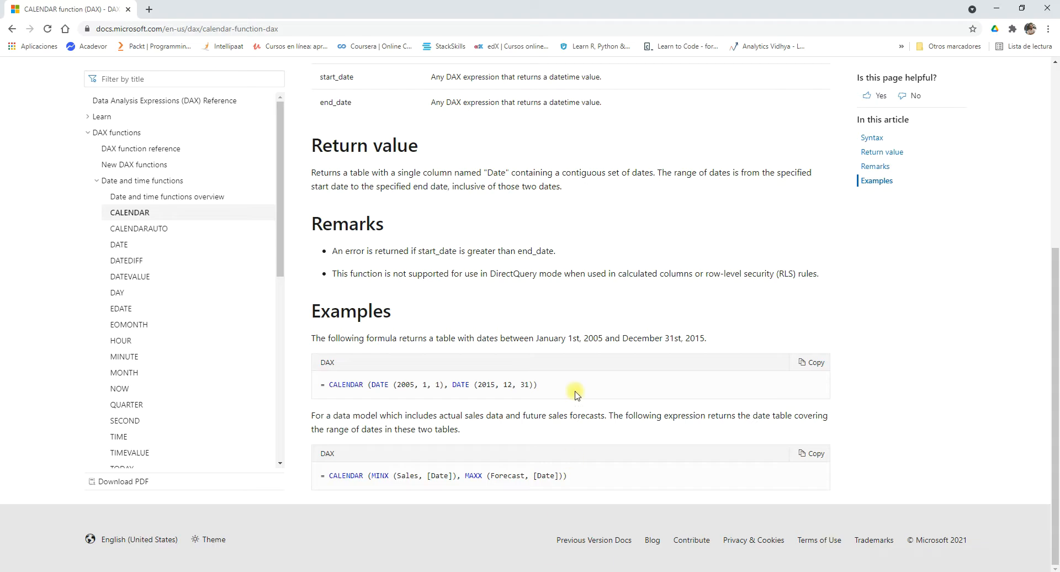
Review the CALENDAR function's syntax and the definitions of its start_date and end_date parameters in the documentation.
{"action": "scroll", "coordinate": [441, 227], "scroll_direction": "up", "scroll_amount": 2}
{"action": "scroll", "coordinate": [439, 225], "scroll_direction": "up", "scroll_amount": 5}
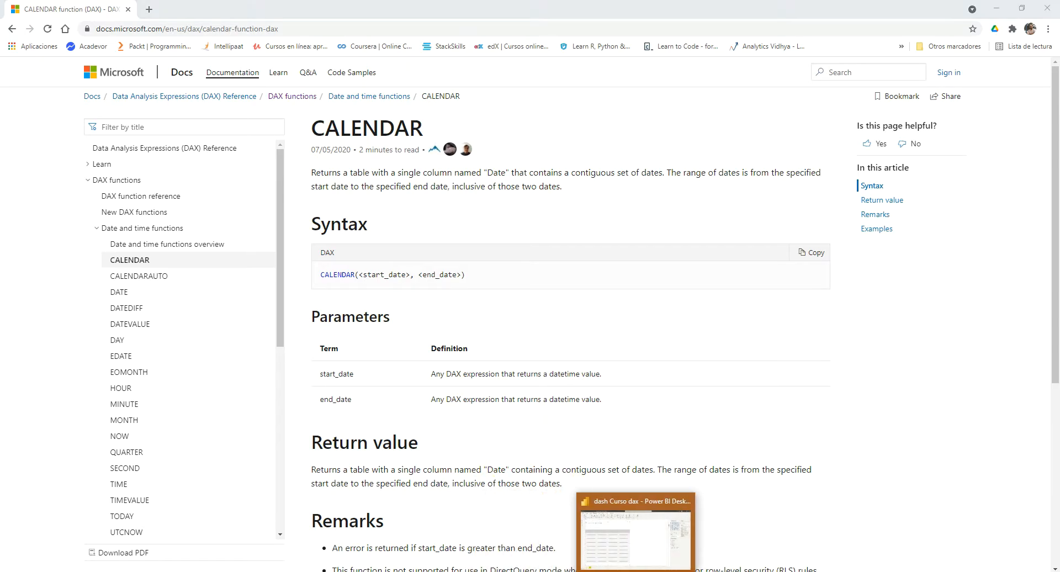
{"action": "left_click", "coordinate": [630, 558]}
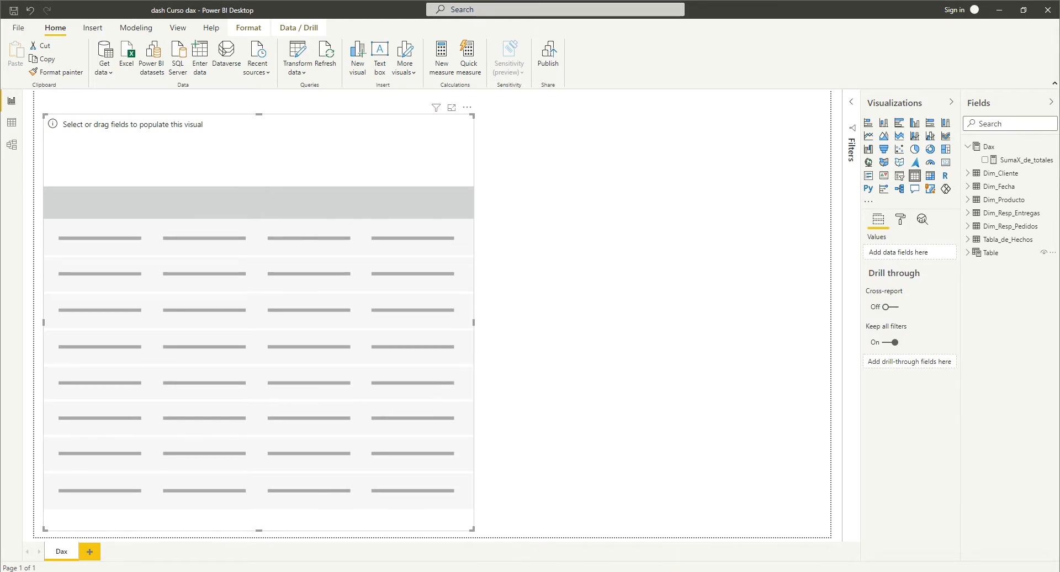
{"action": "left_click", "coordinate": [513, 570]}
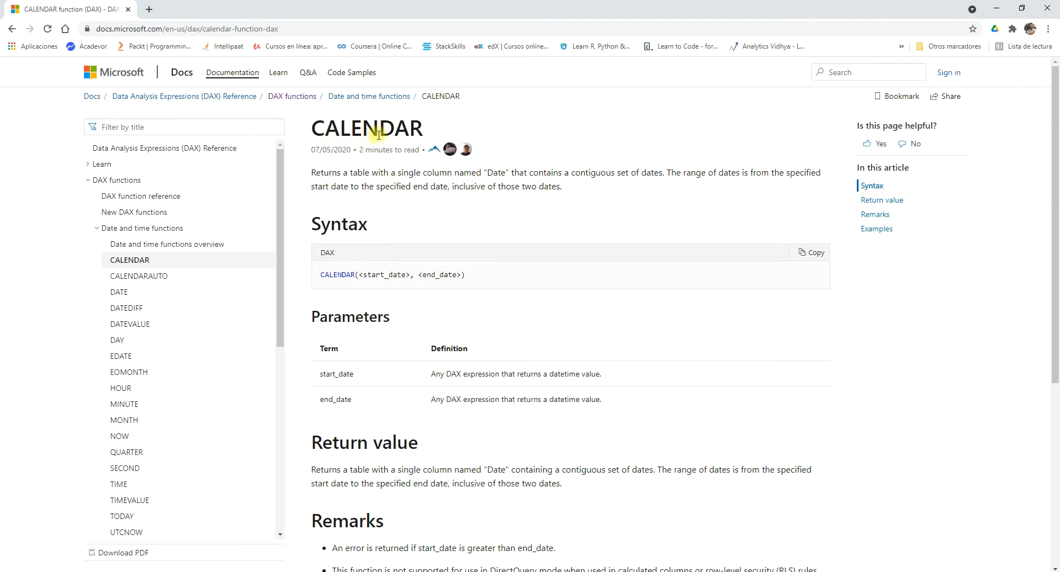
{"action": "left_click_drag", "start_coordinate": [462, 274], "coordinate": [361, 275]}
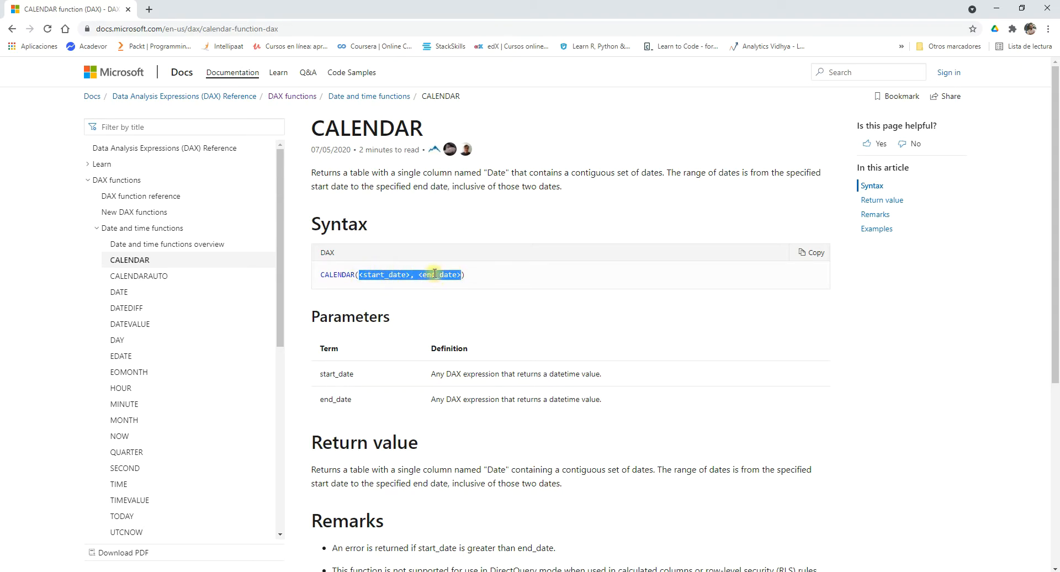
{"action": "scroll", "coordinate": [347, 315], "scroll_direction": "down", "scroll_amount": 1}
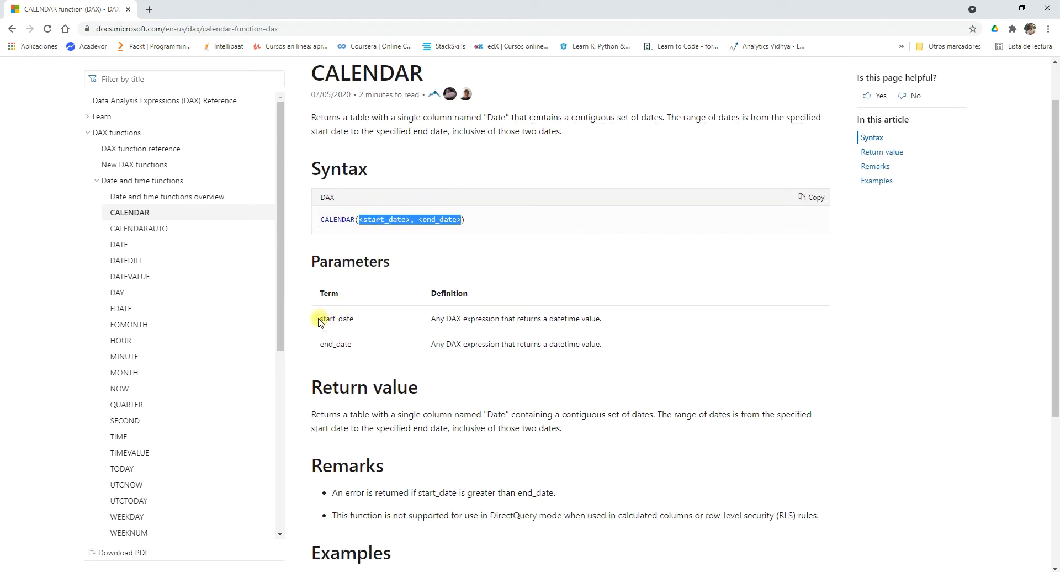
{"action": "left_click_drag", "start_coordinate": [353, 319], "coordinate": [330, 344]}
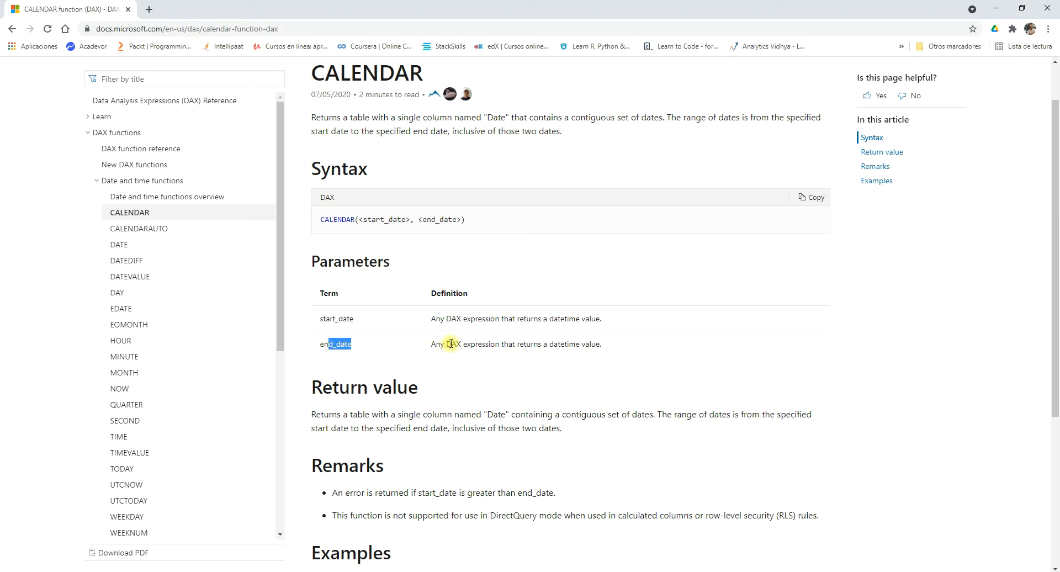
{"action": "mouse_move", "coordinate": [432, 318]}
{"action": "left_mouse_down"}
{"action": "mouse_move", "coordinate": [469, 319]}
{"action": "mouse_move", "coordinate": [446, 318]}
{"action": "left_mouse_up"}
{"action": "left_click_drag", "start_coordinate": [552, 320], "coordinate": [580, 320]}
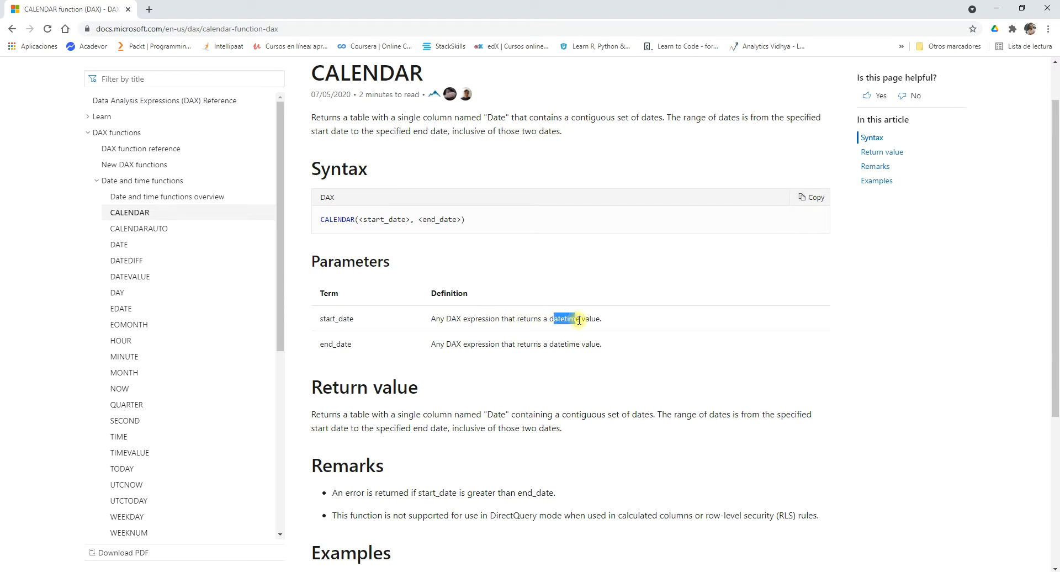
{"action": "left_click_drag", "start_coordinate": [446, 344], "coordinate": [578, 344]}
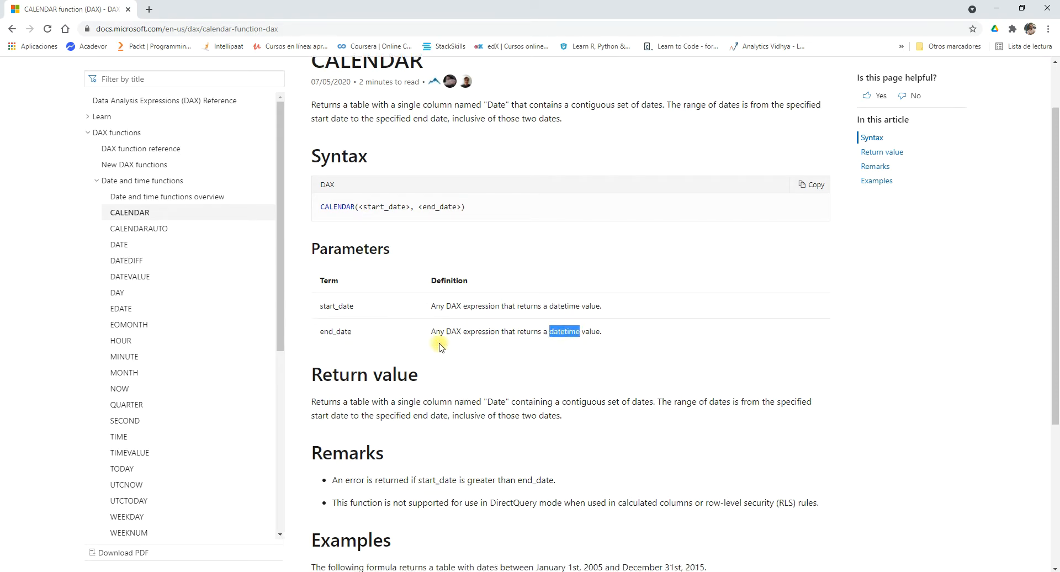
Read the return value, remarks and example formulas of the CALENDAR function, noting the type of object it returns.
{"action": "scroll", "coordinate": [433, 343], "scroll_direction": "down", "scroll_amount": 3}
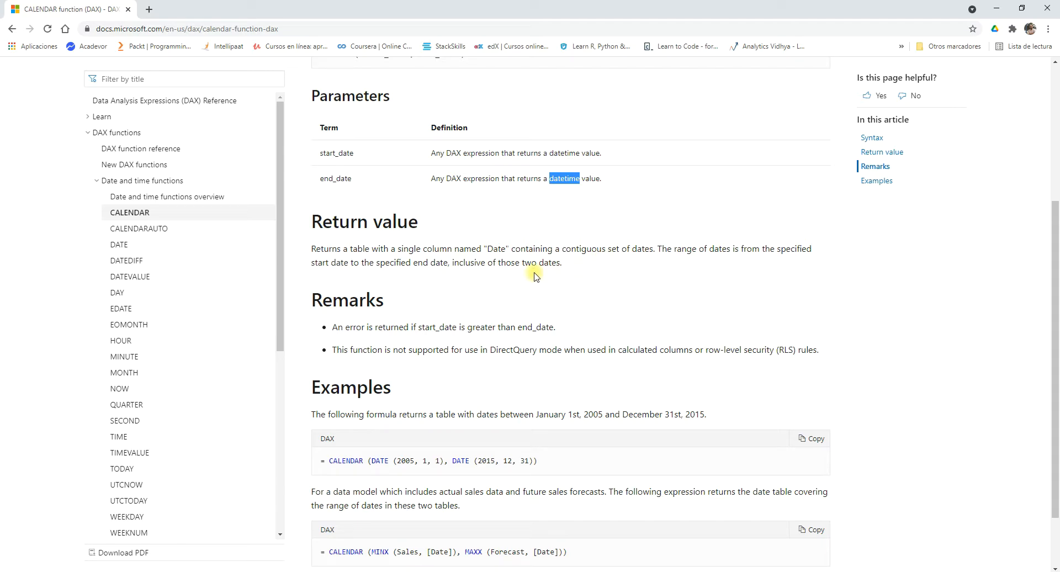
{"action": "scroll", "coordinate": [380, 297], "scroll_direction": "down", "scroll_amount": 2}
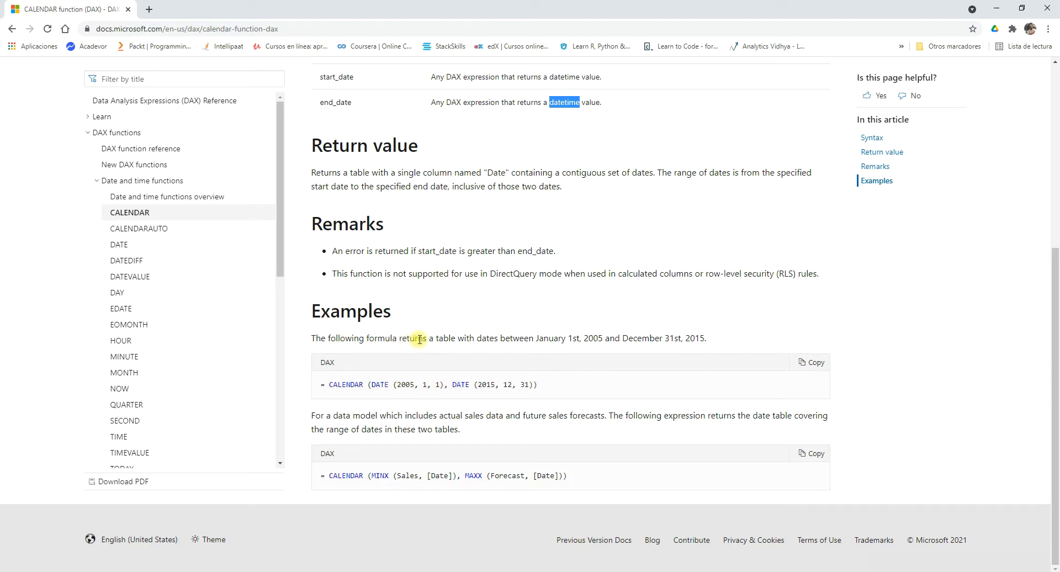
{"action": "left_click", "coordinate": [455, 338]}
{"action": "double_click", "coordinate": [455, 337]}
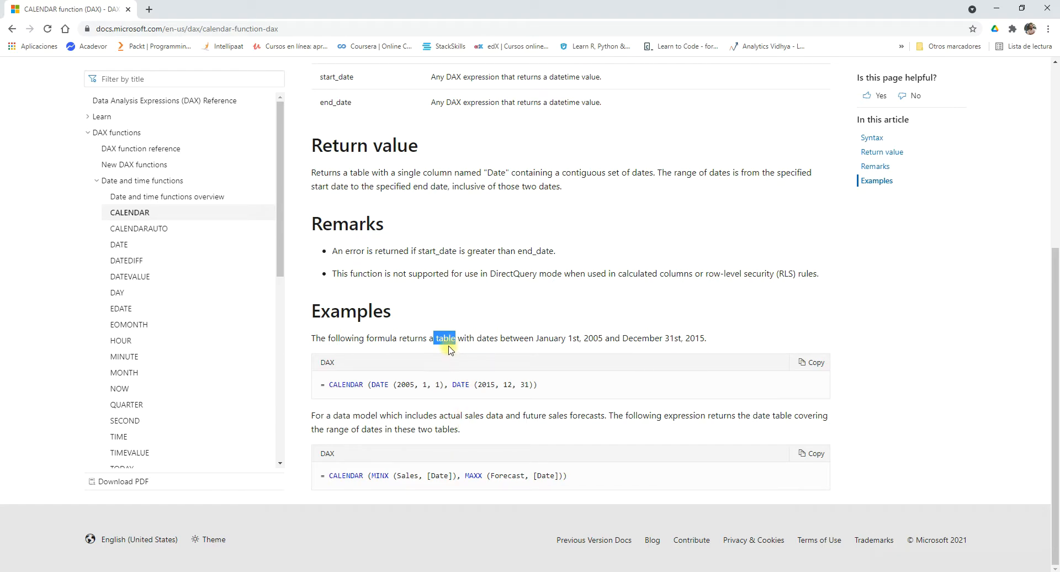
{"action": "scroll", "coordinate": [451, 350], "scroll_direction": "up", "scroll_amount": 2}
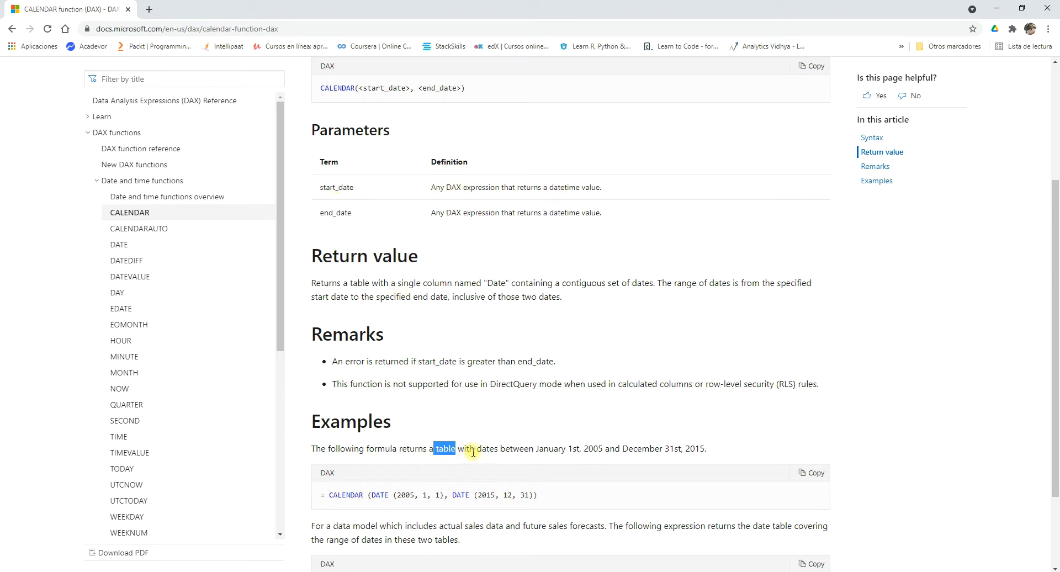
Switch to Power BI Desktop and add a new calculated table named Calendario2.
{"action": "key", "text": "alt+Tab"}
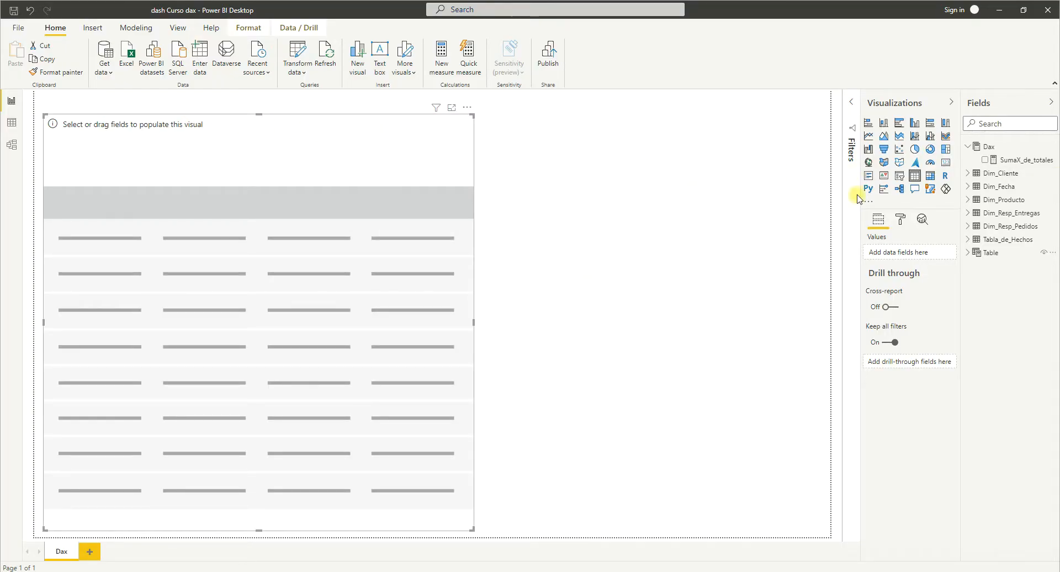
{"action": "left_click", "coordinate": [995, 150]}
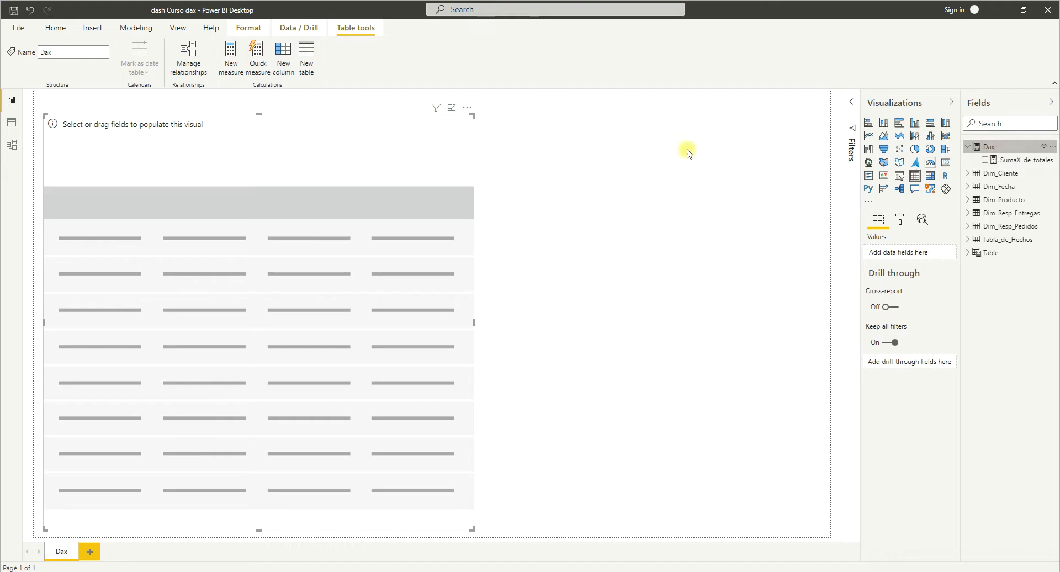
{"action": "left_click", "coordinate": [122, 29]}
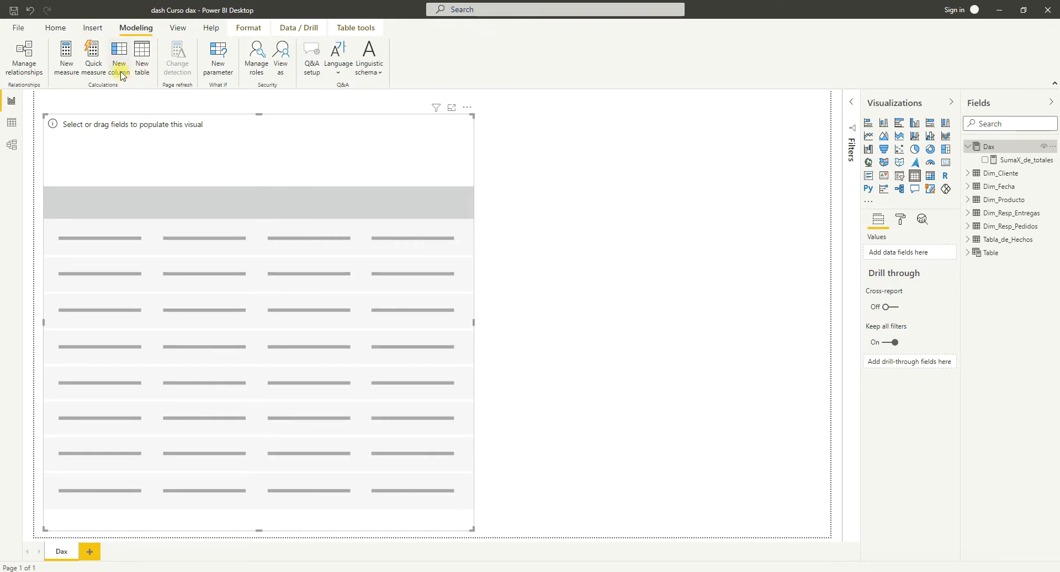
{"action": "left_click", "coordinate": [143, 71]}
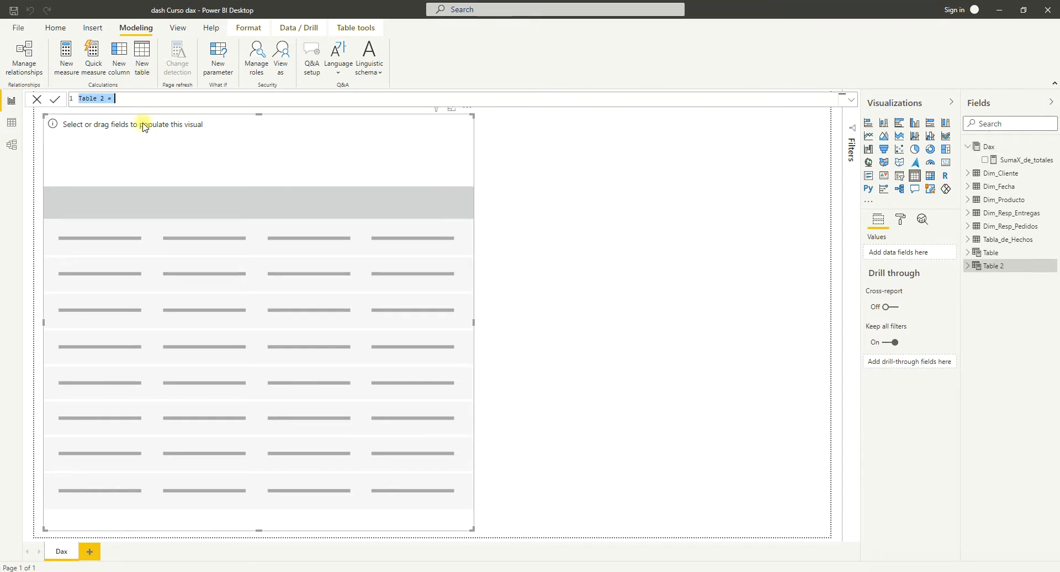
{"action": "left_click", "coordinate": [98, 100]}
{"action": "key", "text": "BackSpace"}
{"action": "key", "text": "BackSpace"}
{"action": "key", "text": "BackSpace"}
{"action": "key", "text": "BackSpace"}
{"action": "key", "text": "BackSpace"}
{"action": "key", "text": "BackSpace"}
{"action": "type", "text": "Calendario"}
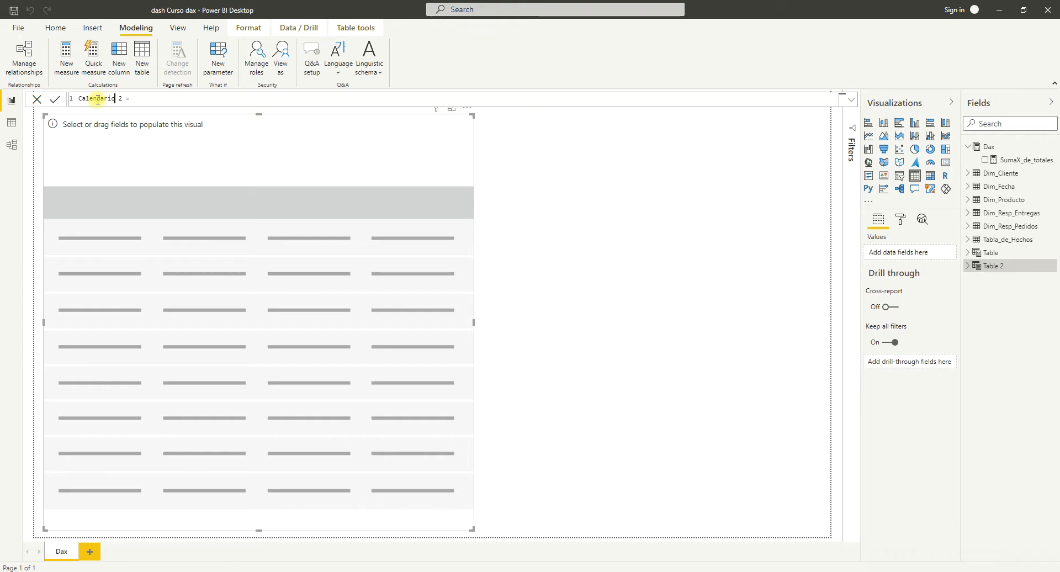
{"action": "key", "text": "Delete"}
{"action": "type", "text": "2 = "}
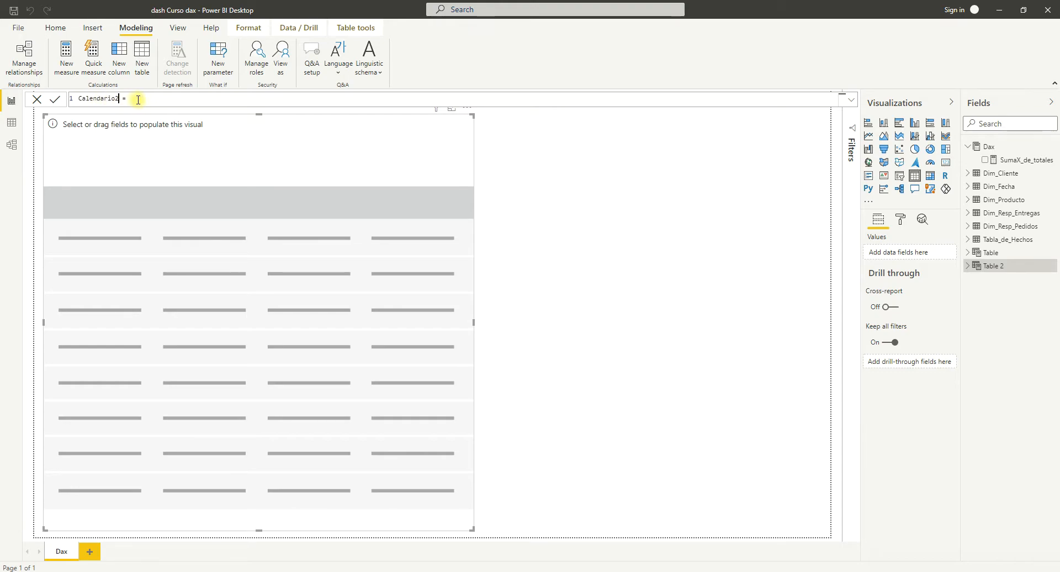
{"action": "type", "text": "cale"}
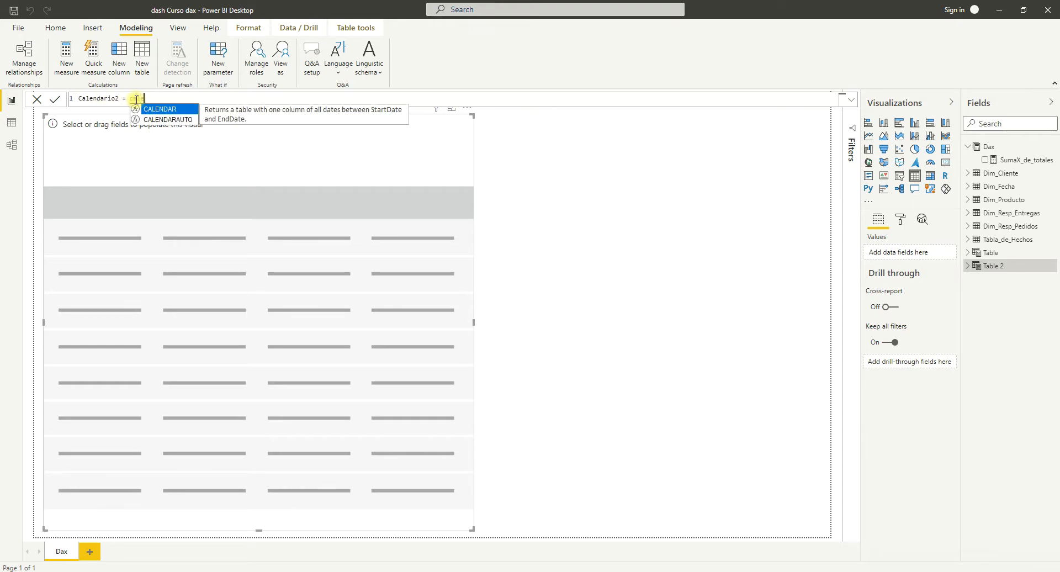
Start the Calendario2 formula with the CALENDAR function and its opening parenthesis, consulting the documentation examples for the argument format.
{"action": "key", "text": "Tab"}
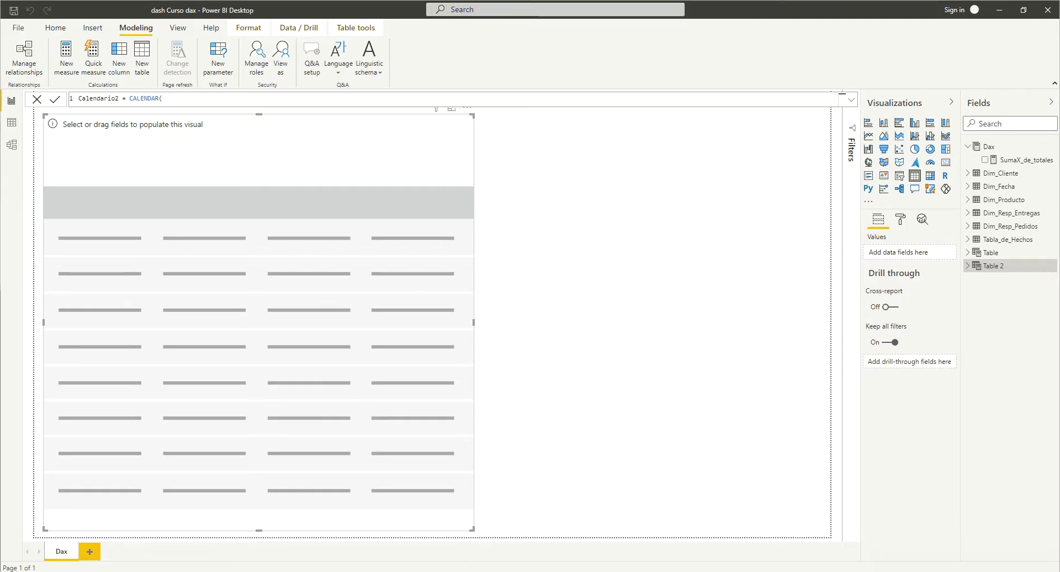
{"action": "key", "text": "alt+Tab"}
{"action": "scroll", "coordinate": [494, 397], "scroll_direction": "down", "scroll_amount": 2}
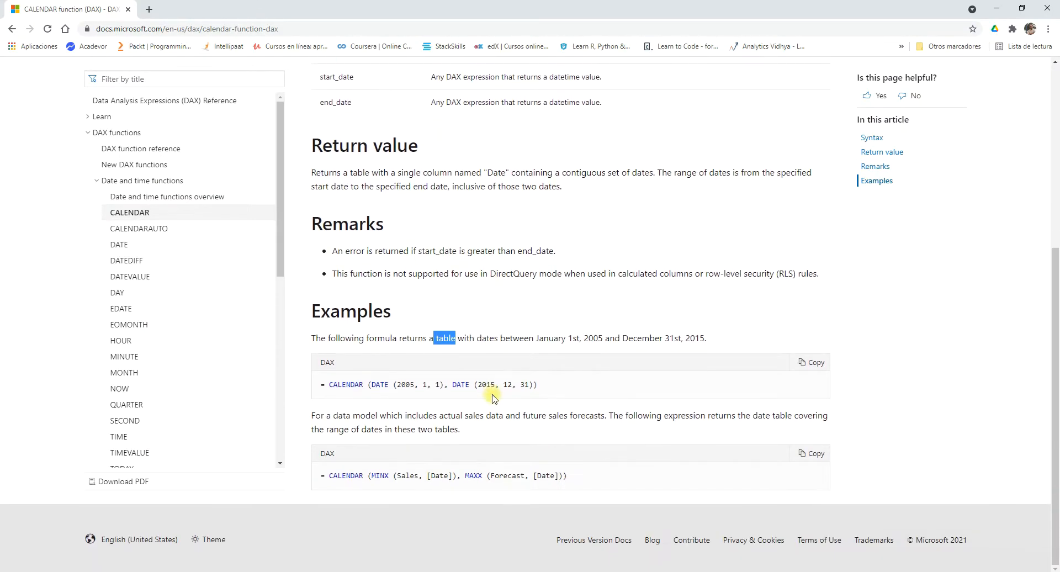
{"action": "scroll", "coordinate": [494, 397], "scroll_direction": "up", "scroll_amount": 3}
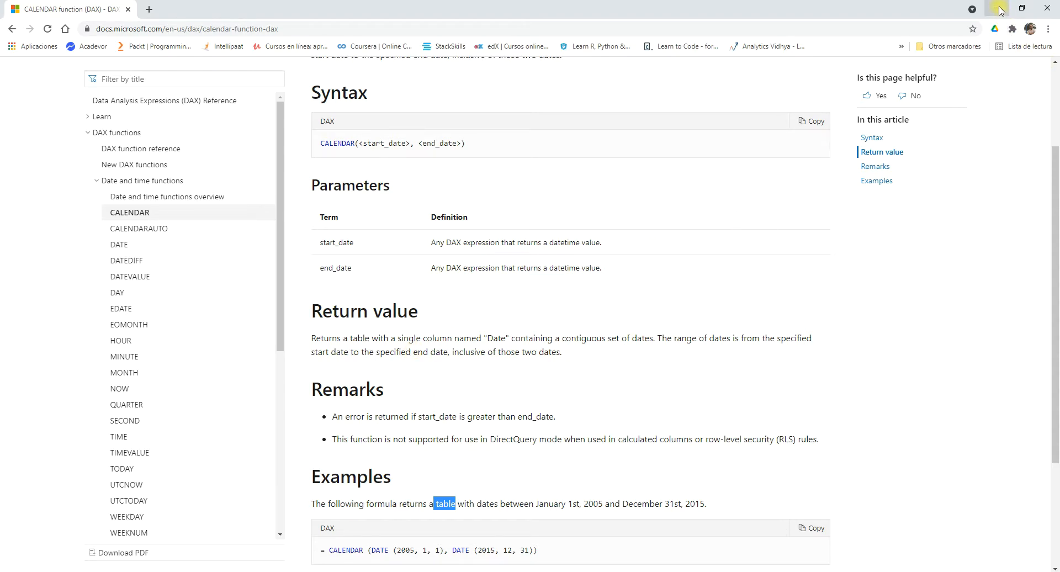
{"action": "left_click", "coordinate": [1000, 10]}
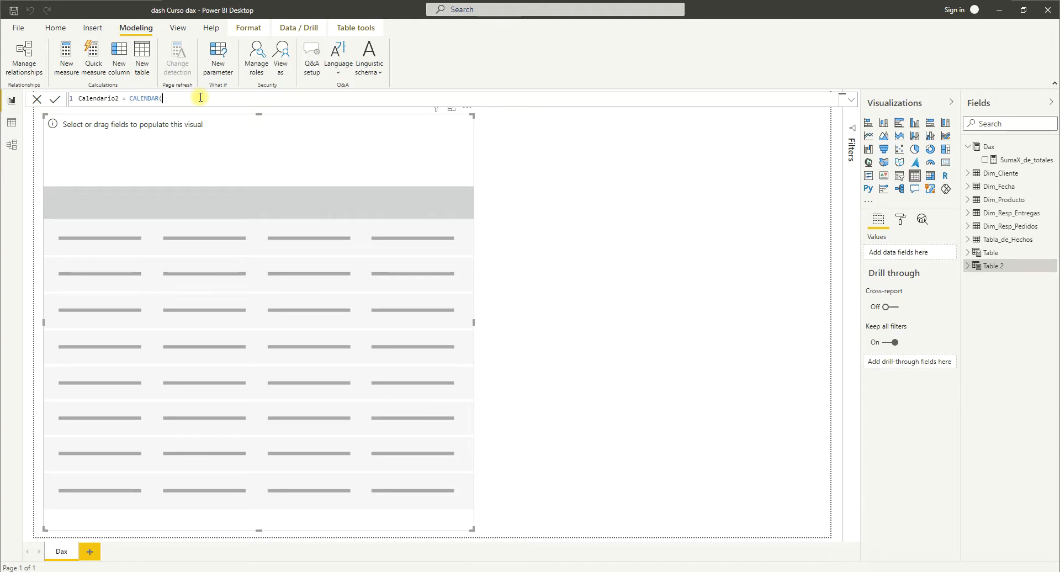
{"action": "key", "text": "BackSpace"}
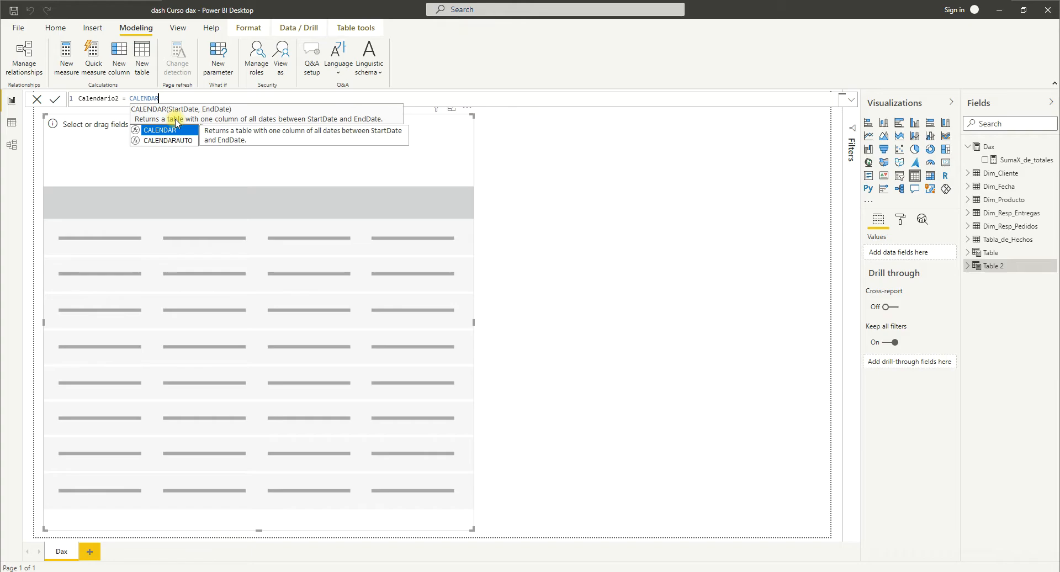
{"action": "type", "text": "("}
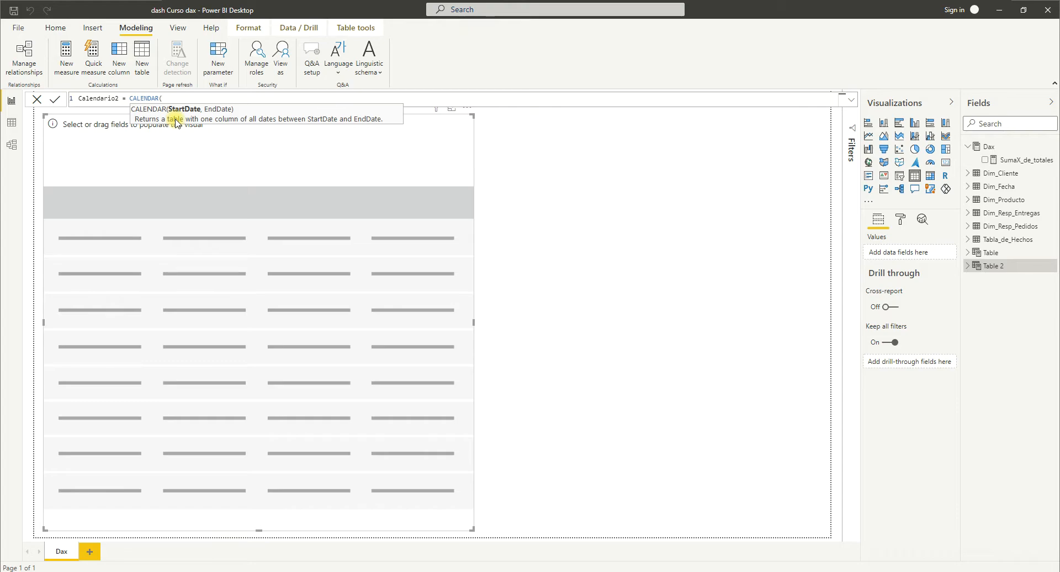
{"action": "type", "text": "\"2020"}
{"action": "key", "text": "BackSpace"}
{"action": "key", "text": "BackSpace"}
{"action": "key", "text": "BackSpace"}
{"action": "key", "text": "BackSpace"}
{"action": "key", "text": "BackSpace"}
Enter DATE("2020","01","01") as the start date argument of CALENDAR, followed by a comma.
{"action": "type", "text": "date"}
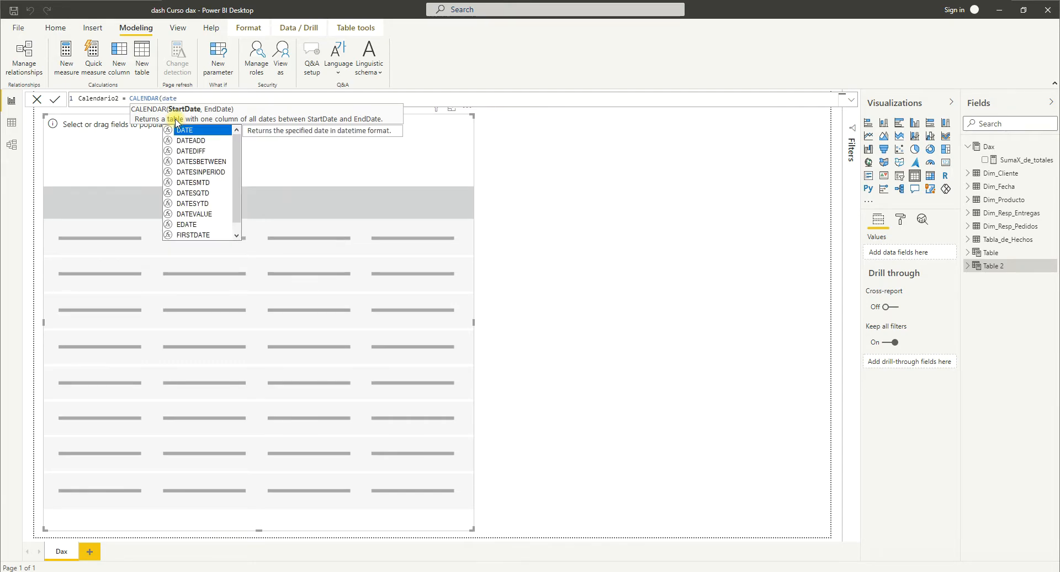
{"action": "key", "text": "Tab"}
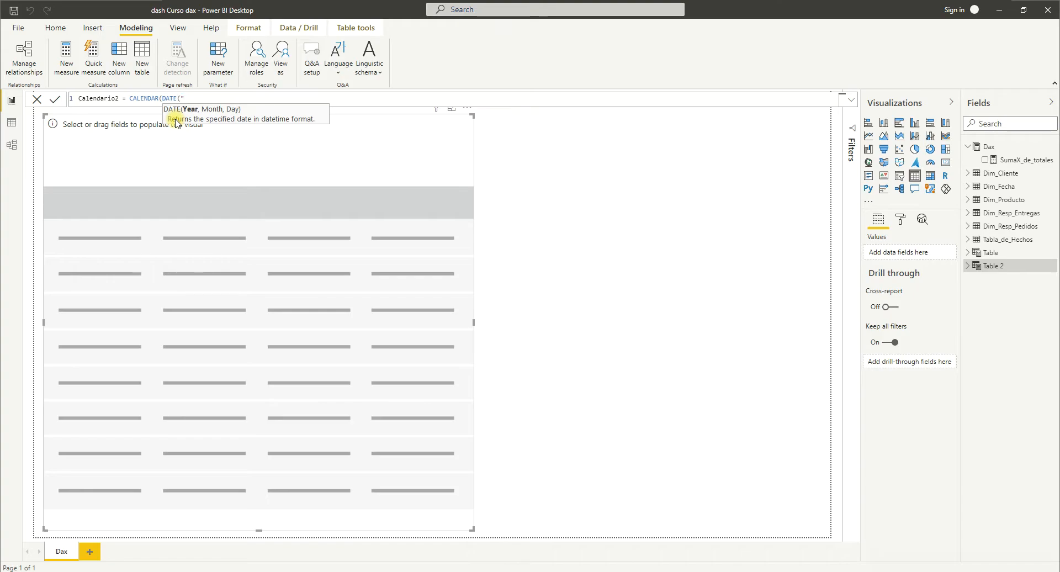
{"action": "type", "text": "\"2020\",\"01\",\"01\""}
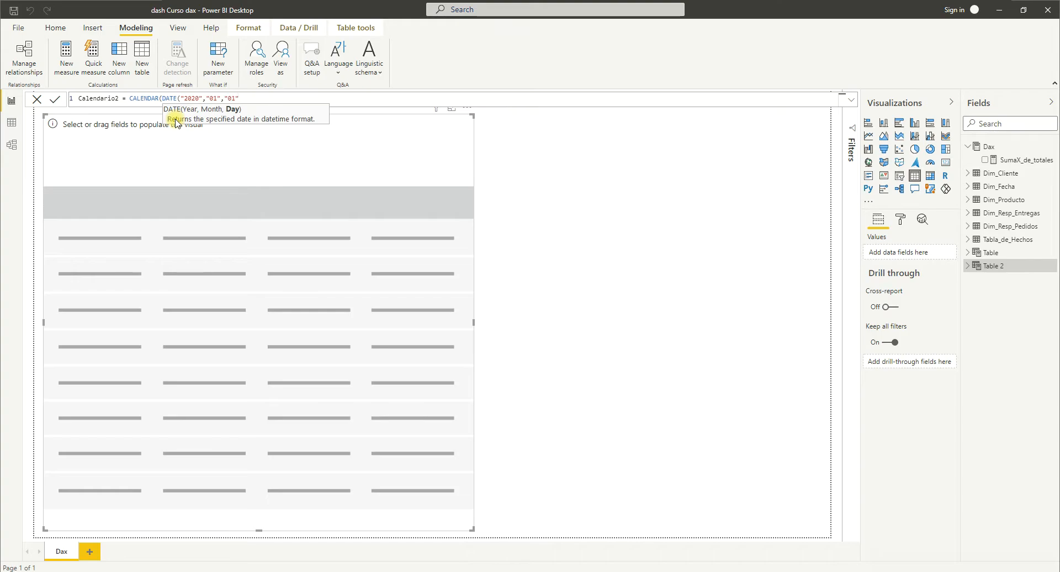
{"action": "type", "text": ")"}
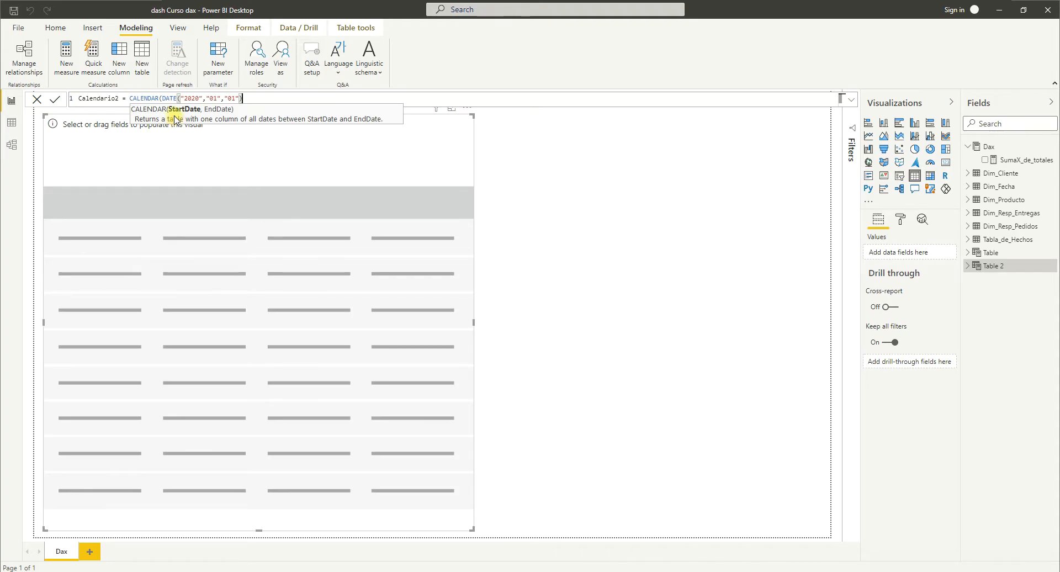
{"action": "type", "text": ","}
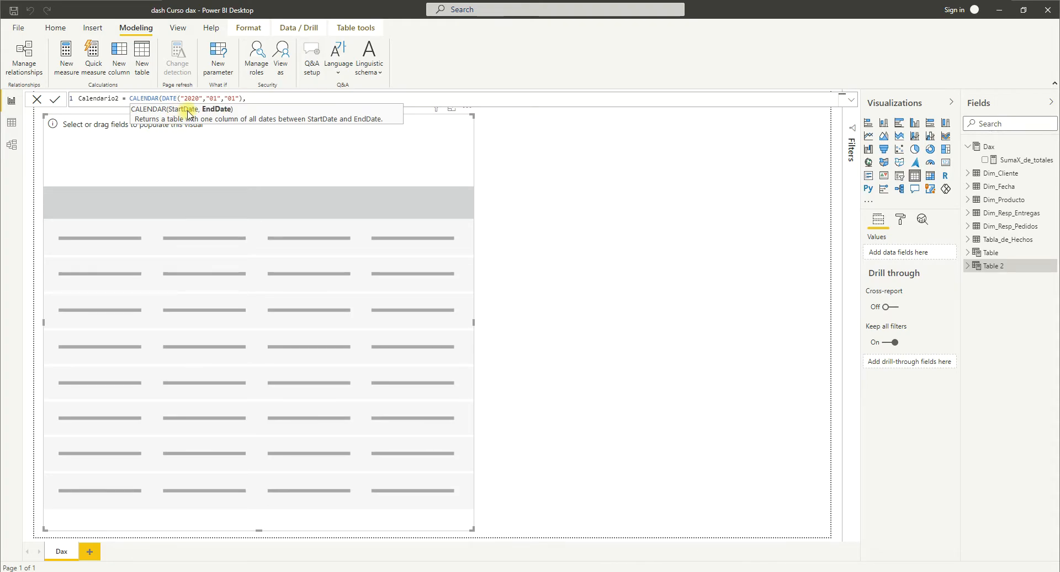
{"action": "type", "text": "Date"}
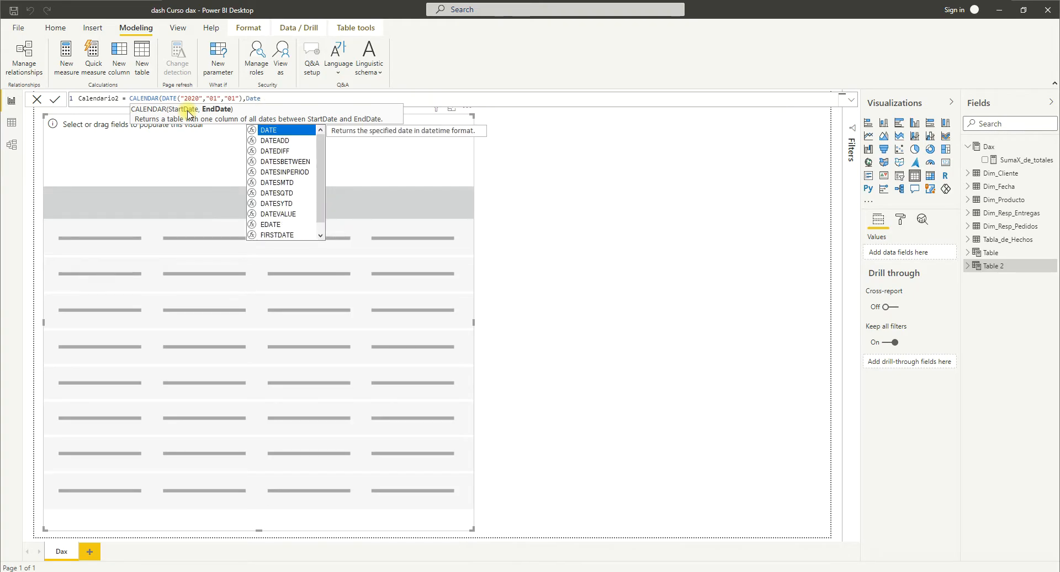
Start the end date argument of CALENDAR with the DATE function, checking the start_date parameter definition in the documentation.
{"action": "key", "text": "Tab"}
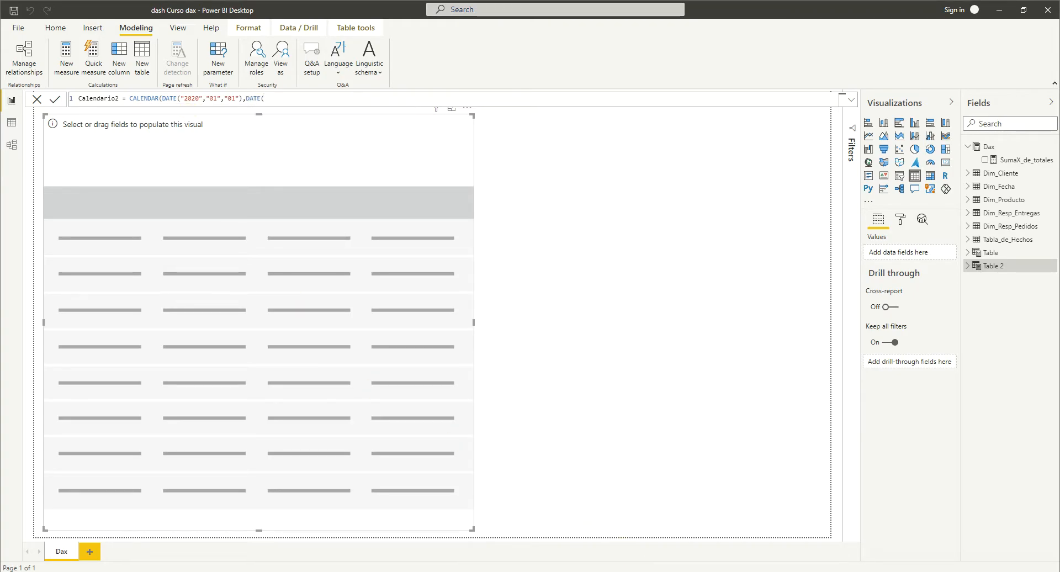
{"action": "key", "text": "alt+Tab"}
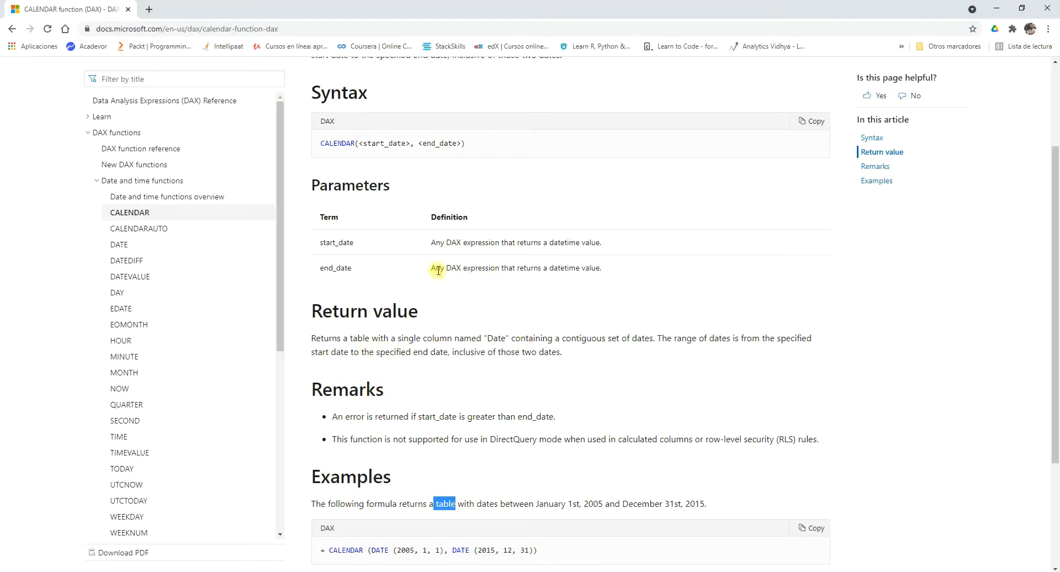
{"action": "left_click_drag", "start_coordinate": [447, 242], "coordinate": [499, 243]}
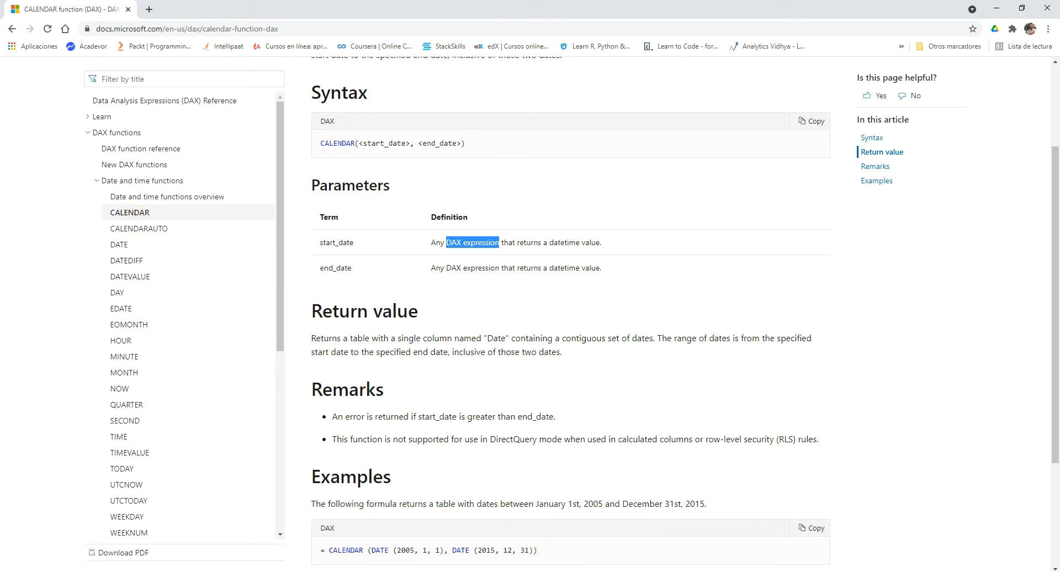
{"action": "key", "text": "alt+Tab"}
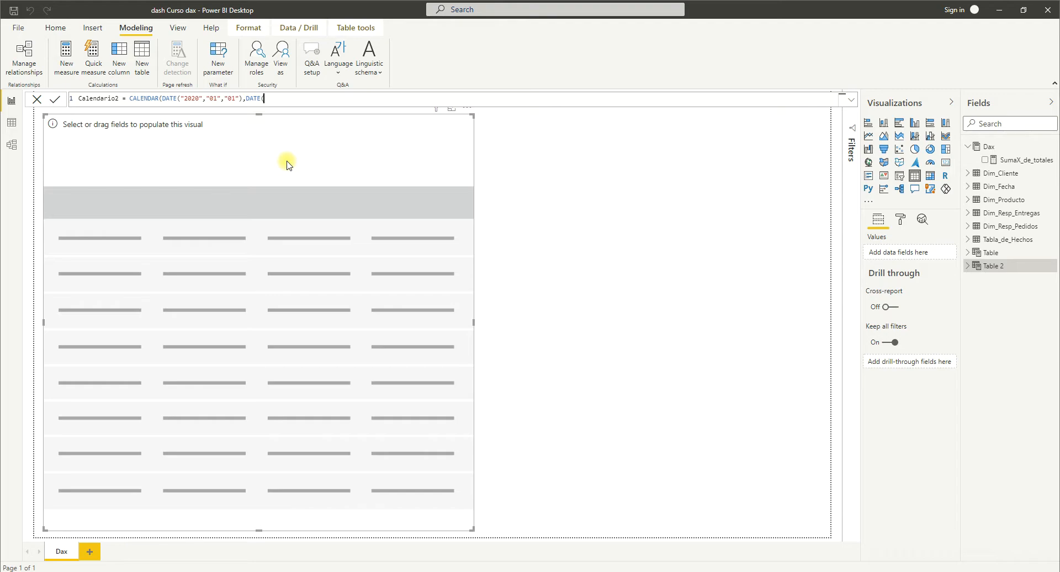
{"action": "type", "text": "("}
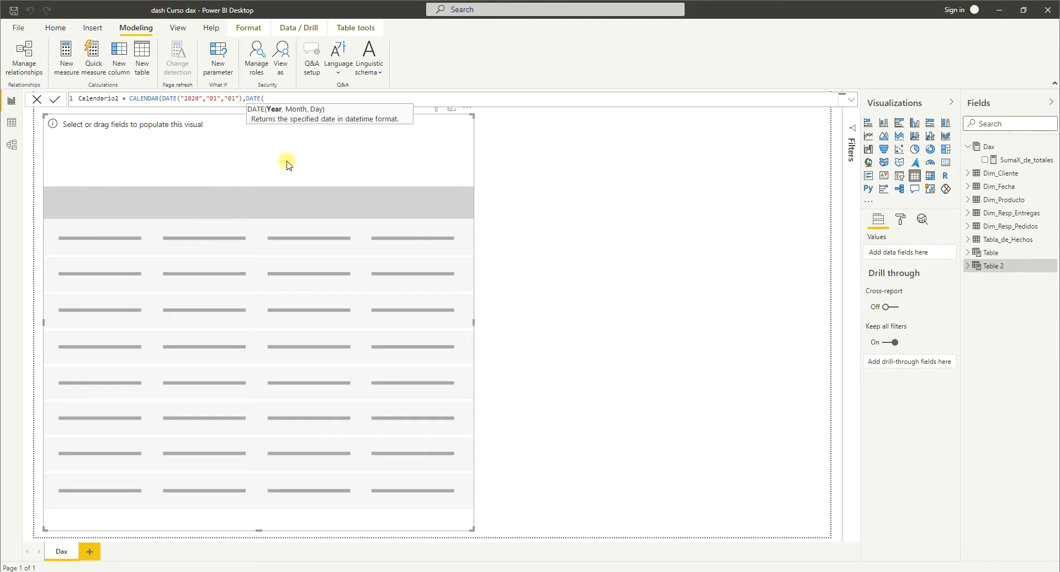
Copy the start date's values into the second DATE function and change them to "2020","12","31", closing its parenthesis.
{"action": "left_click_drag", "start_coordinate": [241, 100], "coordinate": [182, 104]}
{"action": "key", "text": "ctrl+c"}
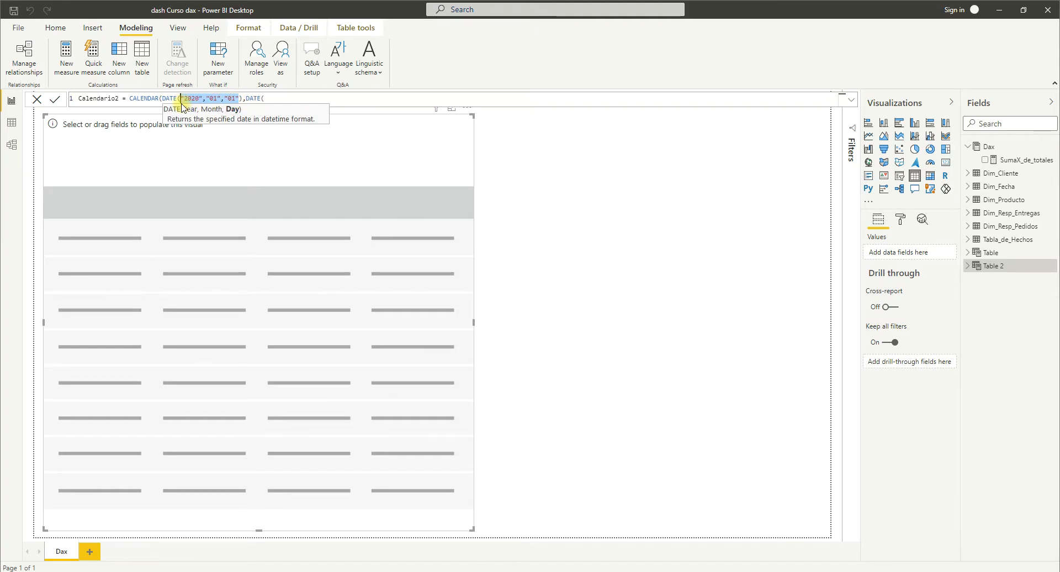
{"action": "left_click", "coordinate": [270, 97]}
{"action": "key", "text": "ctrl+v"}
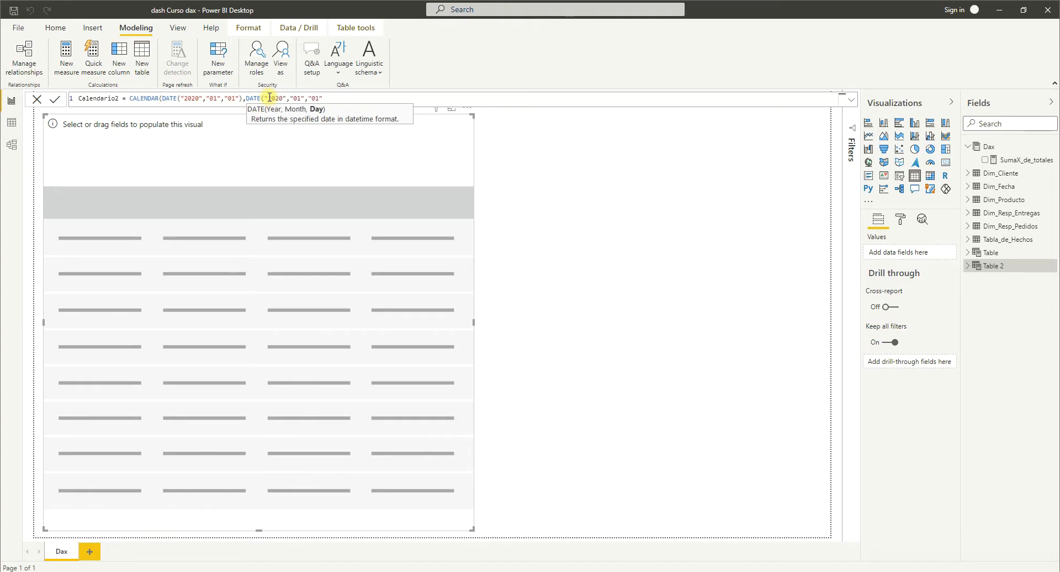
{"action": "left_click", "coordinate": [300, 99]}
{"action": "type", "text": "12"}
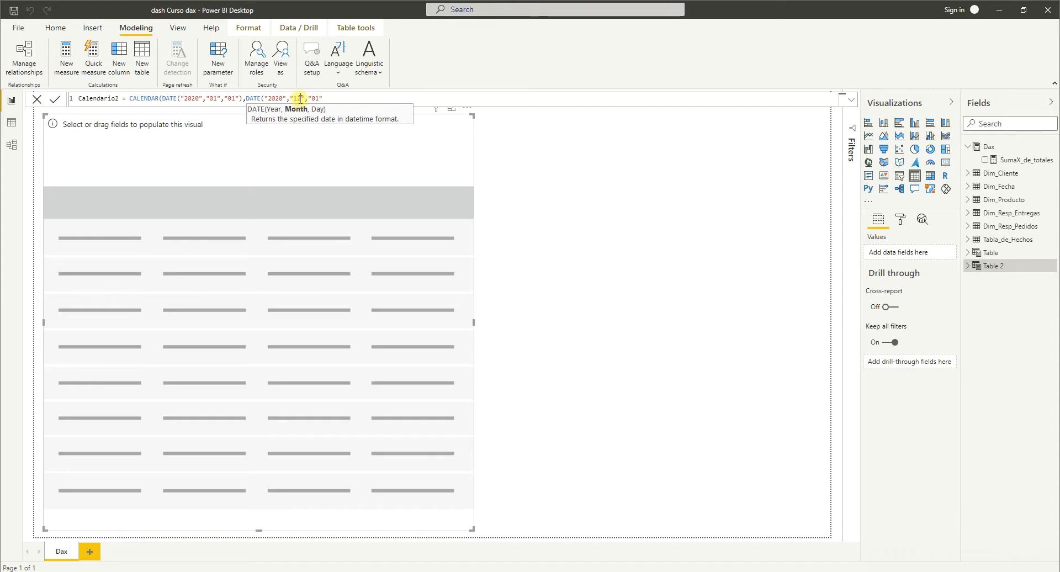
{"action": "left_click", "coordinate": [319, 99]}
{"action": "type", "text": ")"}
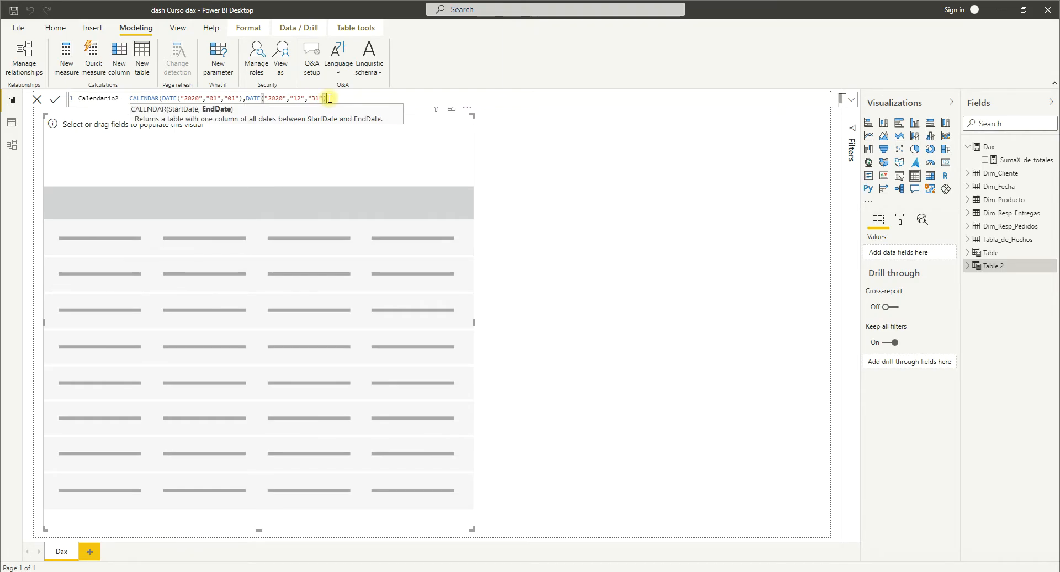
{"action": "type", "text": ")"}
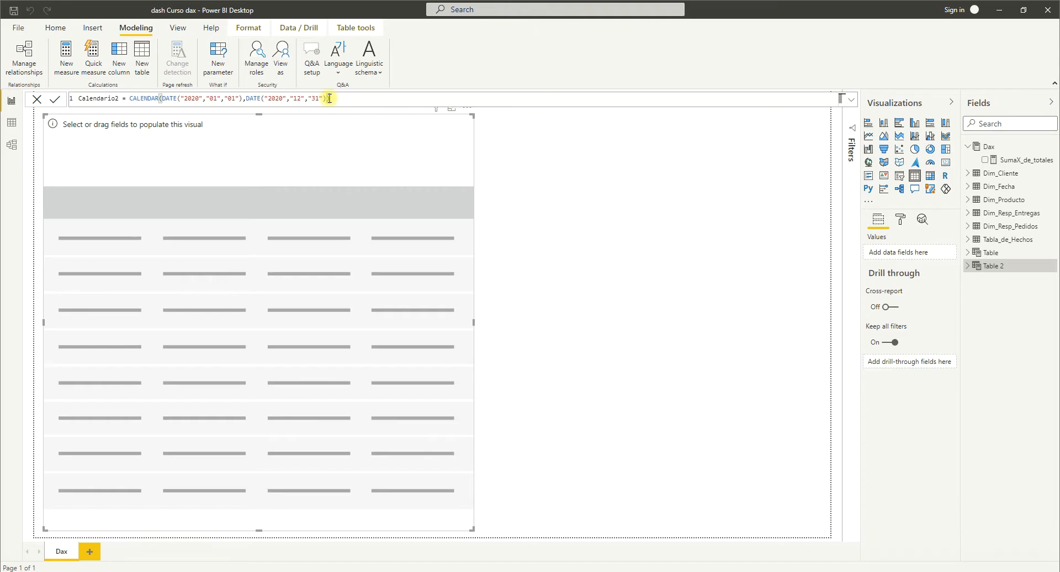
Close and commit the Calendario2 formula, and add the table's Date field to the empty table visual.
{"action": "key", "text": "Return"}
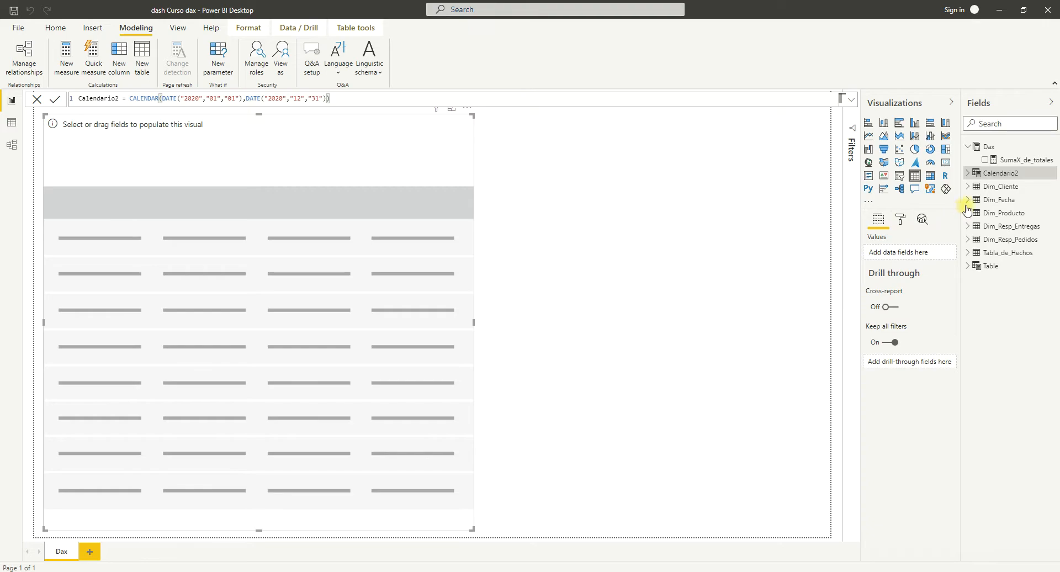
{"action": "left_click", "coordinate": [977, 177]}
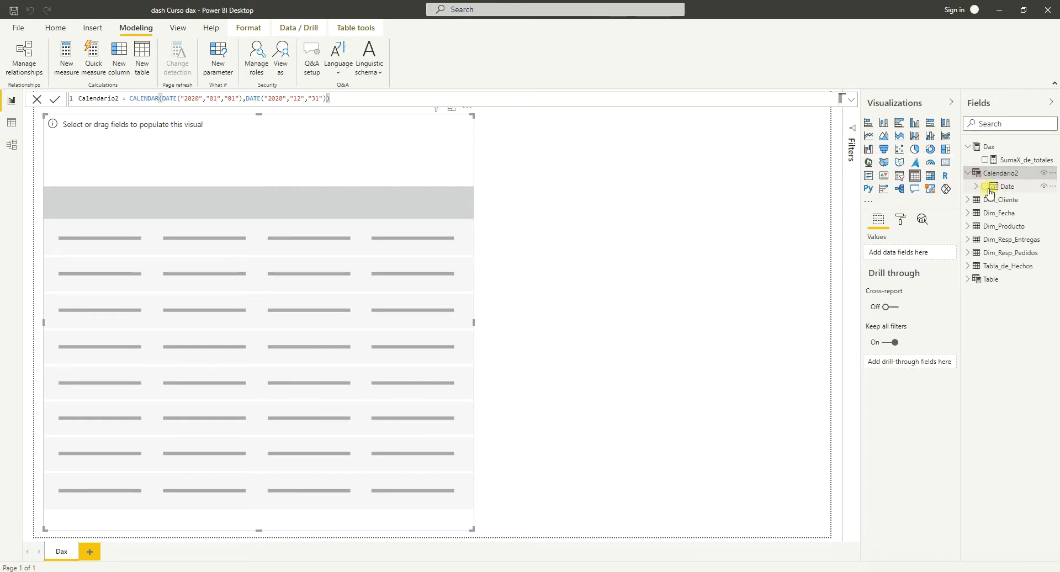
{"action": "left_click", "coordinate": [986, 187]}
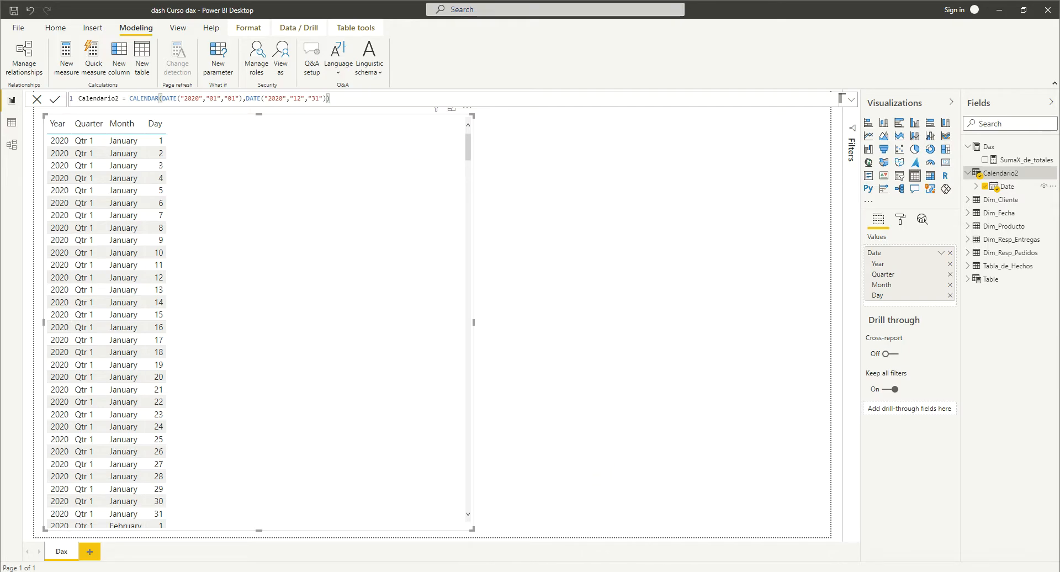
Switch to the DAX documentation in the browser and read the CALENDARAUTO function's syntax, parameter, return value, remarks and examples.
{"action": "key", "text": "alt+Tab"}
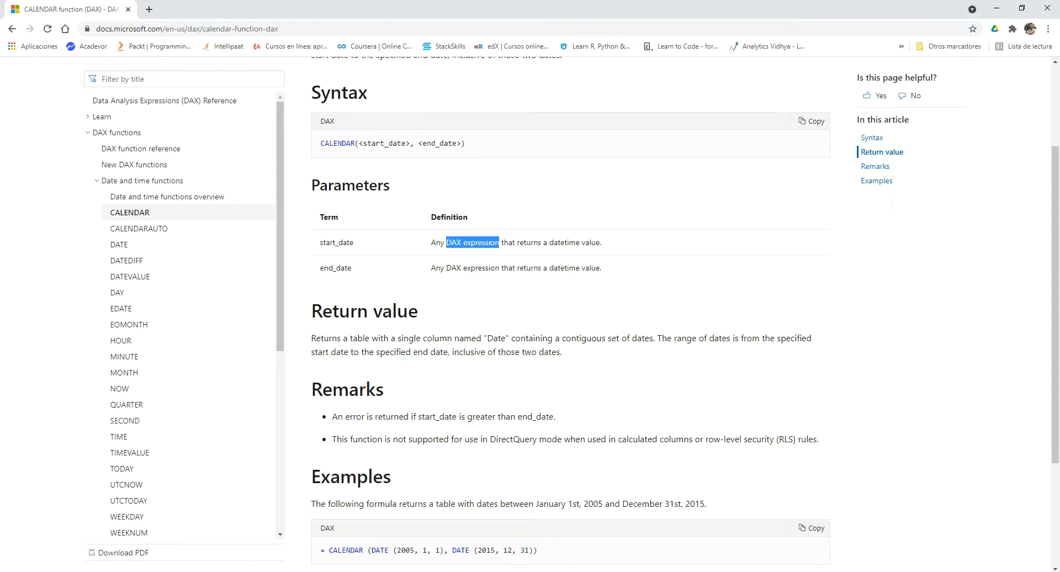
{"action": "left_click", "coordinate": [143, 232]}
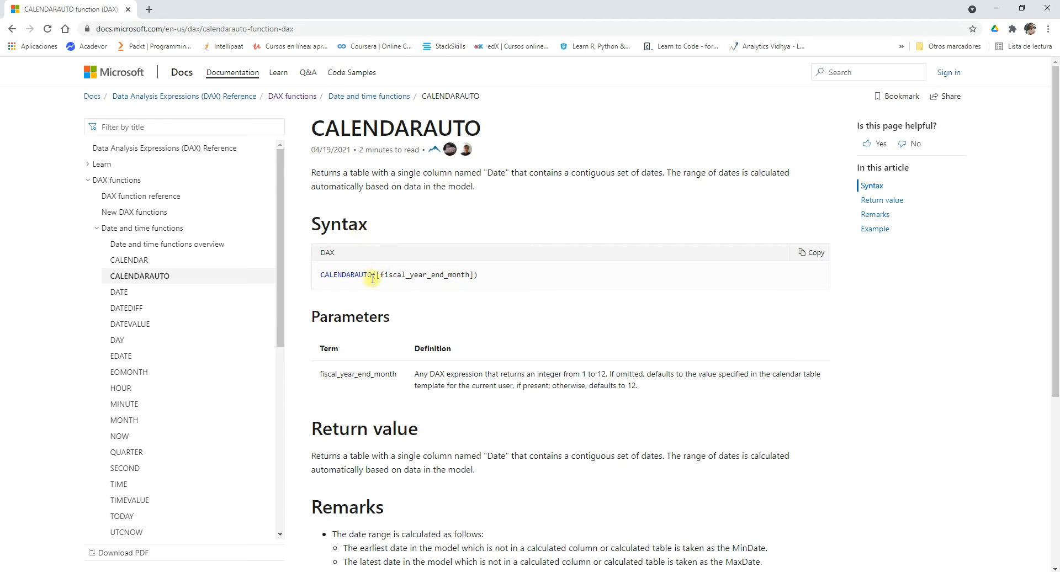
{"action": "scroll", "coordinate": [380, 368], "scroll_direction": "down", "scroll_amount": 2}
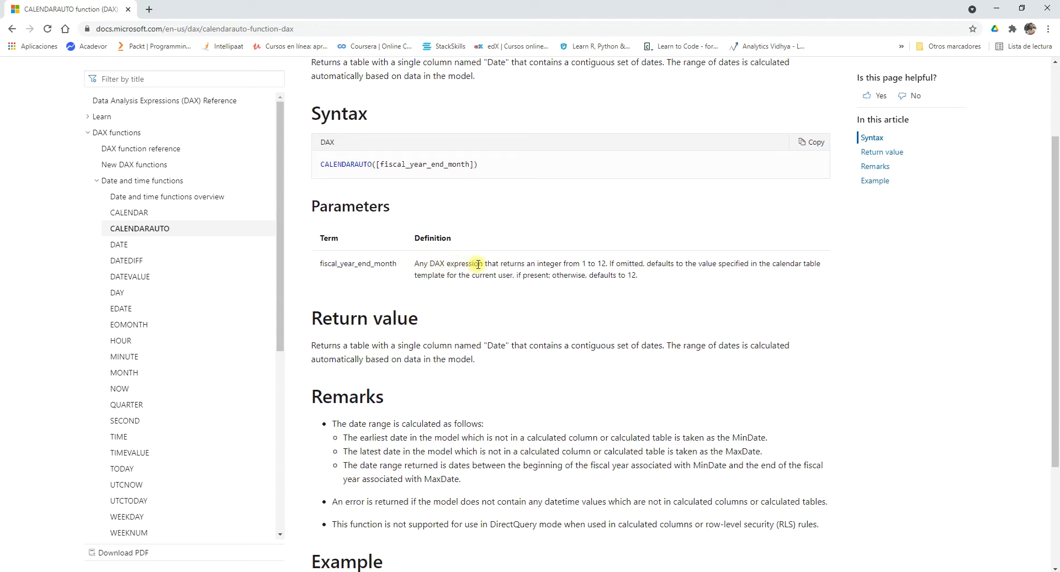
{"action": "left_click_drag", "start_coordinate": [482, 263], "coordinate": [415, 263]}
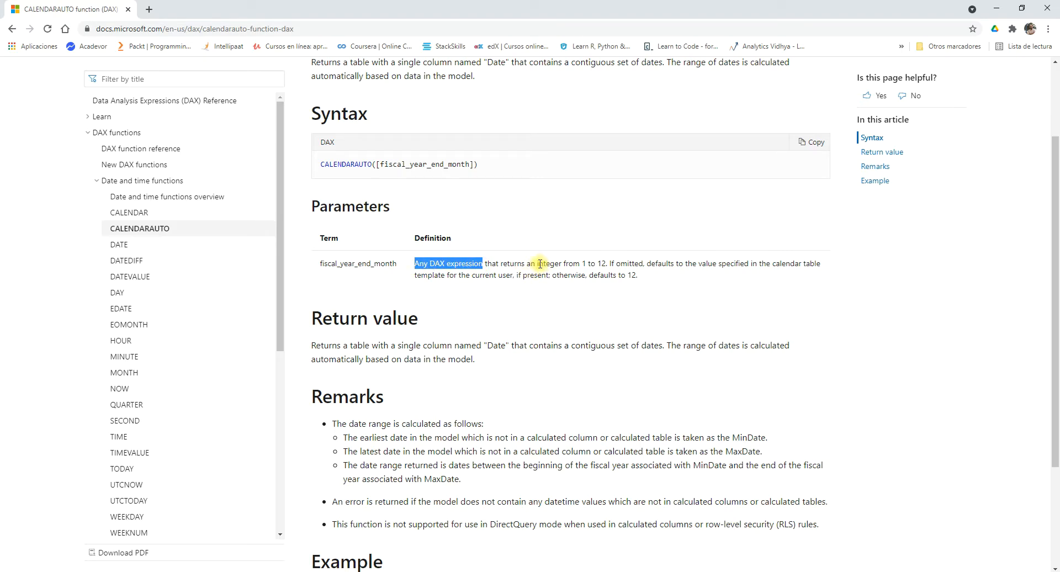
{"action": "left_click_drag", "start_coordinate": [538, 264], "coordinate": [607, 264]}
{"action": "scroll", "coordinate": [508, 330], "scroll_direction": "down", "scroll_amount": 2}
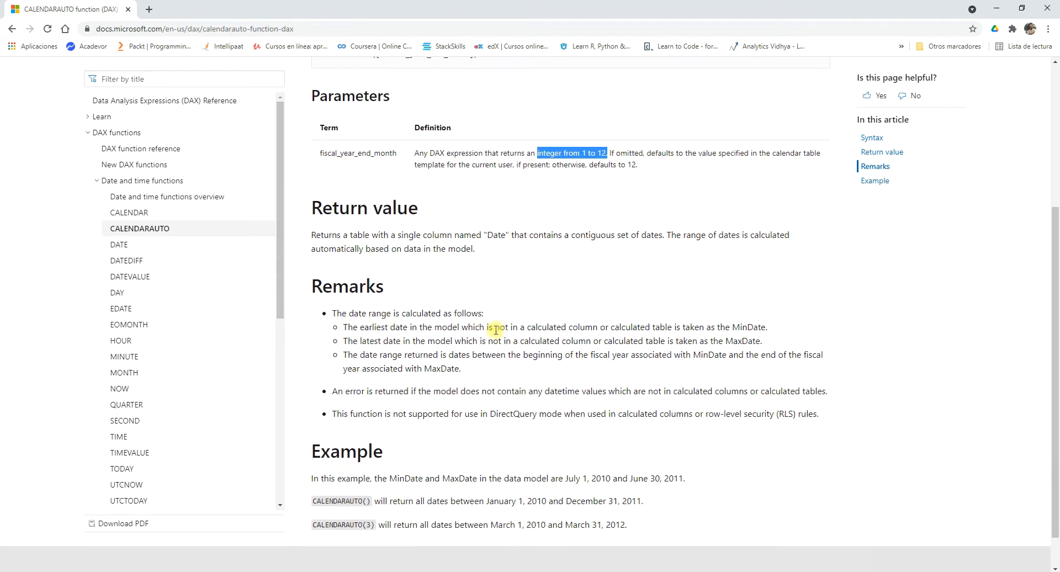
{"action": "left_click_drag", "start_coordinate": [348, 235], "coordinate": [375, 234]}
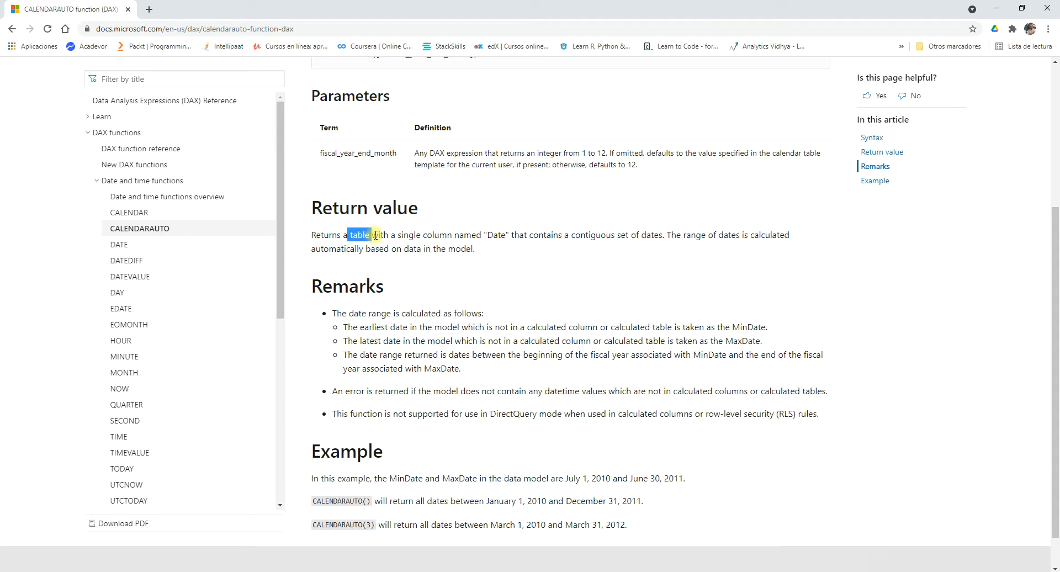
{"action": "scroll", "coordinate": [387, 265], "scroll_direction": "down", "scroll_amount": 1}
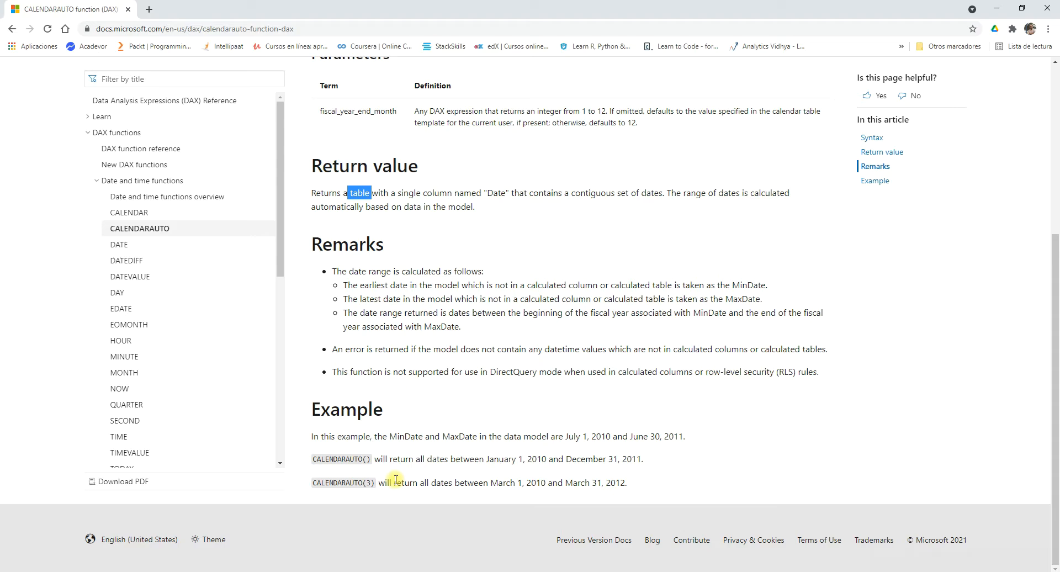
{"action": "scroll", "coordinate": [396, 480], "scroll_direction": "up", "scroll_amount": 5}
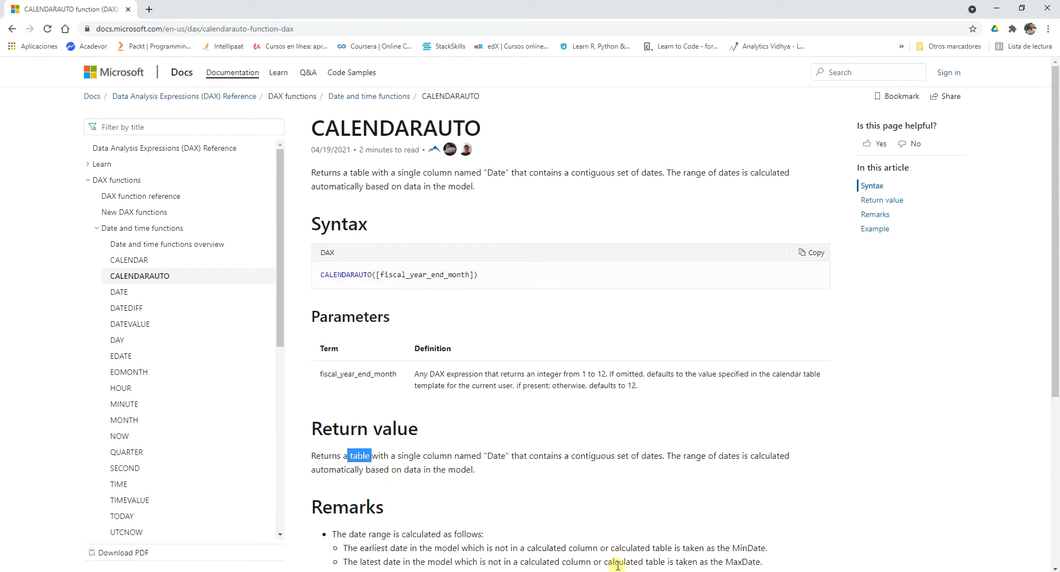
Switch back to Power BI Desktop and add a new calculated table named caledarioautomaticoDAX2.
{"action": "key", "text": "alt+Tab"}
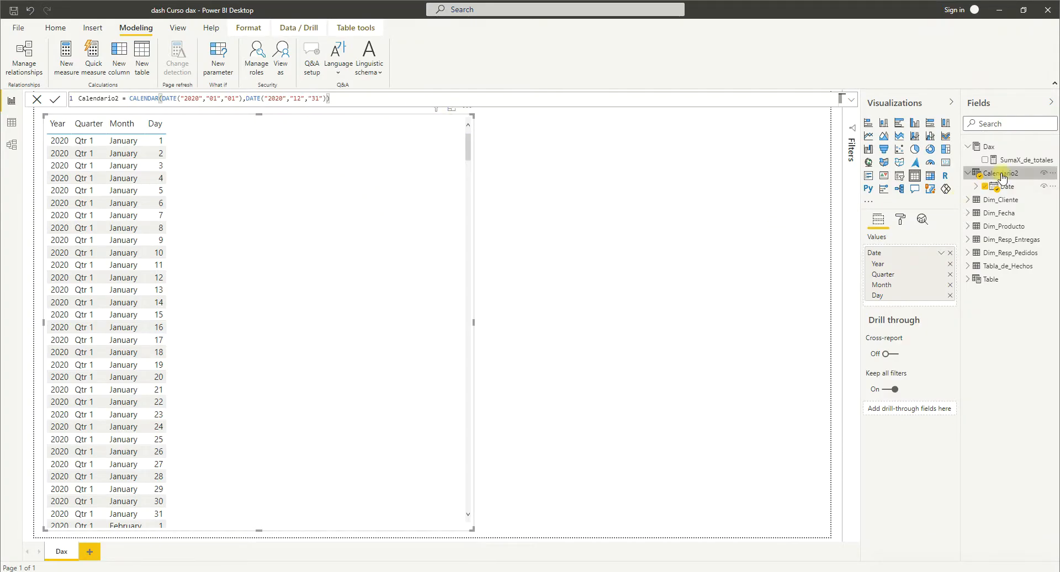
{"action": "left_click", "coordinate": [990, 147]}
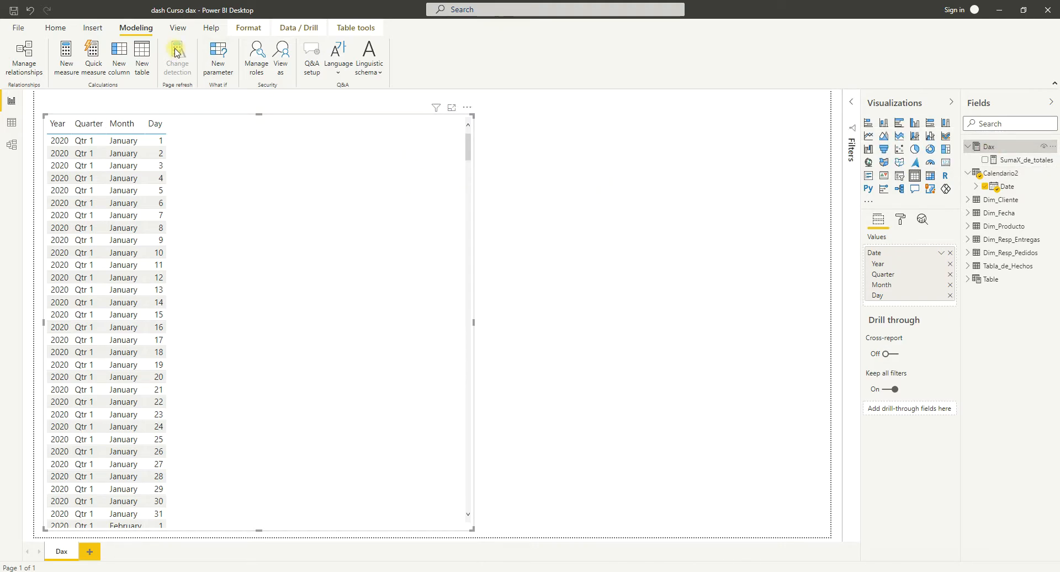
{"action": "left_click", "coordinate": [143, 70]}
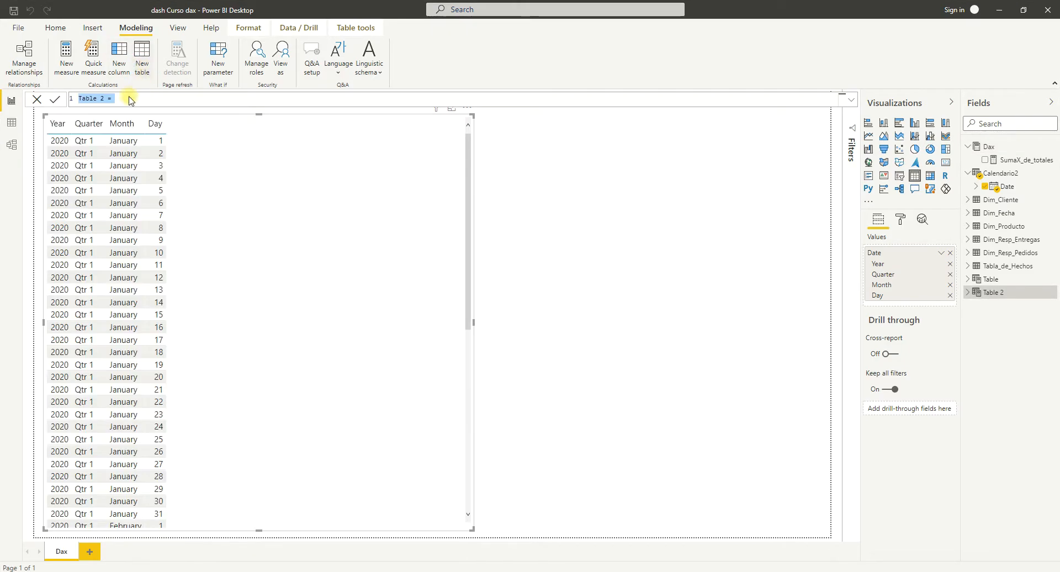
{"action": "left_click", "coordinate": [102, 98]}
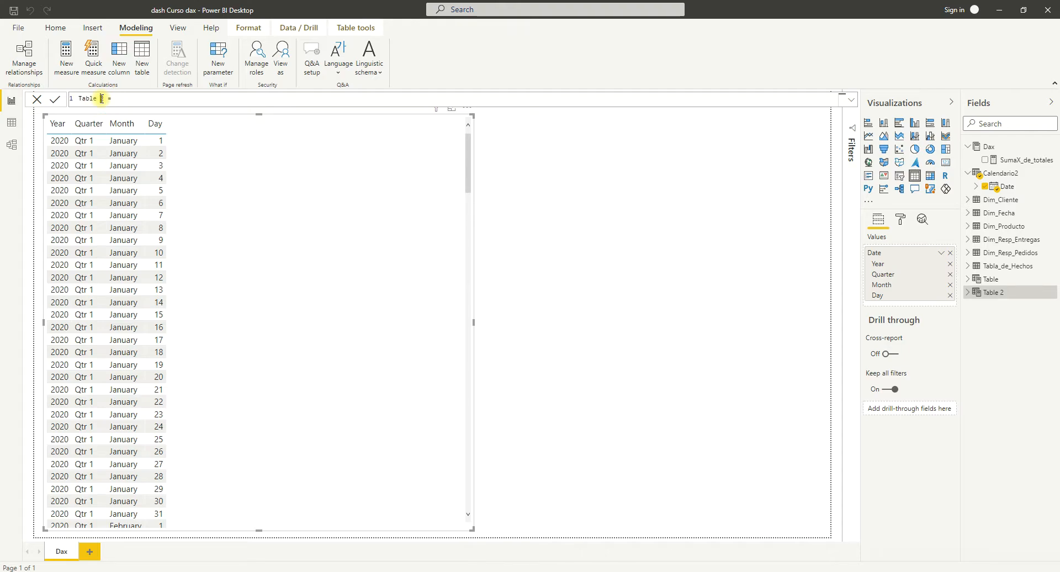
{"action": "key", "text": "BackSpace"}
{"action": "type", "text": "automaticoDAX"}
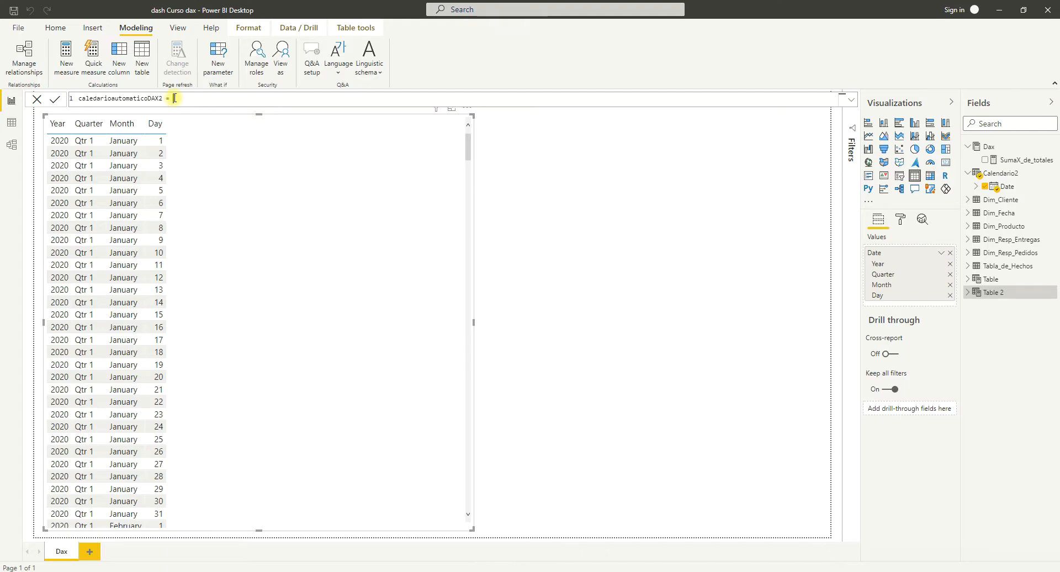
Start the caledarioautomaticoDAX2 formula with the CALENDARAUTO function.
{"action": "key", "text": "alt+Tab"}
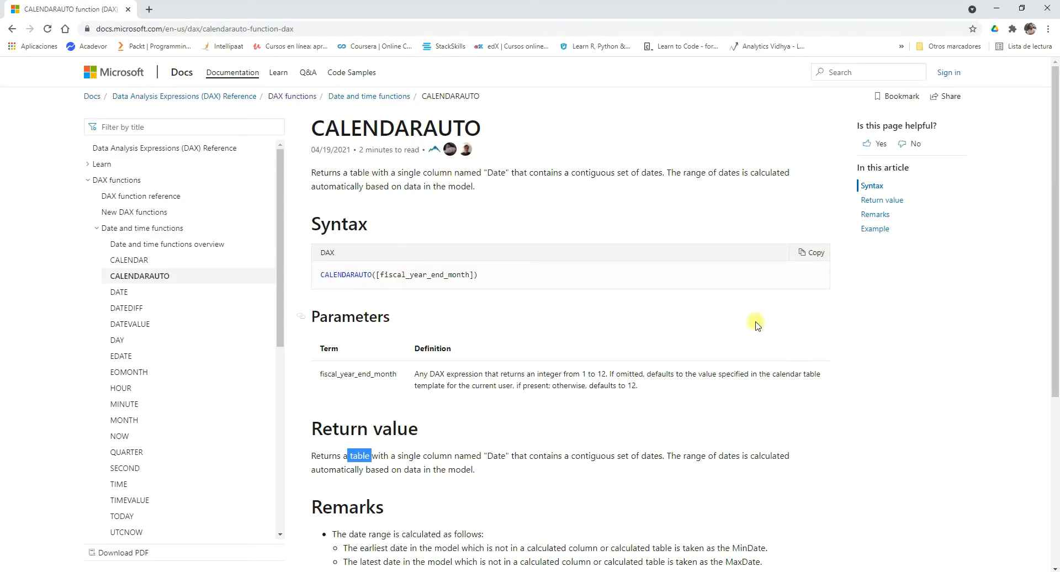
{"action": "left_click", "coordinate": [996, 8]}
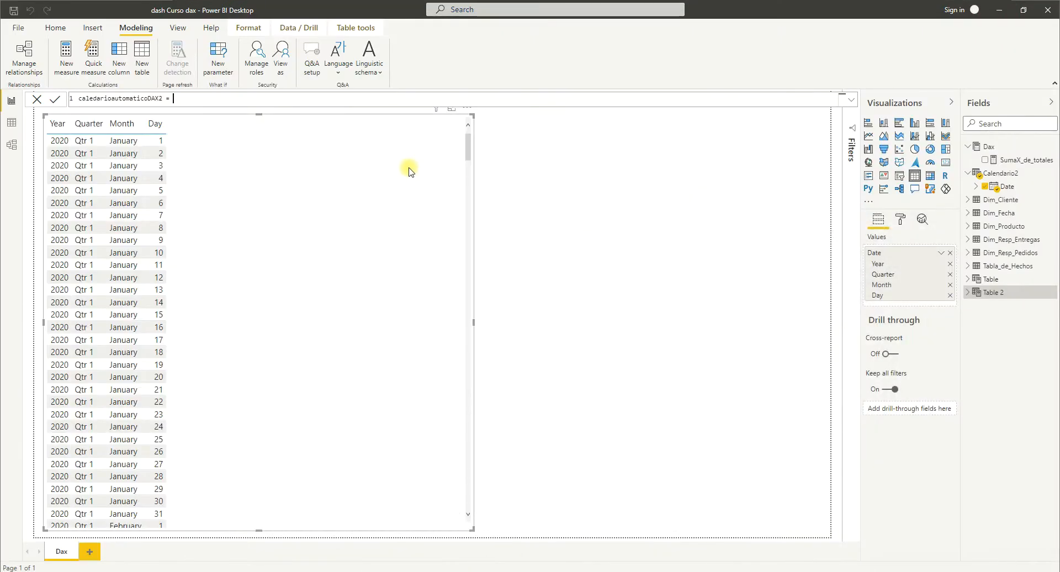
{"action": "type", "text": "cal"}
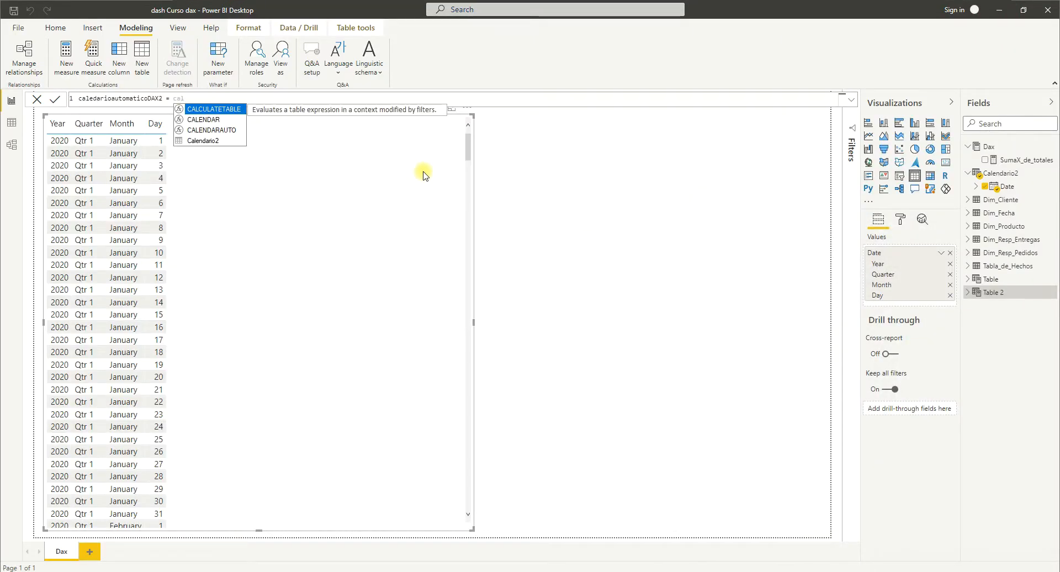
{"action": "left_click", "coordinate": [211, 131]}
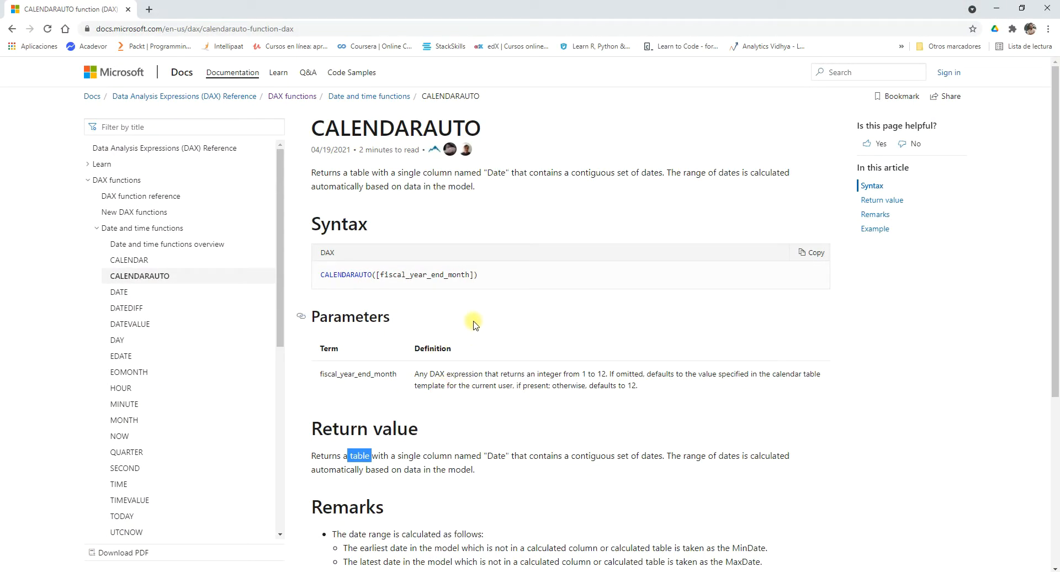
Examine the documentation for the allowed range of fiscal_year_end_month and its default when omitted, then return to Power BI Desktop.
{"action": "scroll", "coordinate": [420, 381], "scroll_direction": "down", "scroll_amount": 1}
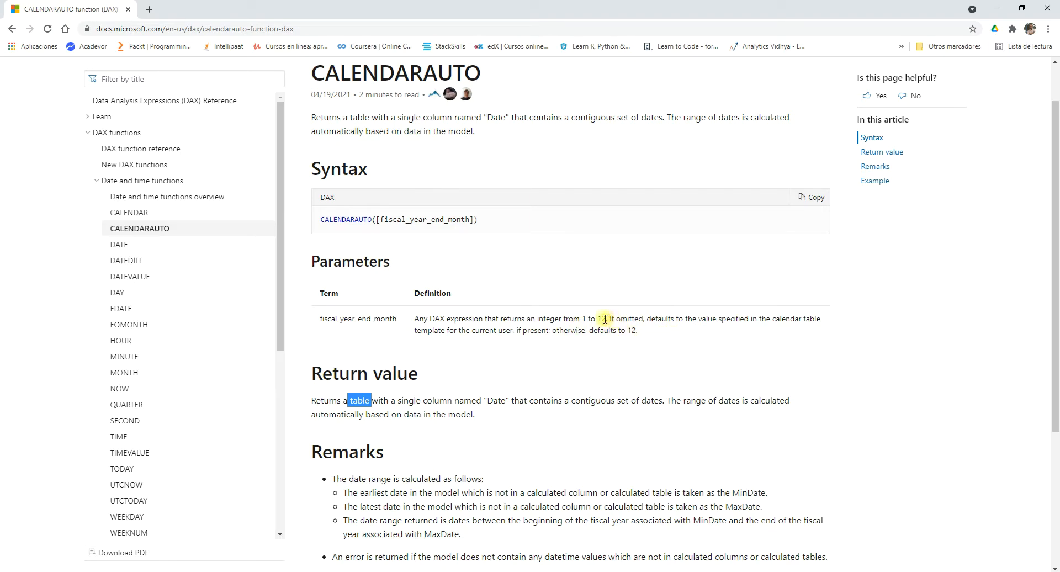
{"action": "left_click_drag", "start_coordinate": [605, 319], "coordinate": [584, 318]}
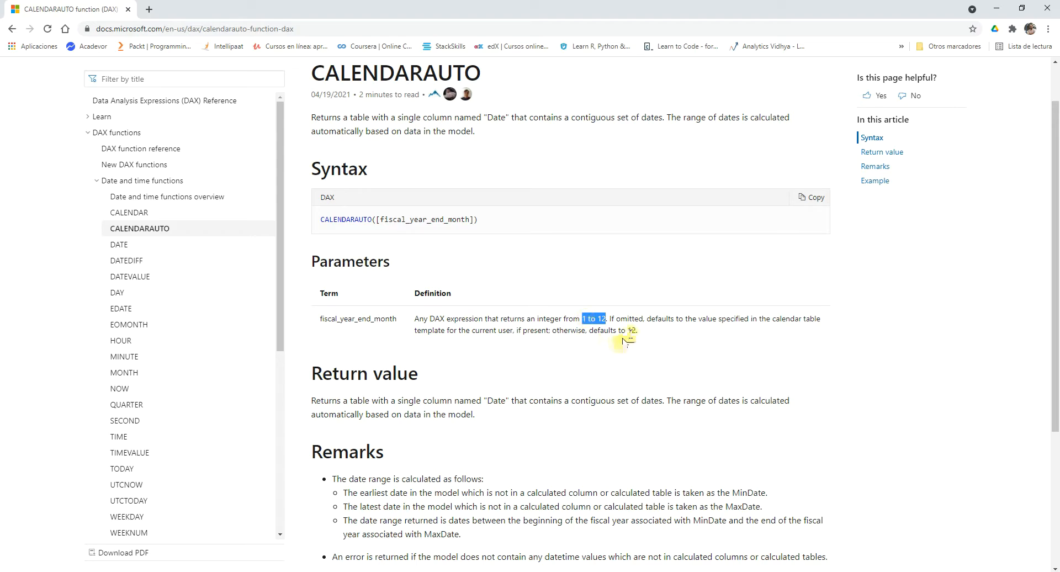
{"action": "left_click_drag", "start_coordinate": [610, 319], "coordinate": [644, 319]}
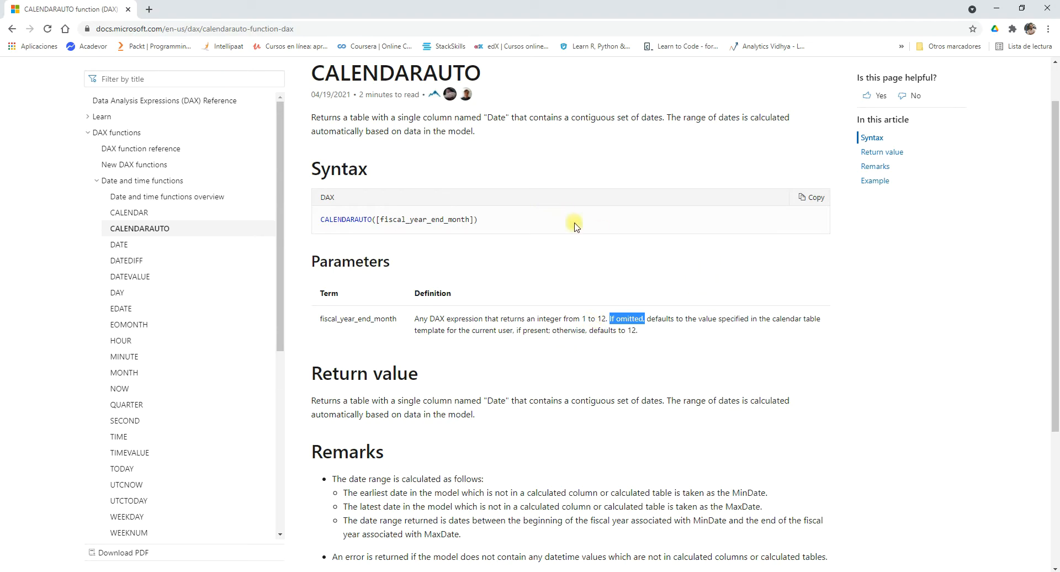
{"action": "left_click", "coordinate": [996, 9]}
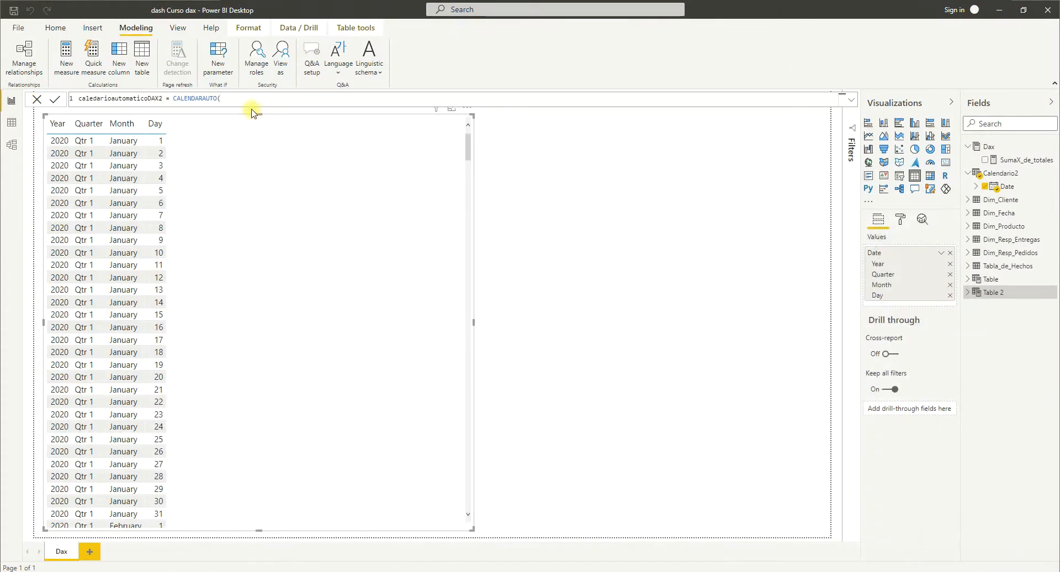
Complete the caledarioautomaticoDAX2 formula as CALENDARAUTO(), look over the tables in the model diagram and return to the report.
{"action": "left_click", "coordinate": [227, 97]}
{"action": "left_click", "coordinate": [9, 147]}
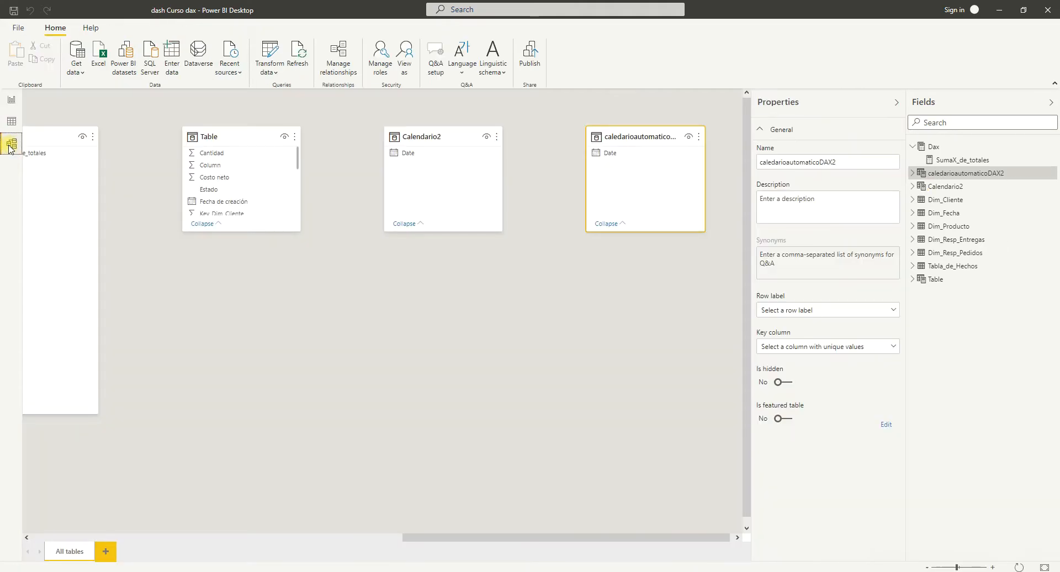
{"action": "left_click_drag", "start_coordinate": [535, 538], "coordinate": [149, 482]}
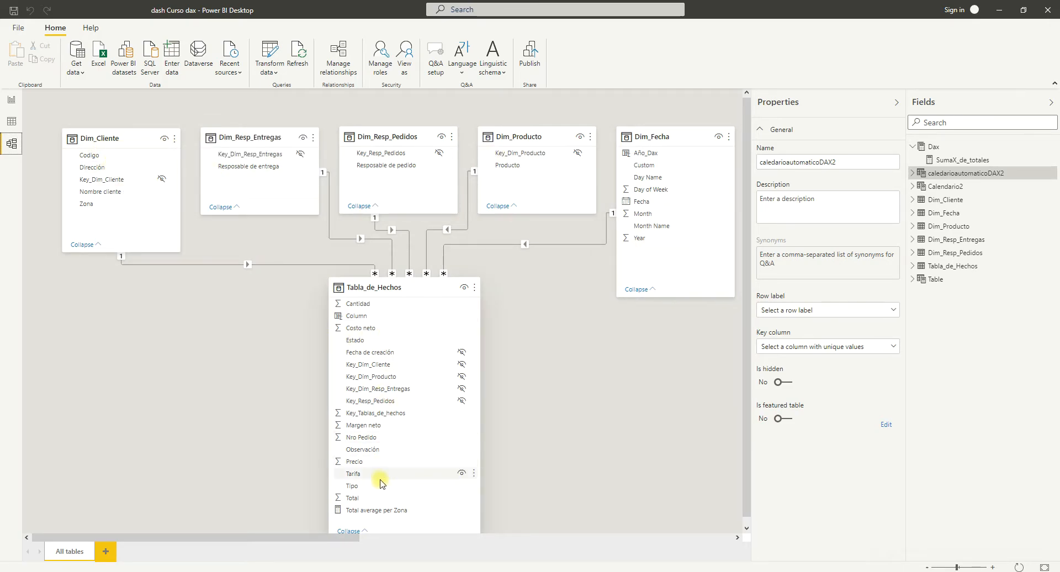
{"action": "left_click", "coordinate": [11, 100]}
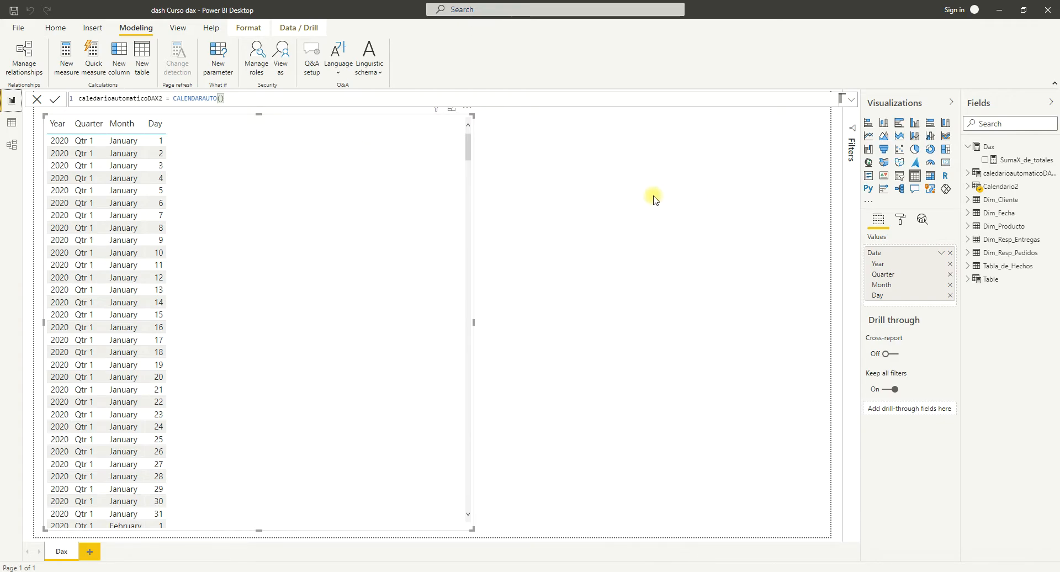
Replace the table visual's date field with Date from caledarioautomaticoDAX2 and check its rows through to the end.
{"action": "left_click", "coordinate": [951, 253]}
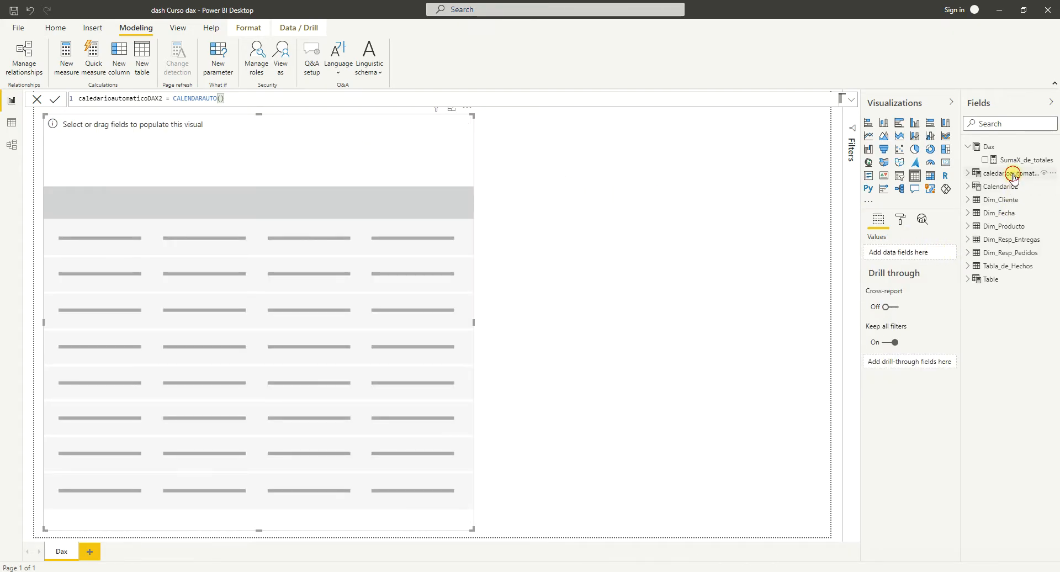
{"action": "left_click", "coordinate": [969, 176]}
{"action": "left_click_drag", "start_coordinate": [1000, 186], "coordinate": [908, 252]}
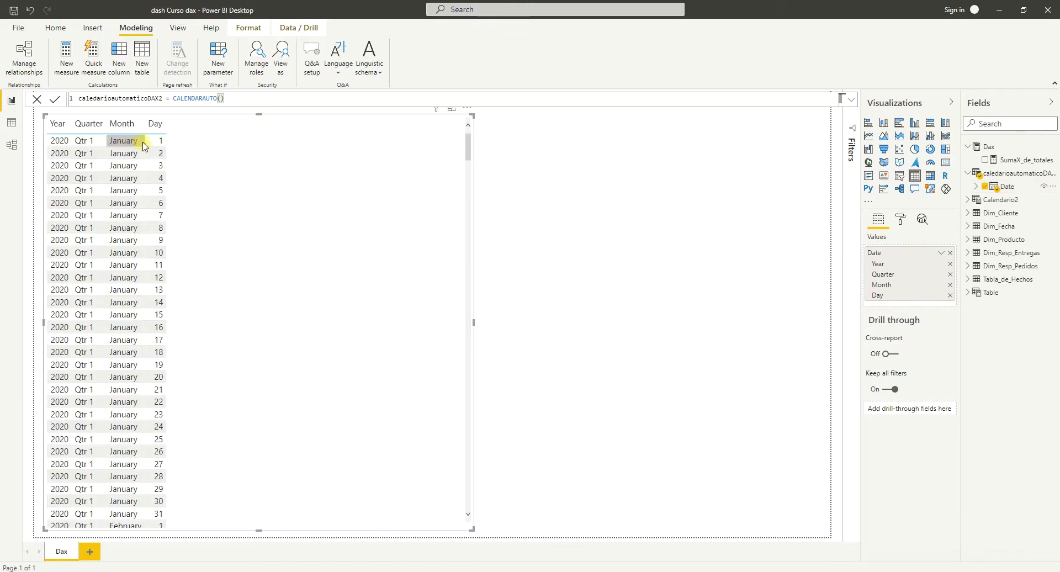
{"action": "left_click_drag", "start_coordinate": [468, 148], "coordinate": [491, 522]}
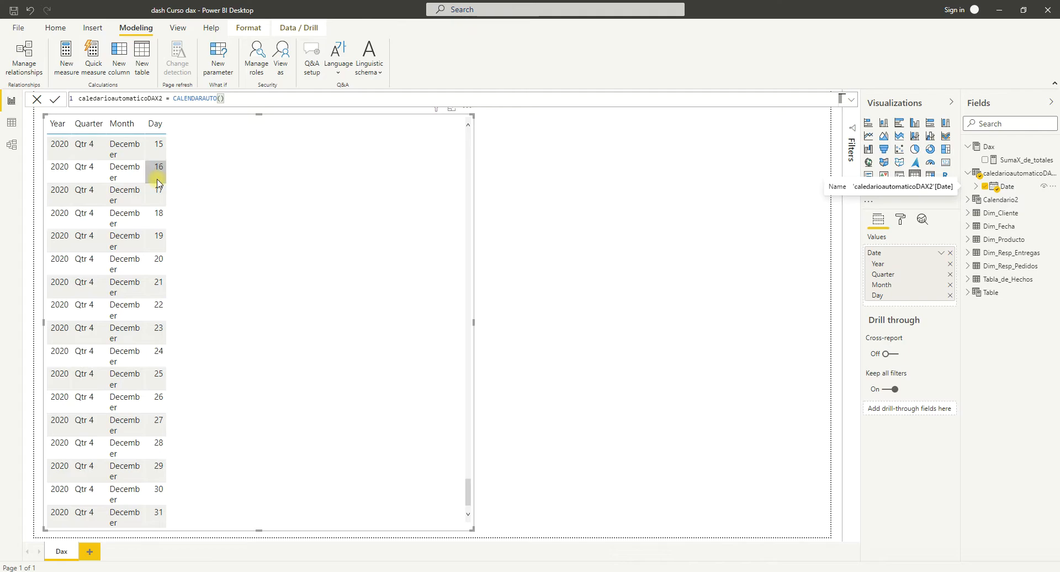
Open Calendario2 in the data view and set the start year in its CALENDAR formula to 2019.
{"action": "left_click", "coordinate": [11, 144]}
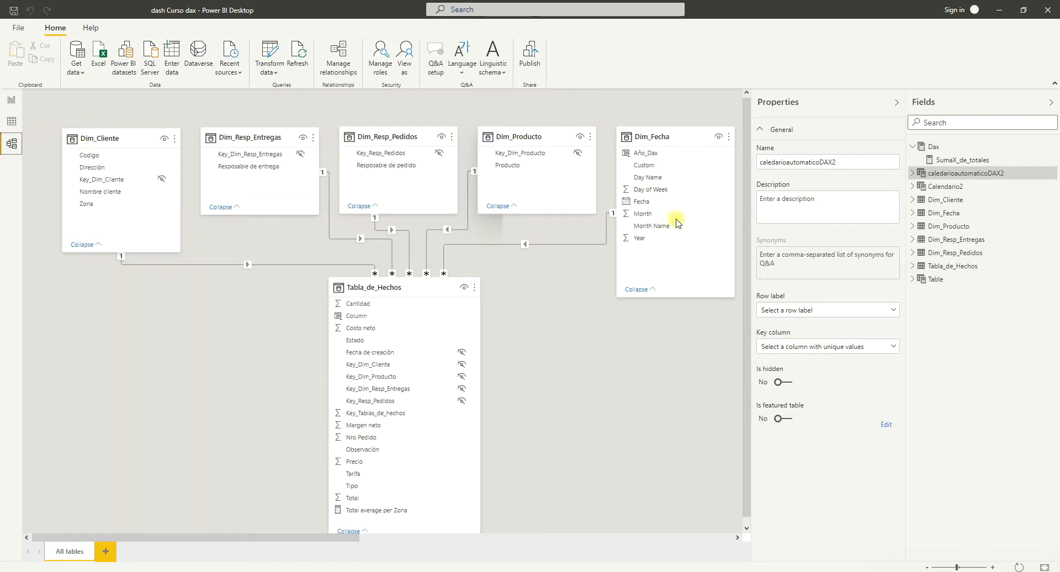
{"action": "left_click", "coordinate": [944, 189]}
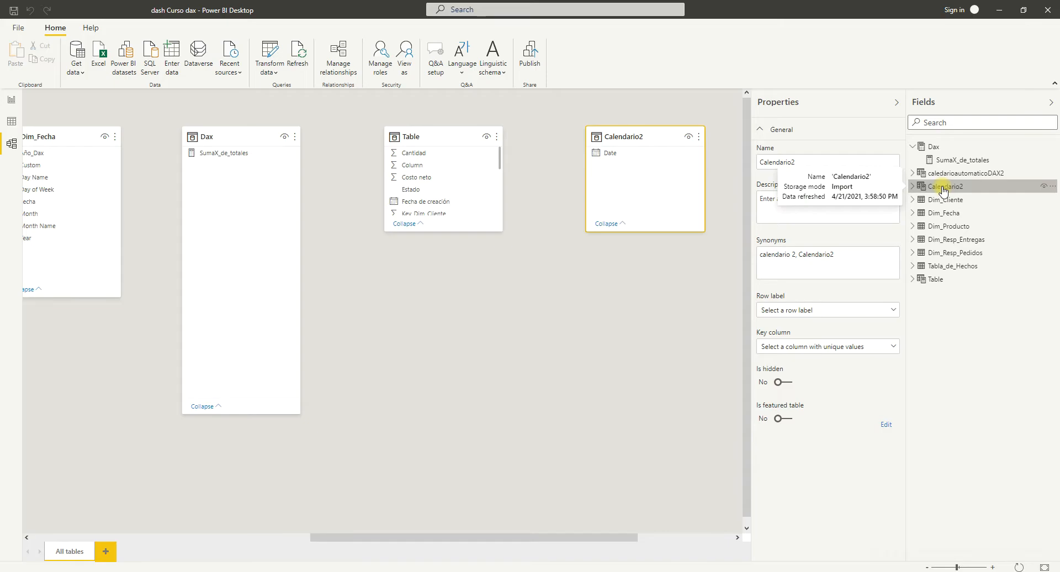
{"action": "left_click", "coordinate": [12, 121]}
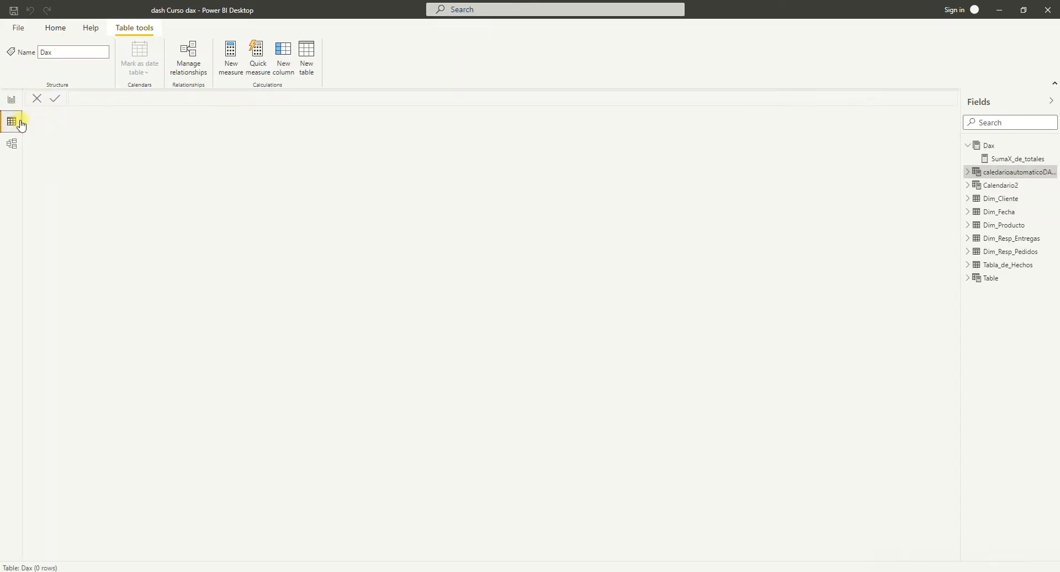
{"action": "double_click", "coordinate": [998, 189]}
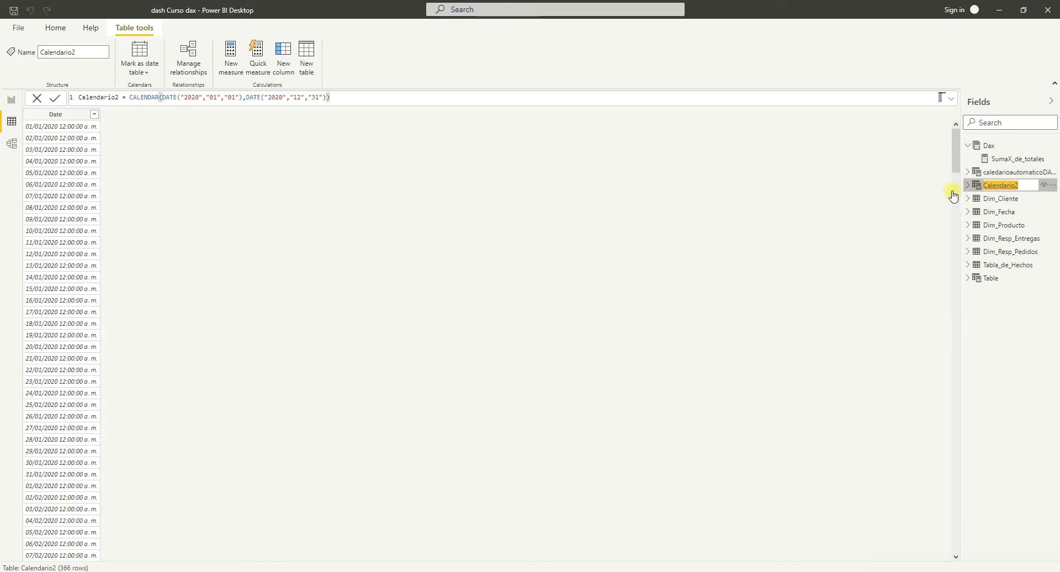
{"action": "left_click", "coordinate": [199, 98]}
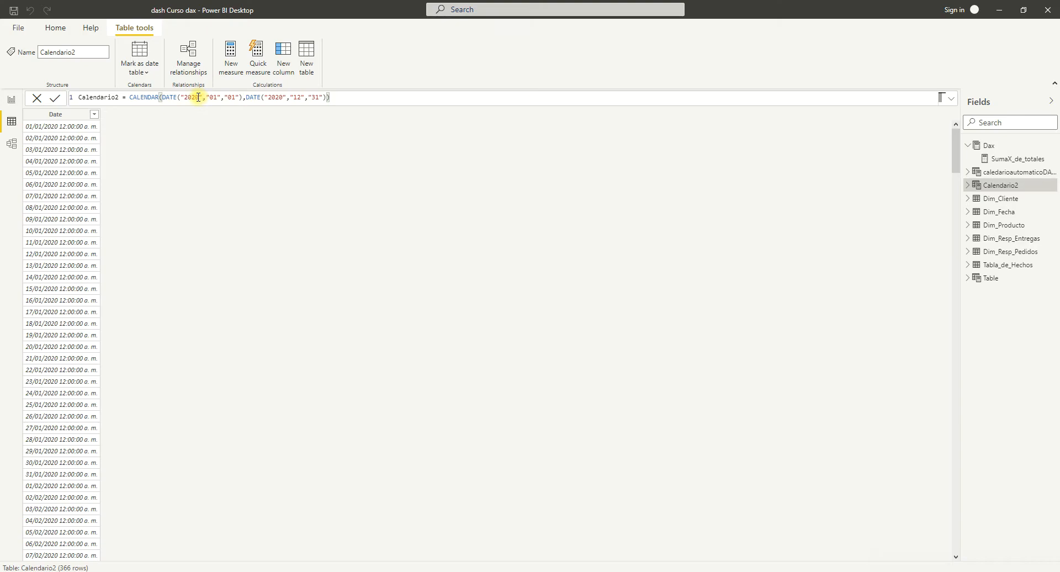
{"action": "key", "text": "BackSpace"}
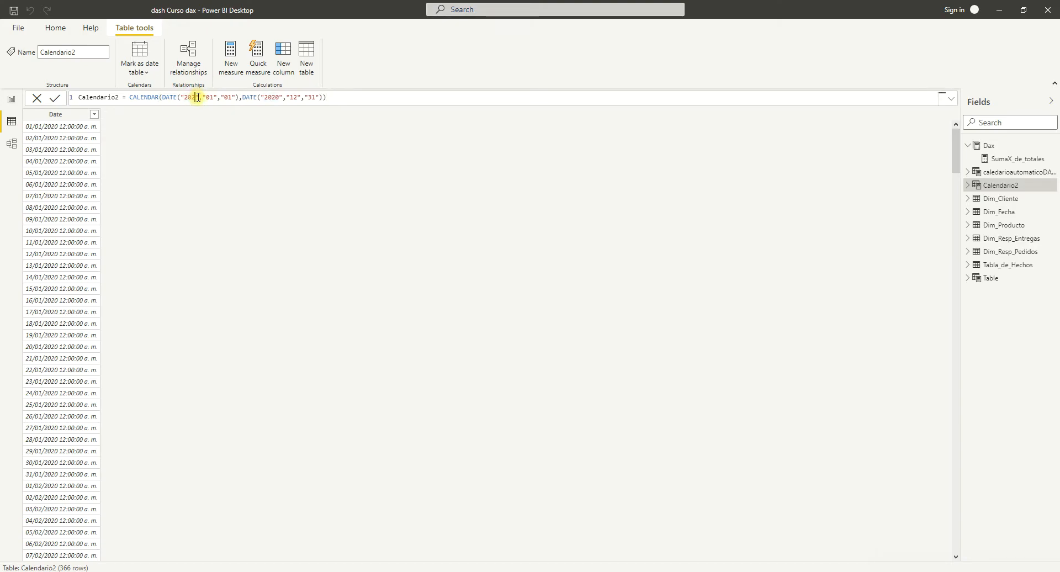
{"action": "key", "text": "BackSpace"}
{"action": "type", "text": "19"}
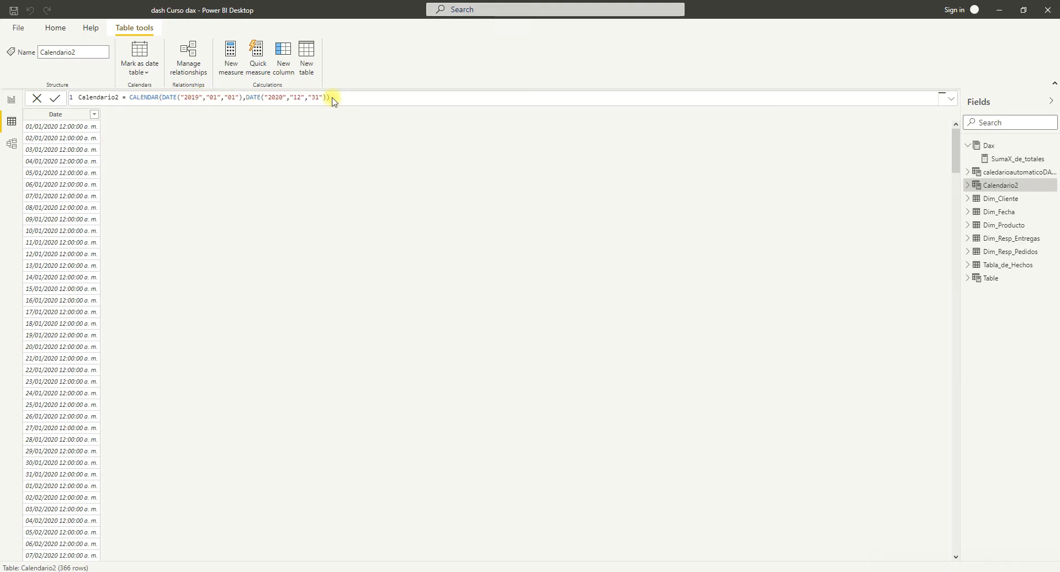
{"action": "key", "text": "Return"}
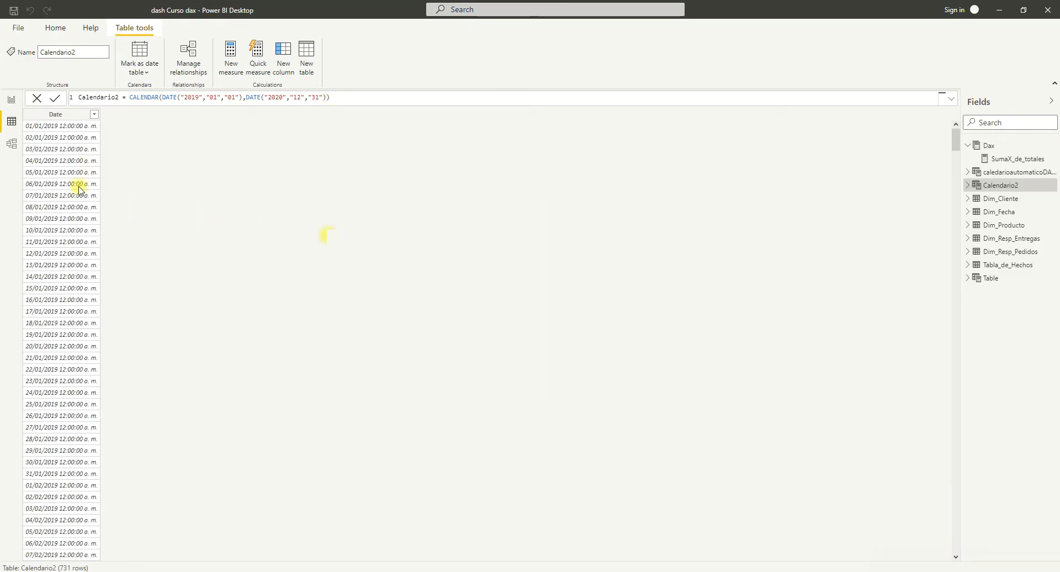
Display the caledarioautomaticoDAX2 rows in the data view, recommit its CALENDARAUTO() formula and return to the report.
{"action": "left_click", "coordinate": [1000, 175]}
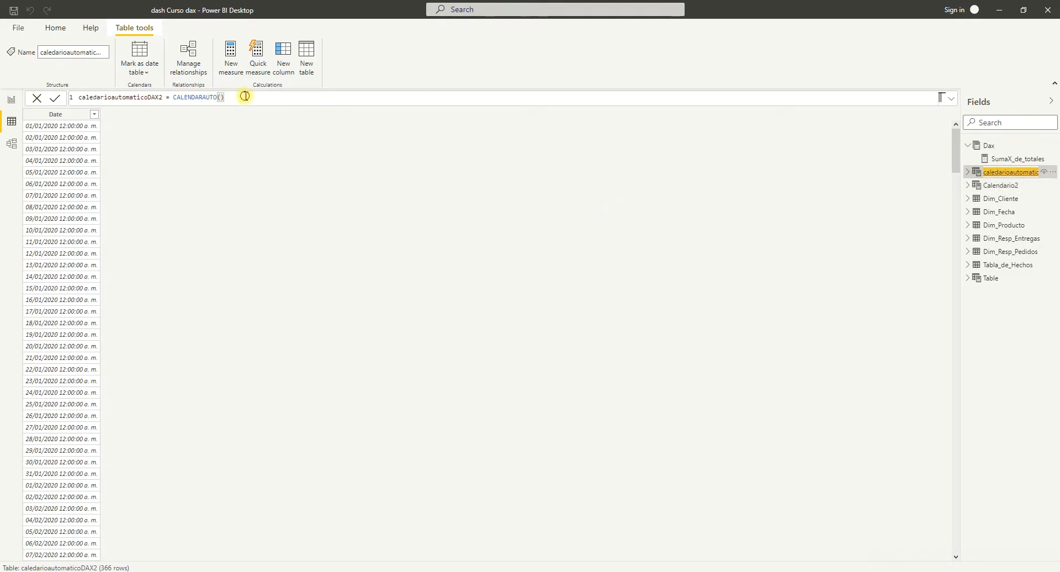
{"action": "left_click", "coordinate": [55, 99]}
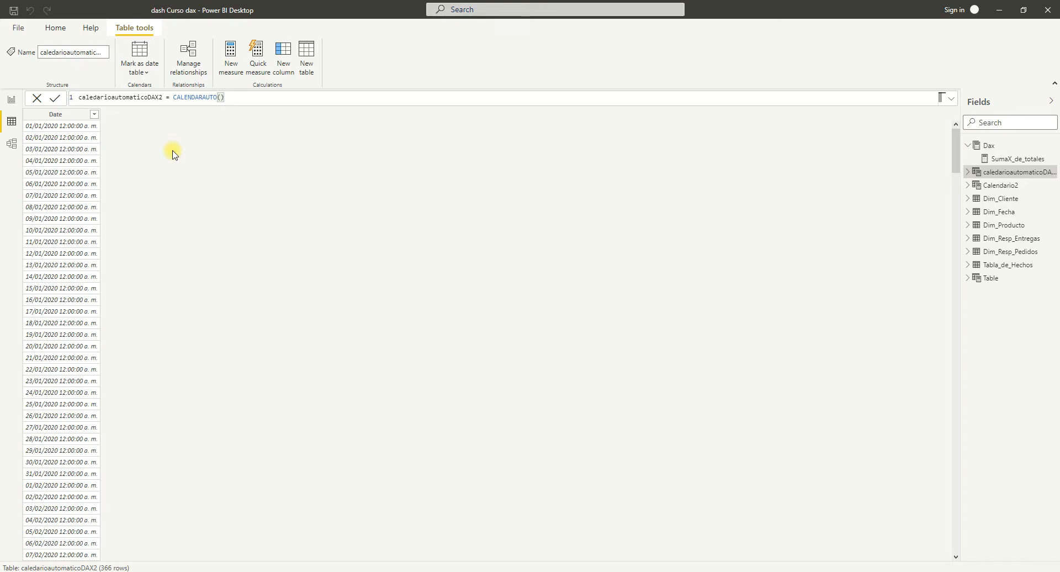
{"action": "left_click", "coordinate": [11, 101]}
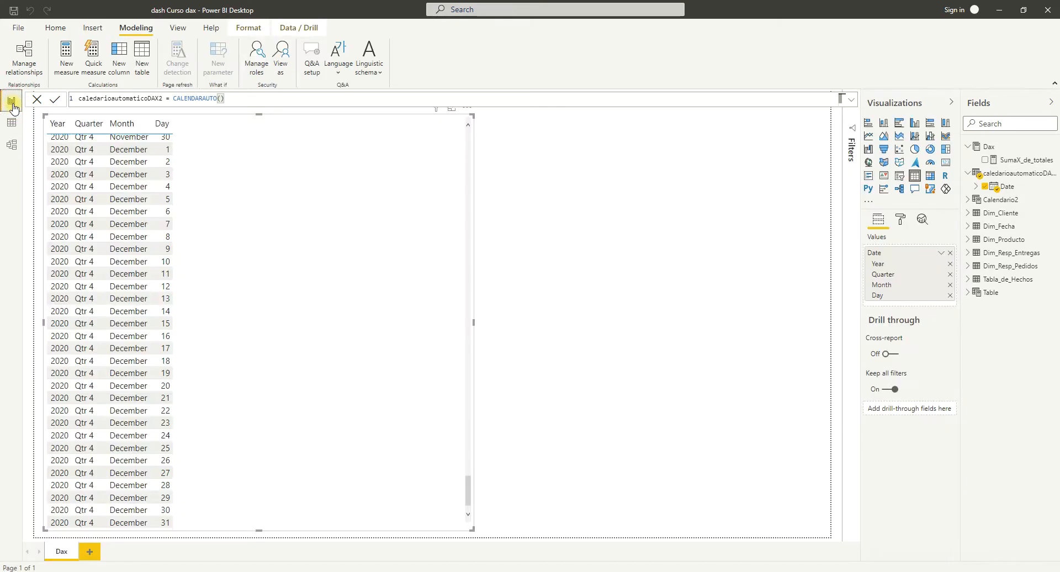
Remove and re-add caledarioautomaticoDAX2's Date in the table visual, then look through its rows for the years covered.
{"action": "left_click", "coordinate": [985, 186]}
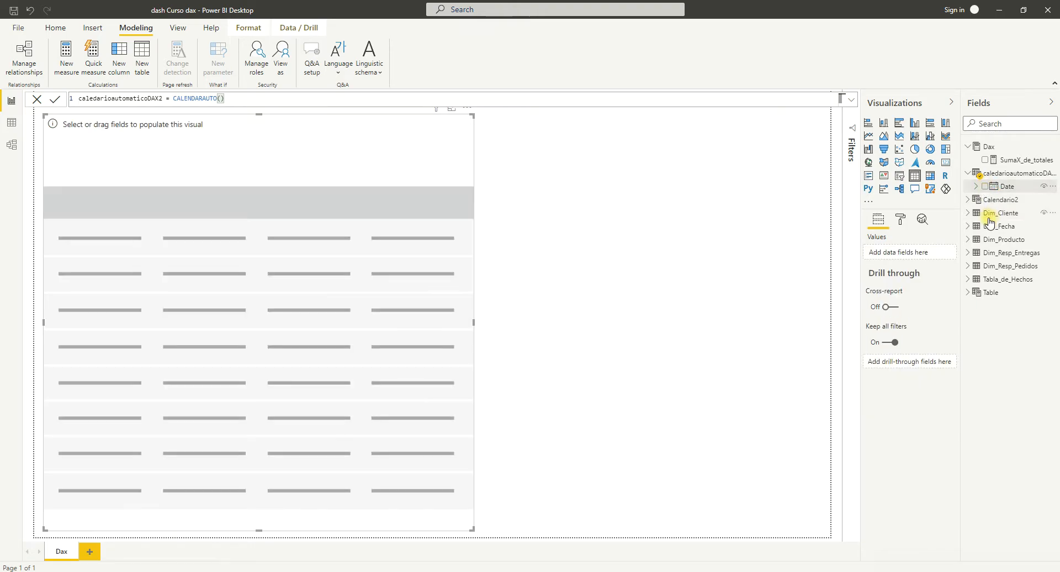
{"action": "left_click", "coordinate": [985, 186]}
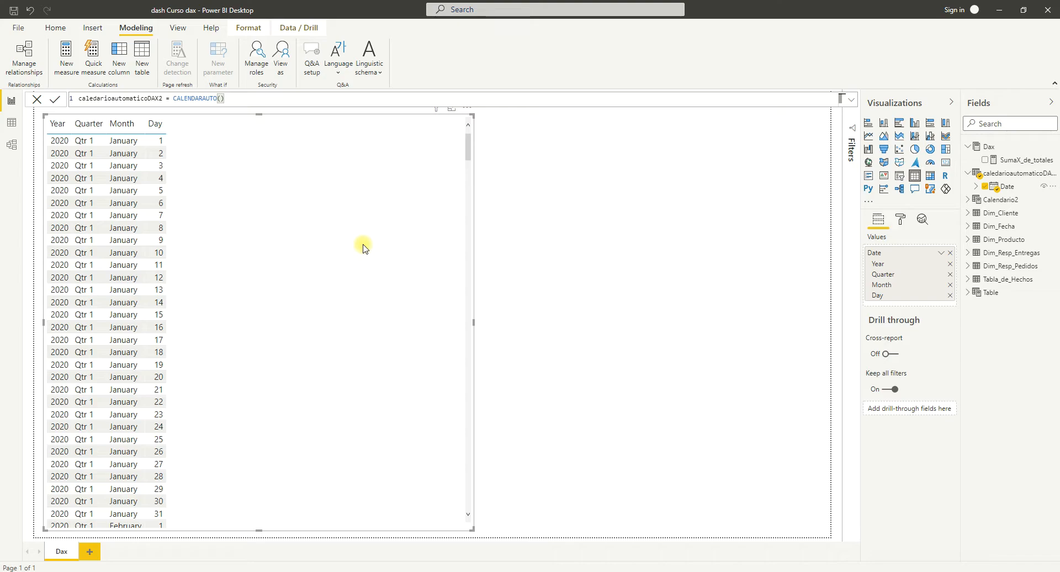
{"action": "scroll", "coordinate": [363, 247], "scroll_direction": "down", "scroll_amount": 20}
{"action": "scroll", "coordinate": [363, 247], "scroll_direction": "down", "scroll_amount": 20}
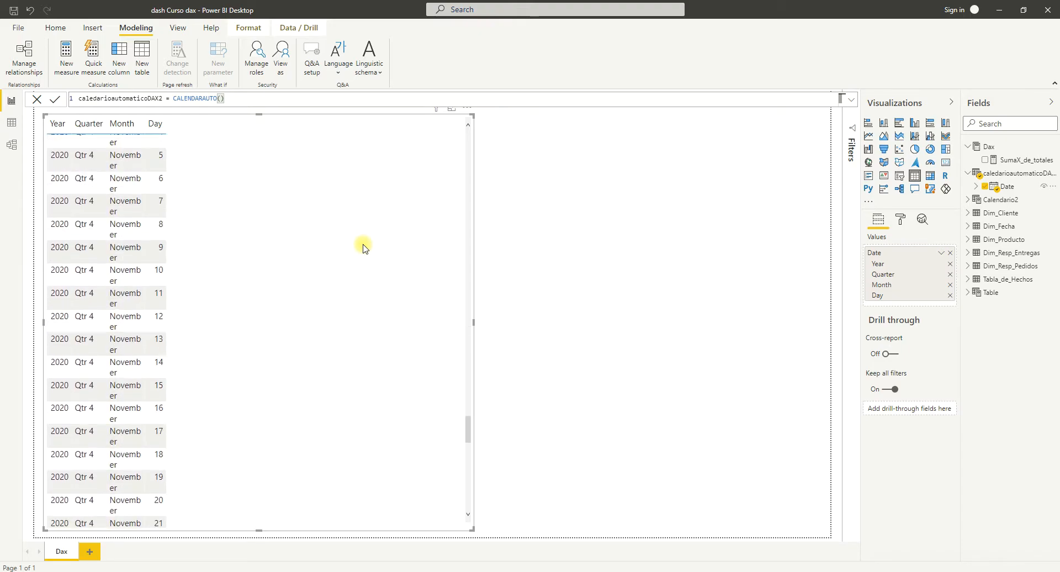
{"action": "scroll", "coordinate": [362, 248], "scroll_direction": "down", "scroll_amount": 17}
{"action": "scroll", "coordinate": [362, 247], "scroll_direction": "up", "scroll_amount": 20}
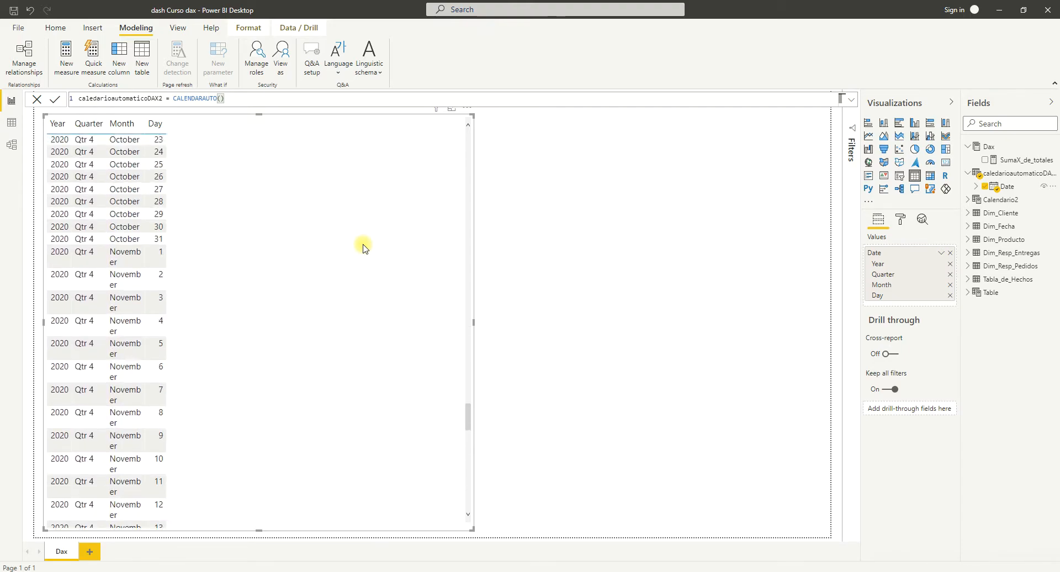
{"action": "scroll", "coordinate": [363, 247], "scroll_direction": "up", "scroll_amount": 20}
{"action": "scroll", "coordinate": [363, 247], "scroll_direction": "up", "scroll_amount": 8}
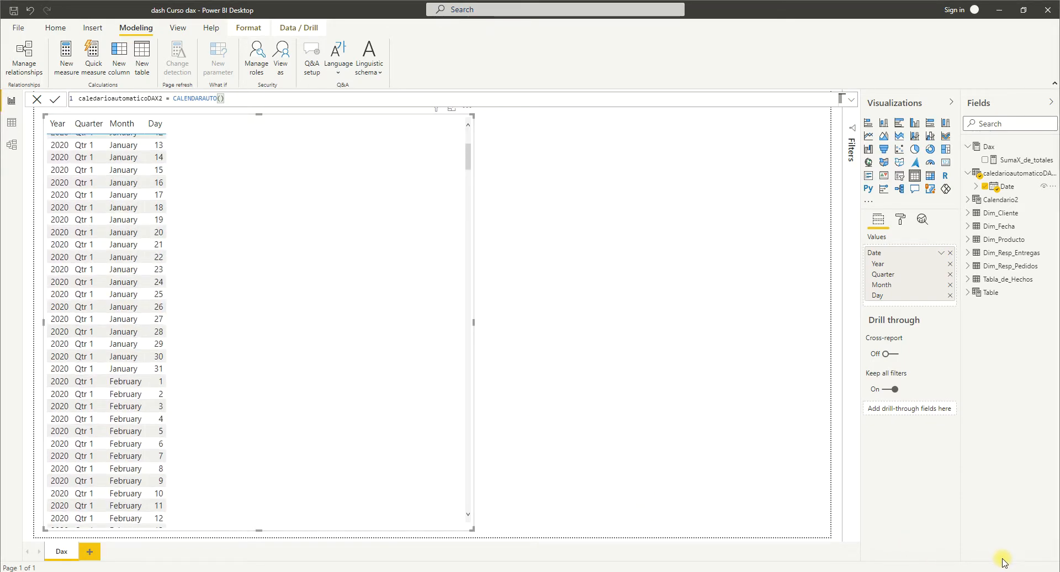
Swap the table visual's date field for Date from Calendario2.
{"action": "left_click", "coordinate": [979, 186]}
{"action": "left_click", "coordinate": [950, 253]}
{"action": "left_click", "coordinate": [968, 213]}
{"action": "left_click", "coordinate": [986, 226]}
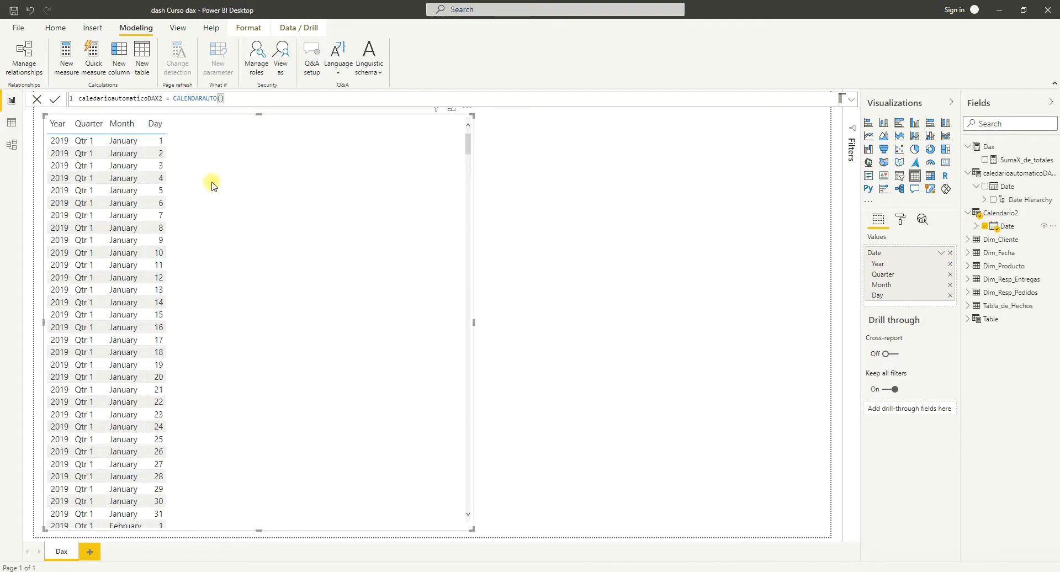
Refresh the data of the whole report.
{"action": "left_click", "coordinate": [162, 99]}
{"action": "type", "text": "2"}
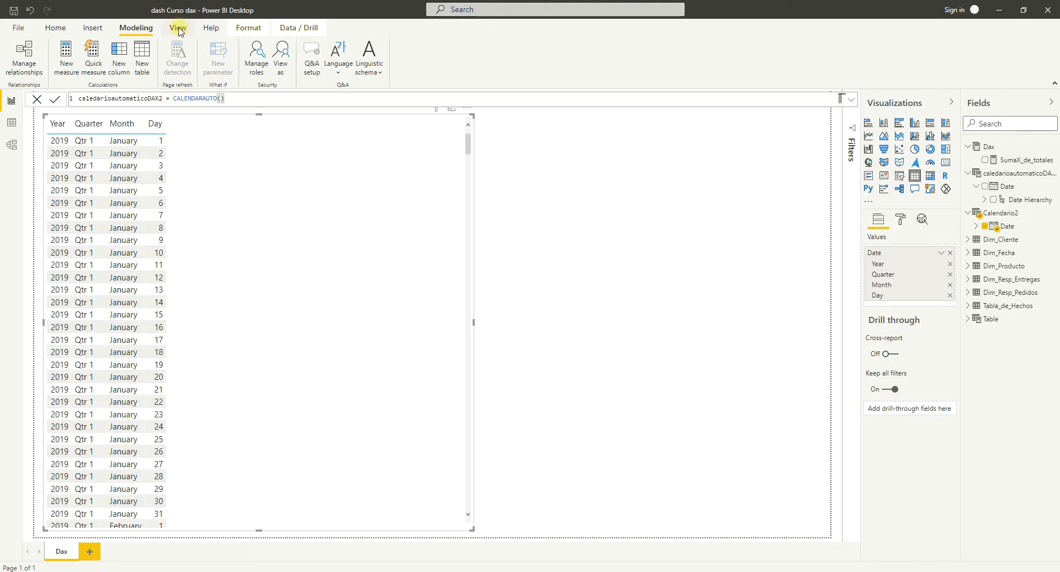
{"action": "left_click", "coordinate": [93, 29]}
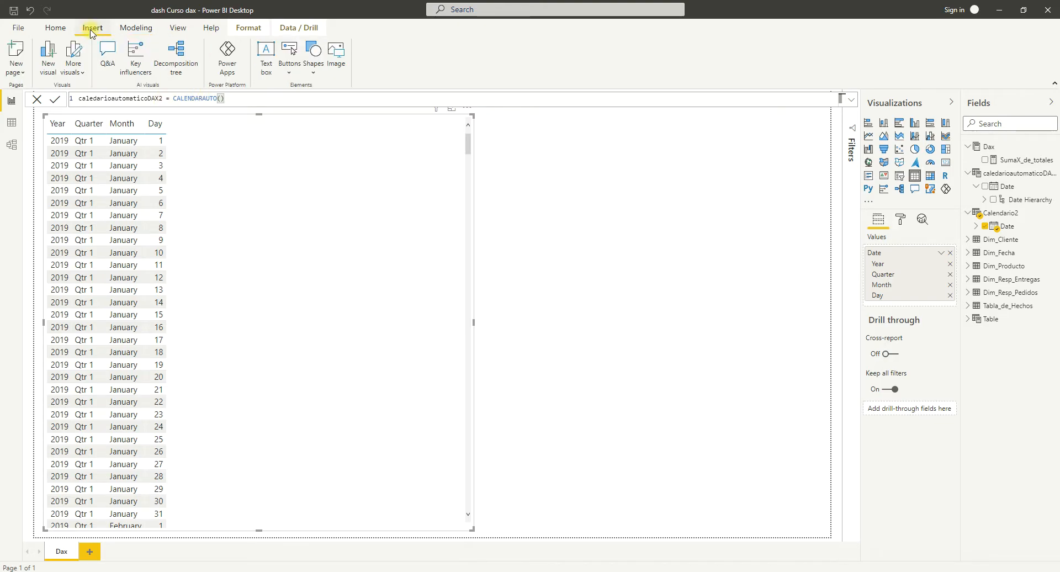
{"action": "left_click", "coordinate": [64, 31]}
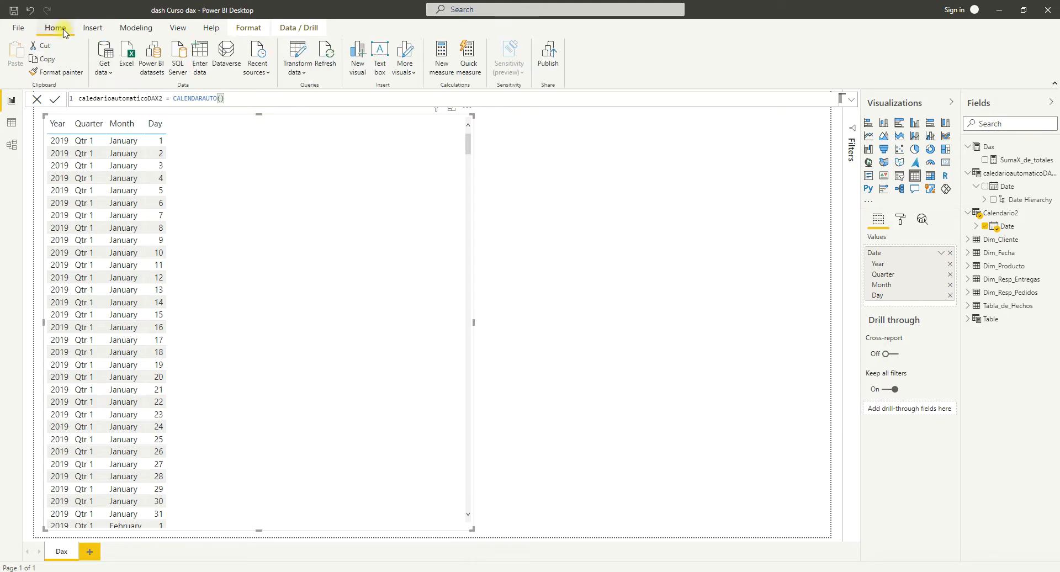
{"action": "left_click", "coordinate": [329, 61]}
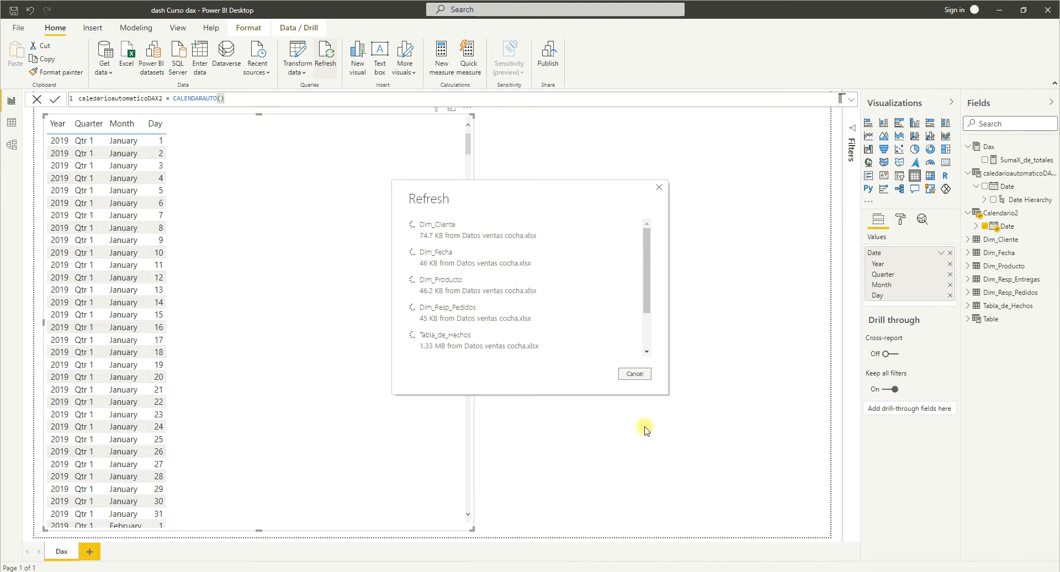
Show Date from caledarioautomaticoDAX2 instead of Calendario2 in the table visual and inspect its Date Hierarchy levels.
{"action": "left_click", "coordinate": [984, 226]}
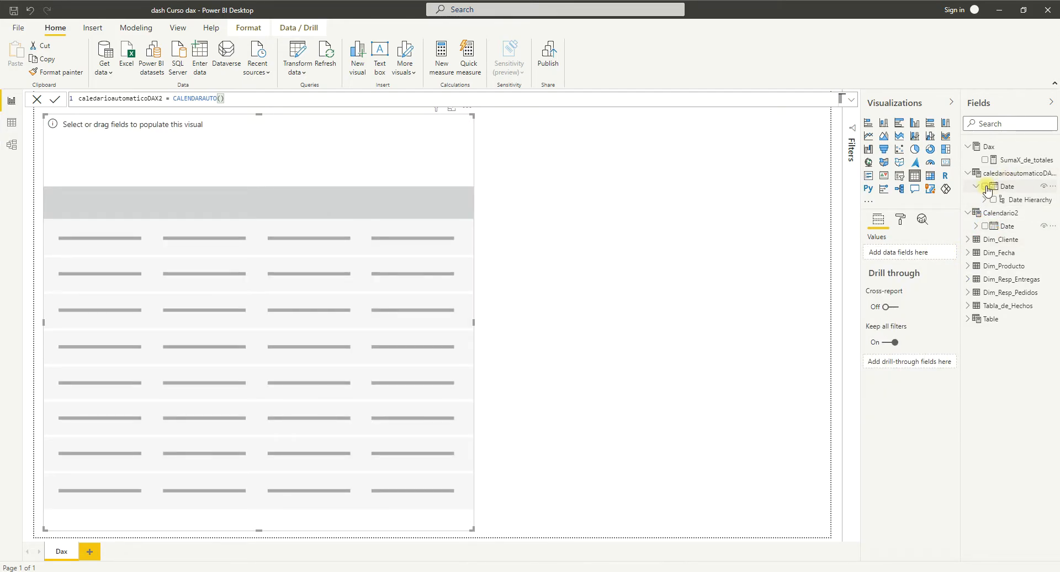
{"action": "left_click", "coordinate": [985, 187]}
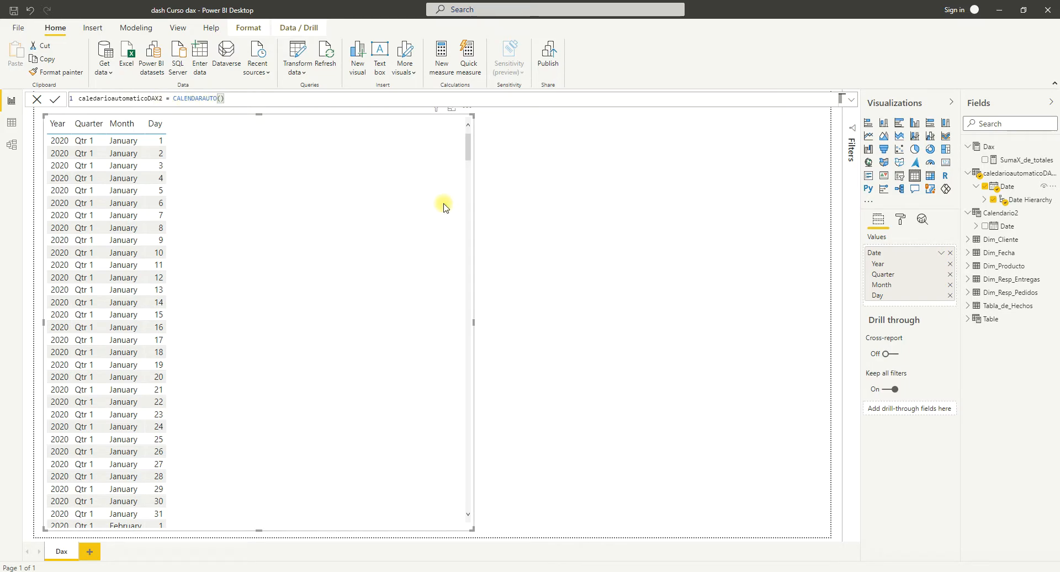
{"action": "left_click", "coordinate": [983, 201]}
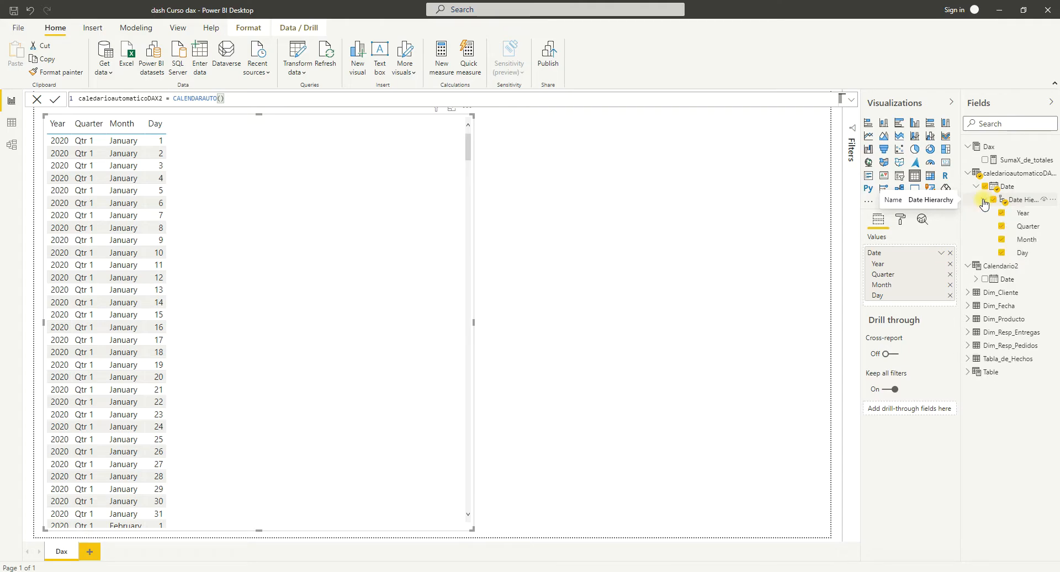
{"action": "left_click", "coordinate": [983, 200]}
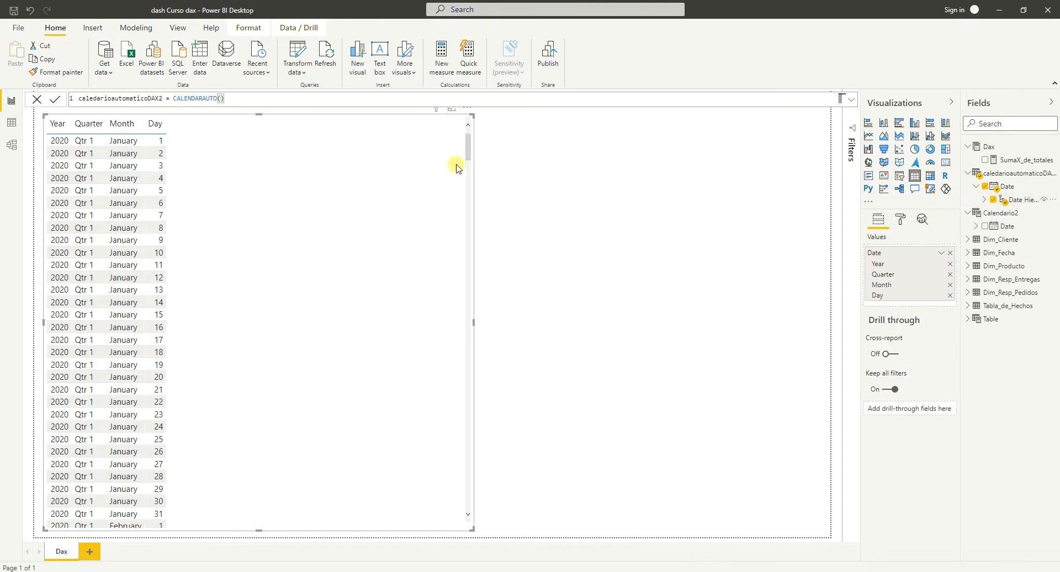
{"action": "mouse_move", "coordinate": [469, 147]}
{"action": "left_mouse_down"}
{"action": "mouse_move", "coordinate": [471, 534]}
{"action": "mouse_move", "coordinate": [496, 280]}
{"action": "mouse_move", "coordinate": [473, 138]}
{"action": "left_mouse_up"}
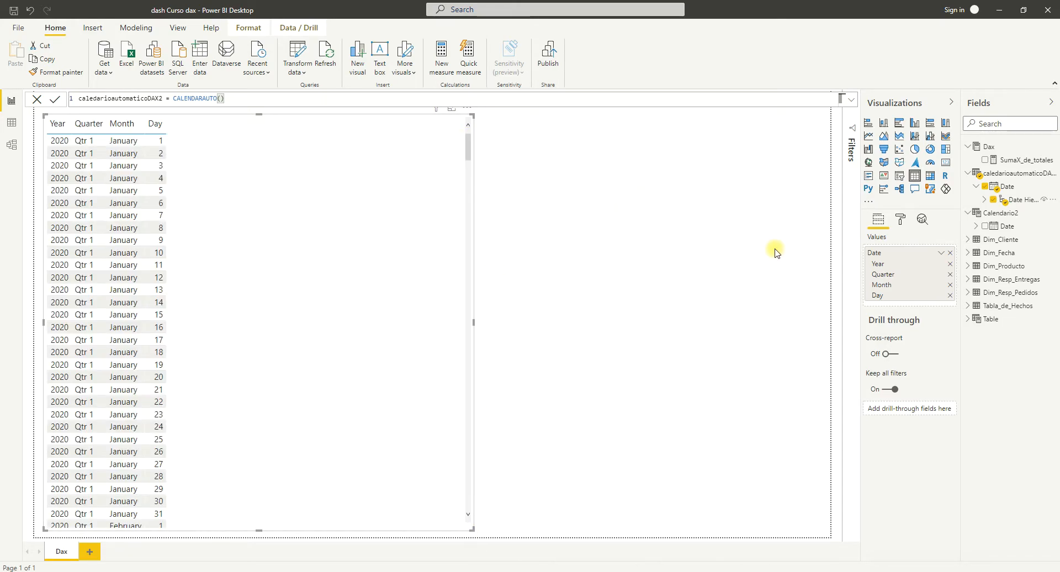
Remove the Date field from the table visual and collapse the caledarioautomaticoDAX2 table in the field list.
{"action": "left_click", "coordinate": [950, 254]}
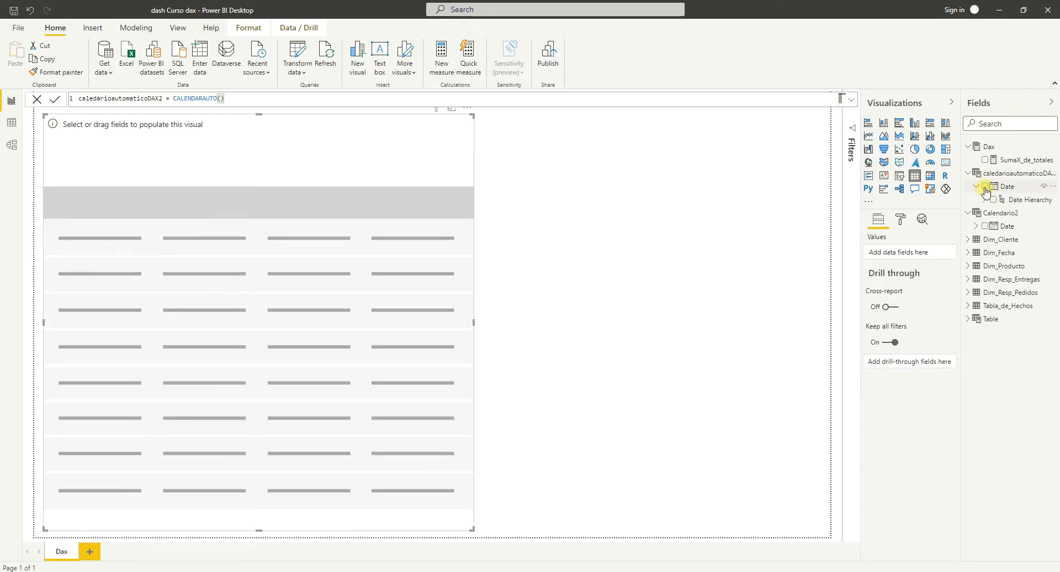
{"action": "left_click", "coordinate": [969, 174]}
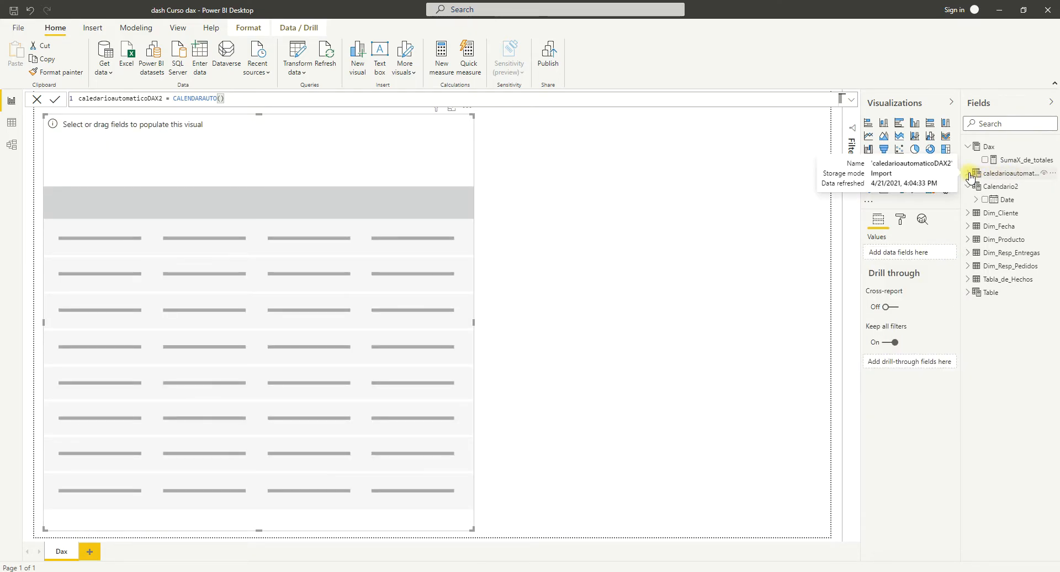
Show the Date field of caledarioautomaticoDAX2 in the empty table visual.
{"action": "left_click", "coordinate": [968, 174]}
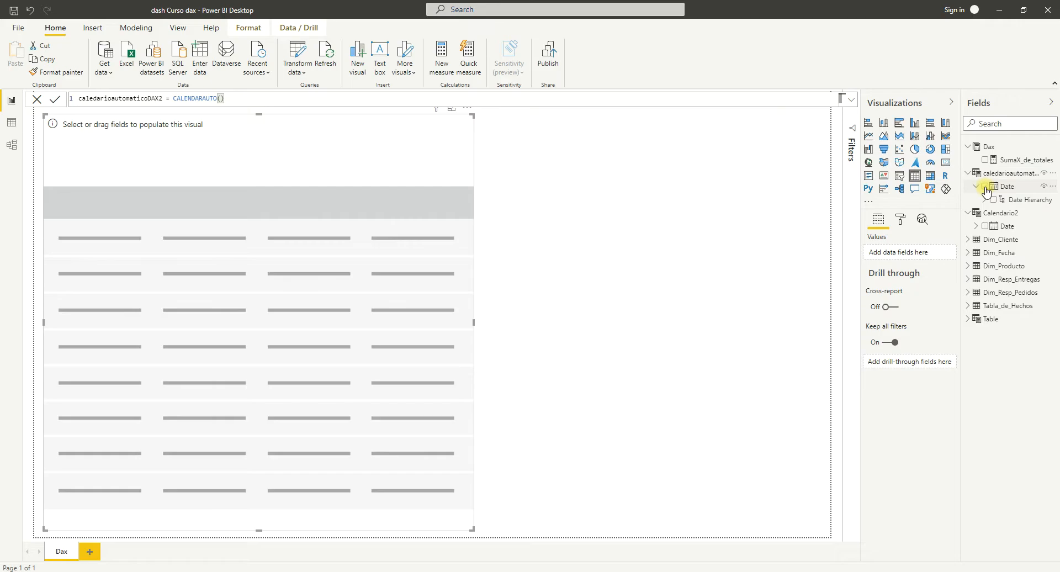
{"action": "left_click", "coordinate": [985, 187]}
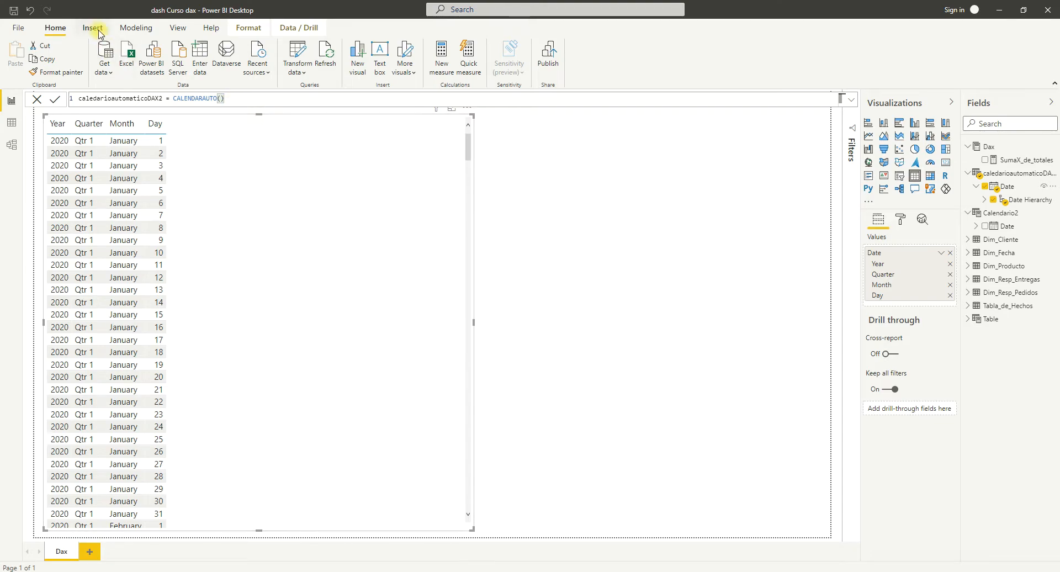
Start a new calculated table named celandarioautodax3.
{"action": "left_click", "coordinate": [136, 29]}
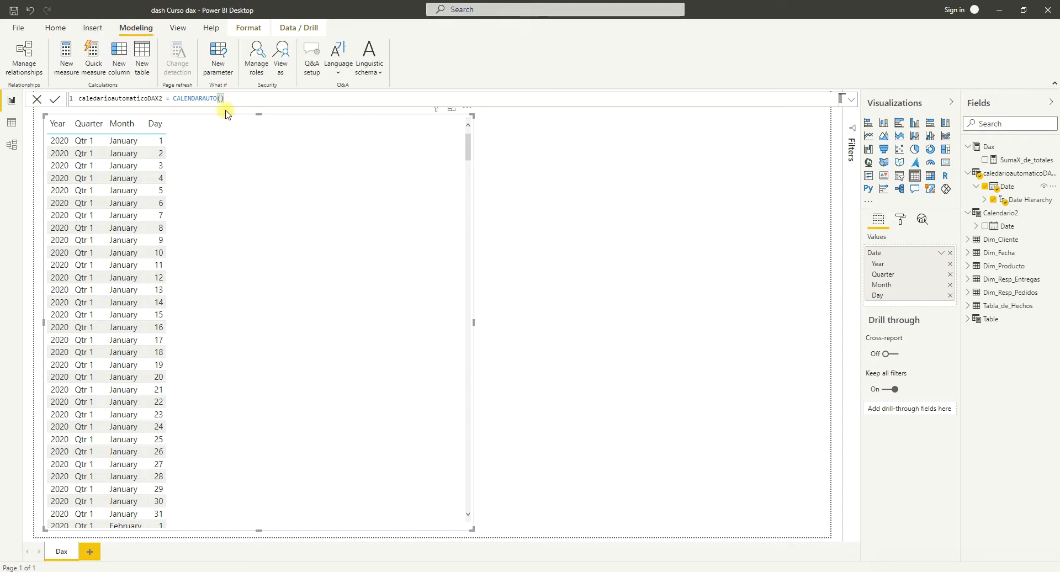
{"action": "left_click", "coordinate": [145, 75]}
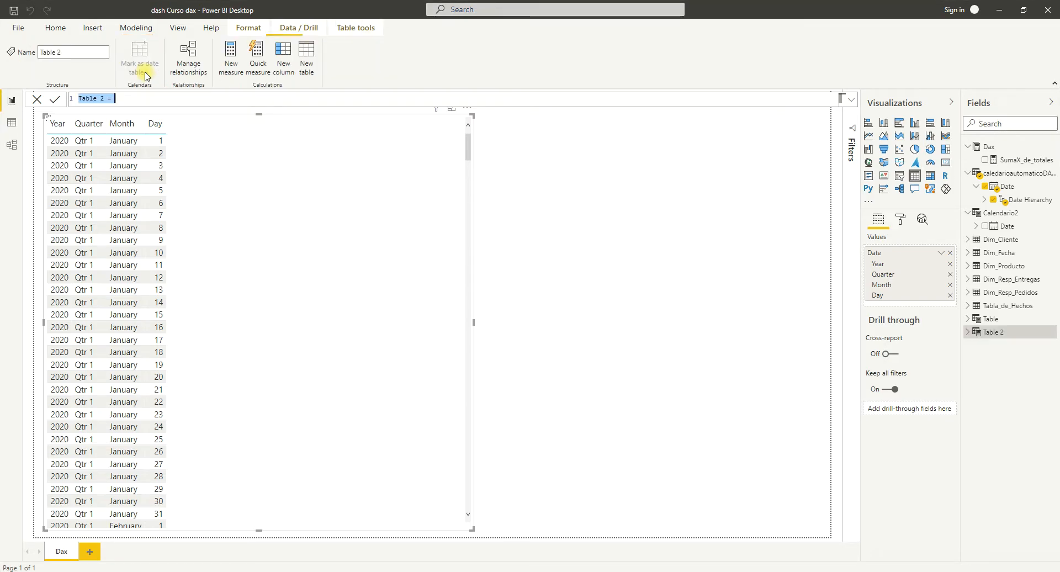
{"action": "left_click", "coordinate": [105, 98]}
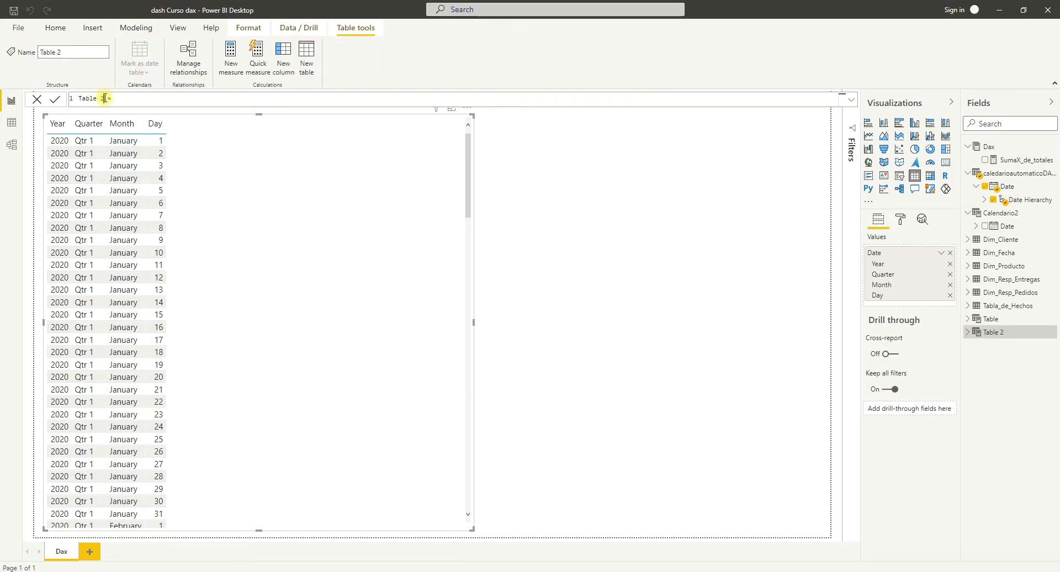
{"action": "key", "text": "BackSpace"}
{"action": "key", "text": "BackSpace"}
{"action": "key", "text": "BackSpace"}
{"action": "key", "text": "BackSpace"}
{"action": "key", "text": "BackSpace"}
{"action": "key", "text": "BackSpace"}
{"action": "key", "text": "BackSpace"}
{"action": "type", "text": "celandario au"}
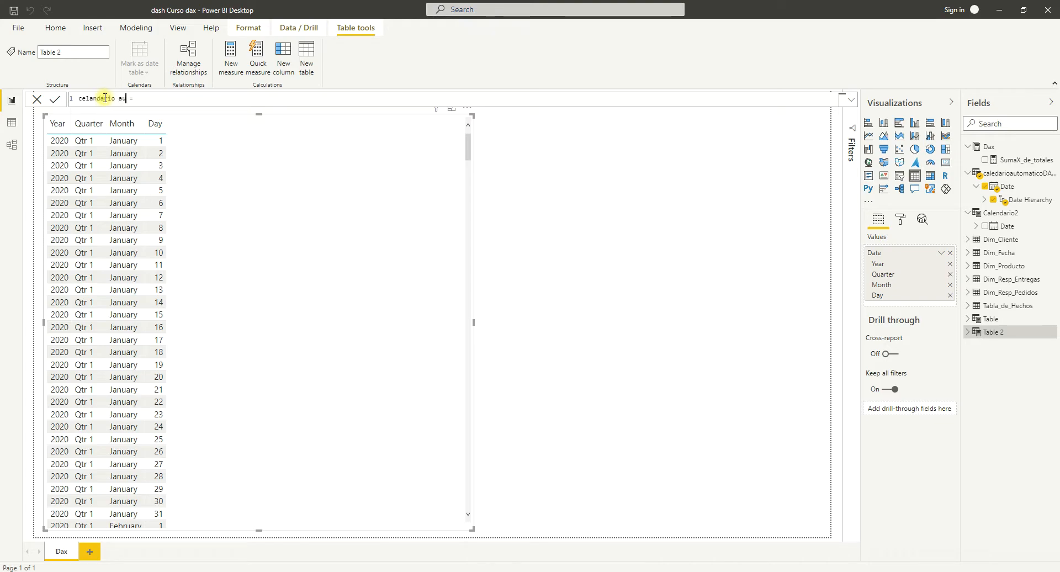
{"action": "type", "text": "a"}
{"action": "type", "text": "ca"}
{"action": "key", "text": "BackSpace"}
{"action": "key", "text": "BackSpace"}
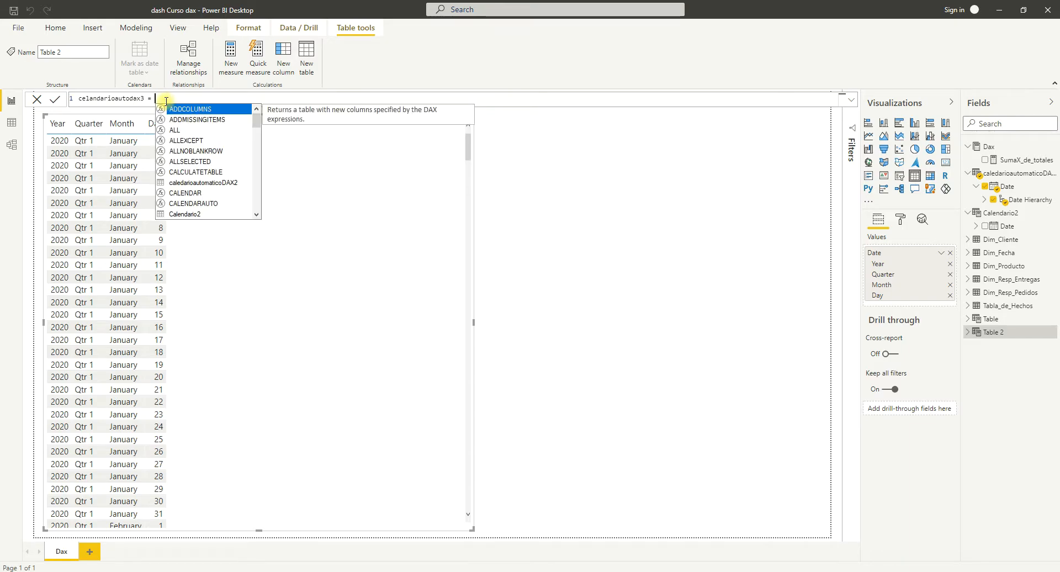
Define celandarioautodax3 with CALENDARAUTO() and commit the formula.
{"action": "left_click", "coordinate": [203, 203]}
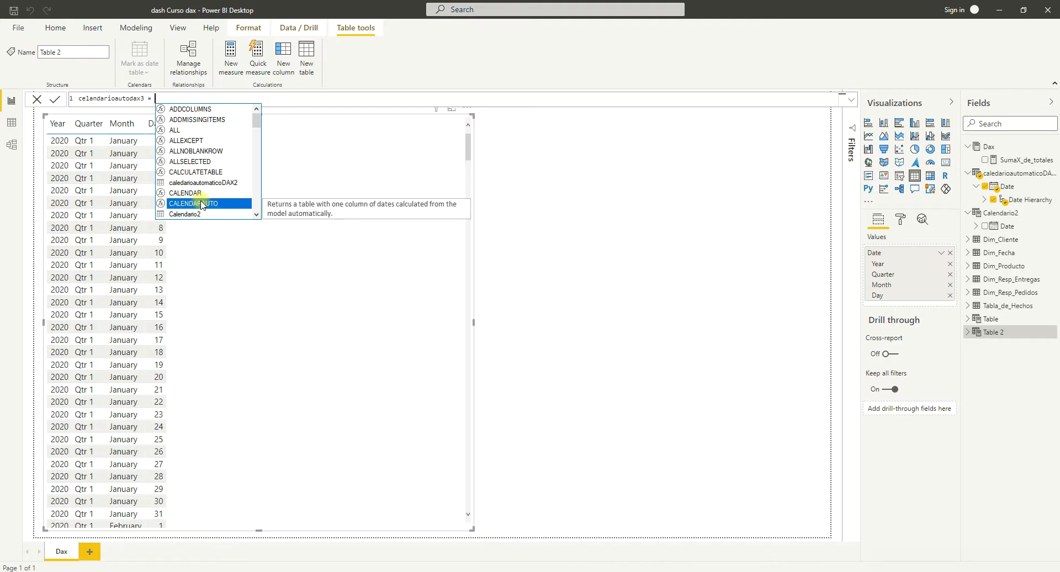
{"action": "left_click", "coordinate": [203, 204]}
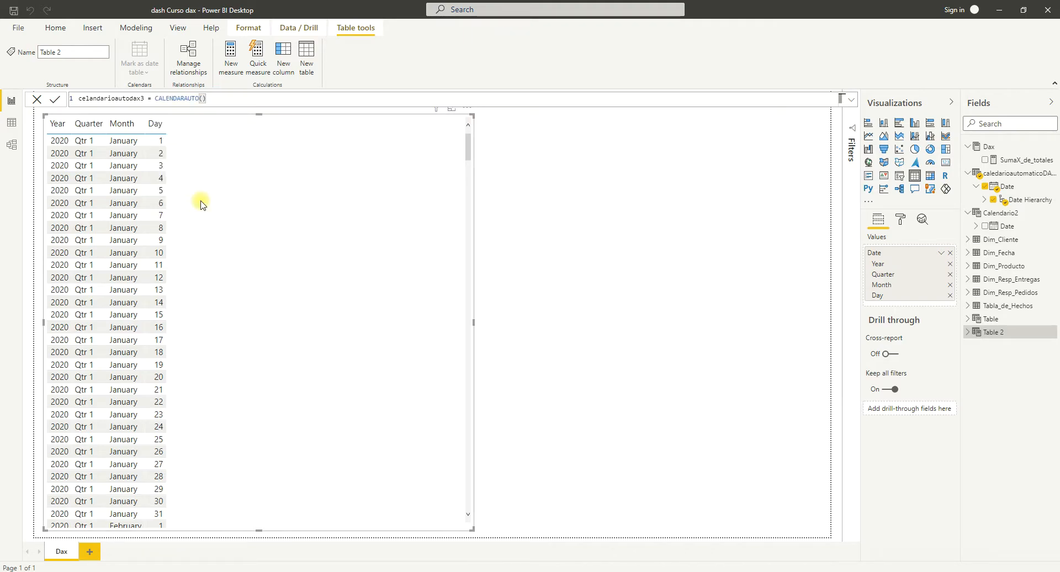
{"action": "key", "text": "Return"}
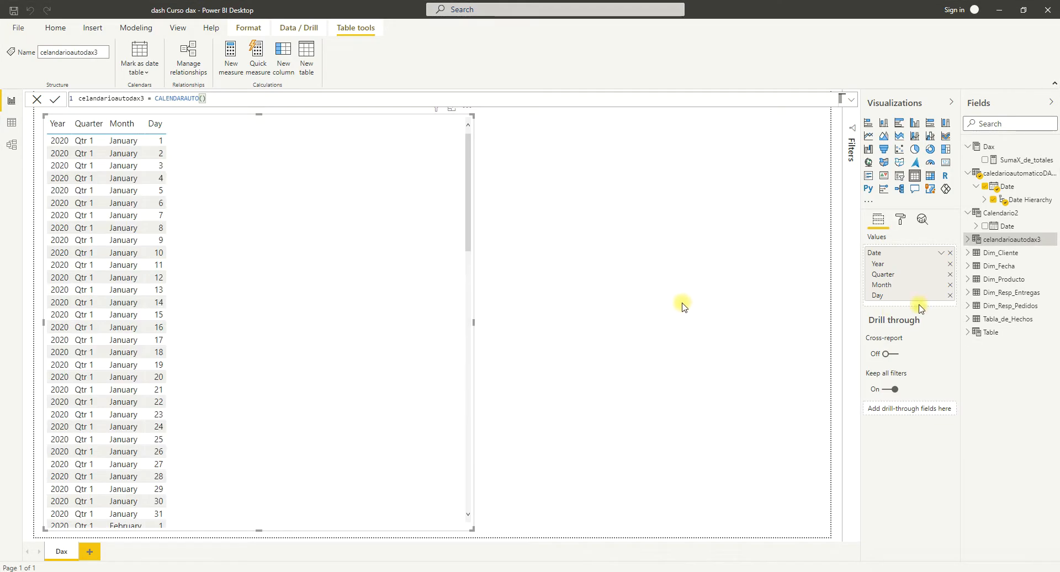
Replace the table visual's date field with Date from celandarioautodax3.
{"action": "left_click", "coordinate": [950, 253]}
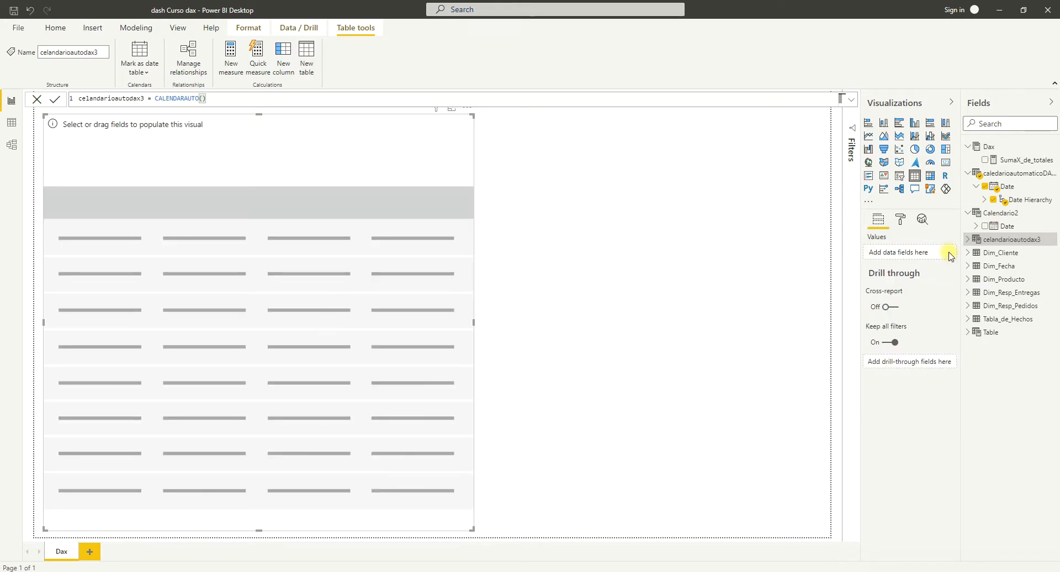
{"action": "left_click", "coordinate": [982, 245]}
{"action": "left_click", "coordinate": [983, 253]}
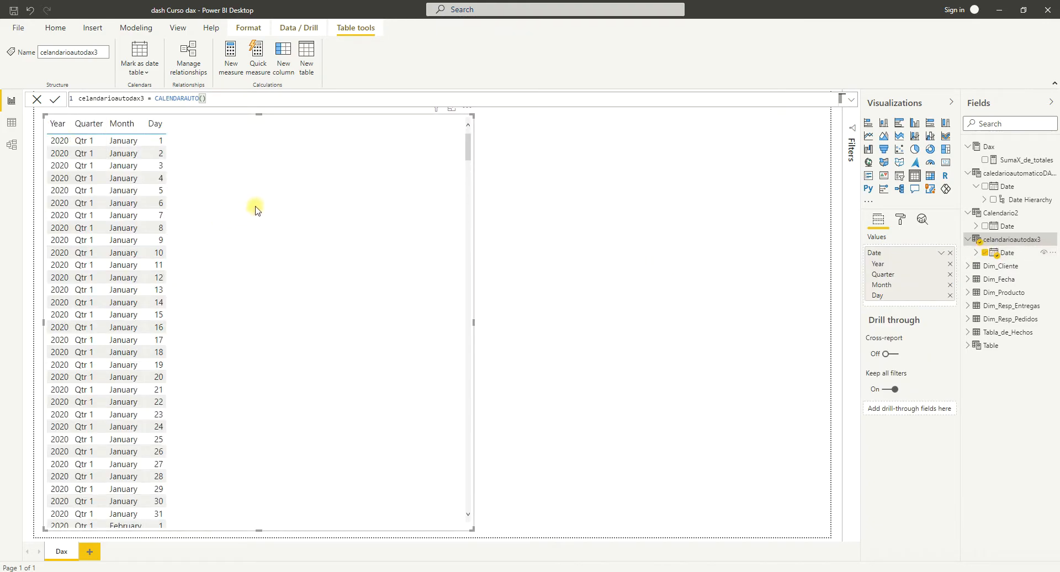
Show Date from Calendario2 instead of celandarioautodax3 in the table visual and look through its dates.
{"action": "left_click", "coordinate": [986, 226]}
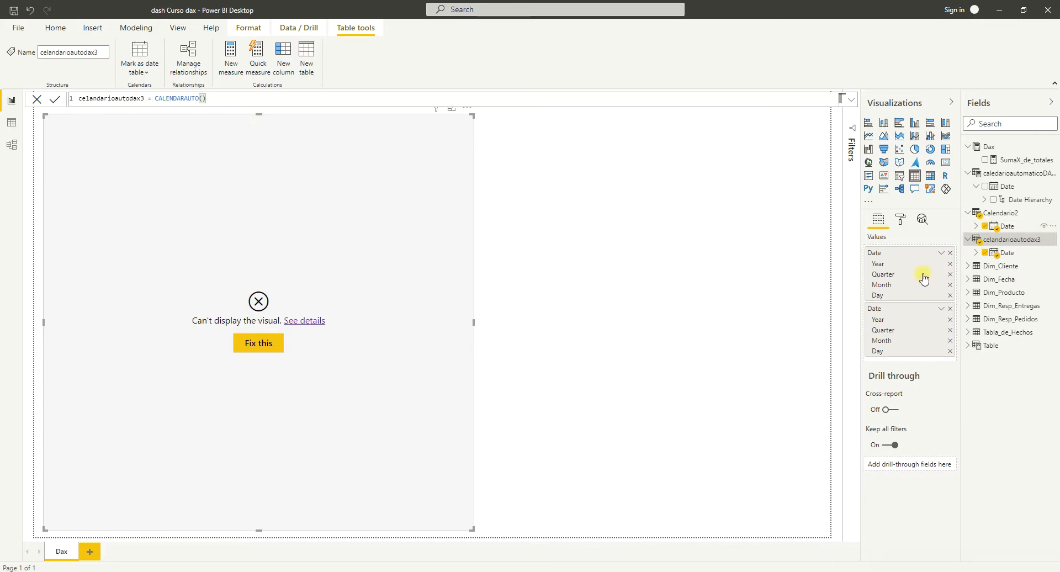
{"action": "left_click", "coordinate": [950, 253]}
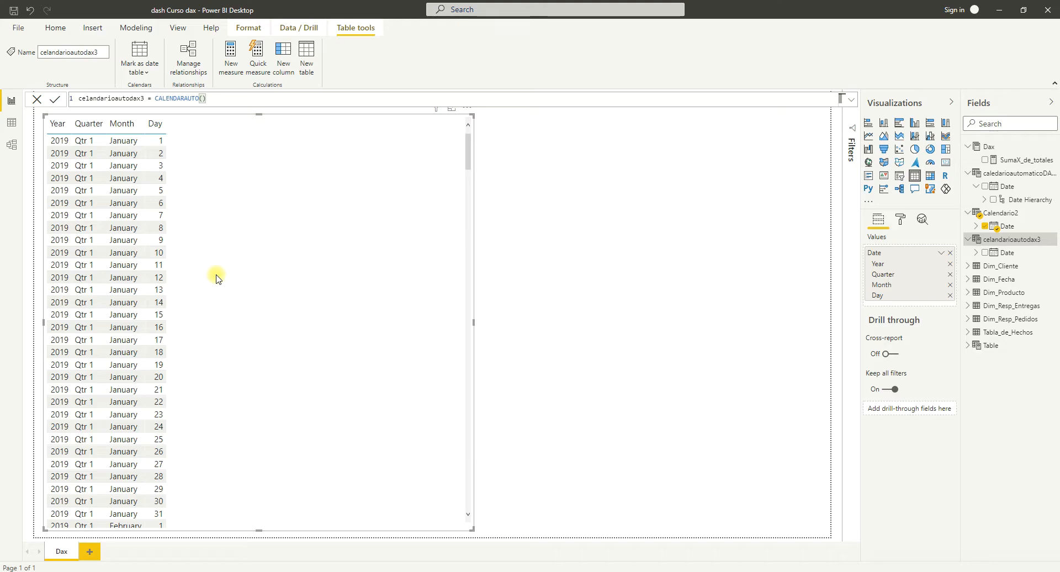
{"action": "scroll", "coordinate": [216, 278], "scroll_direction": "down", "scroll_amount": 10}
{"action": "scroll", "coordinate": [210, 278], "scroll_direction": "up", "scroll_amount": 10}
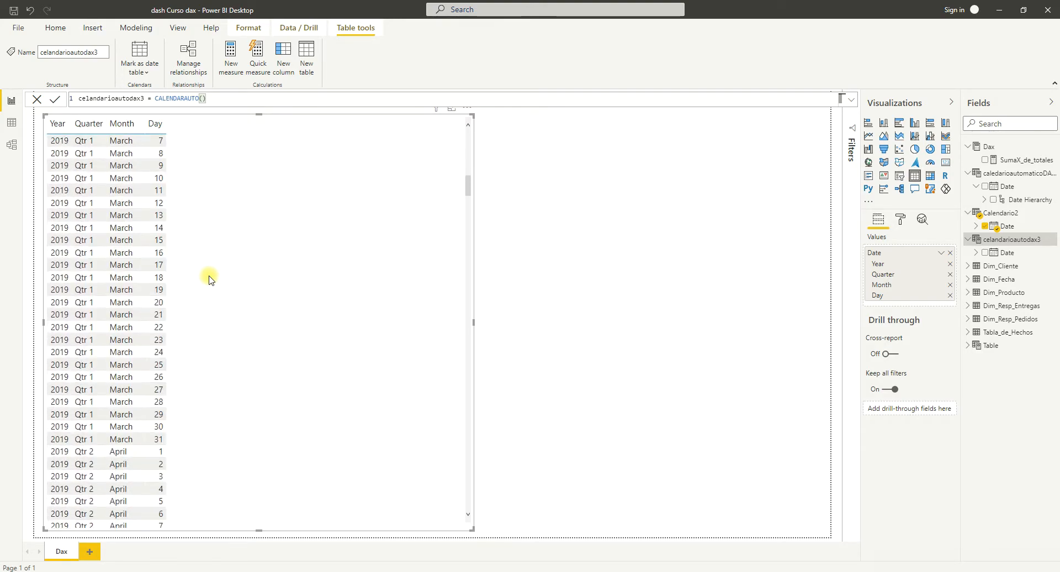
Inspect the data rows of the celandarioautodax3 and Calendario2 tables in the Data view.
{"action": "left_click", "coordinate": [12, 124]}
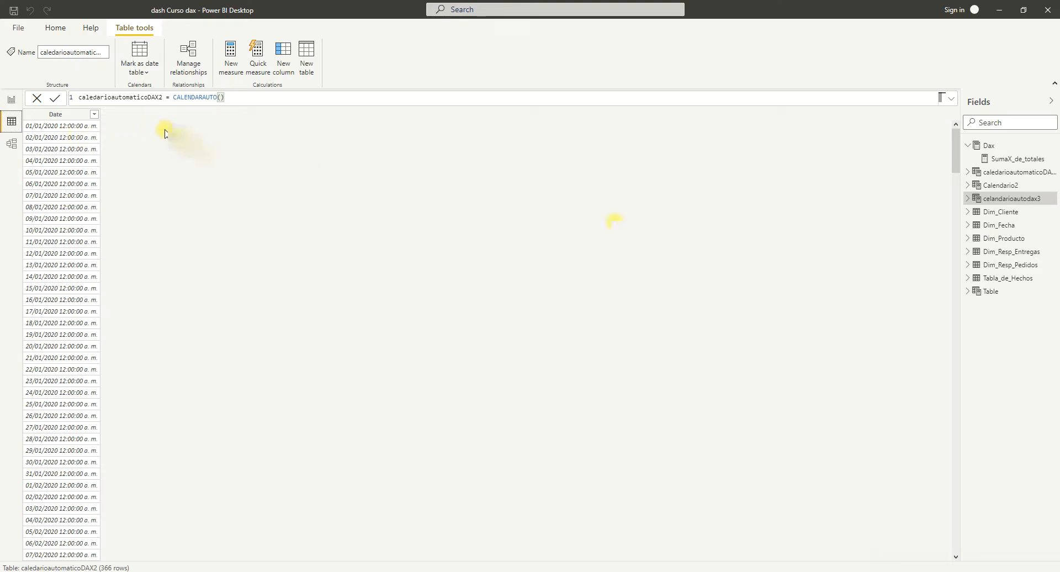
{"action": "left_click", "coordinate": [1001, 200]}
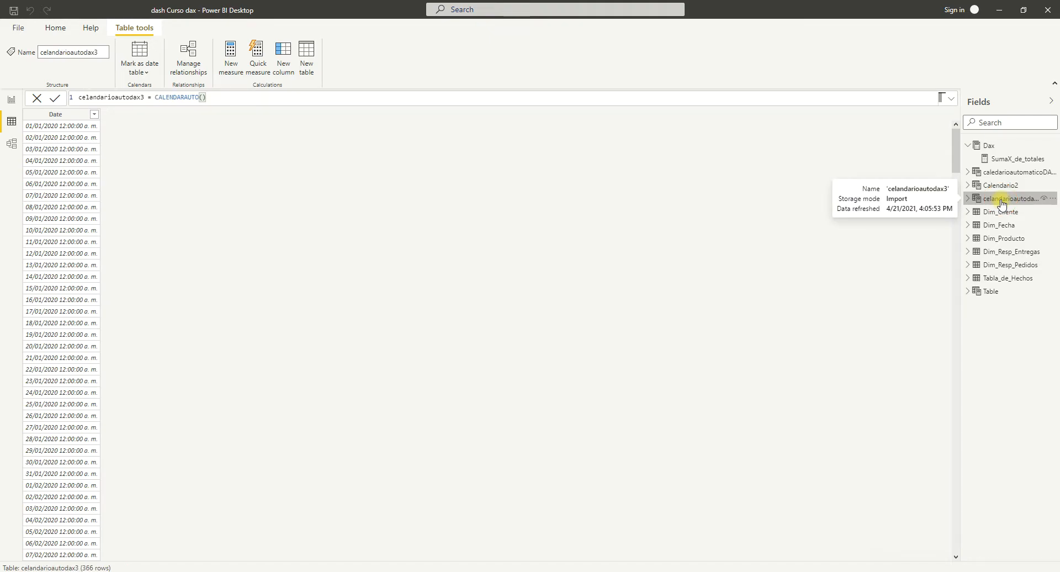
{"action": "left_click", "coordinate": [996, 188]}
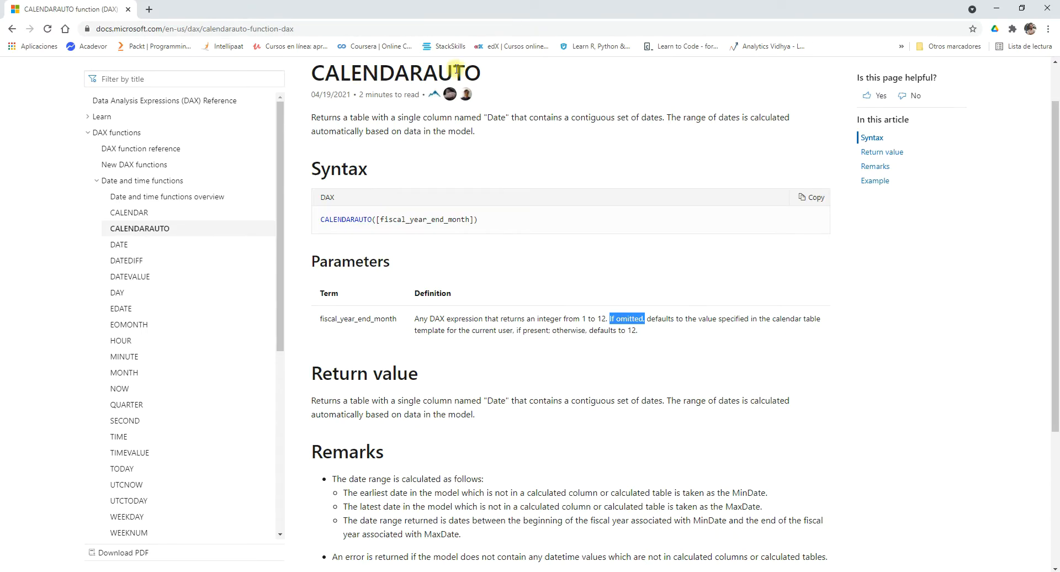
Switch to the online DAX reference in the browser and go from CALENDARAUTO through DATE to the DATEDIFF page.
{"action": "left_click_drag", "start_coordinate": [481, 72], "coordinate": [439, 72]}
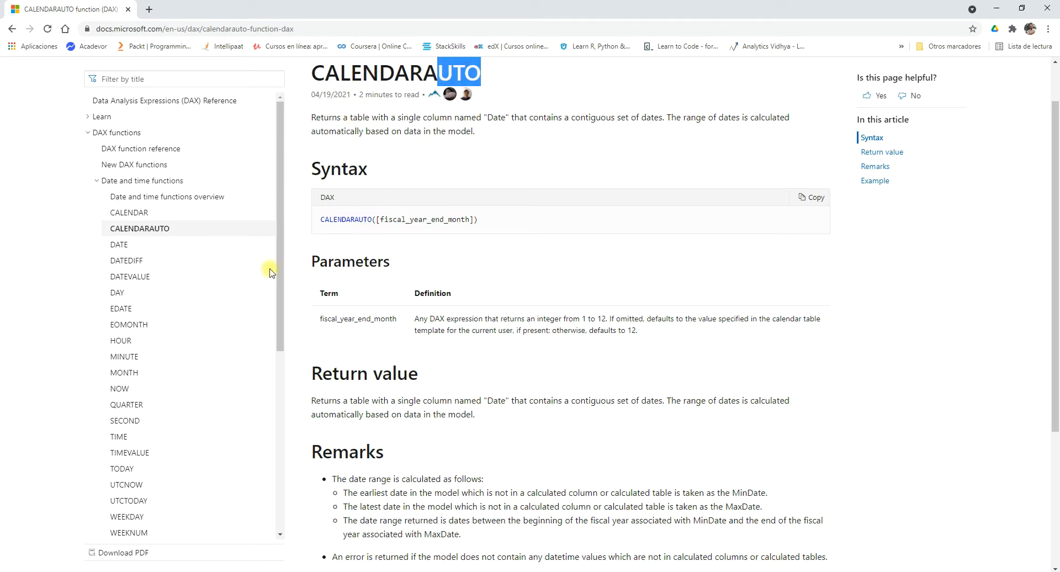
{"action": "left_click", "coordinate": [120, 246]}
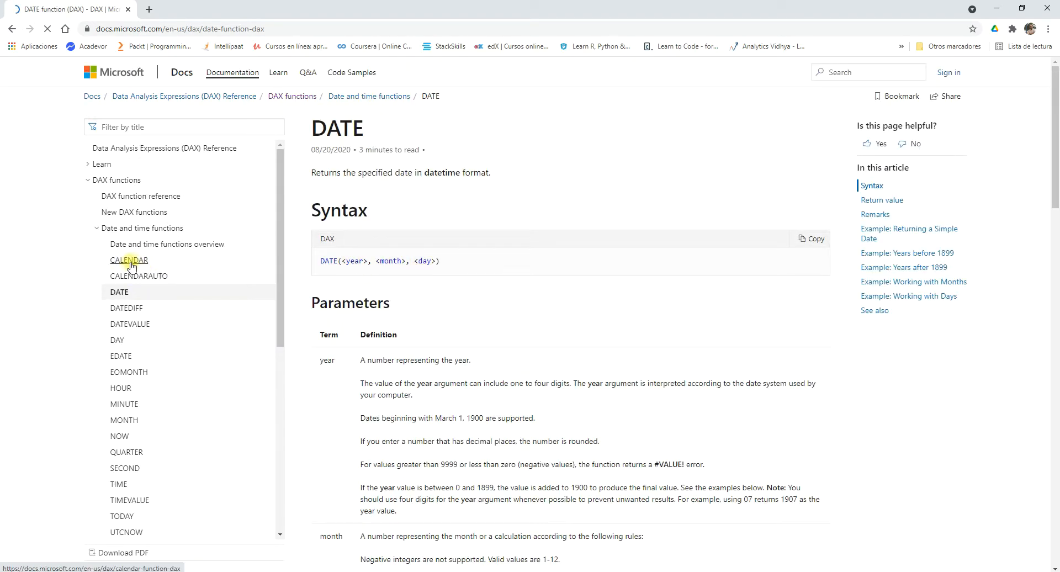
{"action": "left_click", "coordinate": [127, 308]}
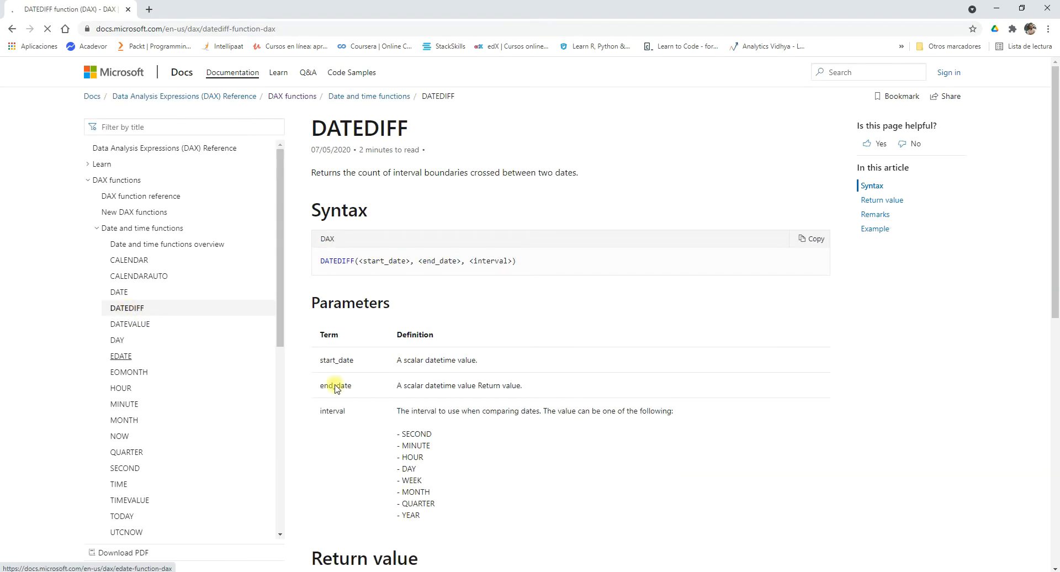
Examine the syntax, parameters, interval options and return value of DATEDIFF on its reference page.
{"action": "scroll", "coordinate": [508, 345], "scroll_direction": "down", "scroll_amount": 2}
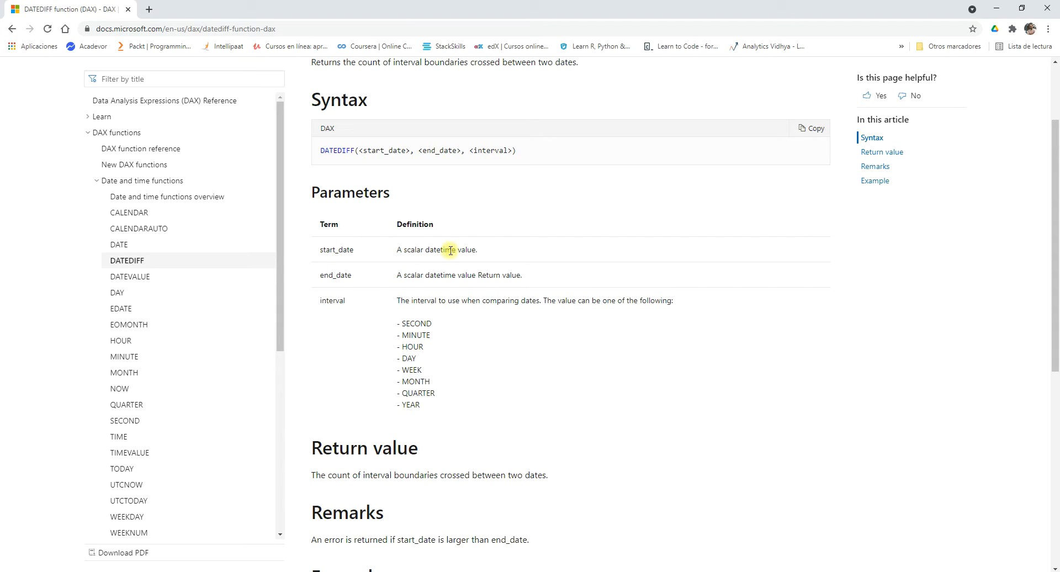
{"action": "scroll", "coordinate": [451, 250], "scroll_direction": "up", "scroll_amount": 1}
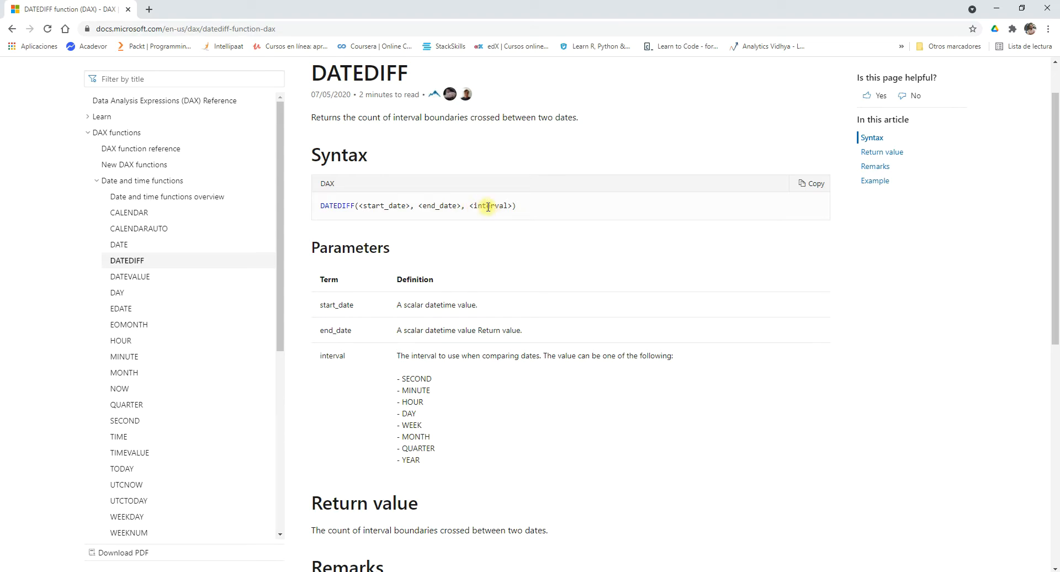
{"action": "scroll", "coordinate": [488, 207], "scroll_direction": "down", "scroll_amount": 5}
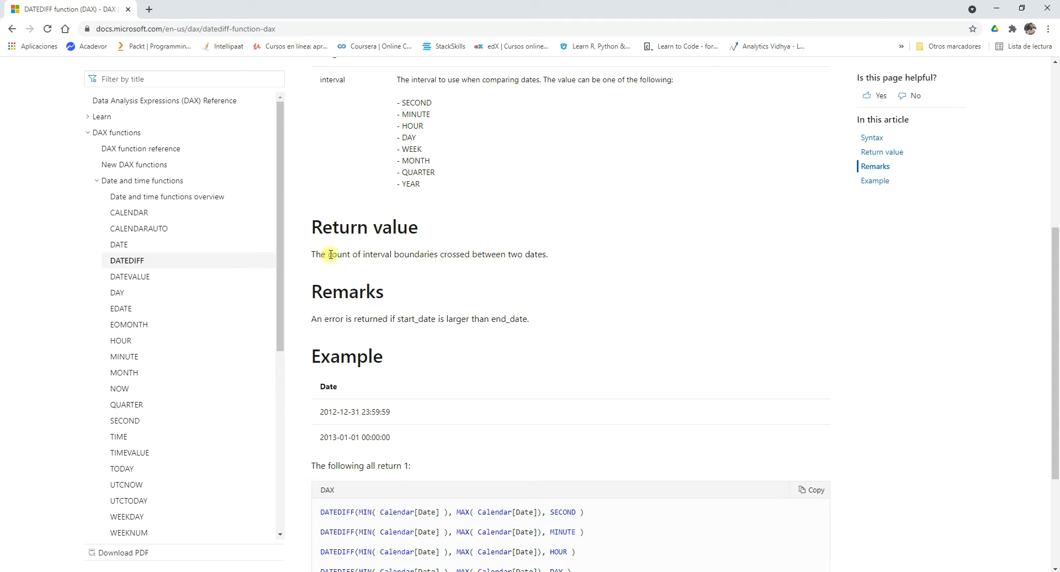
{"action": "left_click_drag", "start_coordinate": [331, 254], "coordinate": [392, 255]}
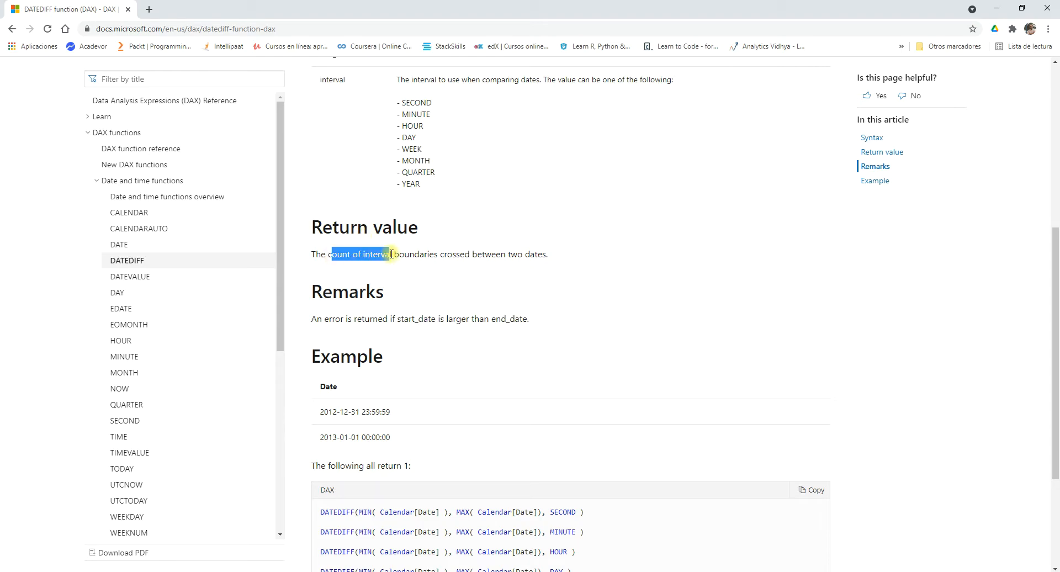
{"action": "scroll", "coordinate": [391, 254], "scroll_direction": "up", "scroll_amount": 4}
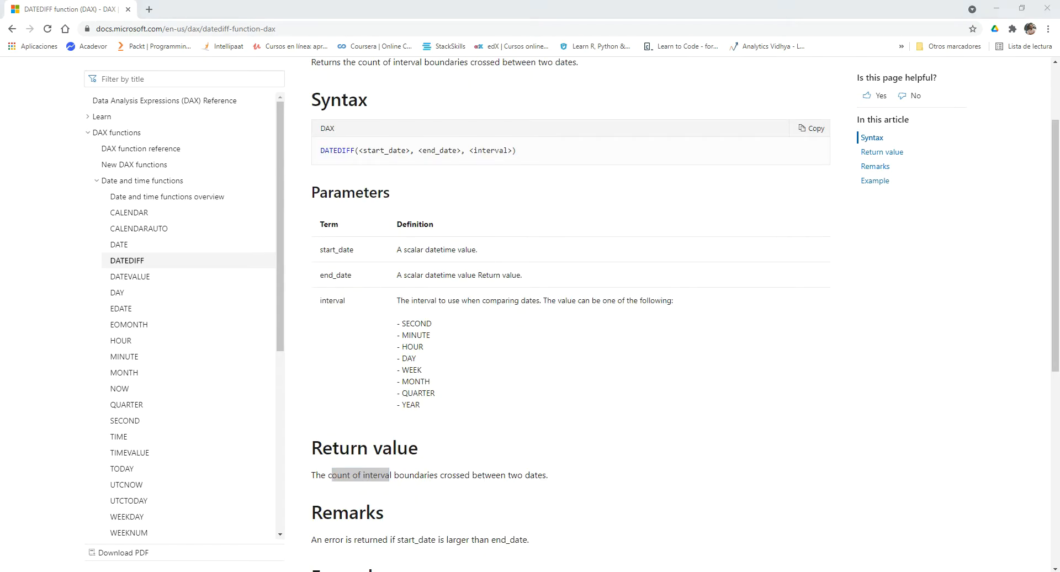
Switch back to Power BI Desktop and, in the report view, start a new measure named DatediffDAX.
{"action": "key", "text": "alt+Tab"}
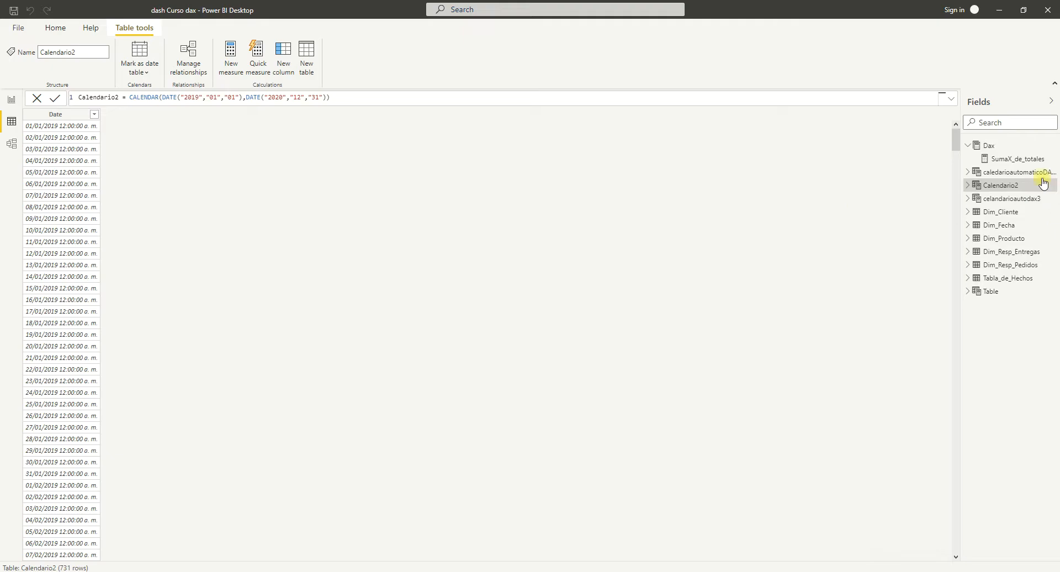
{"action": "left_click", "coordinate": [1005, 146]}
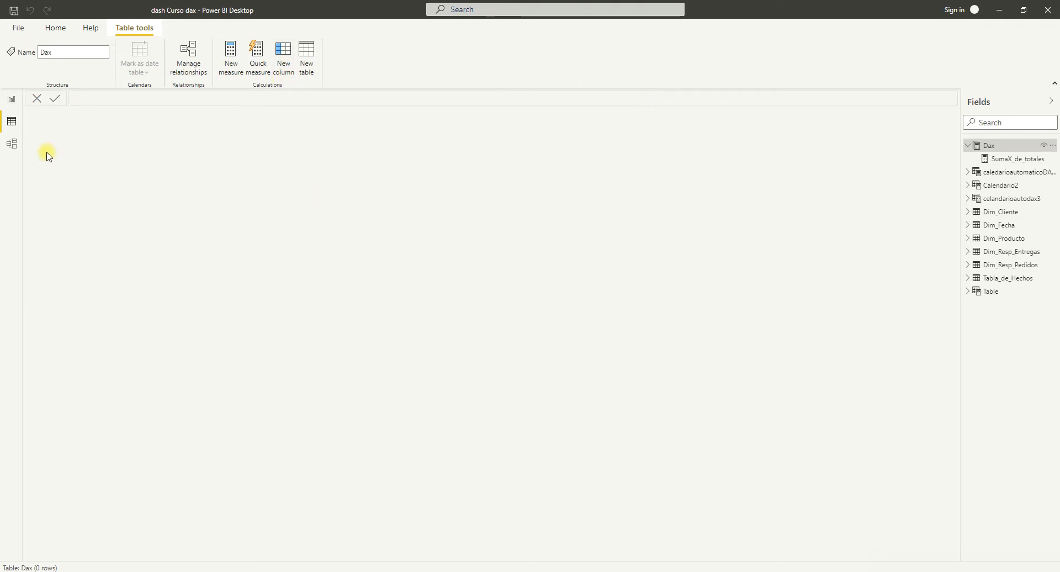
{"action": "left_click", "coordinate": [17, 107]}
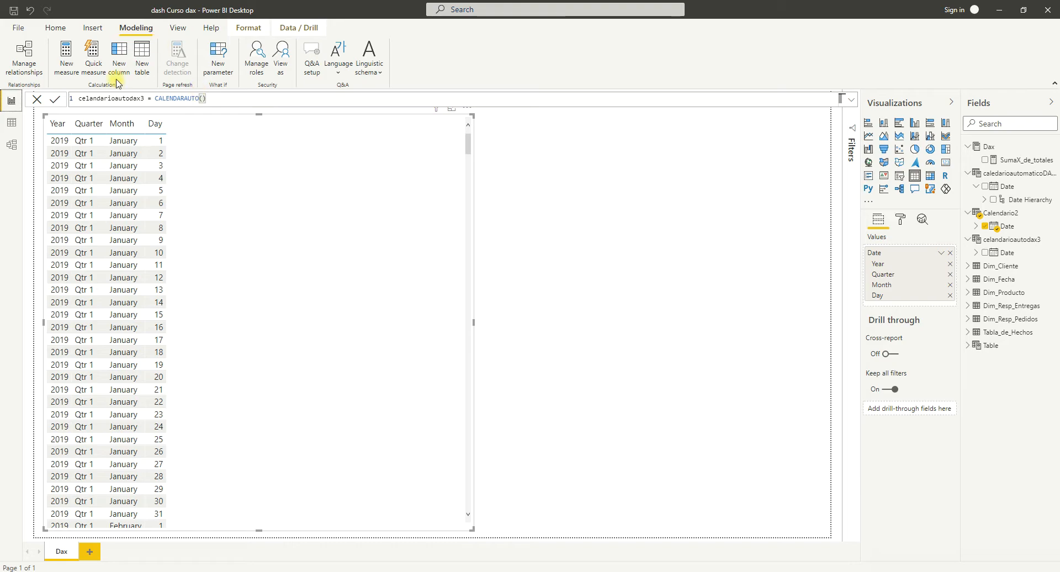
{"action": "left_click", "coordinate": [68, 70]}
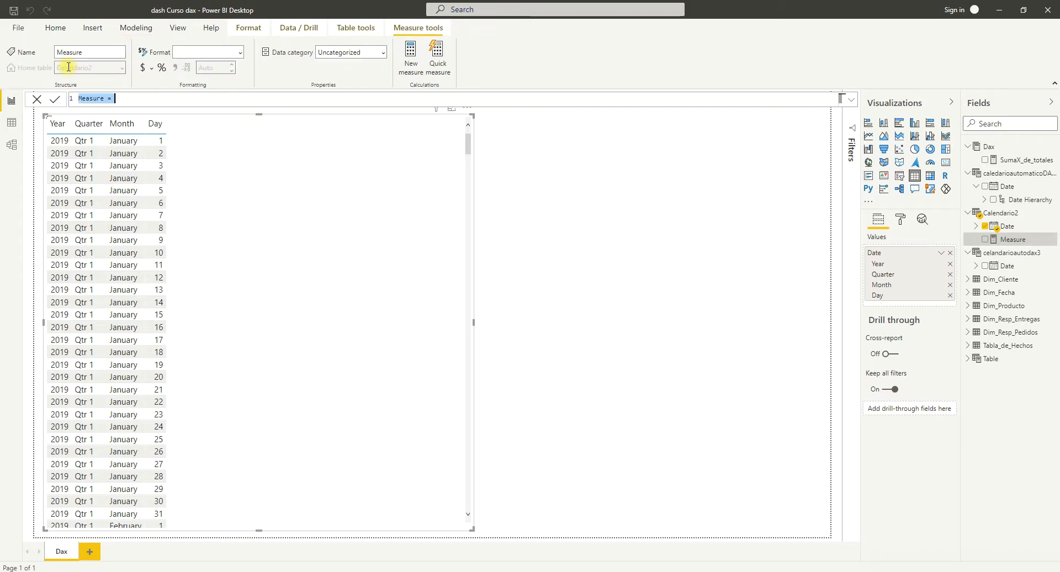
{"action": "left_click", "coordinate": [103, 98]}
{"action": "key", "text": "BackSpace"}
{"action": "key", "text": "BackSpace"}
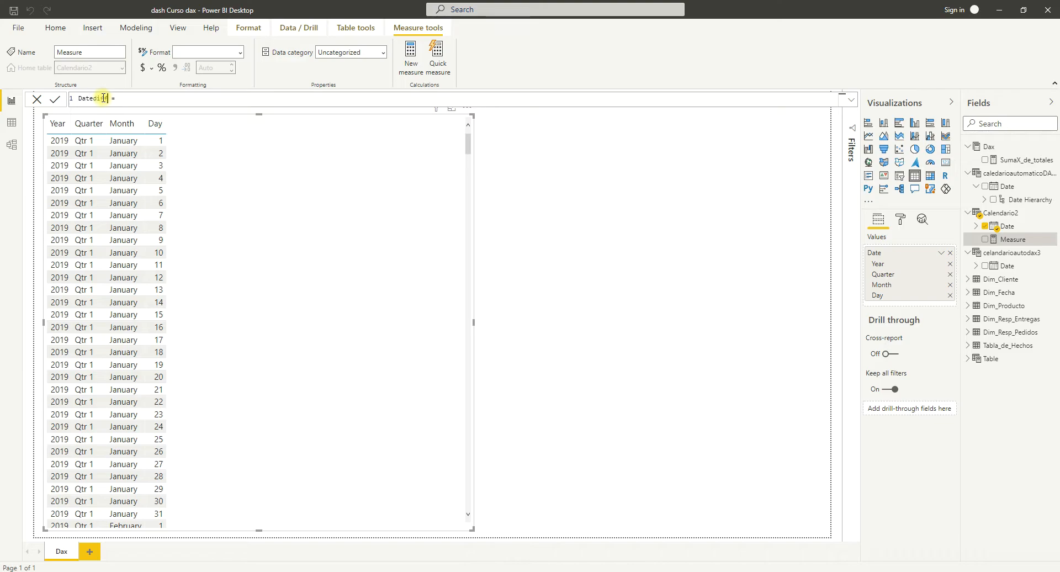
{"action": "type", "text": "DAX"}
Begin the DatediffDAX formula with the DATEDIFF function and a nested DATE function as its first date argument.
{"action": "left_click", "coordinate": [133, 99]}
{"action": "type", "text": "date"}
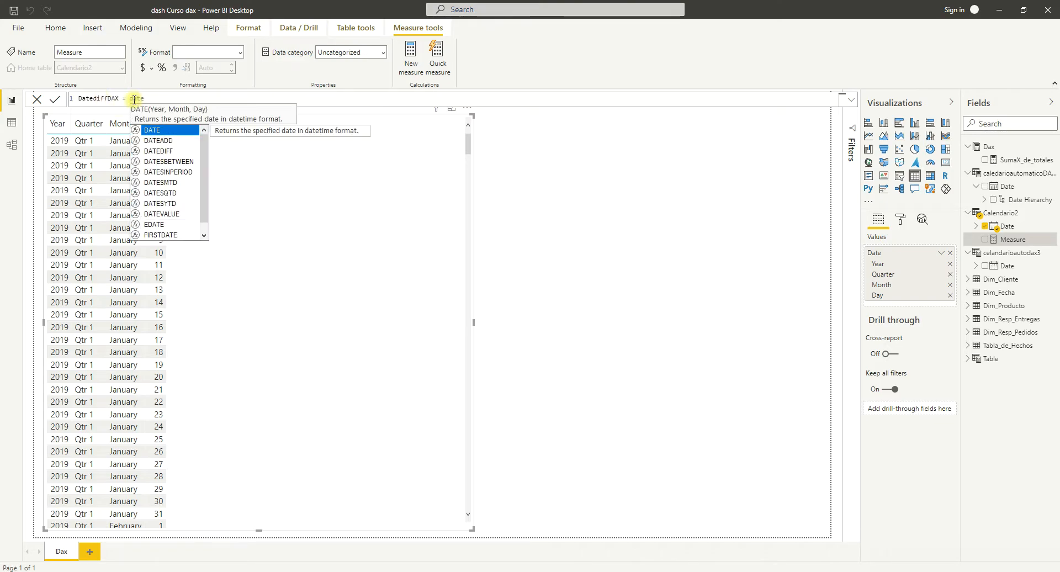
{"action": "double_click", "coordinate": [160, 152]}
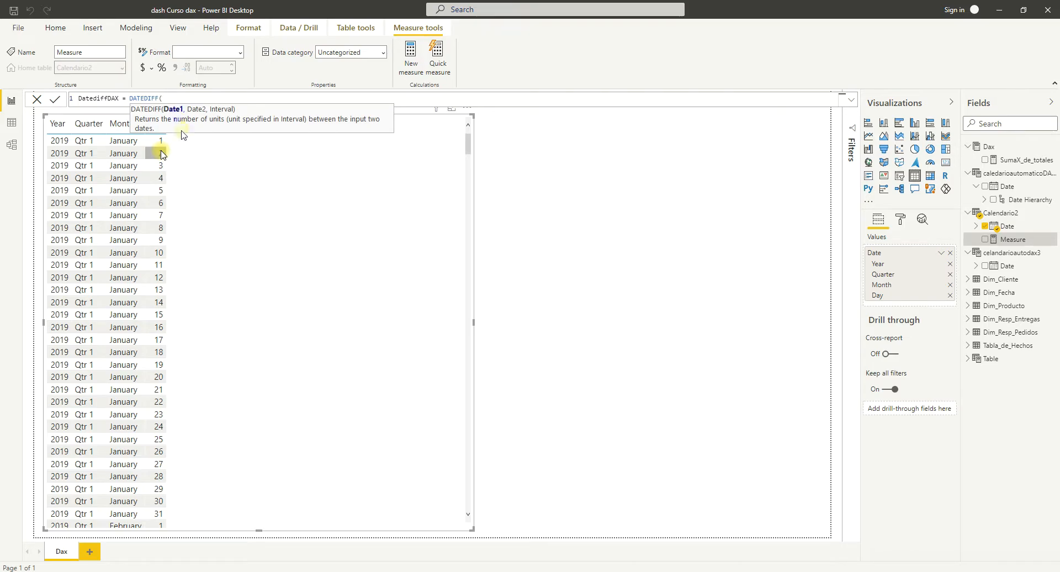
{"action": "type", "text": "date"}
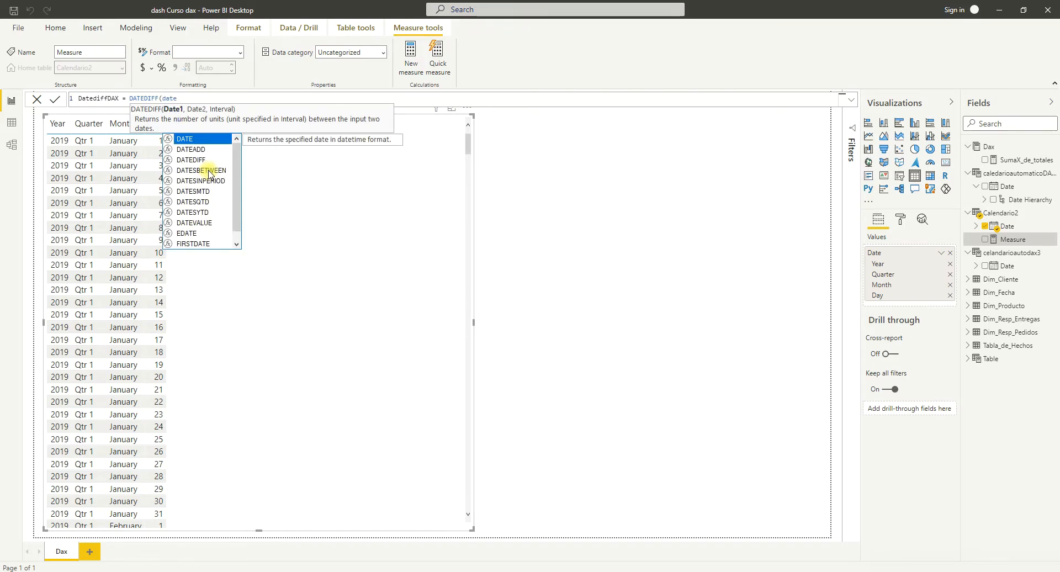
{"action": "key", "text": "Tab"}
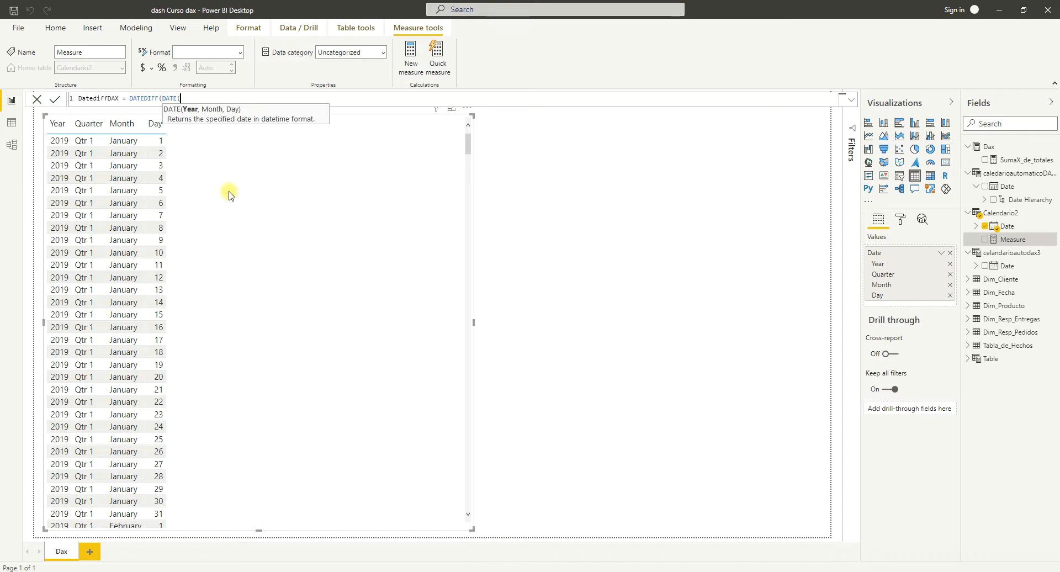
{"action": "key", "text": "alt+Tab"}
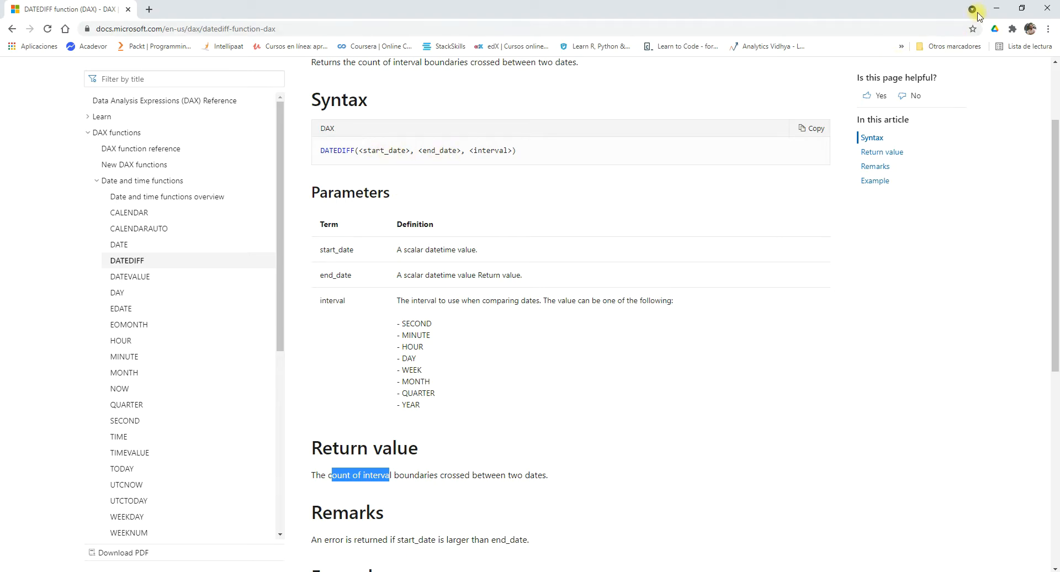
{"action": "left_click", "coordinate": [997, 8]}
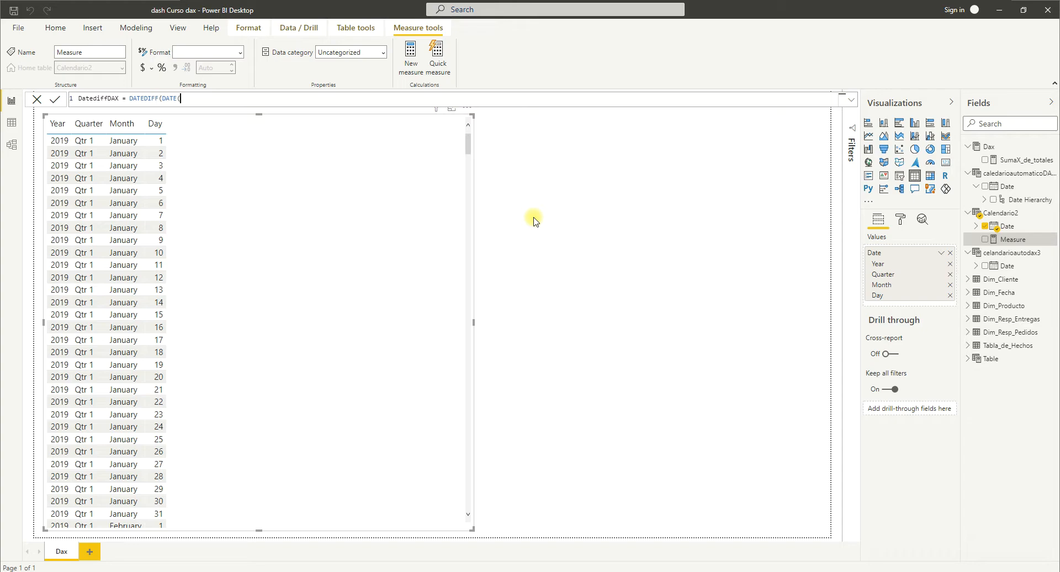
Complete the first DATE argument with "2019", "01", "01" as quoted year, month and day, followed by a comma.
{"action": "type", "text": "2019"}
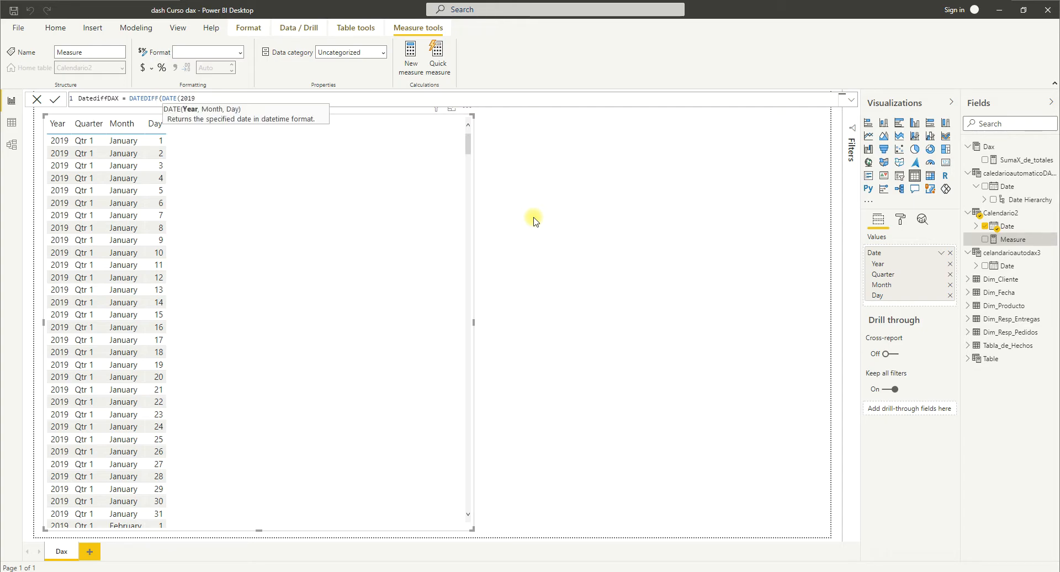
{"action": "key", "text": "BackSpace"}
{"action": "key", "text": "BackSpace"}
{"action": "key", "text": "BackSpace"}
{"action": "key", "text": "BackSpace"}
{"action": "type", "text": "\"2019\", \"01\",\"01"}
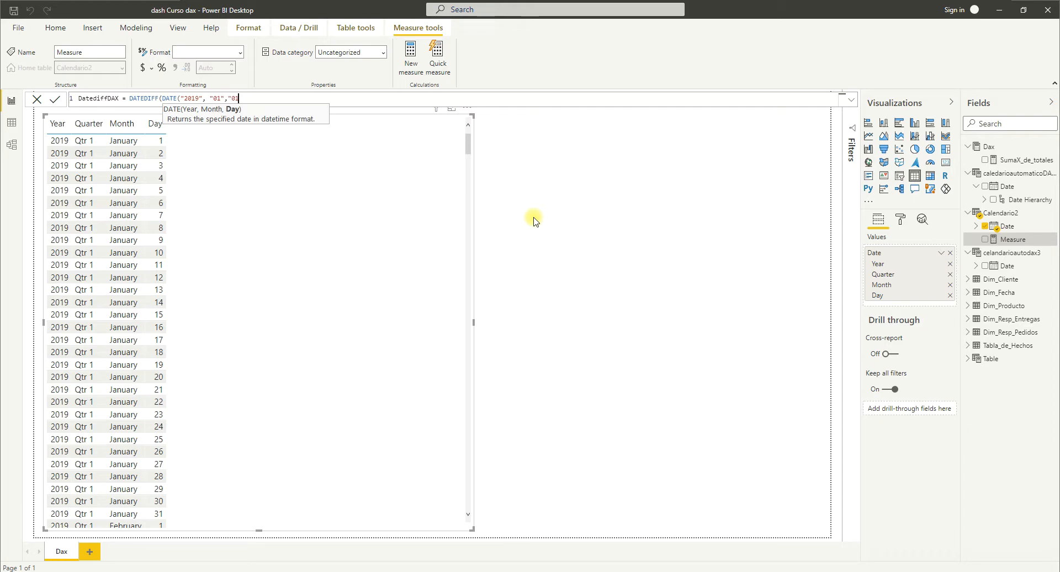
{"action": "type", "text": "\")"}
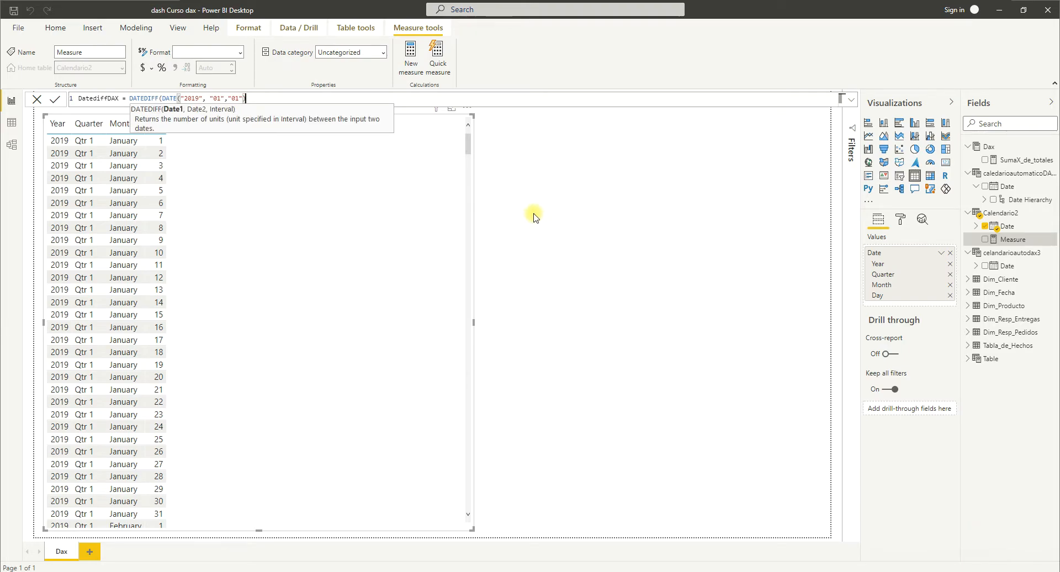
{"action": "left_click", "coordinate": [247, 98]}
{"action": "type", "text": ","}
Duplicate the DATE expression as DATEDIFF's second date argument and change the copy's year to 2021.
{"action": "left_click_drag", "start_coordinate": [246, 98], "coordinate": [163, 98]}
{"action": "key", "text": "ctrl+c"}
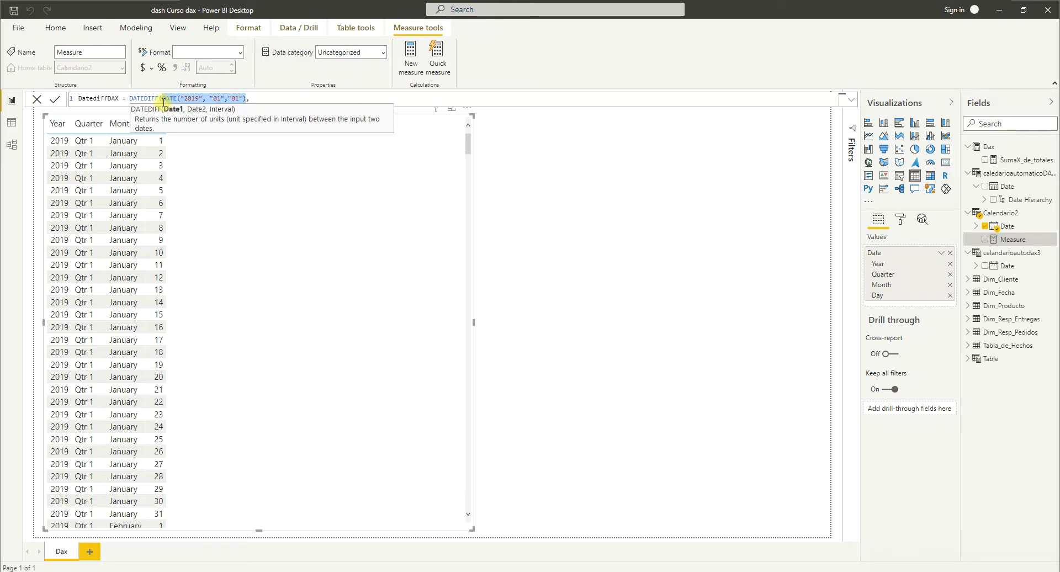
{"action": "left_click", "coordinate": [254, 99]}
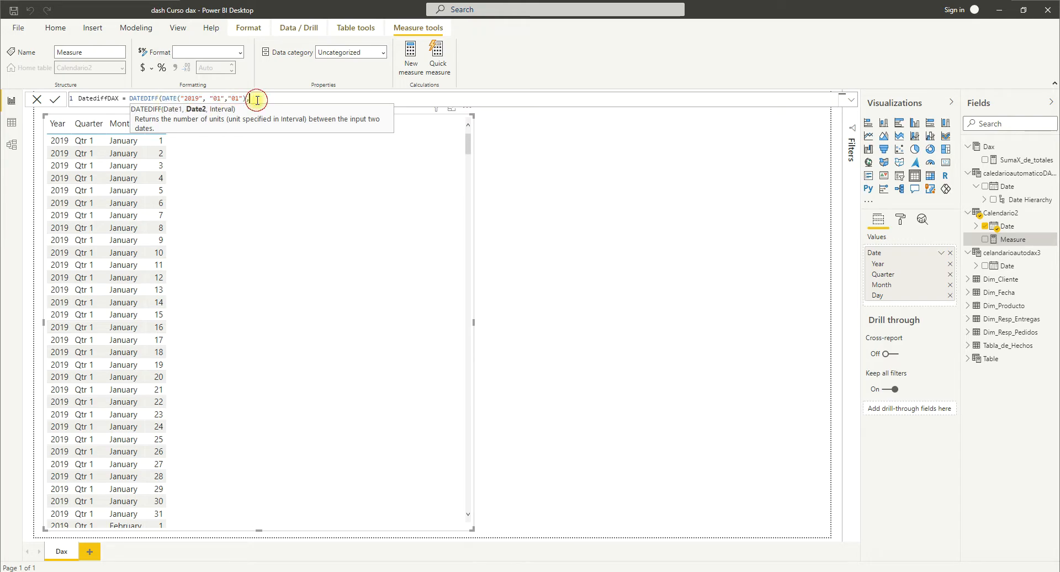
{"action": "key", "text": "ctrl+v"}
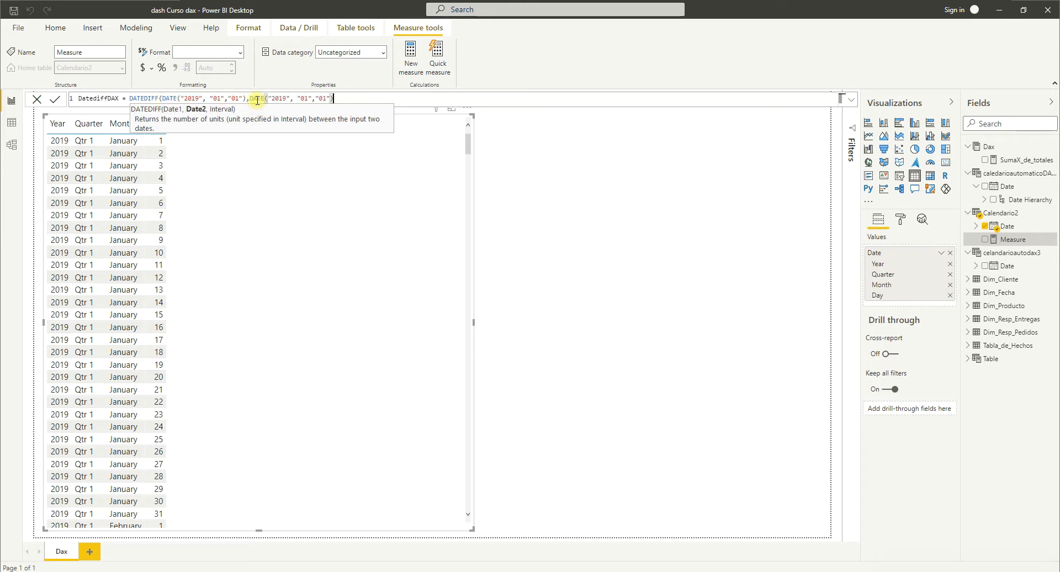
{"action": "left_click", "coordinate": [286, 98]}
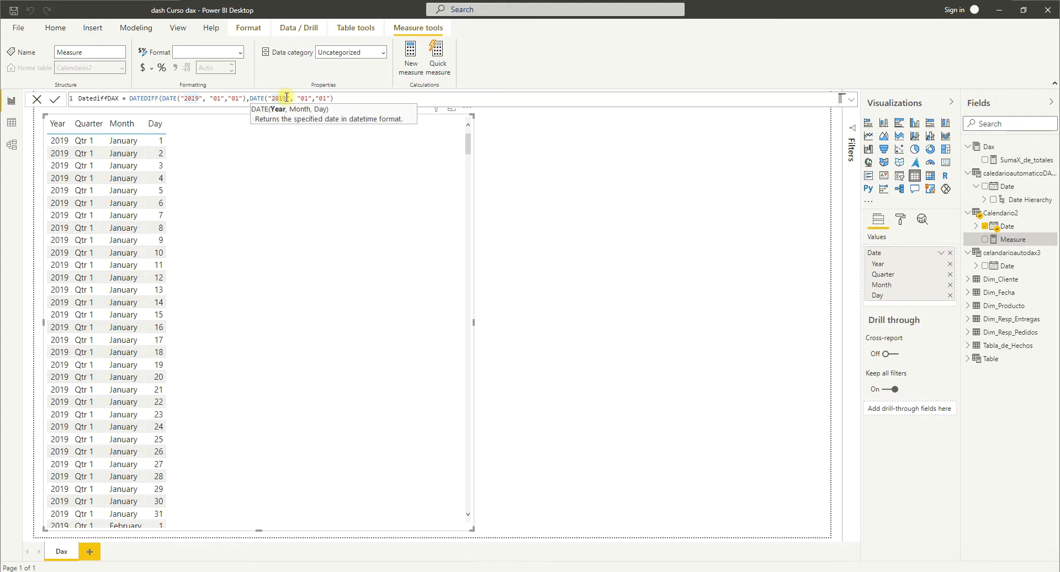
{"action": "key", "text": "BackSpace"}
{"action": "key", "text": "BackSpace"}
{"action": "type", "text": "21"}
{"action": "left_click", "coordinate": [345, 101]}
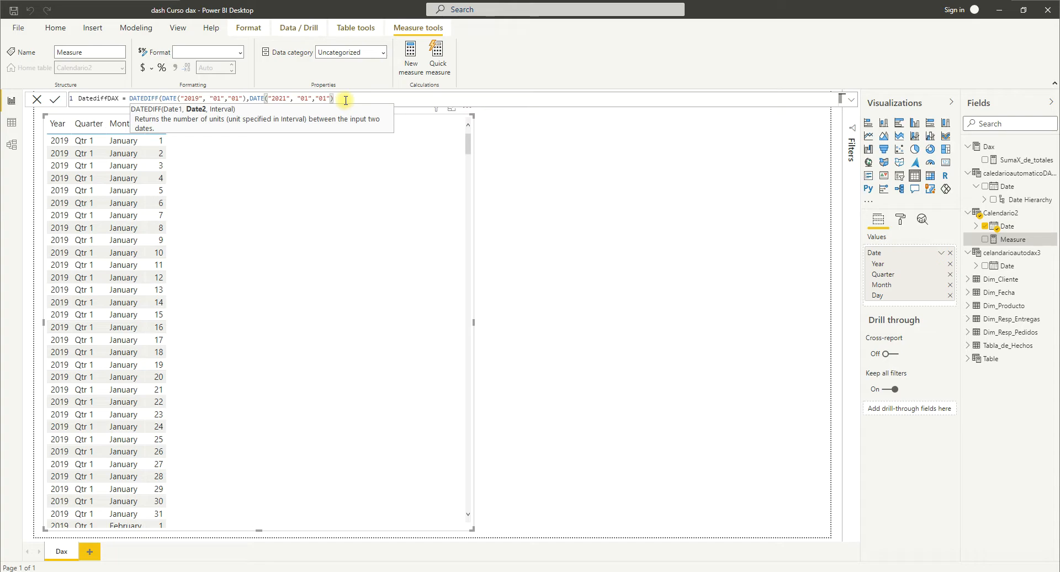
Use DAY as the DATEDIFF interval, close the formula and commit the DatediffDAX measure.
{"action": "type", "text": ","}
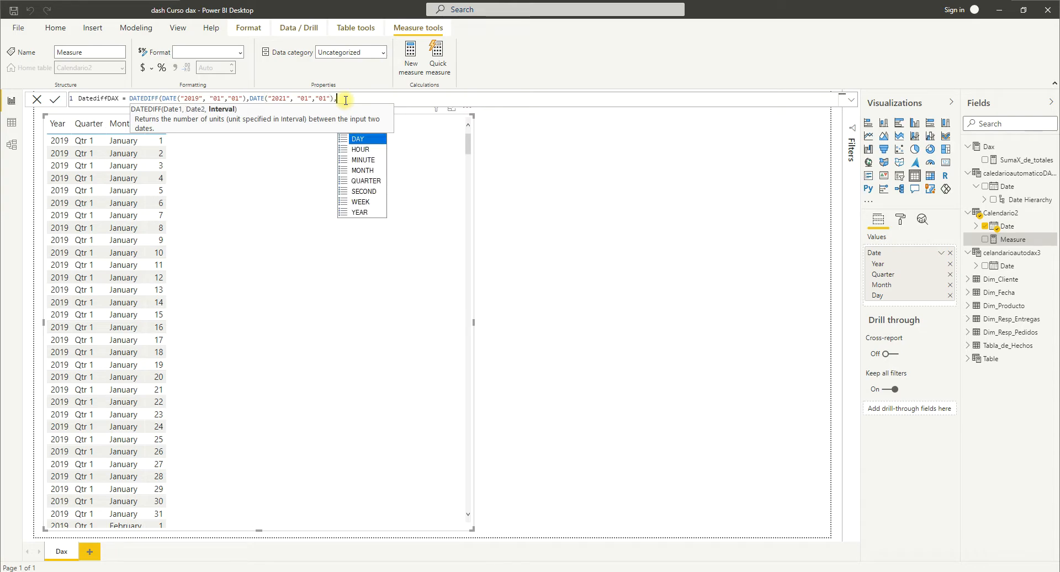
{"action": "left_click", "coordinate": [359, 141]}
{"action": "left_click", "coordinate": [359, 140]}
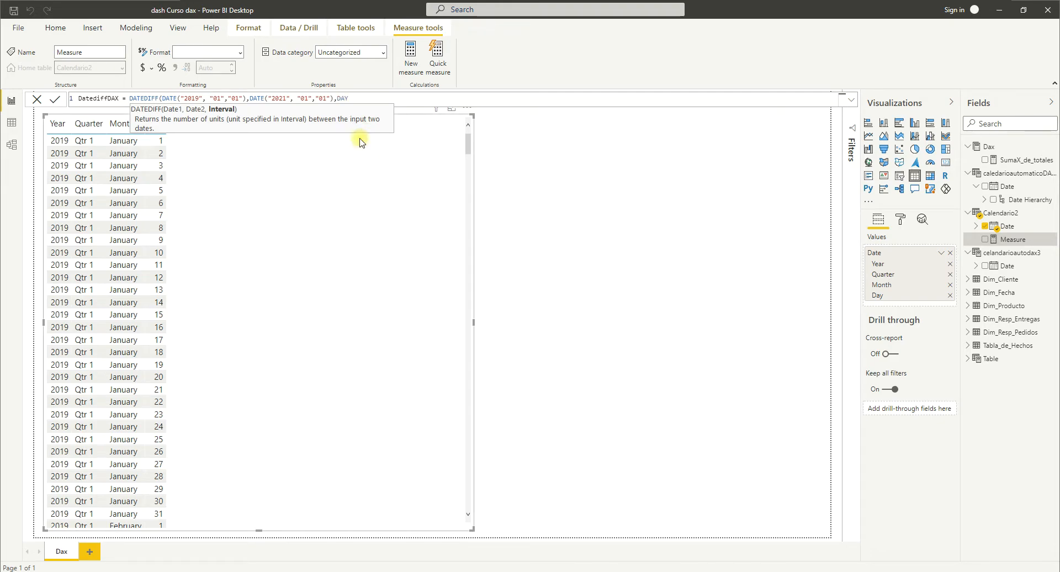
{"action": "type", "text": ")"}
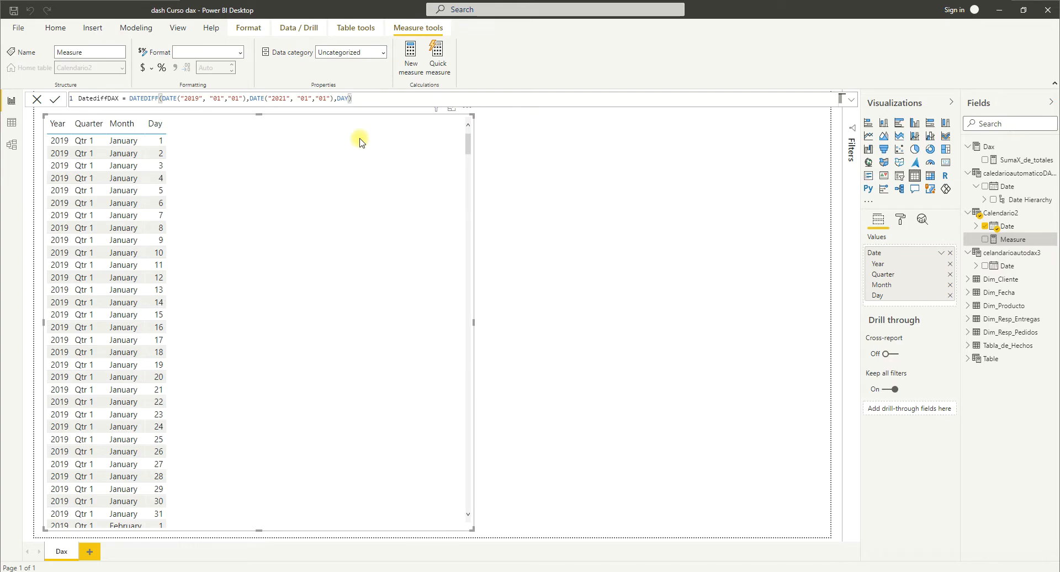
{"action": "key", "text": "Return"}
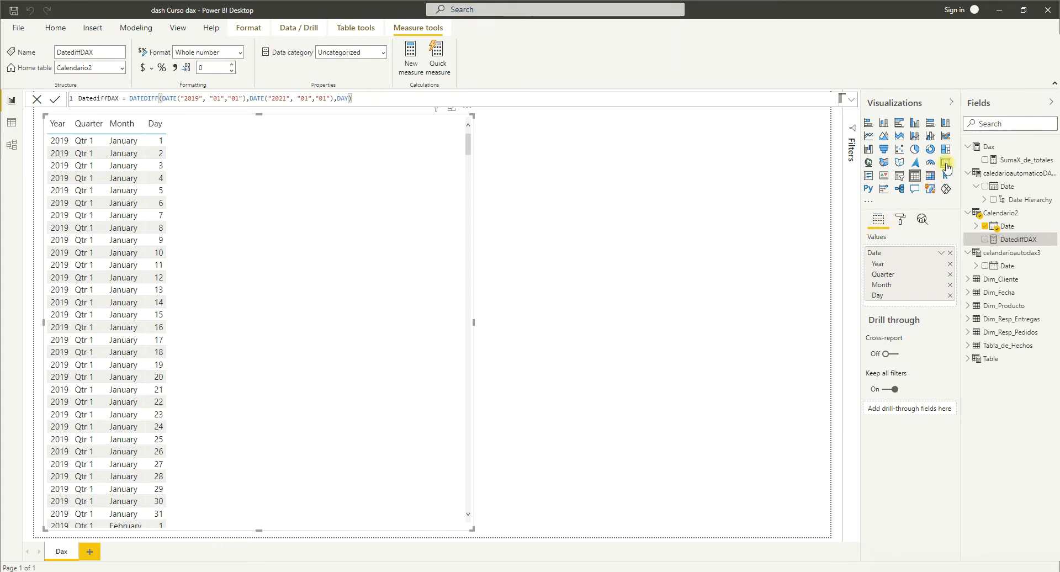
Add a small card visual beside the date table and assign the DatediffDAX measure to it.
{"action": "double_click", "coordinate": [727, 200]}
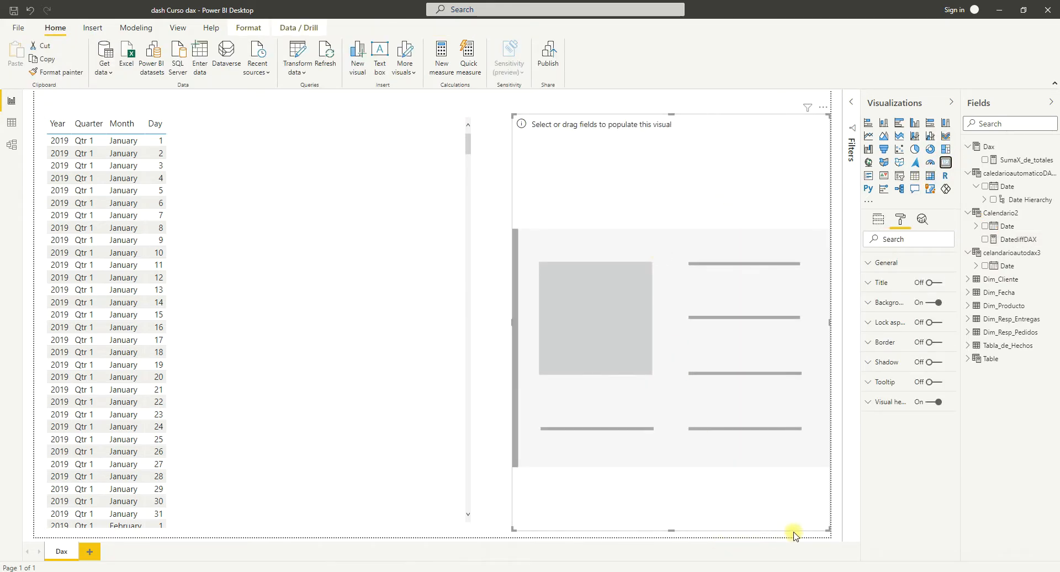
{"action": "left_click_drag", "start_coordinate": [826, 527], "coordinate": [752, 181]}
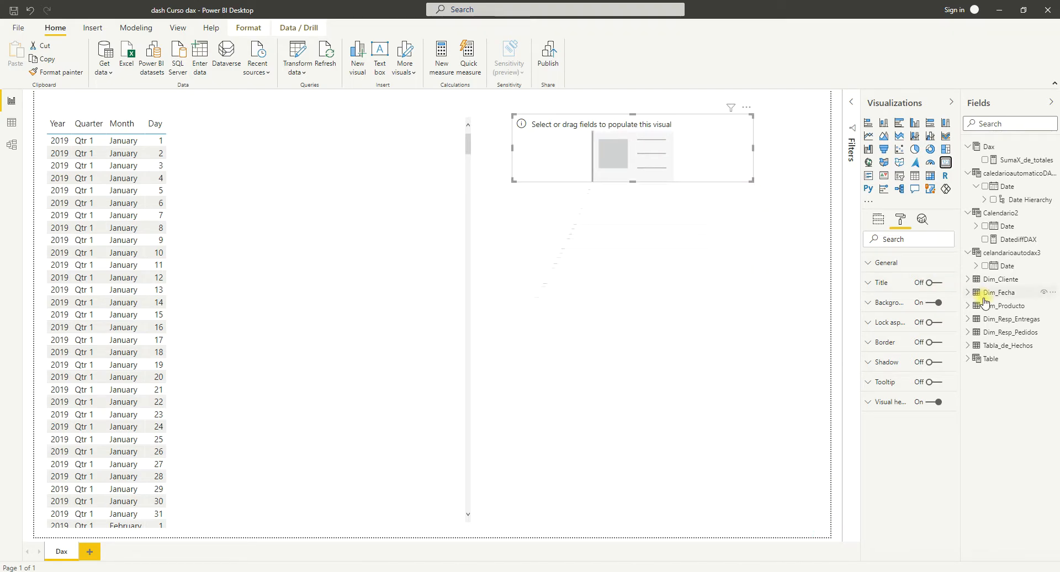
{"action": "left_click", "coordinate": [1014, 242]}
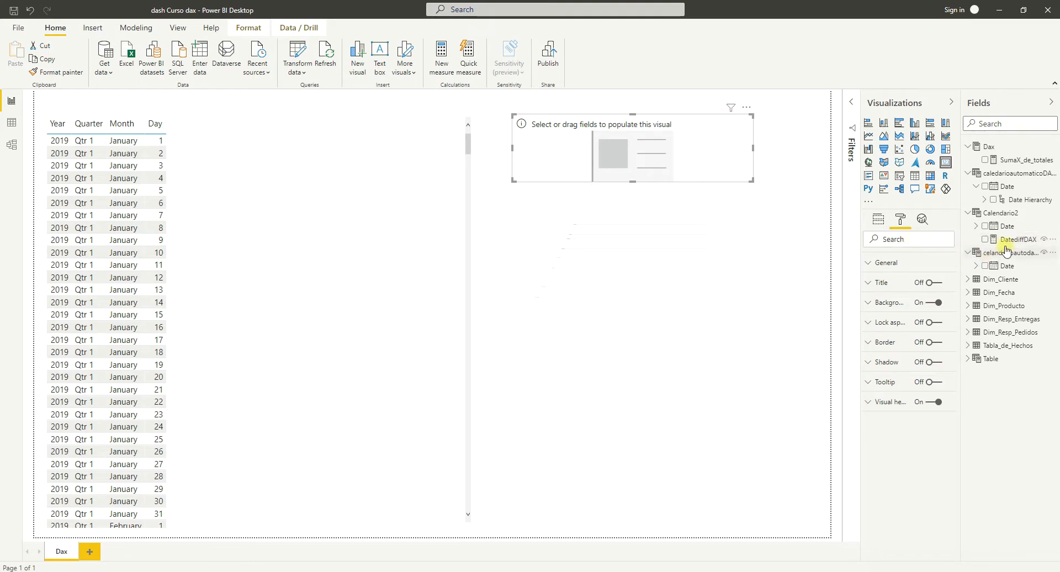
{"action": "left_click_drag", "start_coordinate": [1007, 239], "coordinate": [889, 237]}
{"action": "left_click", "coordinate": [879, 222]}
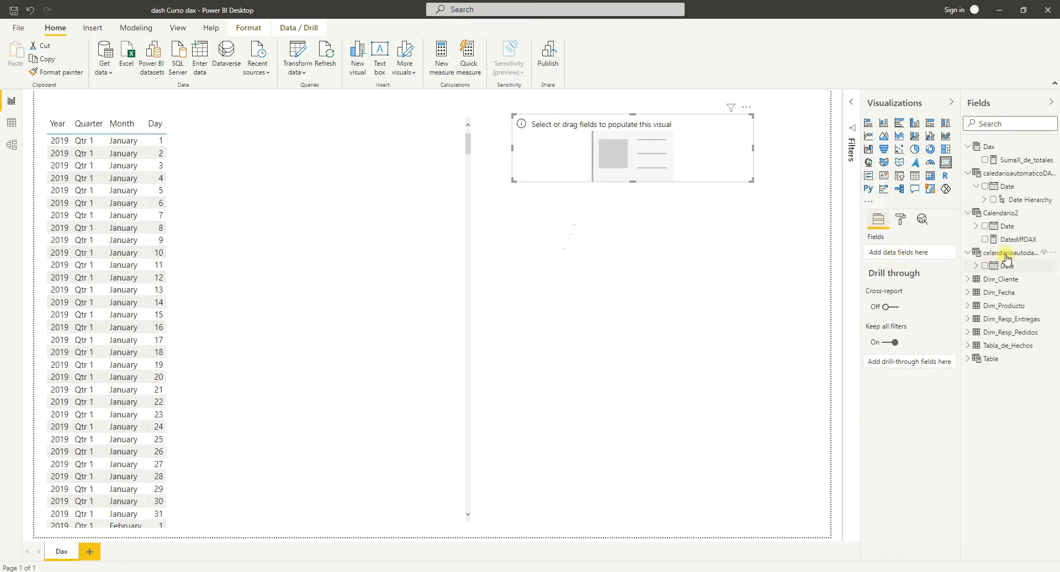
{"action": "left_click_drag", "start_coordinate": [1005, 242], "coordinate": [899, 253]}
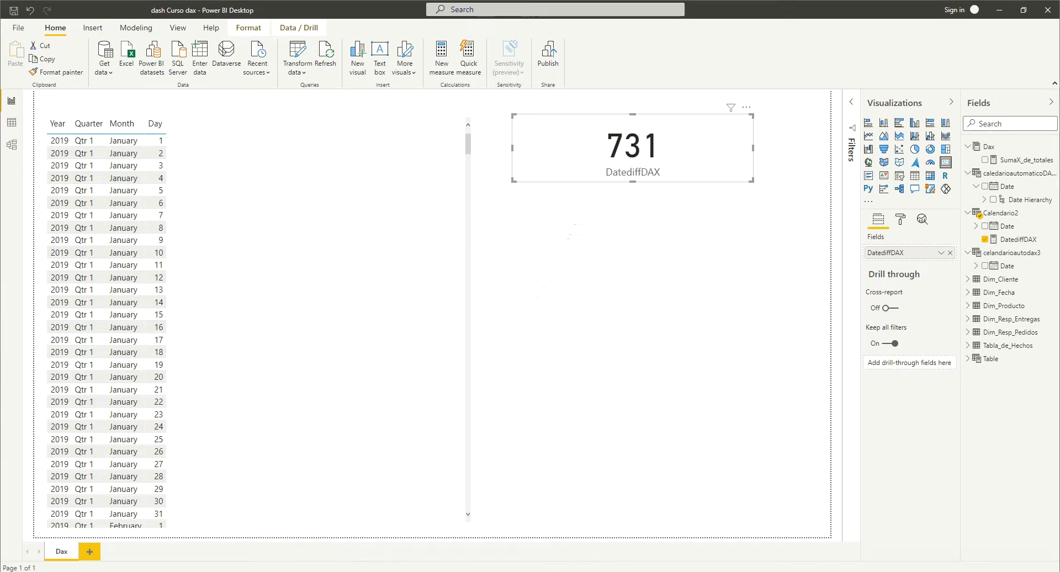
Switch to the DAX reference in the browser and review the TODAY function's syntax, return value, remarks and example.
{"action": "key", "text": "alt+Tab"}
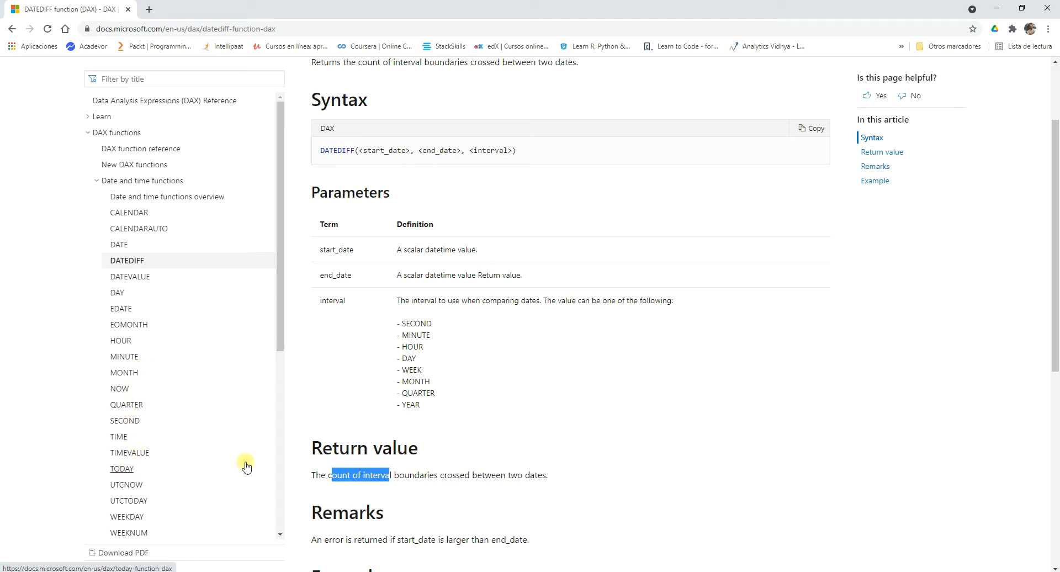
{"action": "left_click", "coordinate": [122, 468]}
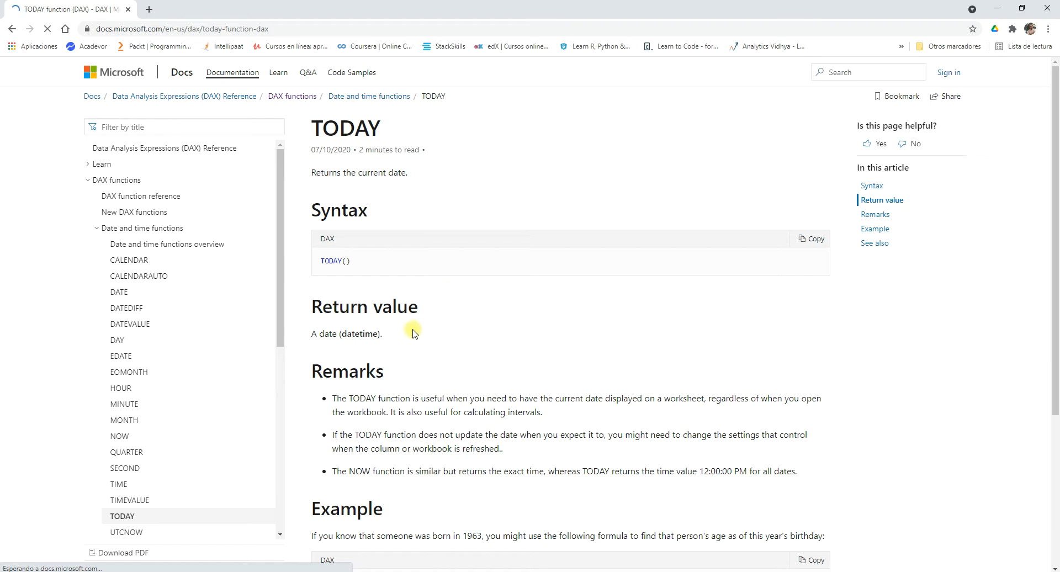
{"action": "left_click_drag", "start_coordinate": [418, 311], "coordinate": [373, 309]}
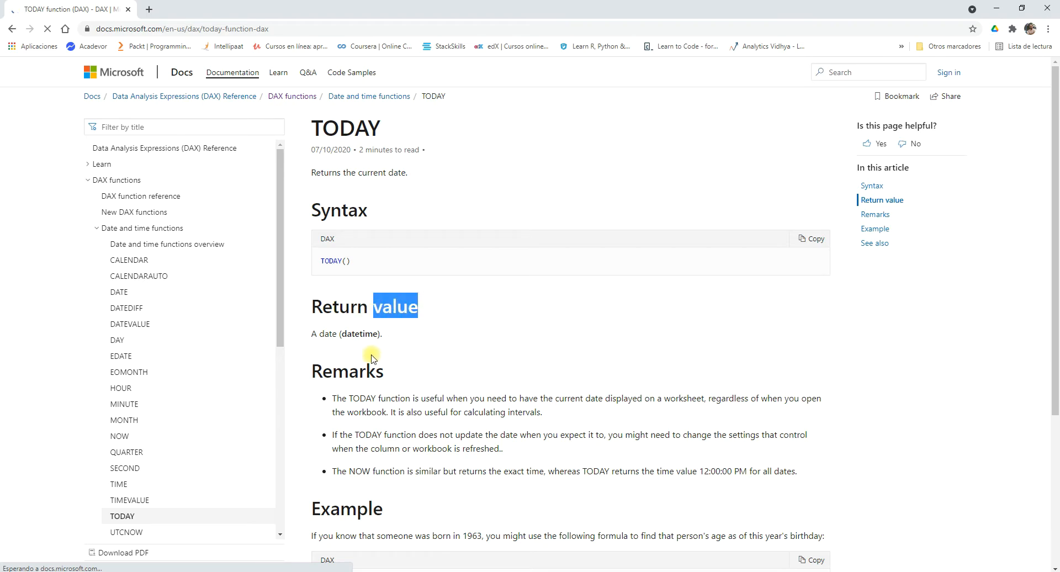
{"action": "scroll", "coordinate": [434, 340], "scroll_direction": "down", "scroll_amount": 2}
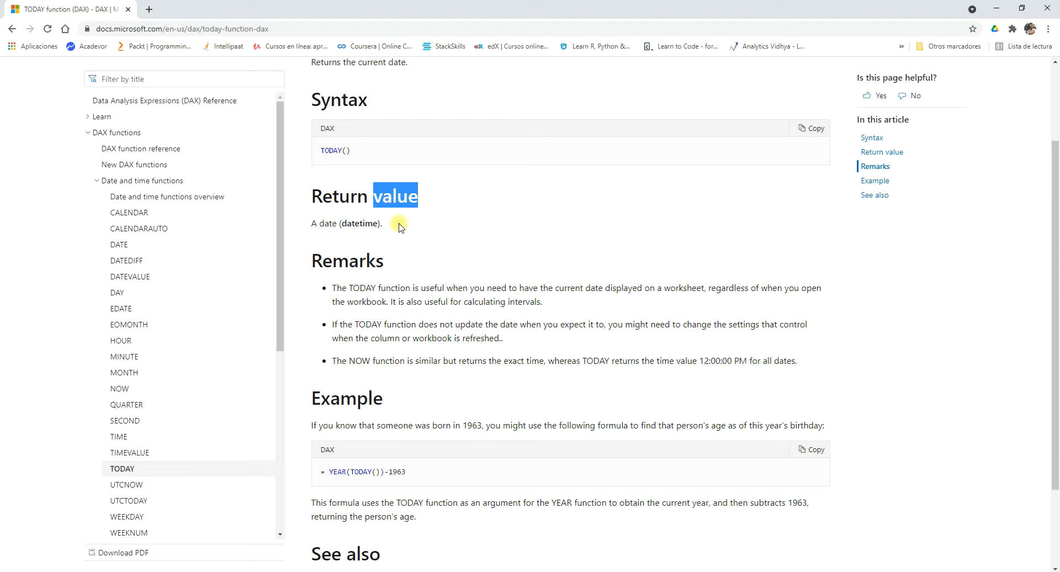
{"action": "scroll", "coordinate": [400, 227], "scroll_direction": "down", "scroll_amount": 1}
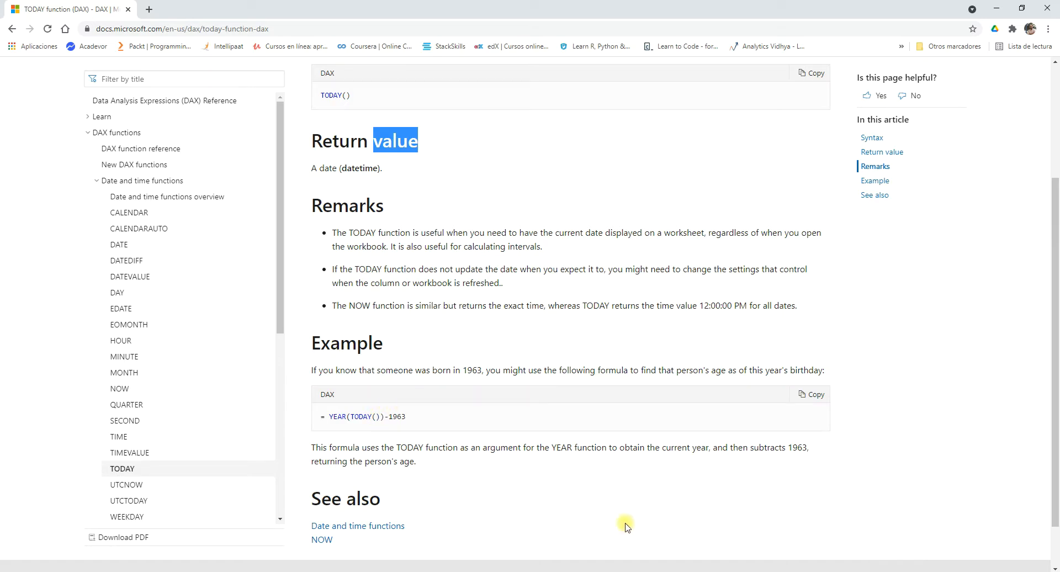
Switch back to Power BI Desktop, start a new measure in the Dax table and name it TODAYDAX.
{"action": "key", "text": "alt+Tab"}
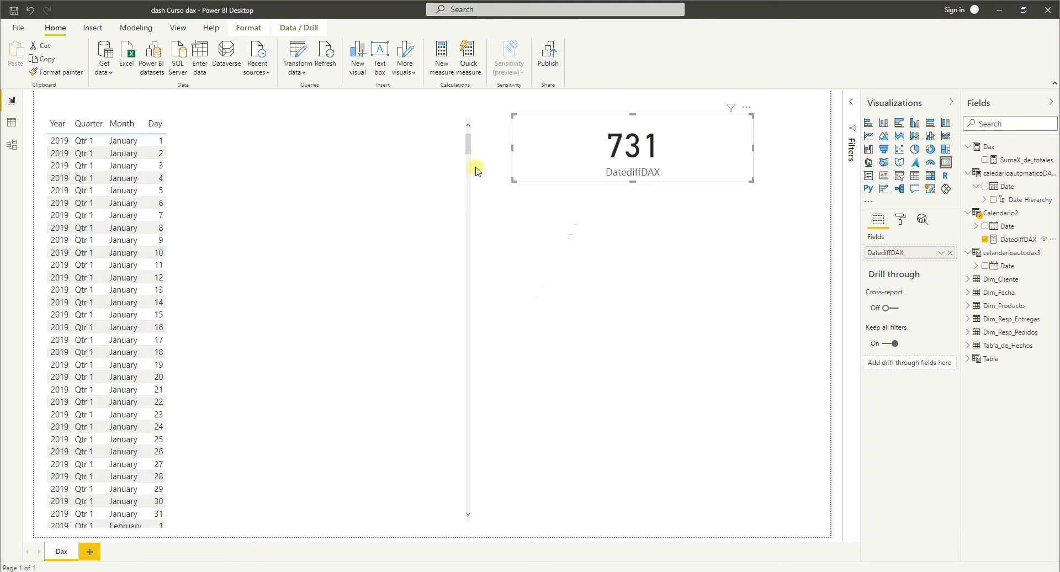
{"action": "left_click", "coordinate": [988, 146]}
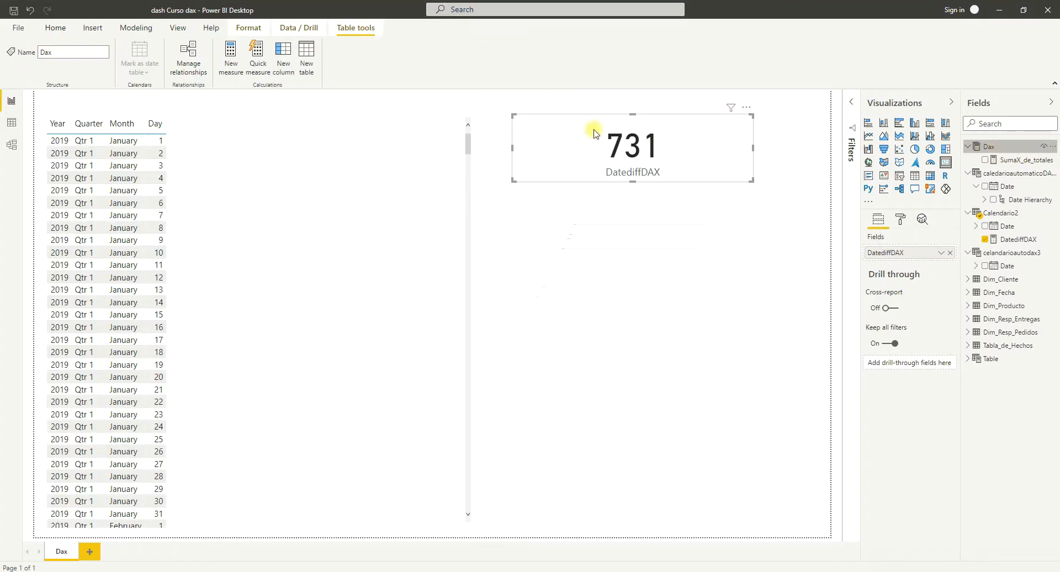
{"action": "left_click", "coordinate": [135, 28]}
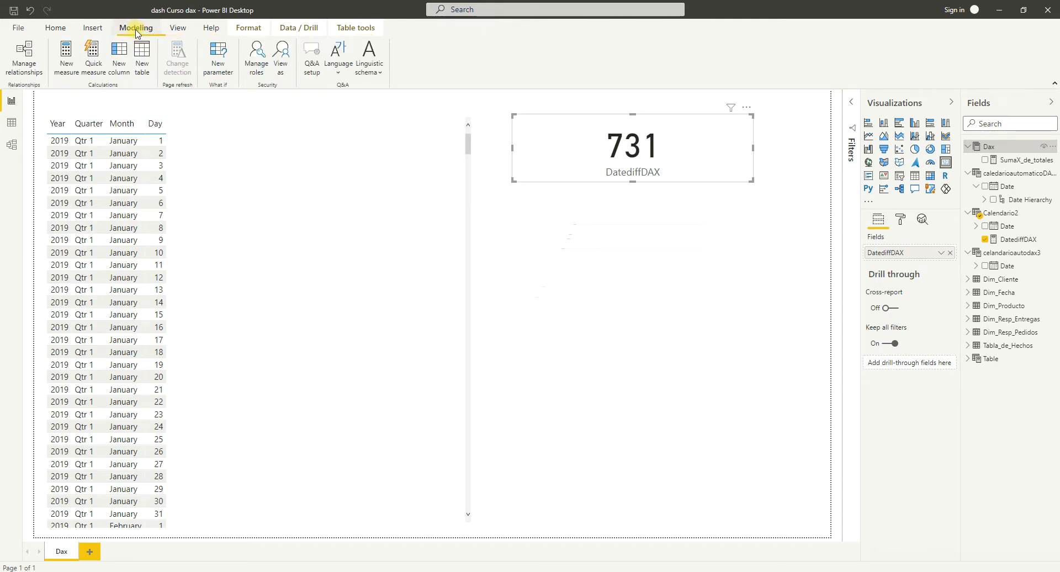
{"action": "left_click", "coordinate": [65, 68]}
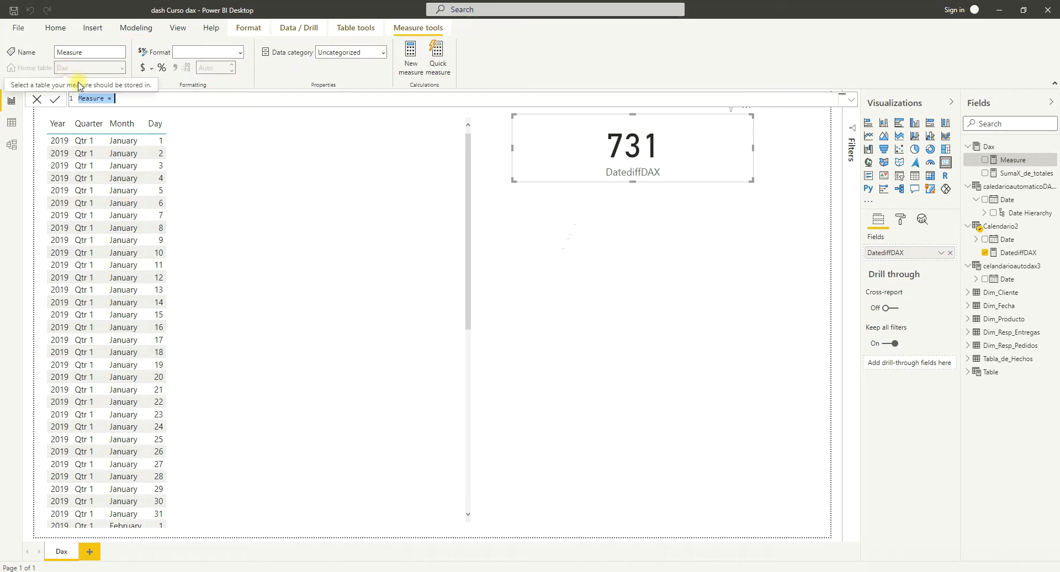
{"action": "left_click", "coordinate": [104, 98]}
{"action": "key", "text": "BackSpace"}
{"action": "key", "text": "BackSpace"}
{"action": "key", "text": "BackSpace"}
{"action": "key", "text": "BackSpace"}
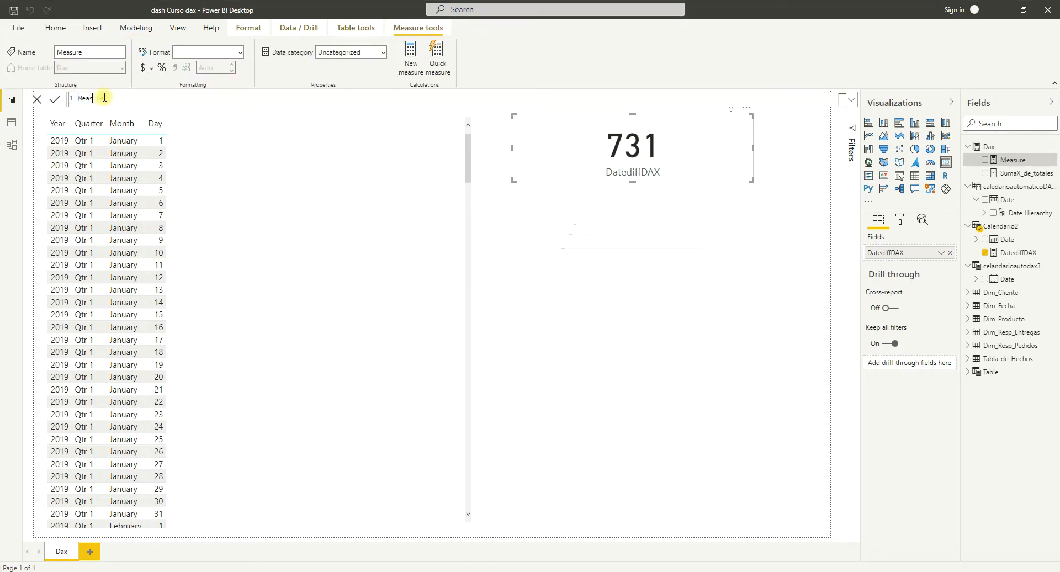
{"action": "key", "text": "BackSpace"}
{"action": "key", "text": "BackSpace"}
{"action": "key", "text": "BackSpace"}
{"action": "type", "text": "TODAYDAX = "}
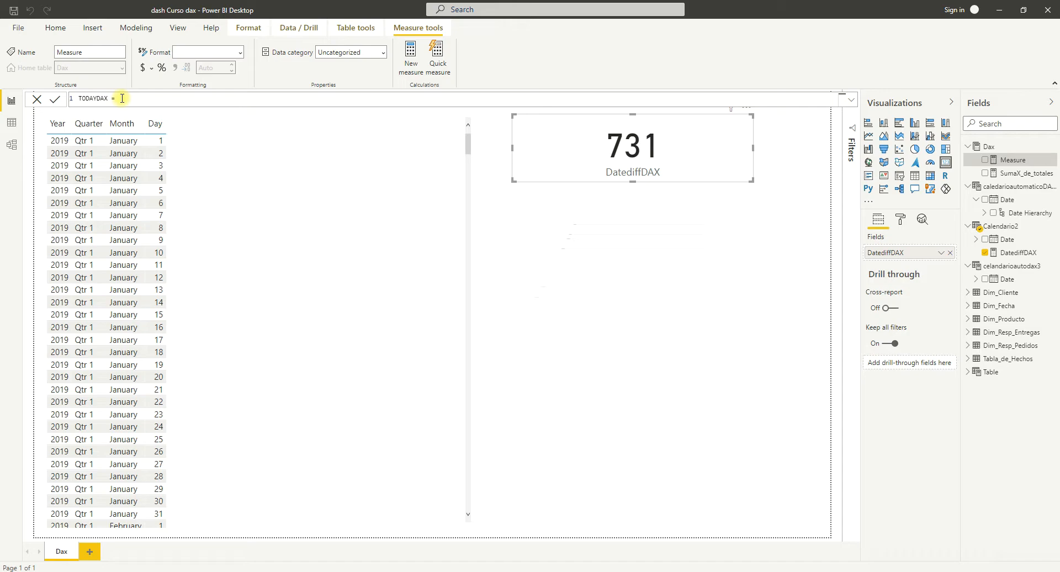
{"action": "type", "text": "TO"}
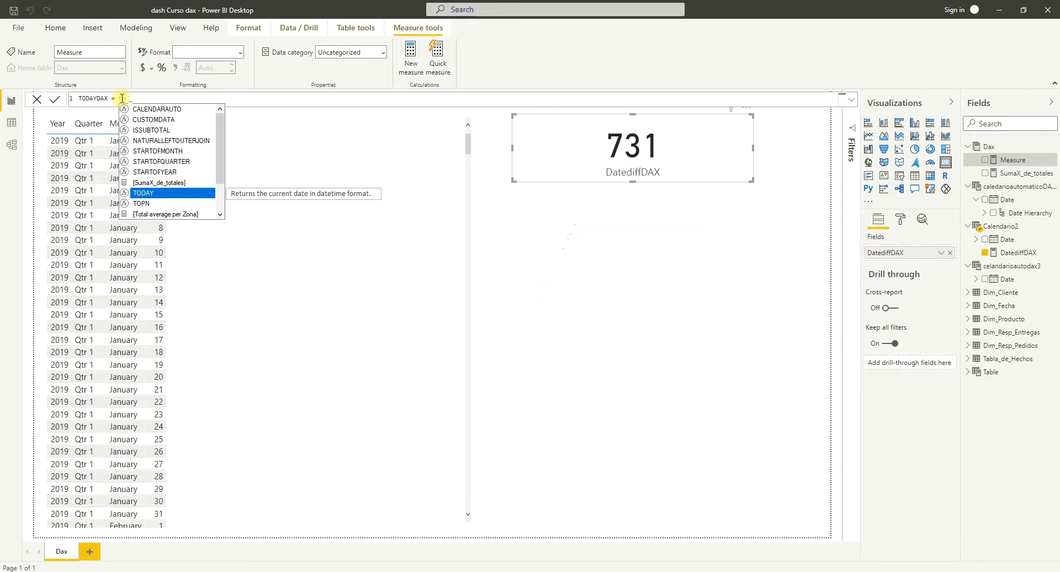
{"action": "type", "text": "d"}
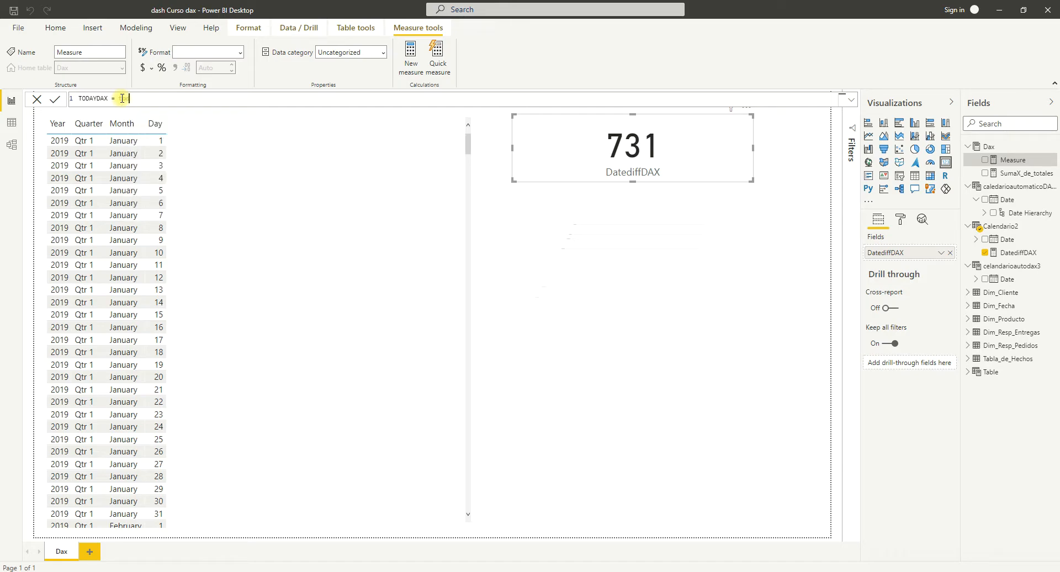
Define the TODAYDAX measure as TODAY() and commit the formula.
{"action": "key", "text": "BackSpace"}
{"action": "key", "text": "Tab"}
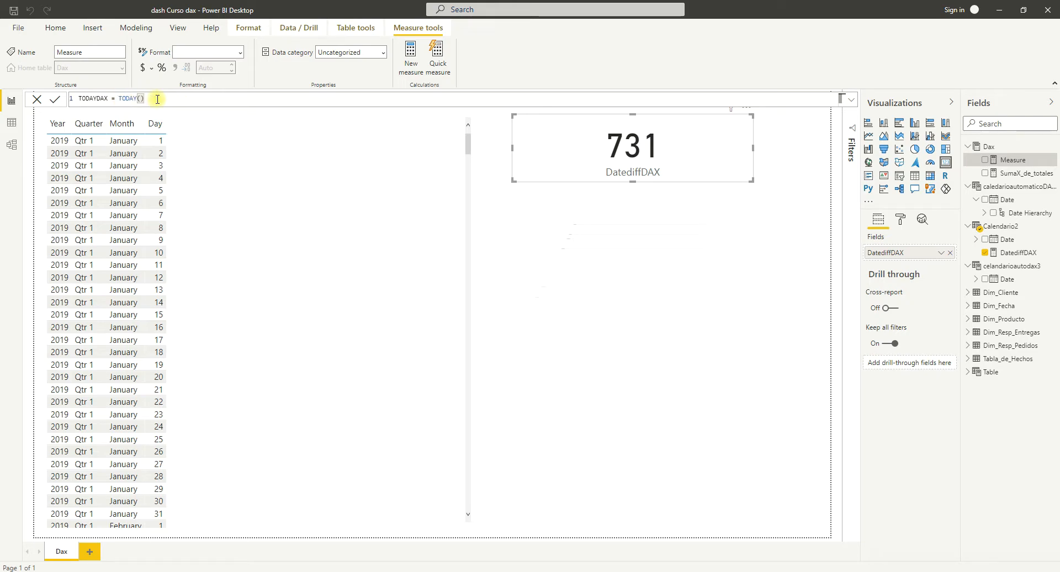
{"action": "key", "text": "Return"}
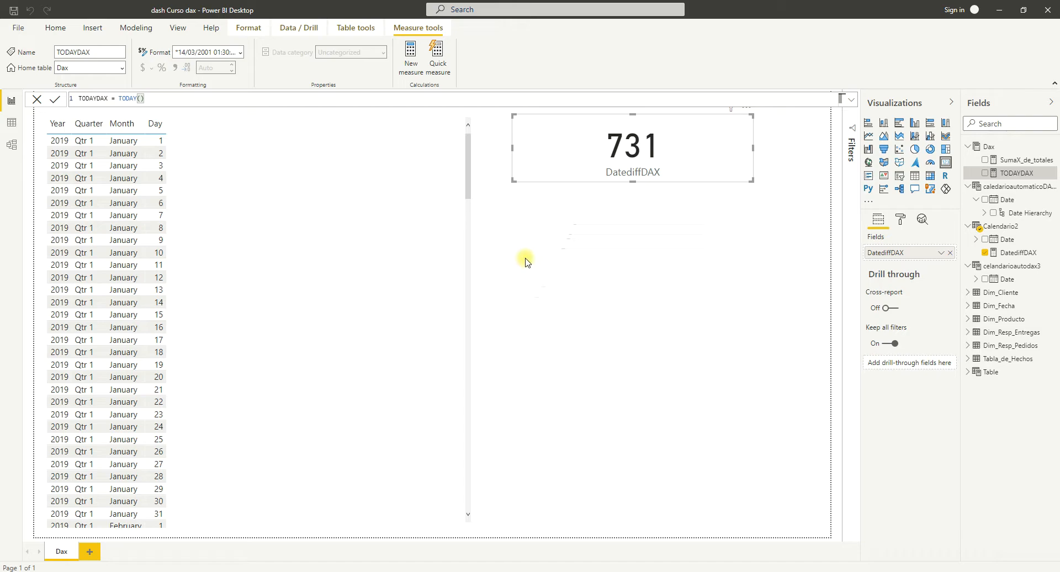
Add a small card visual below the DatediffDAX card, assign the TODAYDAX measure to it and widen it slightly.
{"action": "left_click", "coordinate": [679, 255]}
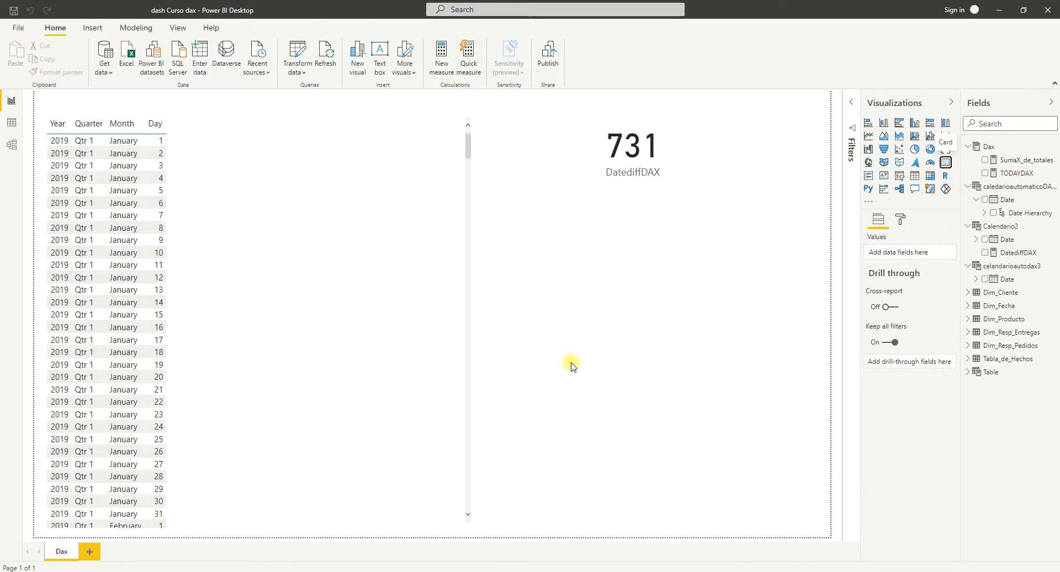
{"action": "left_click_drag", "start_coordinate": [751, 530], "coordinate": [699, 262]}
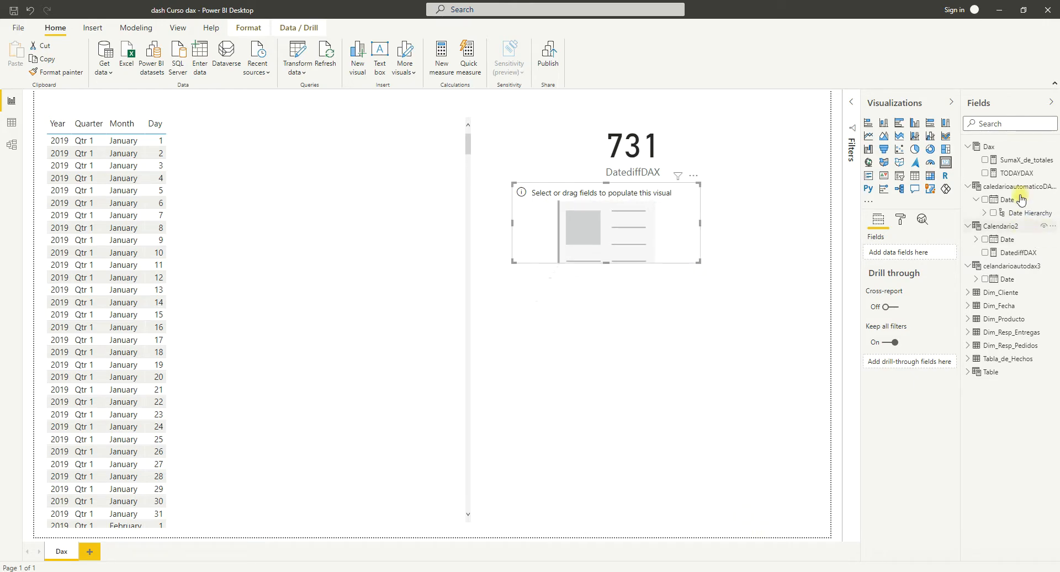
{"action": "left_click", "coordinate": [986, 173]}
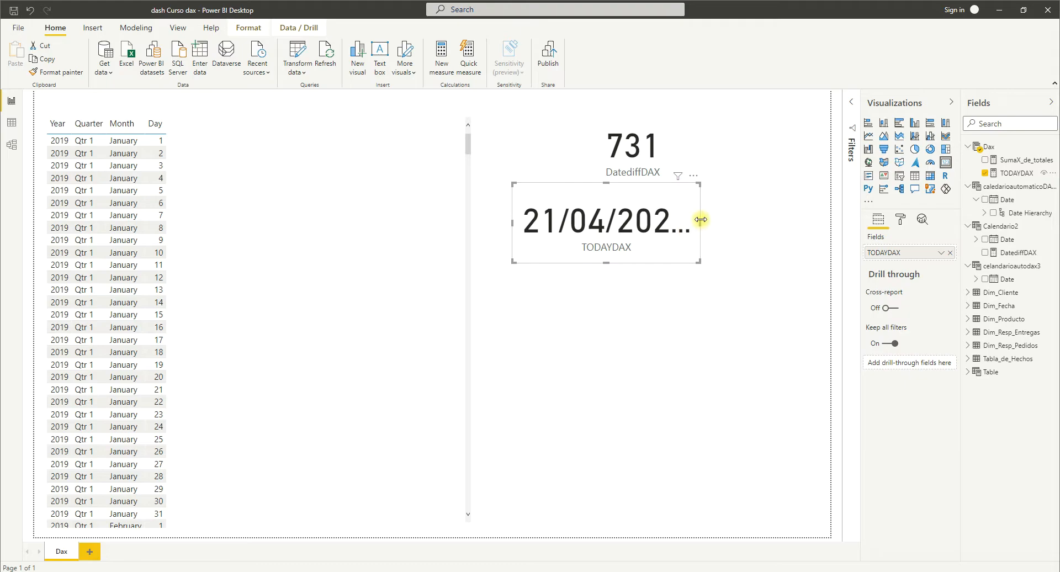
{"action": "left_click_drag", "start_coordinate": [701, 220], "coordinate": [727, 220]}
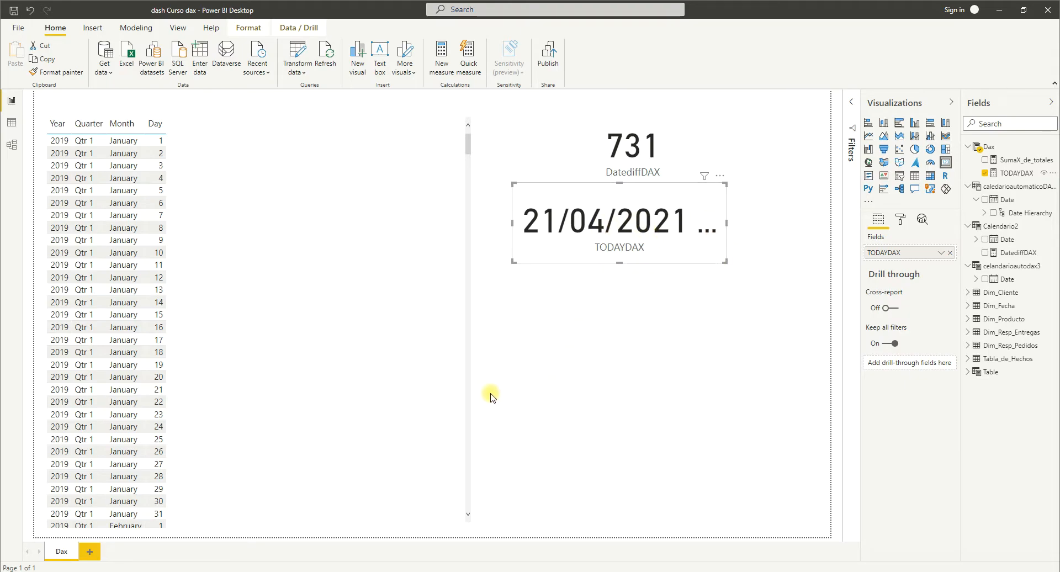
Switch to the DAX reference in the browser and review the YEAR function's syntax, parameters, return value and remarks.
{"action": "key", "text": "alt+Tab"}
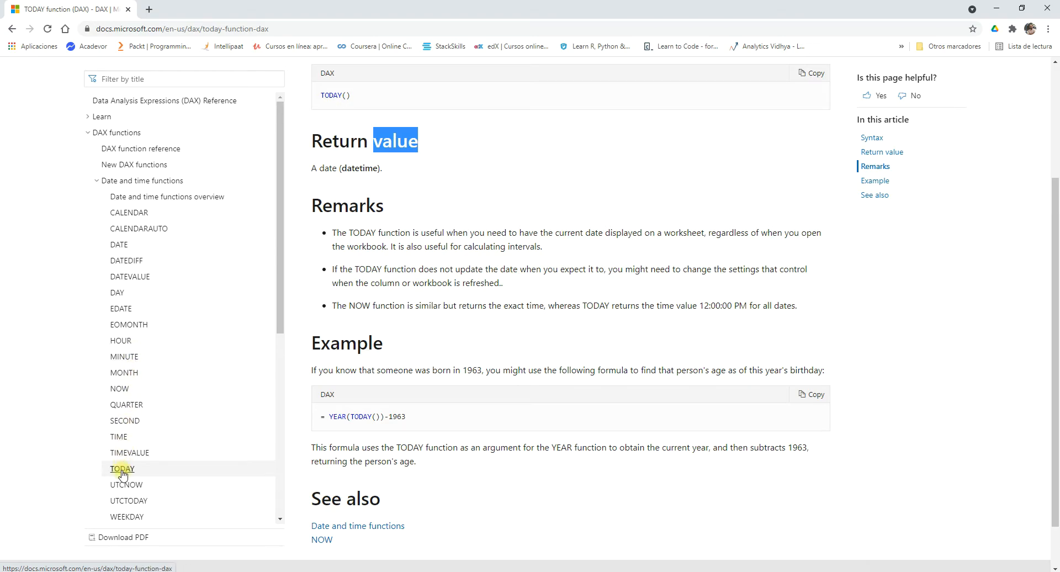
{"action": "scroll", "coordinate": [135, 376], "scroll_direction": "down", "scroll_amount": 1}
{"action": "scroll", "coordinate": [135, 377], "scroll_direction": "down", "scroll_amount": 3}
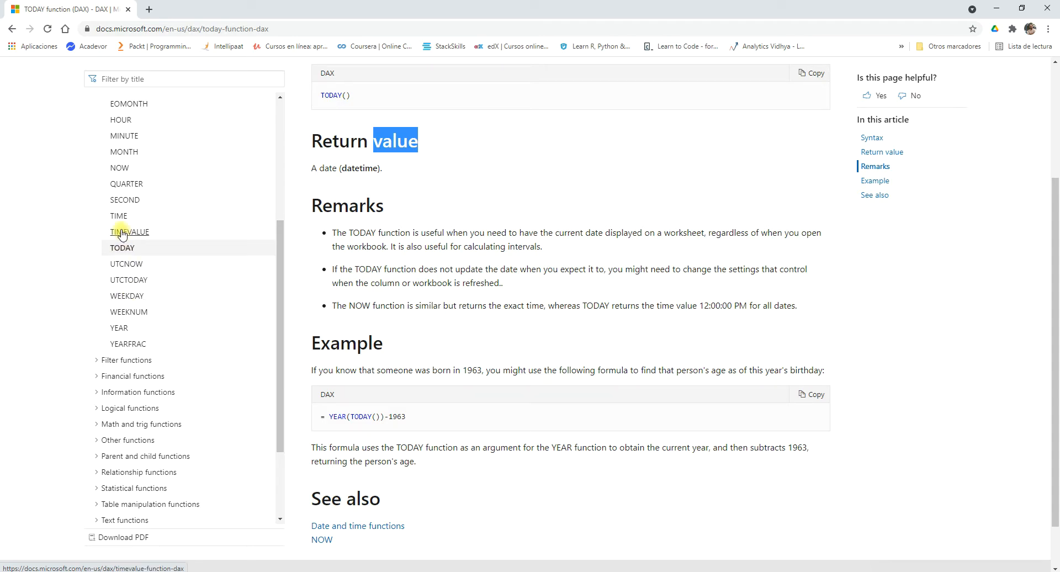
{"action": "left_click", "coordinate": [121, 328]}
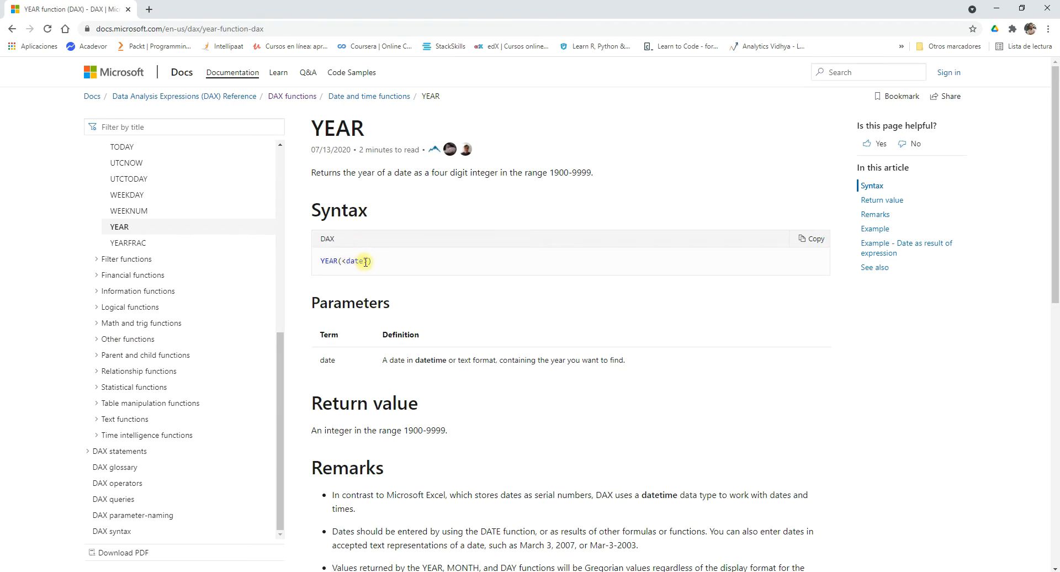
{"action": "scroll", "coordinate": [432, 269], "scroll_direction": "down", "scroll_amount": 2}
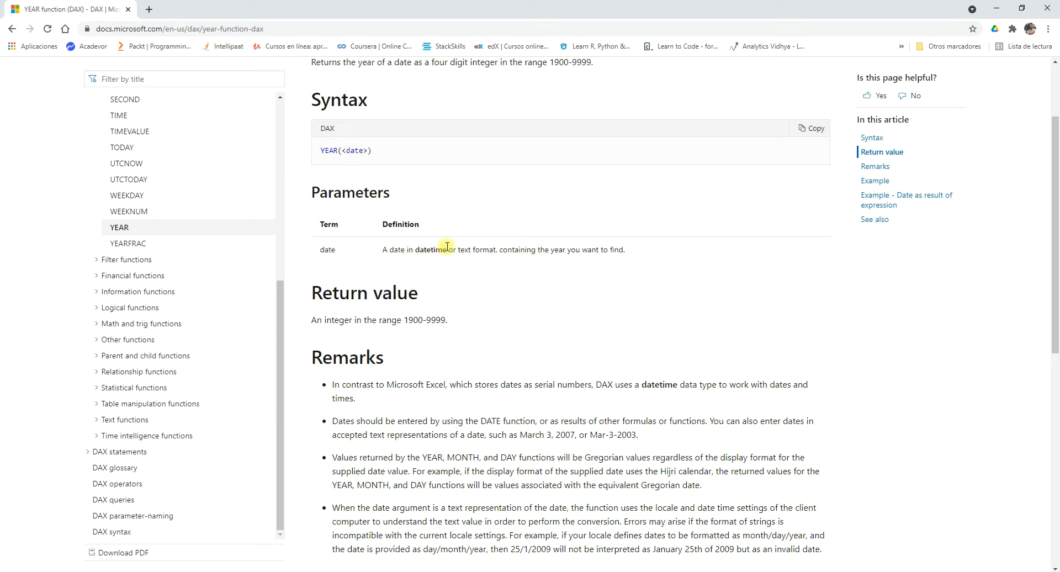
{"action": "scroll", "coordinate": [464, 255], "scroll_direction": "down", "scroll_amount": 3}
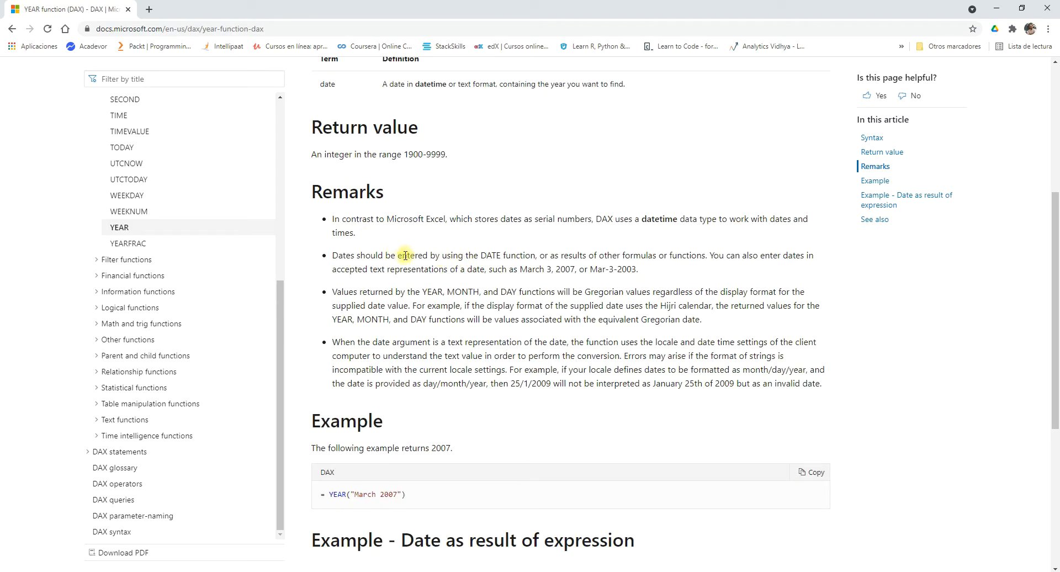
{"action": "double_click", "coordinate": [417, 128]}
{"action": "scroll", "coordinate": [425, 166], "scroll_direction": "up", "scroll_amount": 2}
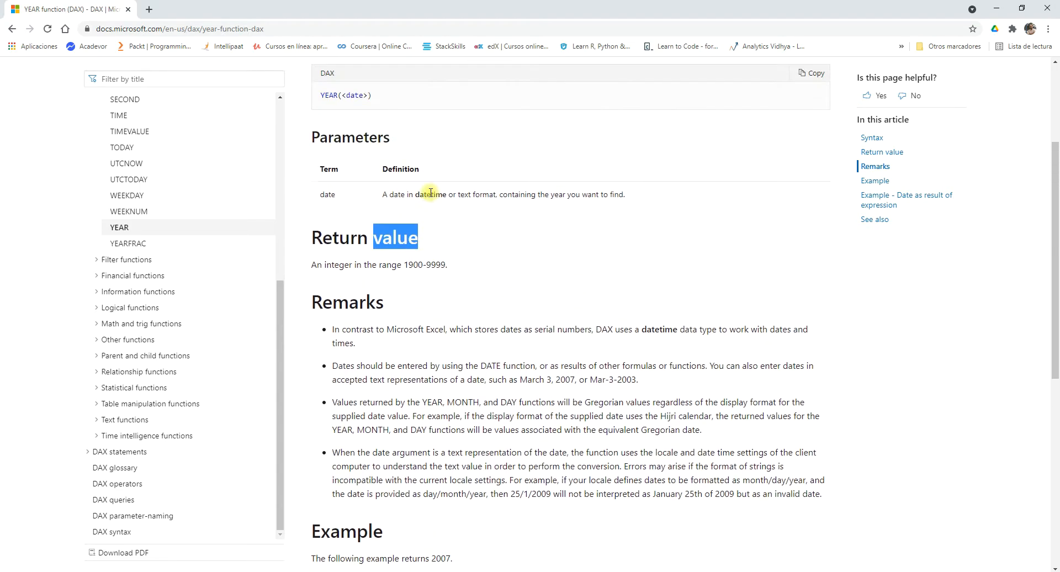
{"action": "scroll", "coordinate": [430, 193], "scroll_direction": "up", "scroll_amount": 2}
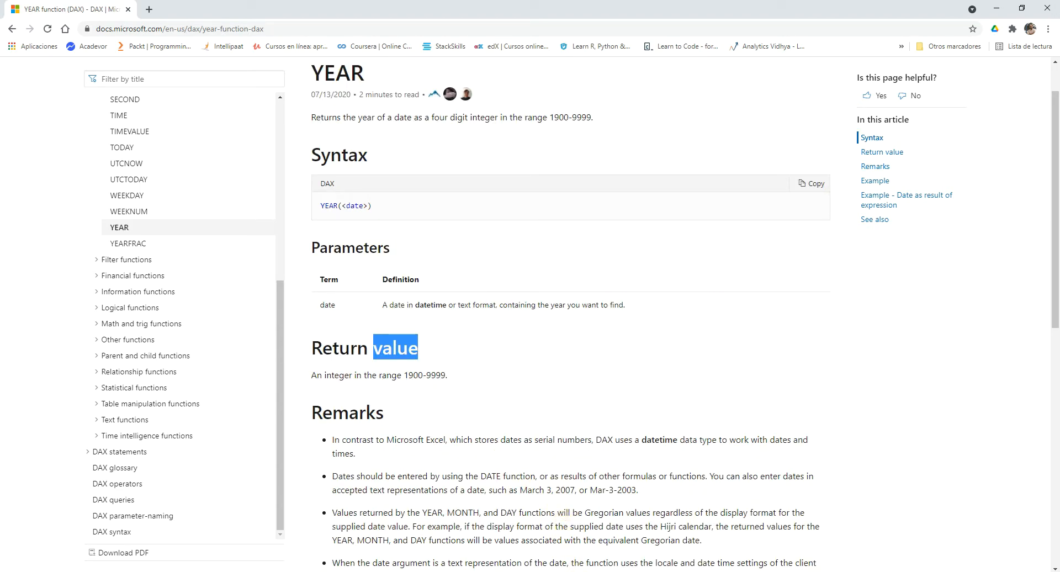
Switch back to Power BI Desktop, start a new measure and name it AñoDAX.
{"action": "key", "text": "alt+Tab"}
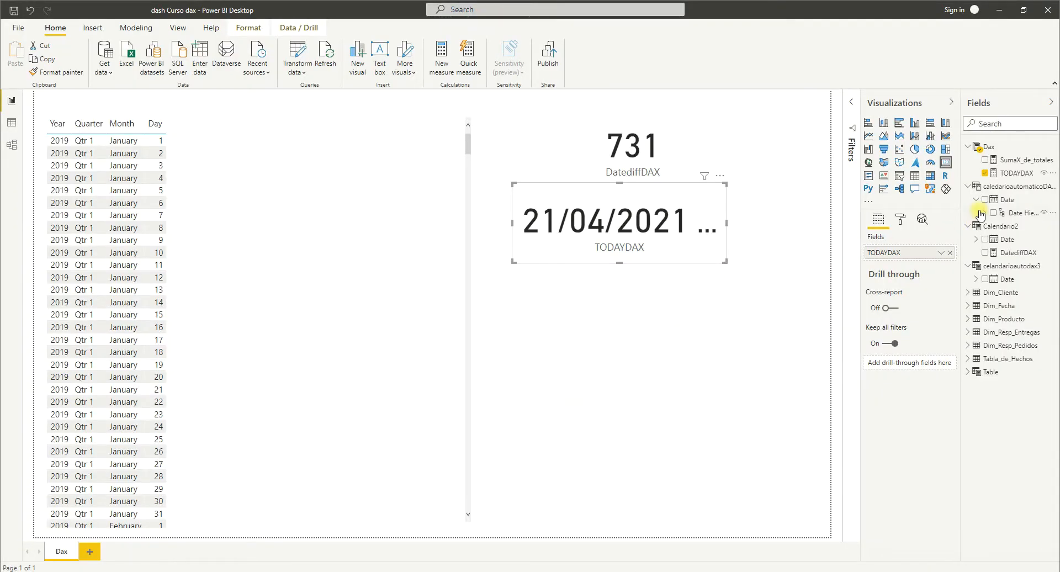
{"action": "left_click", "coordinate": [145, 30]}
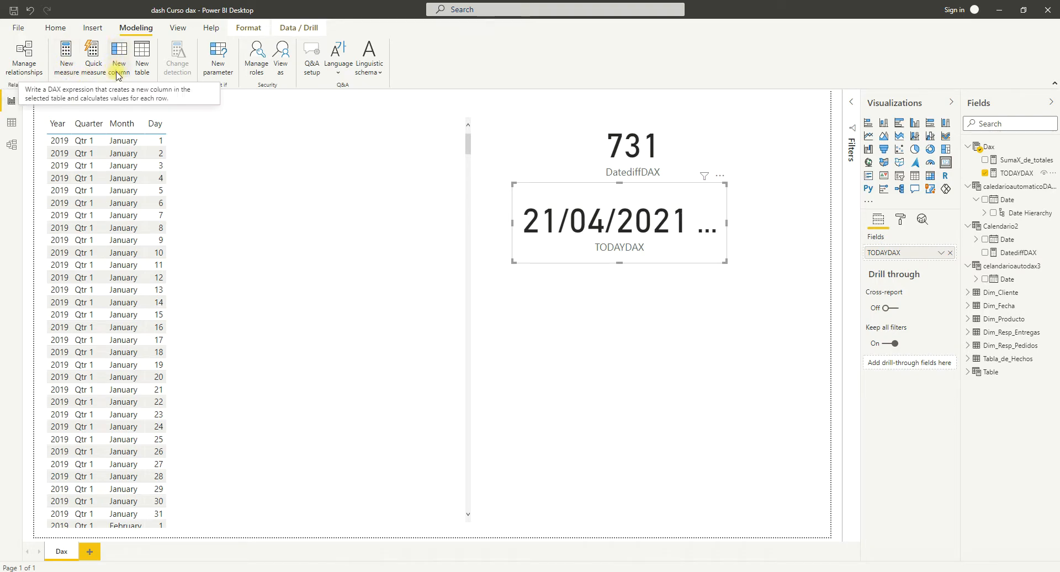
{"action": "left_click", "coordinate": [66, 61]}
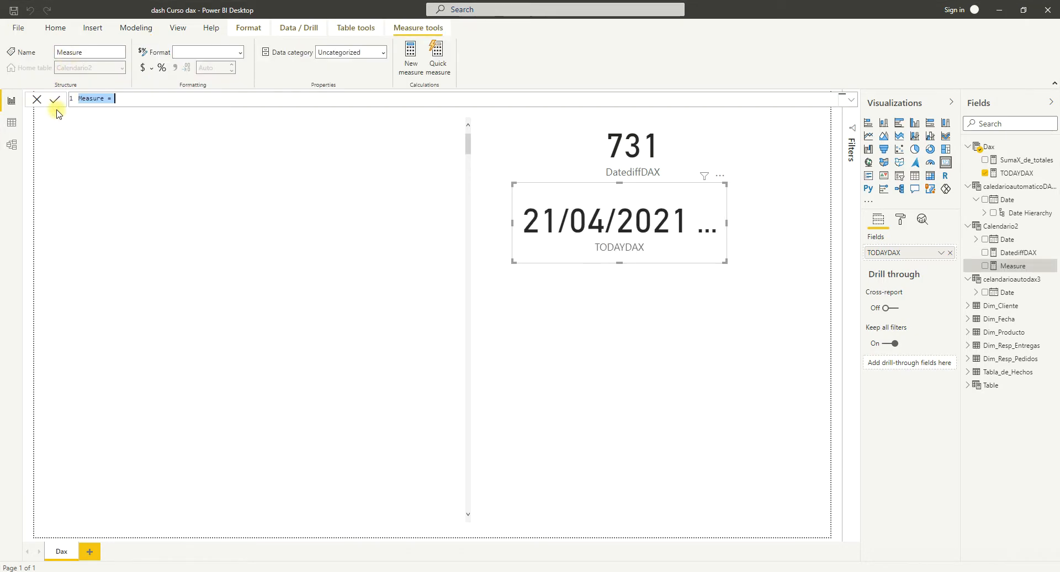
{"action": "key", "text": "BackSpace"}
{"action": "type", "text": "AñoDAX ="}
{"action": "left_click", "coordinate": [121, 102]}
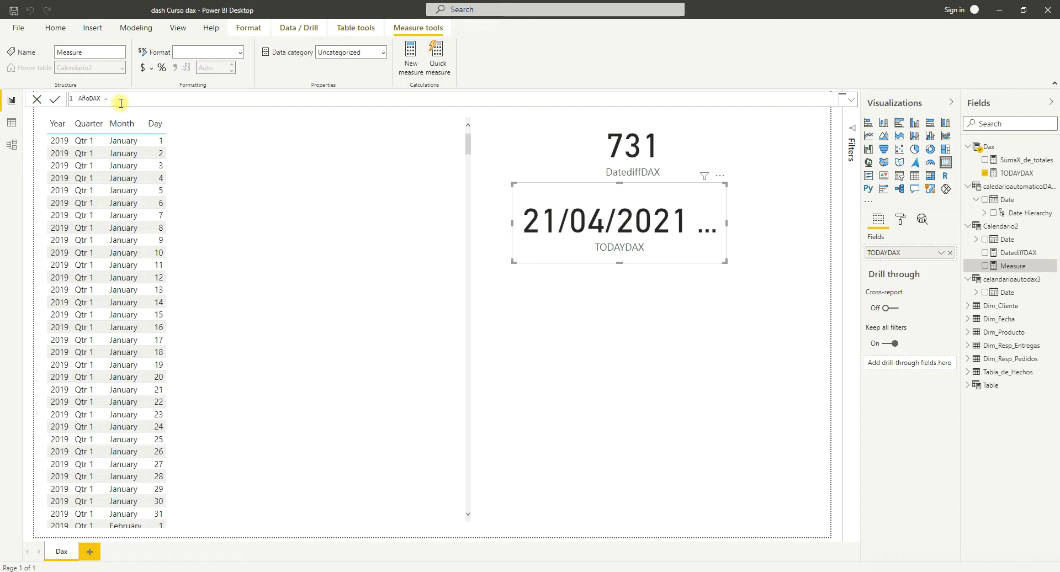
Begin the AñoDAX formula with the YEAR function and nest a DATE function as its argument.
{"action": "type", "text": "YEAR("}
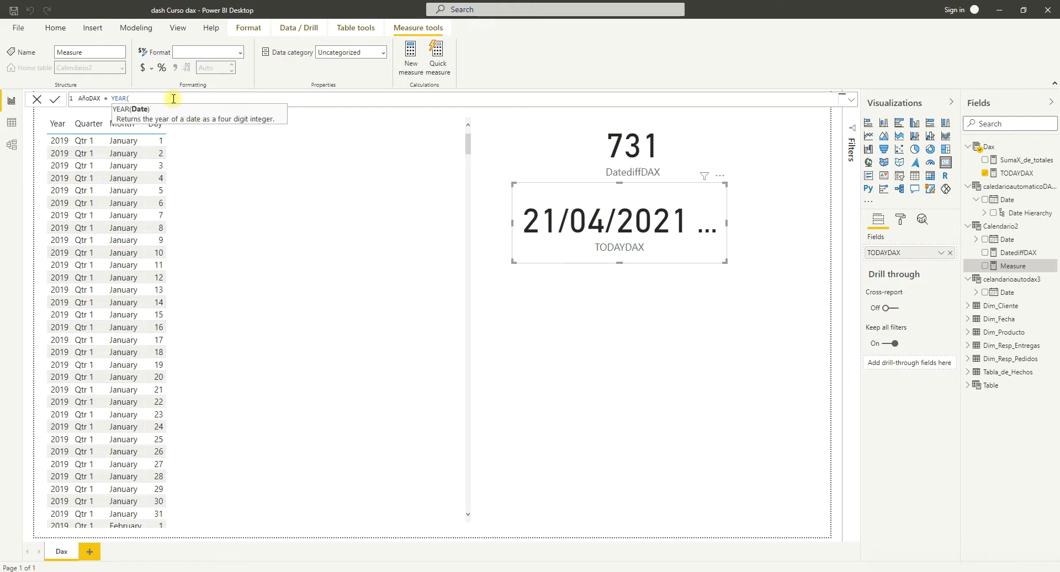
{"action": "type", "text": "fec"}
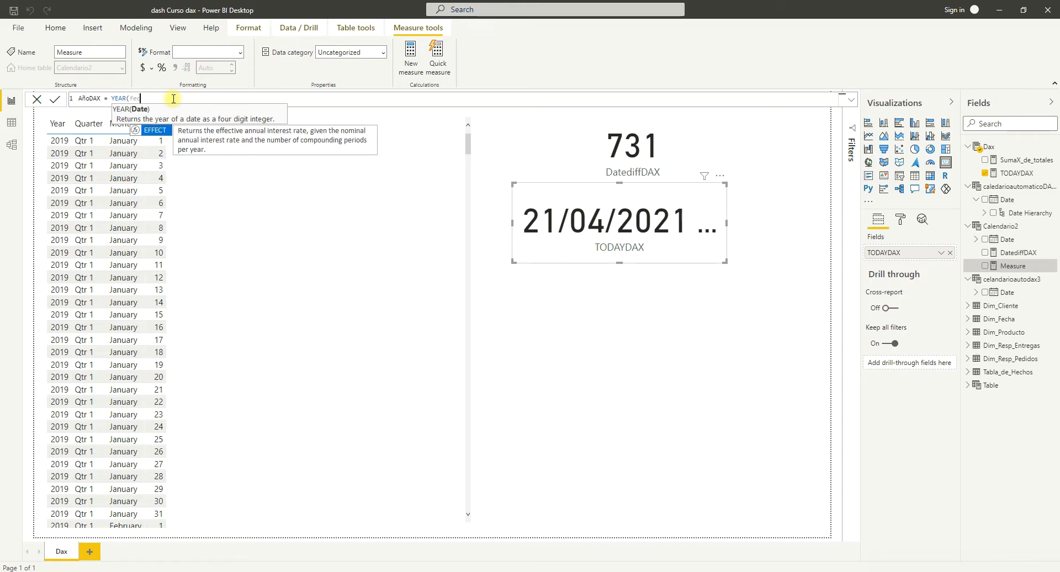
{"action": "key", "text": "BackSpace"}
{"action": "key", "text": "BackSpace"}
{"action": "key", "text": "BackSpace"}
{"action": "key", "text": "BackSpace"}
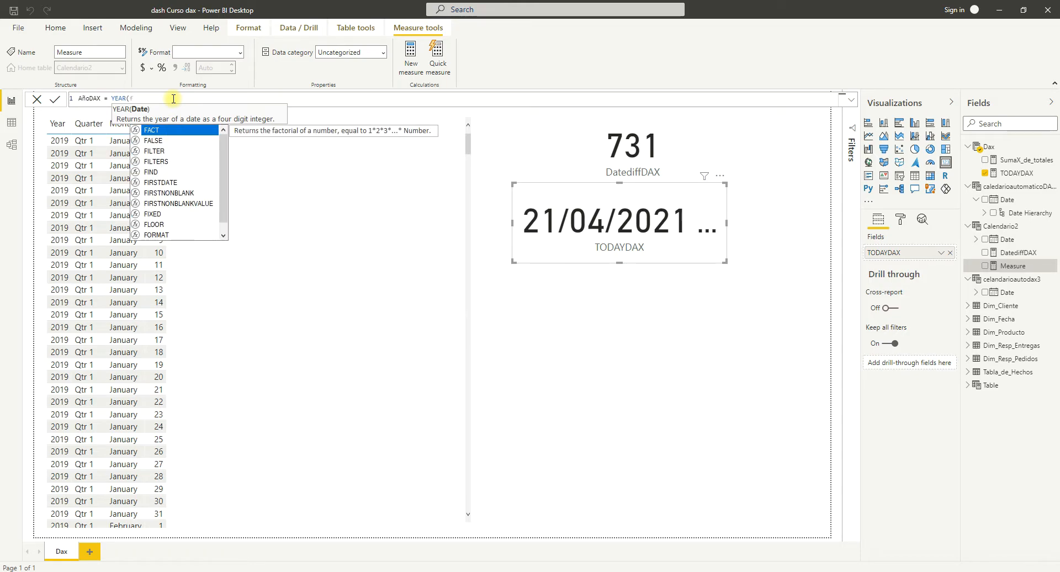
{"action": "type", "text": "date"}
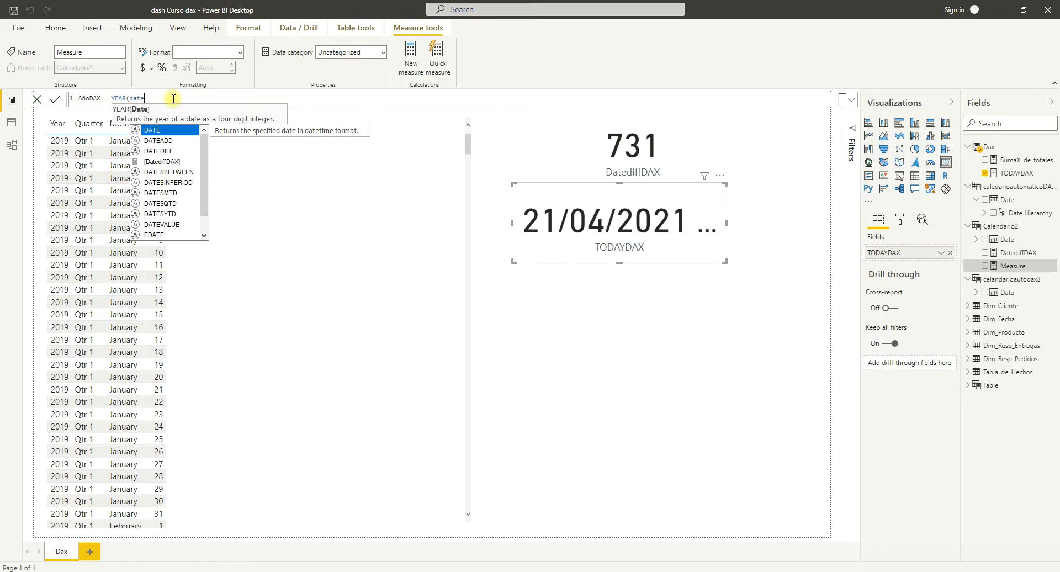
{"action": "key", "text": "Tab"}
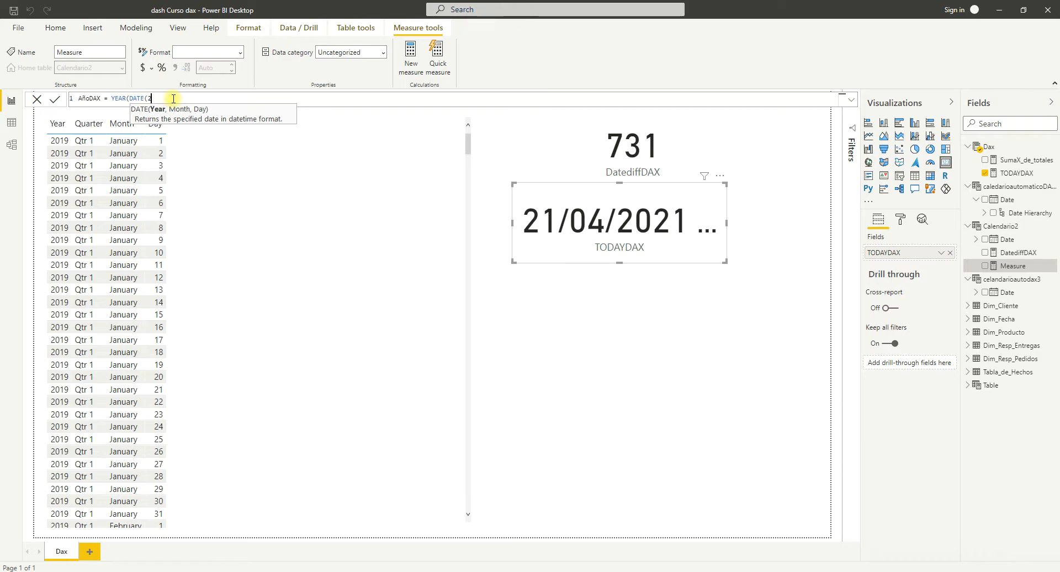
Fill in the DATE arguments "2020", "01" and "01", close both functions and commit the AñoDAX measure.
{"action": "type", "text": "2020\","}
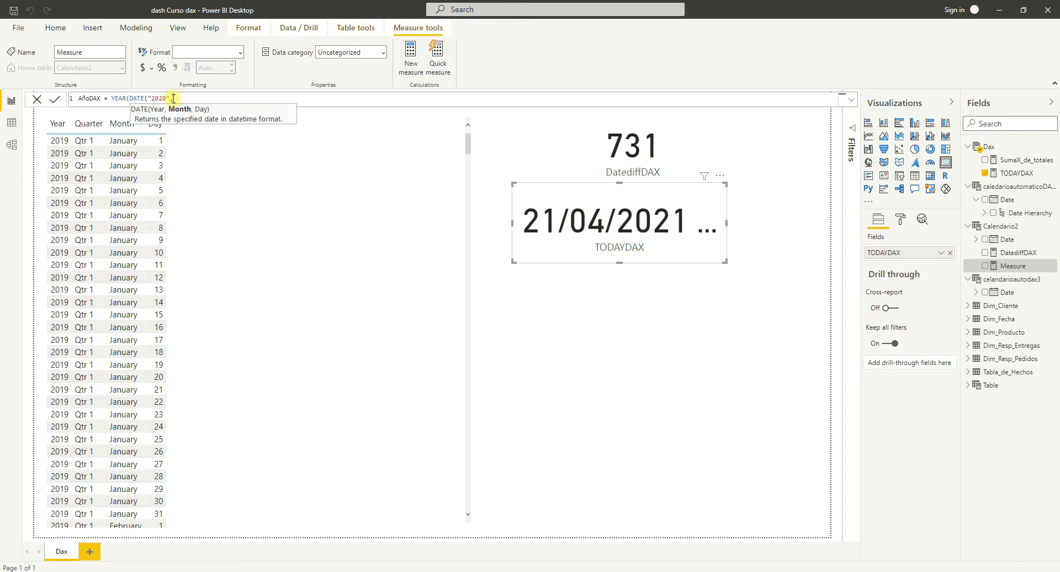
{"action": "type", "text": "\"01\",\"01\"))"}
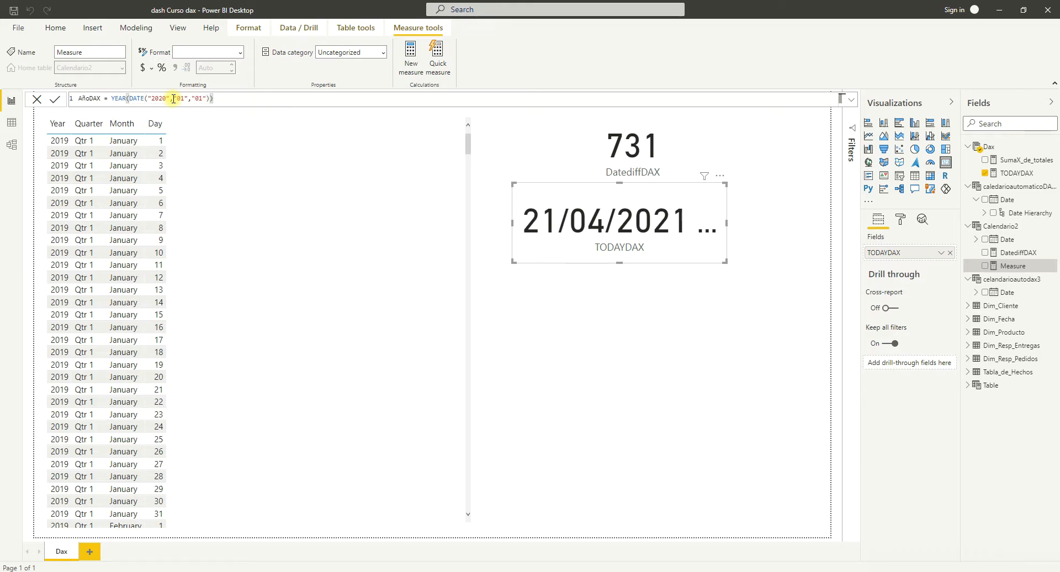
{"action": "key", "text": "Return"}
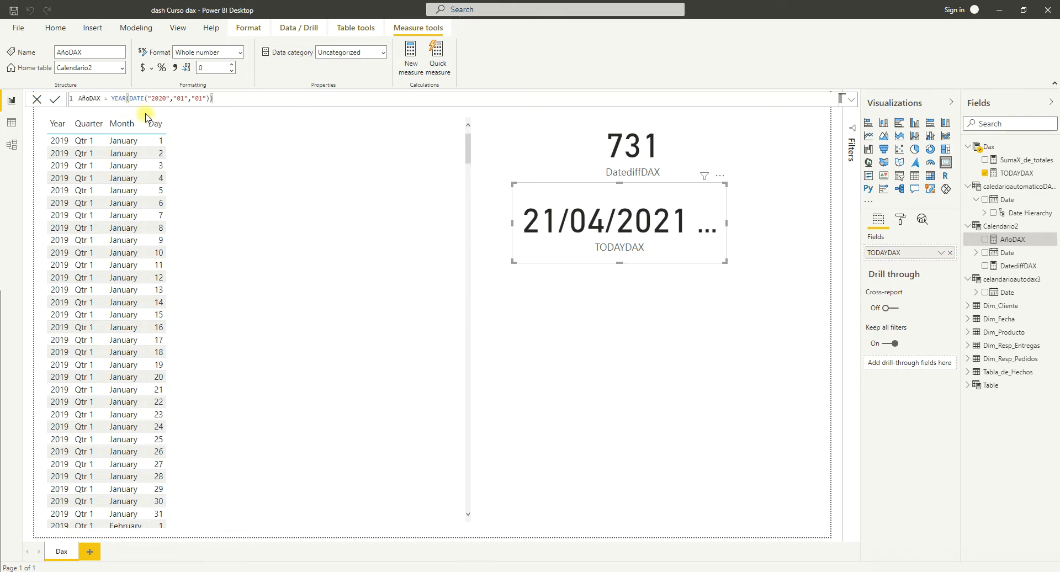
Add a card visual beneath the TODAYDAX card, resize it wider and shorter, and display the AñoDAX measure in it.
{"action": "left_click", "coordinate": [690, 346]}
{"action": "left_click", "coordinate": [946, 164]}
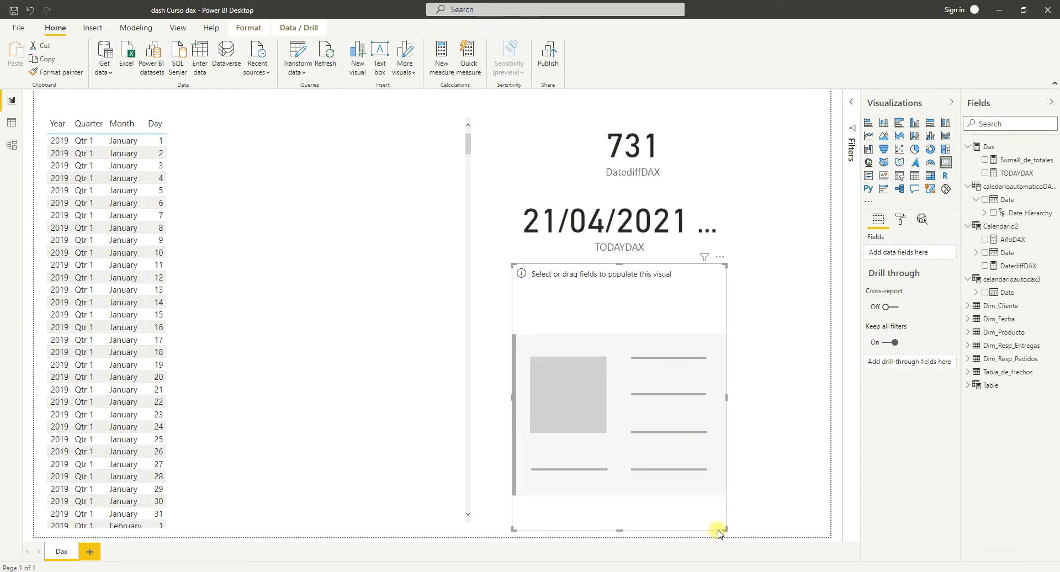
{"action": "left_click_drag", "start_coordinate": [726, 530], "coordinate": [787, 381]}
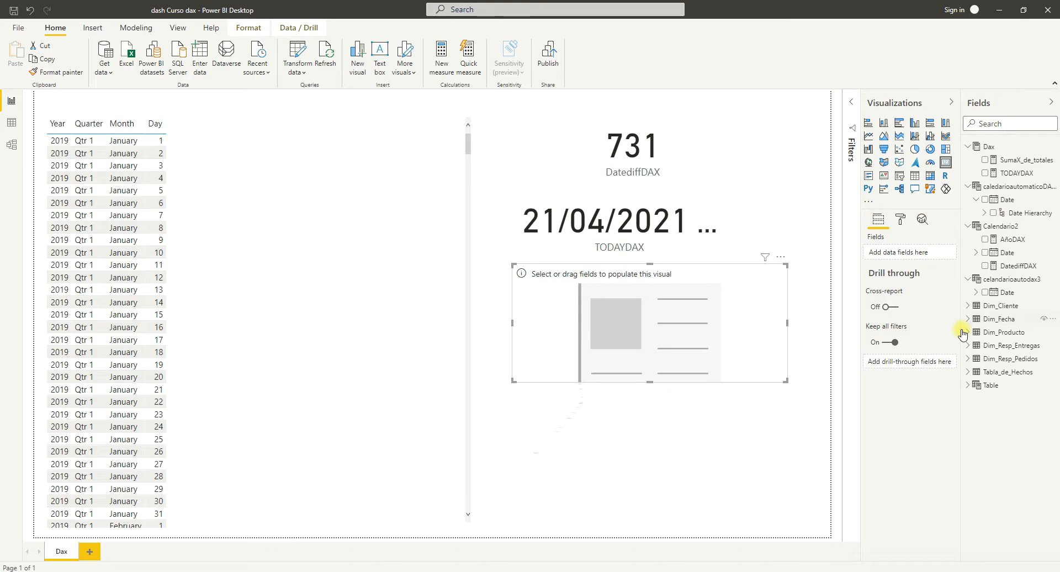
{"action": "left_click_drag", "start_coordinate": [958, 303], "coordinate": [914, 307]}
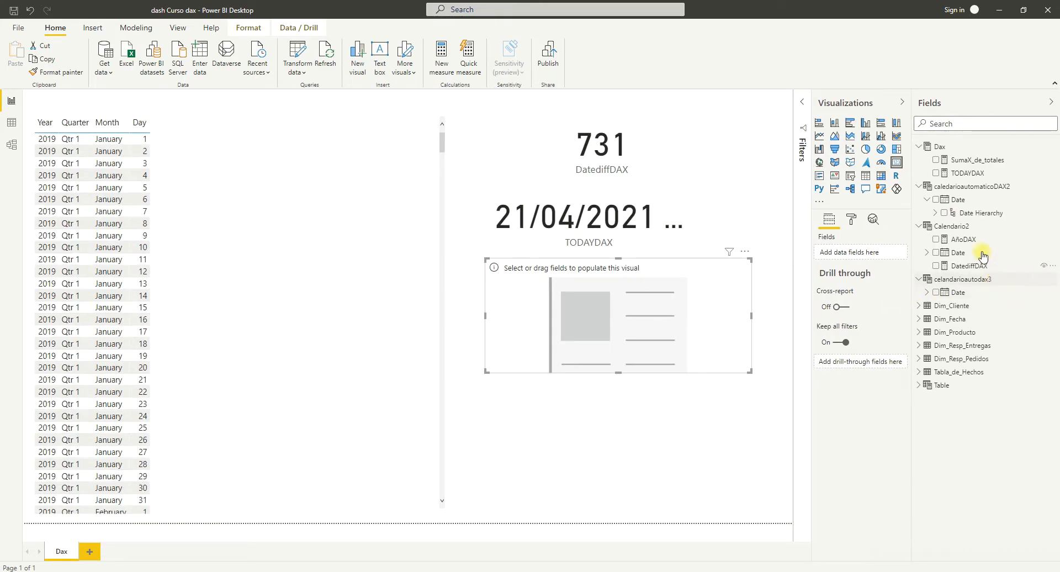
{"action": "left_click", "coordinate": [963, 243]}
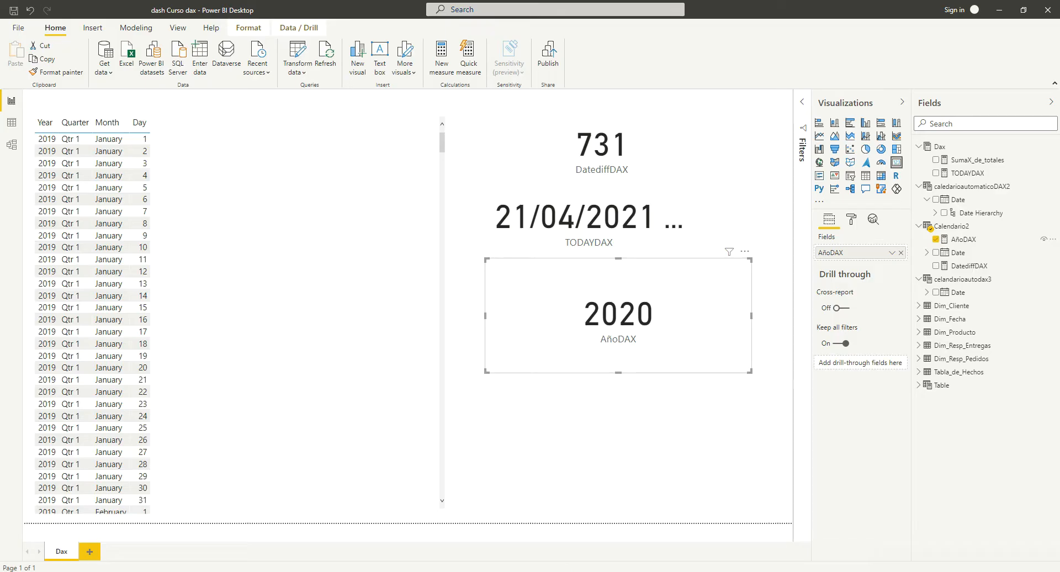
Switch to the DAX reference in the browser and review the YEAR function's examples with "March 2007" and TODAY.
{"action": "key", "text": "alt+Tab"}
{"action": "scroll", "coordinate": [475, 369], "scroll_direction": "down", "scroll_amount": 9}
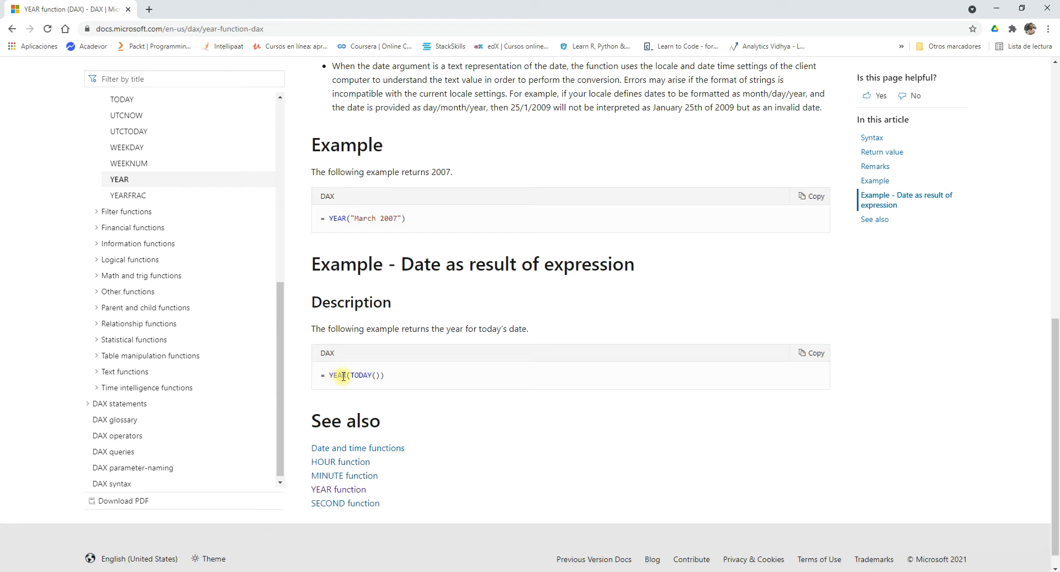
{"action": "mouse_move", "coordinate": [347, 376]}
{"action": "left_mouse_down"}
{"action": "mouse_move", "coordinate": [333, 376]}
{"action": "mouse_move", "coordinate": [358, 376]}
{"action": "left_mouse_up"}
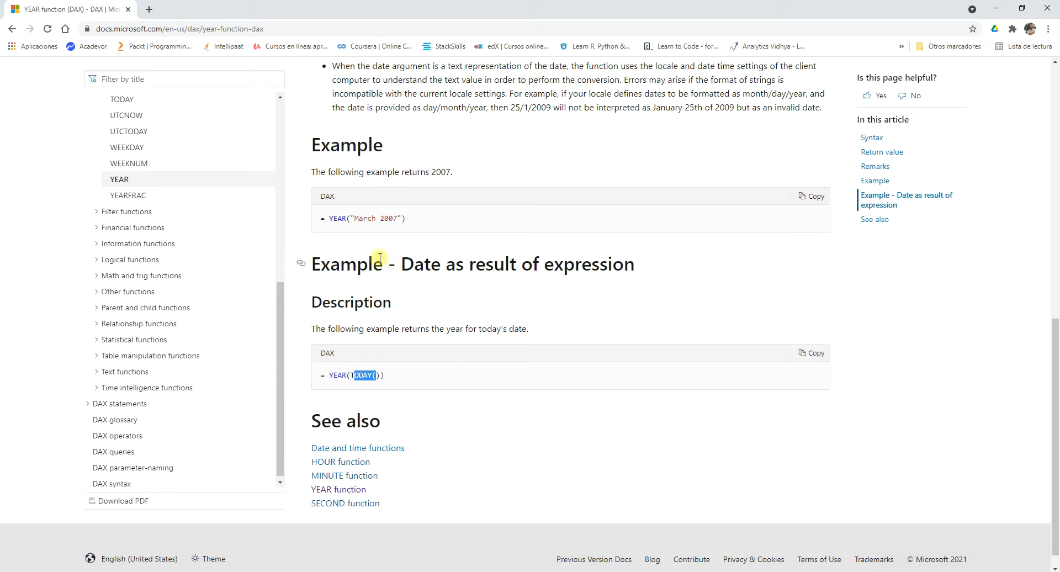
{"action": "left_click_drag", "start_coordinate": [328, 217], "coordinate": [406, 219]}
{"action": "scroll", "coordinate": [404, 347], "scroll_direction": "down", "scroll_amount": 1}
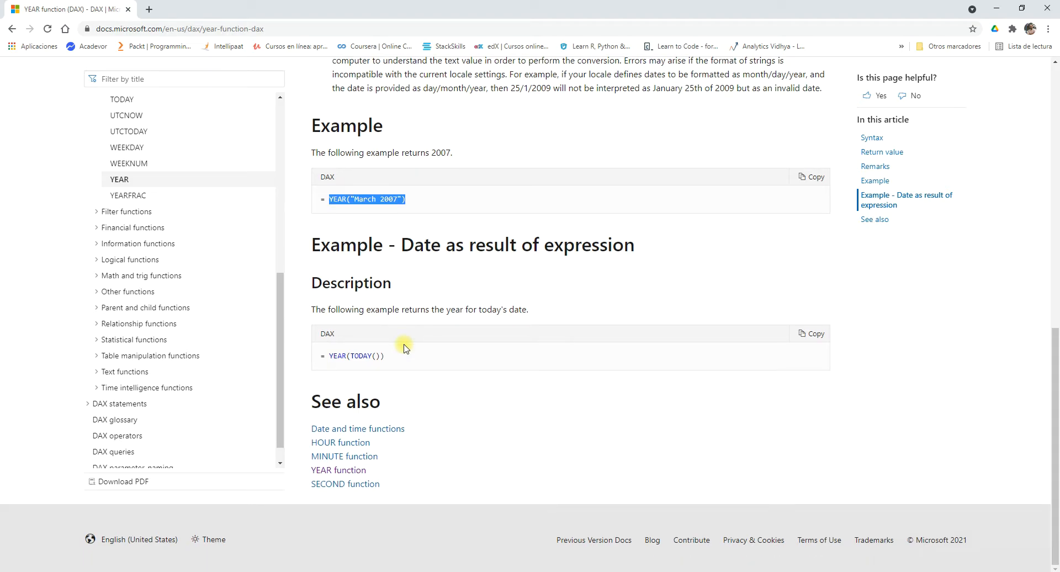
{"action": "scroll", "coordinate": [182, 260], "scroll_direction": "up", "scroll_amount": 3}
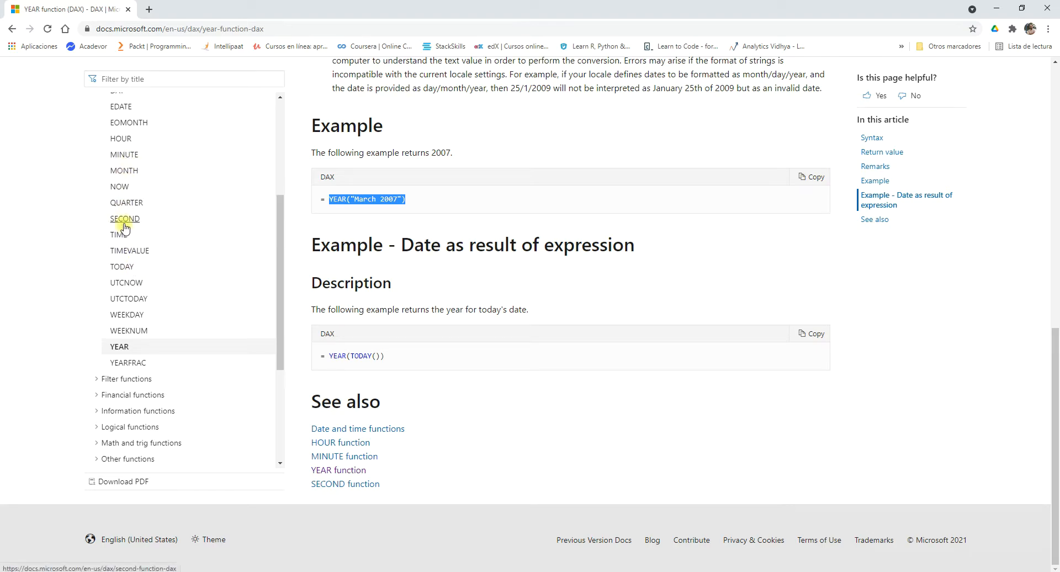
{"action": "scroll", "coordinate": [125, 227], "scroll_direction": "up", "scroll_amount": 3}
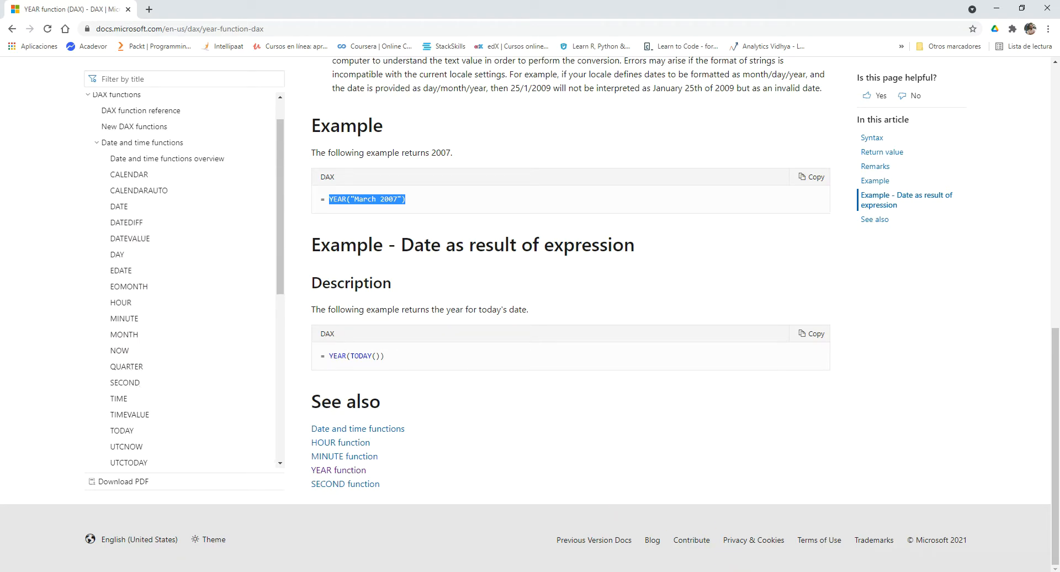
Switch to the Word topic list and highlight "Funciones Lógicas y Condicionales" in yellow.
{"action": "key", "text": "alt+Tab"}
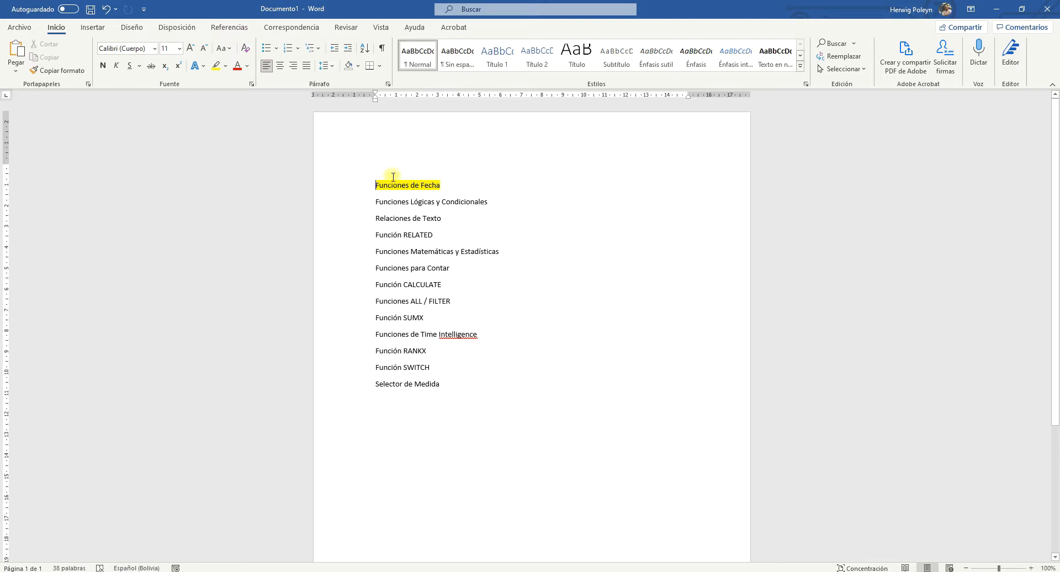
{"action": "left_click", "coordinate": [488, 202]}
{"action": "left_click_drag", "start_coordinate": [451, 202], "coordinate": [394, 201]}
{"action": "left_click", "coordinate": [422, 187]}
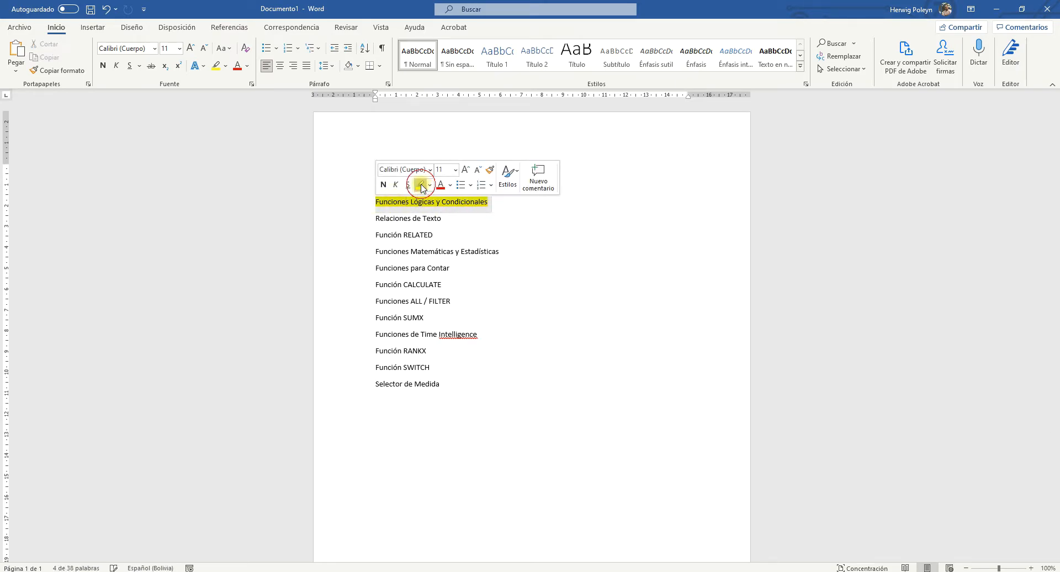
{"action": "key", "text": "Left"}
Switch to the DAX reference in the browser and look through the functions listed under Logical functions and Filter functions.
{"action": "key", "text": "alt+Tab"}
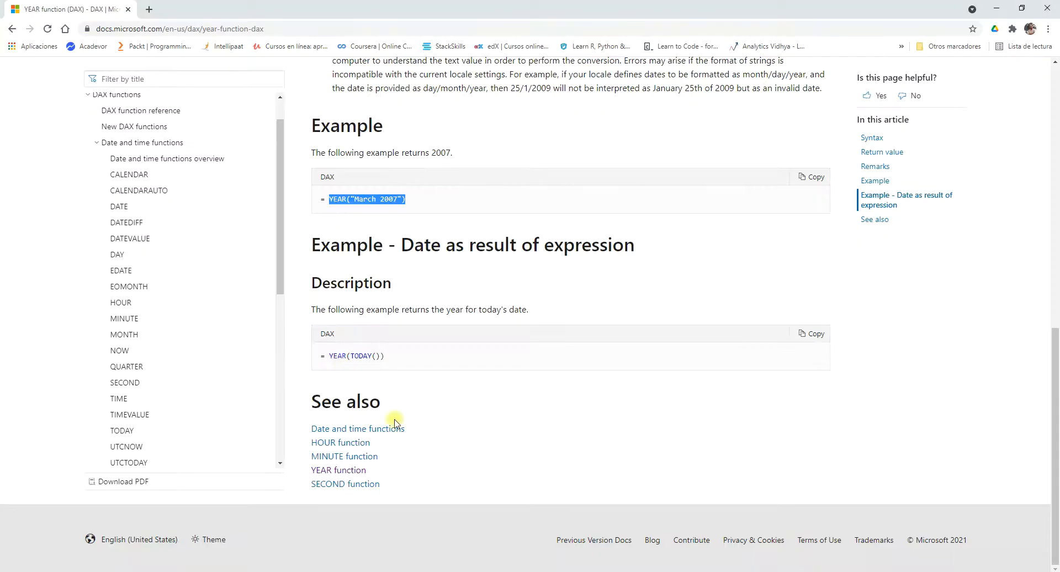
{"action": "left_click", "coordinate": [96, 142]}
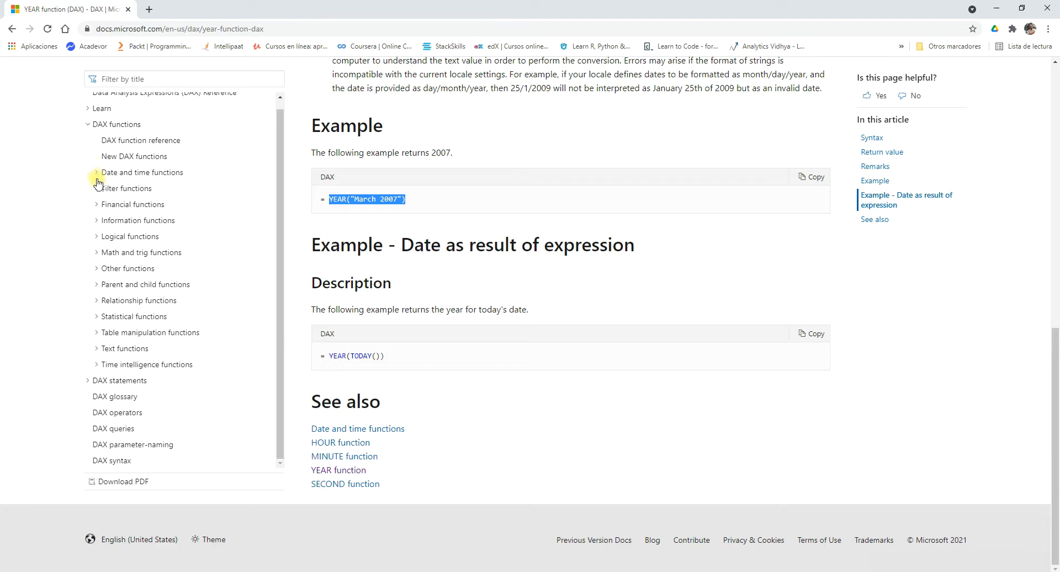
{"action": "left_click", "coordinate": [97, 238]}
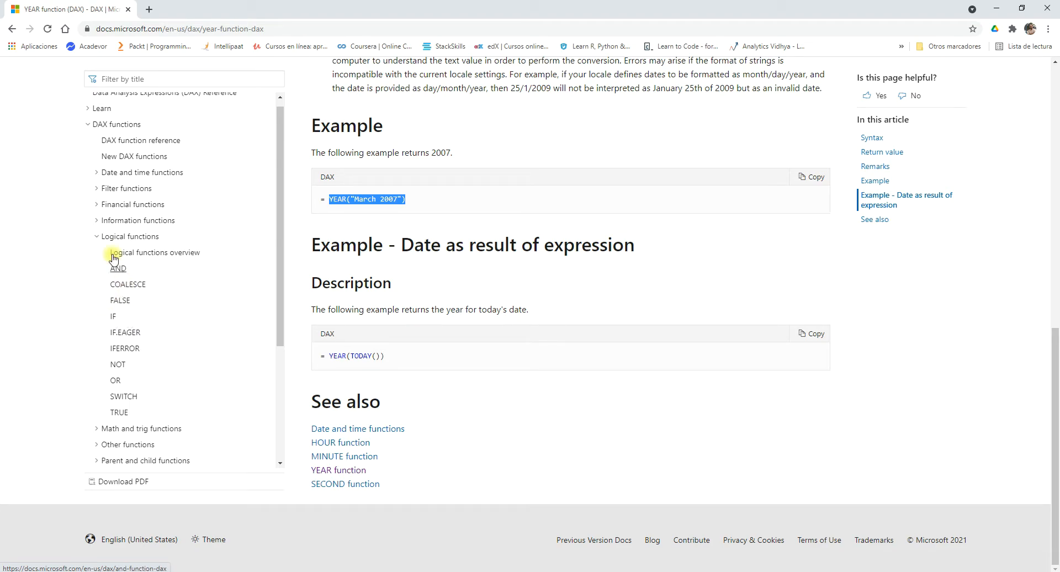
{"action": "left_click", "coordinate": [97, 236]}
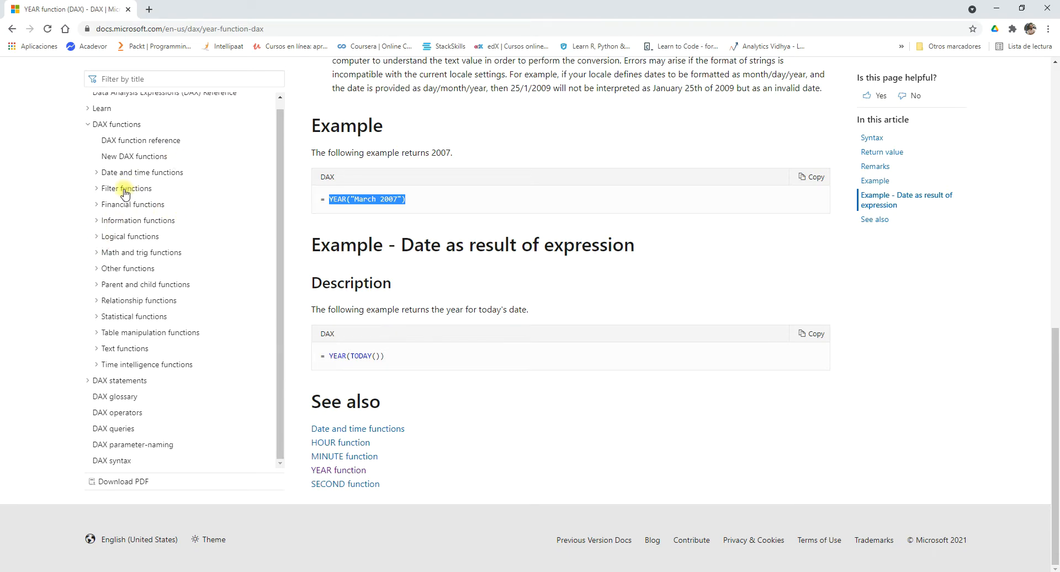
{"action": "left_click", "coordinate": [98, 188]}
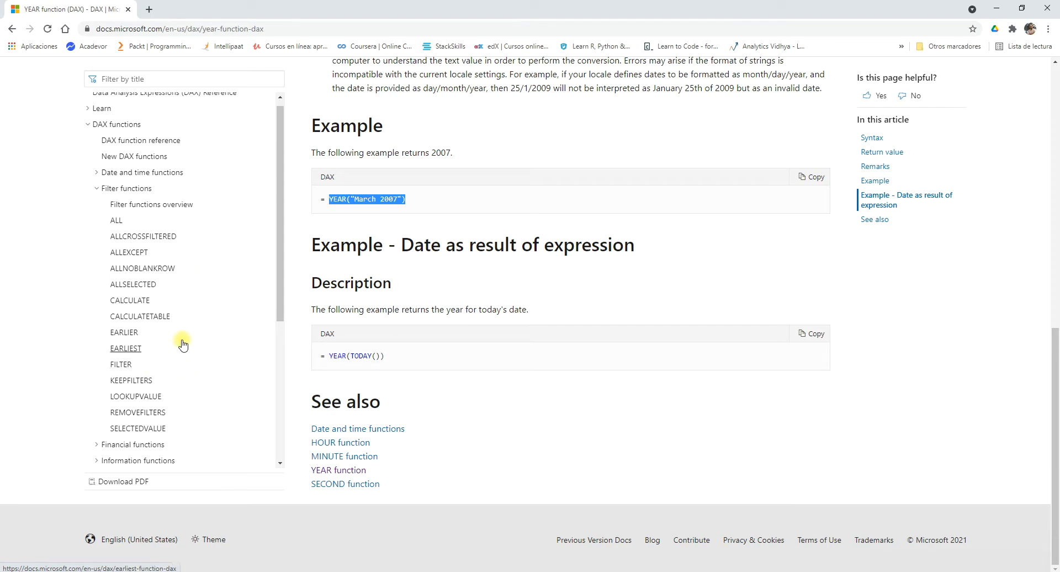
{"action": "scroll", "coordinate": [182, 343], "scroll_direction": "down", "scroll_amount": 1}
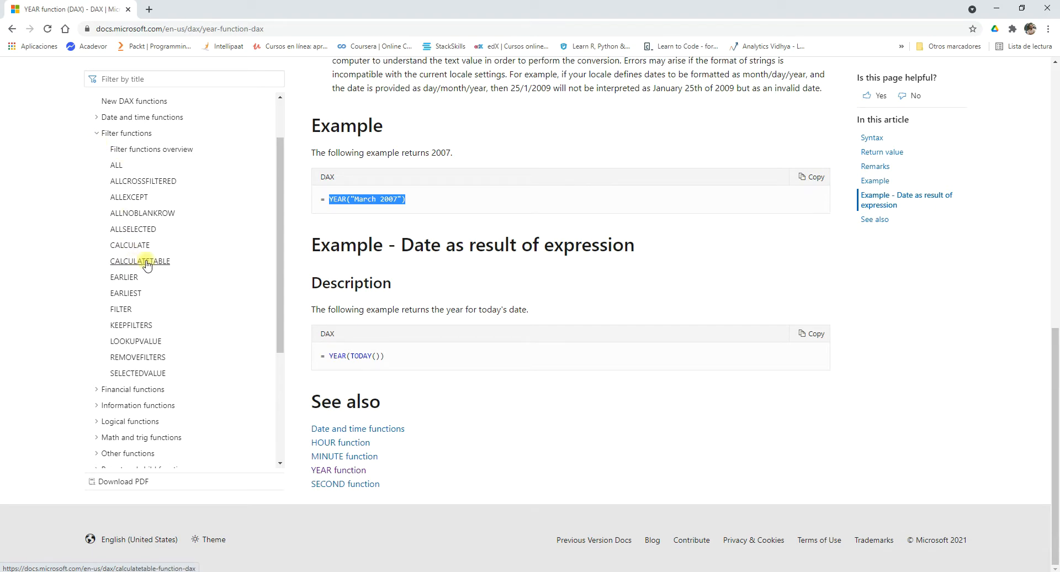
Switch back to Power BI Desktop, create a new calculated table and name it FiltroDAX1.
{"action": "key", "text": "alt+Tab"}
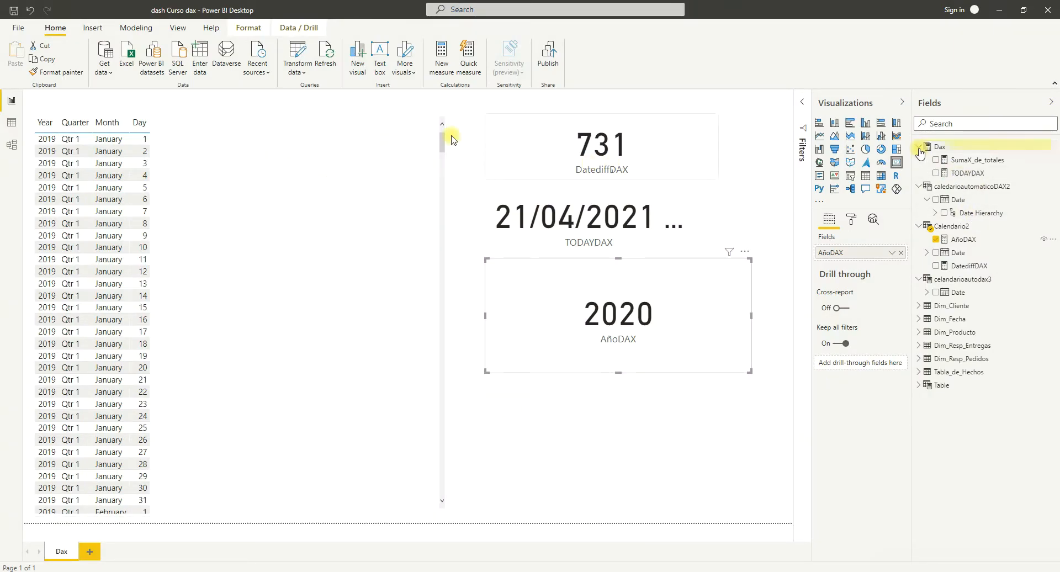
{"action": "left_click", "coordinate": [132, 28]}
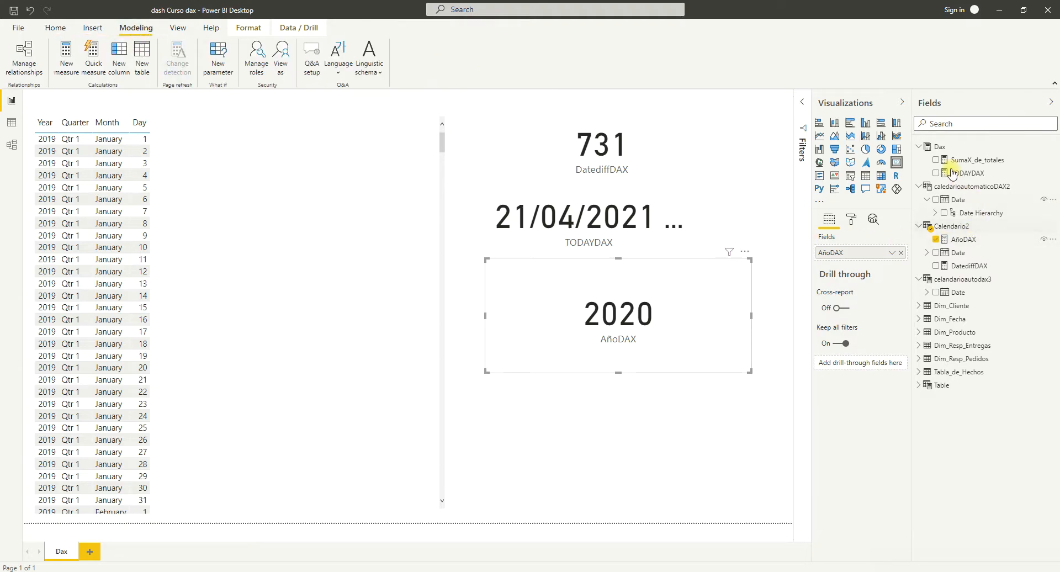
{"action": "left_click", "coordinate": [947, 148]}
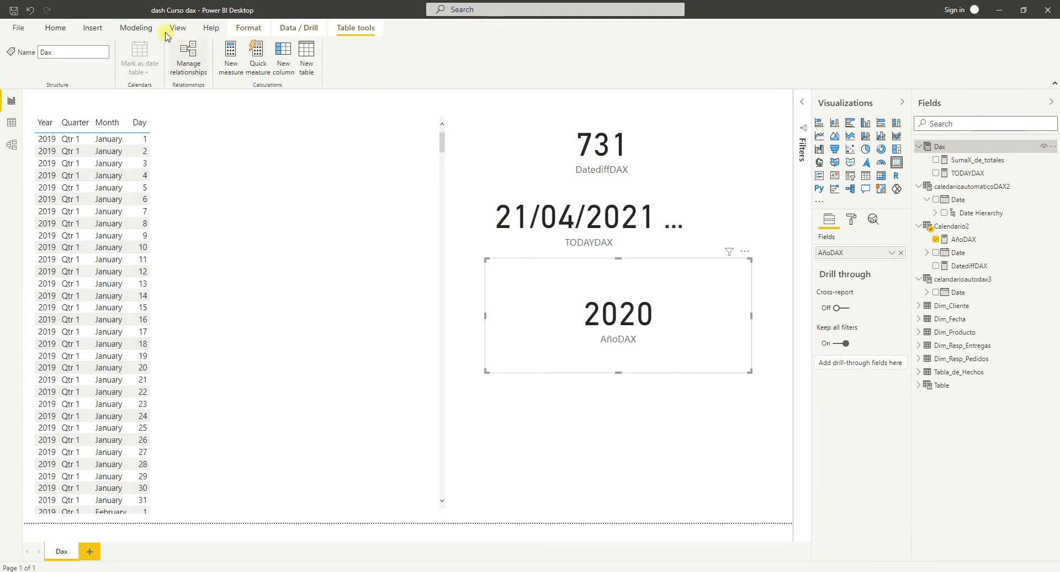
{"action": "left_click", "coordinate": [136, 28]}
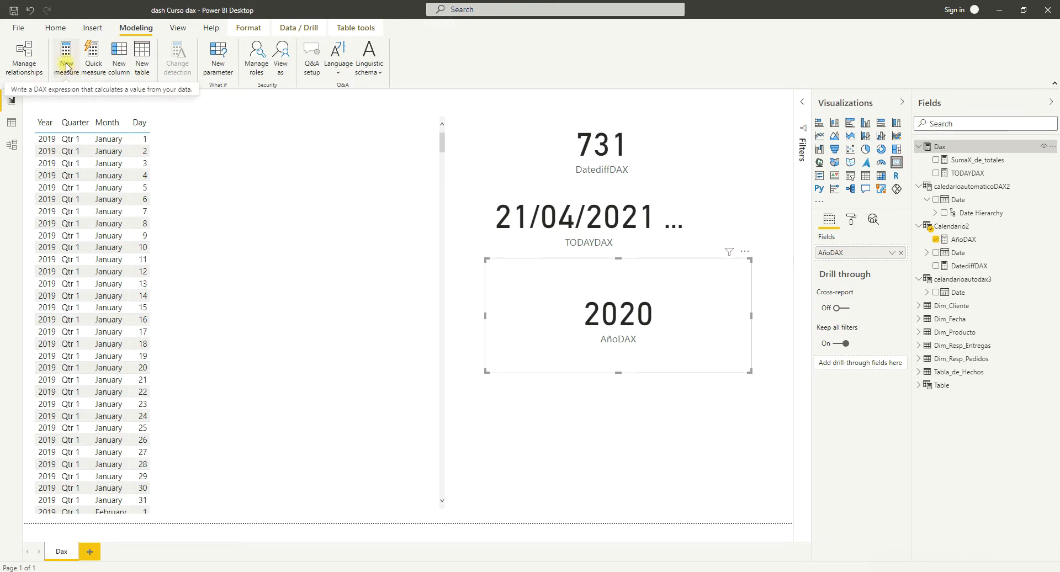
{"action": "left_click", "coordinate": [142, 74]}
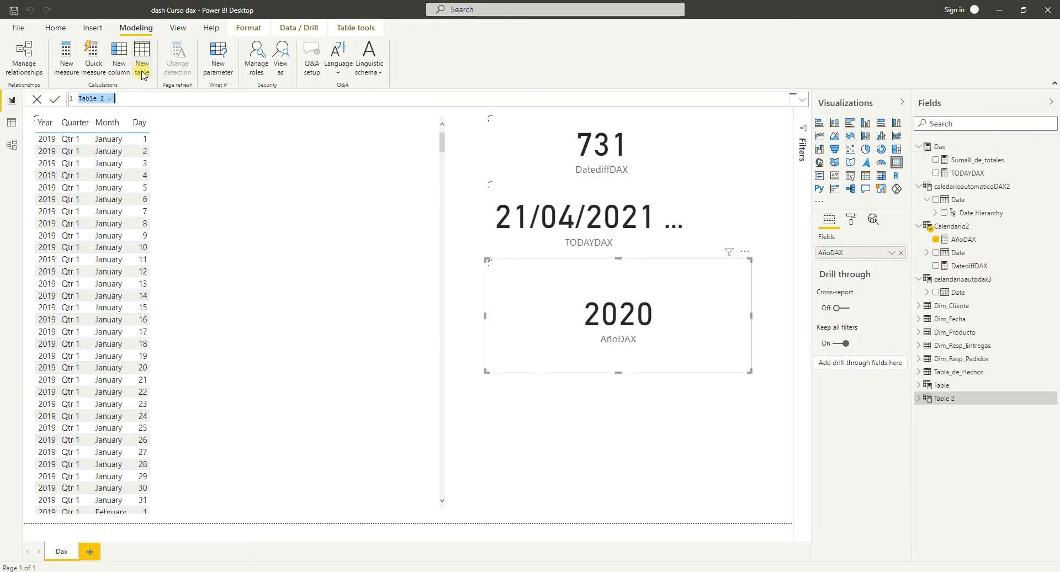
{"action": "left_click", "coordinate": [103, 98]}
{"action": "key", "text": "BackSpace"}
{"action": "key", "text": "BackSpace"}
{"action": "key", "text": "BackSpace"}
{"action": "key", "text": "BackSpace"}
{"action": "key", "text": "BackSpace"}
{"action": "key", "text": "BackSpace"}
{"action": "key", "text": "BackSpace"}
{"action": "type", "text": "FiltroDAX1 = "}
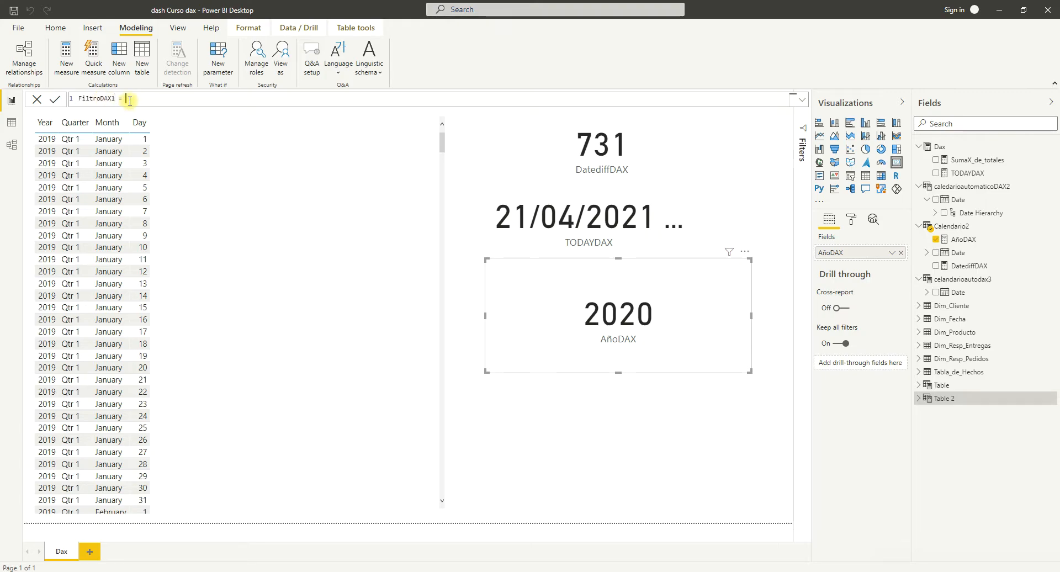
{"action": "type", "text": "fi"}
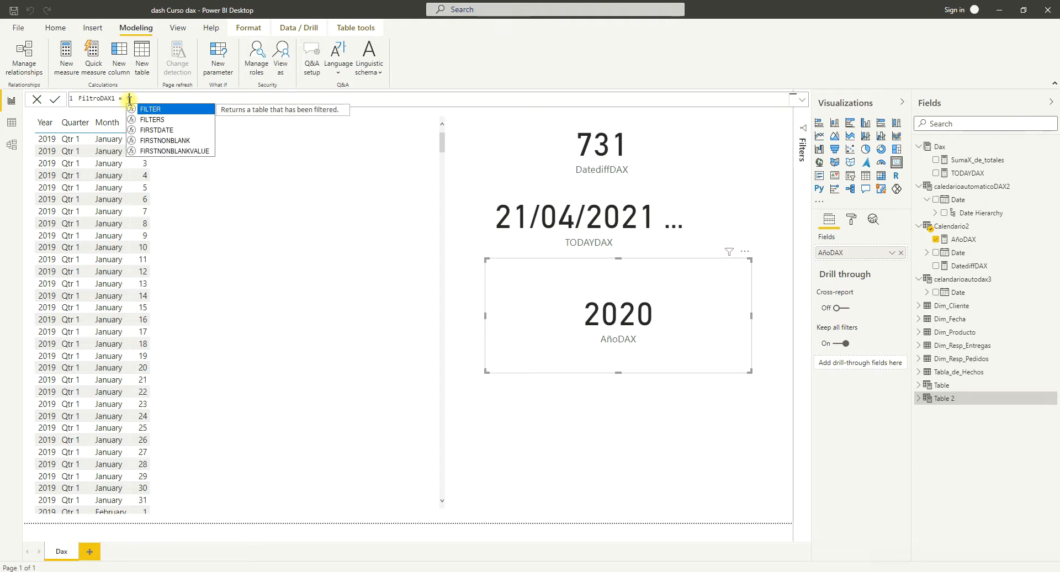
Begin the FiltroDAX1 formula with the FILTER function, using Tabla_de_Hechos as its table argument.
{"action": "key", "text": "Tab"}
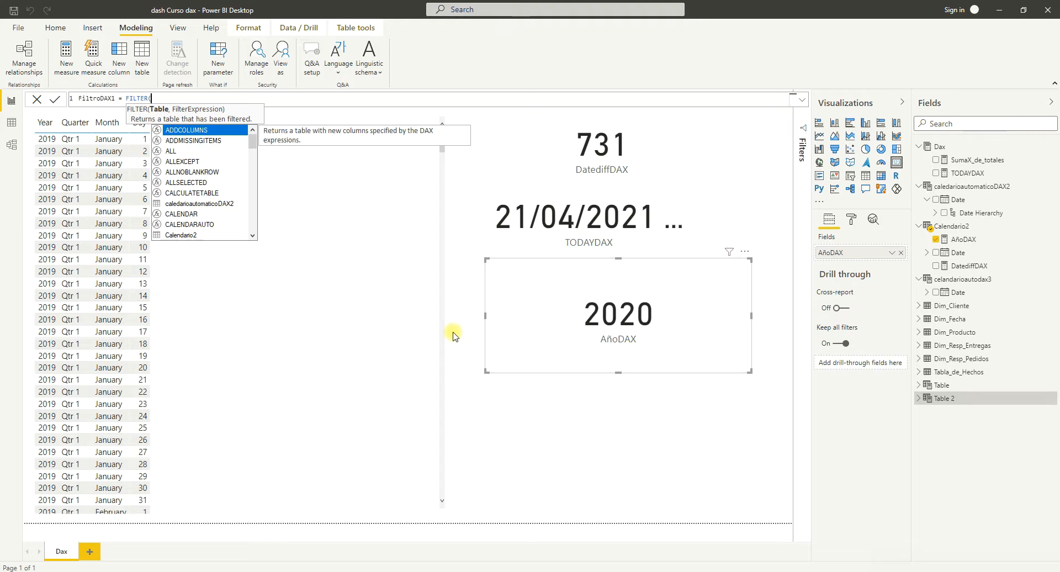
{"action": "type", "text": "ta"}
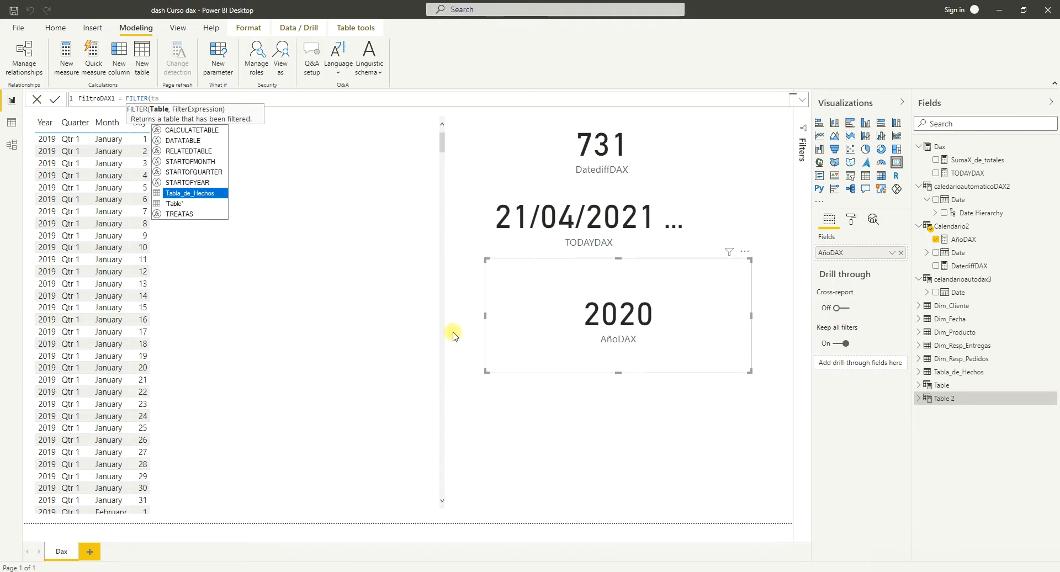
{"action": "key", "text": "Tab"}
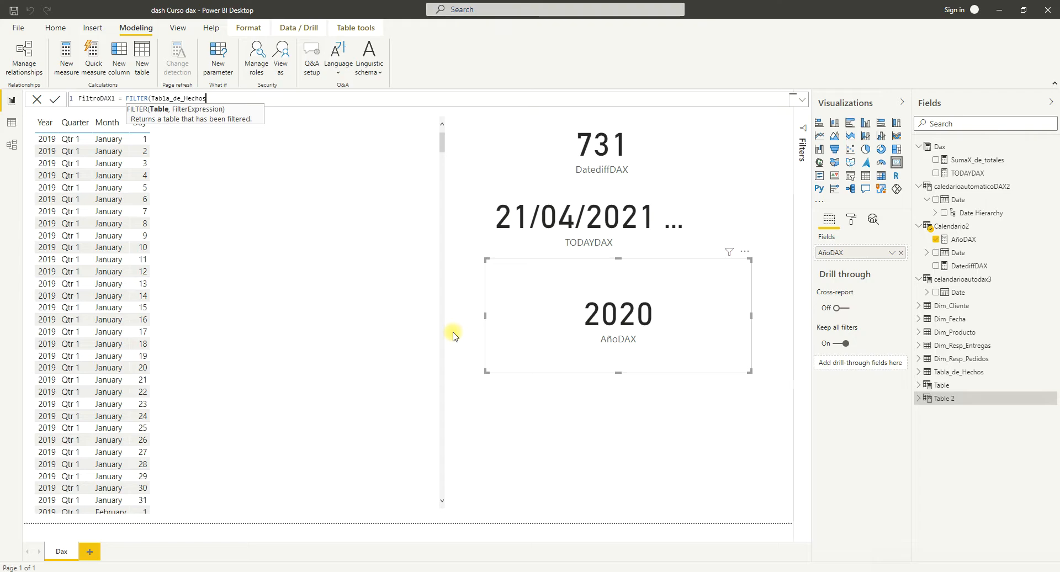
{"action": "type", "text": ","}
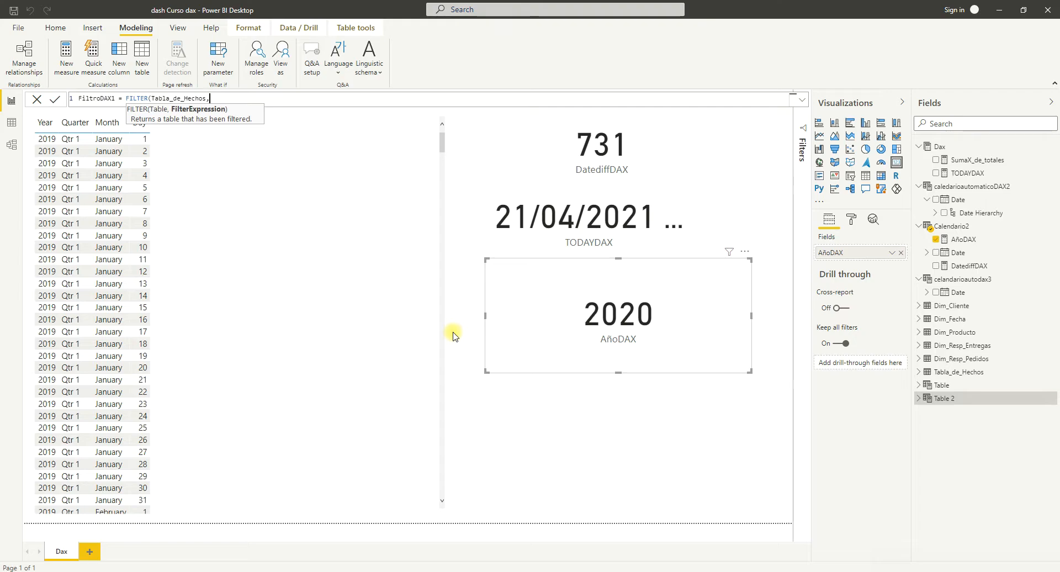
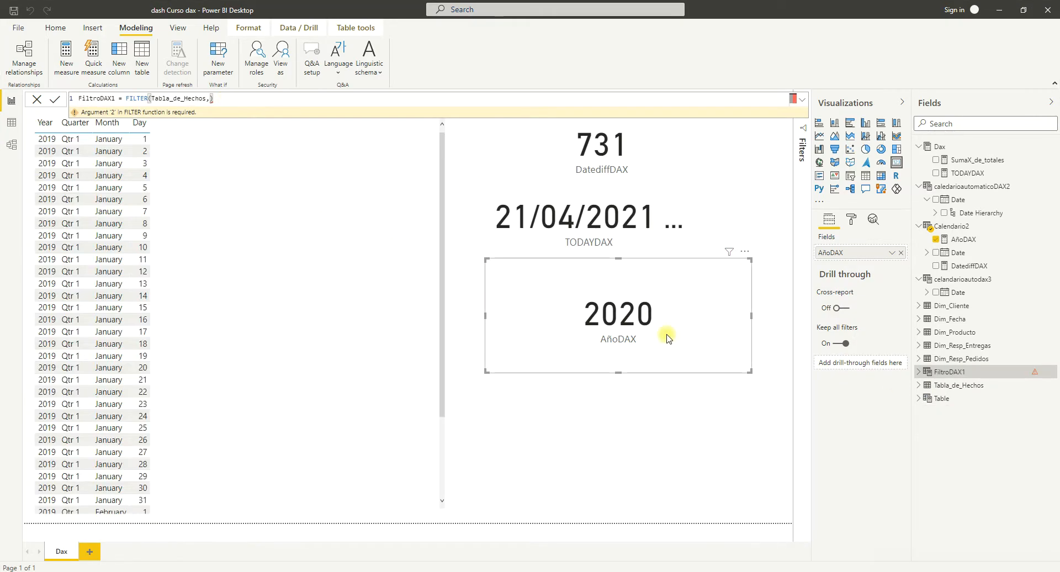
List the fields of Tabla_de_Hechos and display its rows in the data view.
{"action": "left_click", "coordinate": [919, 386]}
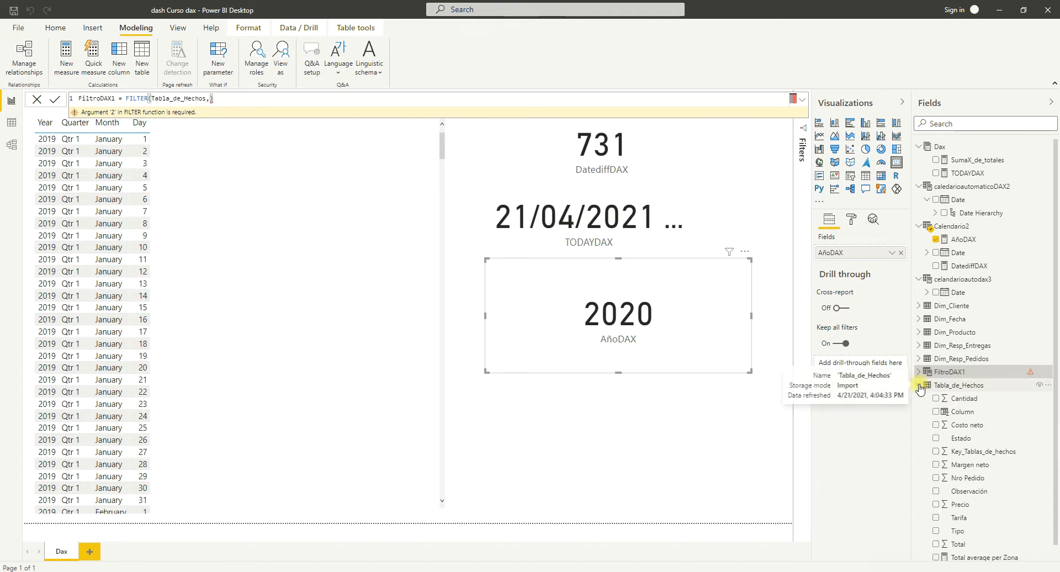
{"action": "scroll", "coordinate": [1009, 426], "scroll_direction": "down", "scroll_amount": 1}
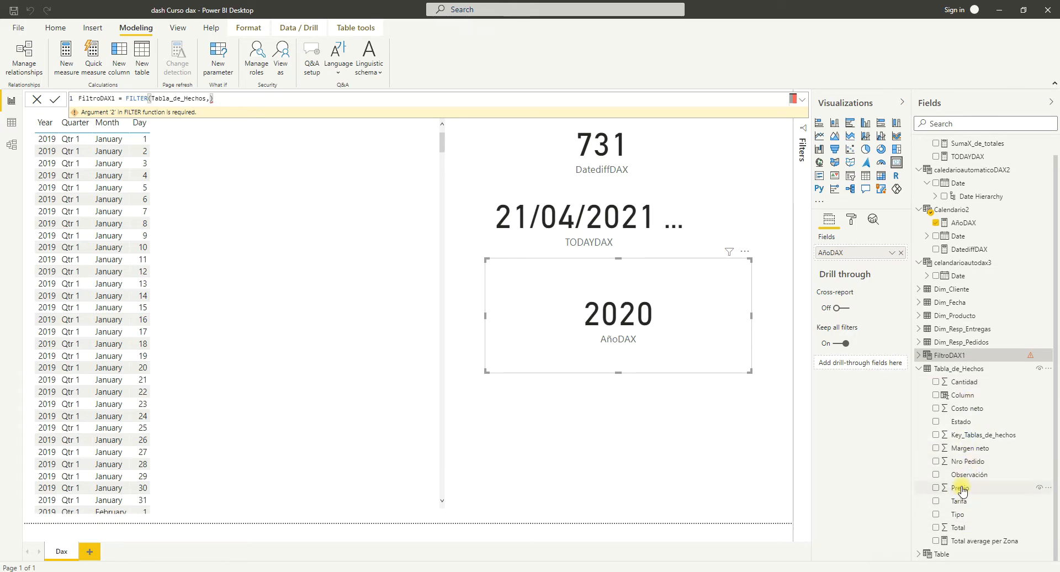
{"action": "left_click", "coordinate": [18, 126]}
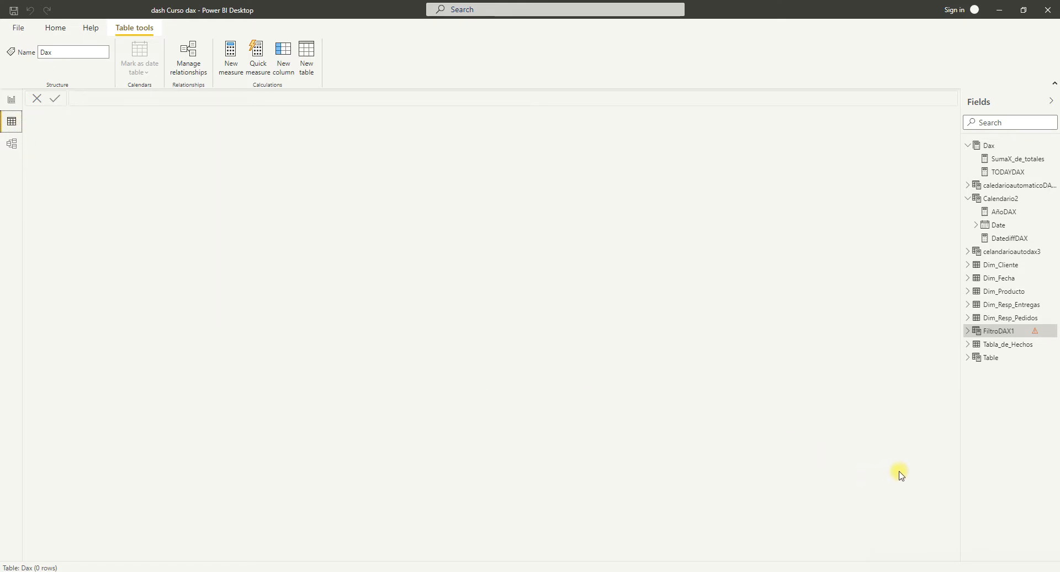
{"action": "left_click", "coordinate": [1008, 343]}
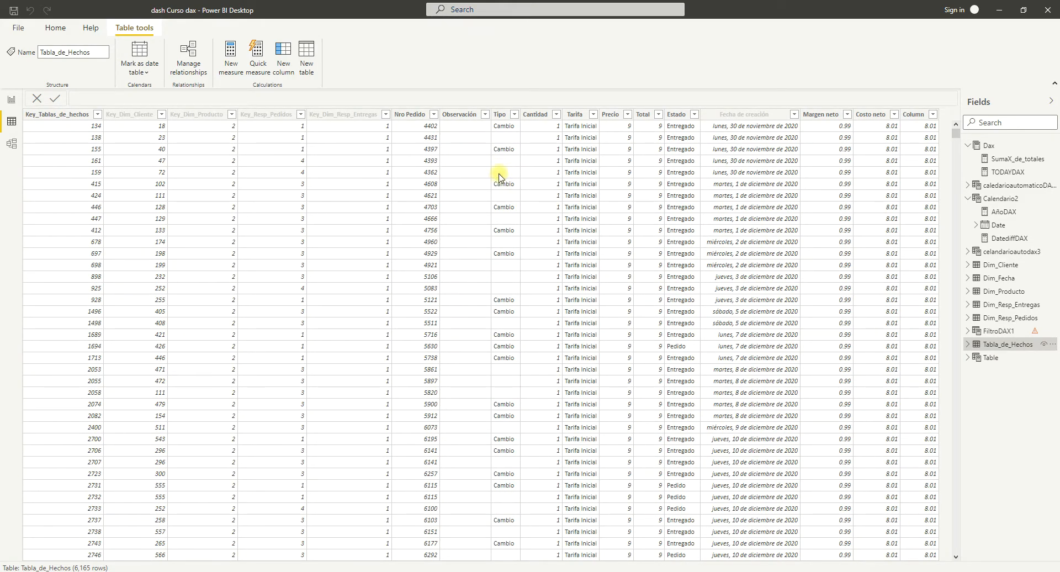
Check the distinct values of the Tarifa and Estado columns in Tabla_de_Hechos through their filter lists.
{"action": "left_click", "coordinate": [594, 114]}
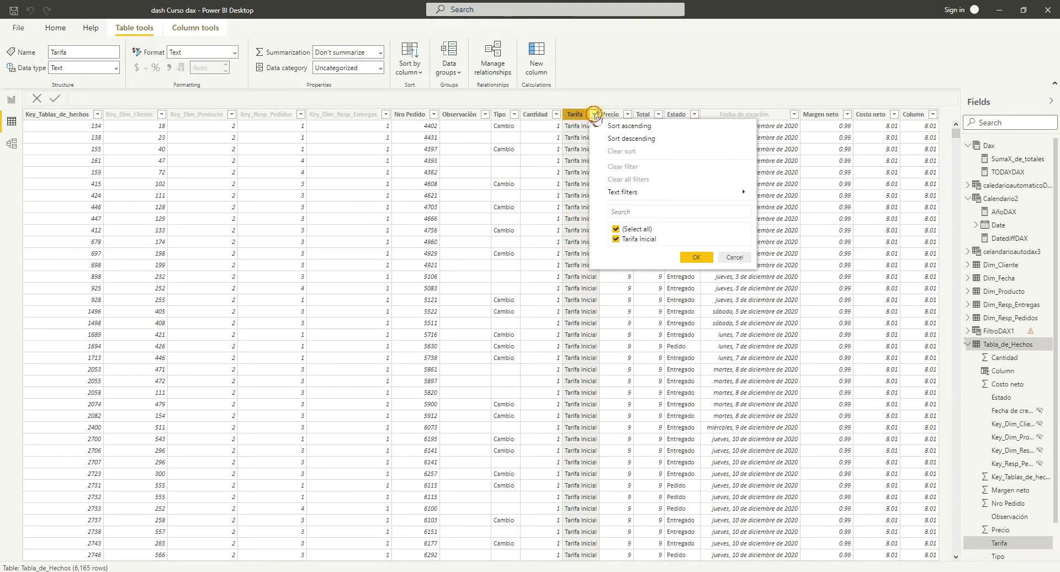
{"action": "left_click", "coordinate": [594, 114]}
{"action": "left_click", "coordinate": [593, 114]}
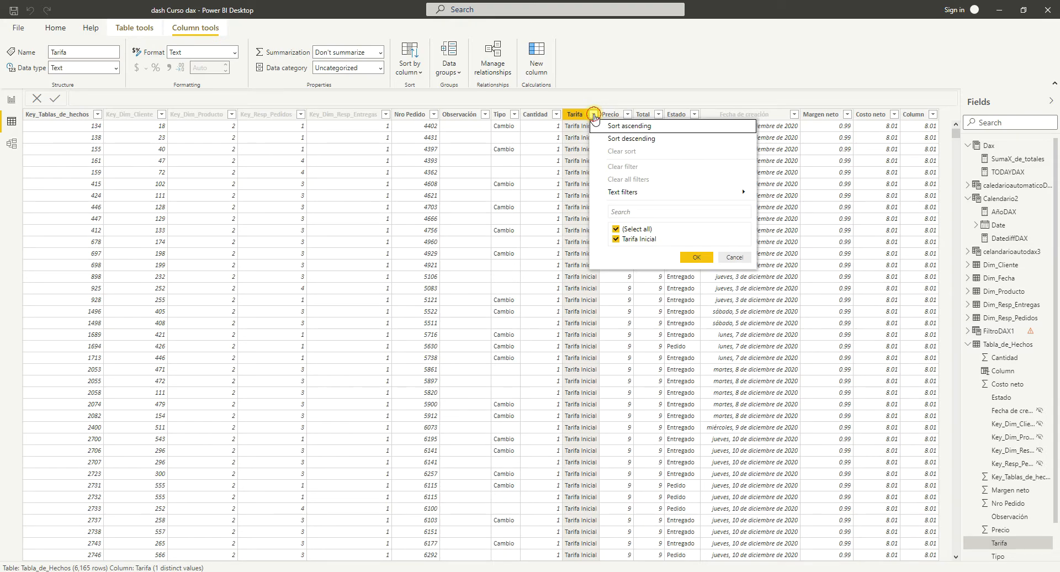
{"action": "left_click", "coordinate": [760, 347]}
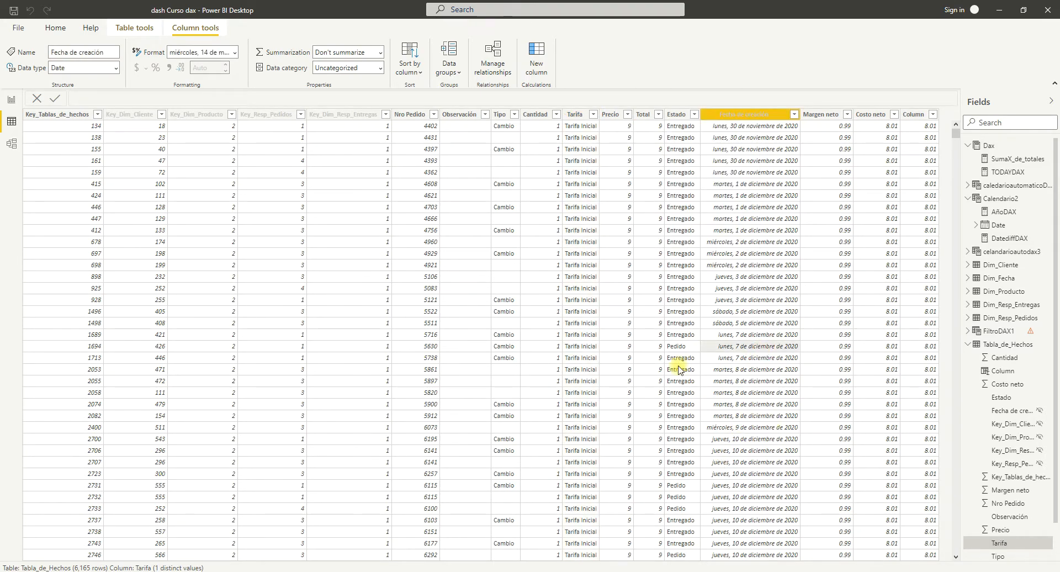
{"action": "left_click", "coordinate": [693, 118]}
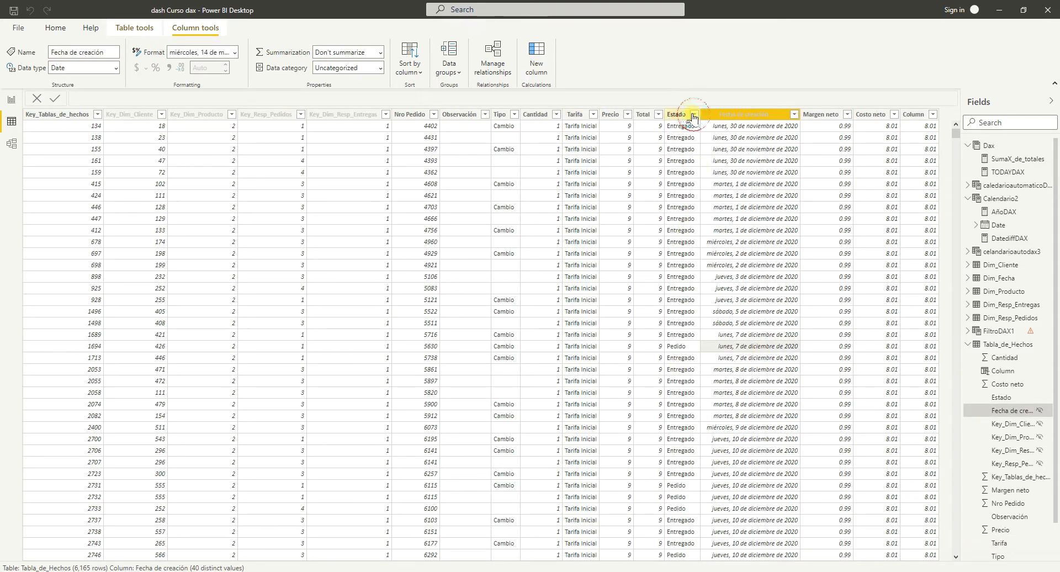
{"action": "left_click", "coordinate": [694, 116]}
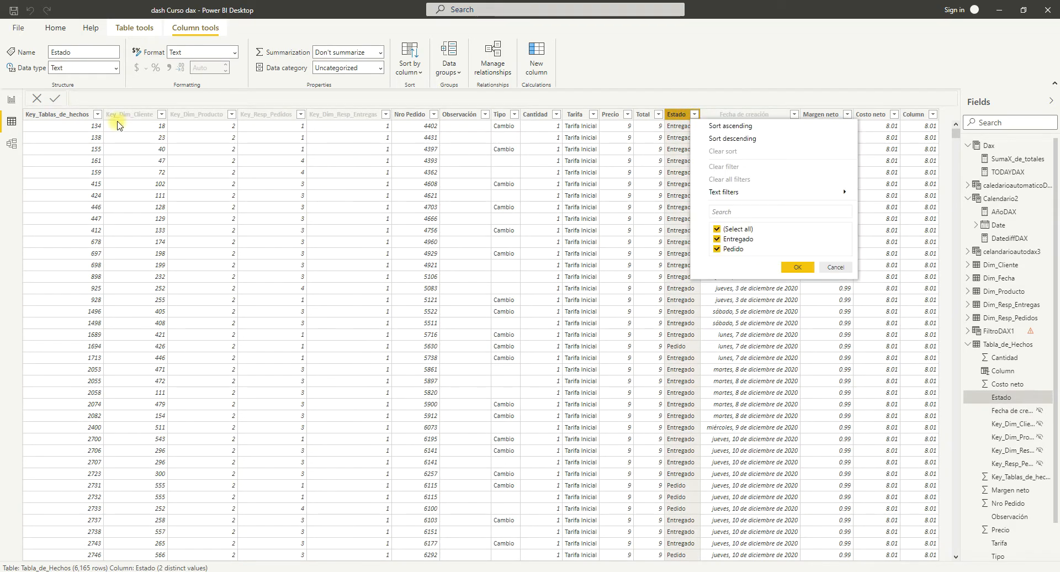
Return to the report view and add the column Tabla_de_Hechos[Estado] as the start of FILTER's second argument in the FiltroDAX1 formula.
{"action": "left_click", "coordinate": [16, 102]}
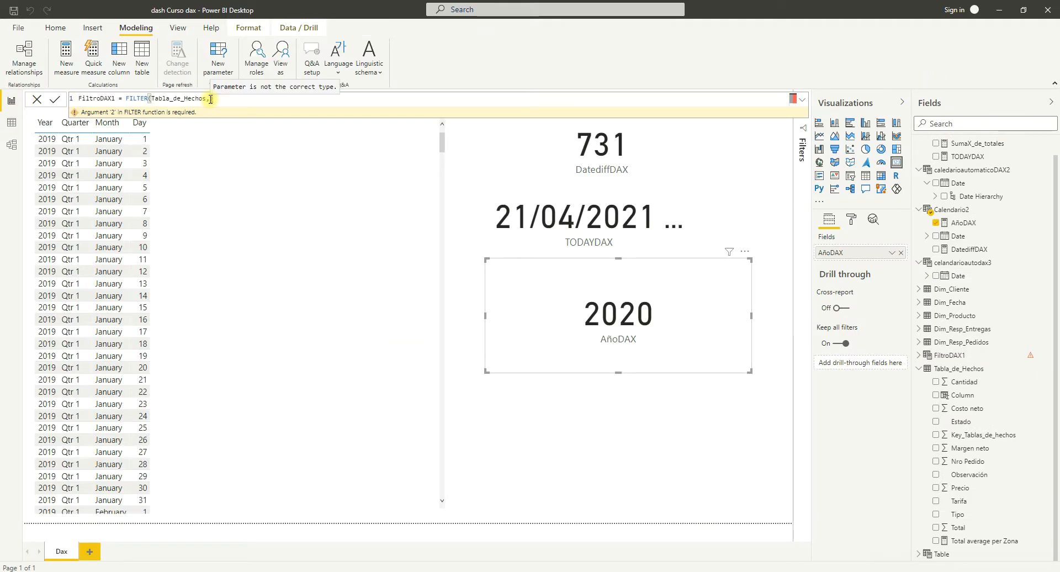
{"action": "type", "text": "Ta"}
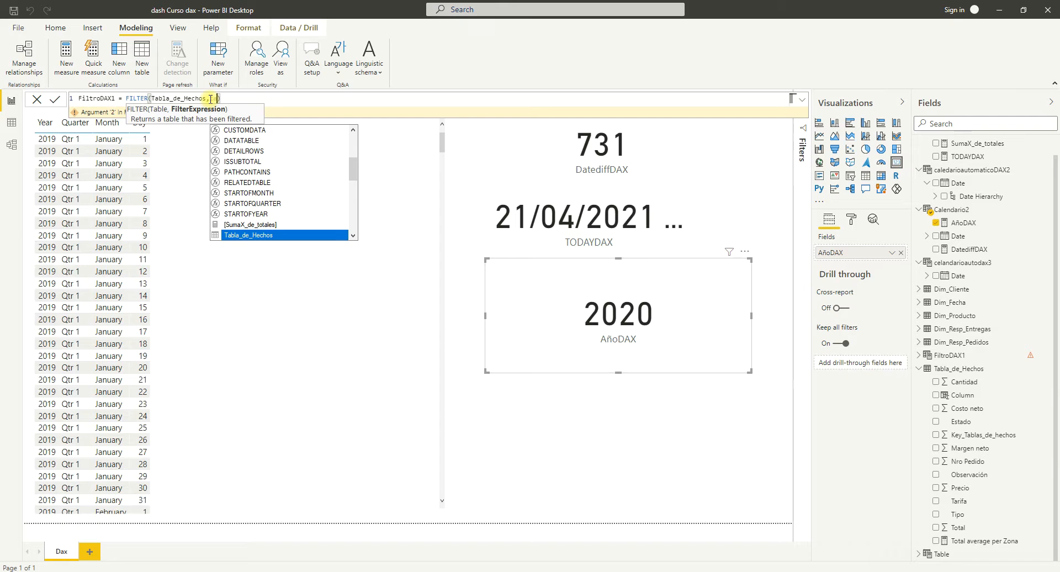
{"action": "left_click", "coordinate": [353, 234]}
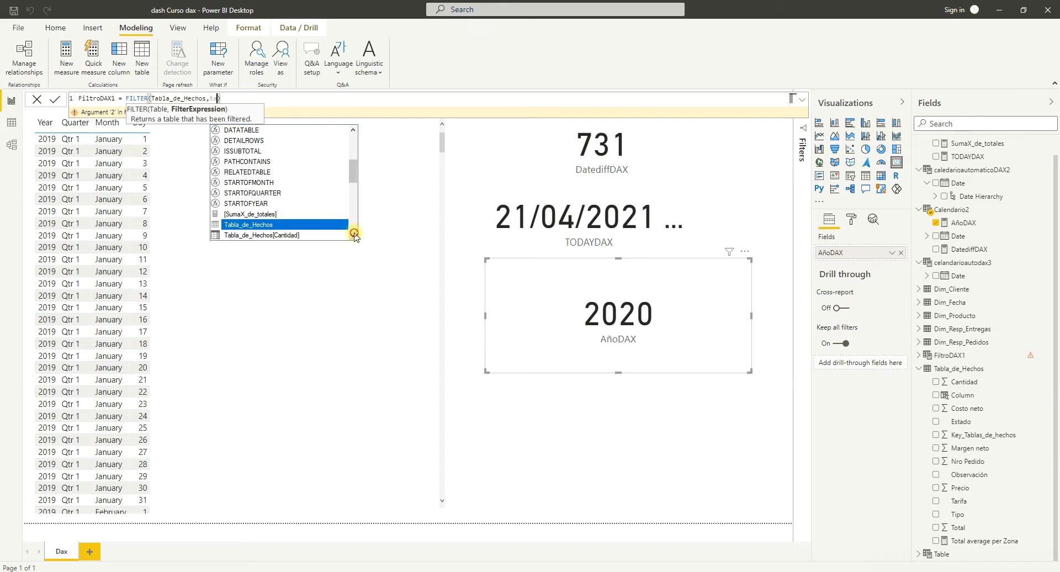
{"action": "left_click", "coordinate": [353, 235]}
{"action": "left_click", "coordinate": [353, 234]}
{"action": "left_click", "coordinate": [353, 235]}
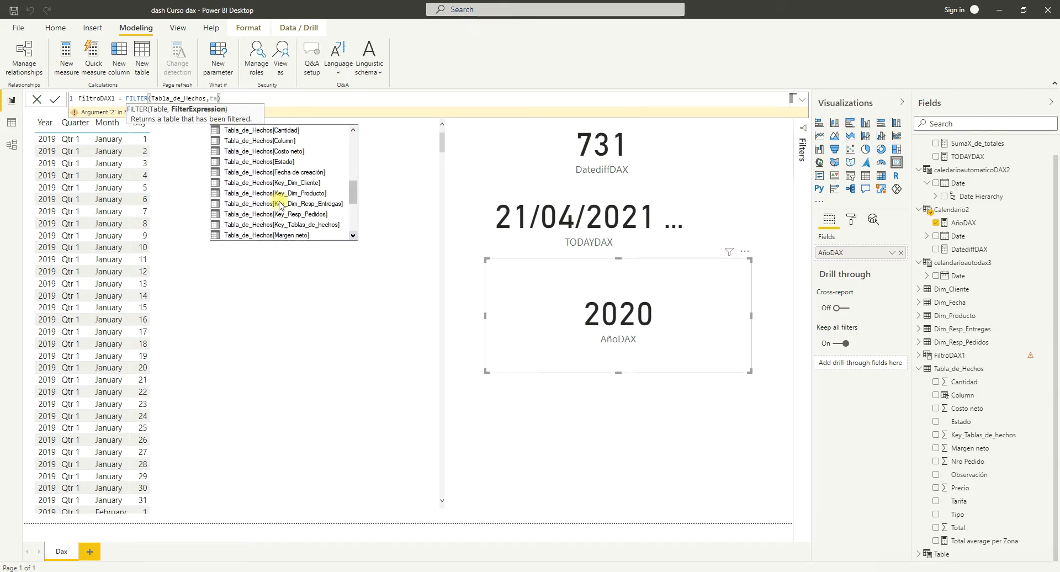
{"action": "left_click", "coordinate": [279, 162]}
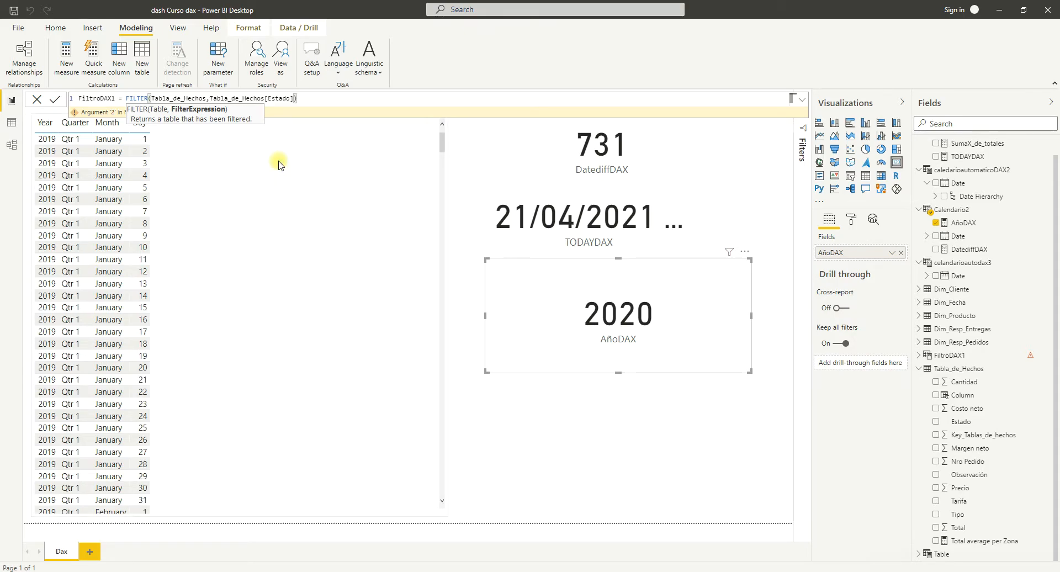
Complete the FiltroDAX1 filter condition so Estado equals "entregado", close the function and commit the formula.
{"action": "type", "text": "=\"entregado\""}
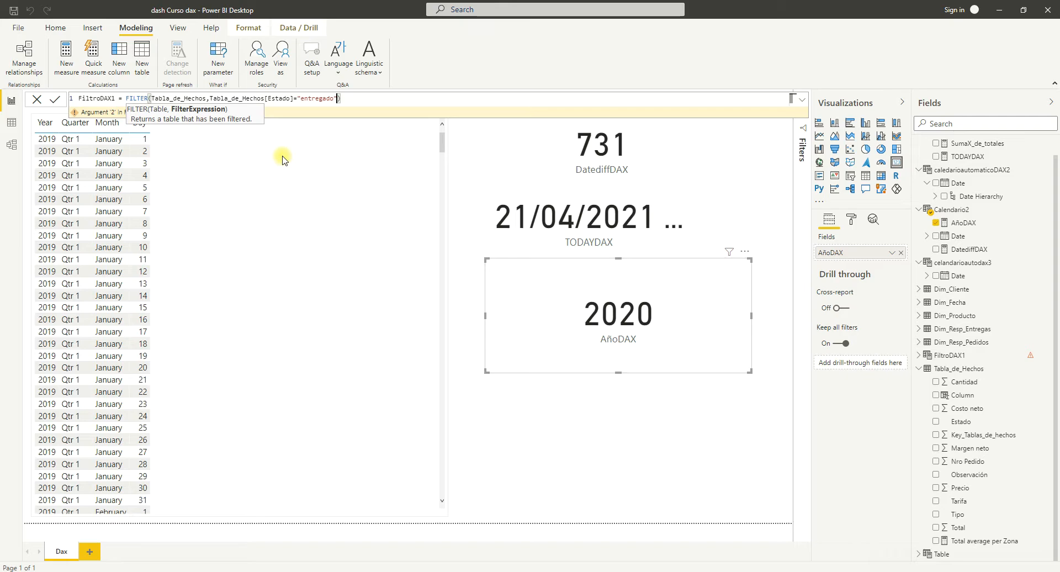
{"action": "type", "text": ")"}
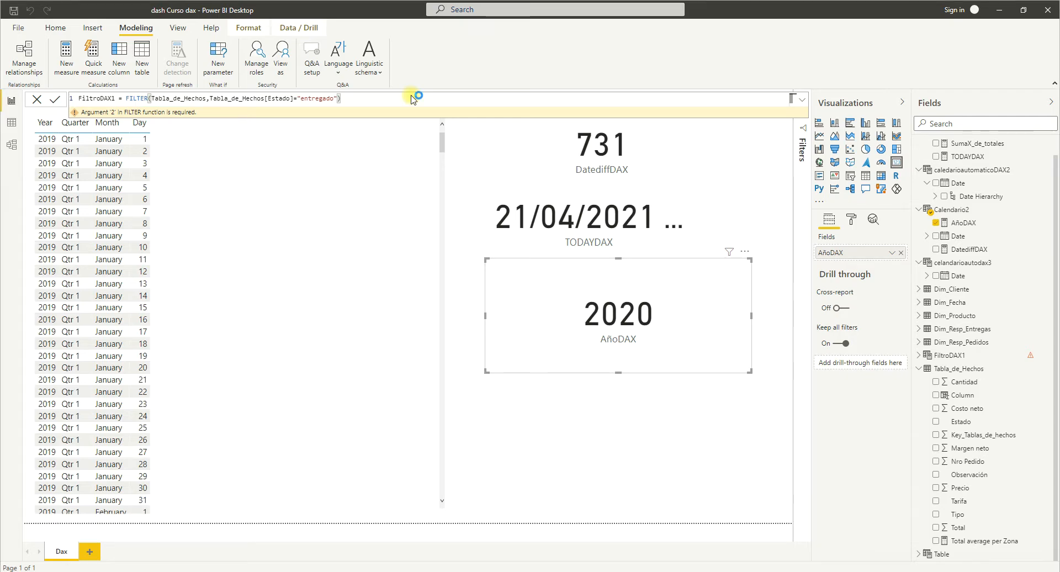
{"action": "key", "text": "Return"}
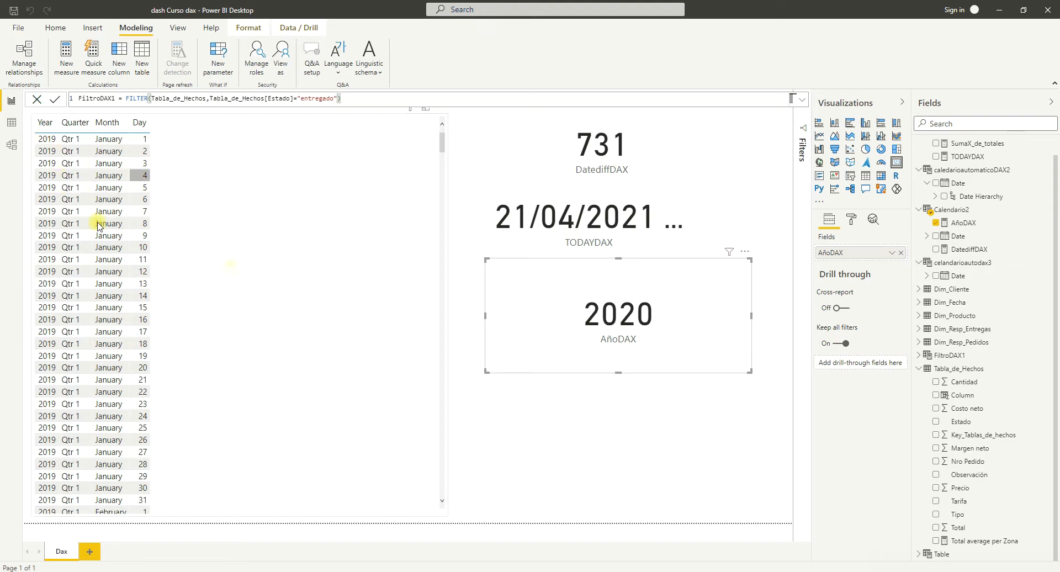
Remove AñoDAX from the lower card and the Date field from the table visual, leaving both visuals empty.
{"action": "left_click", "coordinate": [902, 254]}
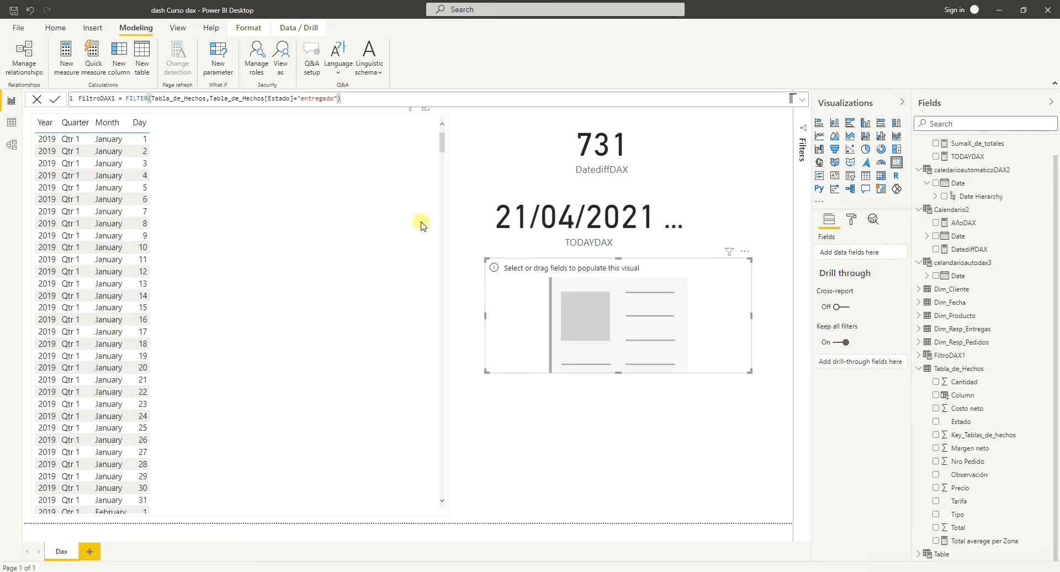
{"action": "left_click", "coordinate": [254, 206]}
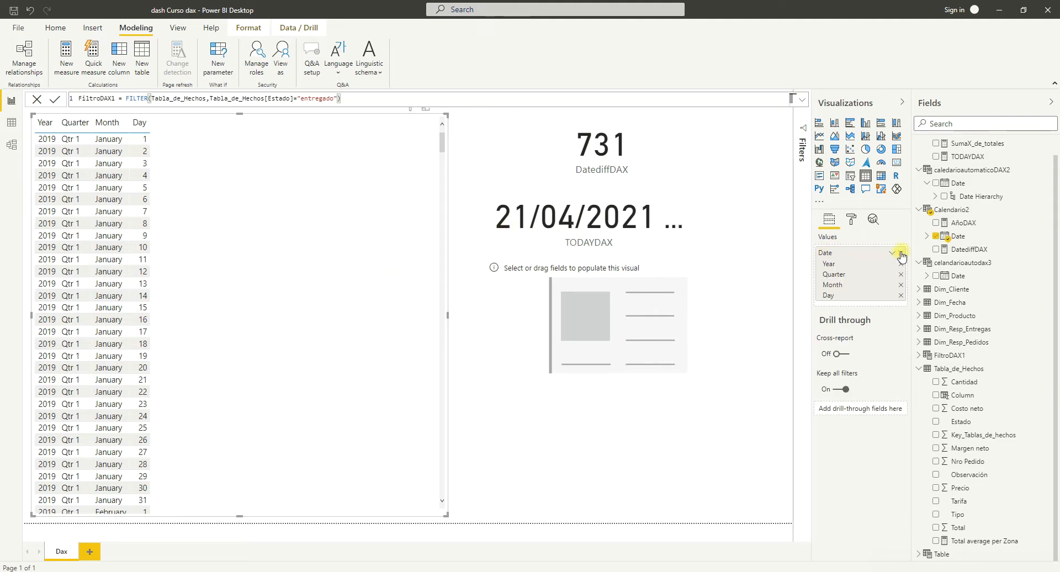
{"action": "left_click", "coordinate": [901, 253]}
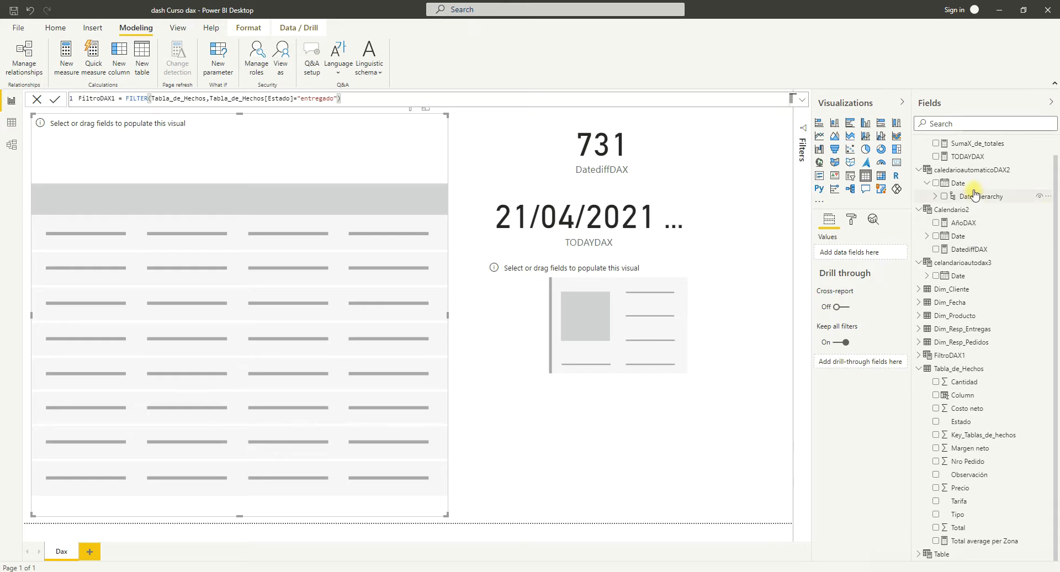
Expand the fields of FiltroDAX1, examine its filtered rows in the data view and return to the report view.
{"action": "scroll", "coordinate": [977, 182], "scroll_direction": "up", "scroll_amount": 1}
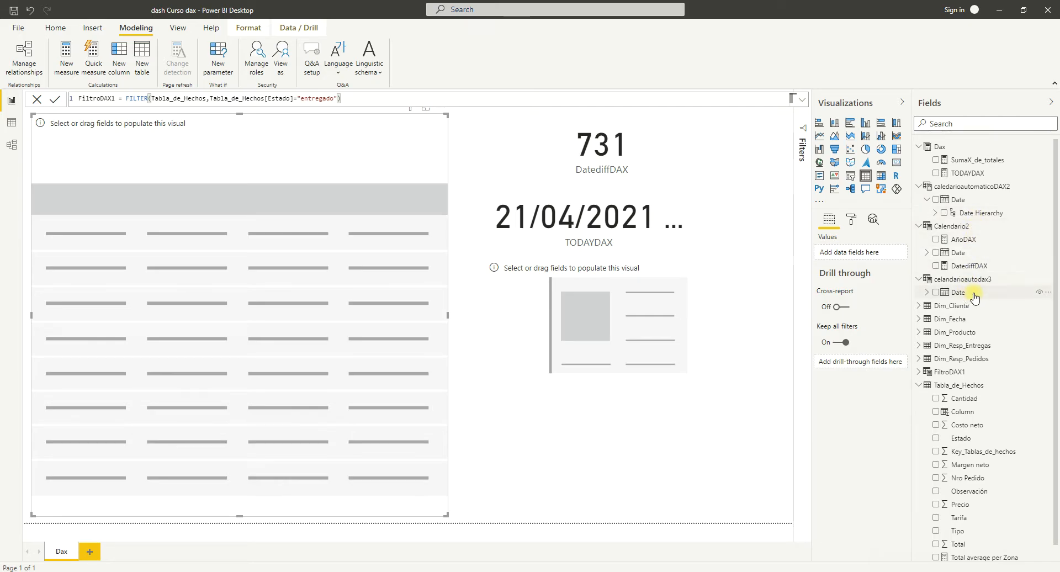
{"action": "left_click", "coordinate": [942, 375]}
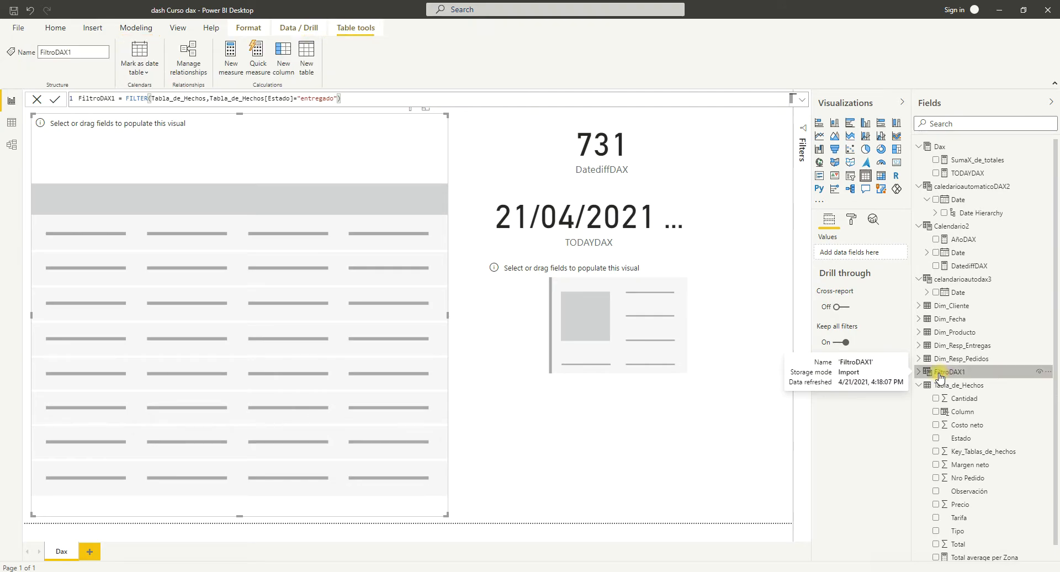
{"action": "left_click", "coordinate": [944, 375]}
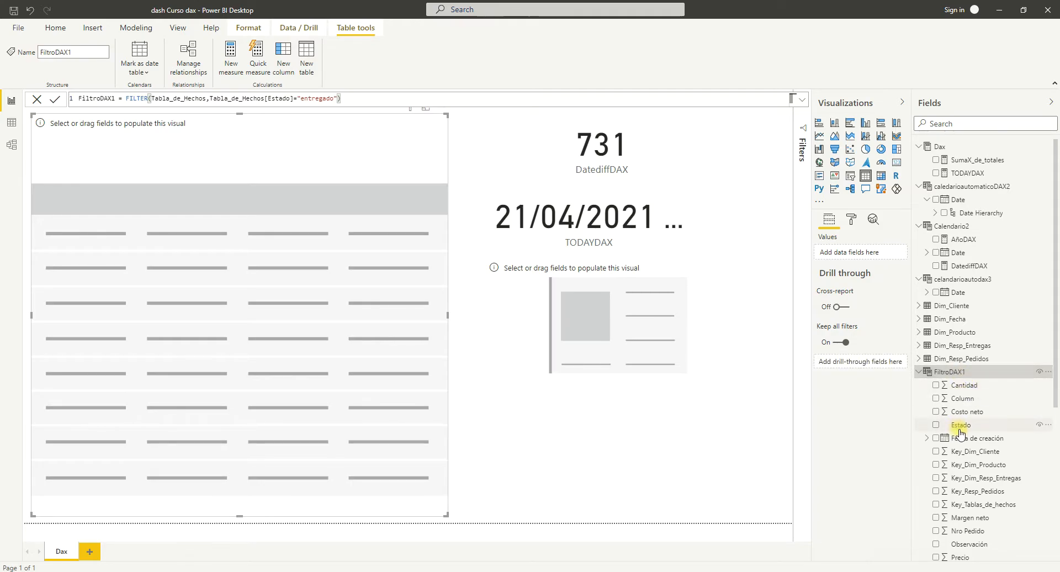
{"action": "scroll", "coordinate": [957, 411], "scroll_direction": "down", "scroll_amount": 5}
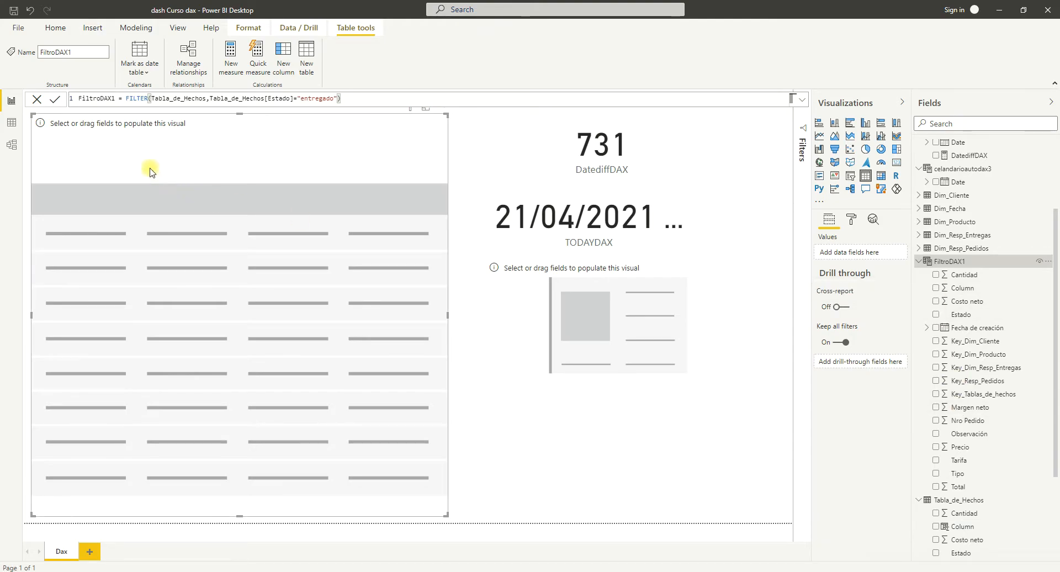
{"action": "left_click", "coordinate": [16, 126]}
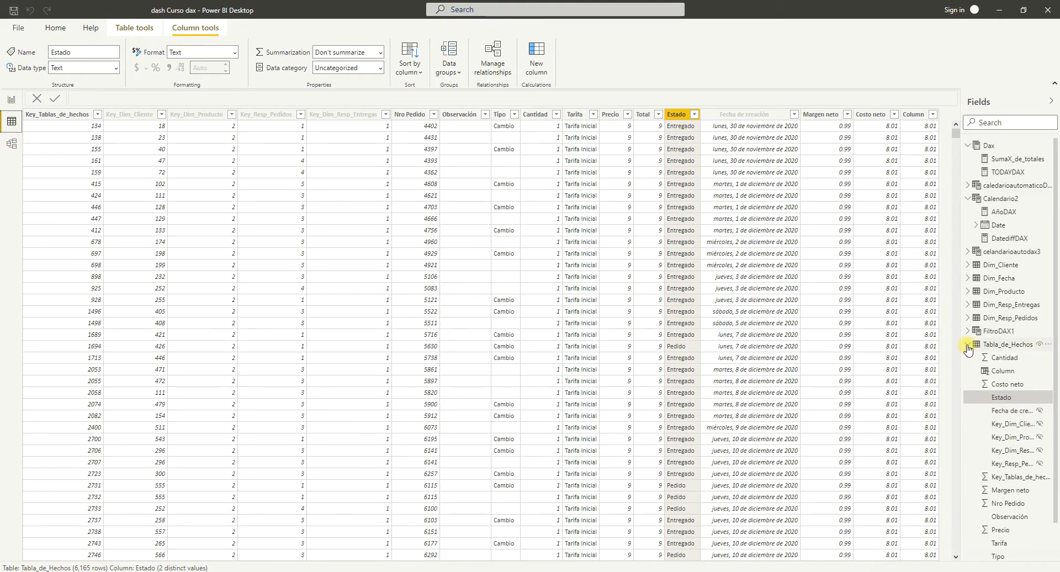
{"action": "left_click", "coordinate": [996, 332]}
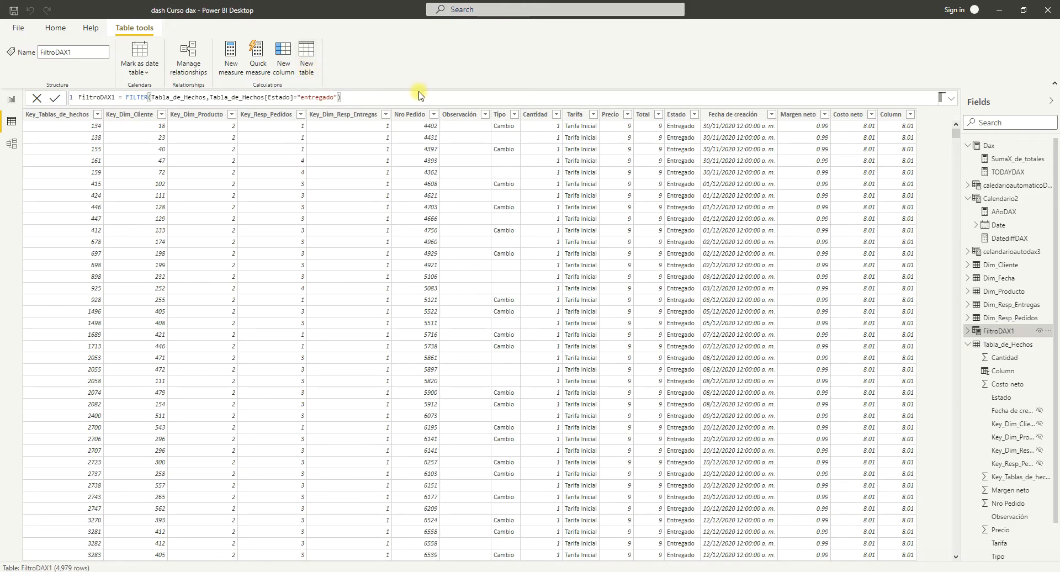
{"action": "left_click", "coordinate": [16, 104]}
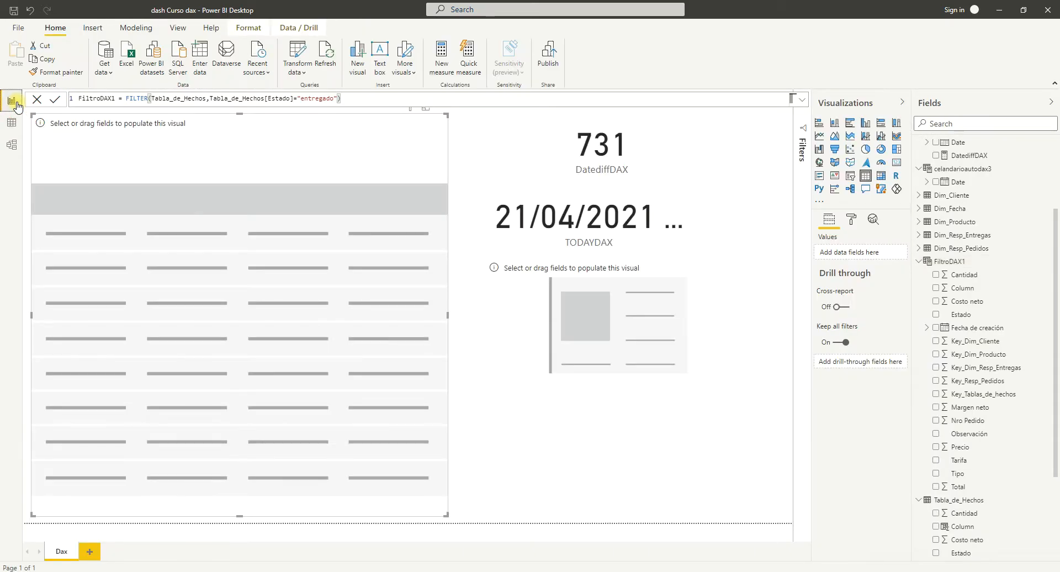
{"action": "left_click", "coordinate": [12, 122]}
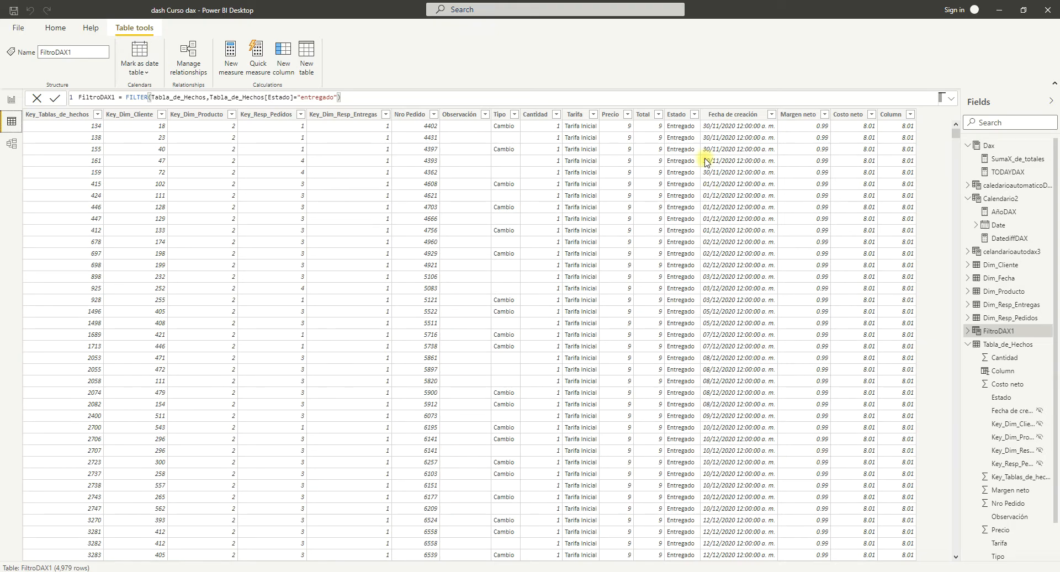
{"action": "left_click", "coordinate": [12, 101]}
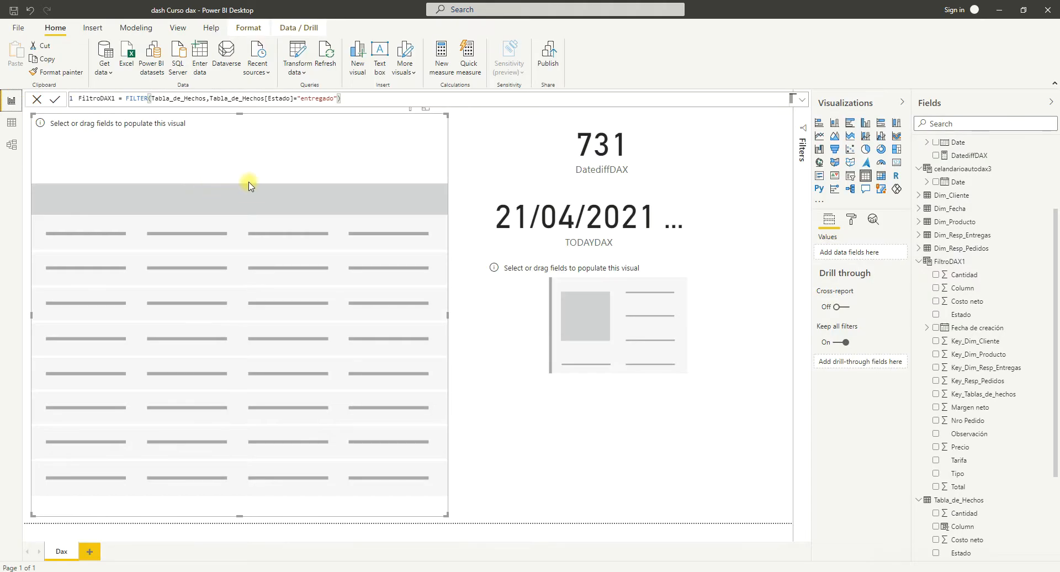
Create a new measure and name it SumamargennetoDAX.
{"action": "left_click", "coordinate": [135, 29]}
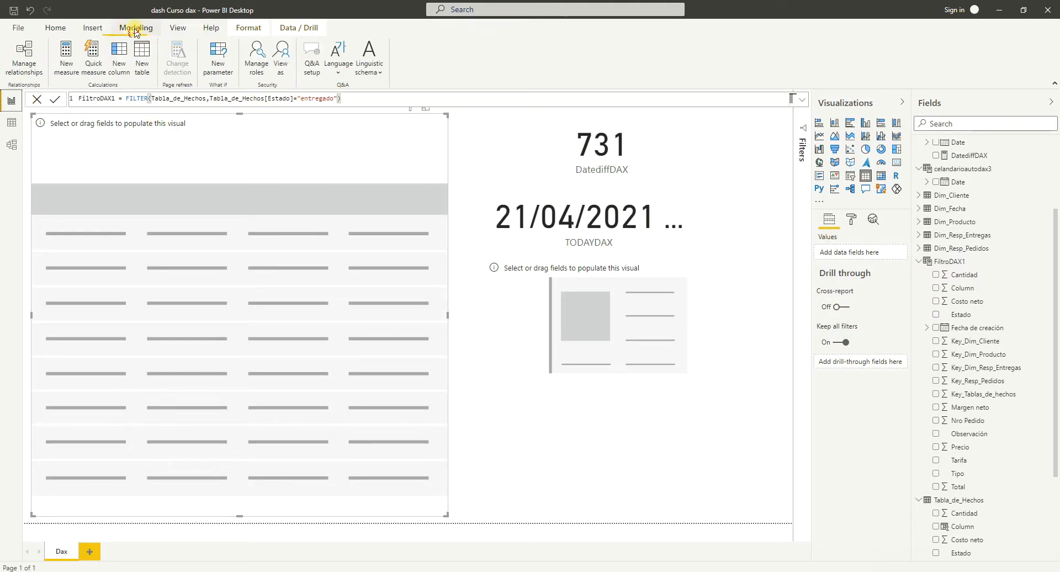
{"action": "left_click", "coordinate": [67, 71]}
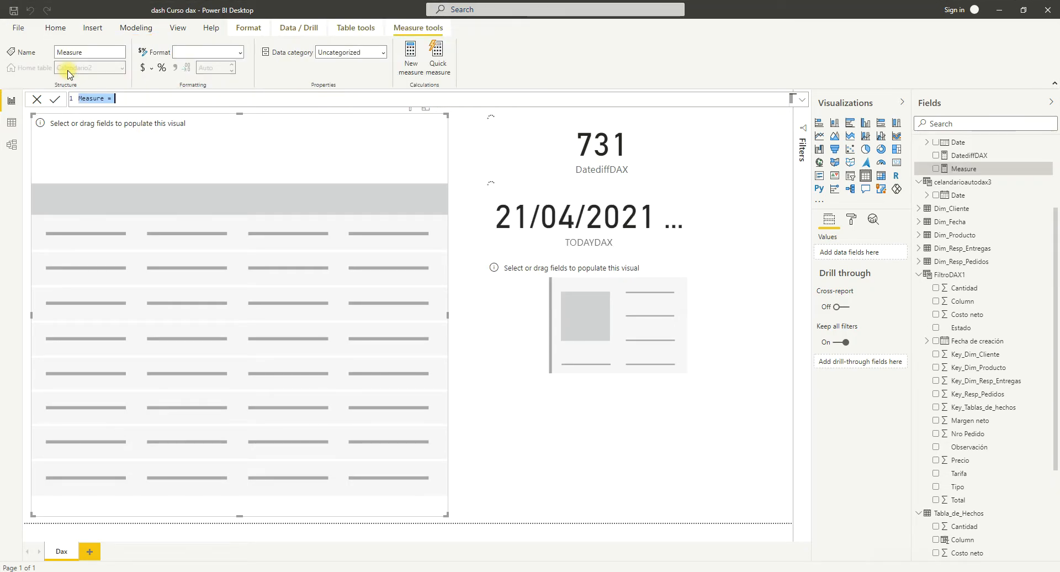
{"action": "left_click", "coordinate": [116, 98]}
{"action": "double_click", "coordinate": [103, 98]}
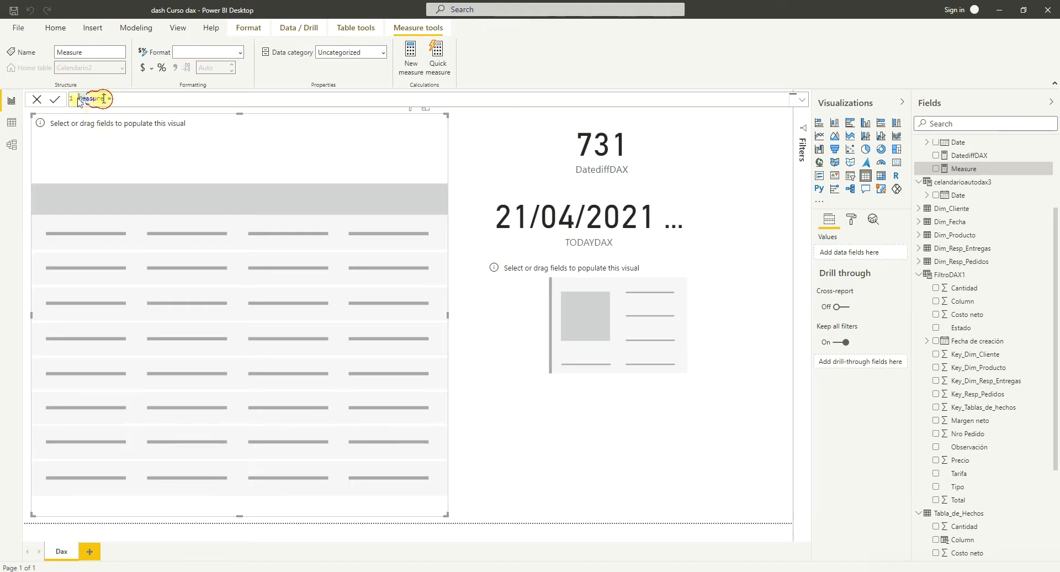
{"action": "key", "text": "BackSpace"}
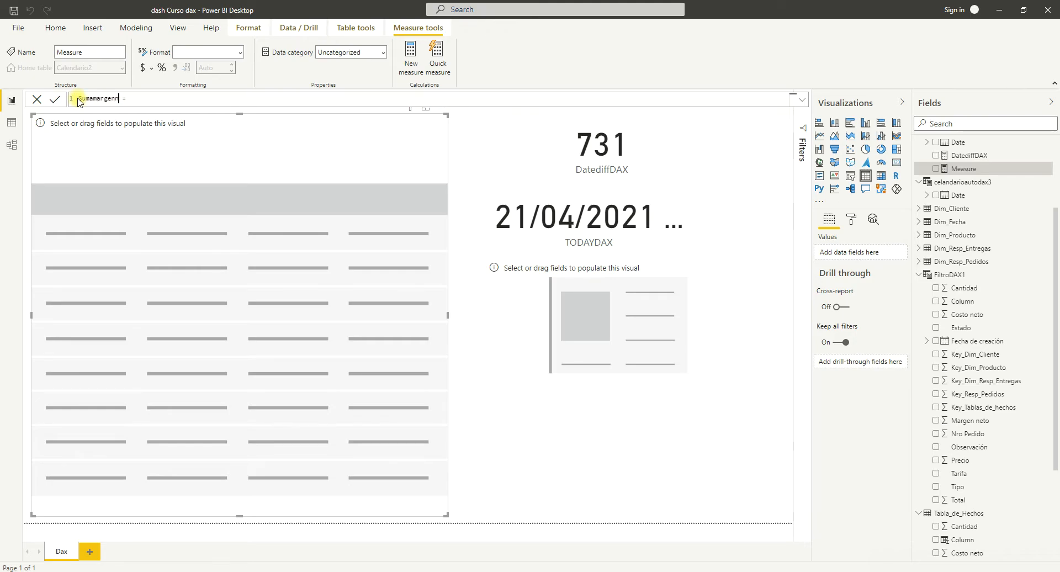
{"action": "left_click", "coordinate": [141, 101]}
Define the SumamargennetoDAX measure as the SUM of FiltroDAX1[Margen neto] and commit the formula.
{"action": "left_click", "coordinate": [153, 98]}
{"action": "type", "text": "S"}
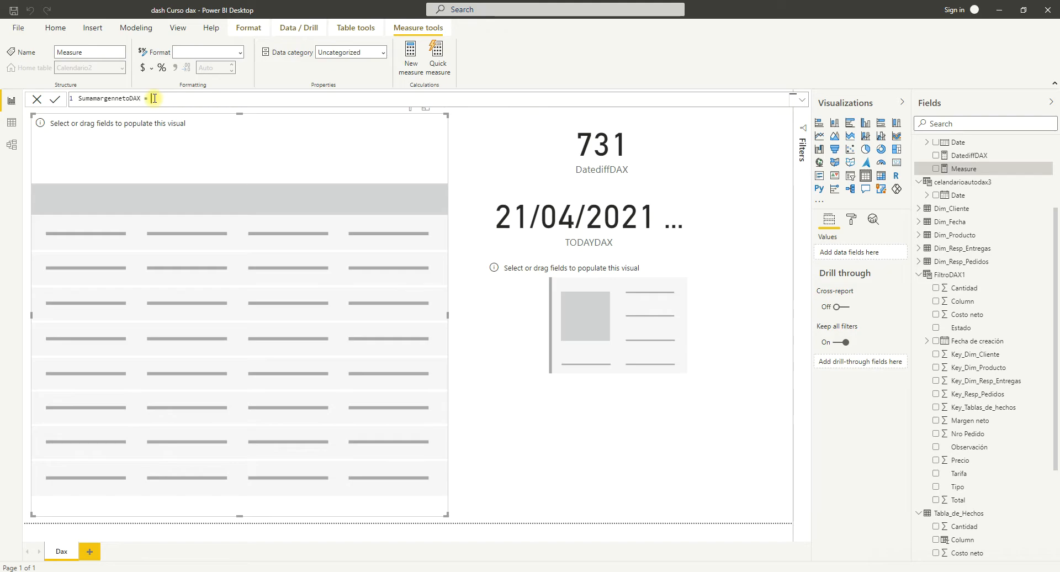
{"action": "type", "text": "um"}
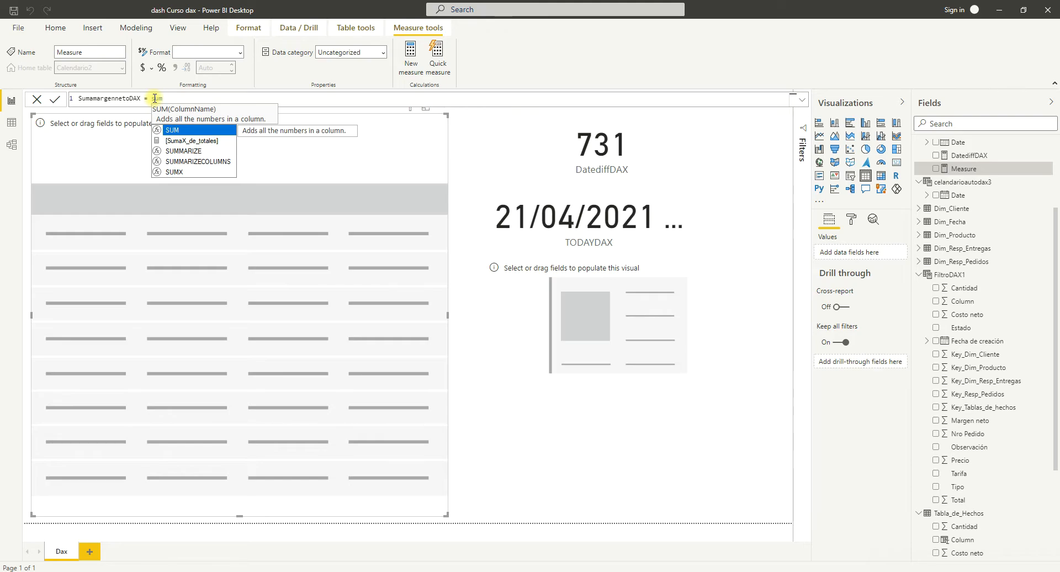
{"action": "key", "text": "Tab"}
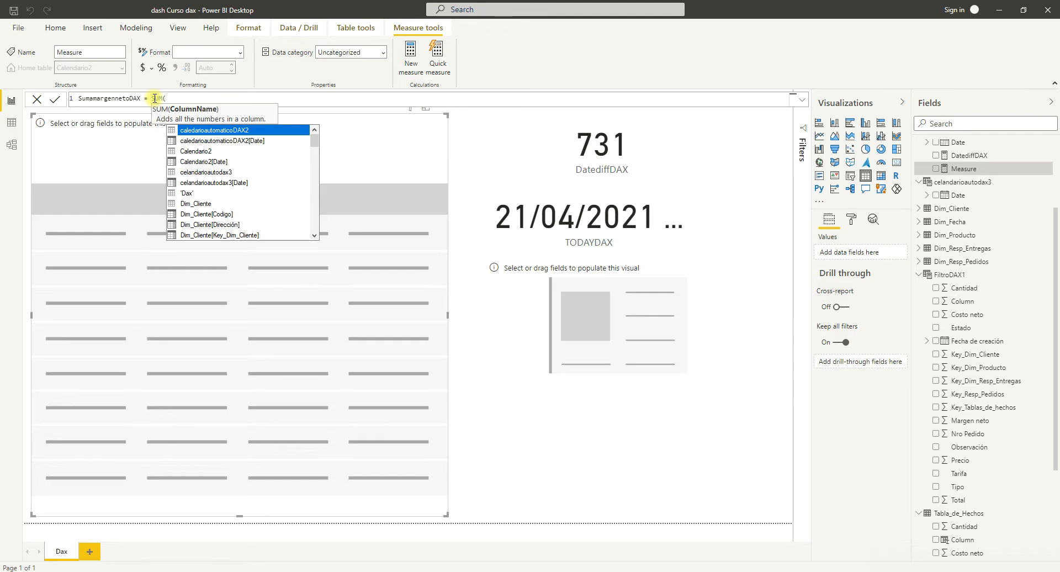
{"action": "scroll", "coordinate": [243, 174], "scroll_direction": "down", "scroll_amount": 4}
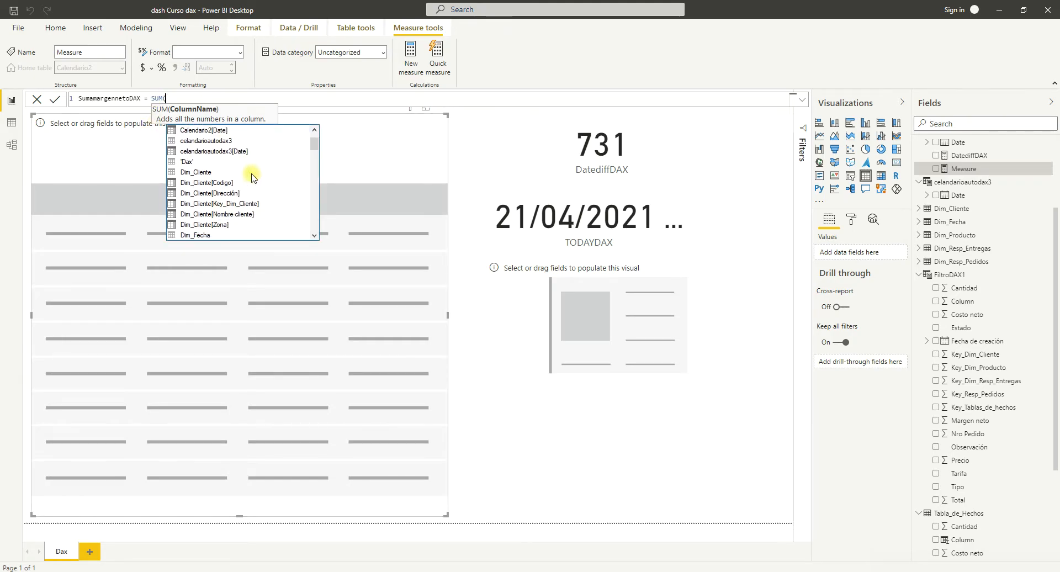
{"action": "scroll", "coordinate": [251, 177], "scroll_direction": "down", "scroll_amount": 6}
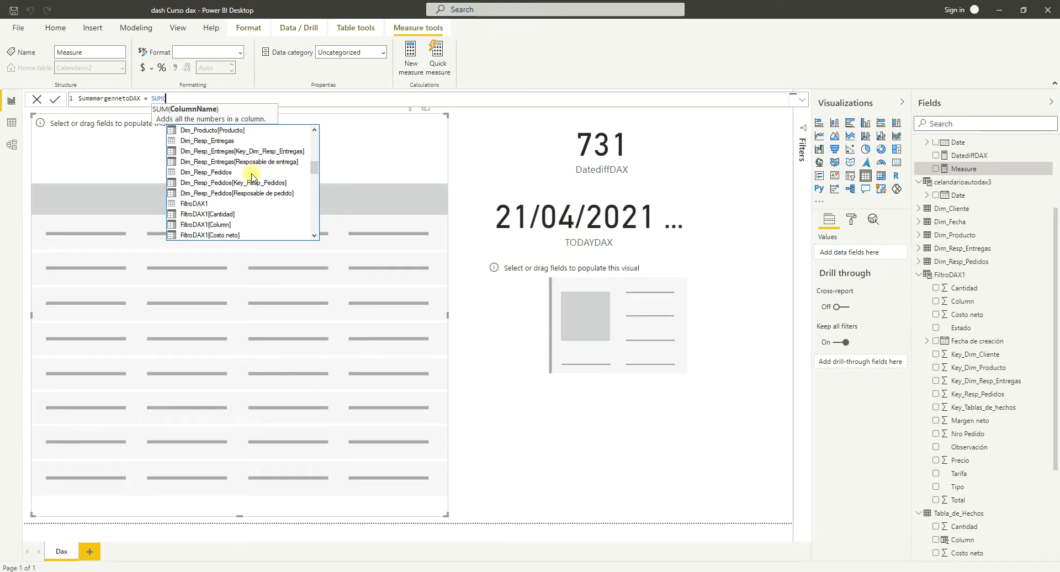
{"action": "scroll", "coordinate": [252, 176], "scroll_direction": "down", "scroll_amount": 1}
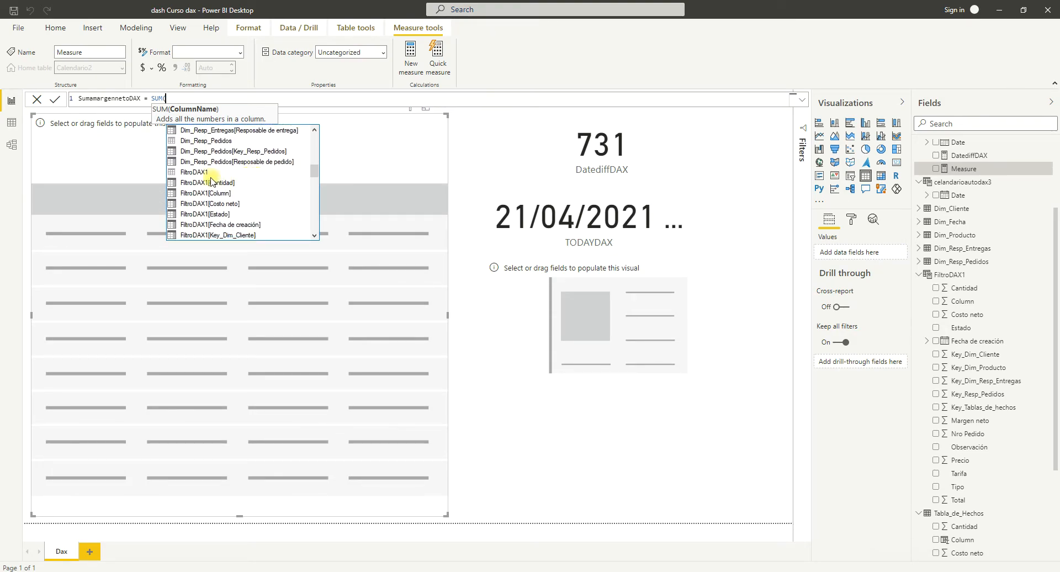
{"action": "scroll", "coordinate": [251, 207], "scroll_direction": "down", "scroll_amount": 1}
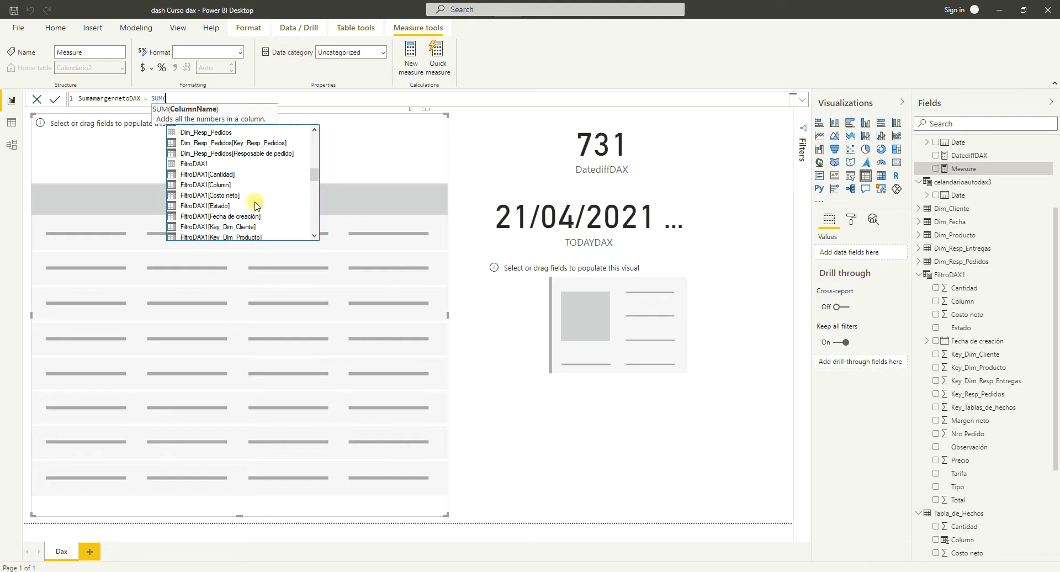
{"action": "scroll", "coordinate": [253, 206], "scroll_direction": "down", "scroll_amount": 2}
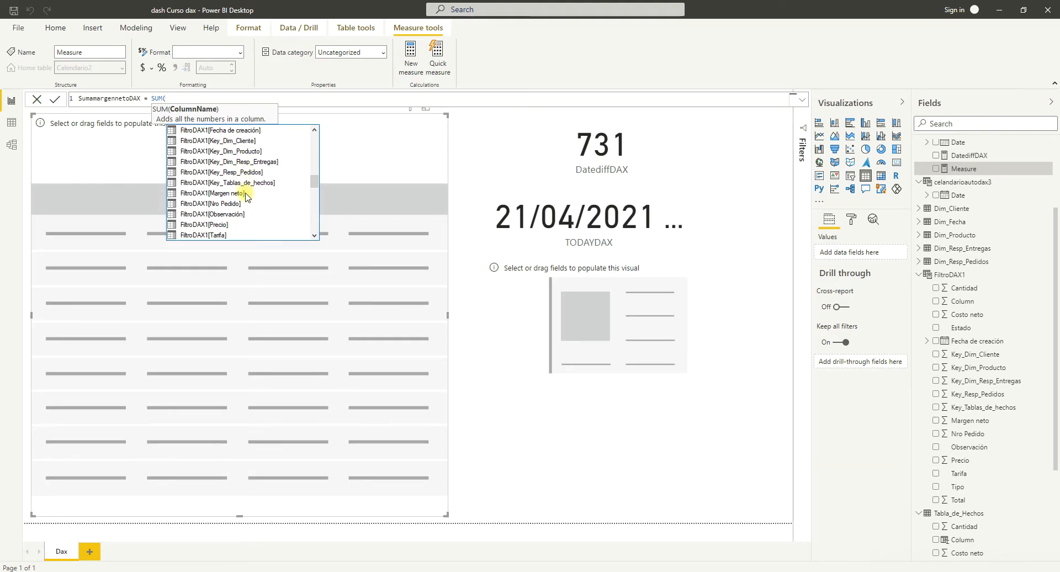
{"action": "left_click", "coordinate": [234, 194]}
{"action": "double_click", "coordinate": [234, 194]}
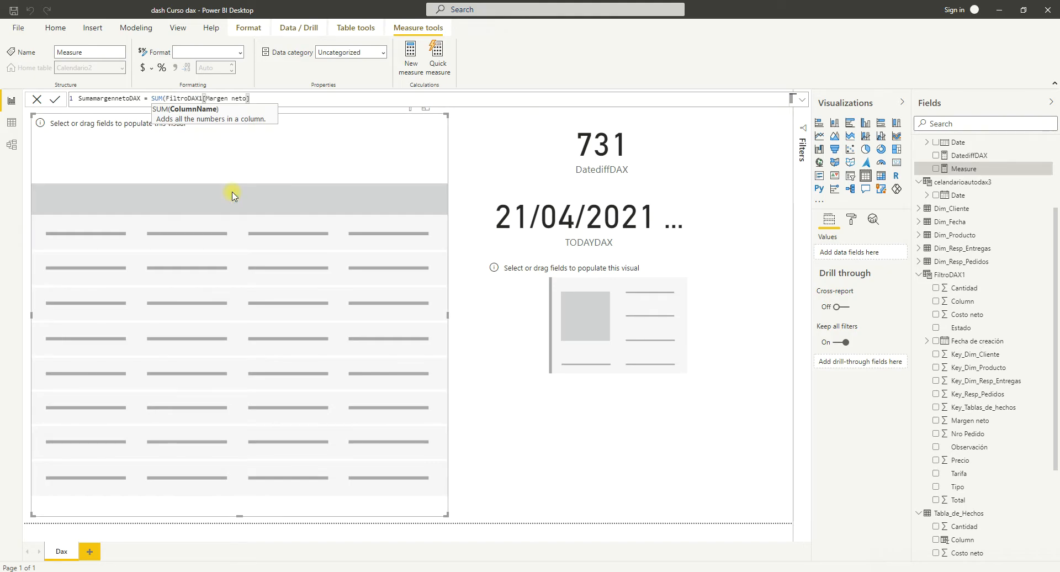
{"action": "type", "text": ")"}
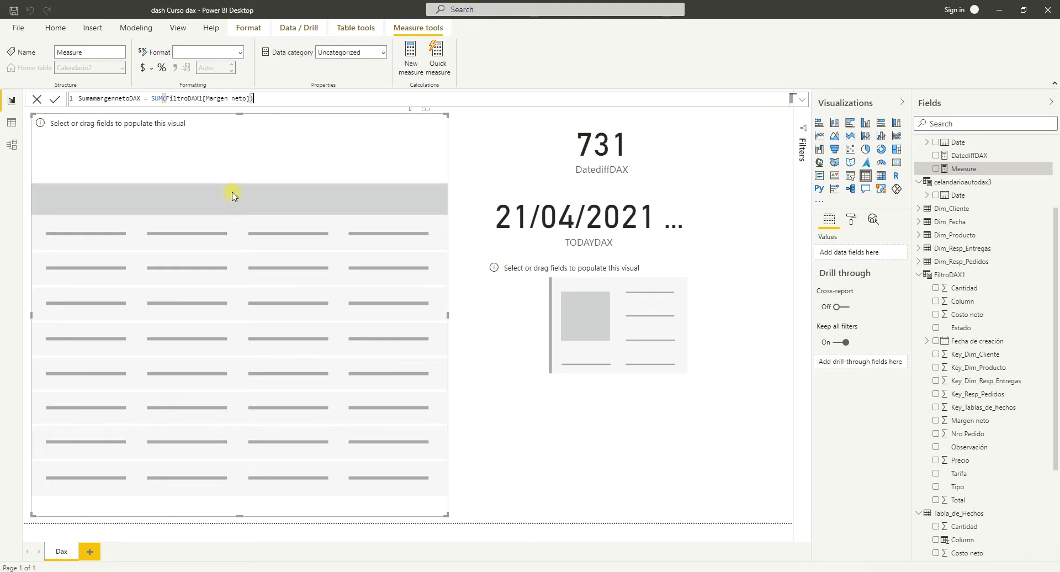
{"action": "key", "text": "Return"}
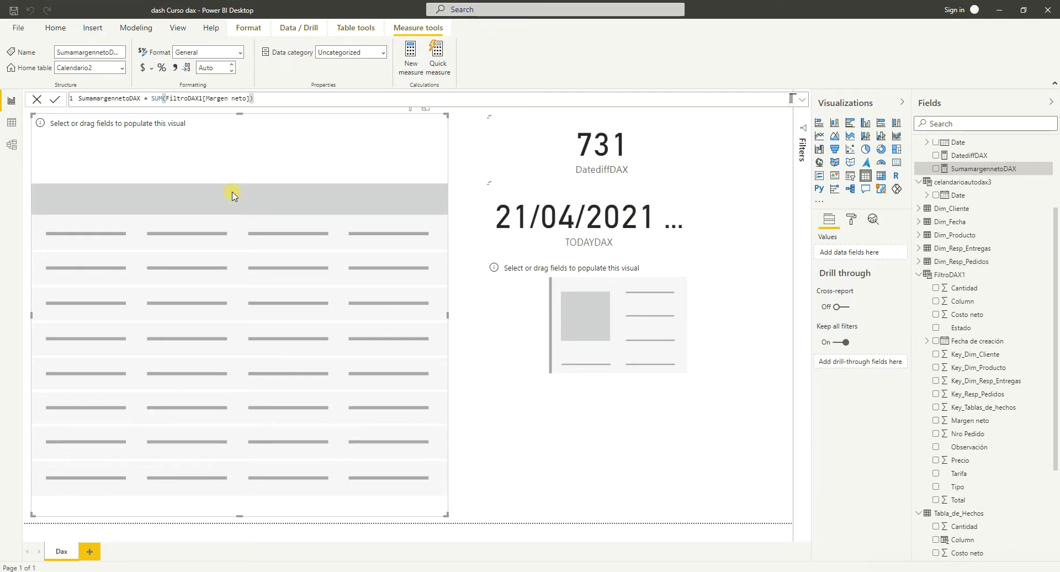
Add the SumamargennetoDAX measure to the empty multi-row card below the TODAYDAX card.
{"action": "left_click", "coordinate": [639, 334]}
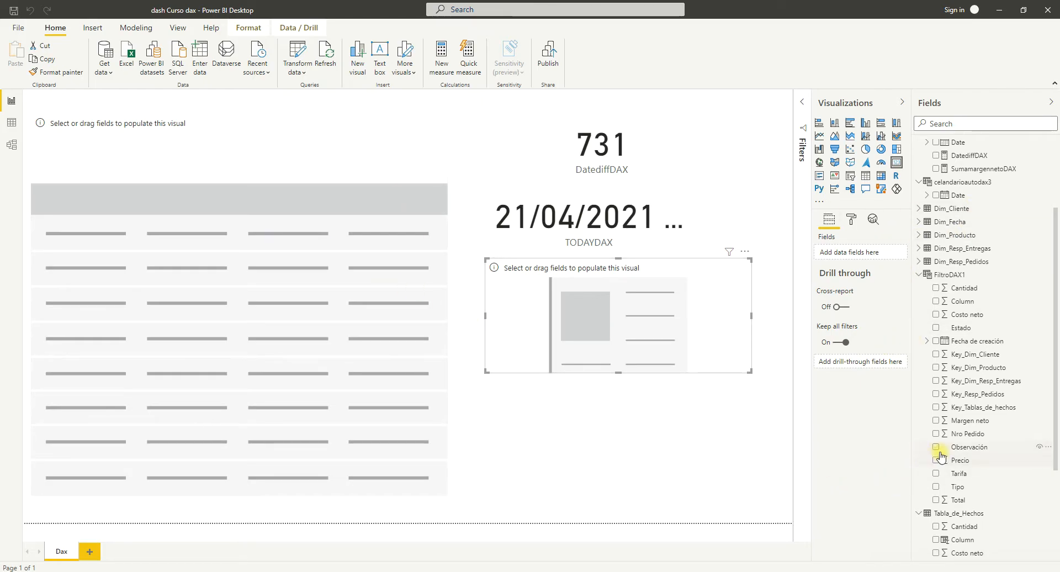
{"action": "scroll", "coordinate": [970, 452], "scroll_direction": "up", "scroll_amount": 3}
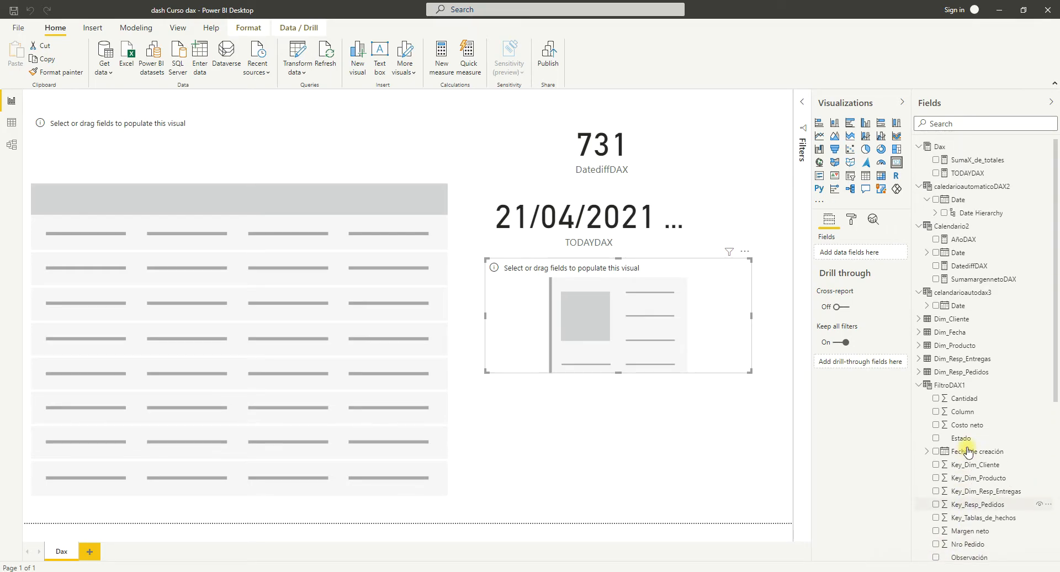
{"action": "left_click_drag", "start_coordinate": [975, 282], "coordinate": [870, 249]}
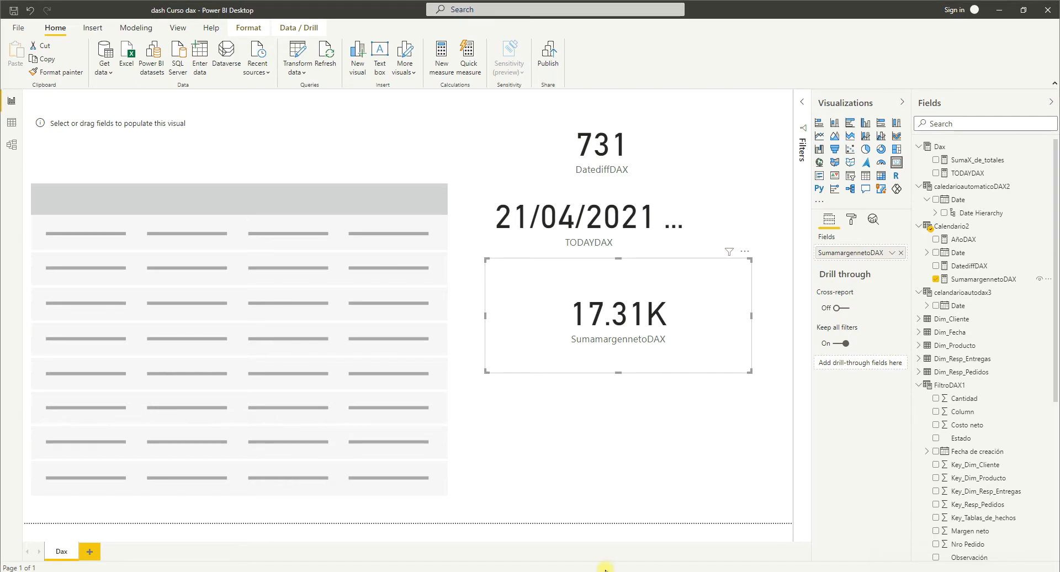
{"action": "left_click", "coordinate": [636, 571]}
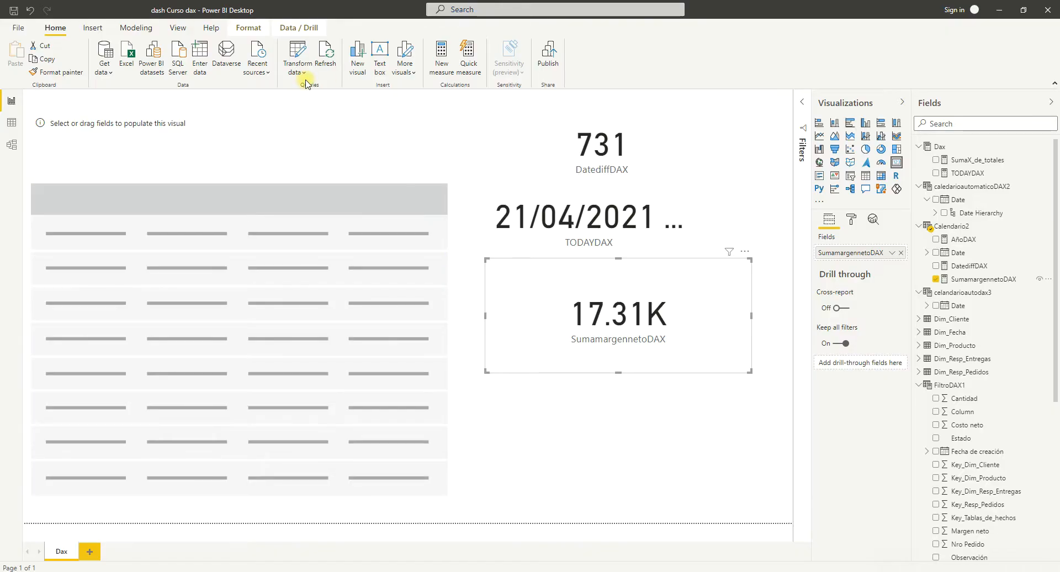
Switch to the DAX documentation in the browser and examine the FILTER function's syntax, parameters, return value and example.
{"action": "left_click", "coordinate": [138, 28]}
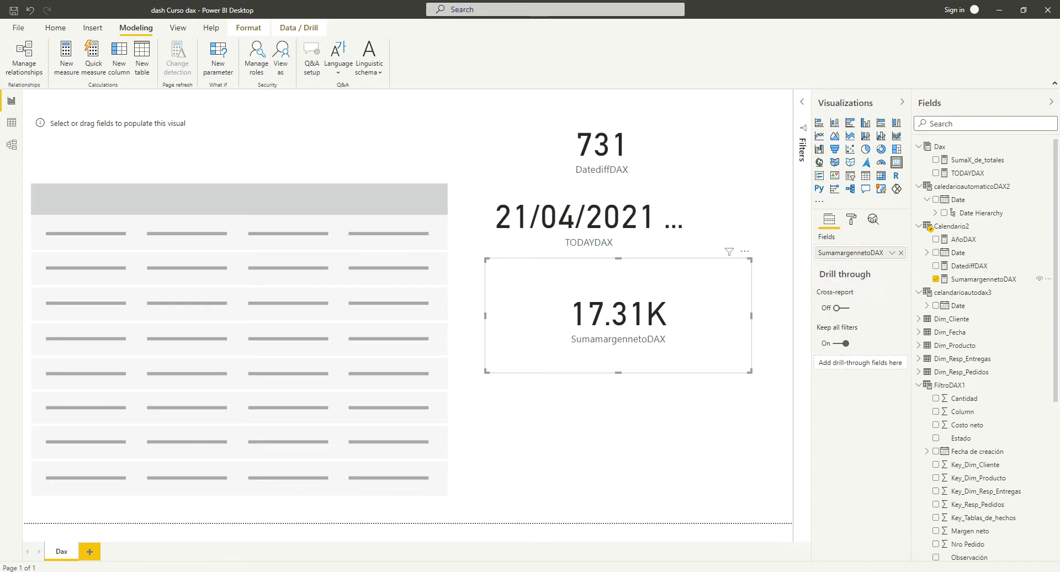
{"action": "key", "text": "alt+Tab"}
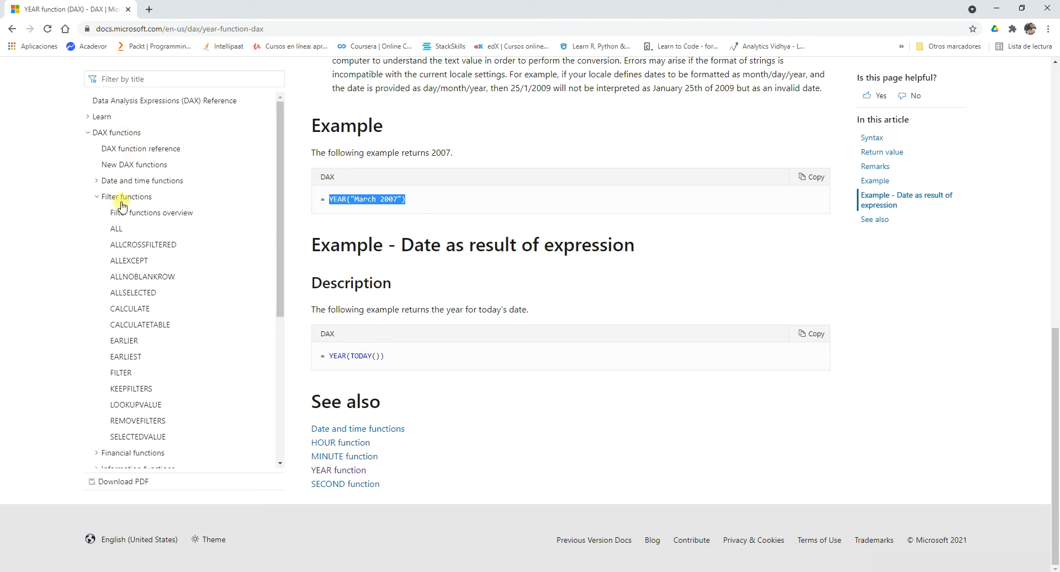
{"action": "left_click", "coordinate": [129, 374]}
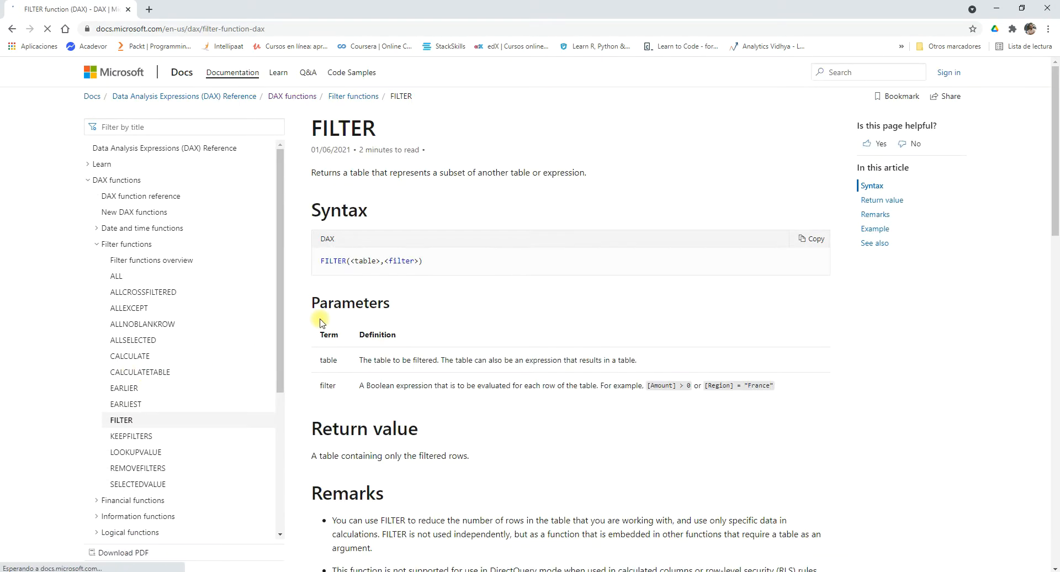
{"action": "scroll", "coordinate": [454, 236], "scroll_direction": "down", "scroll_amount": 2}
{"action": "left_click_drag", "start_coordinate": [380, 151], "coordinate": [351, 152]}
{"action": "left_click_drag", "start_coordinate": [420, 151], "coordinate": [386, 152]}
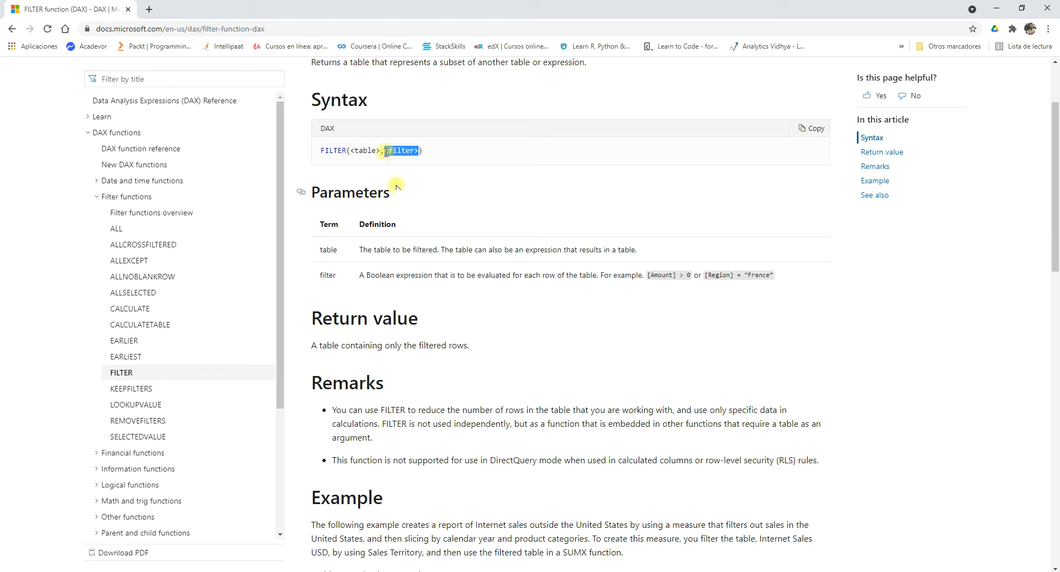
{"action": "scroll", "coordinate": [353, 249], "scroll_direction": "down", "scroll_amount": 1}
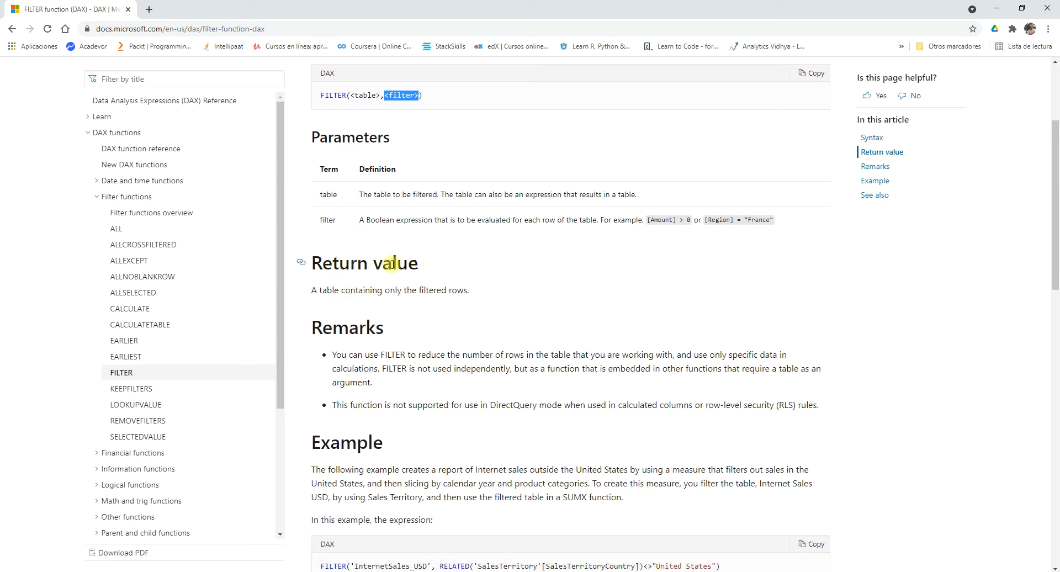
{"action": "left_click_drag", "start_coordinate": [320, 290], "coordinate": [341, 289]}
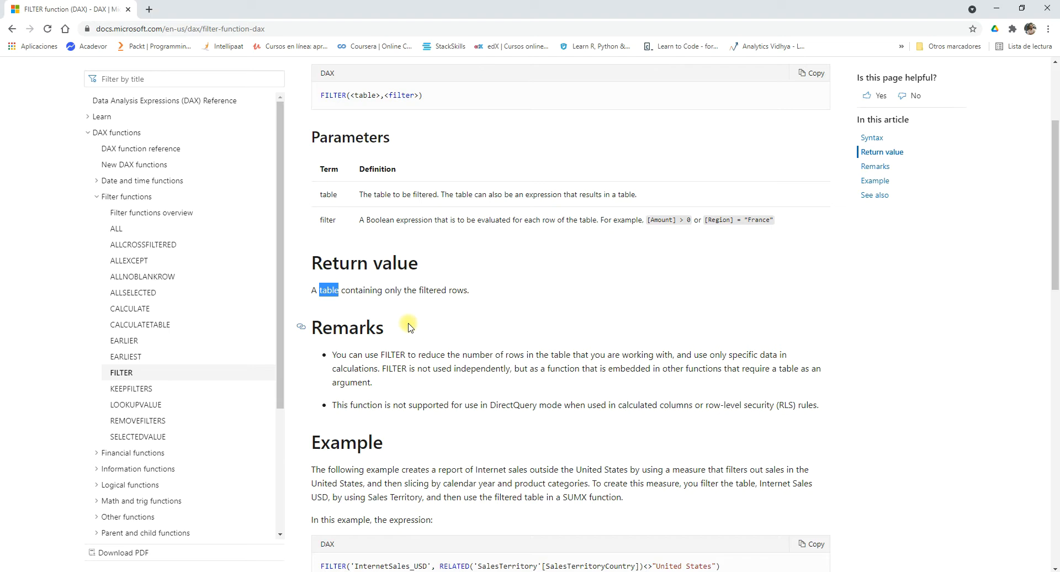
{"action": "scroll", "coordinate": [409, 327], "scroll_direction": "down", "scroll_amount": 4}
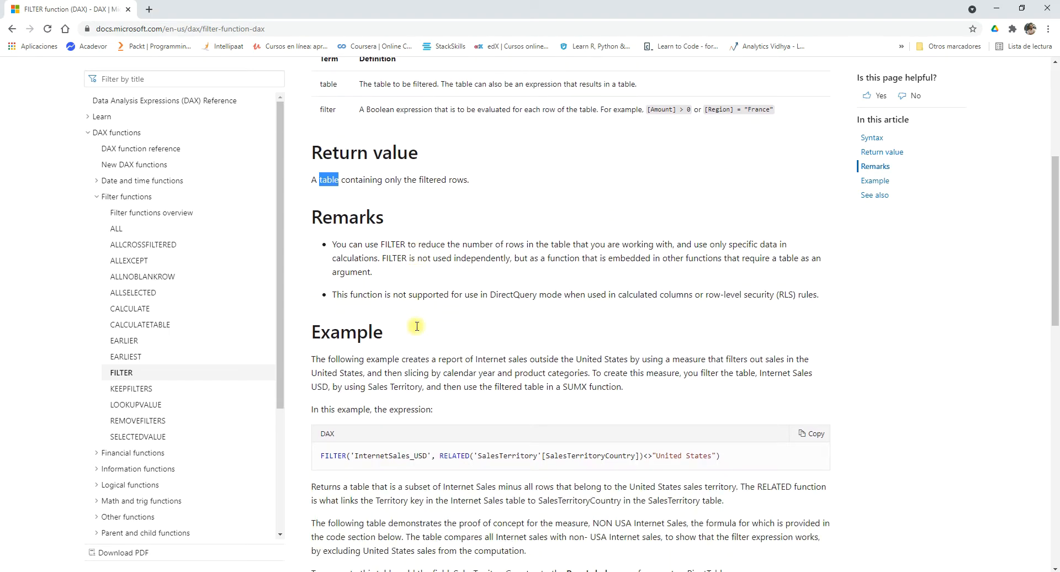
{"action": "scroll", "coordinate": [368, 316], "scroll_direction": "down", "scroll_amount": 3}
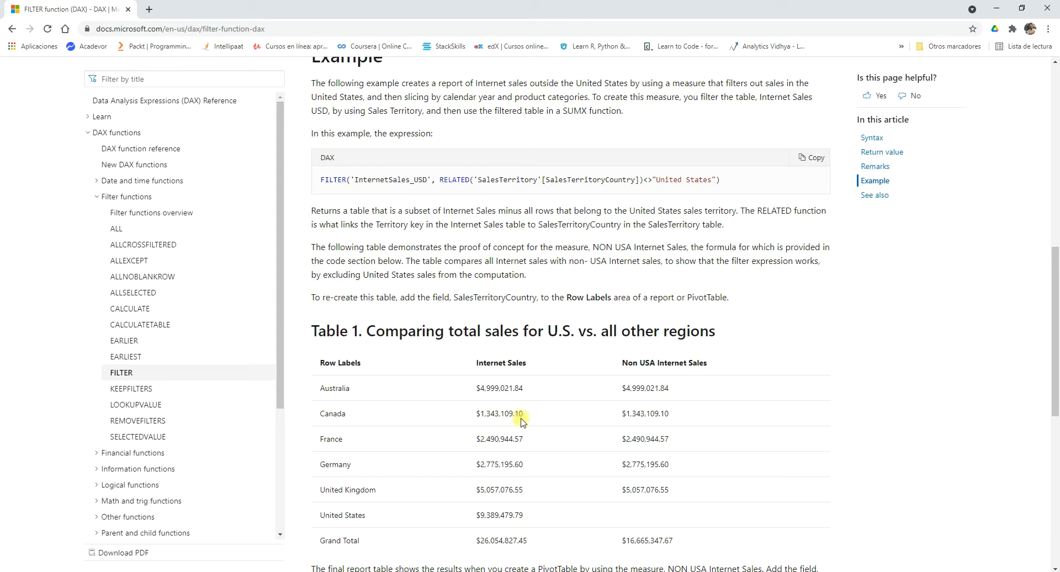
{"action": "scroll", "coordinate": [422, 277], "scroll_direction": "up", "scroll_amount": 3}
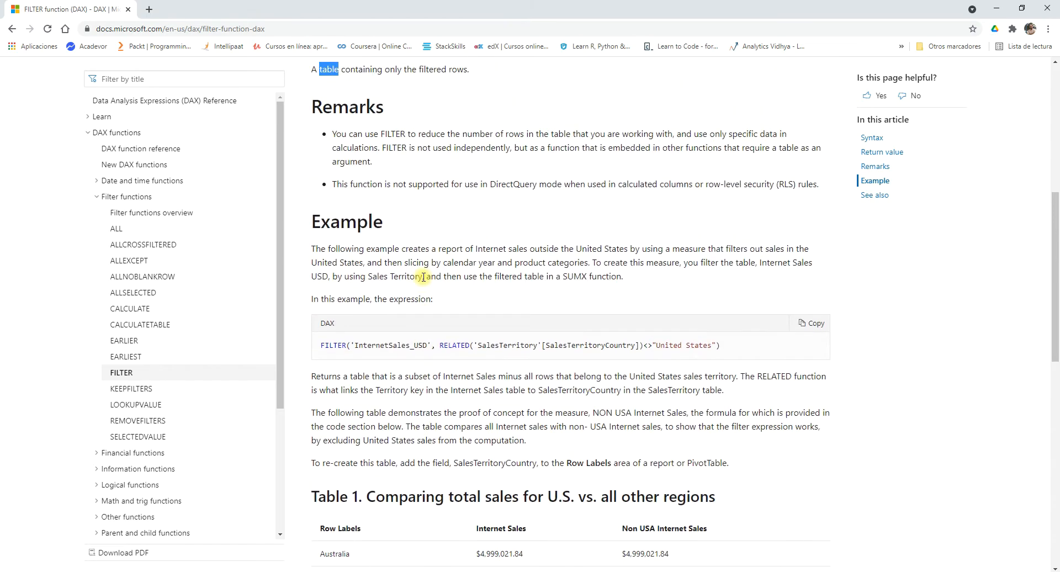
{"action": "scroll", "coordinate": [422, 278], "scroll_direction": "up", "scroll_amount": 4}
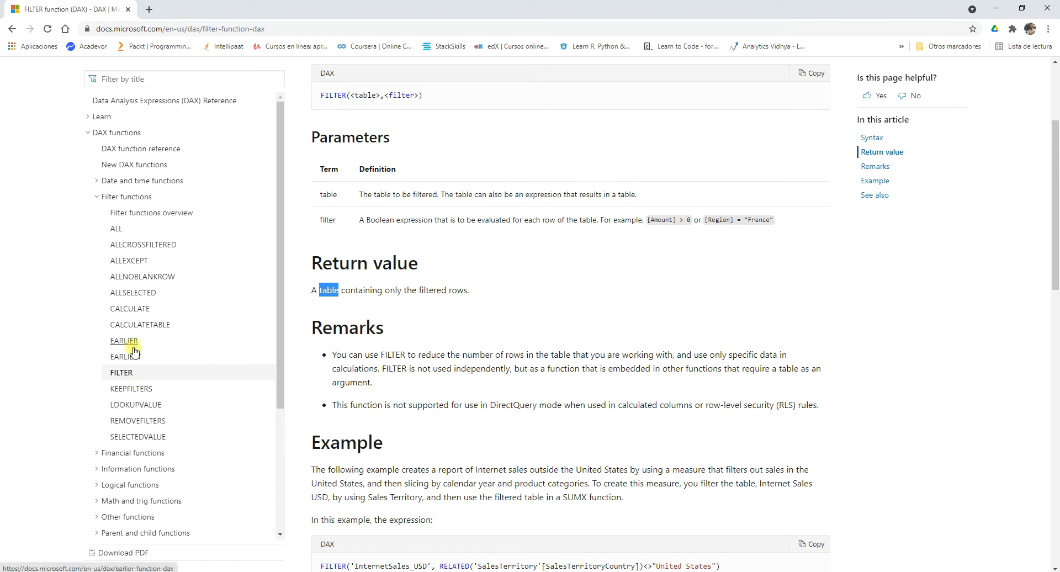
Open the documentation page of the ALL function and review its description, syntax, remarks and first example.
{"action": "left_click", "coordinate": [116, 229]}
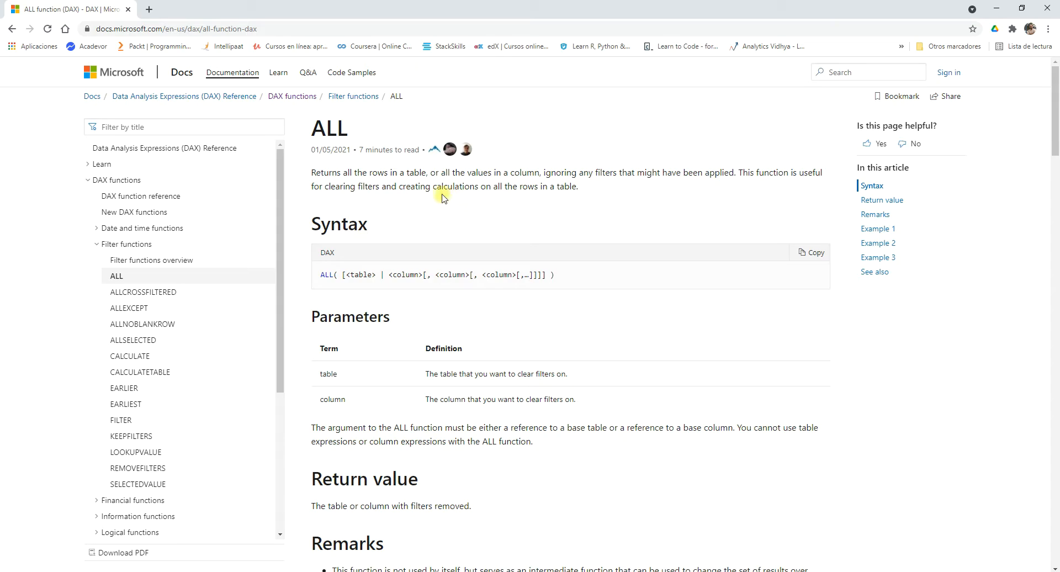
{"action": "left_click_drag", "start_coordinate": [342, 173], "coordinate": [353, 173]}
{"action": "scroll", "coordinate": [462, 209], "scroll_direction": "down", "scroll_amount": 1}
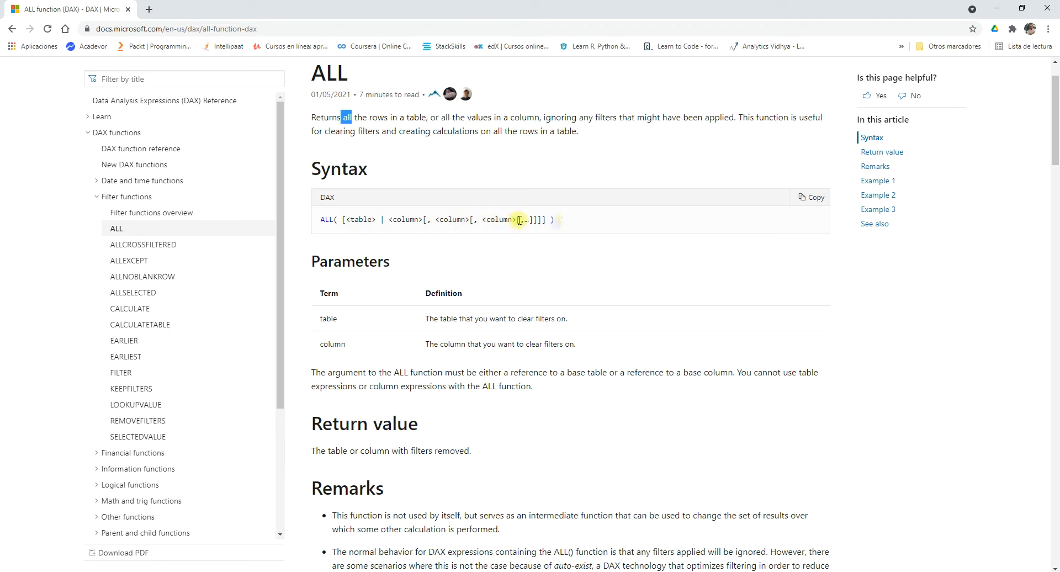
{"action": "scroll", "coordinate": [583, 259], "scroll_direction": "down", "scroll_amount": 9}
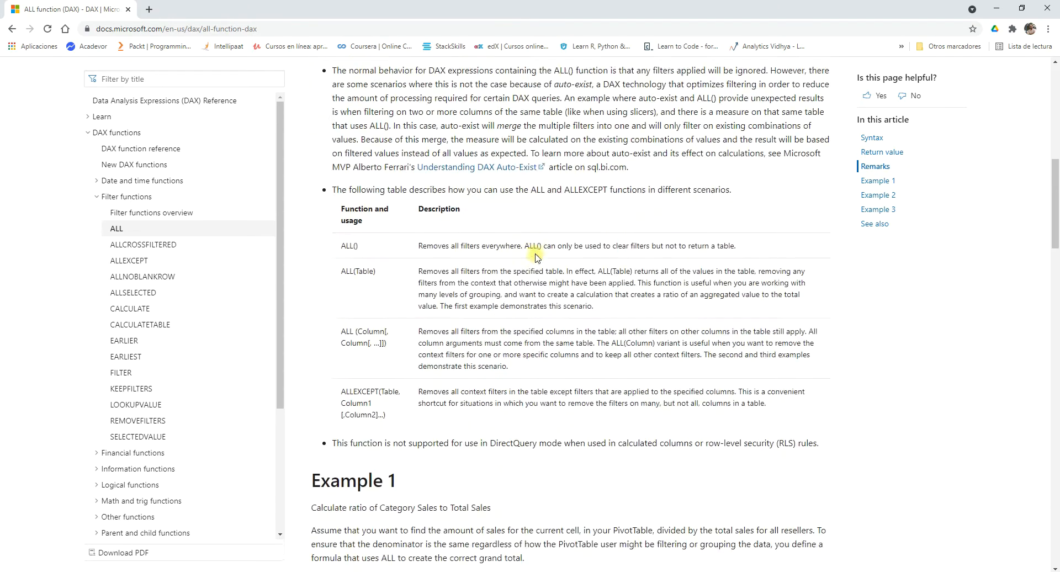
{"action": "scroll", "coordinate": [536, 257], "scroll_direction": "down", "scroll_amount": 4}
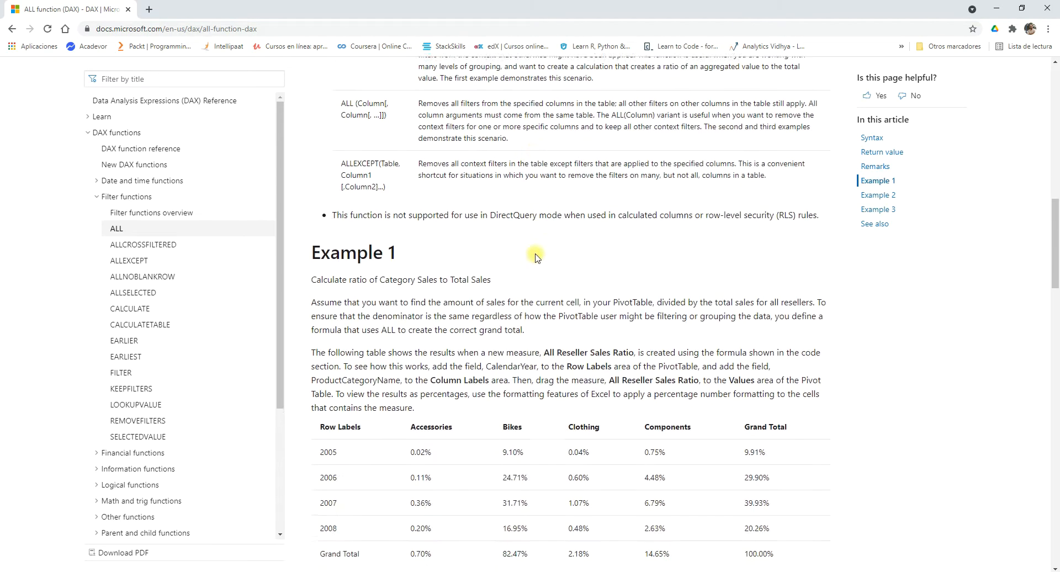
{"action": "scroll", "coordinate": [536, 257], "scroll_direction": "up", "scroll_amount": 14}
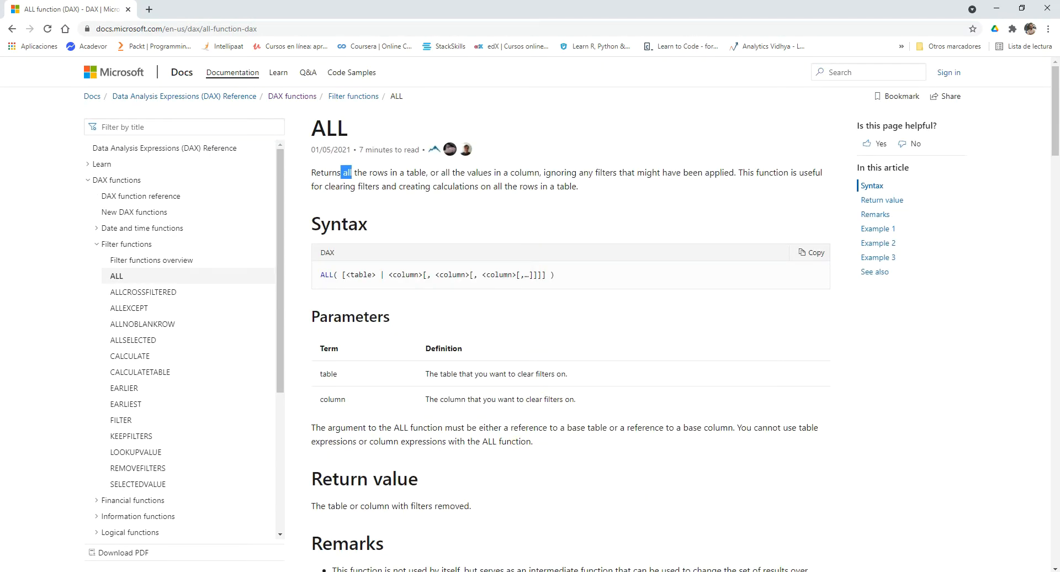
Switch back to Power BI Desktop, create a new calculated table and name it AllDAX.
{"action": "key", "text": "alt+Tab"}
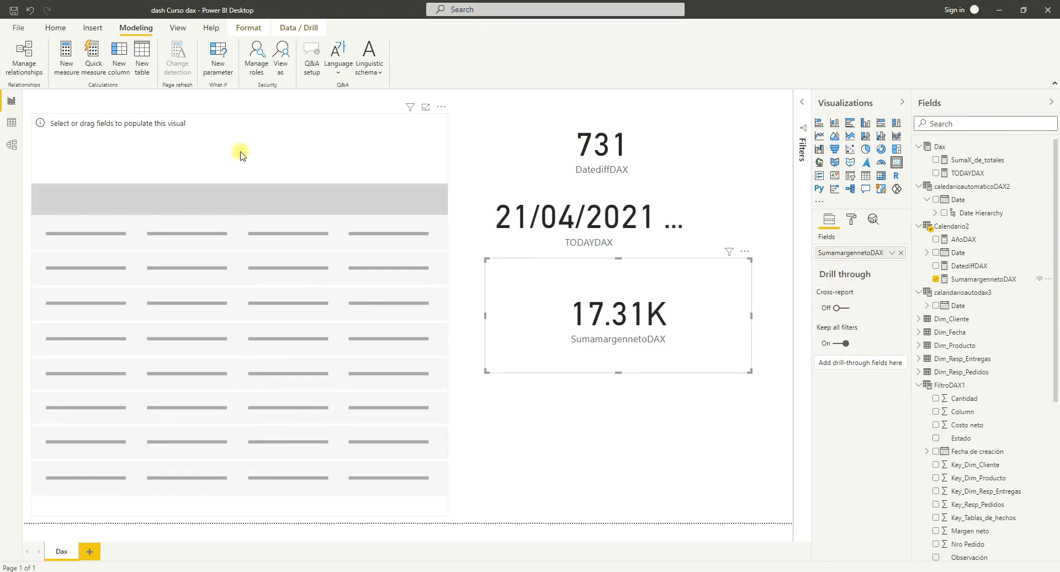
{"action": "left_click", "coordinate": [144, 72]}
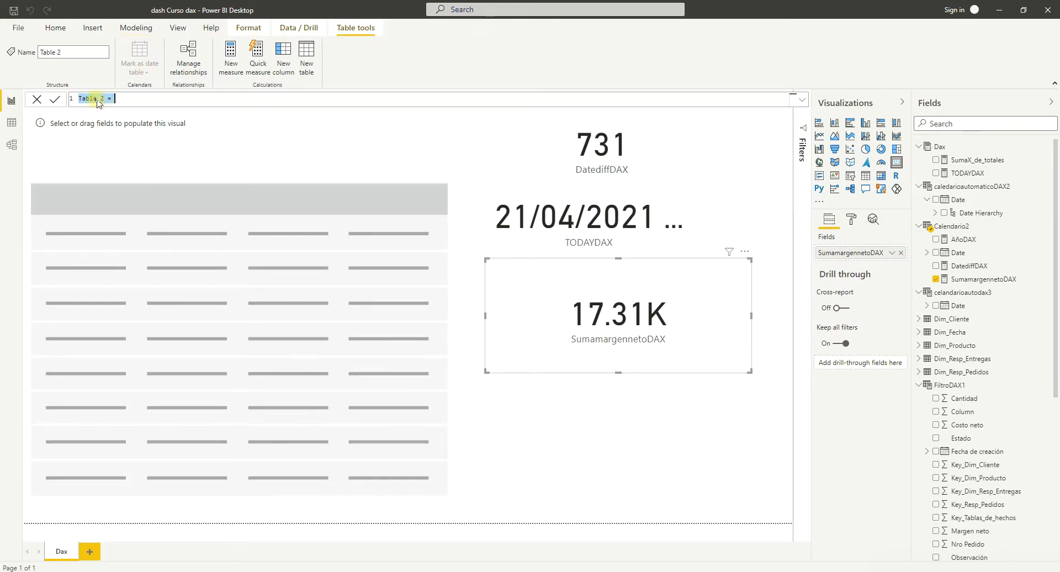
{"action": "left_click", "coordinate": [104, 99]}
{"action": "key", "text": "Delete"}
{"action": "key", "text": "Delete"}
{"action": "key", "text": "Delete"}
{"action": "key", "text": "BackSpace"}
{"action": "key", "text": "BackSpace"}
{"action": "key", "text": "BackSpace"}
{"action": "key", "text": "BackSpace"}
{"action": "key", "text": "BackSpace"}
{"action": "type", "text": "A"}
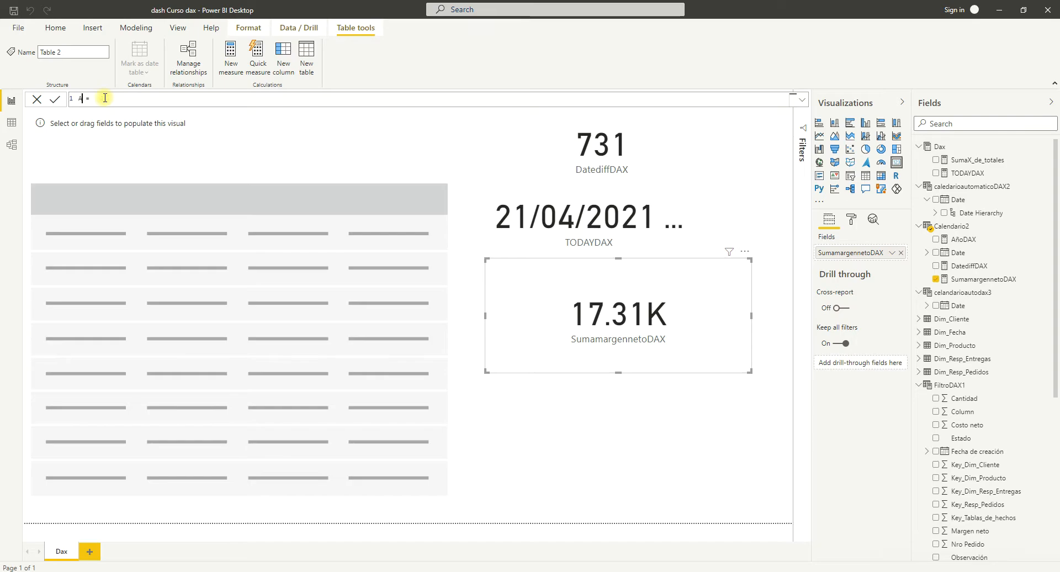
{"action": "type", "text": "llDAX = A"}
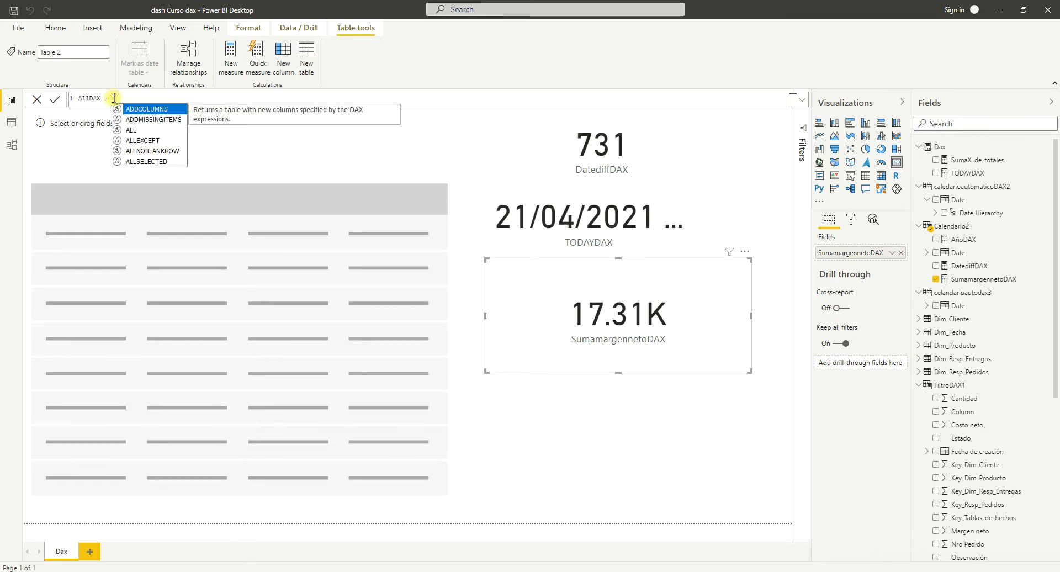
{"action": "type", "text": "l"}
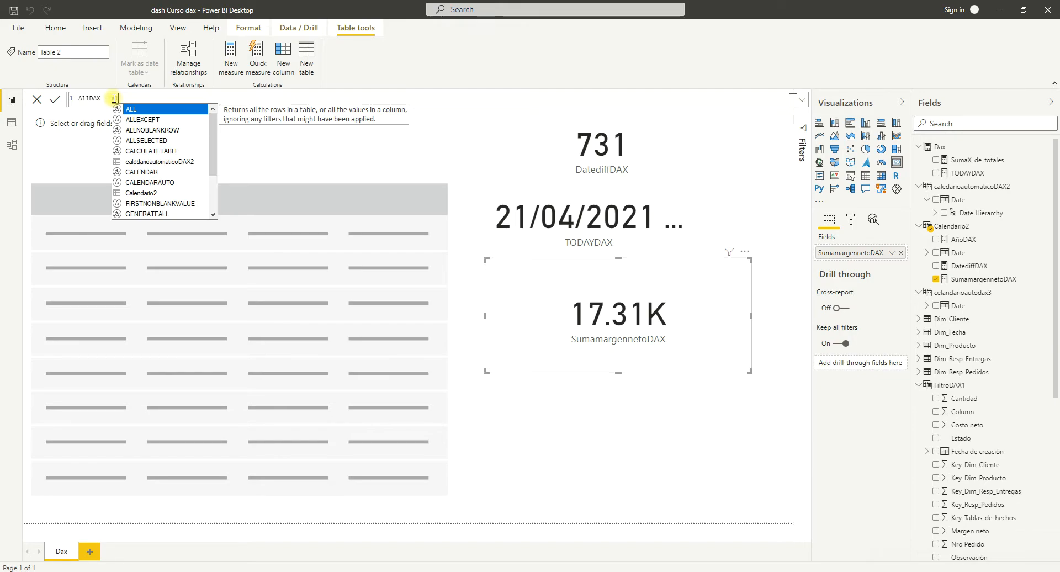
Start the AllDAX formula with the ALL function and Tabla_de_Hechos as its first argument.
{"action": "key", "text": "Tab"}
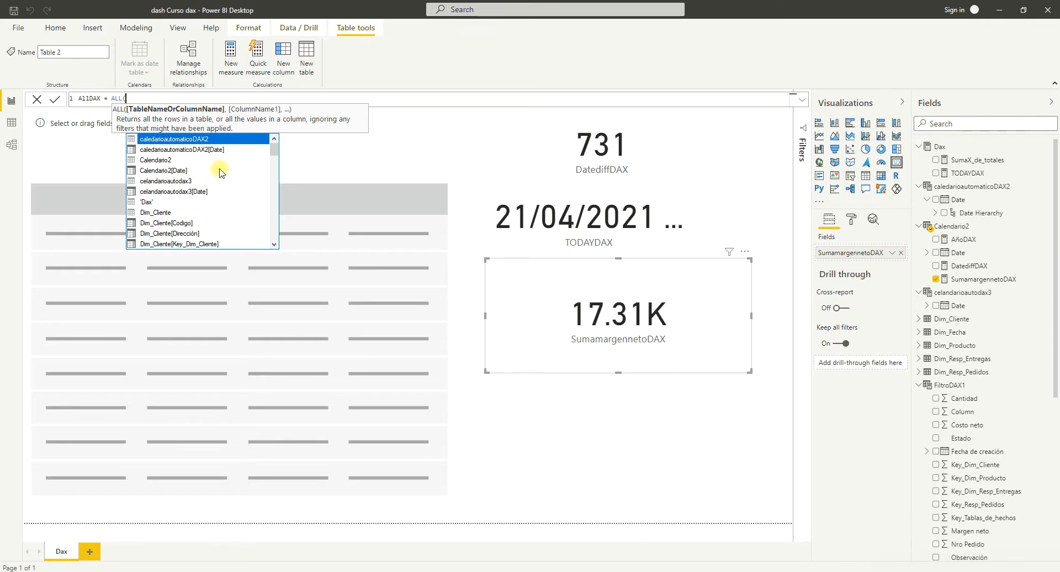
{"action": "left_click_drag", "start_coordinate": [275, 152], "coordinate": [280, 189]}
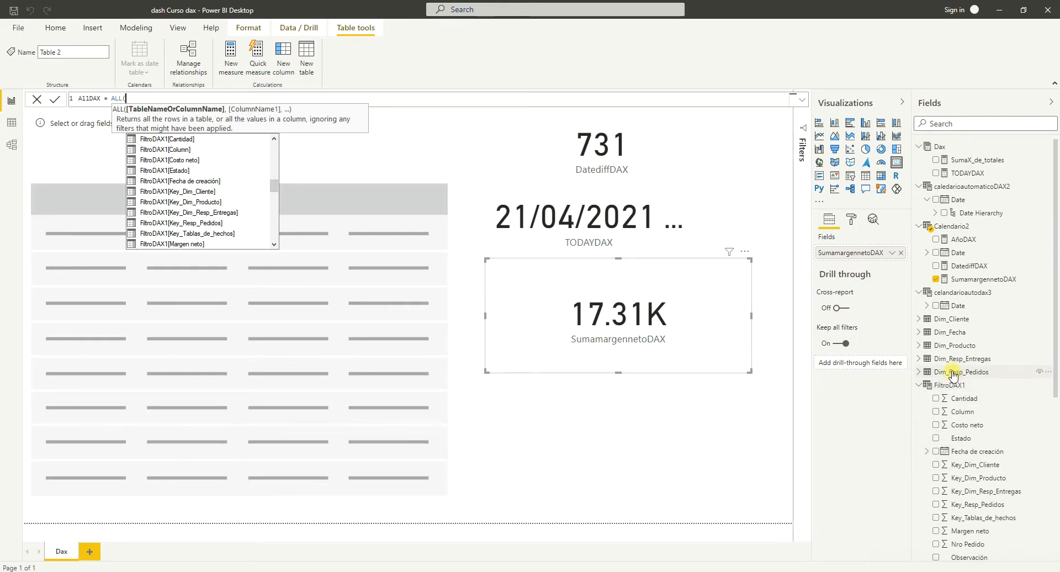
{"action": "scroll", "coordinate": [953, 373], "scroll_direction": "down", "scroll_amount": 3}
{"action": "scroll", "coordinate": [954, 374], "scroll_direction": "down", "scroll_amount": 3}
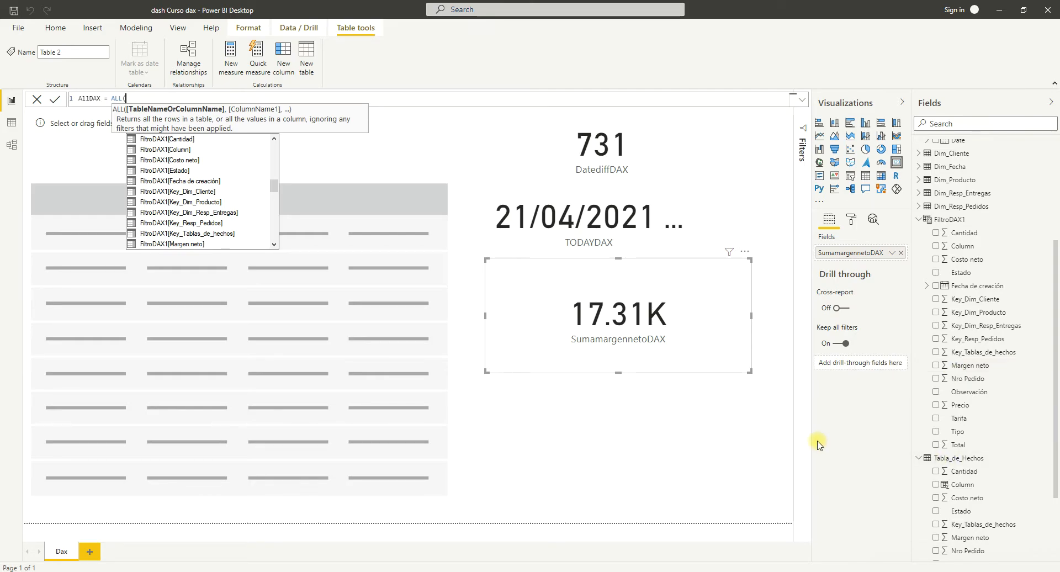
{"action": "type", "text": "ta"}
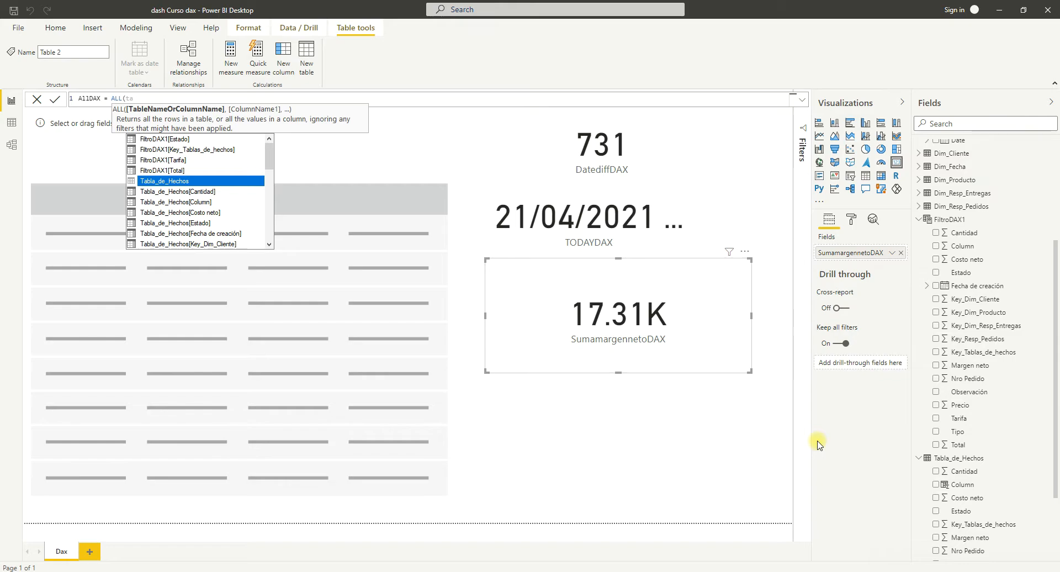
{"action": "key", "text": "Tab"}
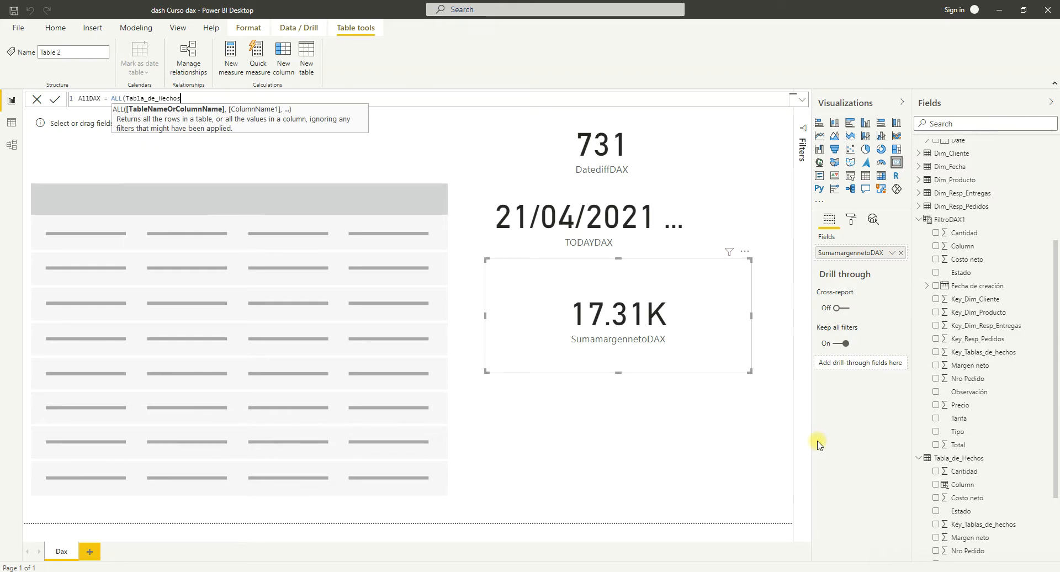
Try to add FiltroDAX1[Margen neto] as the second argument of ALL and commit the AllDAX formula.
{"action": "type", "text": ","}
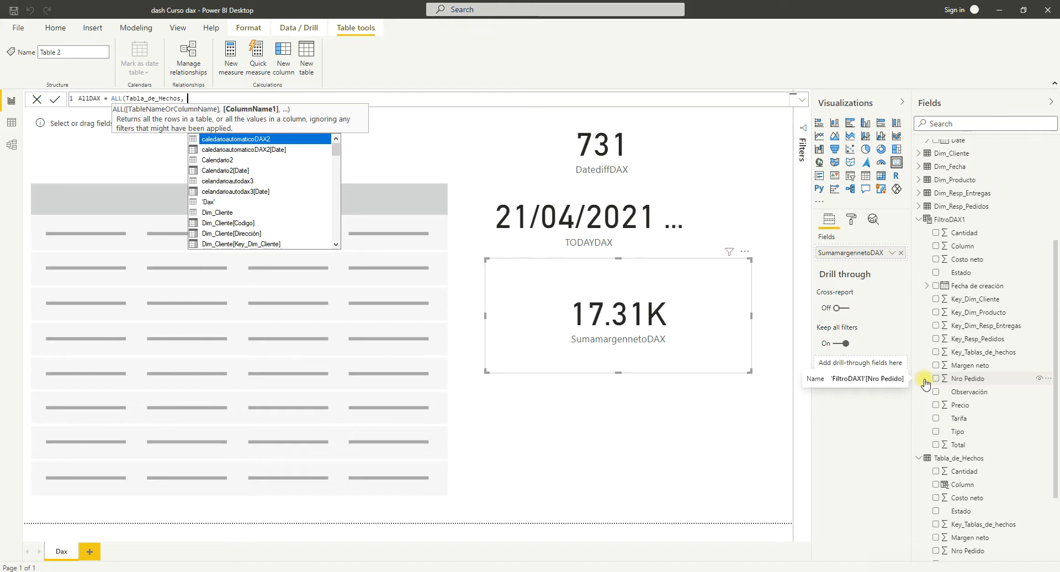
{"action": "scroll", "coordinate": [927, 383], "scroll_direction": "down", "scroll_amount": 3}
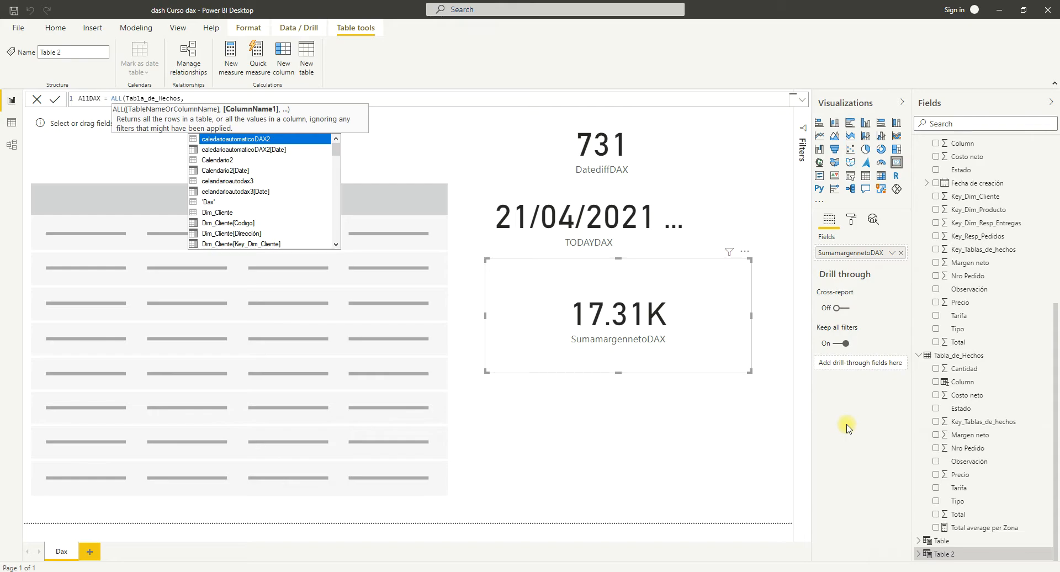
{"action": "type", "text": "ma"}
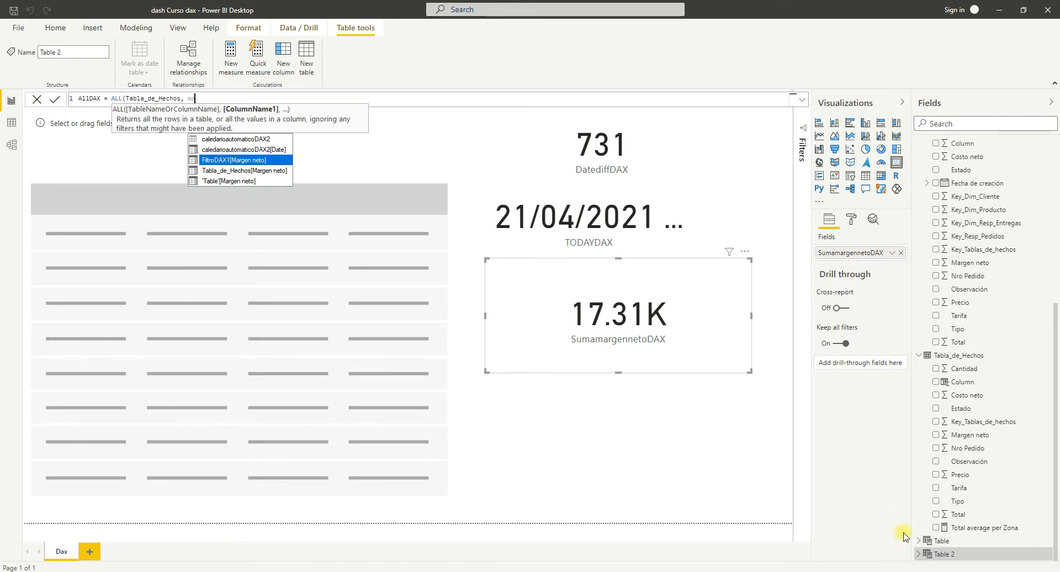
{"action": "left_click", "coordinate": [249, 161]}
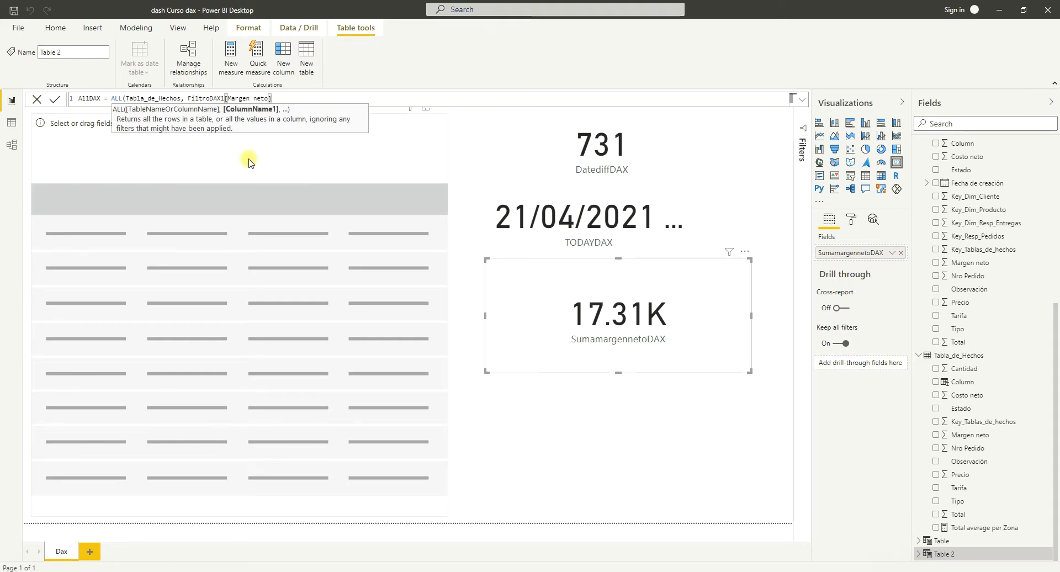
{"action": "type", "text": ")"}
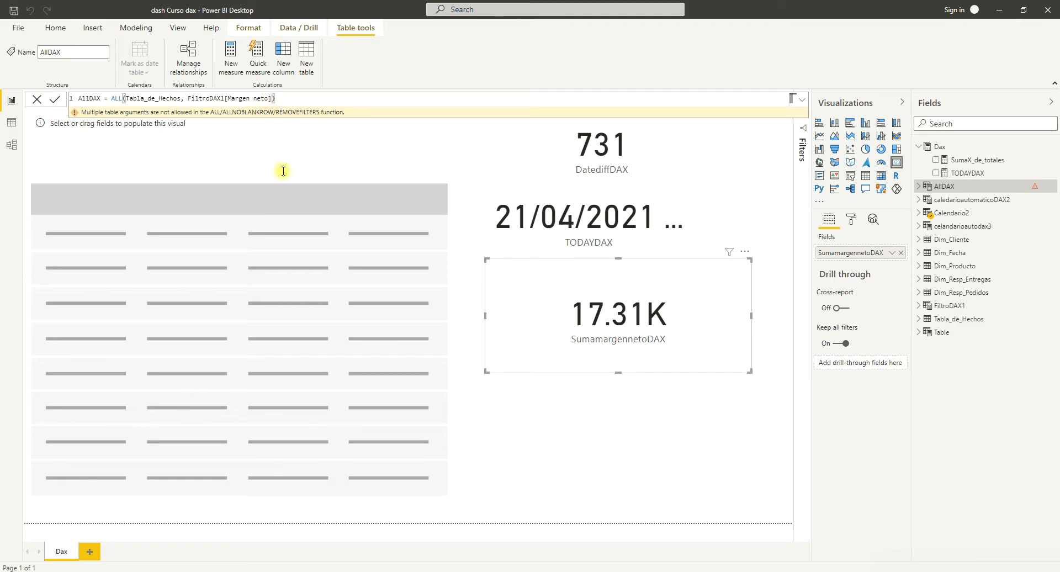
Switch to the DAX documentation in the browser and review the definitions of ALL's table and column parameters.
{"action": "key", "text": "alt+Tab"}
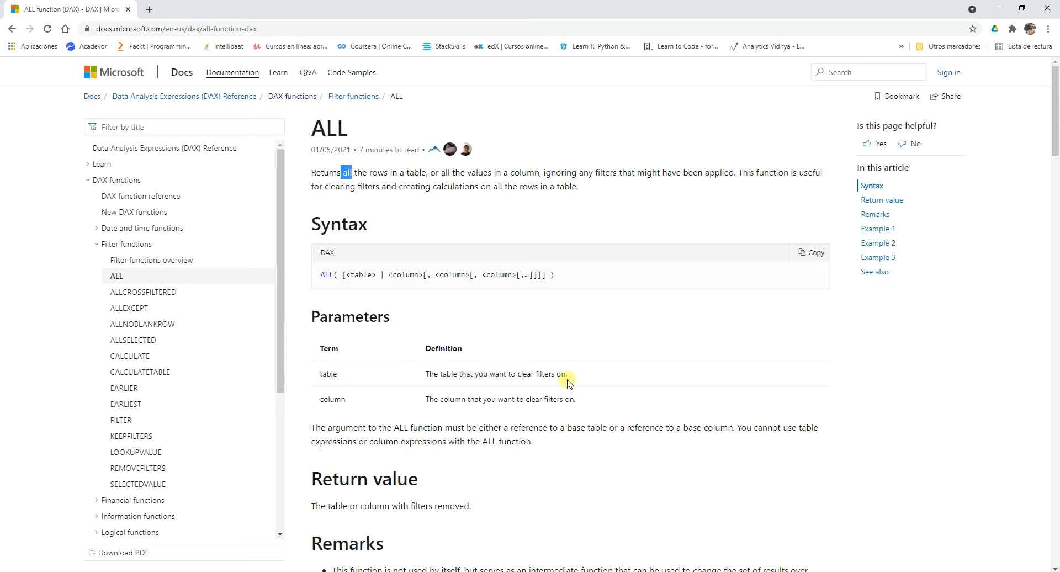
{"action": "left_click_drag", "start_coordinate": [567, 376], "coordinate": [423, 374]}
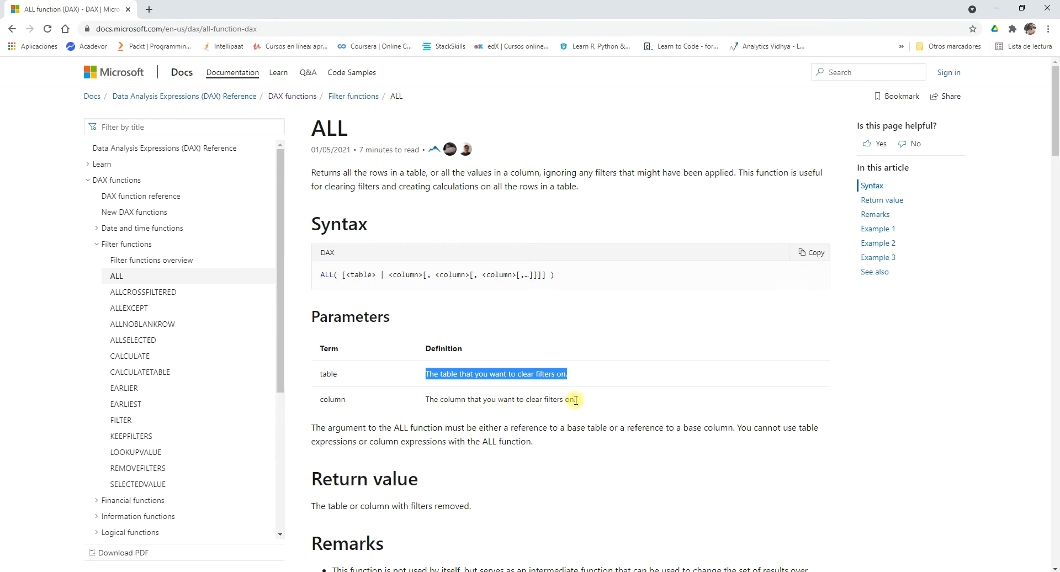
{"action": "left_click_drag", "start_coordinate": [575, 400], "coordinate": [426, 401]}
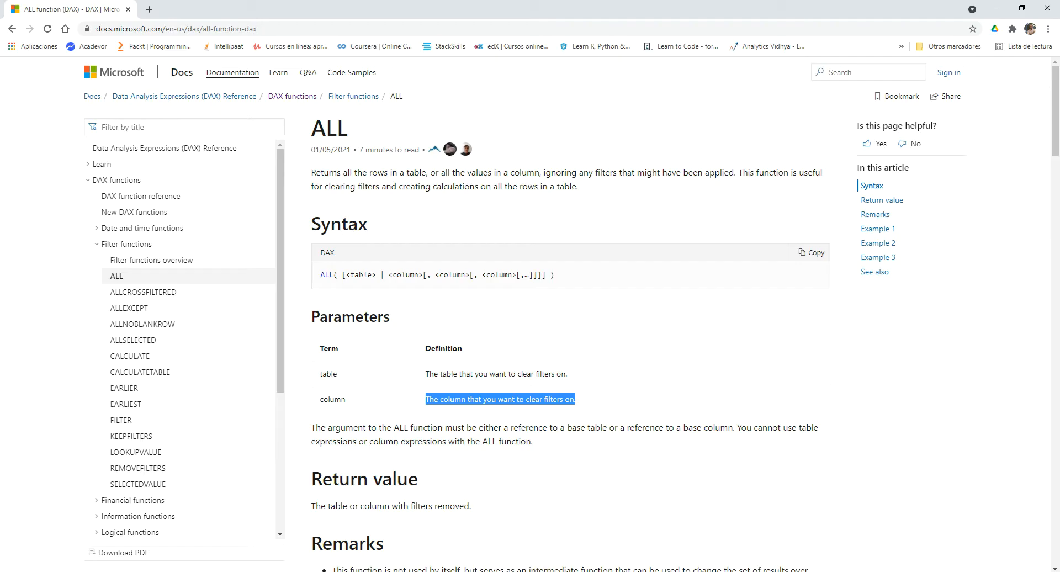
Switch back to Power BI Desktop and try Tabla_de_Hechos[Margen neto] as the second argument in the AllDAX formula.
{"action": "left_click", "coordinate": [631, 571]}
{"action": "left_click", "coordinate": [231, 99]}
{"action": "key", "text": "BackSpace"}
{"action": "key", "text": "BackSpace"}
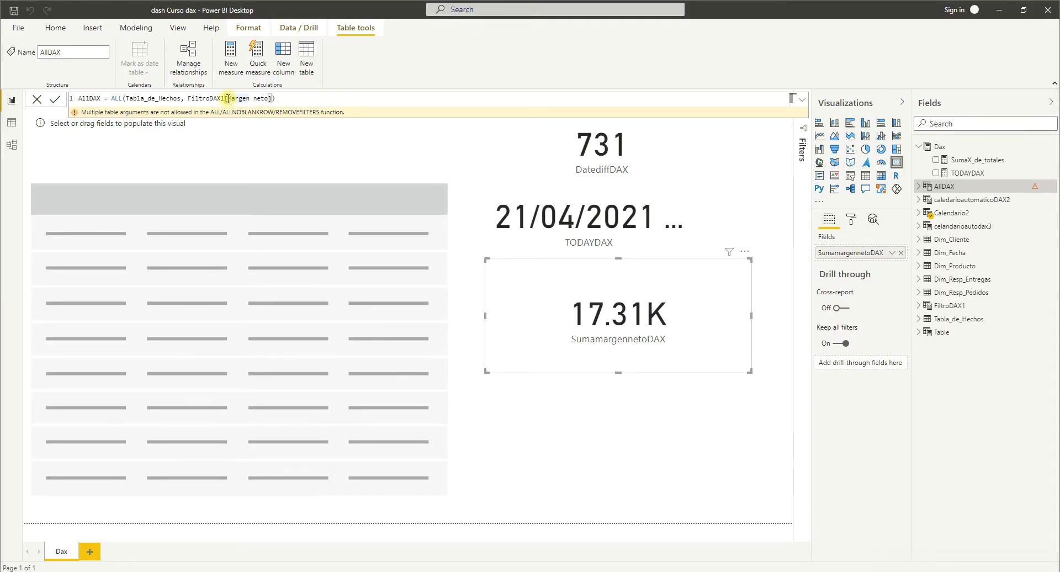
{"action": "key", "text": "BackSpace"}
{"action": "key", "text": "BackSpace"}
{"action": "key", "text": "BackSpace"}
{"action": "key", "text": "BackSpace"}
{"action": "key", "text": "BackSpace"}
{"action": "key", "text": "BackSpace"}
{"action": "key", "text": "BackSpace"}
{"action": "key", "text": "BackSpace"}
{"action": "key", "text": "BackSpace"}
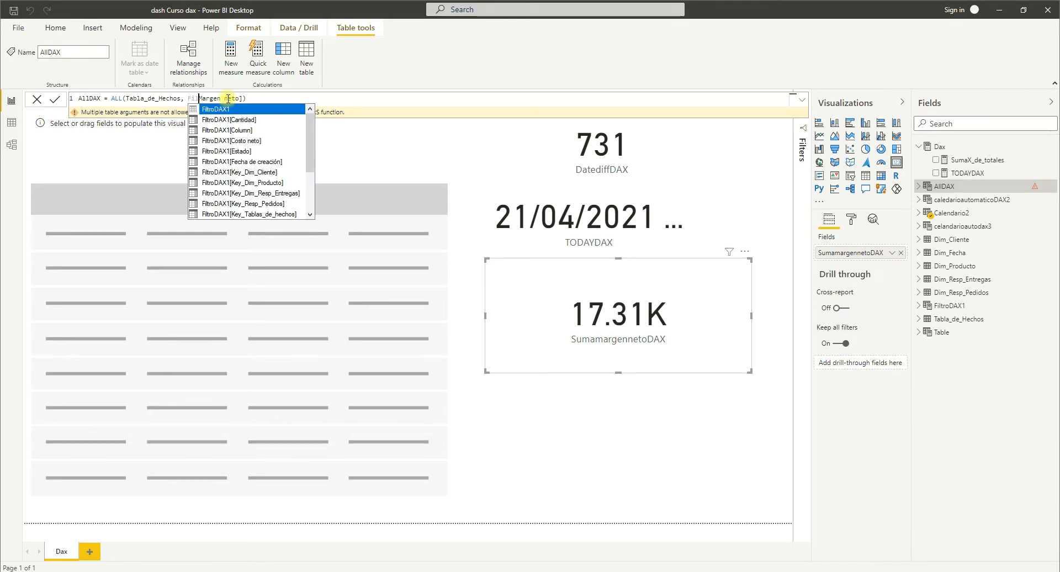
{"action": "left_click", "coordinate": [239, 98]}
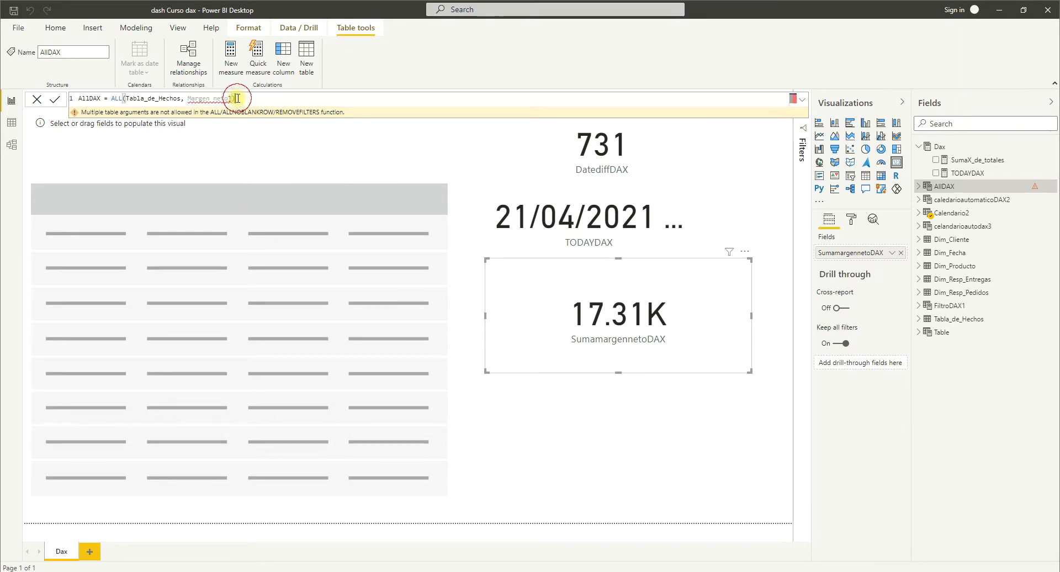
{"action": "key", "text": "BackSpace"}
{"action": "key", "text": "BackSpace"}
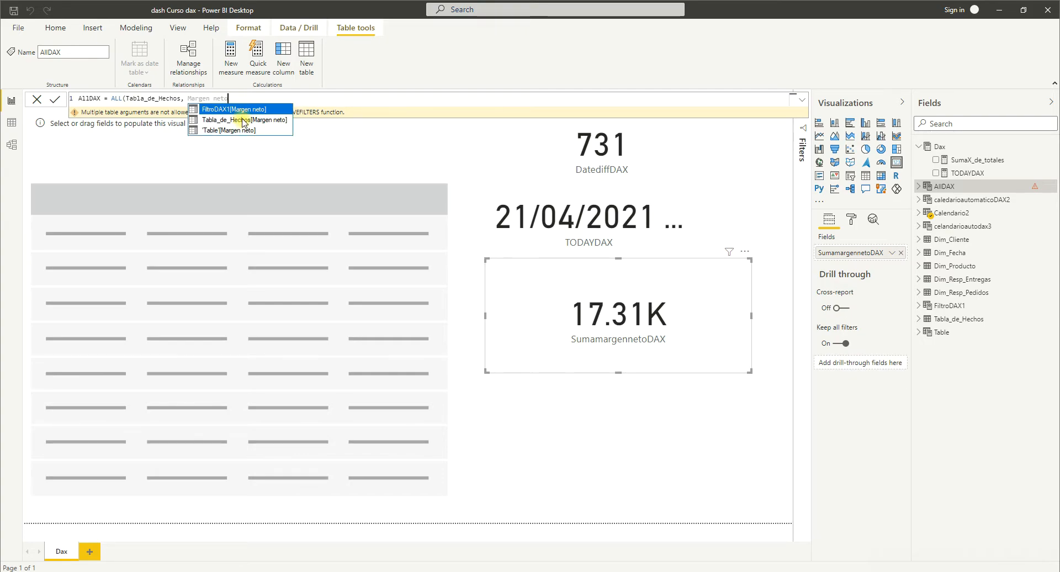
{"action": "left_click", "coordinate": [243, 120]}
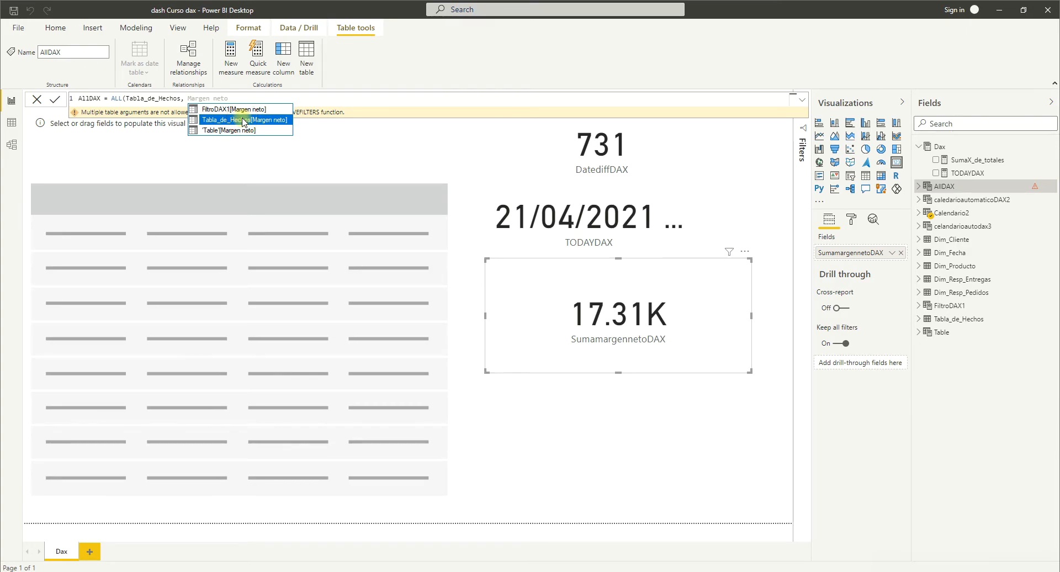
{"action": "left_click", "coordinate": [243, 120]}
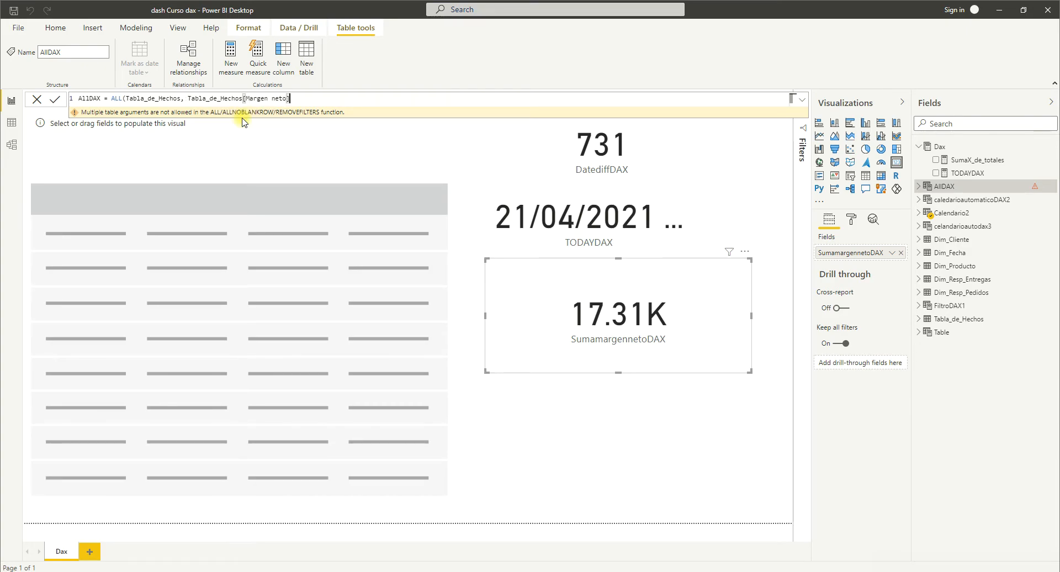
{"action": "type", "text": ")"}
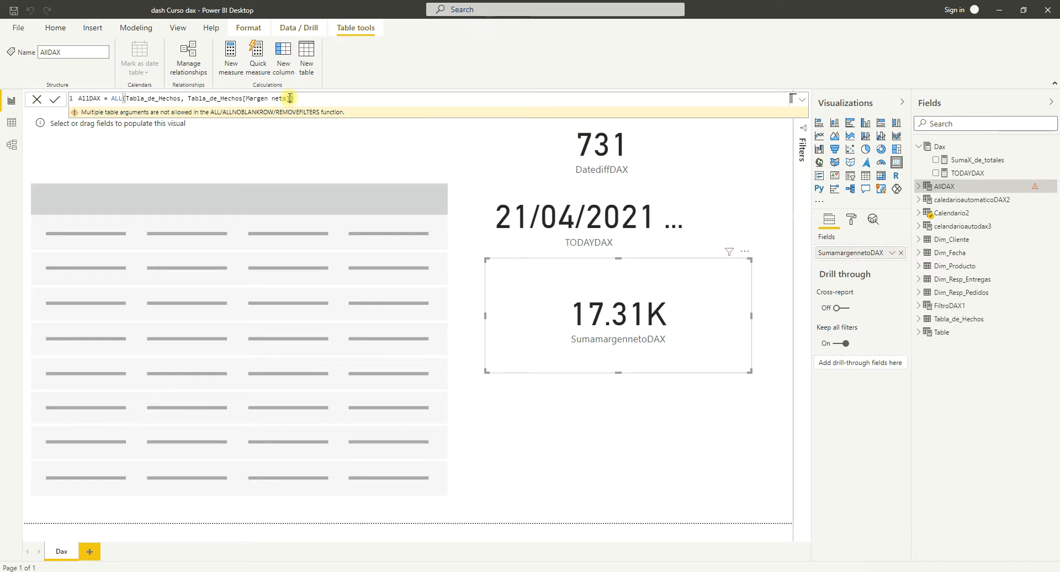
Try replacing the second argument of ALL with caledarioautomaticoDAX2[Date] and commit the formula.
{"action": "key", "text": "BackSpace"}
{"action": "key", "text": "BackSpace"}
{"action": "key", "text": "BackSpace"}
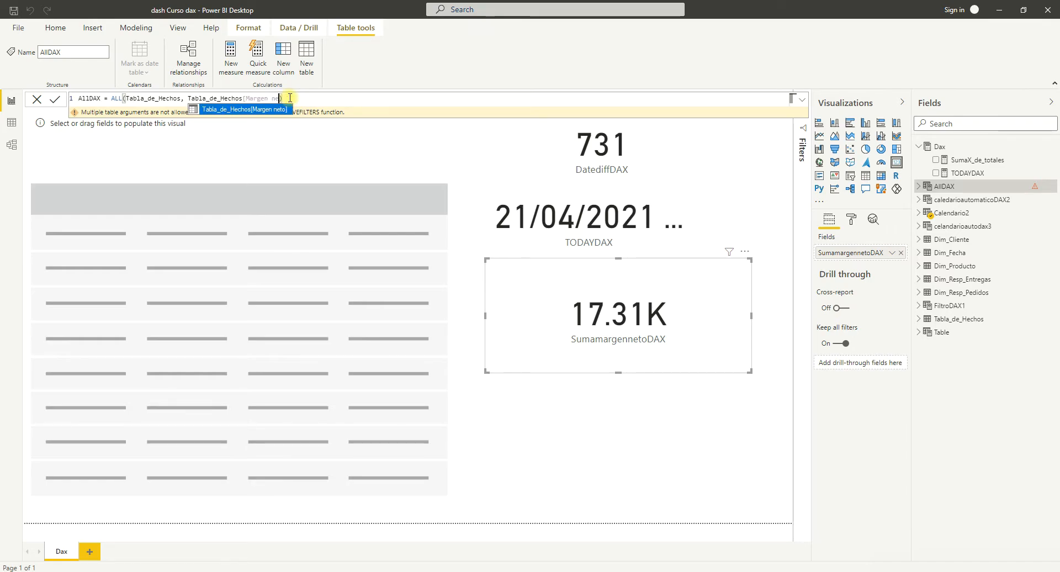
{"action": "key", "text": "BackSpace"}
{"action": "key", "text": "BackSpace"}
{"action": "key", "text": "BackSpace"}
{"action": "key", "text": "BackSpace"}
{"action": "key", "text": "BackSpace"}
{"action": "key", "text": "BackSpace"}
{"action": "key", "text": "BackSpace"}
{"action": "key", "text": "BackSpace"}
{"action": "key", "text": "BackSpace"}
{"action": "key", "text": "BackSpace"}
{"action": "key", "text": "BackSpace"}
{"action": "key", "text": "BackSpace"}
{"action": "key", "text": "BackSpace"}
{"action": "key", "text": "BackSpace"}
{"action": "key", "text": "BackSpace"}
{"action": "key", "text": "BackSpace"}
{"action": "key", "text": "BackSpace"}
{"action": "key", "text": "BackSpace"}
{"action": "key", "text": "BackSpace"}
{"action": "key", "text": "BackSpace"}
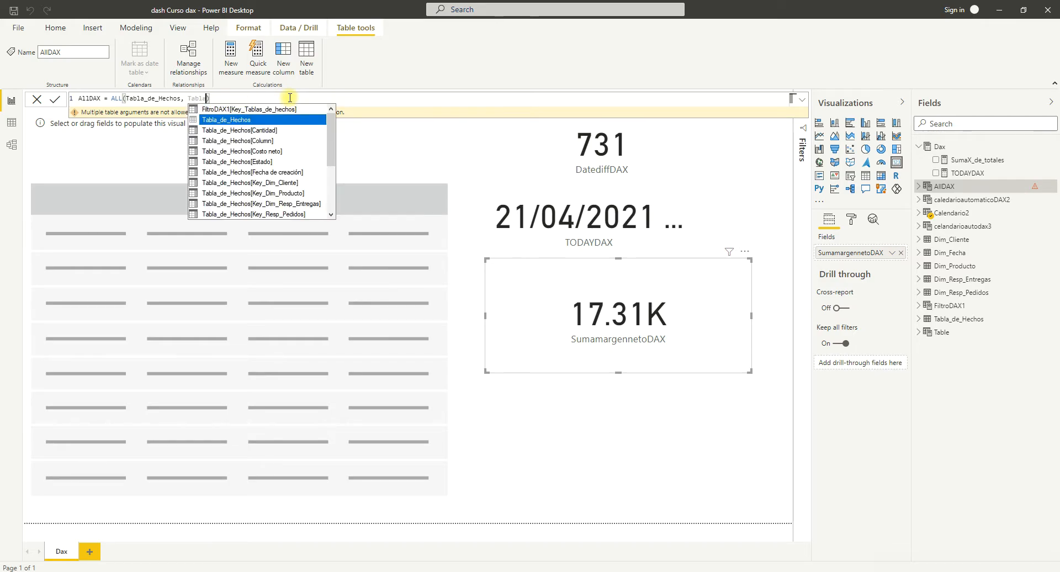
{"action": "key", "text": "BackSpace"}
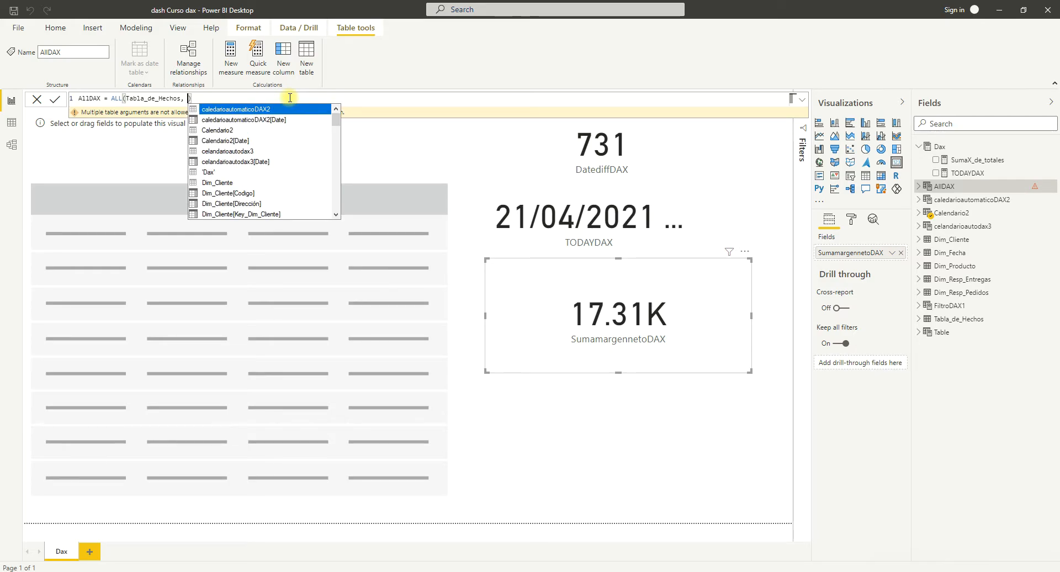
{"action": "double_click", "coordinate": [250, 125]}
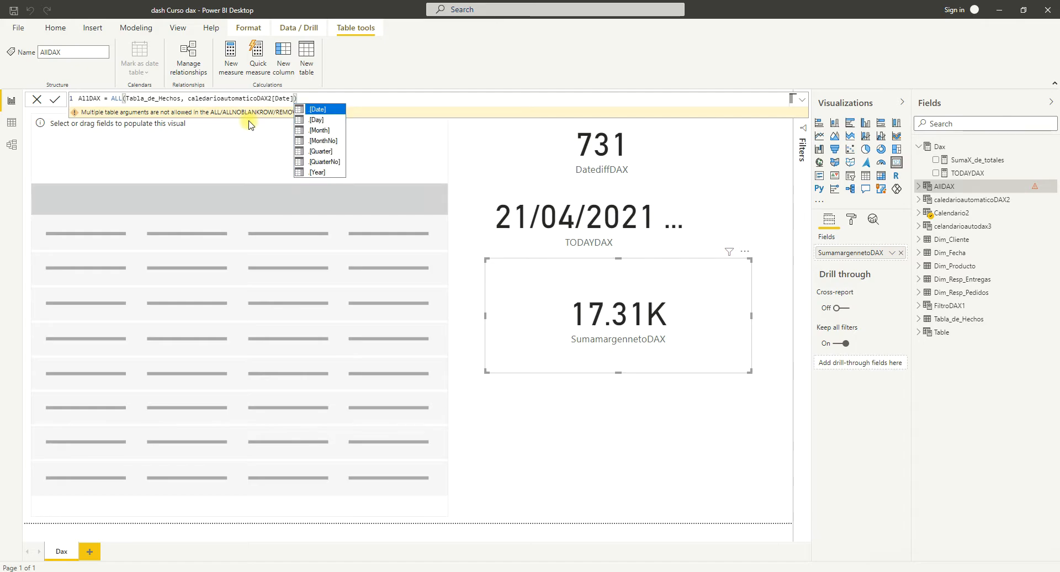
{"action": "left_click", "coordinate": [311, 99]}
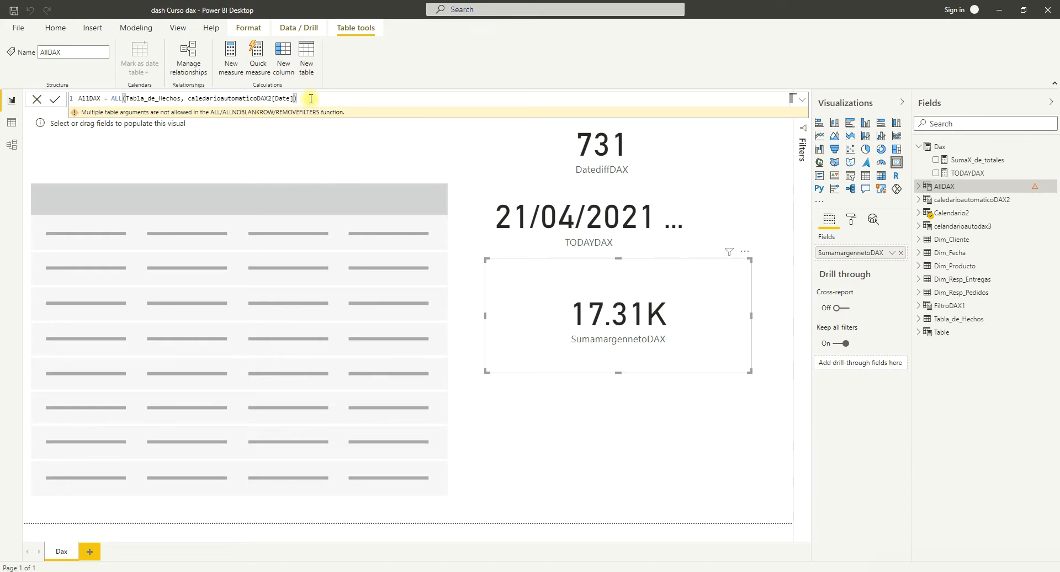
{"action": "key", "text": "Return"}
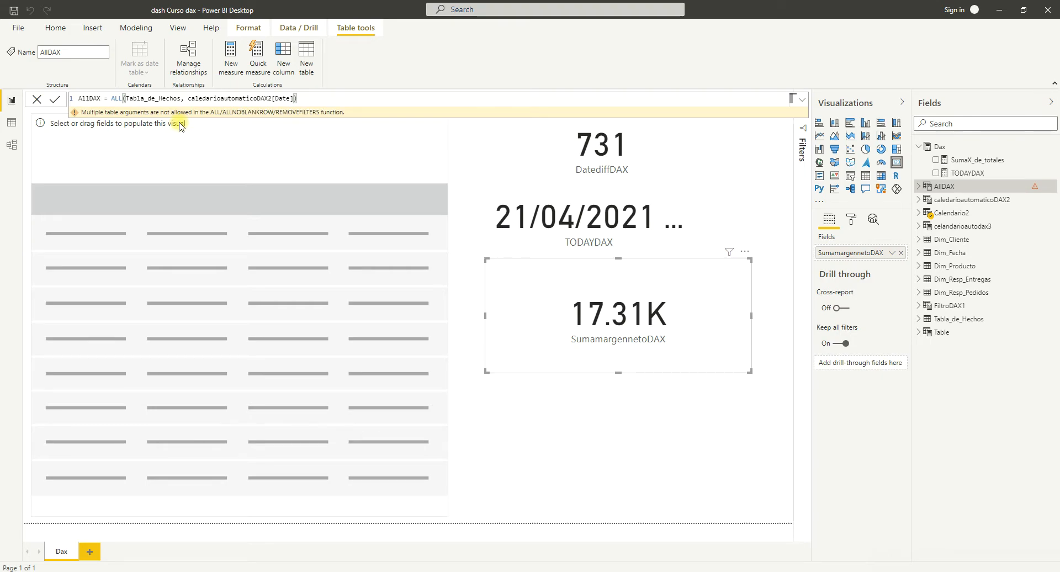
{"action": "double_click", "coordinate": [113, 98]}
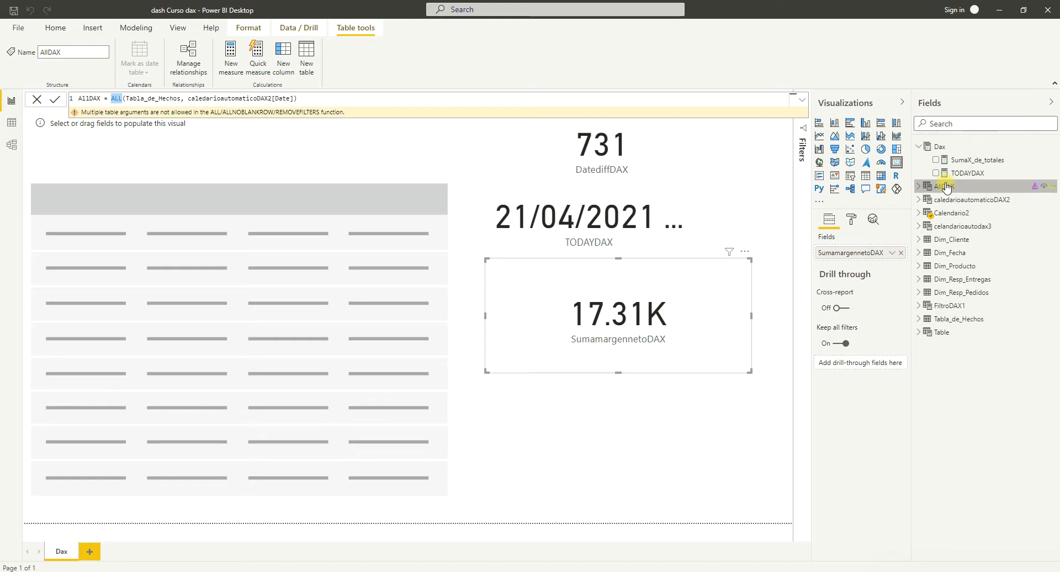
Delete the AllDAX table from the model.
{"action": "left_click", "coordinate": [1052, 187]}
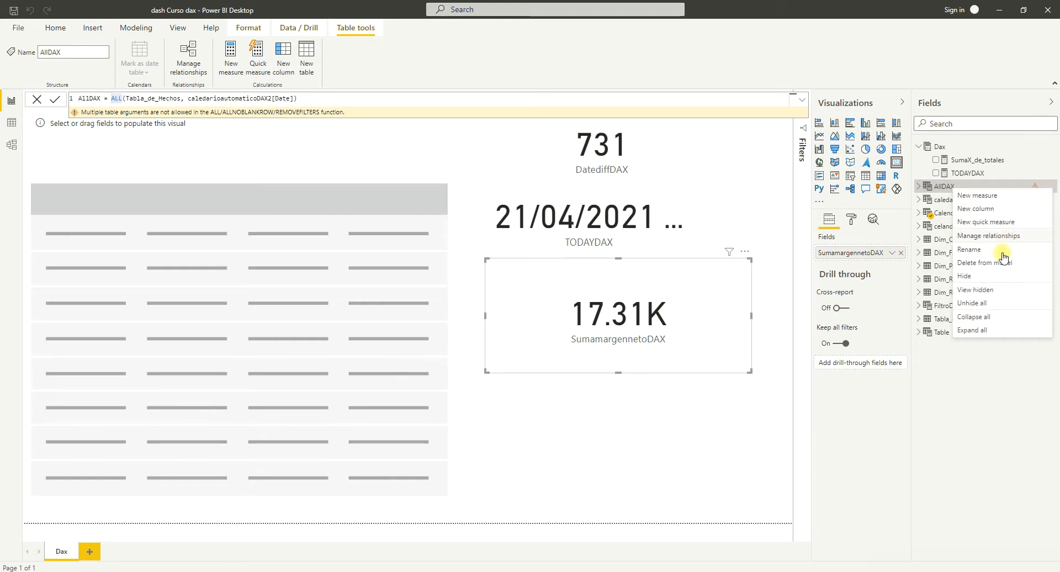
{"action": "left_click", "coordinate": [972, 263]}
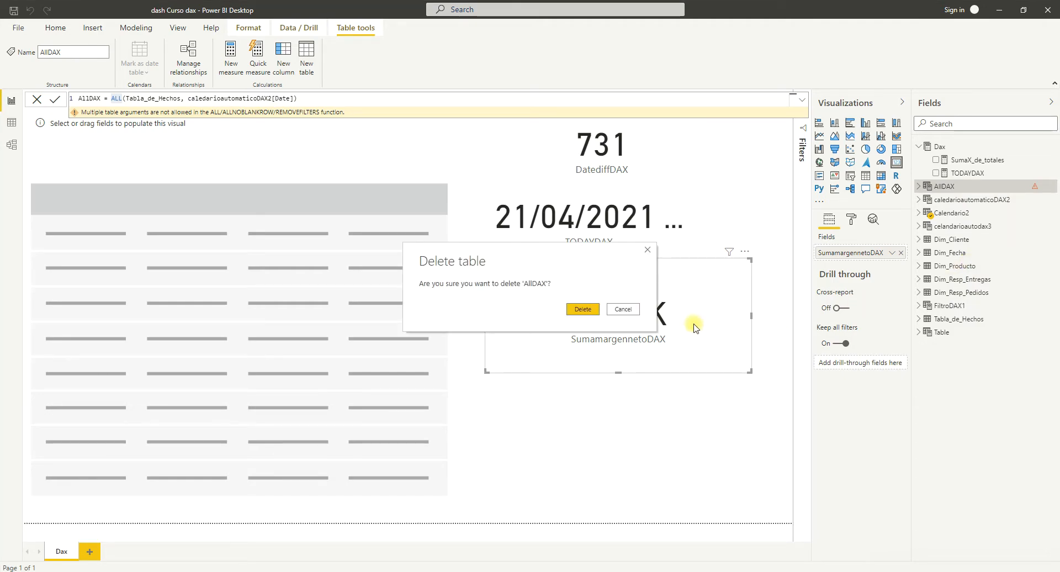
{"action": "left_click", "coordinate": [582, 308]}
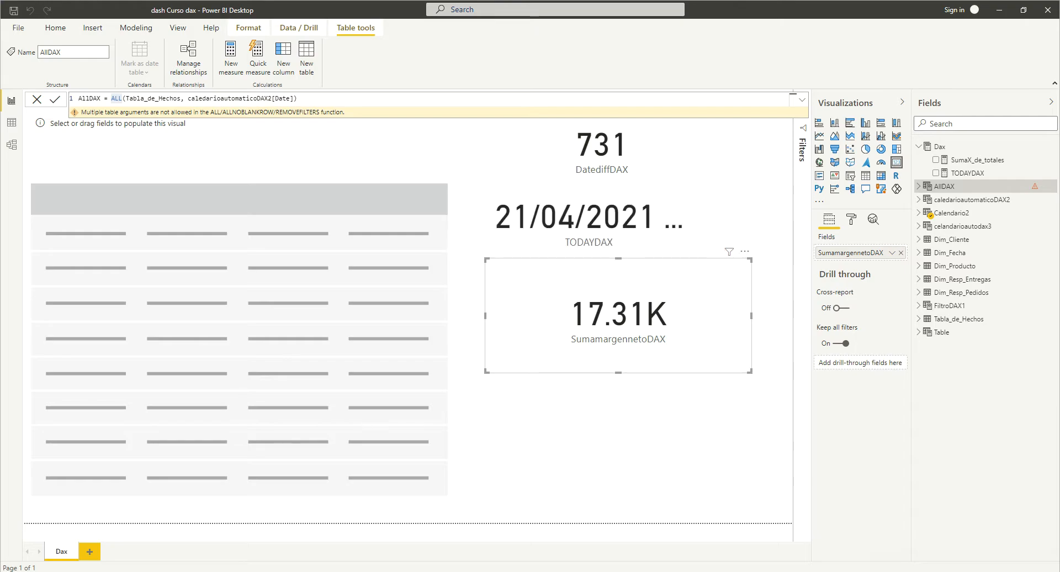
Switch to the DAX documentation in the browser, open the CALCULATE function's page and review its syntax and parameters.
{"action": "mouse_move", "coordinate": [608, 571]}
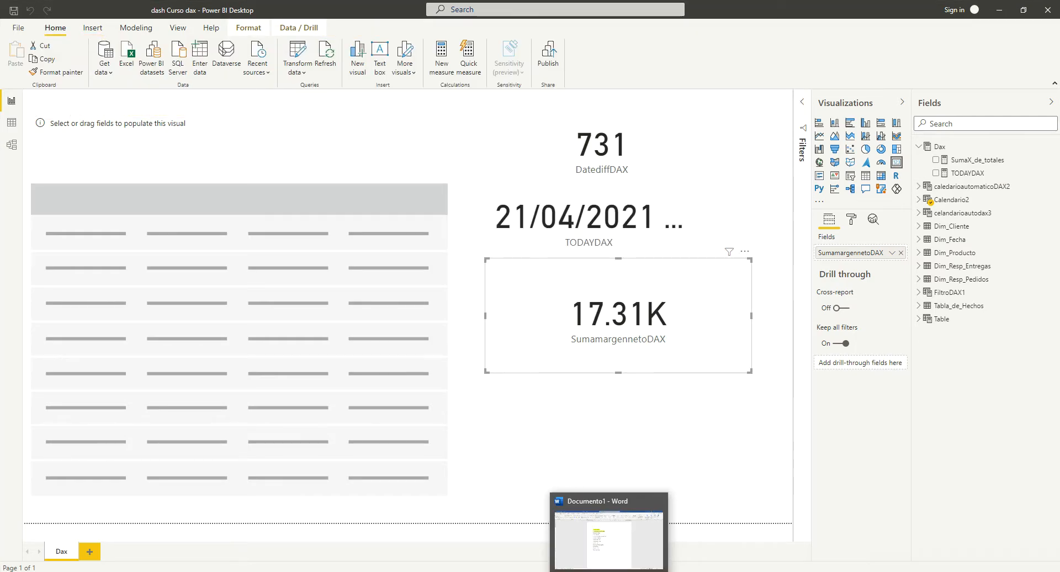
{"action": "left_click", "coordinate": [556, 571]}
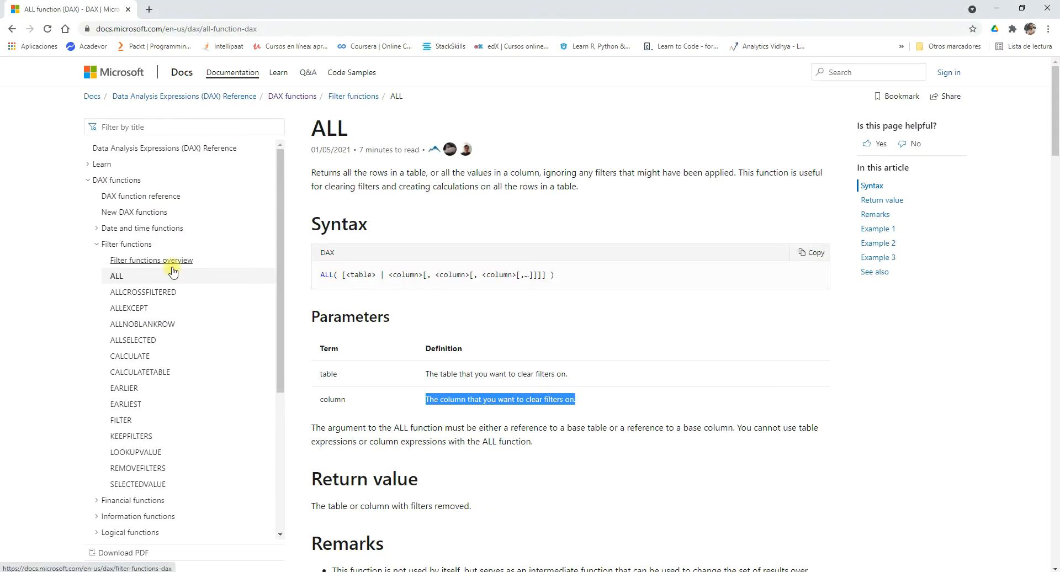
{"action": "left_click", "coordinate": [133, 356]}
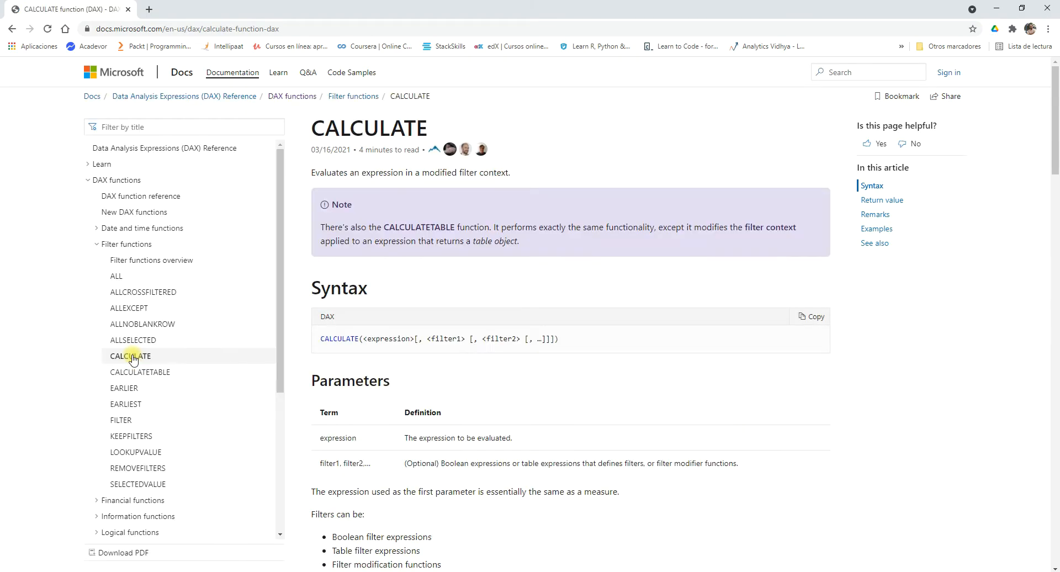
{"action": "scroll", "coordinate": [513, 369], "scroll_direction": "down", "scroll_amount": 2}
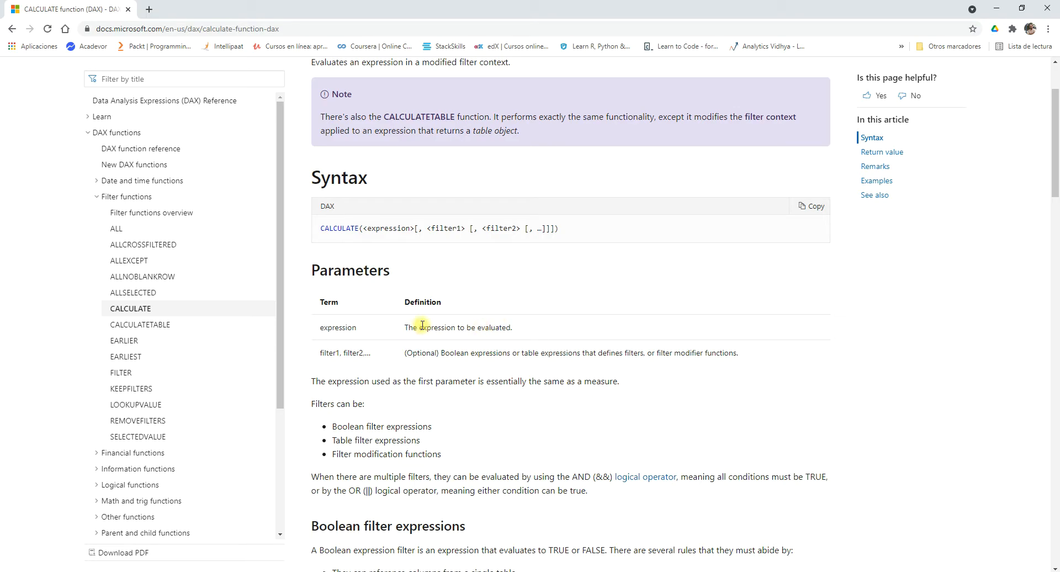
Review the CALCULATE page's sections on Boolean and table filter expressions, filter modifier functions and the return value.
{"action": "scroll", "coordinate": [433, 309], "scroll_direction": "down", "scroll_amount": 1}
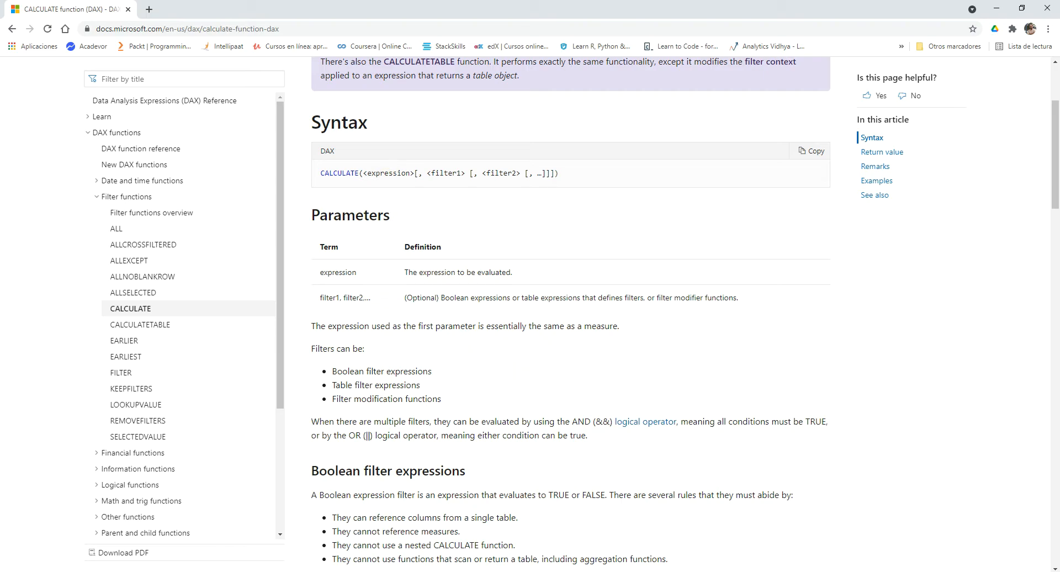
{"action": "key", "text": "alt+Tab"}
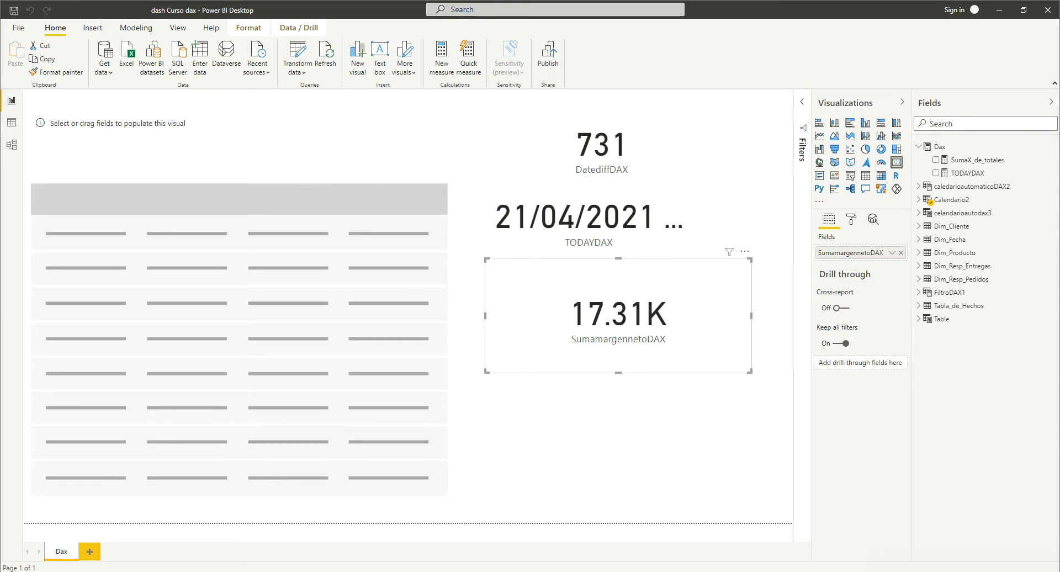
{"action": "key", "text": "alt+Tab"}
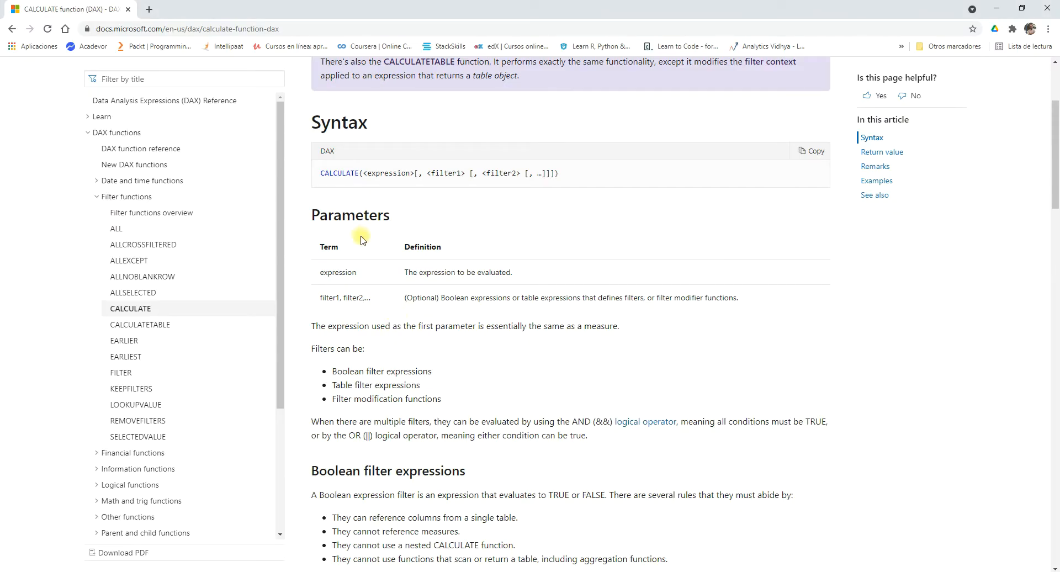
{"action": "scroll", "coordinate": [361, 243], "scroll_direction": "down", "scroll_amount": 4}
{"action": "scroll", "coordinate": [368, 265], "scroll_direction": "down", "scroll_amount": 2}
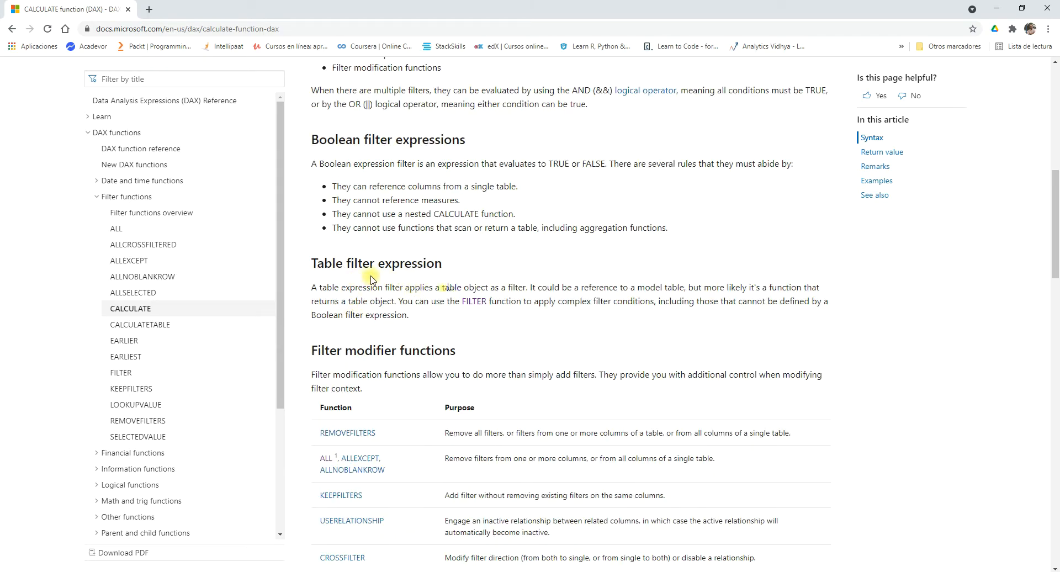
{"action": "scroll", "coordinate": [447, 287], "scroll_direction": "down", "scroll_amount": 2}
{"action": "scroll", "coordinate": [447, 290], "scroll_direction": "down", "scroll_amount": 3}
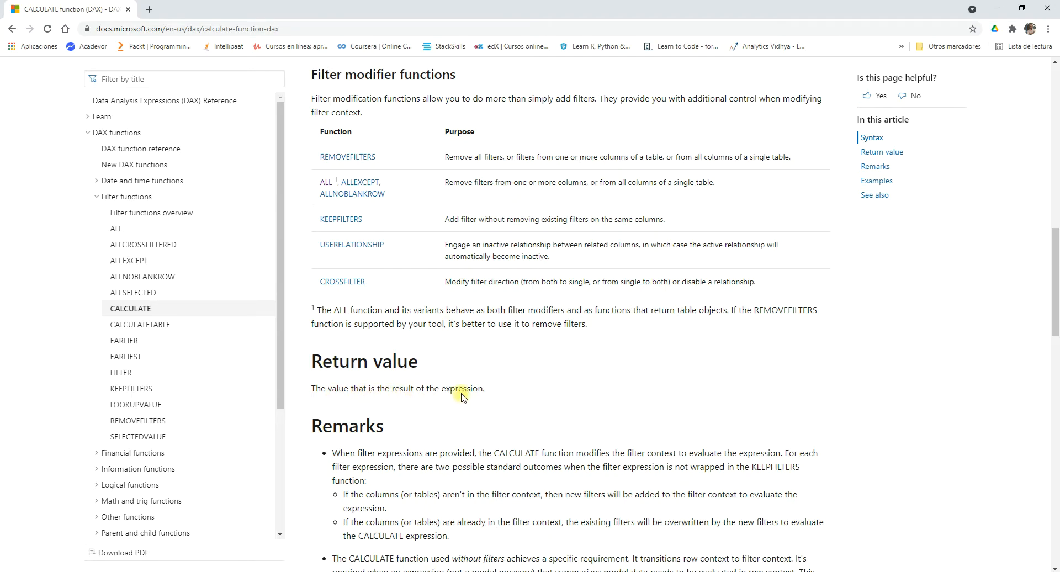
{"action": "left_click_drag", "start_coordinate": [483, 388], "coordinate": [312, 388]}
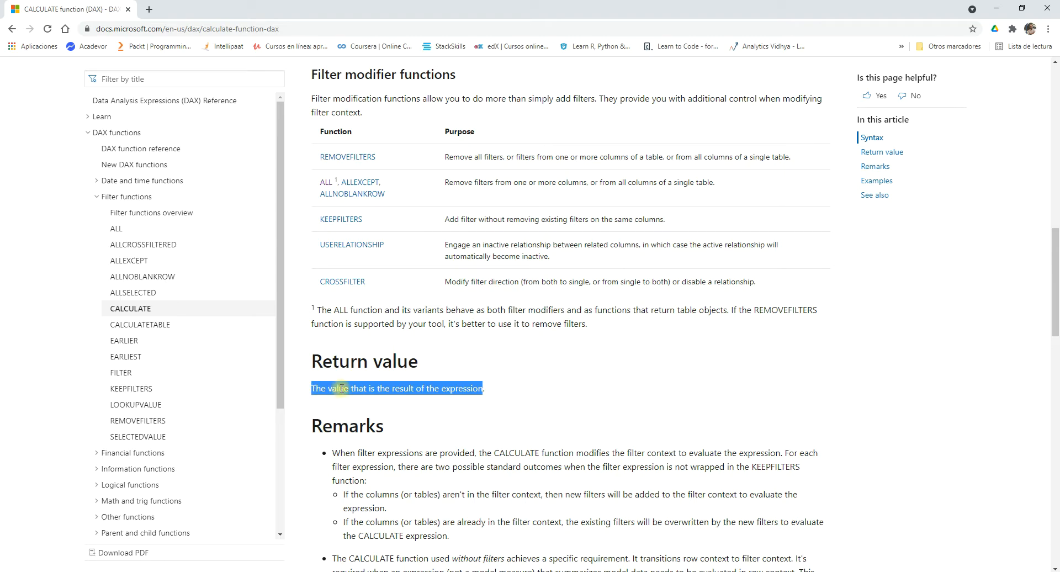
Switch to Power BI Desktop and start a new measure named CalculateDAX.
{"action": "left_click", "coordinate": [621, 571]}
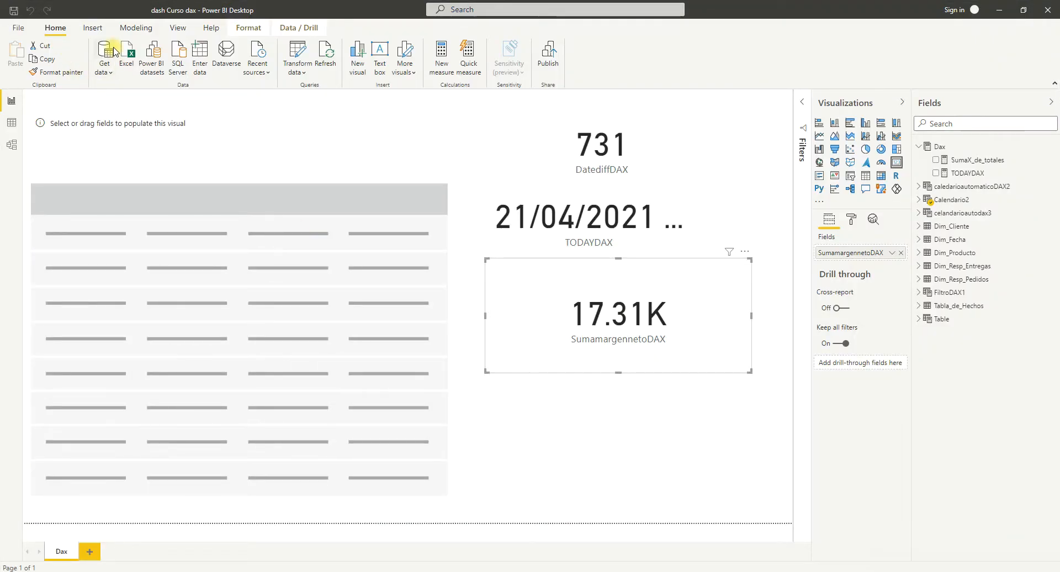
{"action": "left_click", "coordinate": [137, 28]}
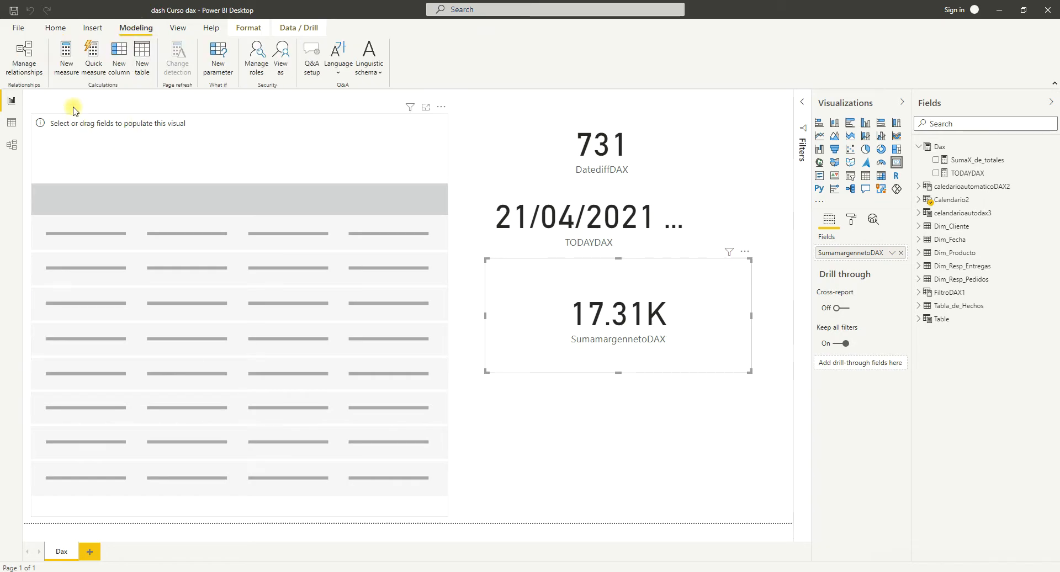
{"action": "left_click", "coordinate": [67, 73]}
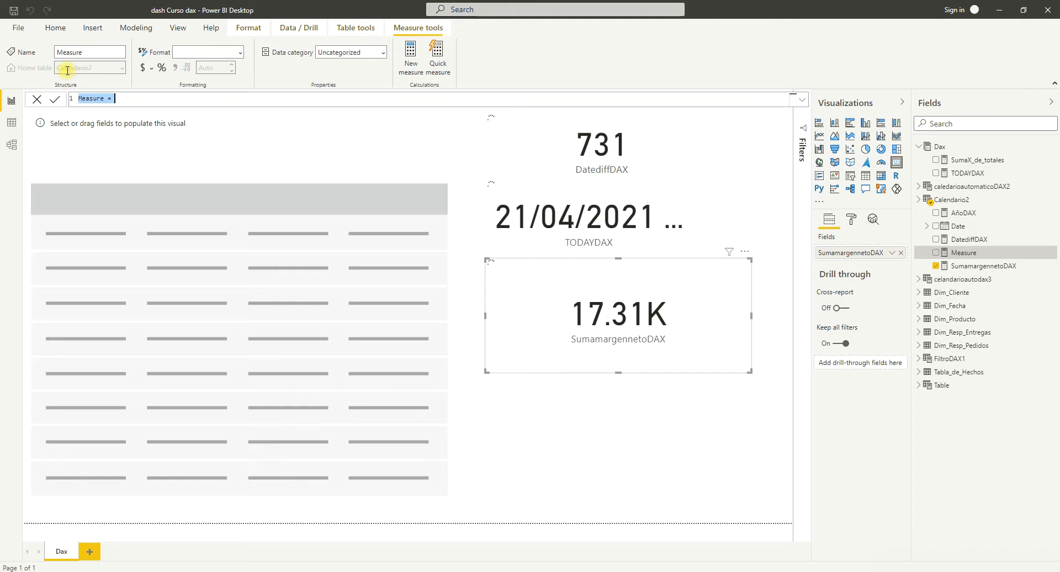
{"action": "left_click", "coordinate": [104, 98]}
{"action": "key", "text": "Delete"}
{"action": "key", "text": "Delete"}
{"action": "key", "text": "Delete"}
{"action": "key", "text": "BackSpace"}
{"action": "key", "text": "BackSpace"}
{"action": "key", "text": "BackSpace"}
{"action": "key", "text": "BackSpace"}
{"action": "key", "text": "BackSpace"}
{"action": "key", "text": "BackSpace"}
{"action": "type", "text": "Calc"}
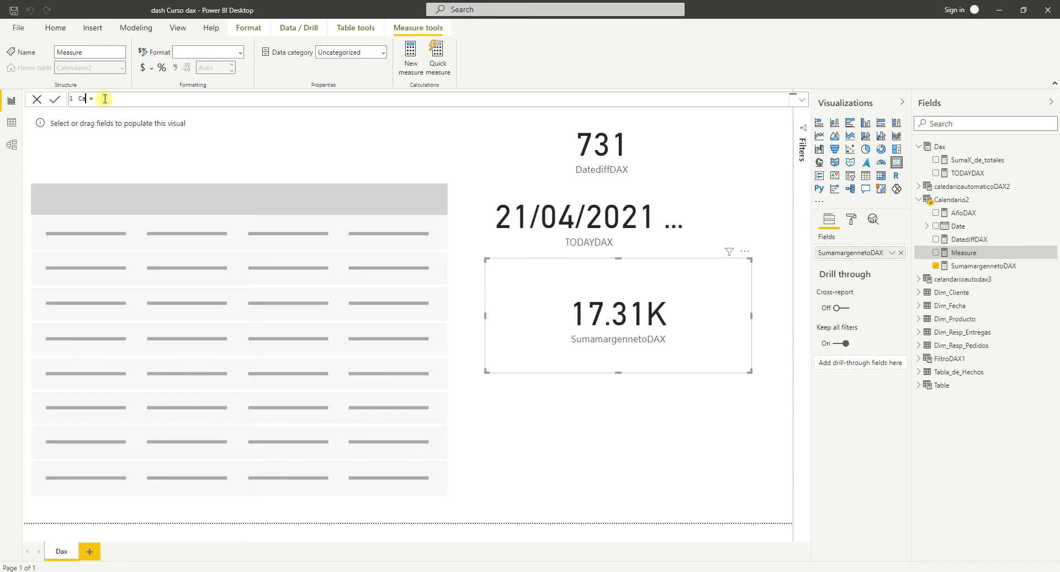
{"action": "type", "text": "ulateDAX"}
Begin the CalculateDAX formula with CALCULATE, using SUM(Tabla_de_Hechos[Margen neto]) as its expression.
{"action": "left_click", "coordinate": [136, 99]}
{"action": "type", "text": "CA"}
{"action": "key", "text": "Tab"}
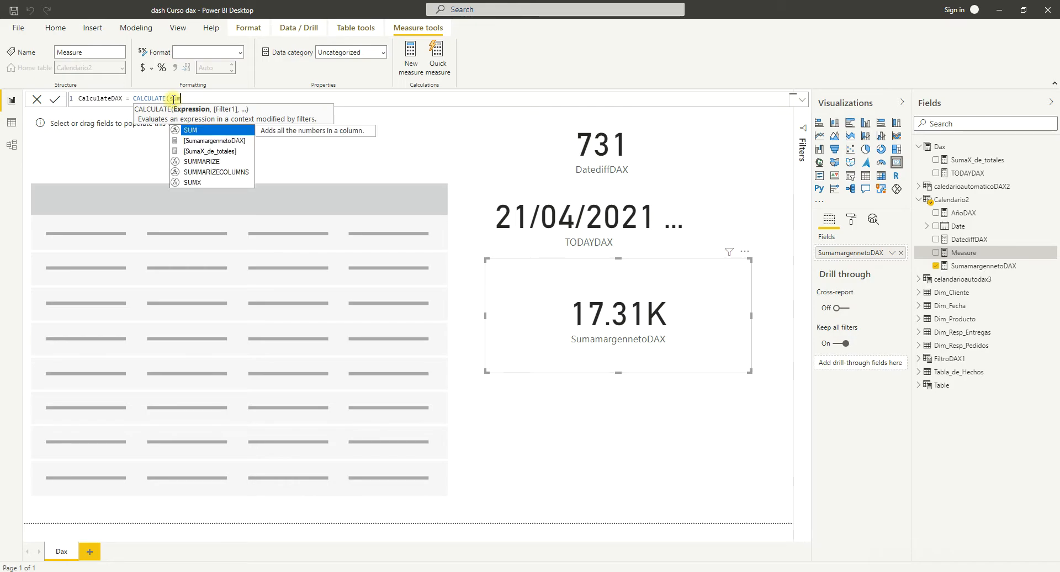
{"action": "key", "text": "Tab"}
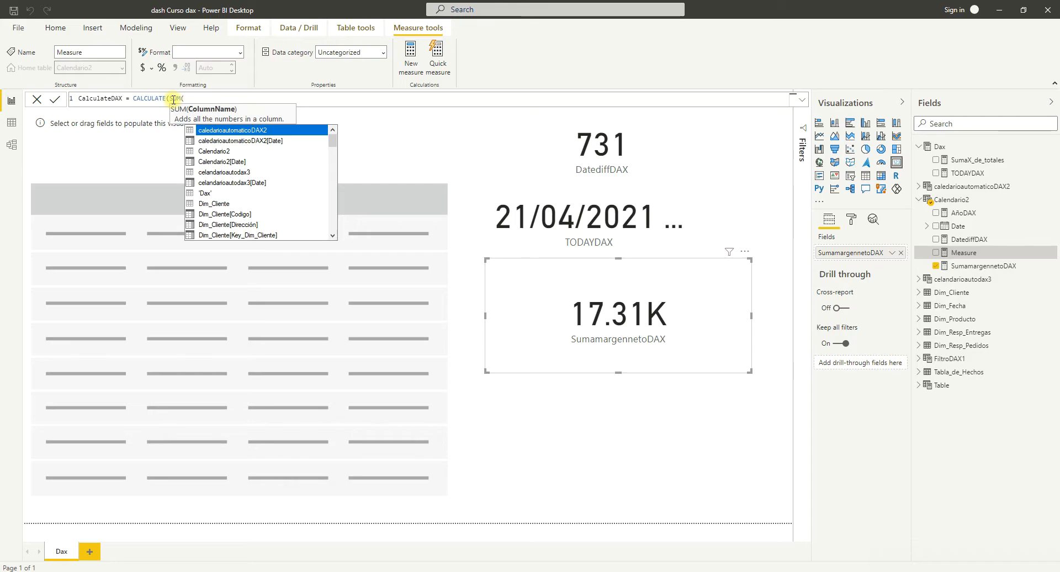
{"action": "type", "text": "ta"}
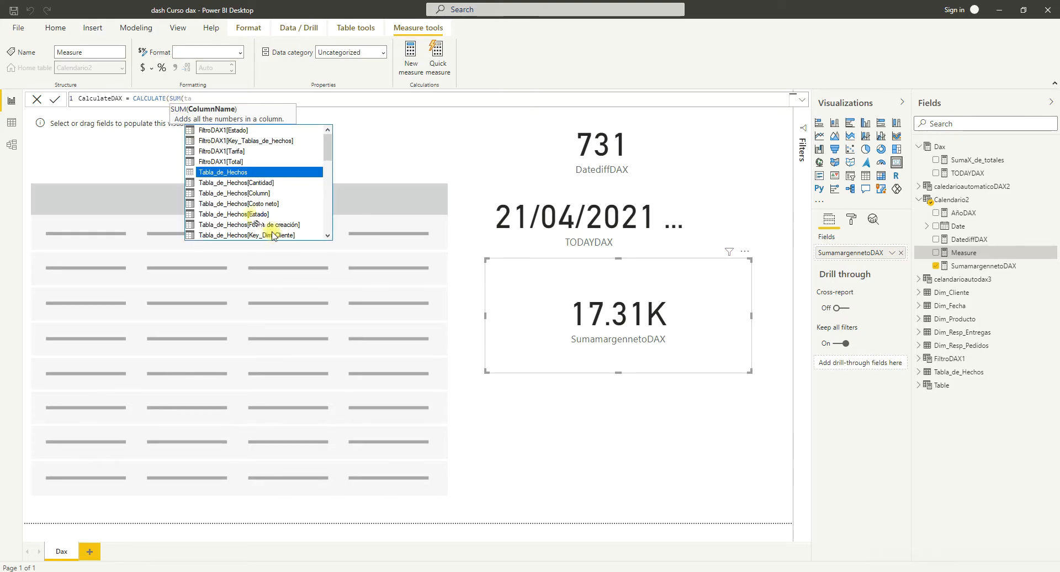
{"action": "scroll", "coordinate": [245, 208], "scroll_direction": "down", "scroll_amount": 1}
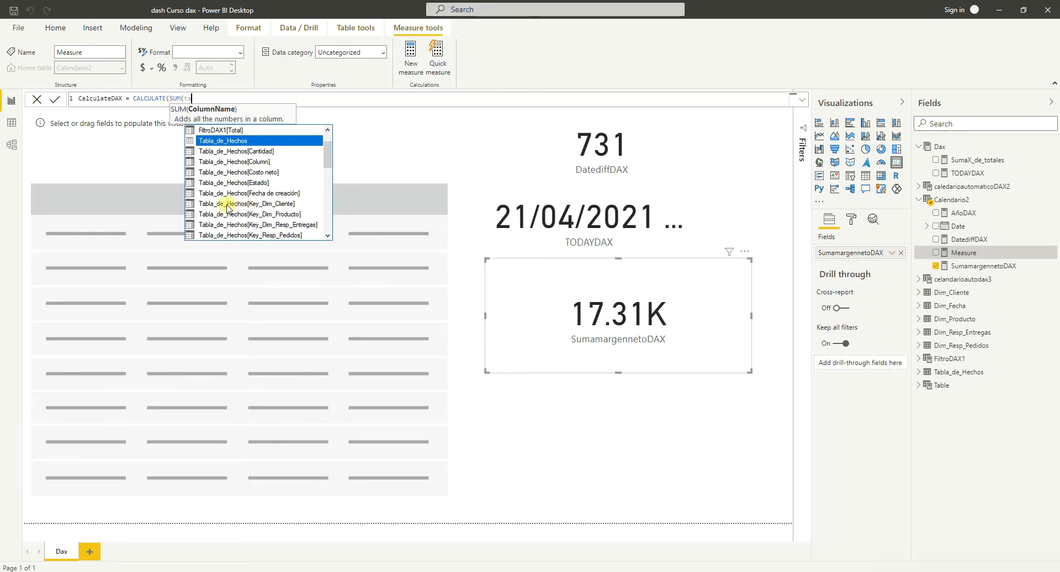
{"action": "scroll", "coordinate": [231, 180], "scroll_direction": "down", "scroll_amount": 1}
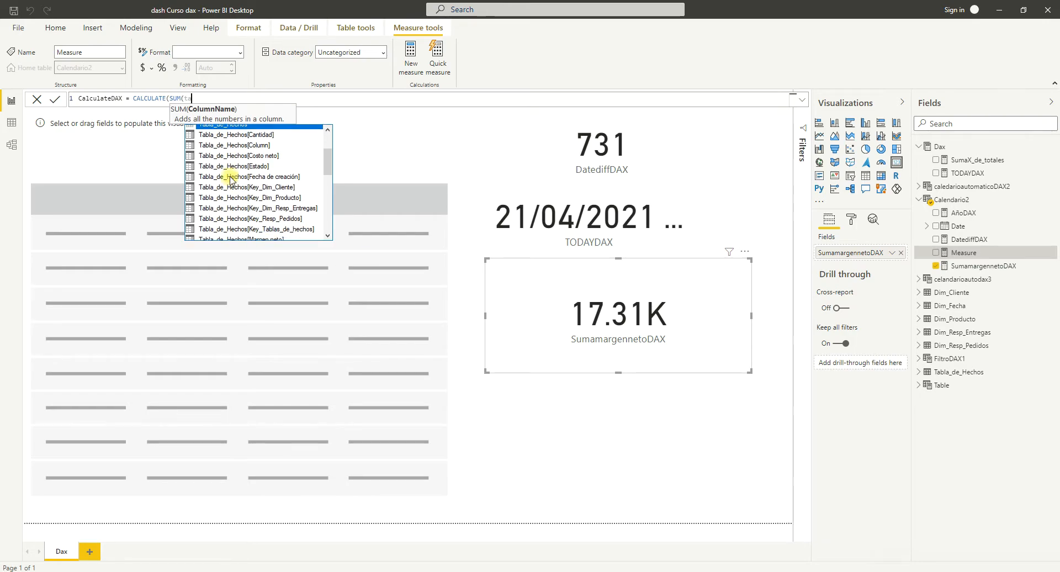
{"action": "scroll", "coordinate": [231, 179], "scroll_direction": "down", "scroll_amount": 1}
{"action": "left_click", "coordinate": [243, 194]}
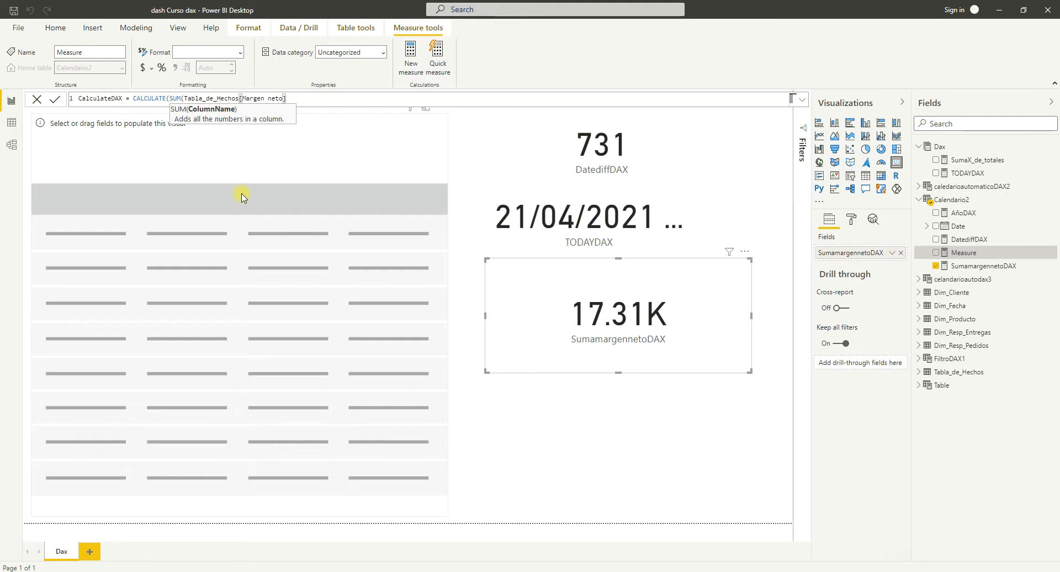
{"action": "type", "text": ","}
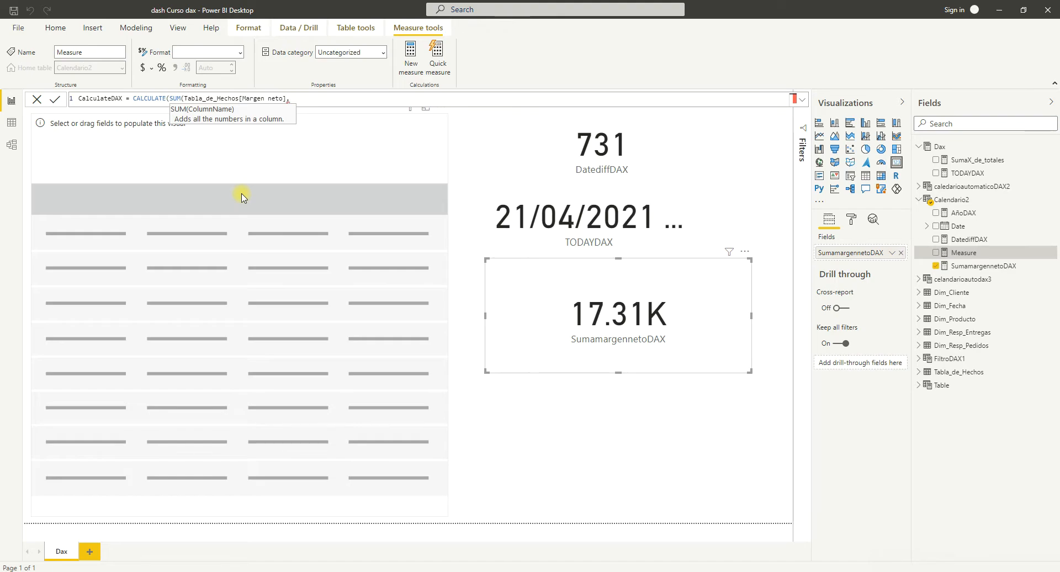
{"action": "key", "text": "BackSpace"}
{"action": "type", "text": ")"}
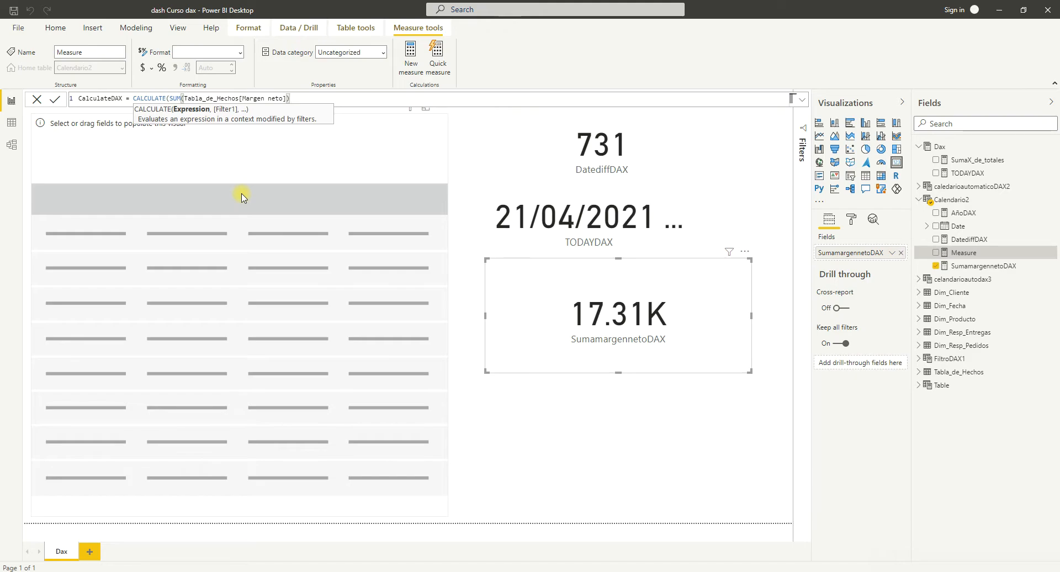
{"action": "type", "text": ","}
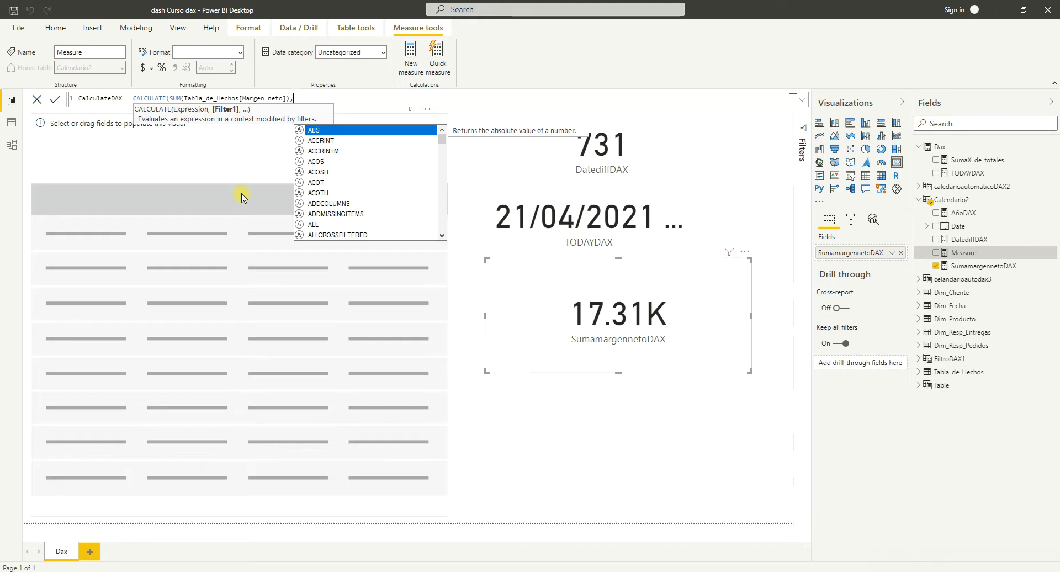
{"action": "type", "text": "fil"}
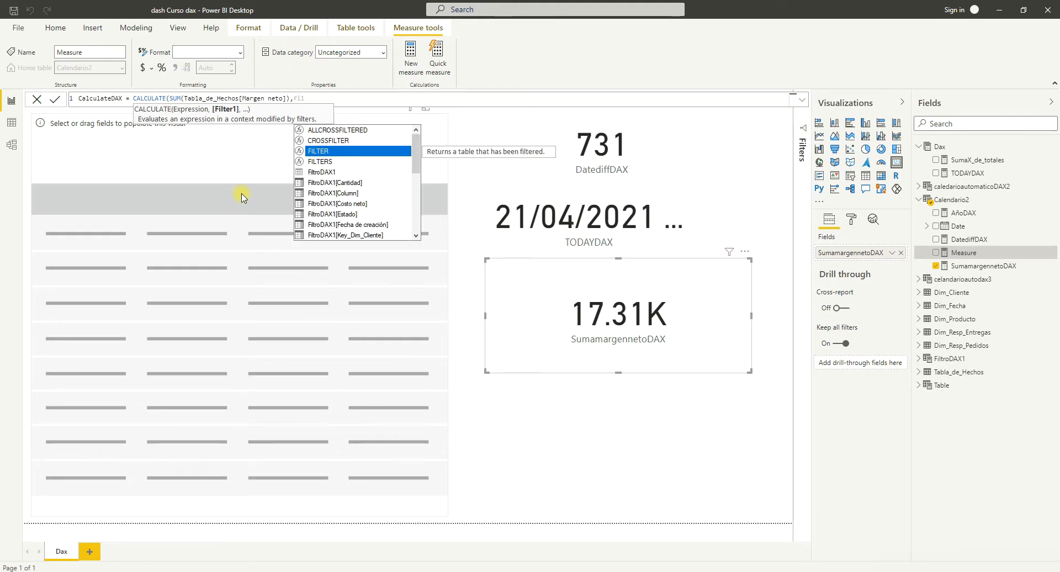
Add a FILTER function as CALCULATE's first filter, with Tabla_de_Hechos as the table to filter.
{"action": "key", "text": "Tab"}
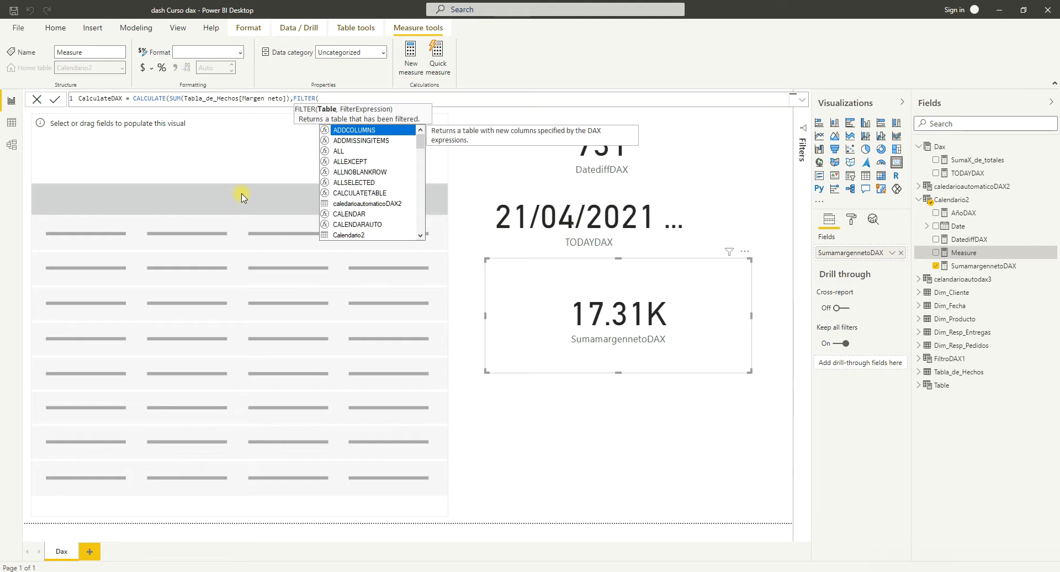
{"action": "type", "text": "ta"}
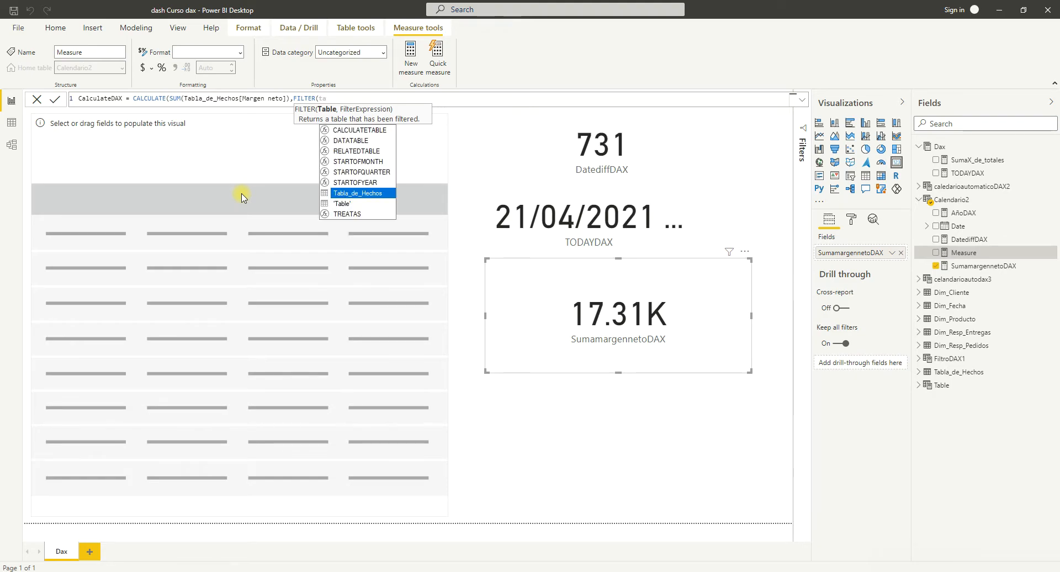
{"action": "key", "text": "Tab"}
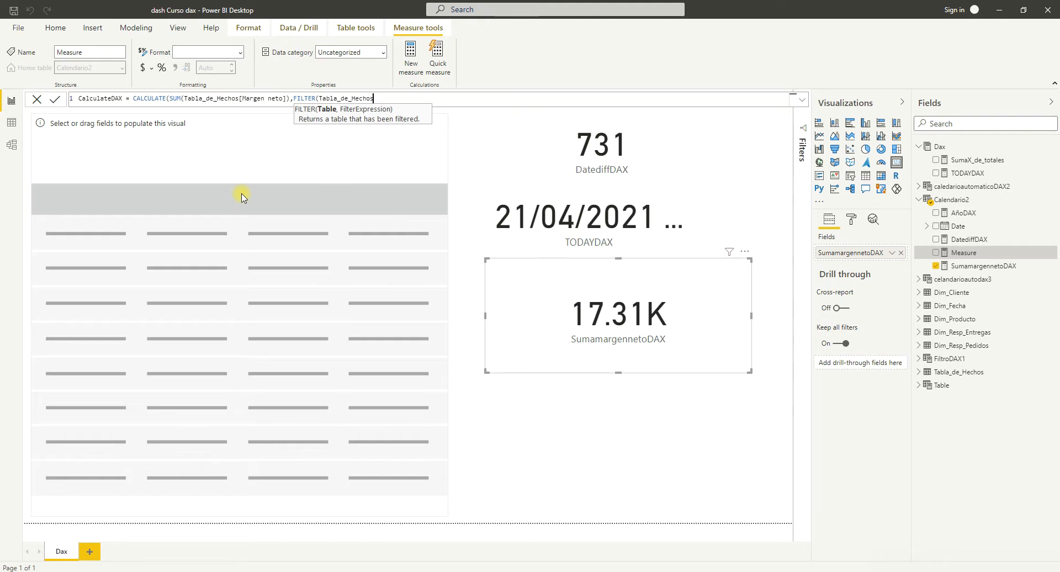
{"action": "type", "text": ","}
Examine the Tabla_de_Hechos fields and rows to choose a filter column, then return to the report.
{"action": "left_click", "coordinate": [919, 372]}
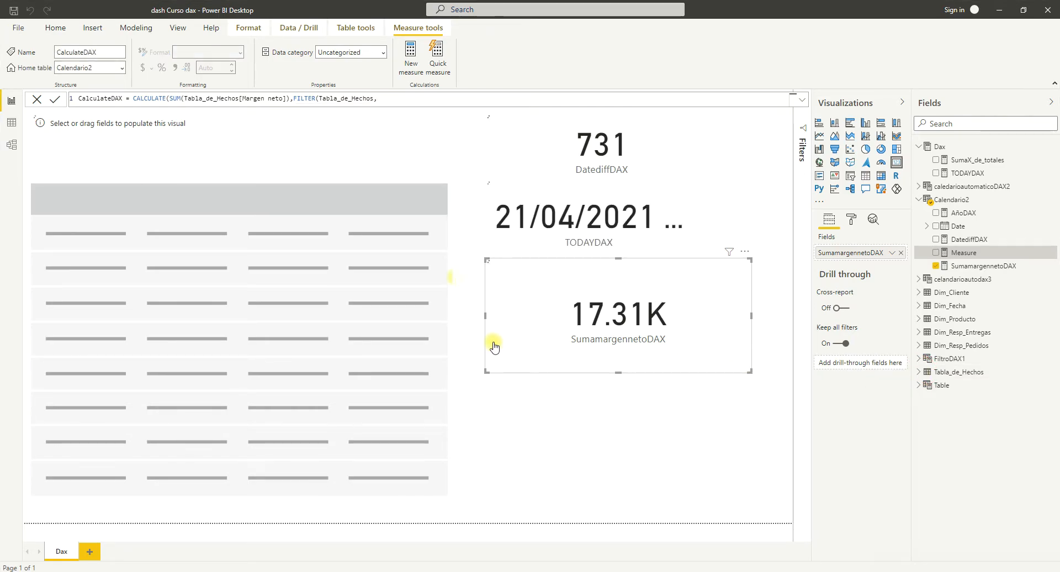
{"action": "left_click", "coordinate": [919, 372]}
{"action": "scroll", "coordinate": [981, 409], "scroll_direction": "down", "scroll_amount": 1}
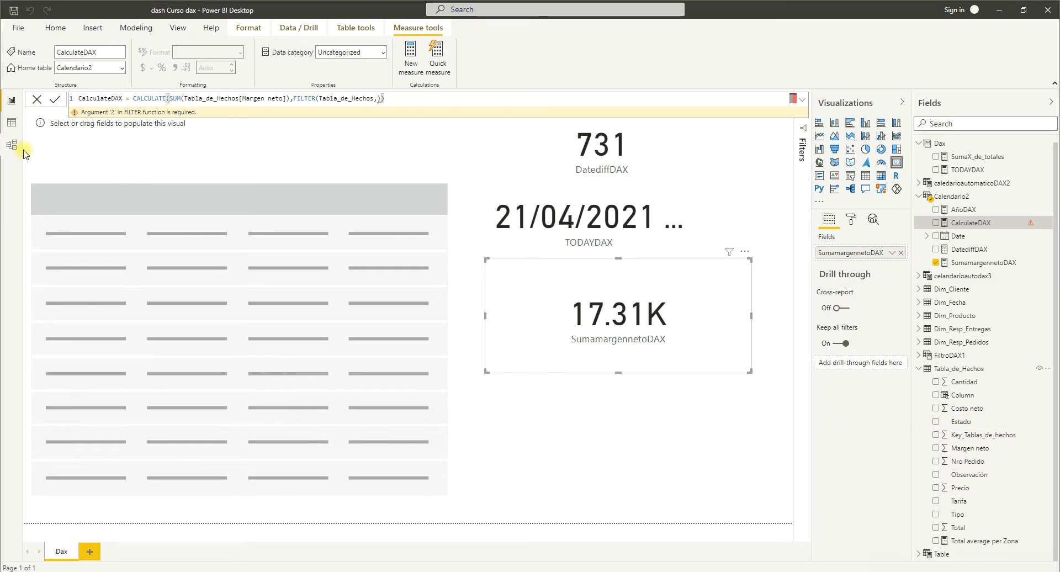
{"action": "left_click", "coordinate": [14, 124]}
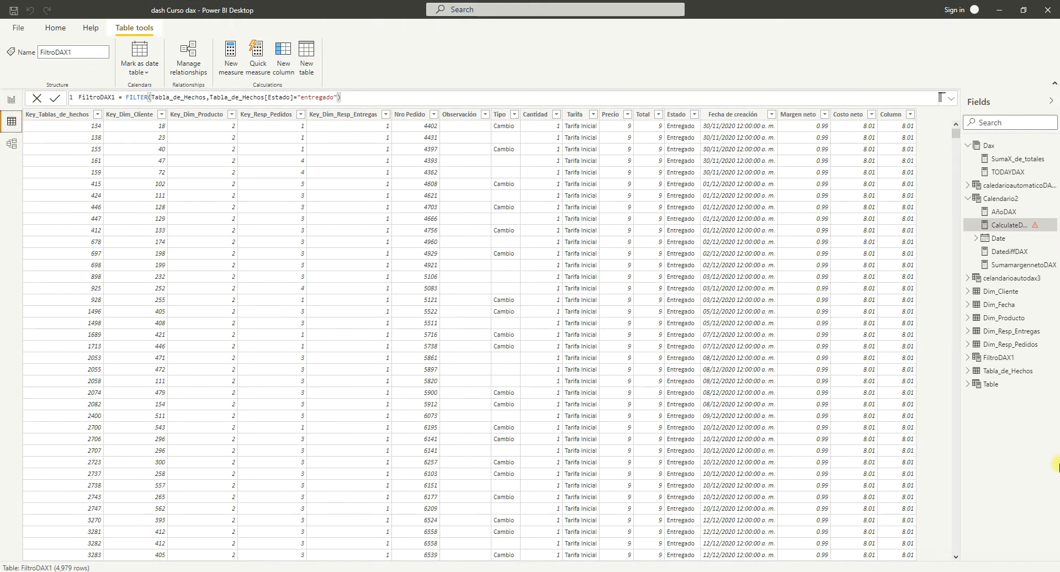
{"action": "left_click", "coordinate": [995, 373]}
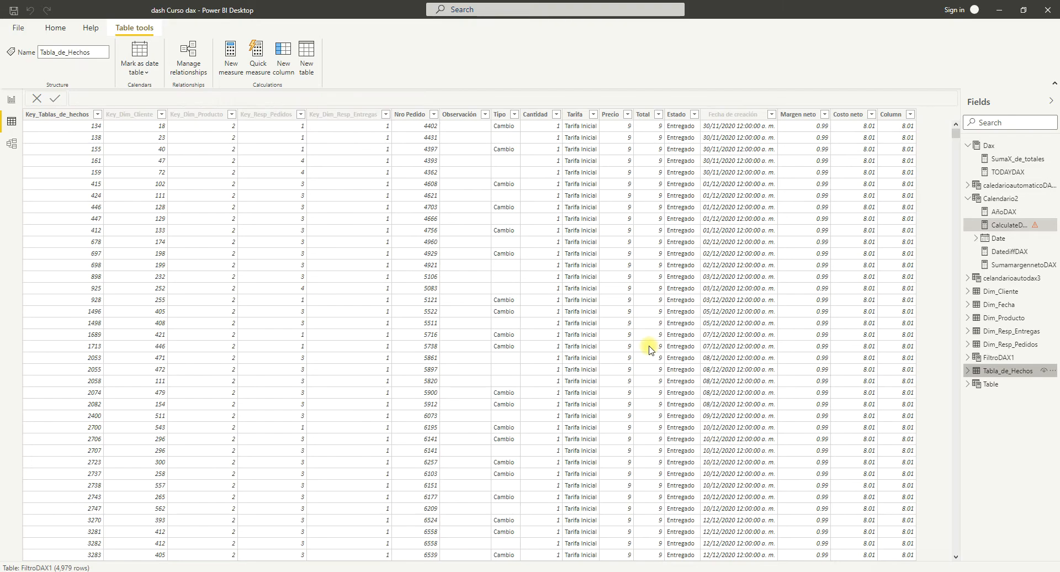
{"action": "left_click", "coordinate": [11, 100]}
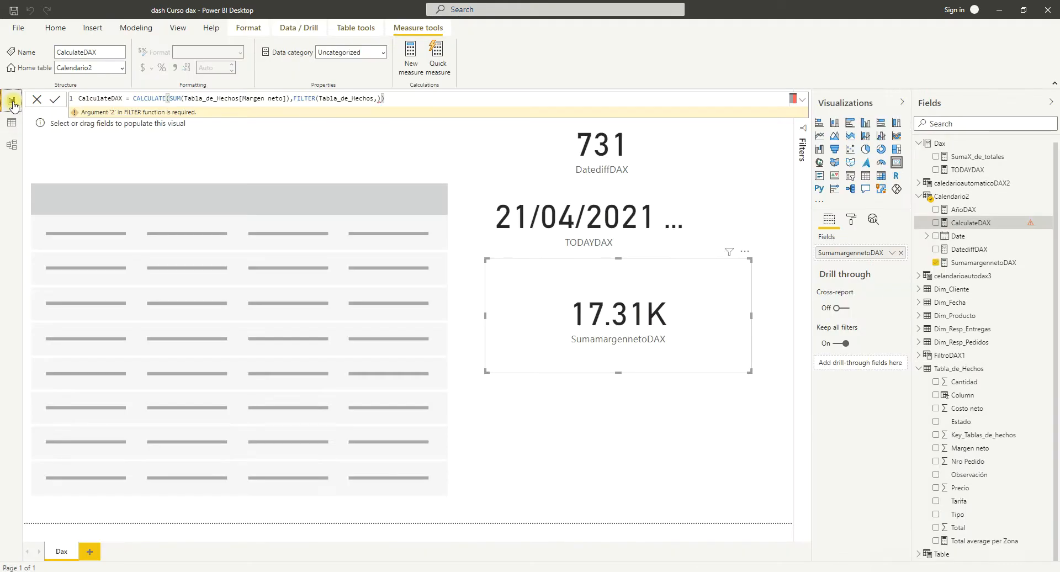
Use the Tabla_de_Hechos[Estado] column as the start of FILTER's filter expression in the CalculateDAX formula.
{"action": "left_click", "coordinate": [386, 98]}
{"action": "key", "text": "BackSpace"}
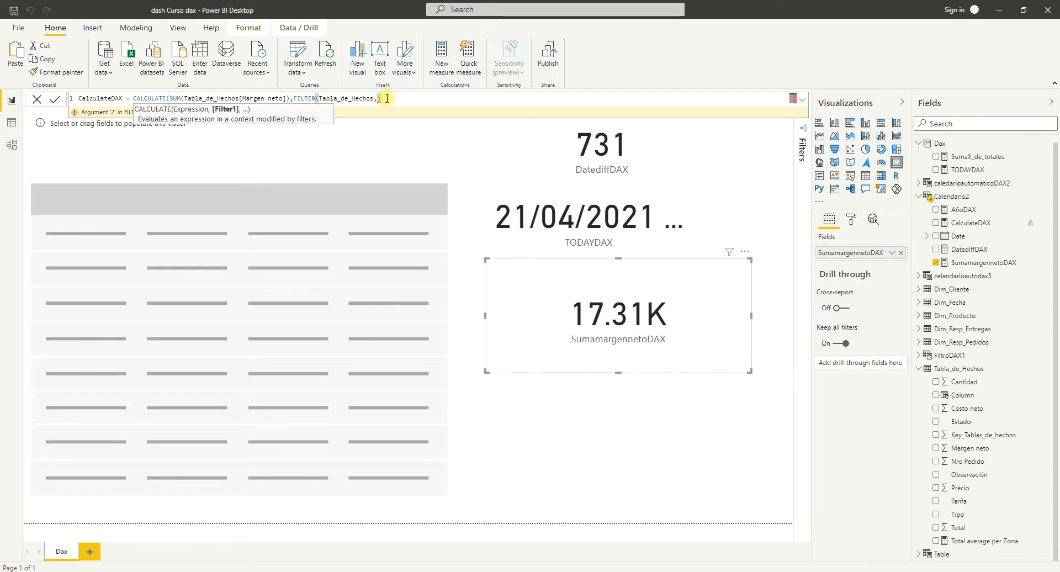
{"action": "key", "text": "BackSpace"}
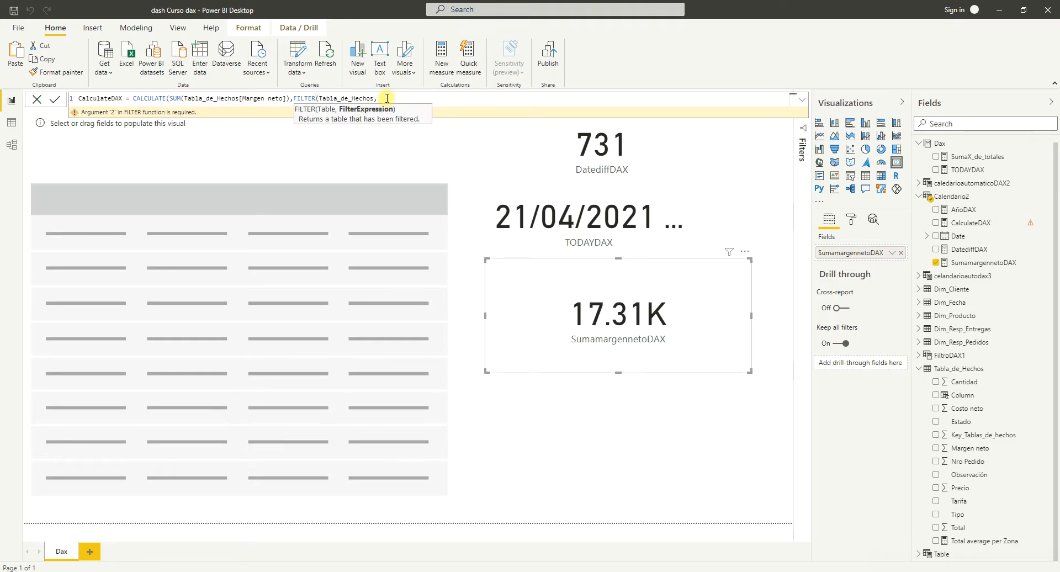
{"action": "type", "text": "ta"}
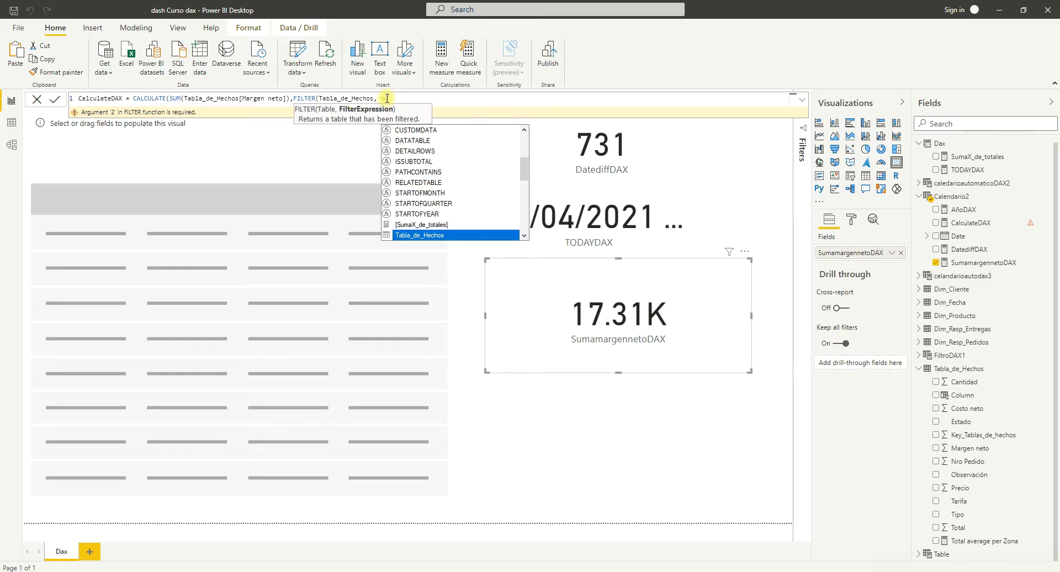
{"action": "key", "text": "Down"}
{"action": "key", "text": "Down"}
{"action": "key", "text": "Down"}
{"action": "key", "text": "Down"}
{"action": "key", "text": "Down"}
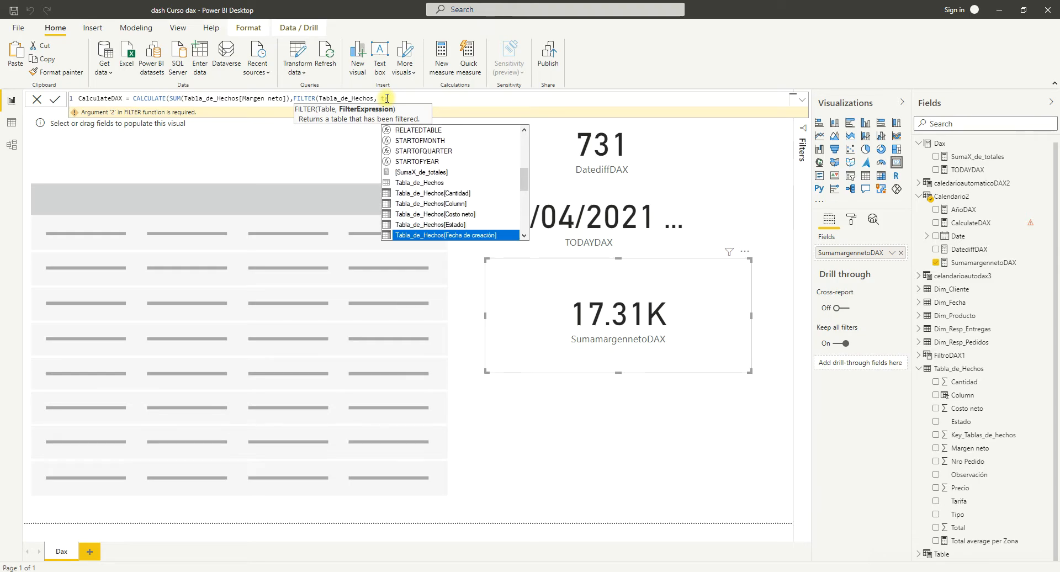
{"action": "key", "text": "Up"}
{"action": "key", "text": "Tab"}
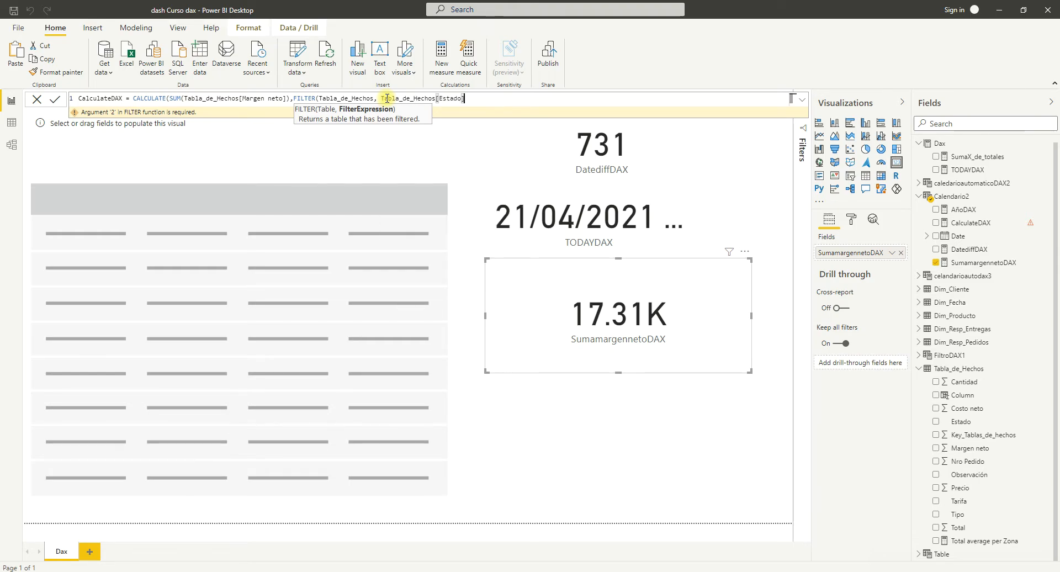
Set the Estado condition equal to "entregado", close both the FILTER and CALCULATE functions, and commit the measure.
{"action": "type", "text": "=\"entregado"}
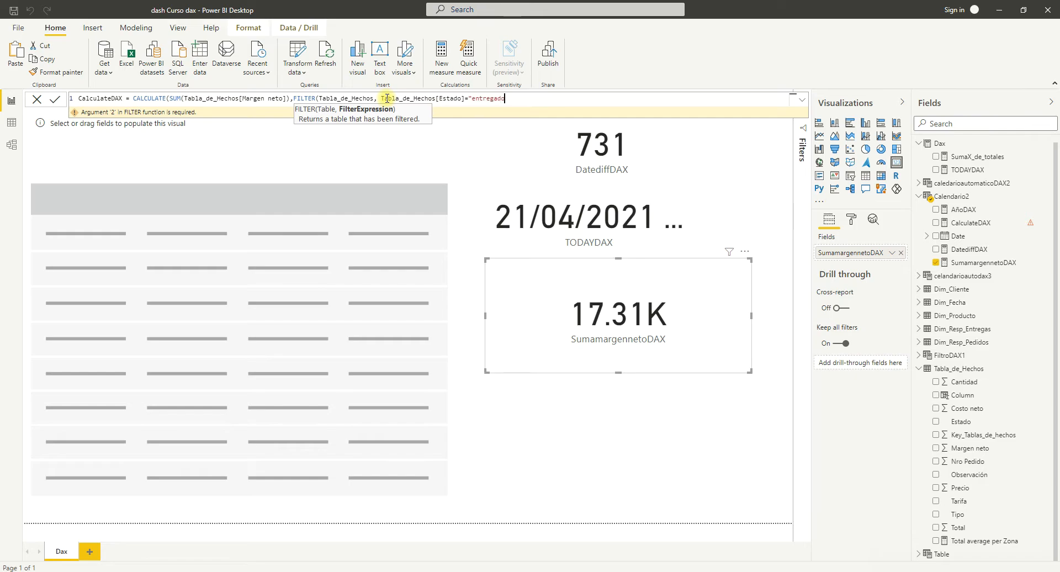
{"action": "type", "text": "\")"}
{"action": "left_click_drag", "start_coordinate": [516, 102], "coordinate": [293, 102]}
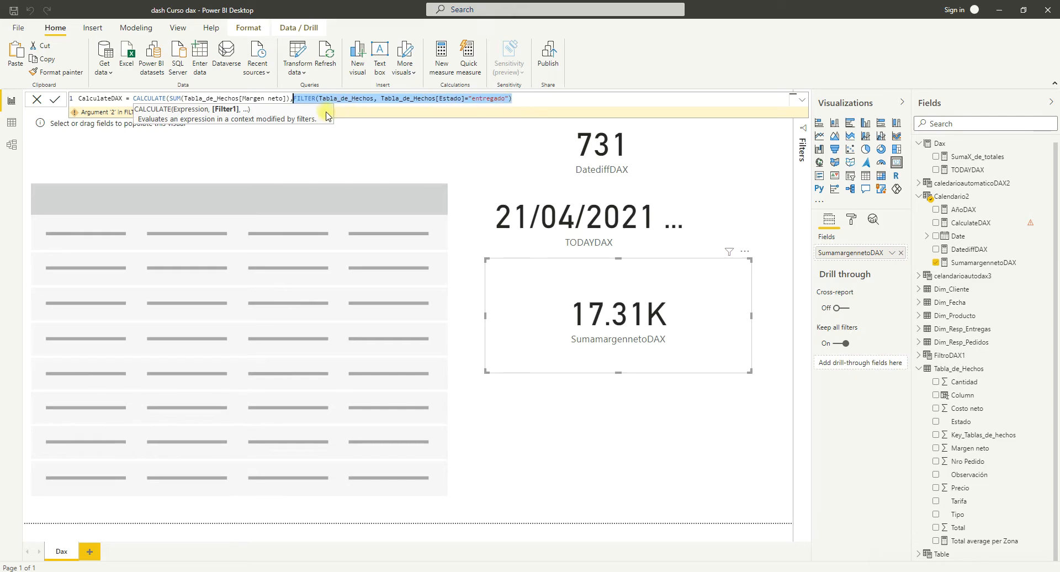
{"action": "left_click", "coordinate": [516, 102]}
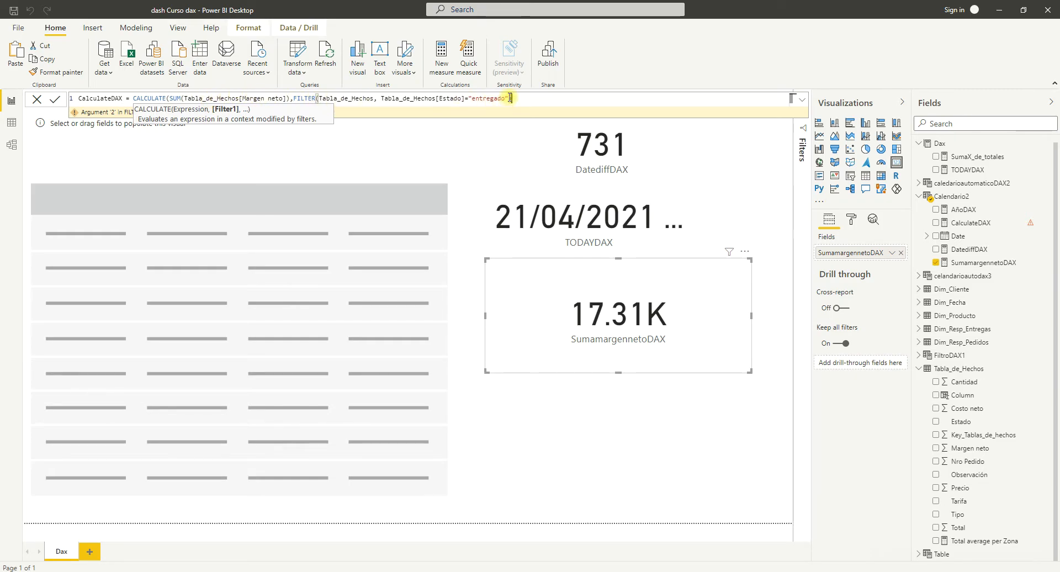
{"action": "type", "text": ")"}
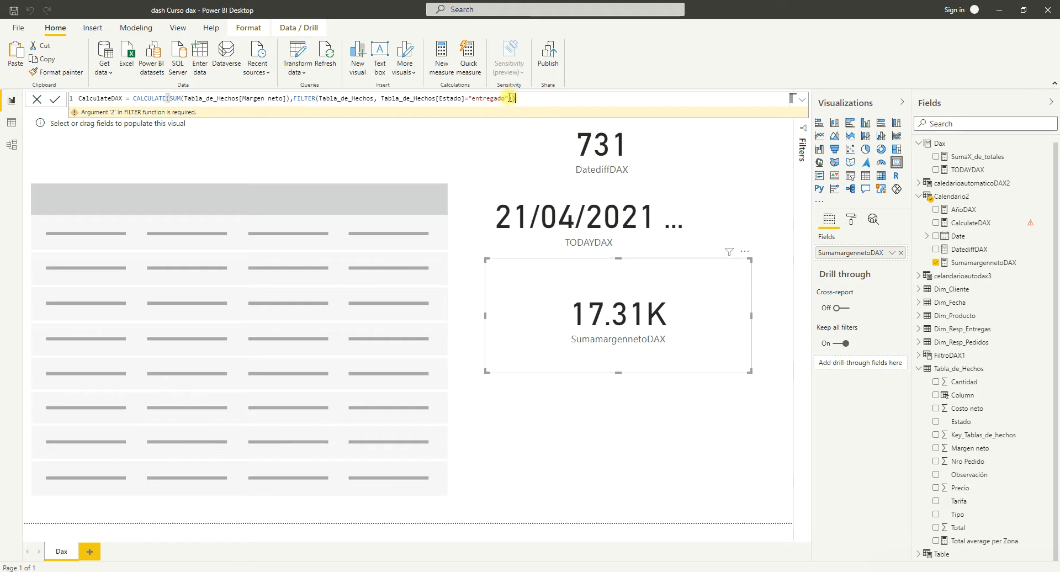
{"action": "type", "text": ")"}
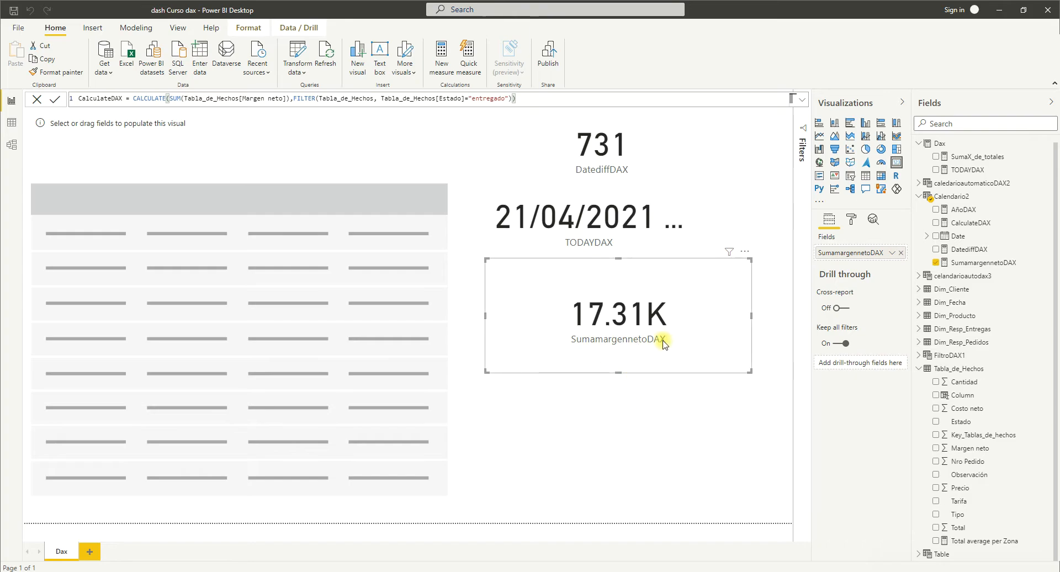
Add a card visual below the SumamargennetoDAX card and fill it with the CalculateDAX measure.
{"action": "left_click", "coordinate": [641, 415]}
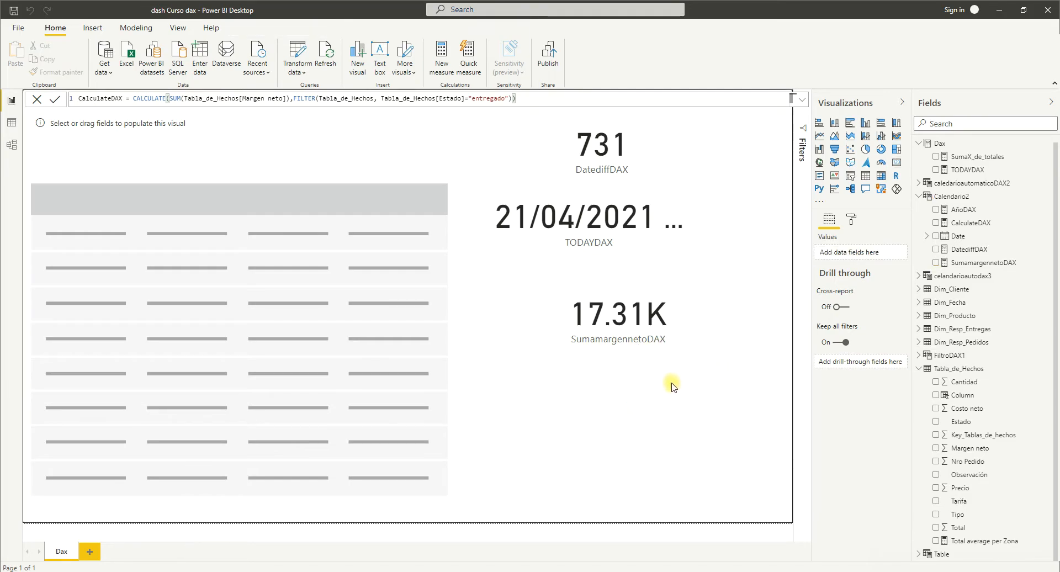
{"action": "left_click", "coordinate": [897, 164]}
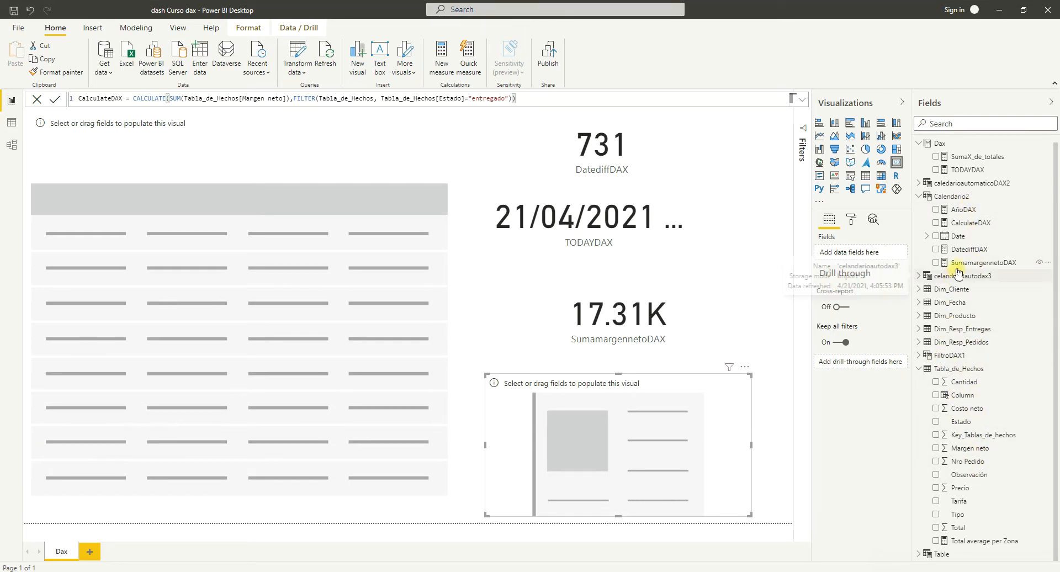
{"action": "left_click", "coordinate": [956, 231]}
{"action": "left_click_drag", "start_coordinate": [956, 232], "coordinate": [610, 440]}
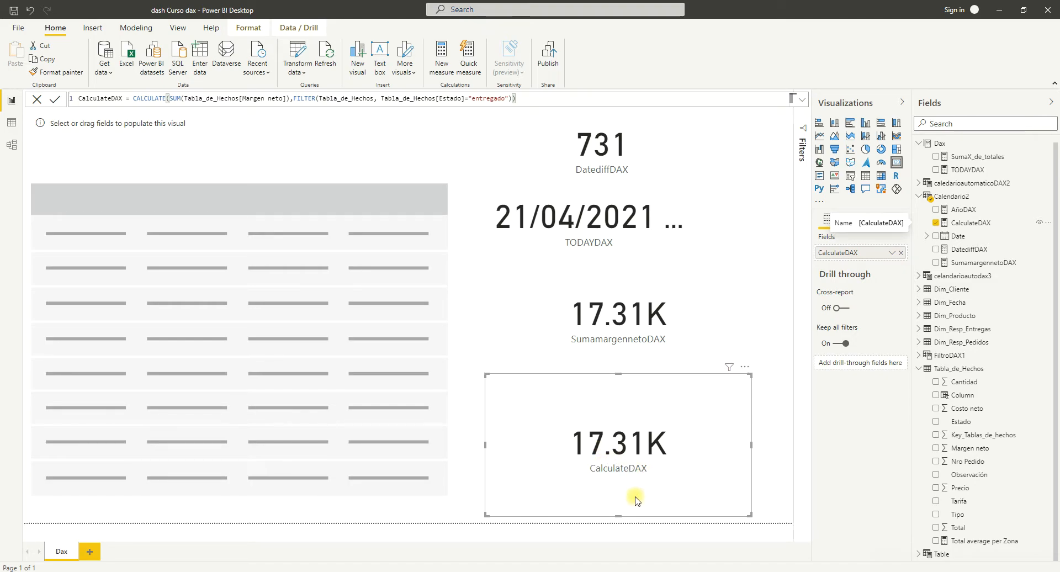
Switch to the DAX documentation in the browser, review the EARLIER function's syntax and parameters, and return to Power BI Desktop.
{"action": "key", "text": "alt+Tab"}
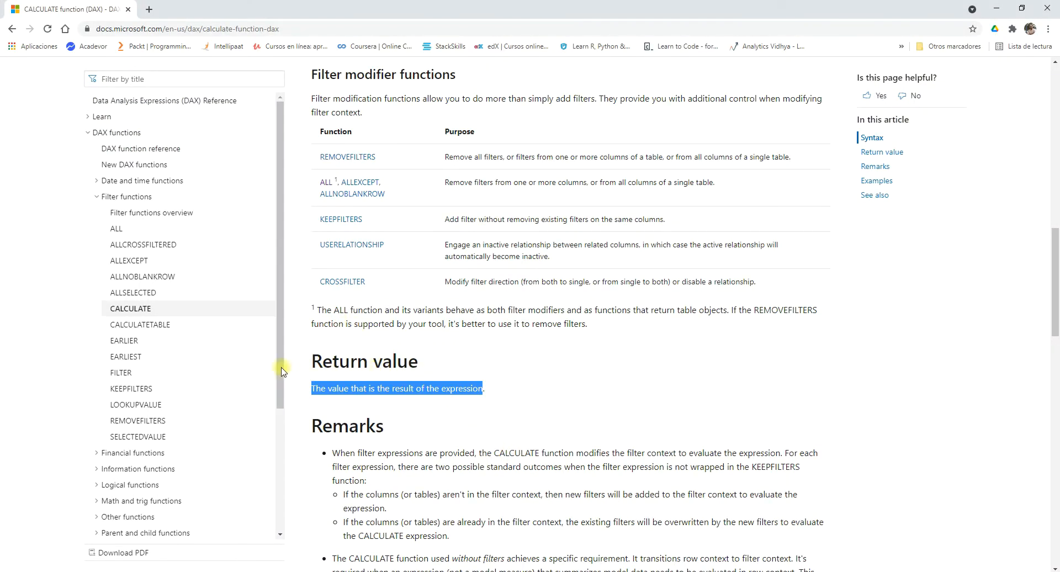
{"action": "left_click", "coordinate": [124, 342]}
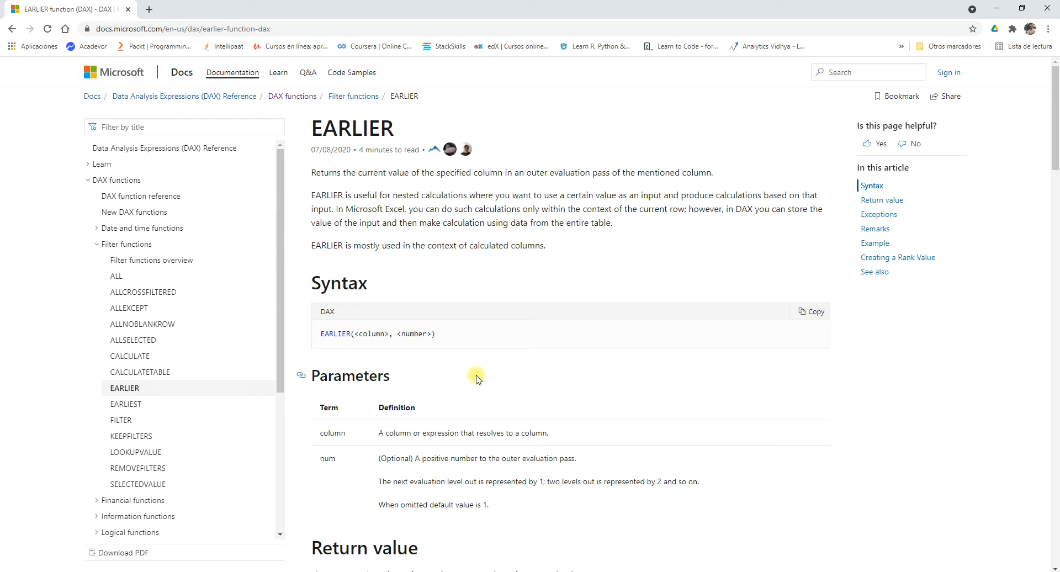
{"action": "scroll", "coordinate": [477, 379], "scroll_direction": "down", "scroll_amount": 4}
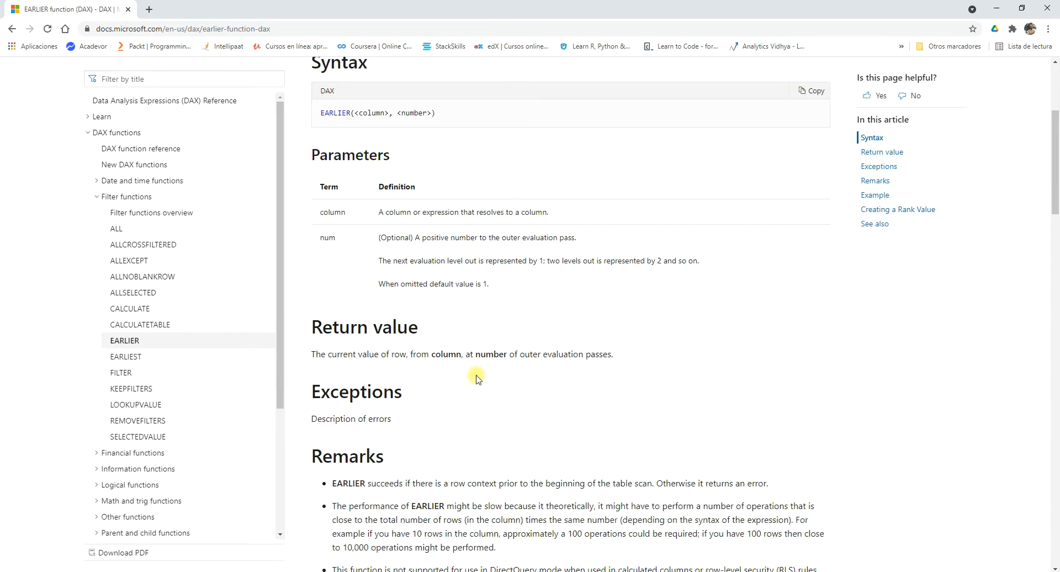
{"action": "scroll", "coordinate": [477, 379], "scroll_direction": "up", "scroll_amount": 4}
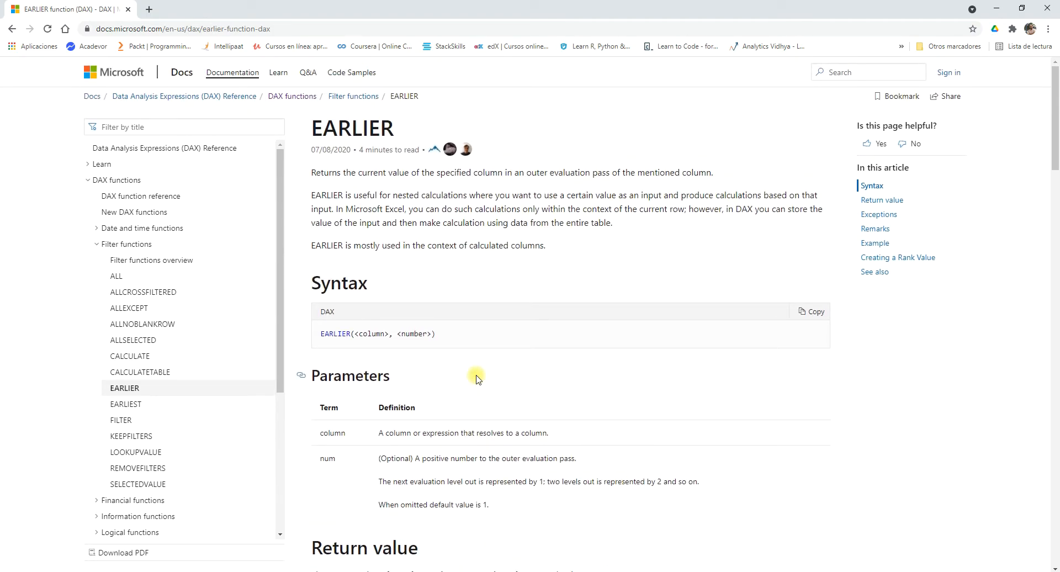
{"action": "scroll", "coordinate": [477, 379], "scroll_direction": "down", "scroll_amount": 1}
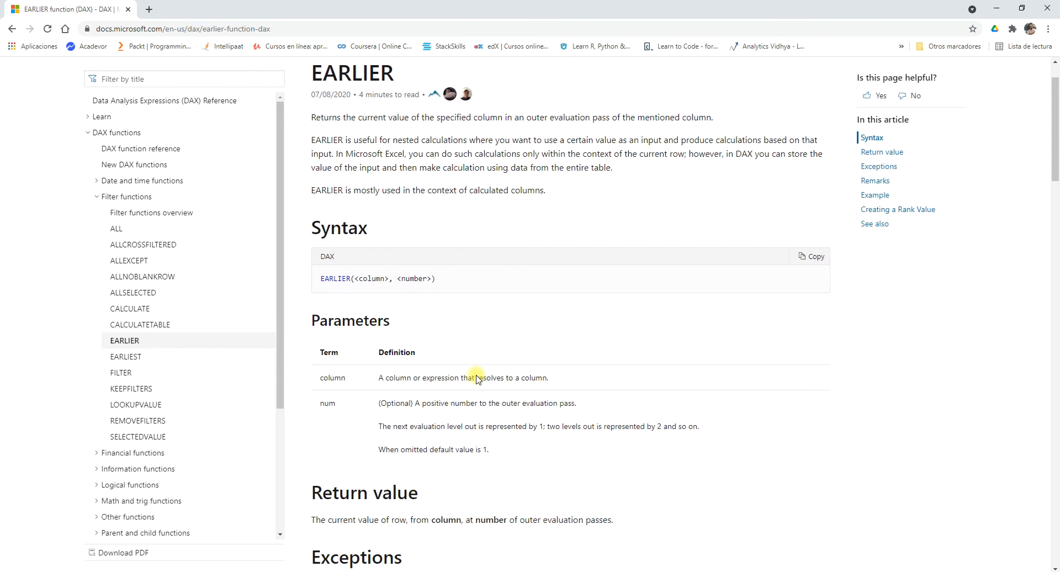
{"action": "scroll", "coordinate": [477, 376], "scroll_direction": "up", "scroll_amount": 1}
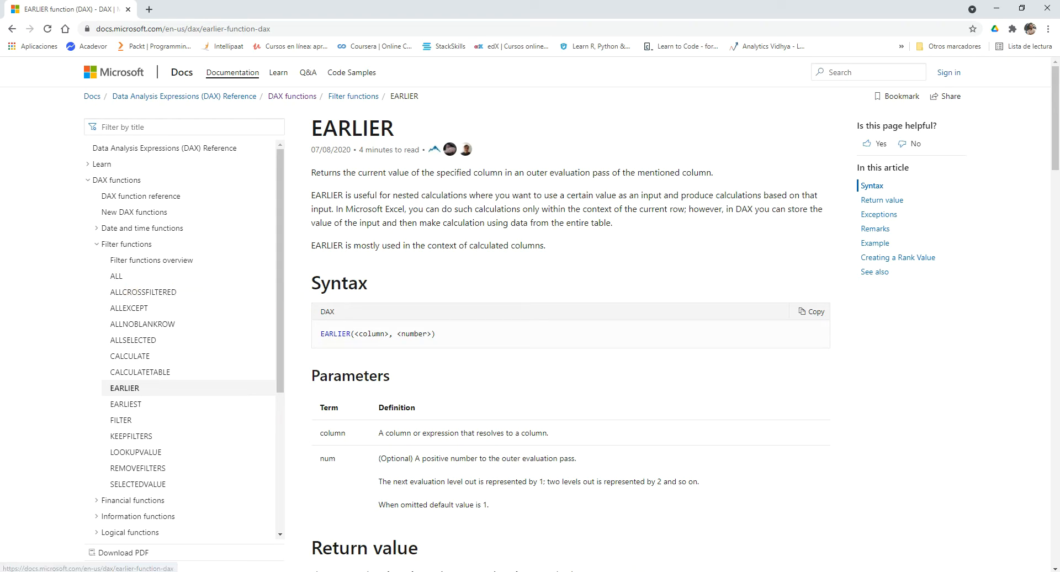
{"action": "key", "text": "alt+Tab"}
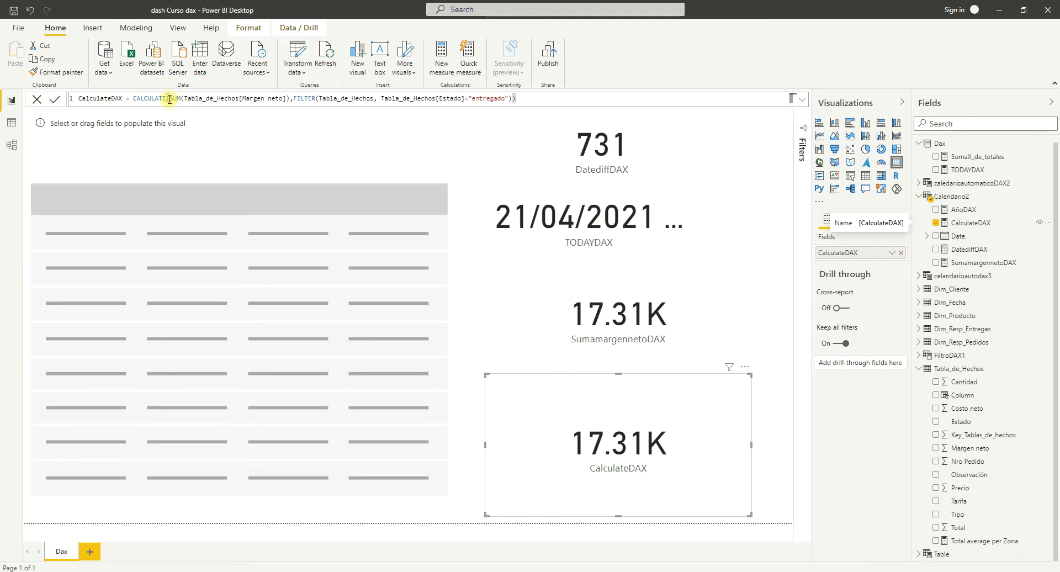
Try to wrap the entire FILTER expression of the CalculateDAX formula in an ALL function.
{"action": "left_click", "coordinate": [293, 99]}
{"action": "type", "text": "all"}
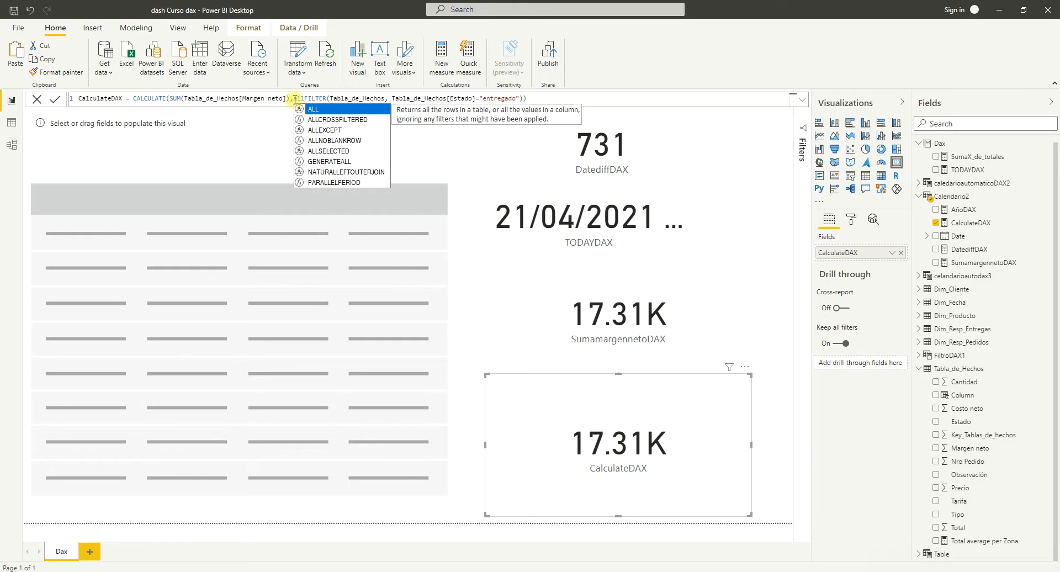
{"action": "type", "text": "("}
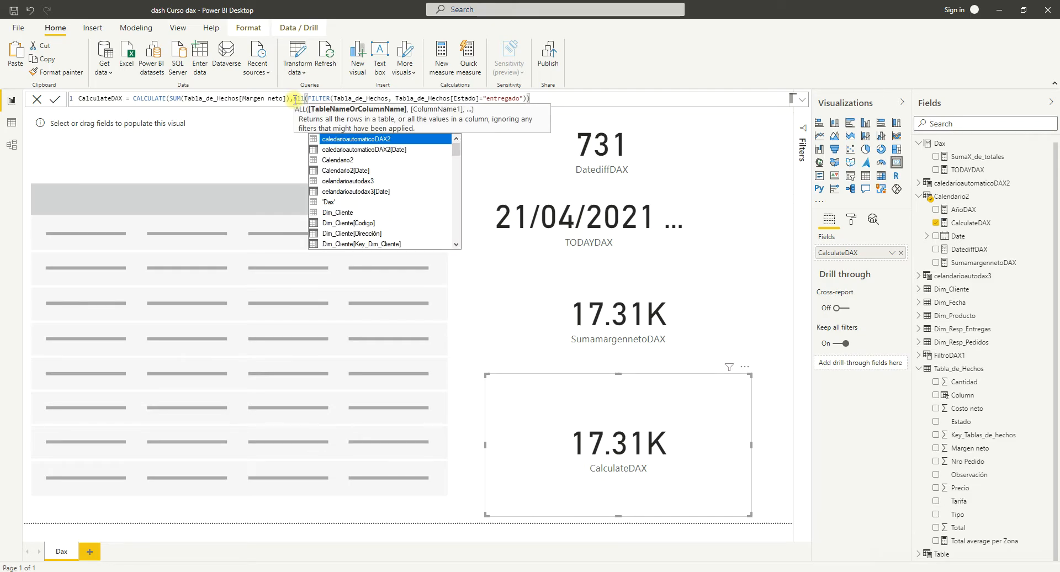
{"action": "left_click", "coordinate": [533, 98]}
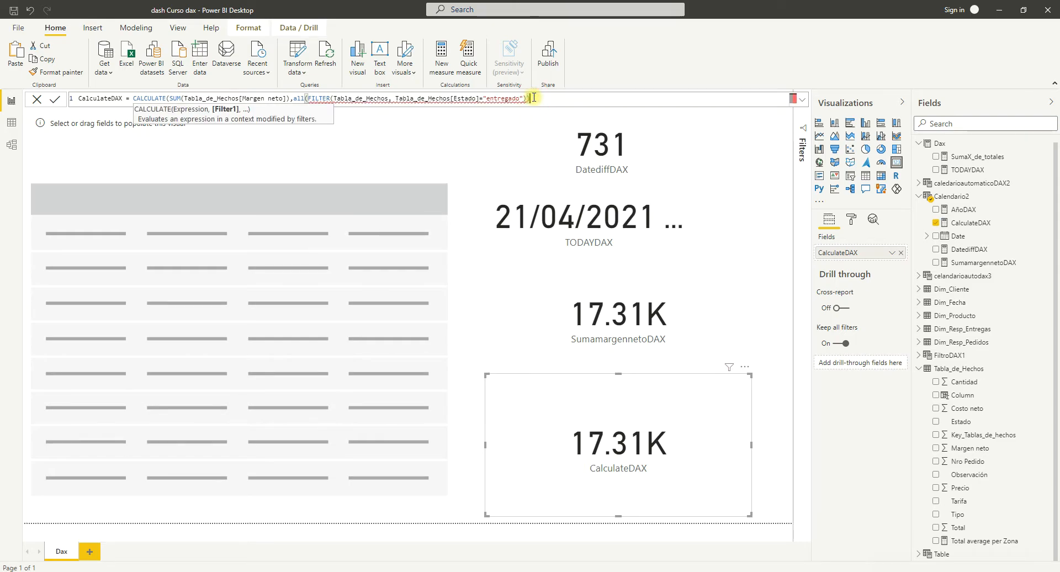
{"action": "type", "text": ")"}
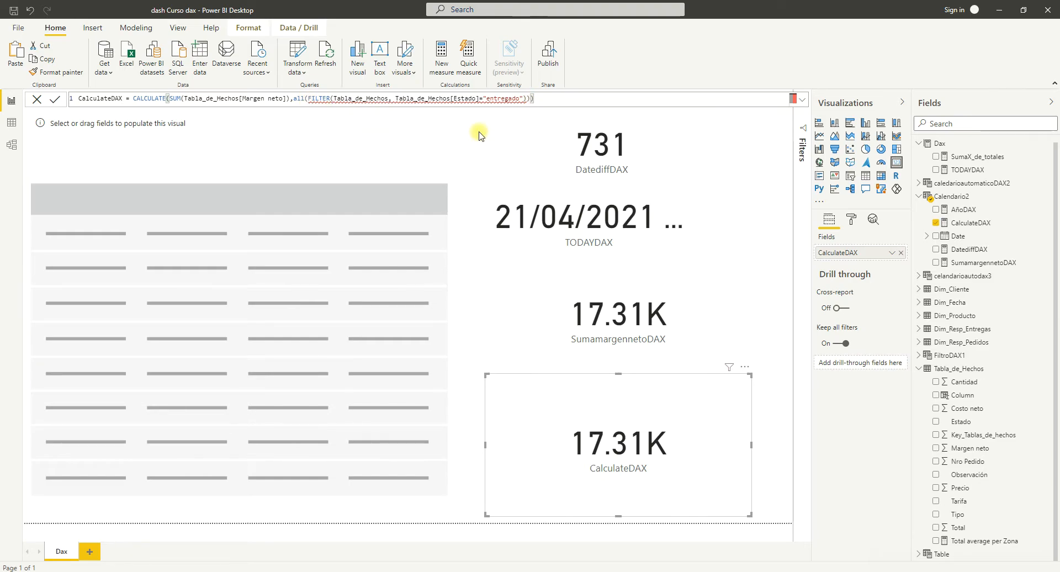
Remove the ALL function and its parentheses from around the FILTER expression.
{"action": "left_click", "coordinate": [305, 99]}
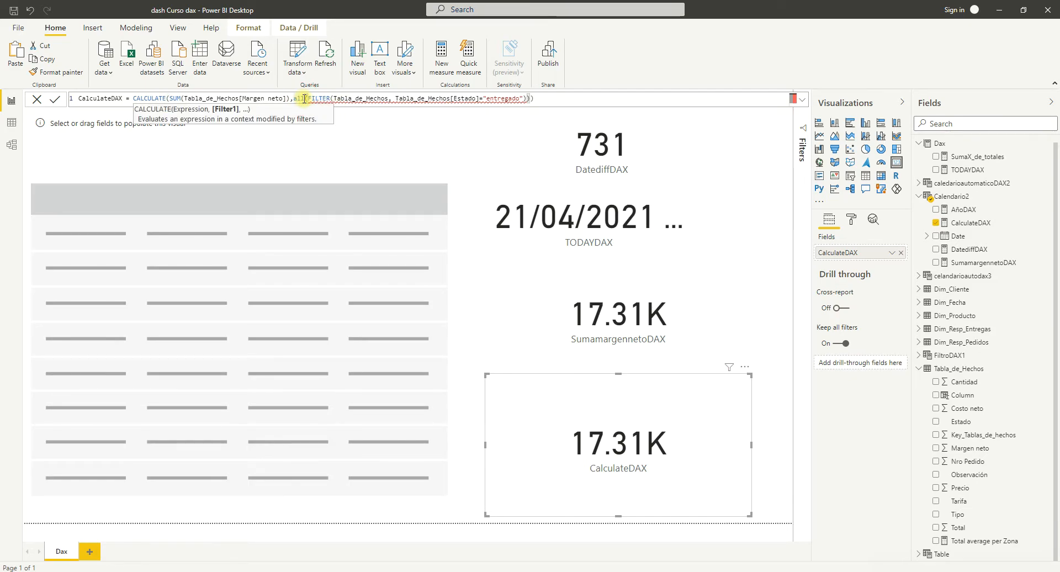
{"action": "key", "text": "BackSpace"}
{"action": "key", "text": "BackSpace"}
{"action": "key", "text": "BackSpace"}
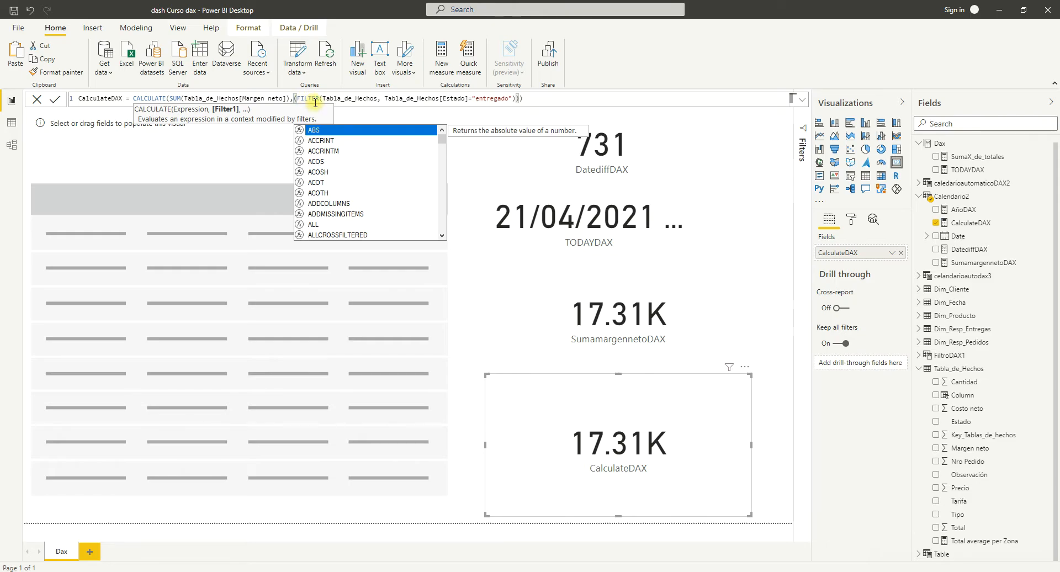
{"action": "key", "text": "Delete"}
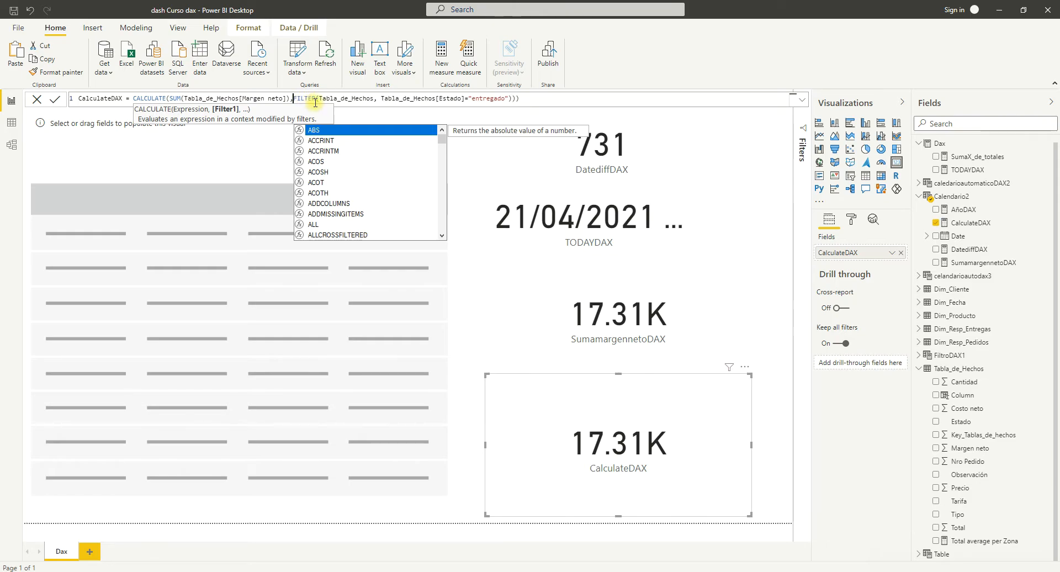
{"action": "left_click", "coordinate": [524, 98]}
{"action": "key", "text": "BackSpace"}
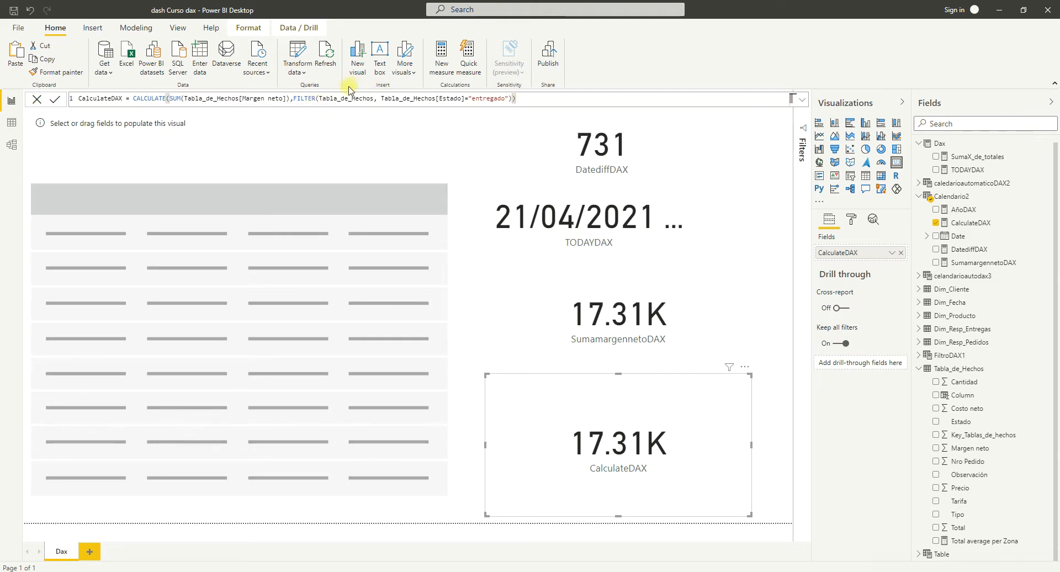
Wrap FILTER's table argument as ALL(Tabla_de_Hechos) in the CalculateDAX formula and commit the measure.
{"action": "left_click", "coordinate": [319, 98]}
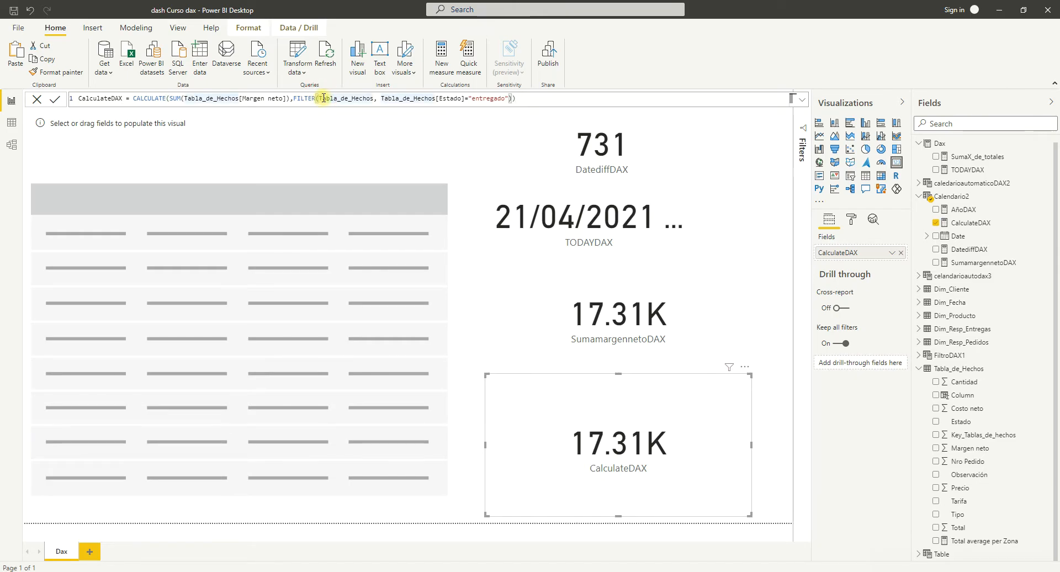
{"action": "type", "text": "all"}
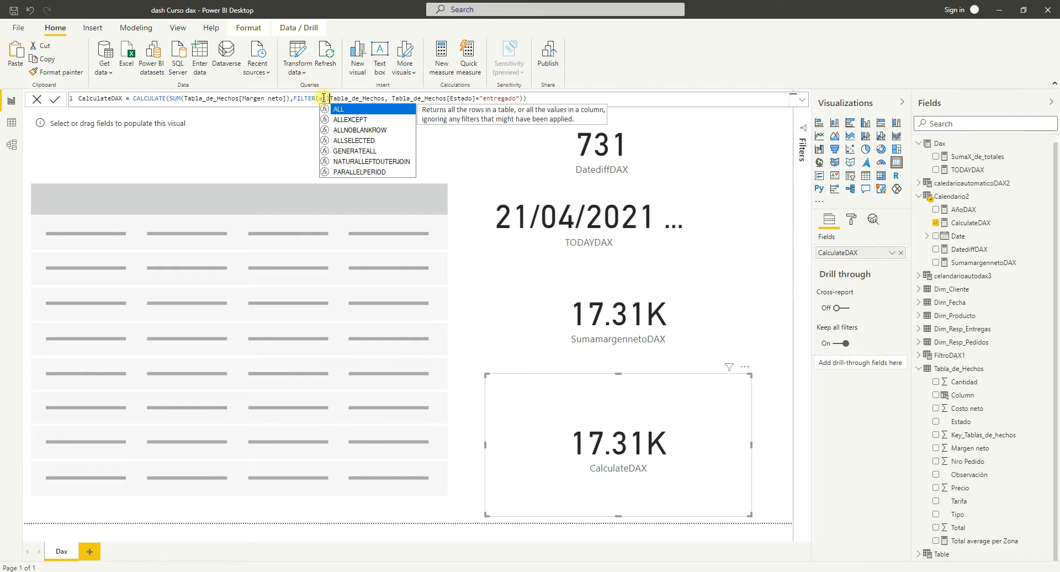
{"action": "key", "text": "Tab"}
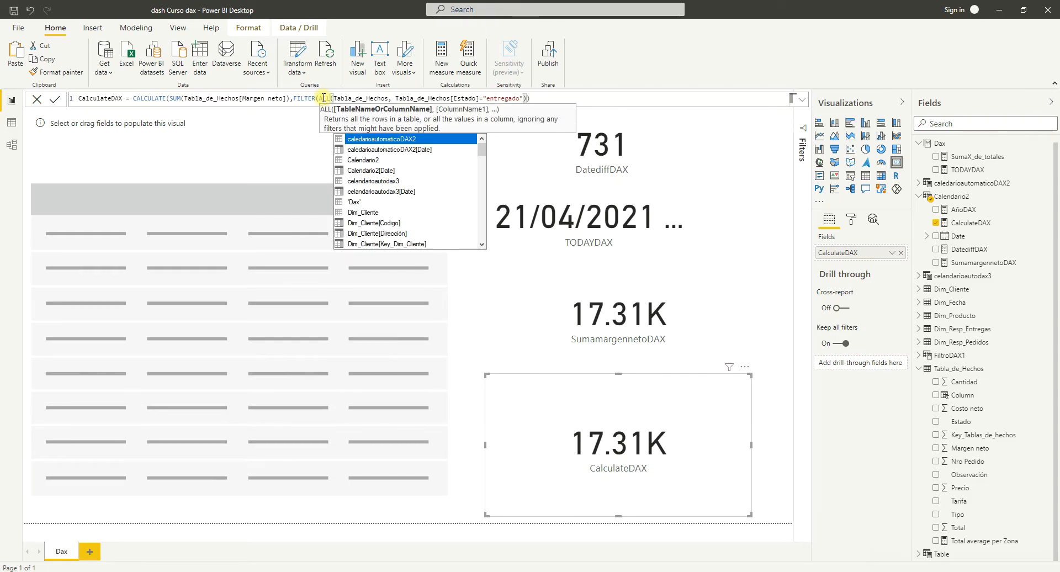
{"action": "left_click", "coordinate": [388, 99]}
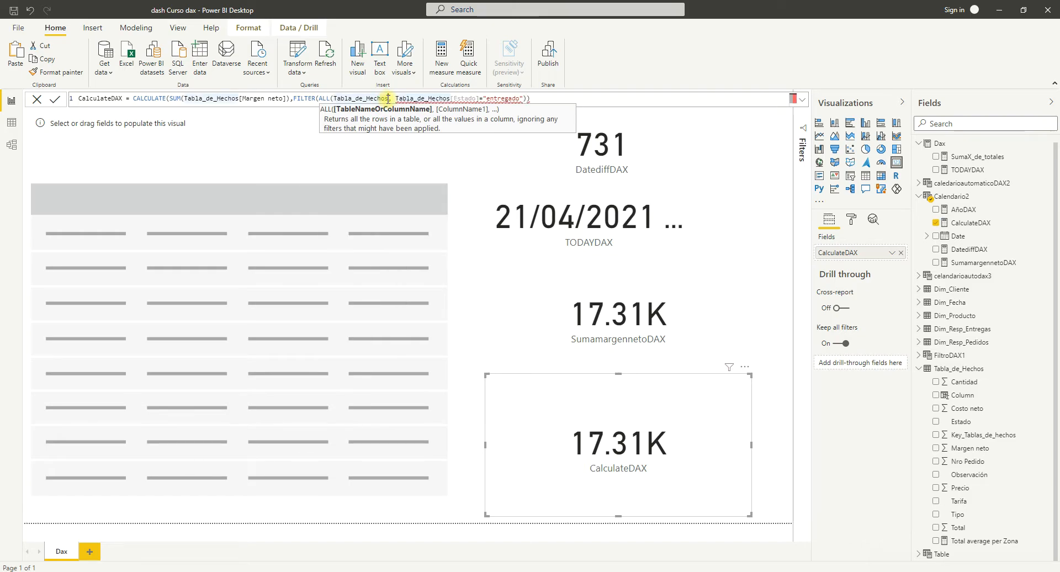
{"action": "type", "text": ")"}
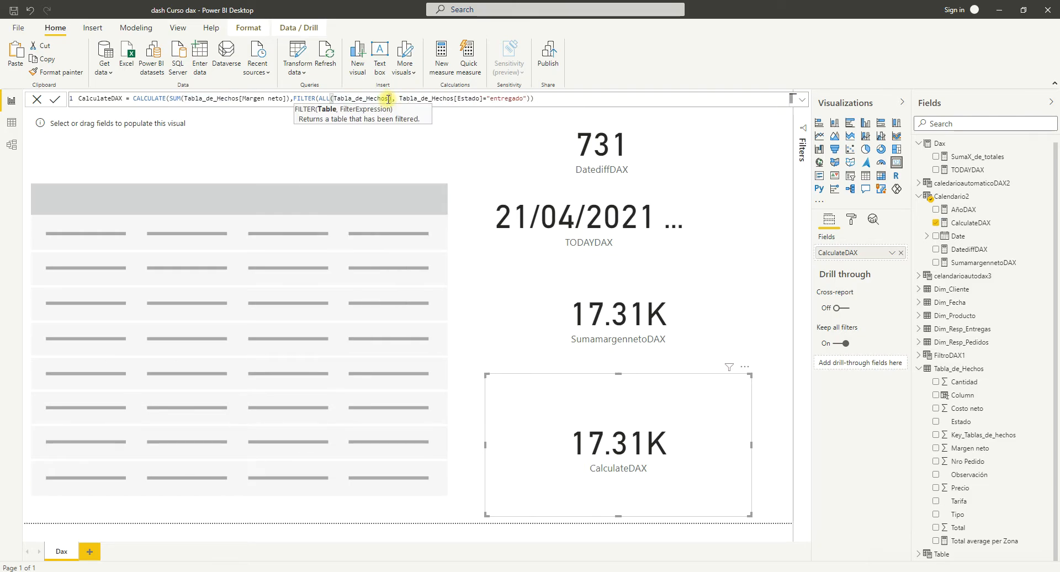
{"action": "left_click", "coordinate": [542, 100]}
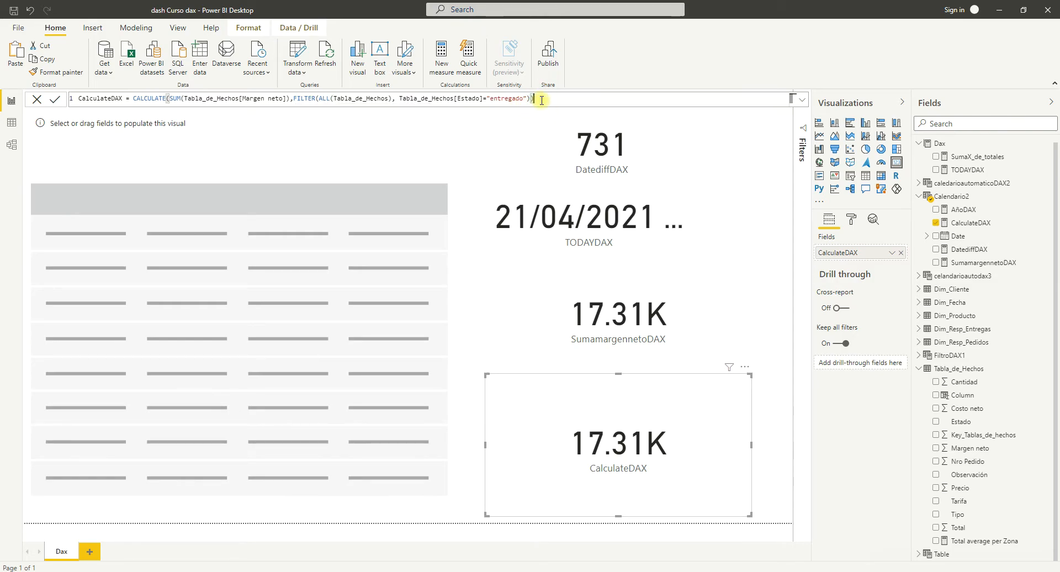
{"action": "key", "text": "Return"}
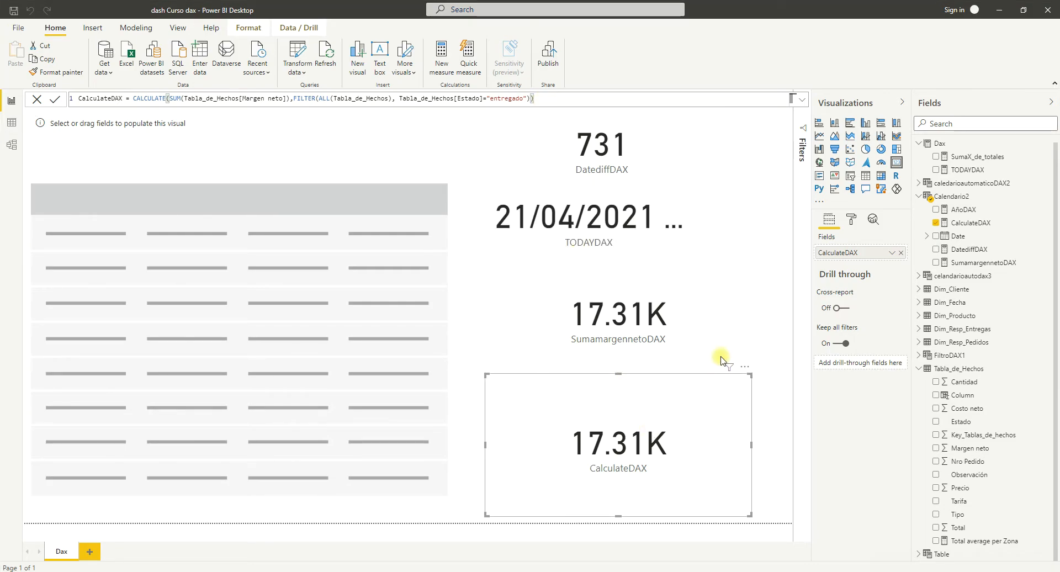
Remove and re-add the CalculateDAX measure on its card, and examine the SUM, FILTER and ALL parts of its formula.
{"action": "left_click", "coordinate": [936, 223]}
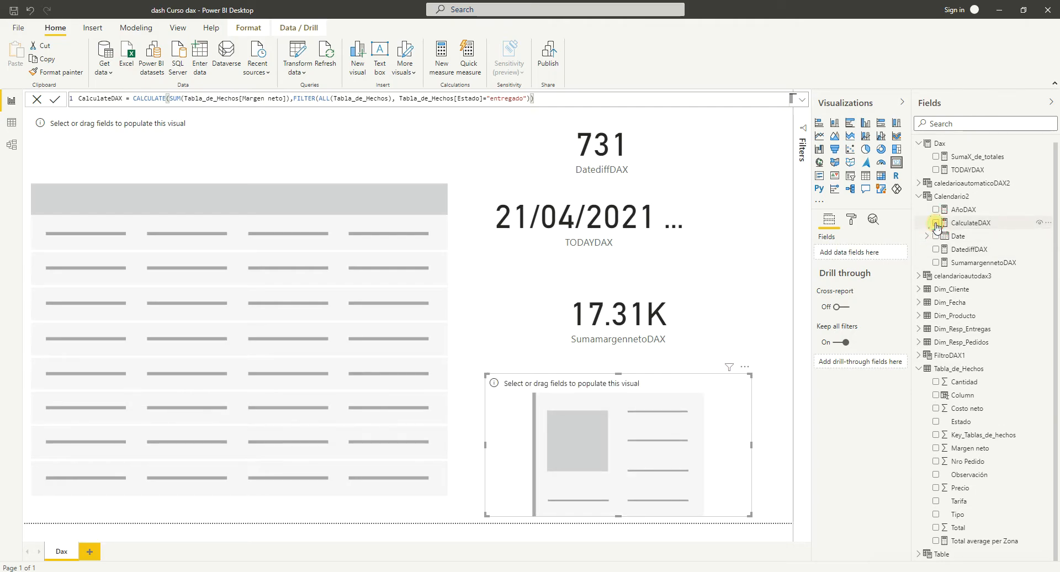
{"action": "left_click", "coordinate": [936, 223]}
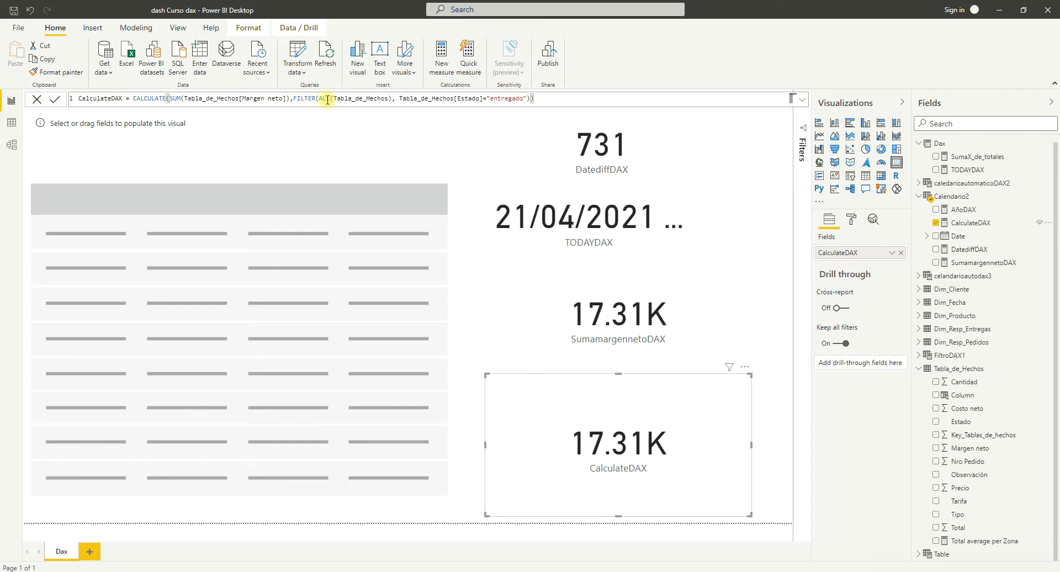
{"action": "double_click", "coordinate": [321, 99]}
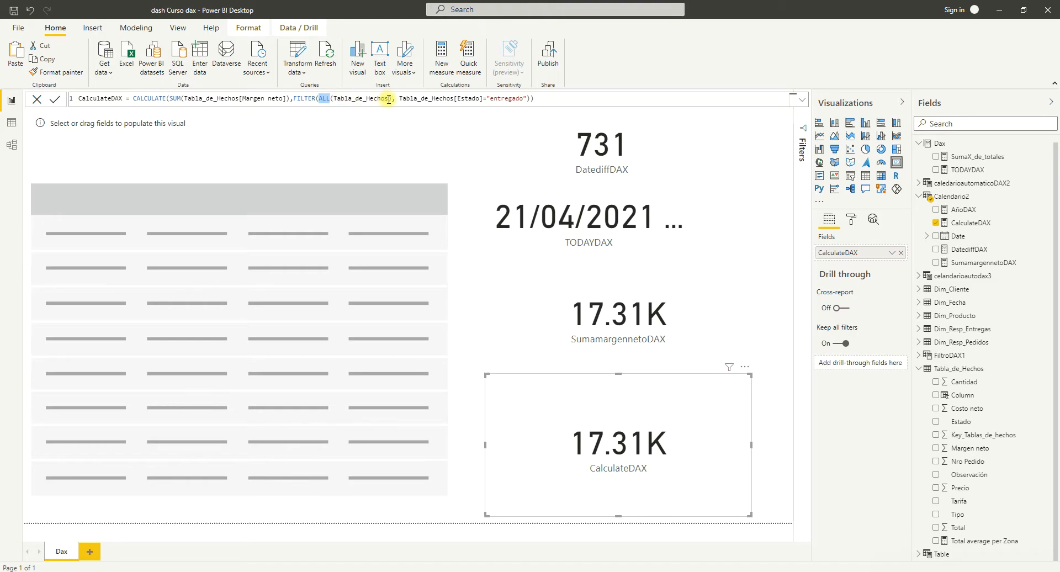
{"action": "left_click", "coordinate": [330, 99]}
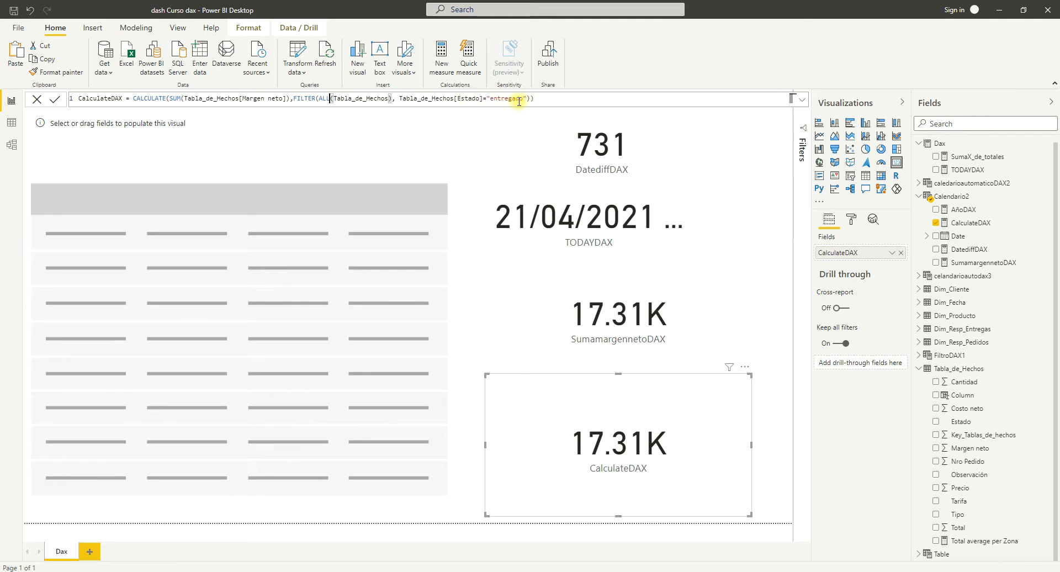
{"action": "left_click_drag", "start_coordinate": [528, 99], "coordinate": [295, 99]}
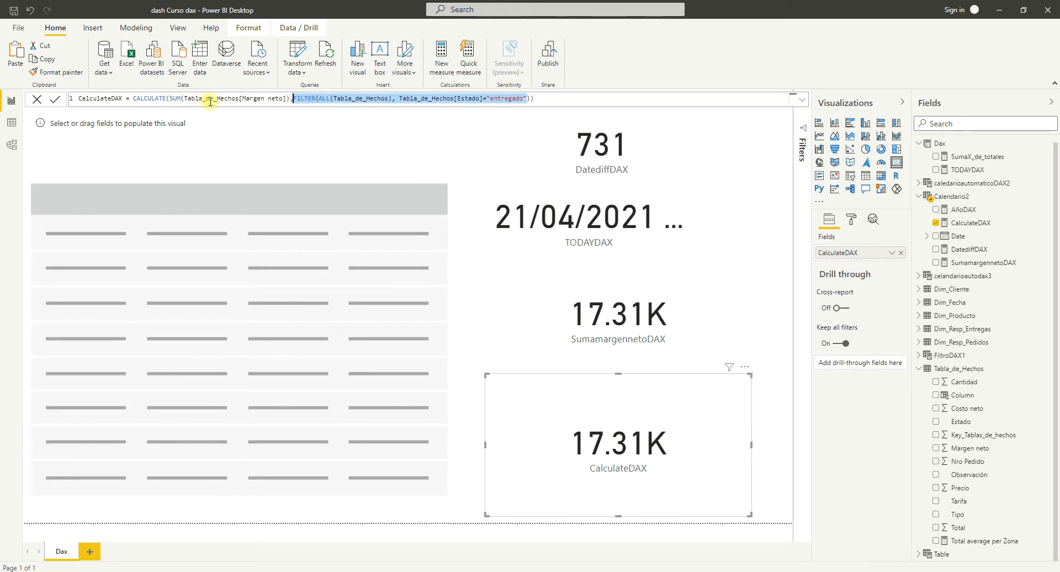
{"action": "left_click_drag", "start_coordinate": [171, 98], "coordinate": [282, 99]}
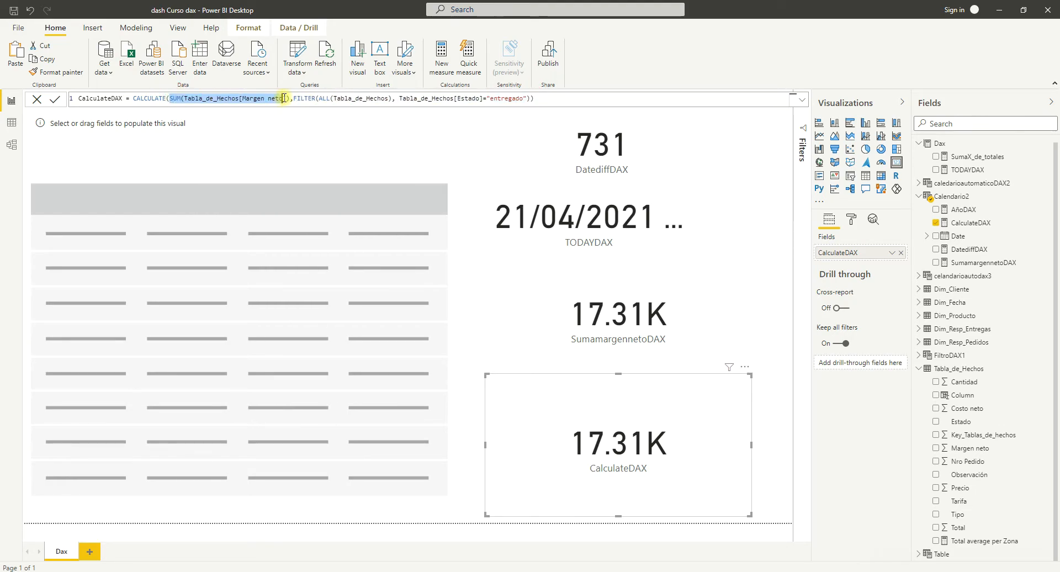
{"action": "left_click", "coordinate": [331, 99]}
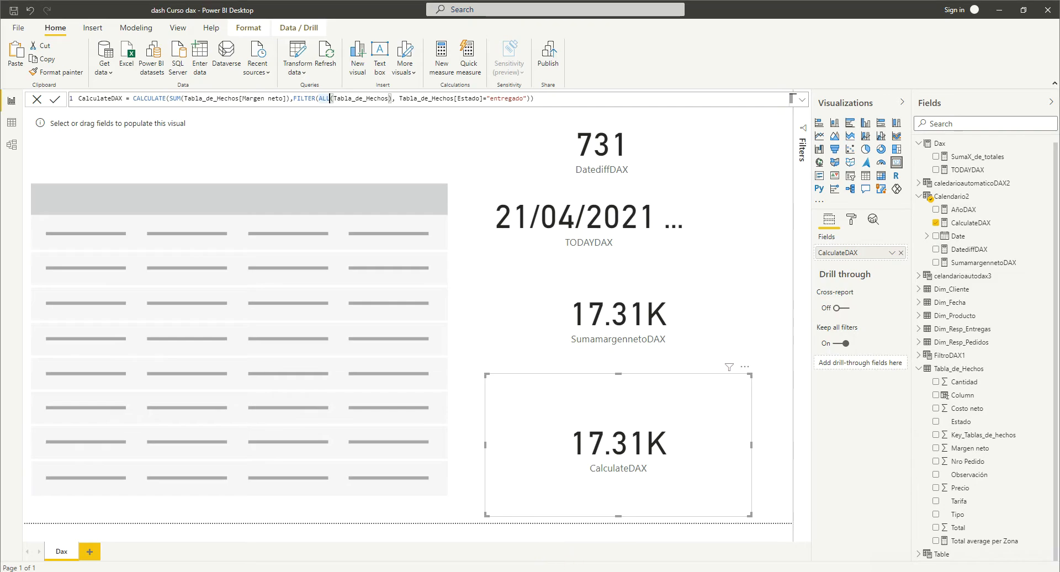
Switch to the Word course outline, check the ALL / FILTER topic, and return to the DAX documentation in the browser.
{"action": "left_click", "coordinate": [473, 570]}
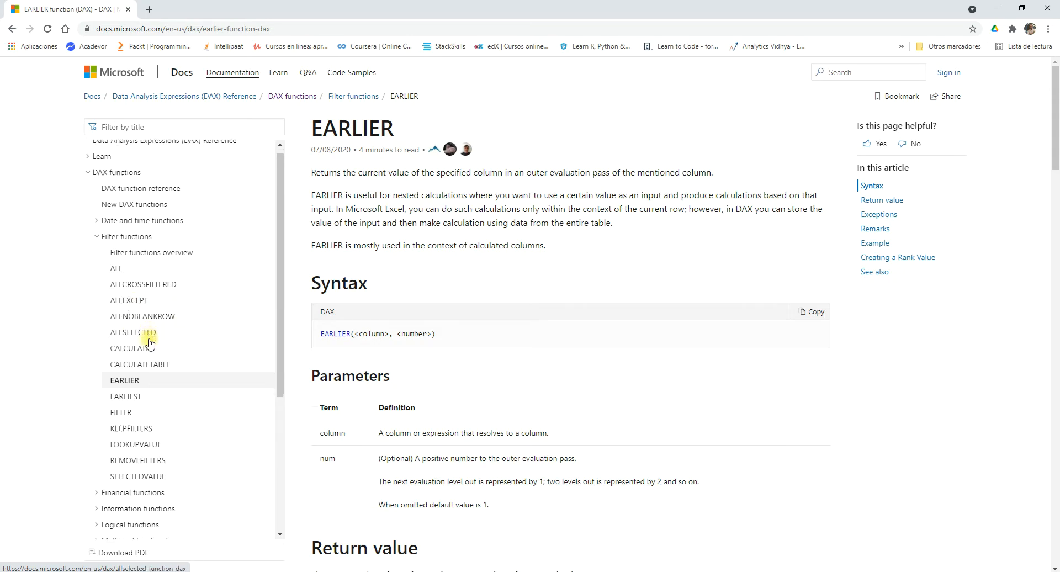
{"action": "scroll", "coordinate": [150, 343], "scroll_direction": "down", "scroll_amount": 2}
{"action": "left_click", "coordinate": [534, 571]}
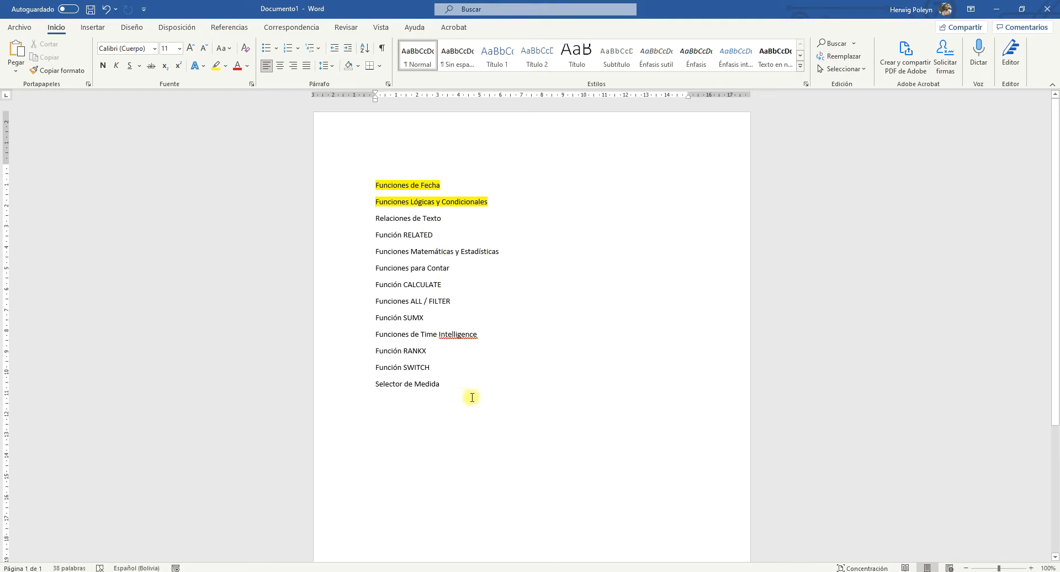
{"action": "left_click_drag", "start_coordinate": [450, 301], "coordinate": [411, 300]}
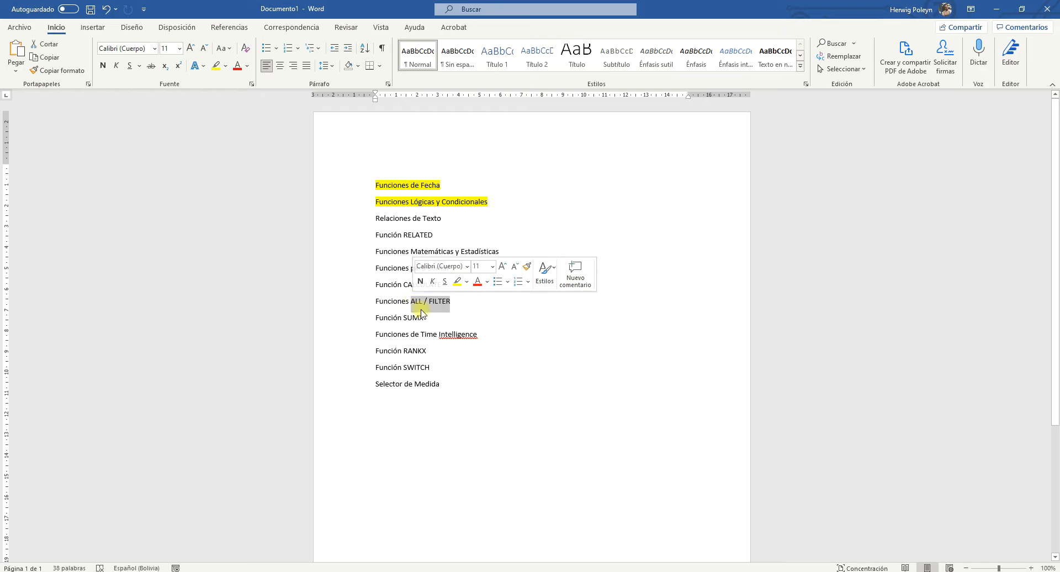
{"action": "key", "text": "alt+Tab"}
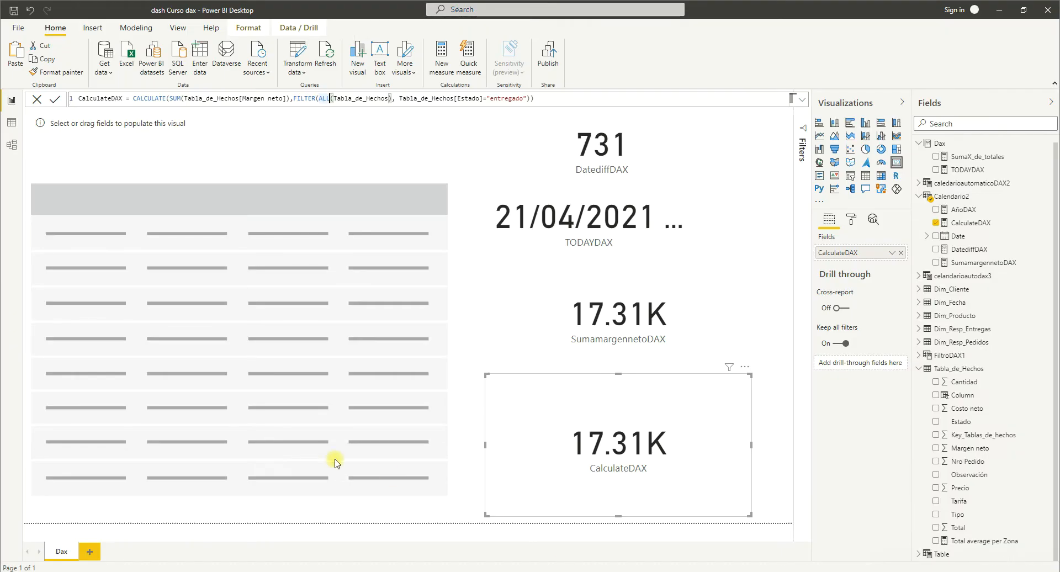
{"action": "key", "text": "alt+Tab"}
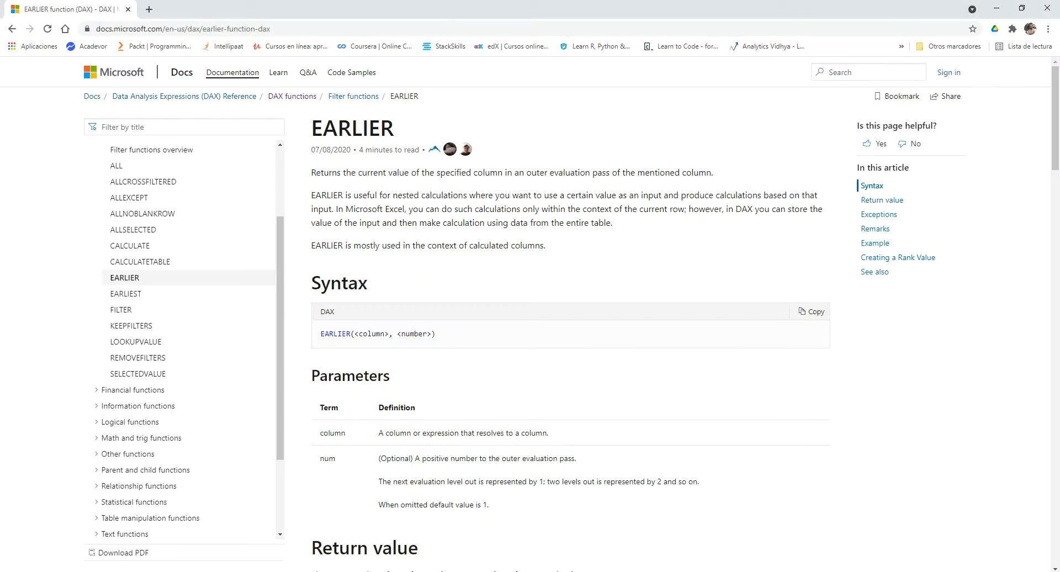
{"action": "key", "text": "alt+Tab"}
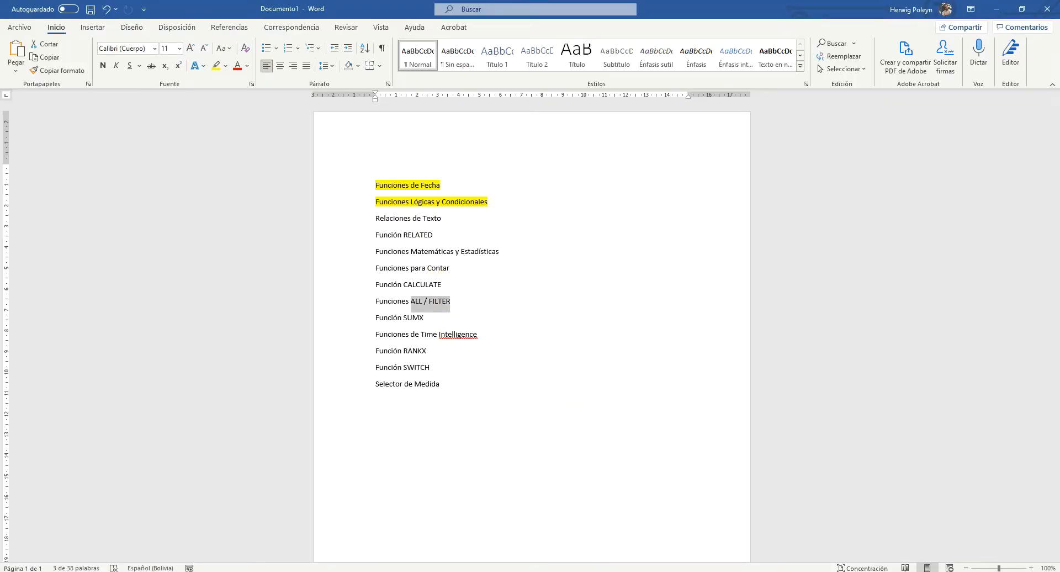
{"action": "key", "text": "alt+Tab"}
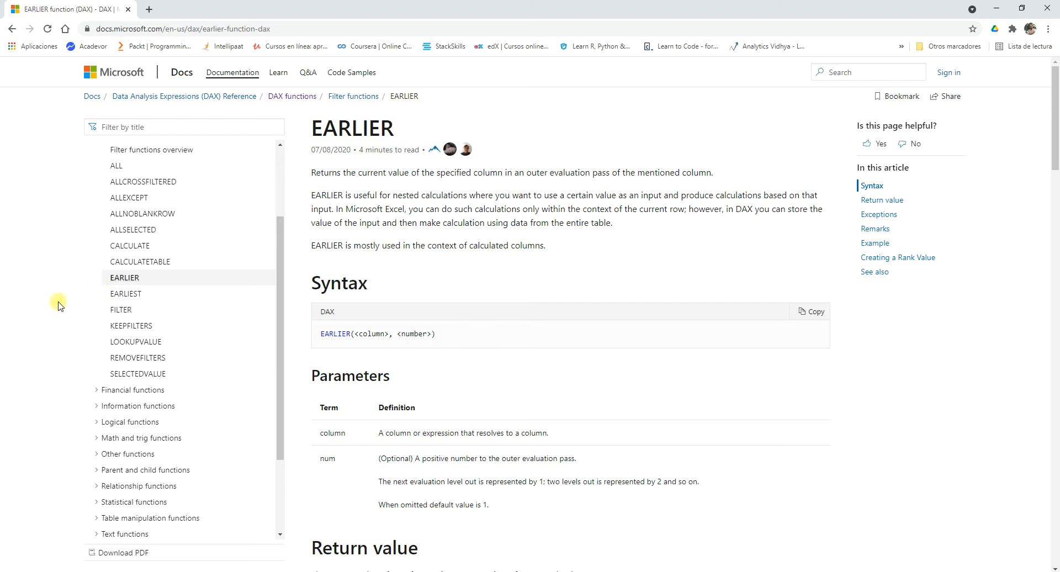
Collapse the filter functions in the documentation contents, expand the logical functions, and open the AND function page.
{"action": "scroll", "coordinate": [87, 211], "scroll_direction": "up", "scroll_amount": 3}
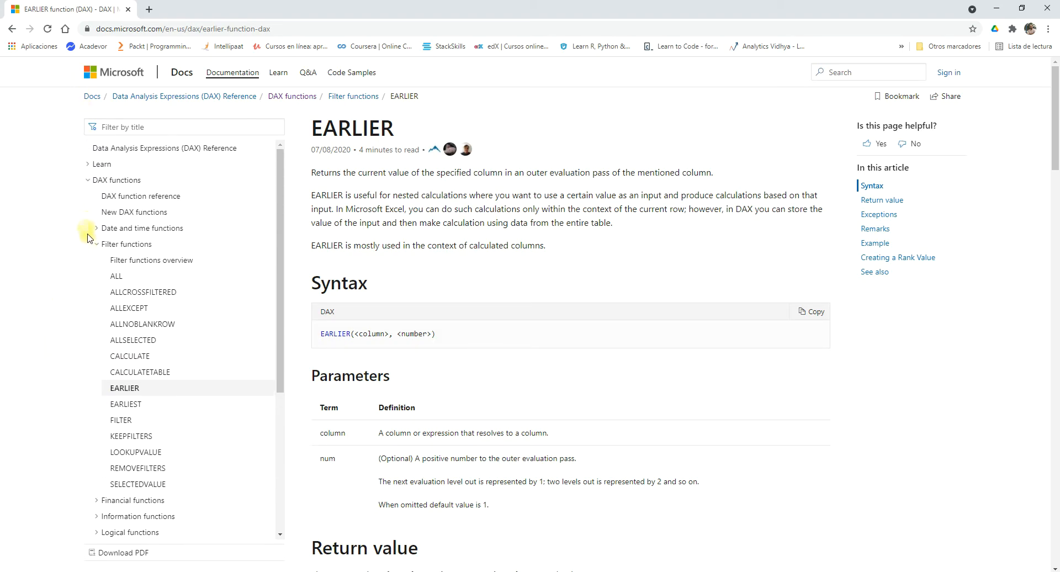
{"action": "left_click", "coordinate": [89, 181]}
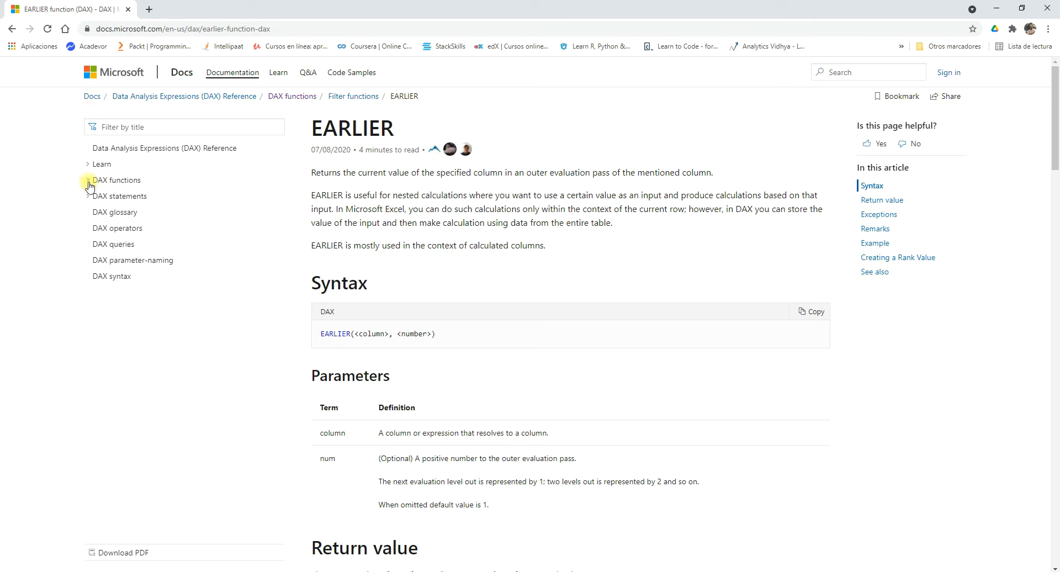
{"action": "left_click", "coordinate": [88, 181]}
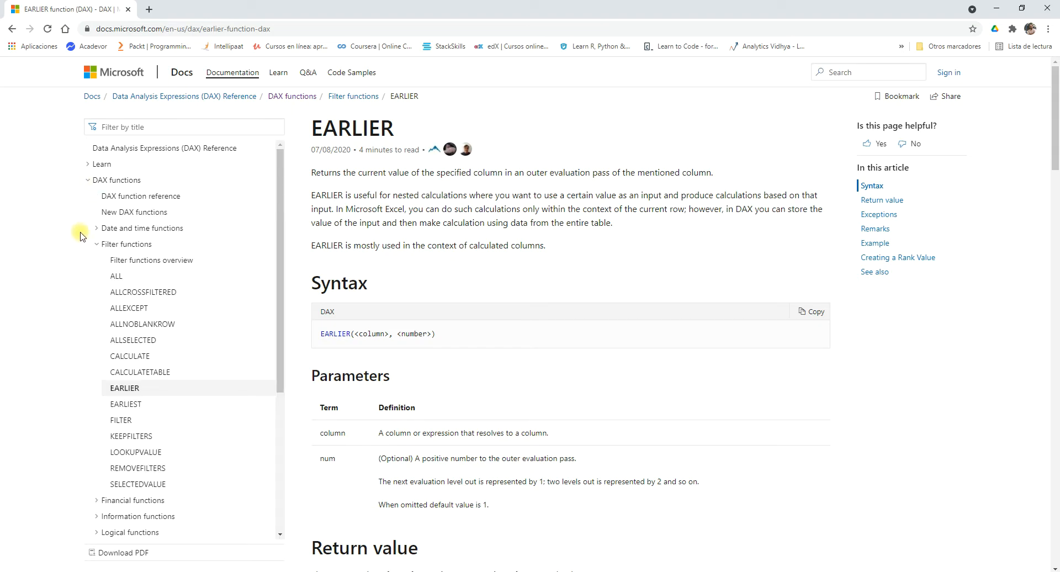
{"action": "left_click", "coordinate": [96, 244]}
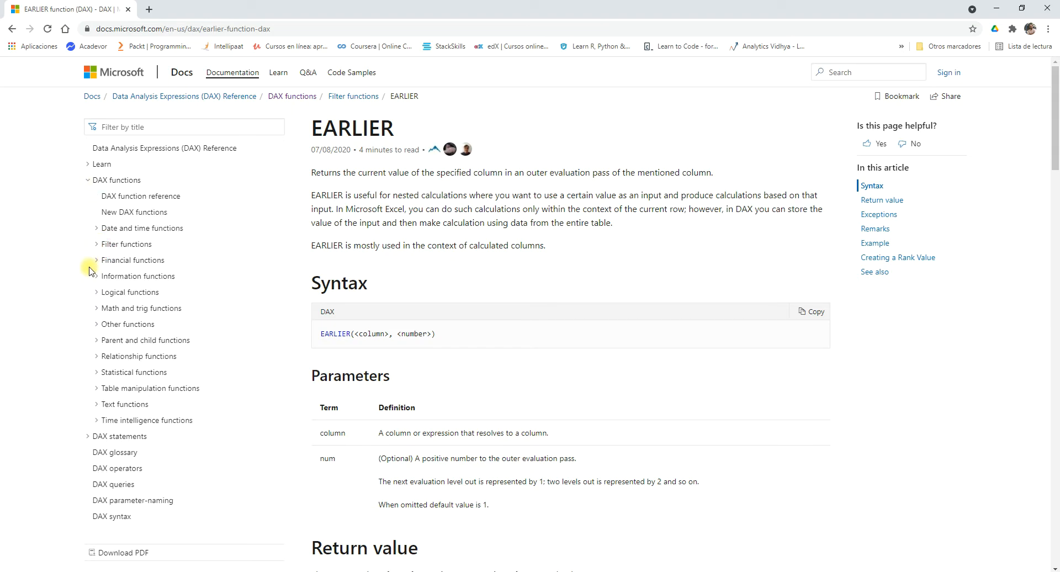
{"action": "left_click", "coordinate": [96, 293]}
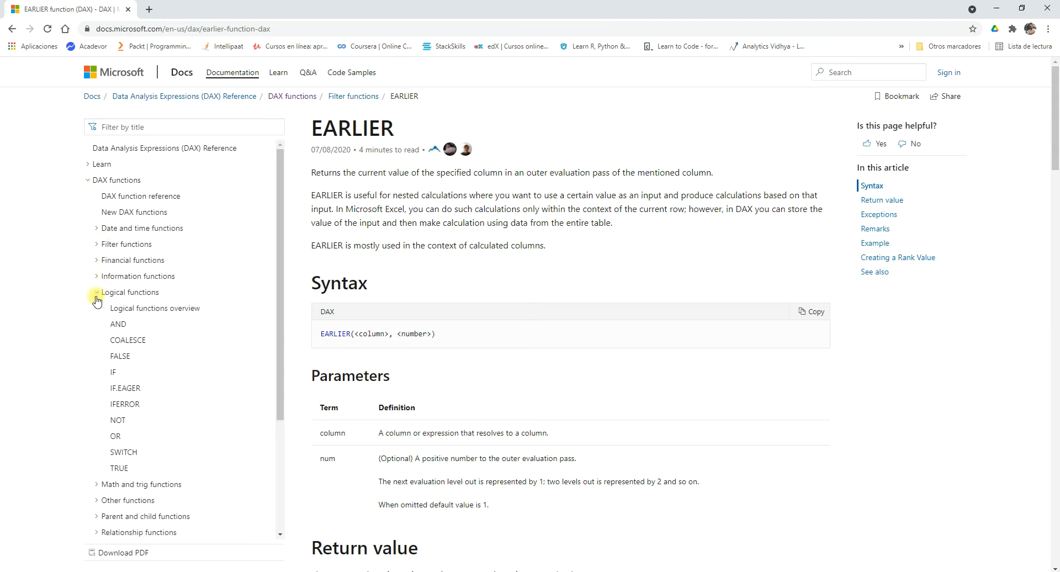
{"action": "scroll", "coordinate": [61, 325], "scroll_direction": "down", "scroll_amount": 2}
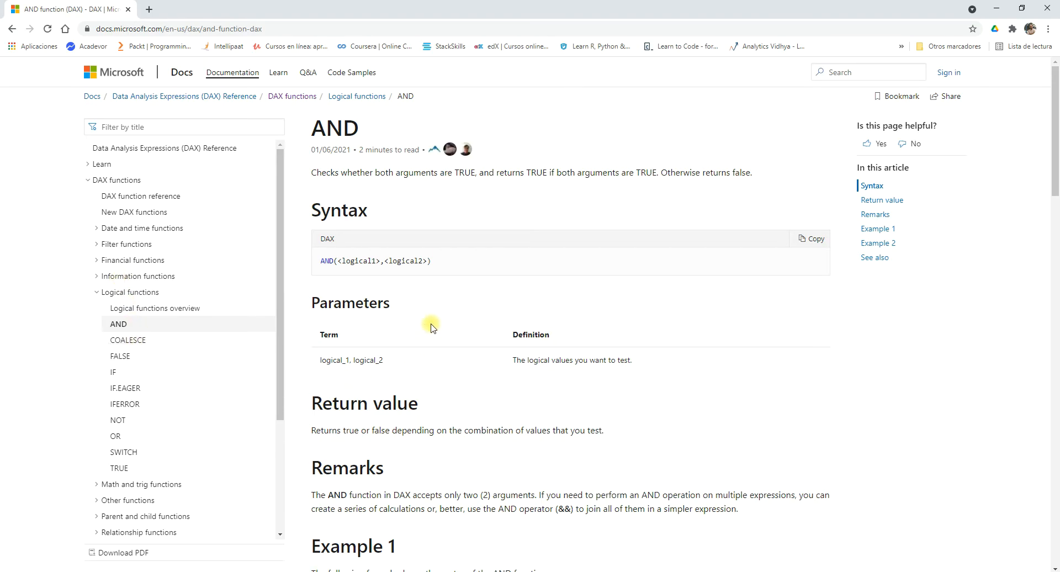
Review the AND function's two logical arguments, return value, remarks and both examples.
{"action": "left_click_drag", "start_coordinate": [381, 260], "coordinate": [337, 261]}
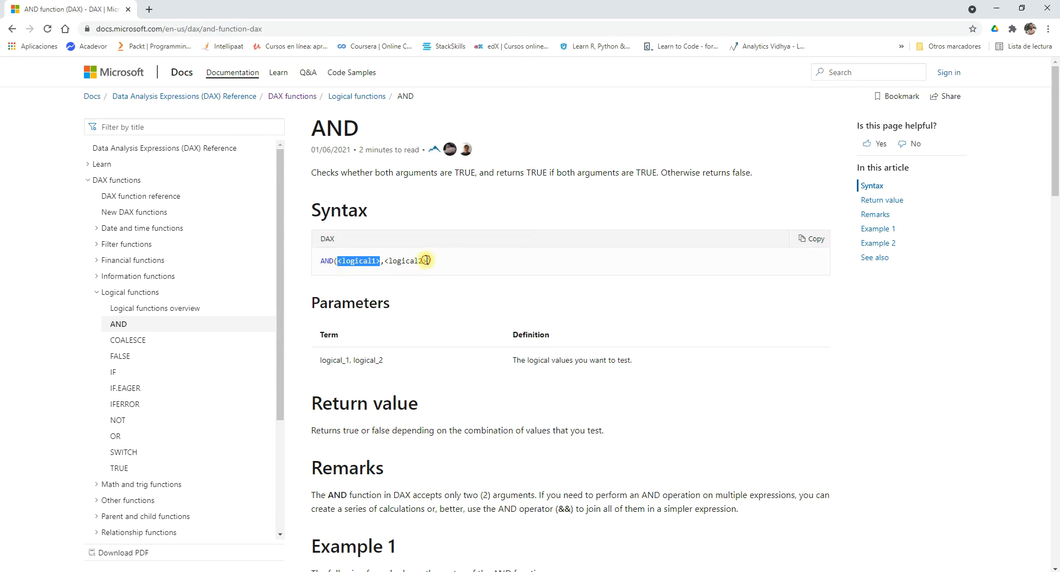
{"action": "left_click_drag", "start_coordinate": [428, 261], "coordinate": [385, 260]}
{"action": "scroll", "coordinate": [408, 331], "scroll_direction": "down", "scroll_amount": 1}
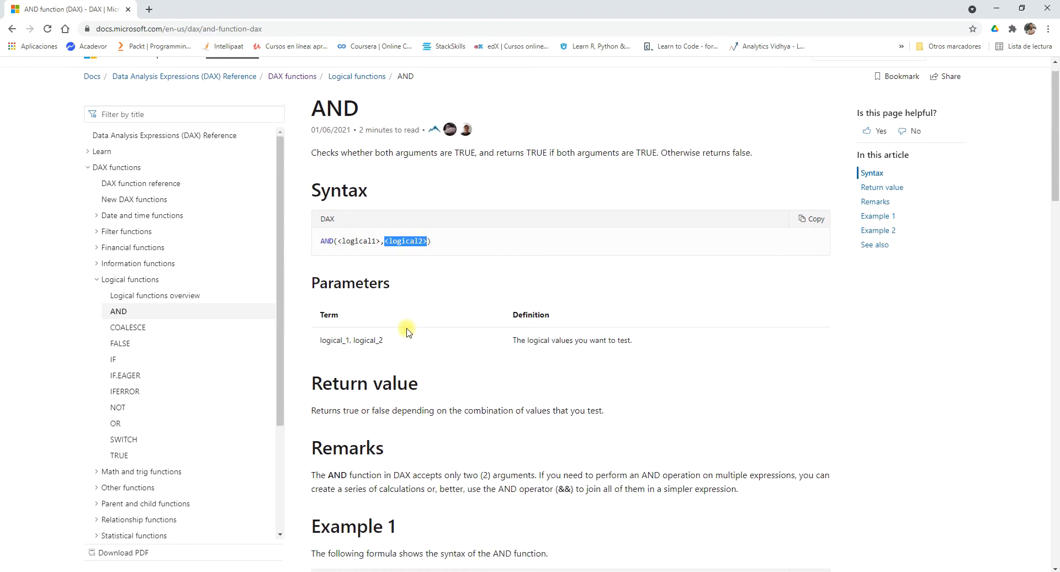
{"action": "scroll", "coordinate": [408, 331], "scroll_direction": "down", "scroll_amount": 2}
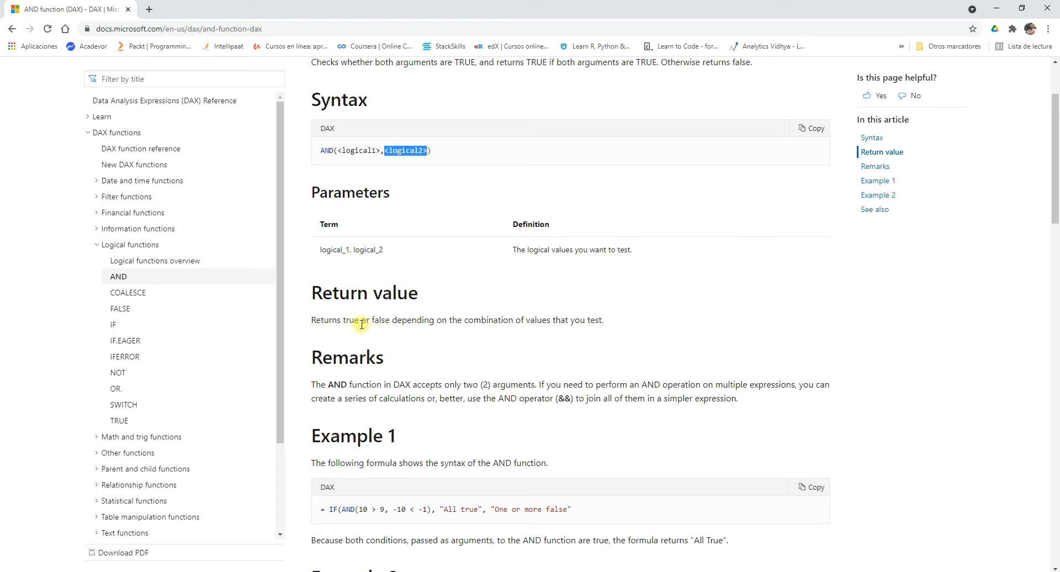
{"action": "scroll", "coordinate": [463, 336], "scroll_direction": "down", "scroll_amount": 2}
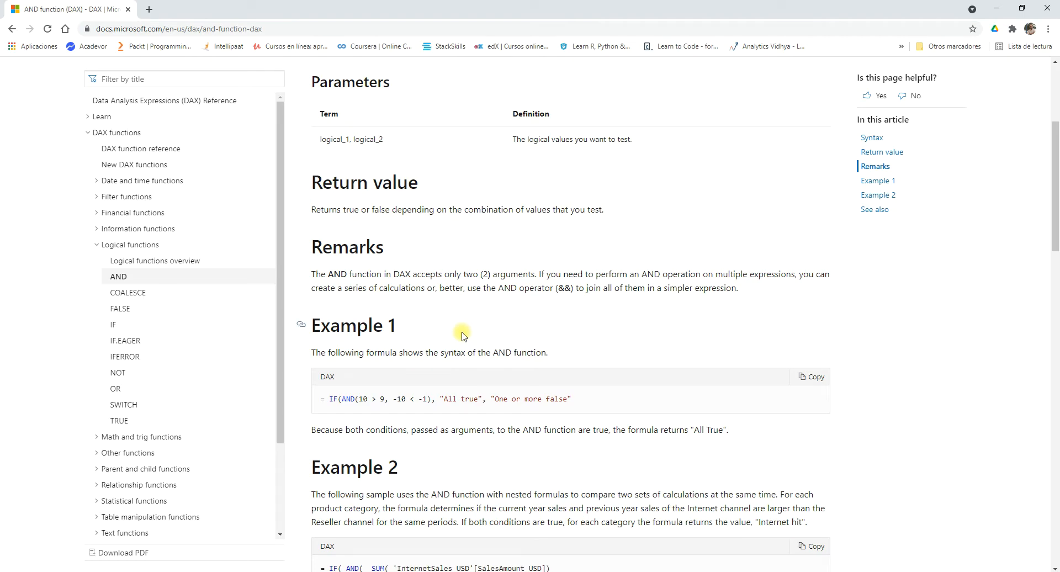
{"action": "scroll", "coordinate": [463, 336], "scroll_direction": "down", "scroll_amount": 2}
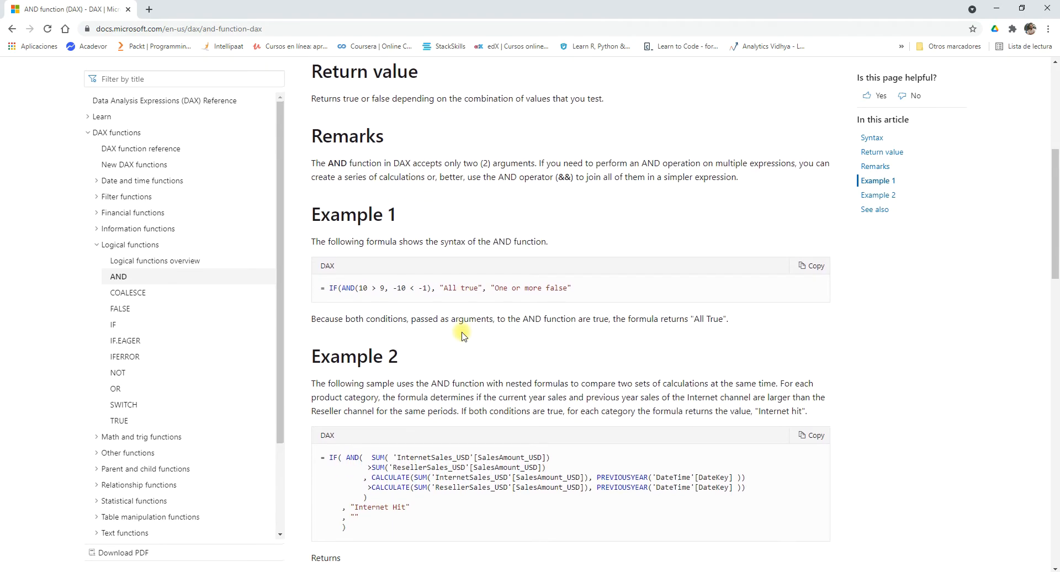
{"action": "scroll", "coordinate": [463, 336], "scroll_direction": "down", "scroll_amount": 2}
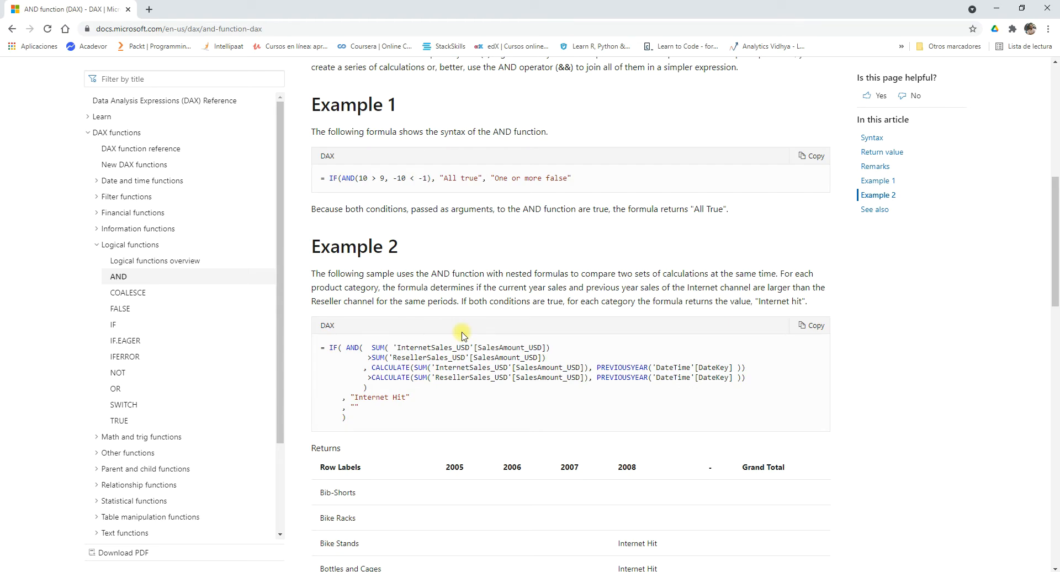
{"action": "scroll", "coordinate": [462, 335], "scroll_direction": "up", "scroll_amount": 6}
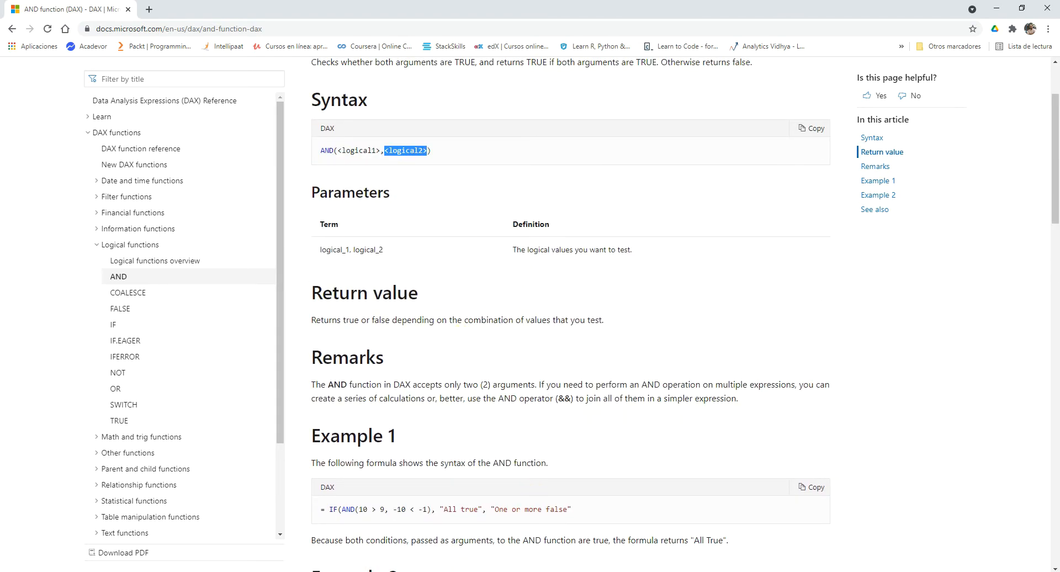
Switch back to Power BI Desktop and start a new calculated table named ANDDAX.
{"action": "mouse_move", "coordinate": [636, 571]}
{"action": "left_click", "coordinate": [635, 530]}
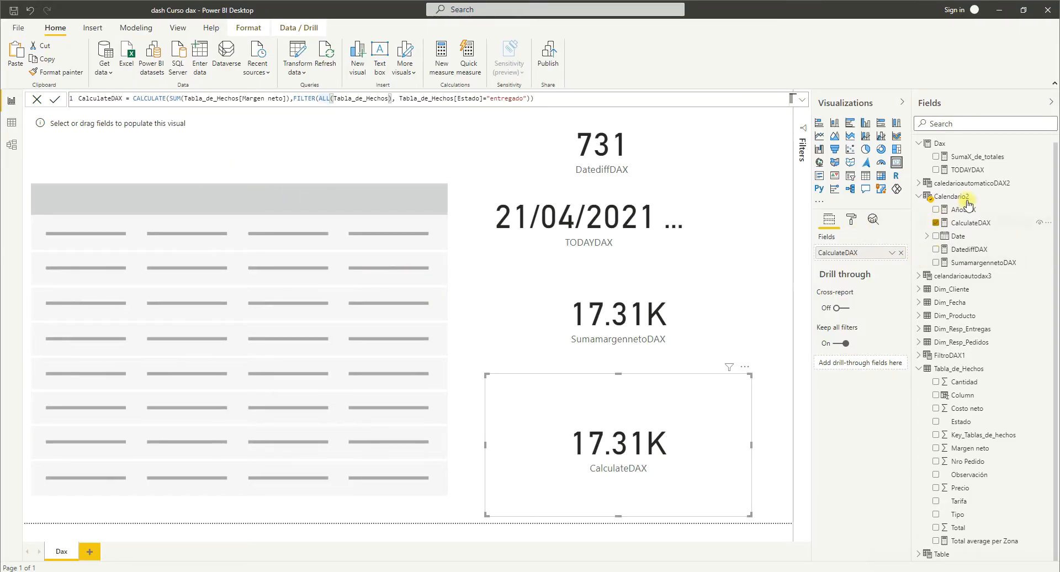
{"action": "scroll", "coordinate": [959, 160], "scroll_direction": "up", "scroll_amount": 1}
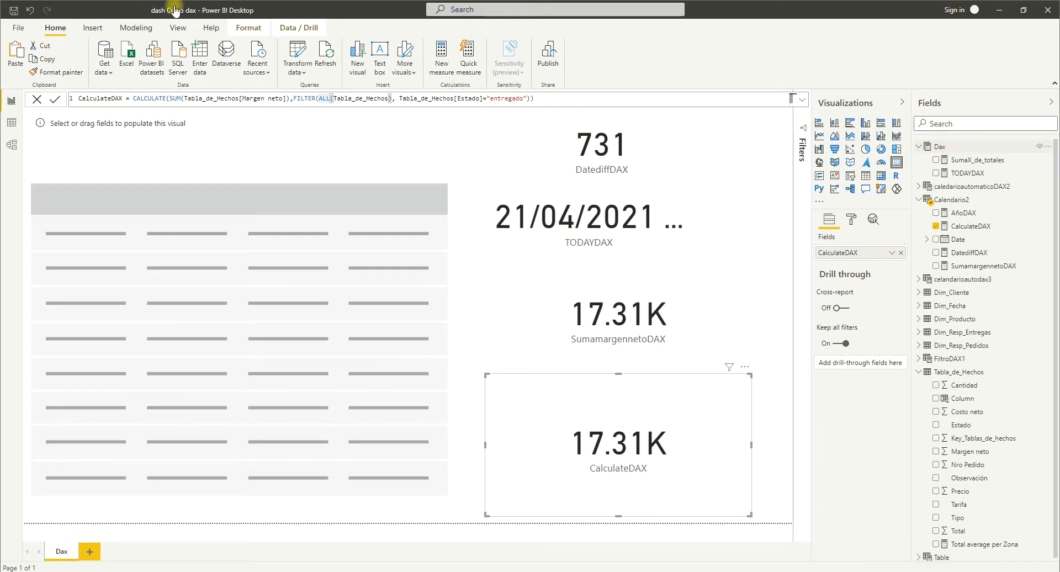
{"action": "left_click", "coordinate": [139, 30]}
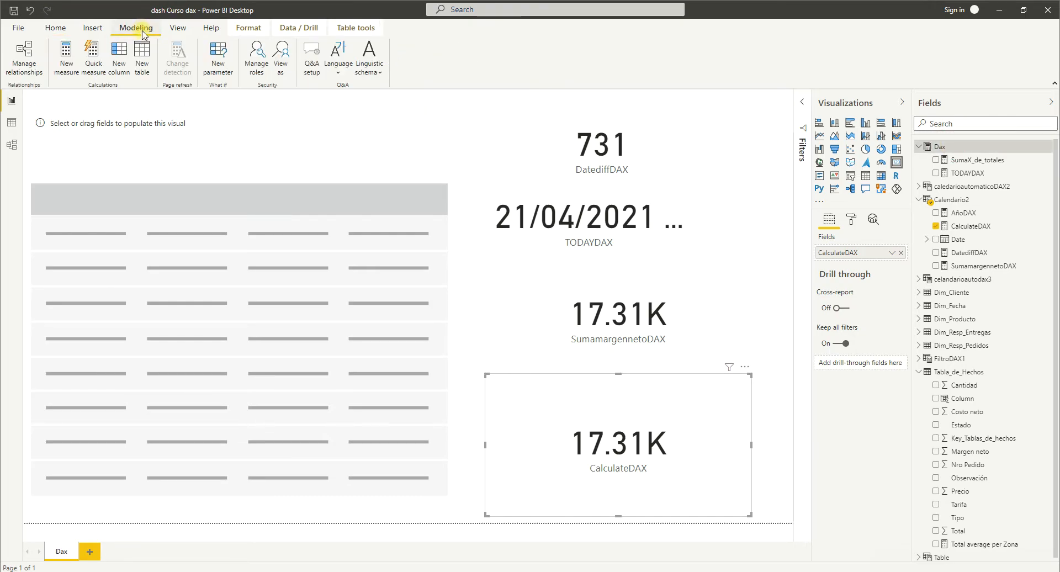
{"action": "left_click", "coordinate": [142, 61]}
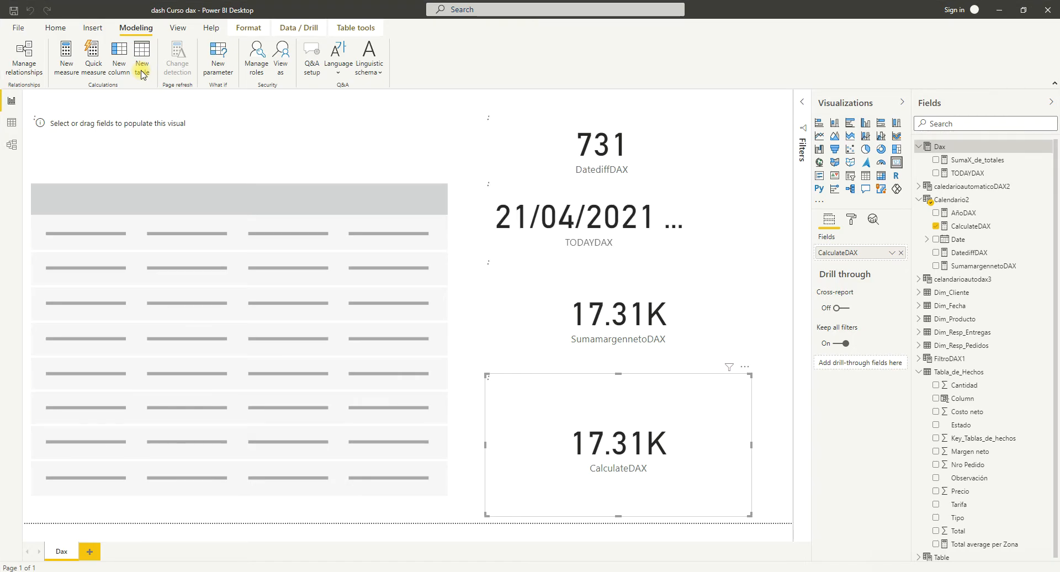
{"action": "left_click", "coordinate": [104, 98]}
{"action": "key", "text": "BackSpace"}
{"action": "key", "text": "BackSpace"}
{"action": "key", "text": "BackSpace"}
{"action": "key", "text": "BackSpace"}
{"action": "key", "text": "BackSpace"}
{"action": "key", "text": "BackSpace"}
{"action": "key", "text": "BackSpace"}
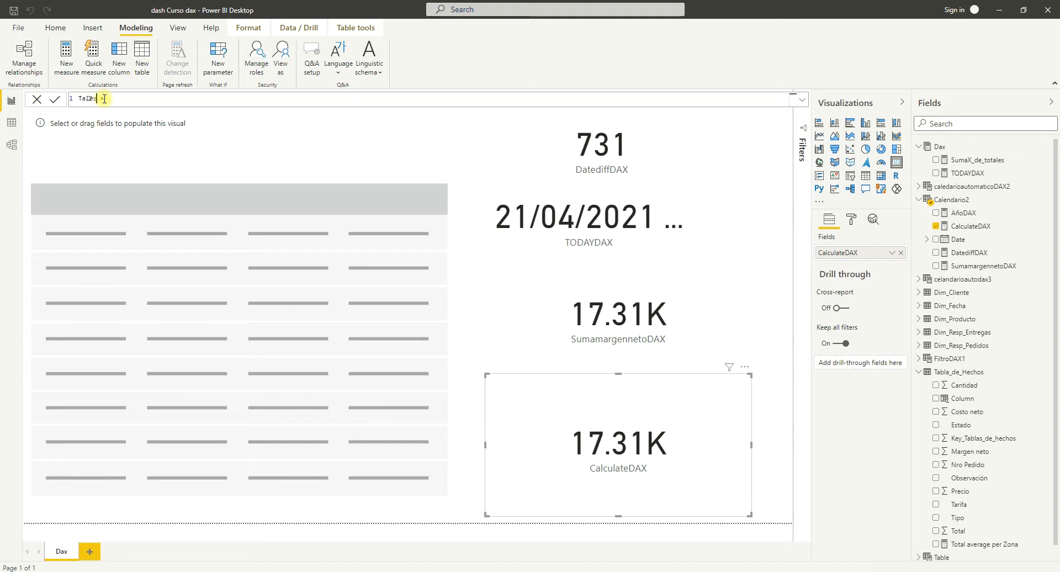
{"action": "type", "text": "AND"}
{"action": "type", "text": "DAX"}
{"action": "type", "text": " FI"}
{"action": "type", "text": "ile"}
Begin the ANDDAX formula with a FILTER function that takes Tabla_de_Hechos as its table argument.
{"action": "key", "text": "BackSpace"}
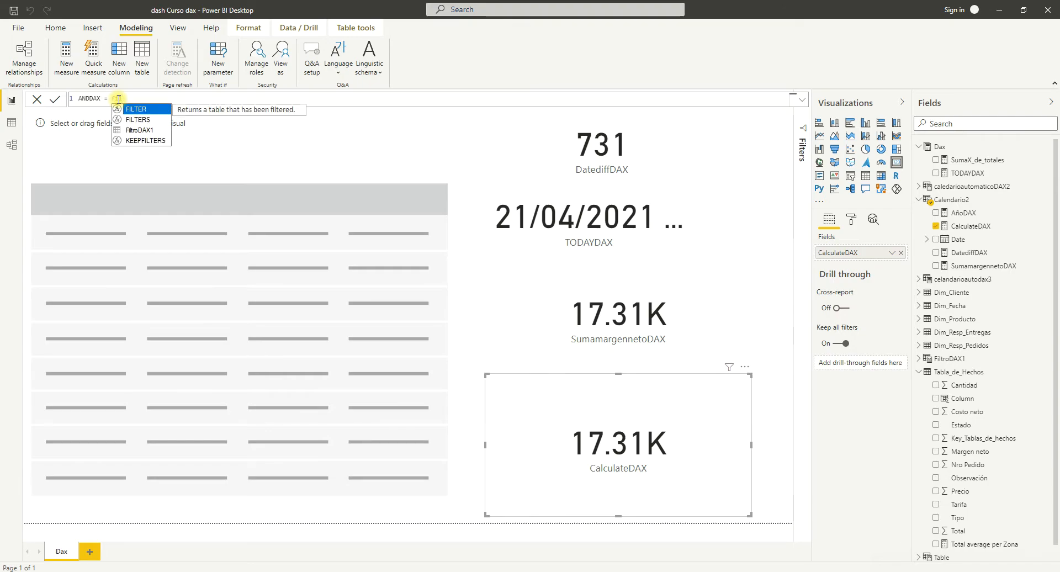
{"action": "key", "text": "Tab"}
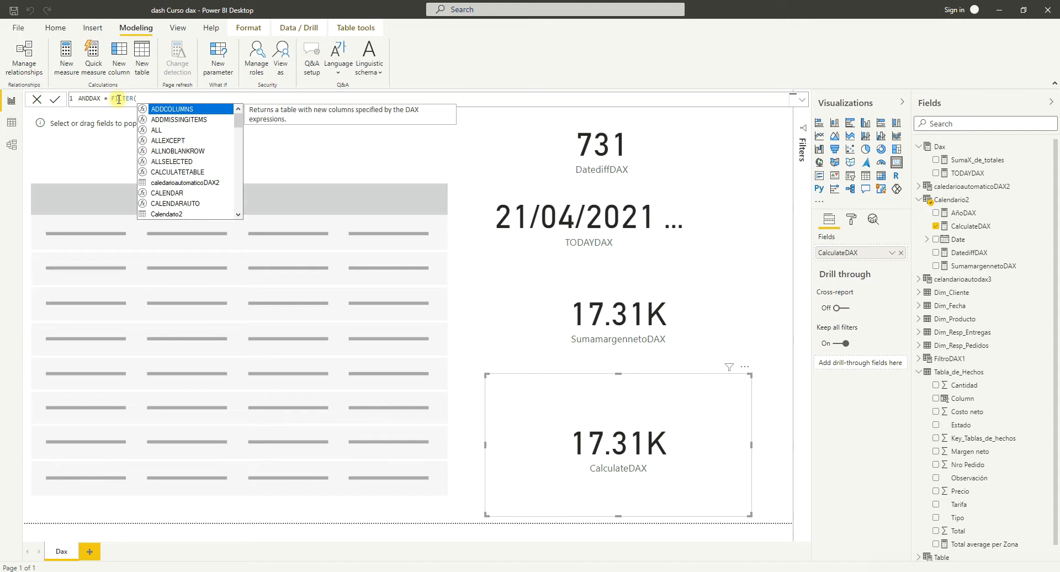
{"action": "type", "text": "ta"}
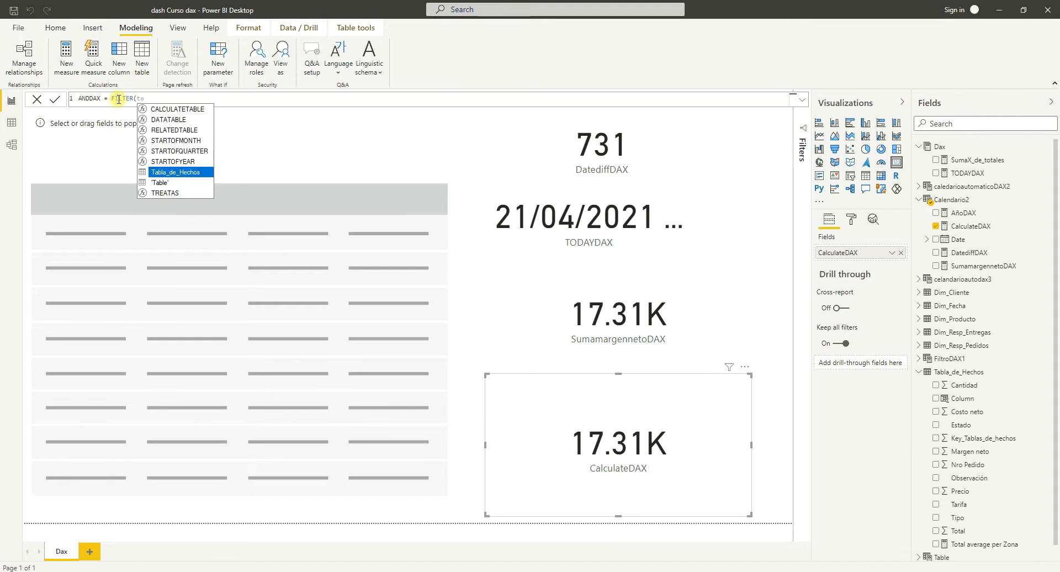
{"action": "key", "text": "Tab"}
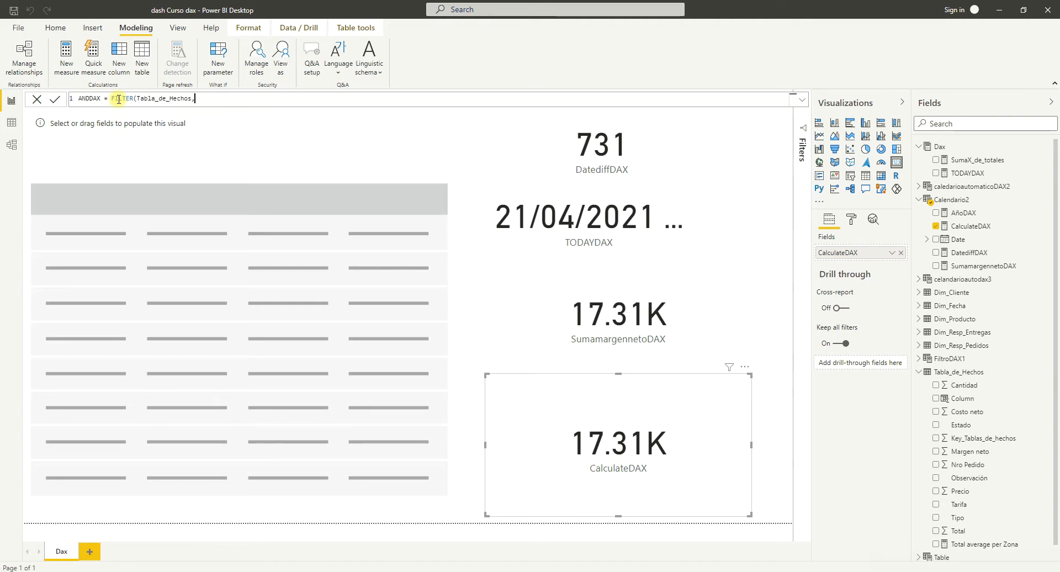
{"action": "type", "text": ","}
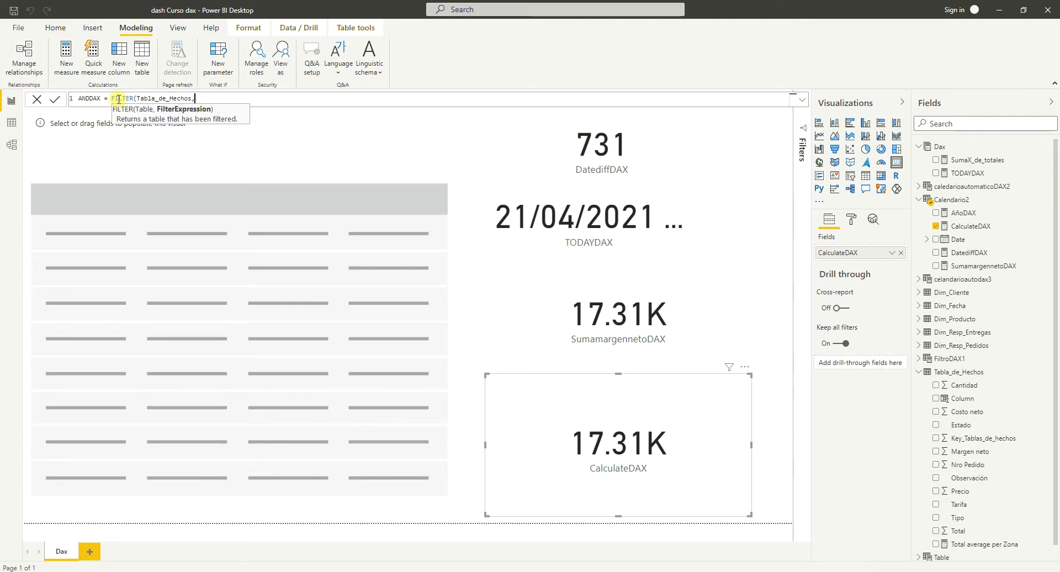
{"action": "type", "text": "ta"}
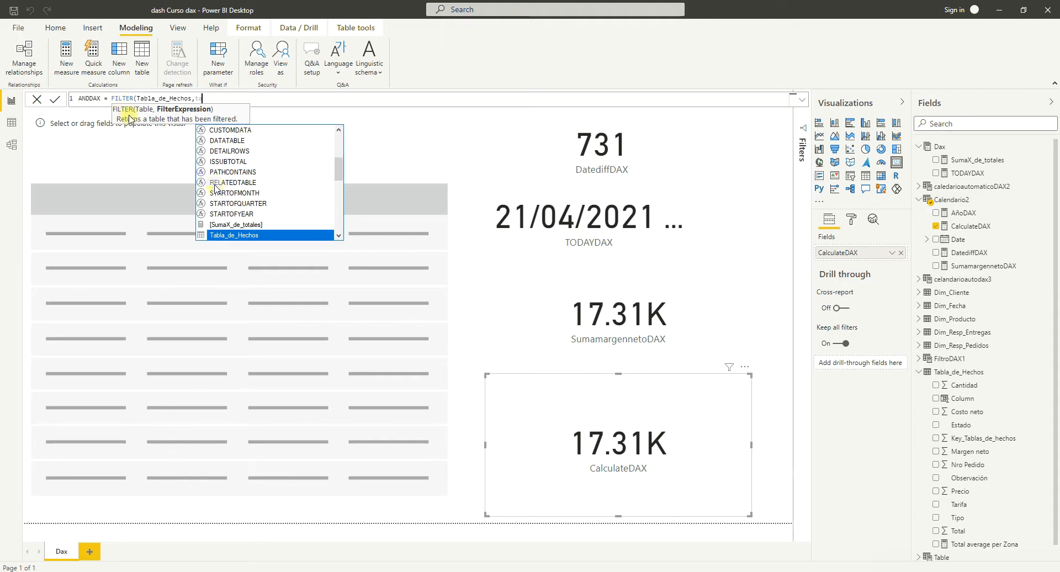
Complete the FILTER function with the condition Tabla_de_Hechos[Cantidad]<"100" and close it.
{"action": "scroll", "coordinate": [275, 182], "scroll_direction": "down", "scroll_amount": 1}
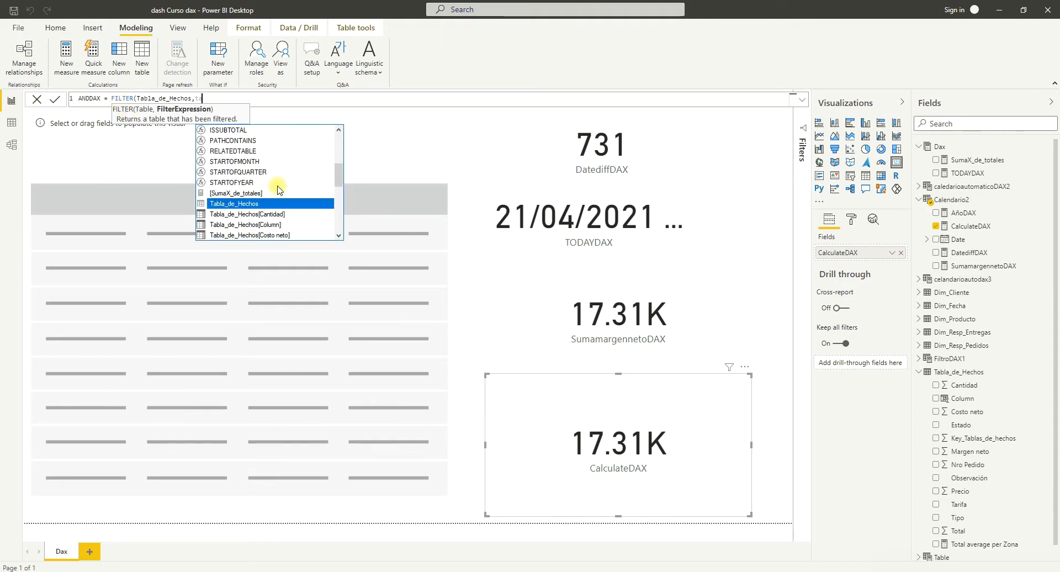
{"action": "double_click", "coordinate": [274, 215]}
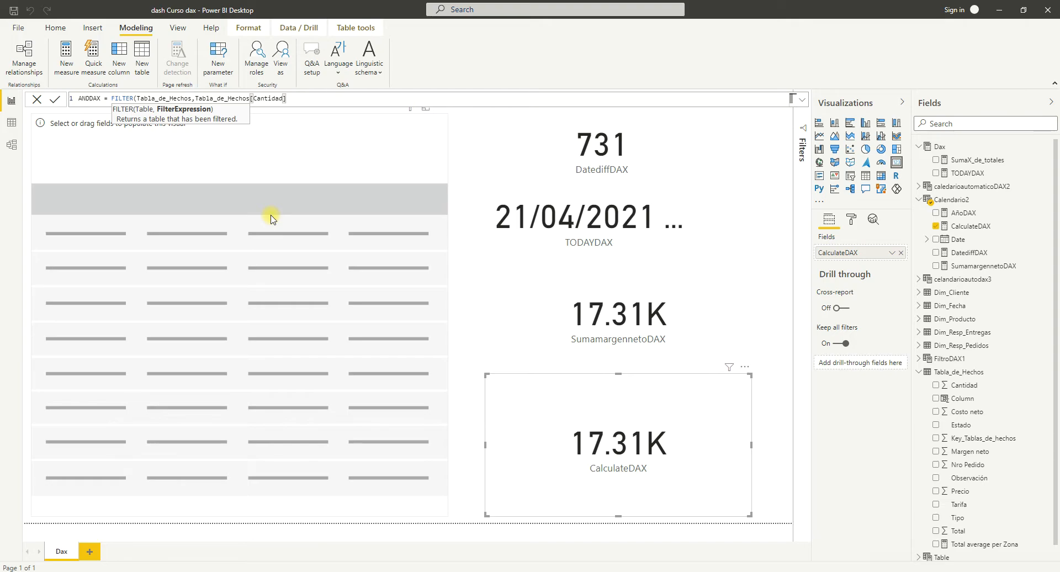
{"action": "type", "text": "<"}
{"action": "key", "text": "BackSpace"}
{"action": "type", "text": "<"}
{"action": "type", "text": "100"}
{"action": "key", "text": "BackSpace"}
{"action": "key", "text": "BackSpace"}
{"action": "key", "text": "BackSpace"}
{"action": "type", "text": "\"100\")"}
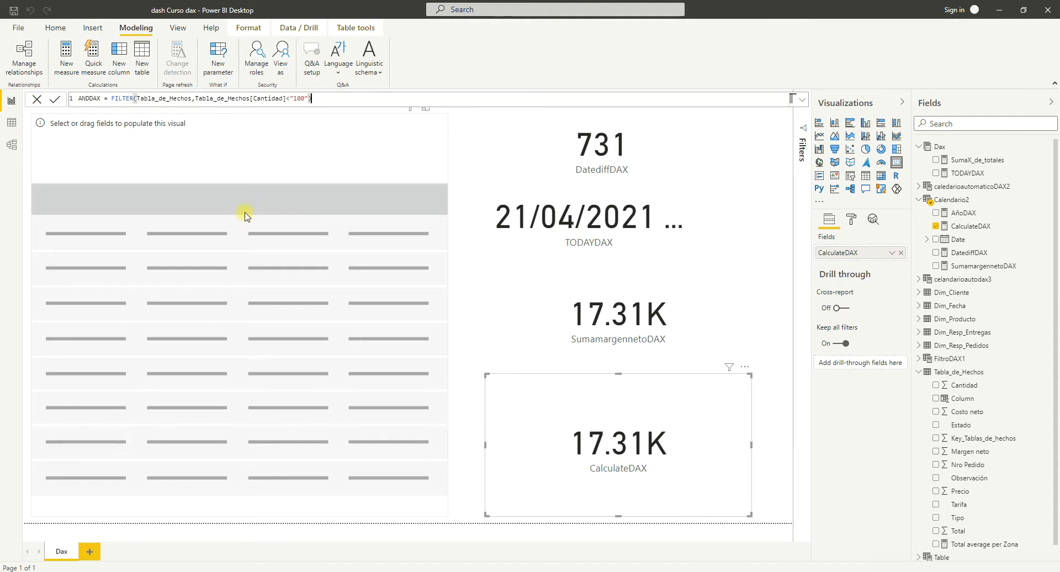
Insert an opening AND function before FILTER so the filter becomes its first logical argument.
{"action": "left_click", "coordinate": [112, 99]}
{"action": "type", "text": "And"}
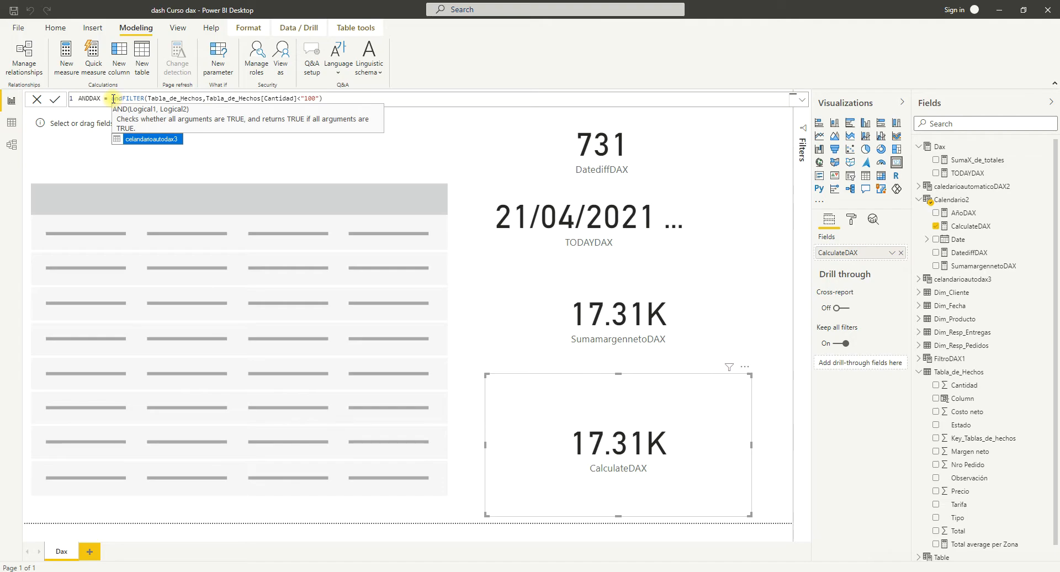
{"action": "key", "text": "BackSpace"}
{"action": "key", "text": "BackSpace"}
{"action": "key", "text": "BackSpace"}
{"action": "key", "text": "BackSpace"}
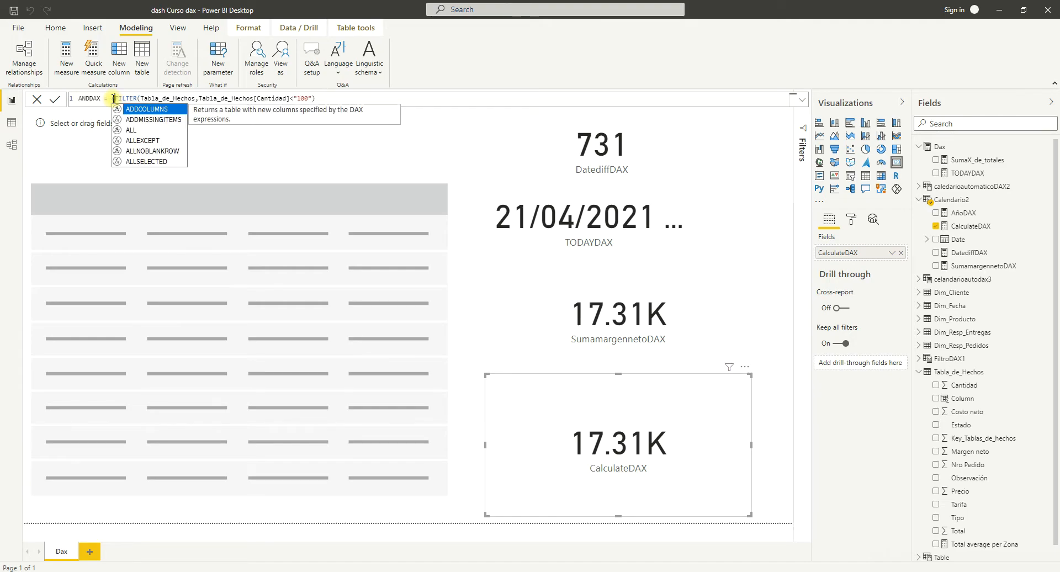
{"action": "type", "text": "and"}
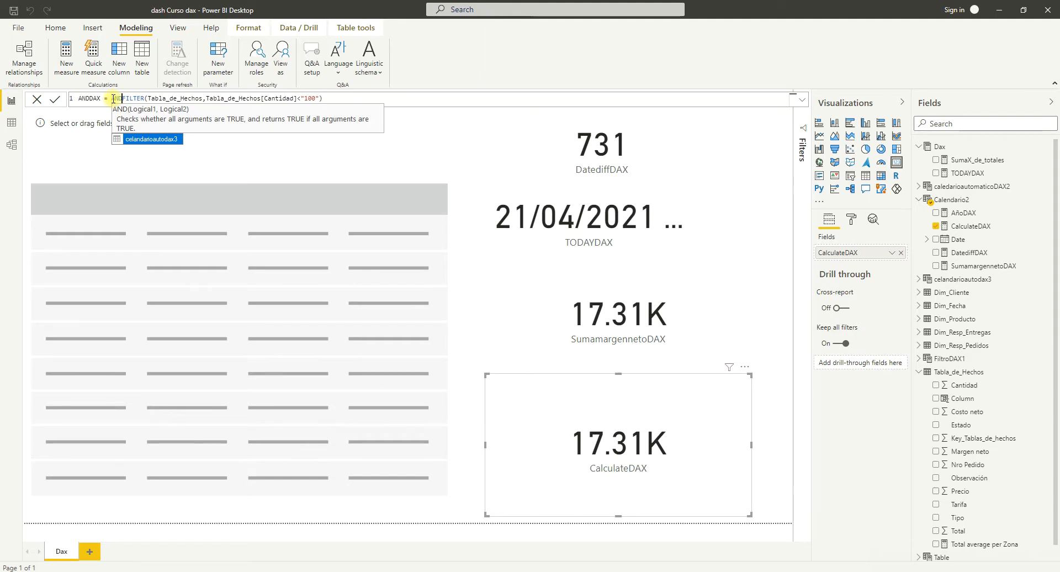
{"action": "type", "text": "("}
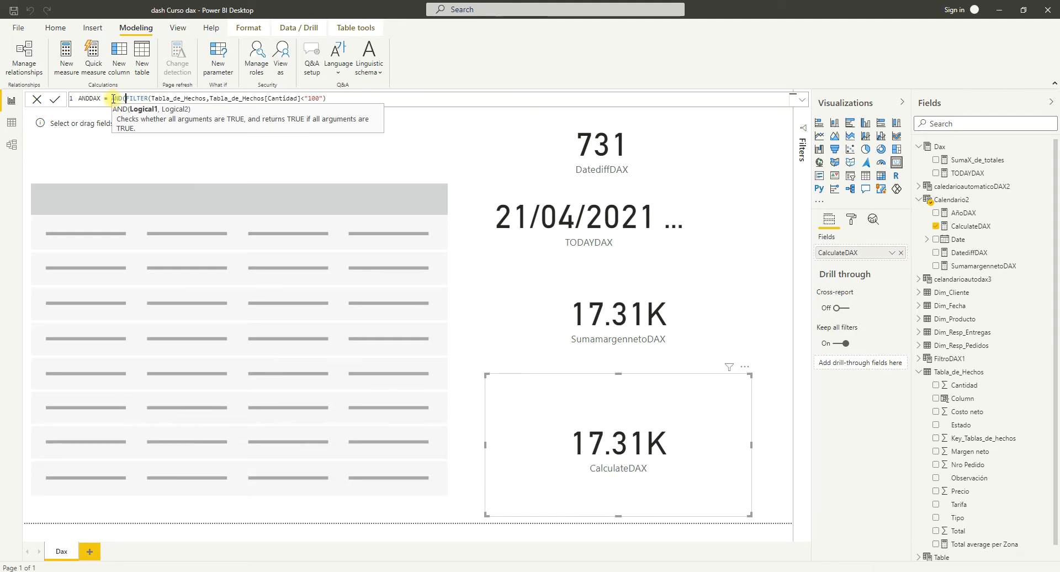
Add a second AND argument in parentheses by duplicating the Cantidad FILTER expression after a comma.
{"action": "left_click", "coordinate": [329, 97]}
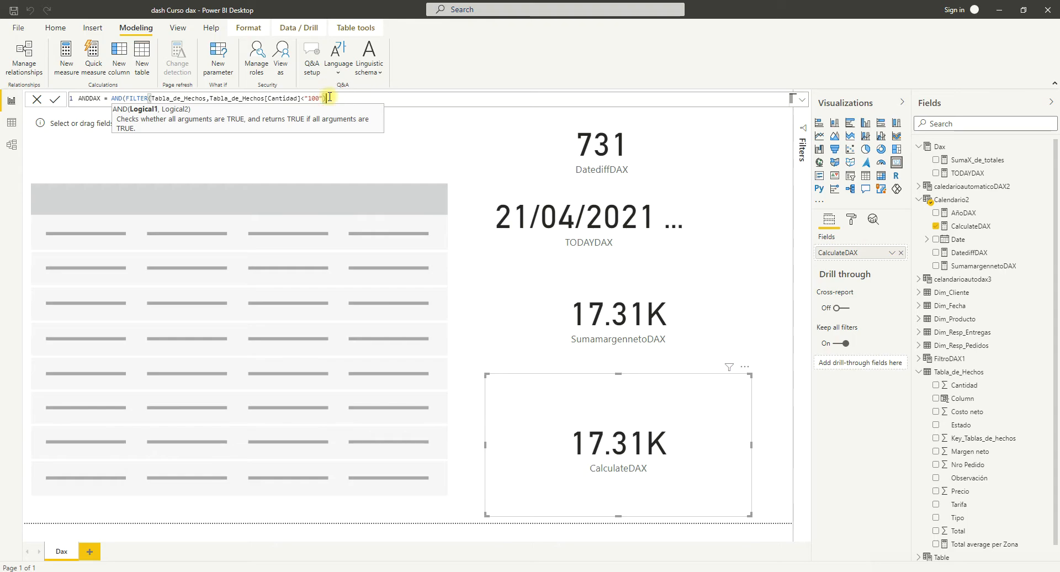
{"action": "type", "text": ","}
{"action": "left_click_drag", "start_coordinate": [324, 98], "coordinate": [142, 99]}
{"action": "key", "text": "ctrl+c"}
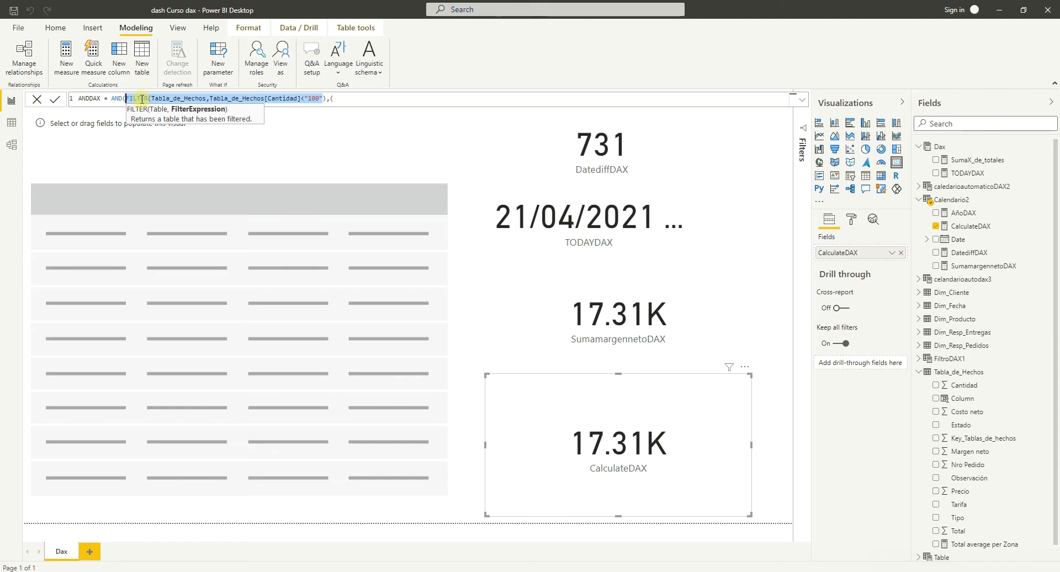
{"action": "left_click", "coordinate": [339, 101]}
{"action": "key", "text": "ctrl+v"}
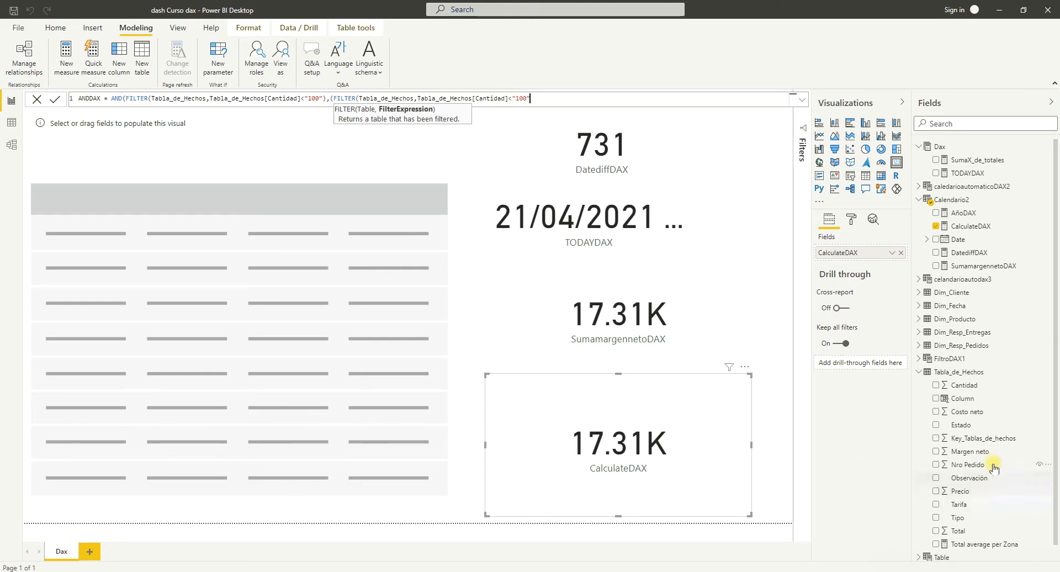
Change the second FILTER's condition to Tabla_de_Hechos[Estado]="pedido".
{"action": "left_click", "coordinate": [505, 98]}
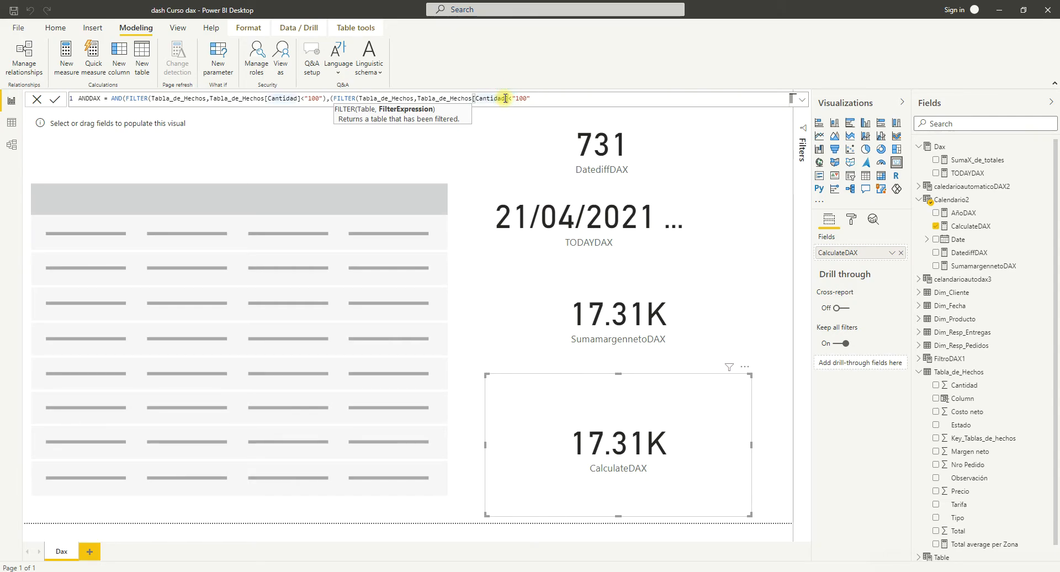
{"action": "double_click", "coordinate": [505, 98]}
{"action": "key", "text": "BackSpace"}
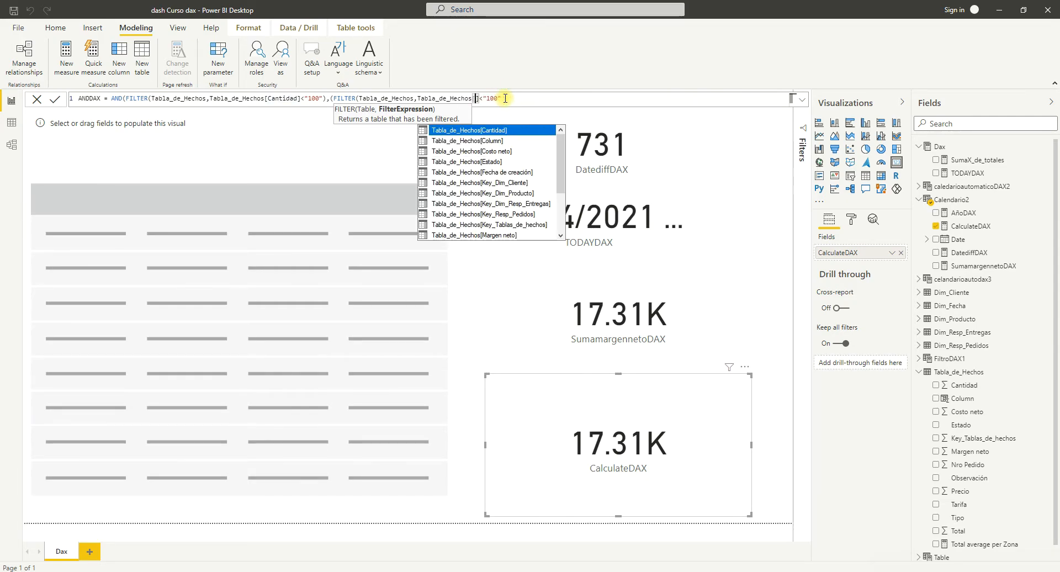
{"action": "left_click", "coordinate": [495, 167]}
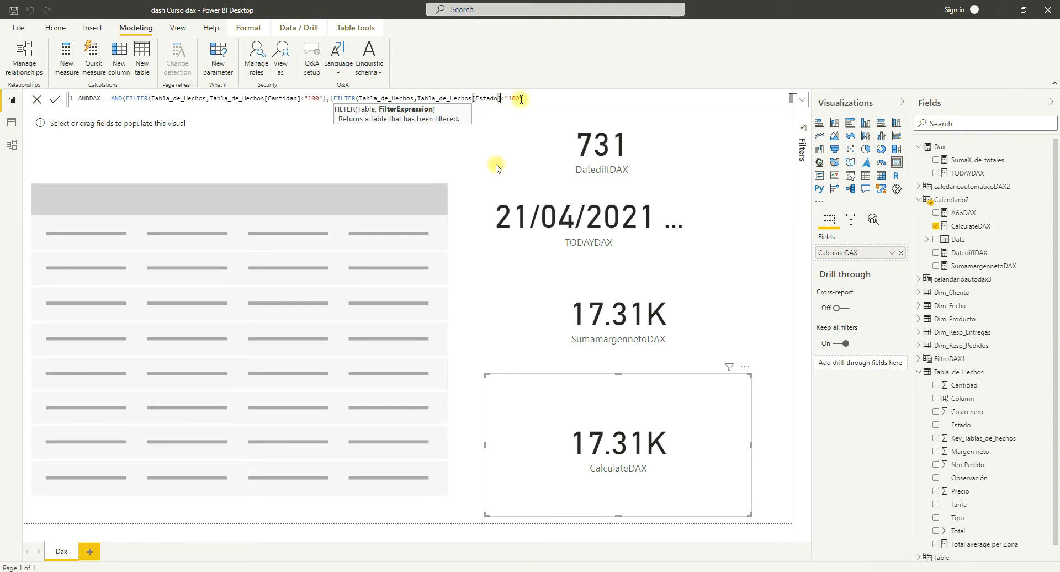
{"action": "key", "text": "Delete"}
{"action": "key", "text": "Delete"}
{"action": "key", "text": "Delete"}
{"action": "key", "text": "Delete"}
{"action": "key", "text": "Delete"}
{"action": "type", "text": "=\"pedido\""}
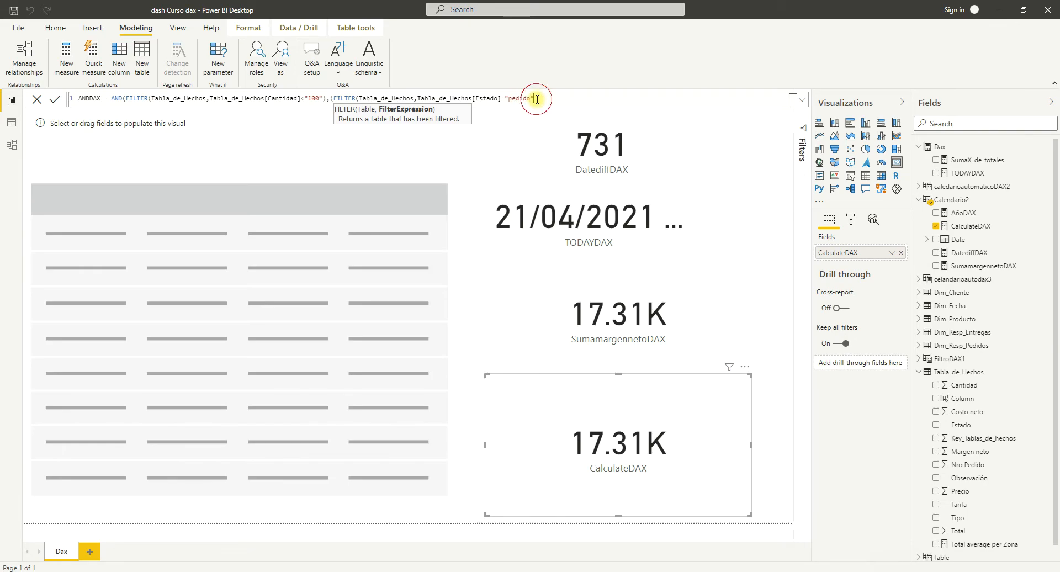
{"action": "type", "text": ")"}
{"action": "type", "text": ")"}
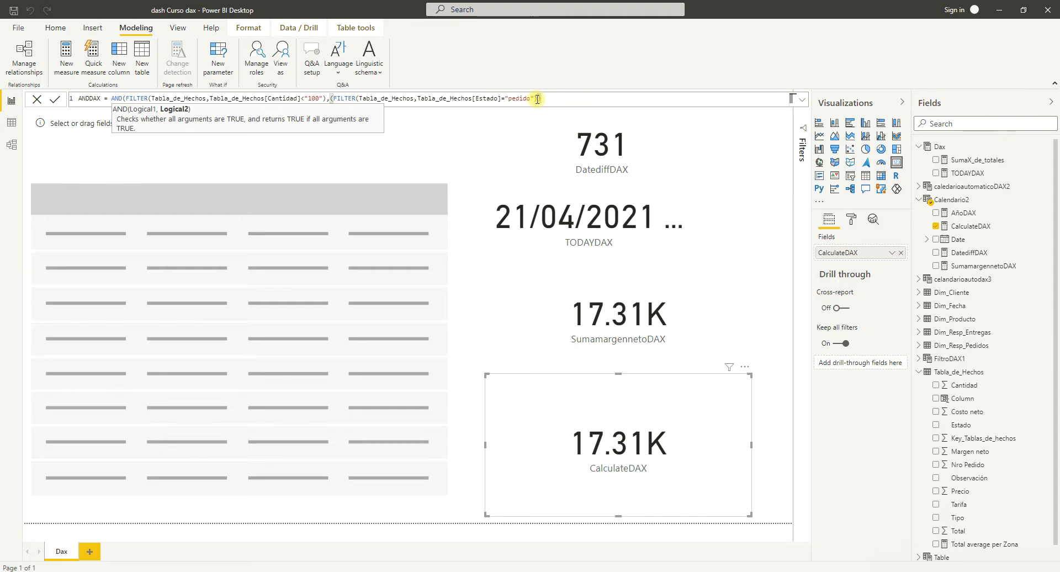
{"action": "type", "text": ")"}
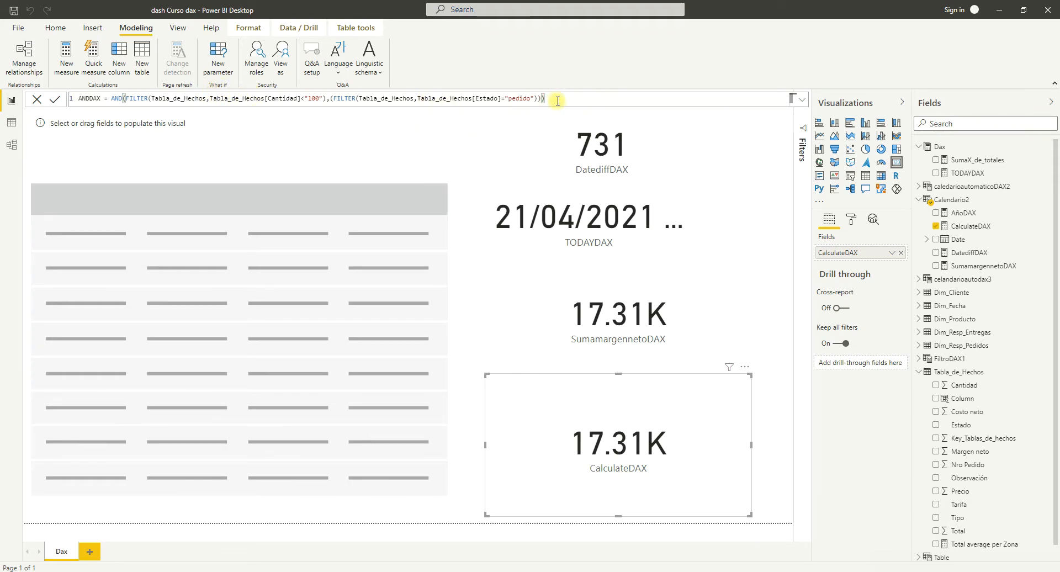
Close all open parentheses of the AND formula and commit the ANDDAX calculated table.
{"action": "key", "text": "Return"}
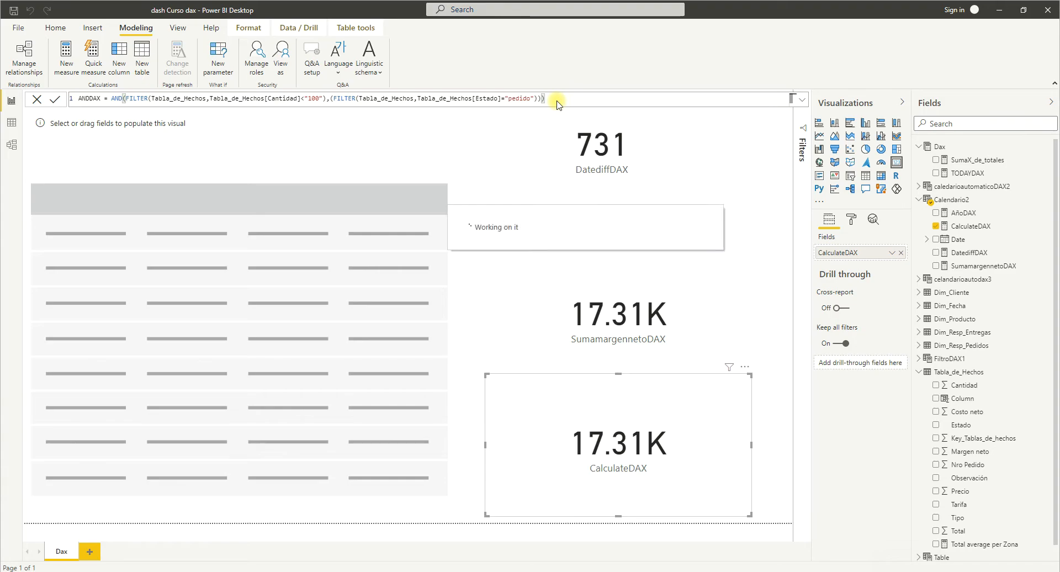
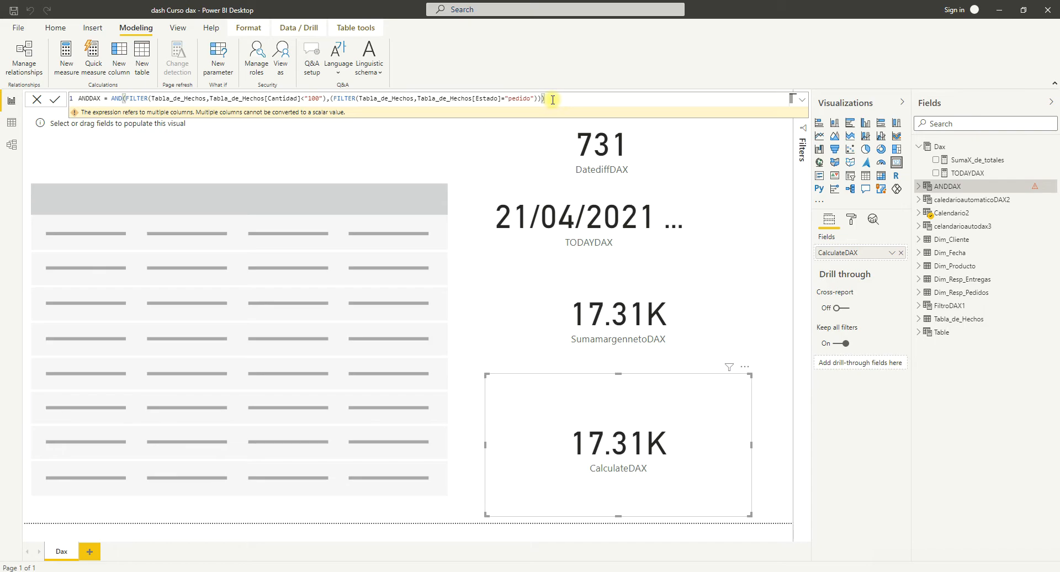
Erase the entire ANDDAX formula, including the table name.
{"action": "left_click_drag", "start_coordinate": [546, 99], "coordinate": [77, 98]}
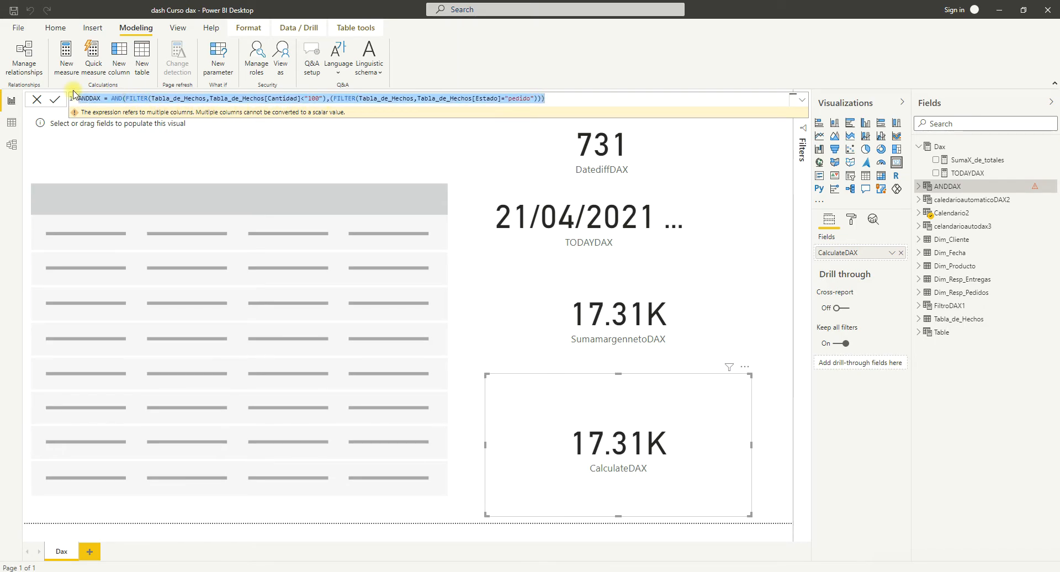
{"action": "left_click", "coordinate": [108, 99]}
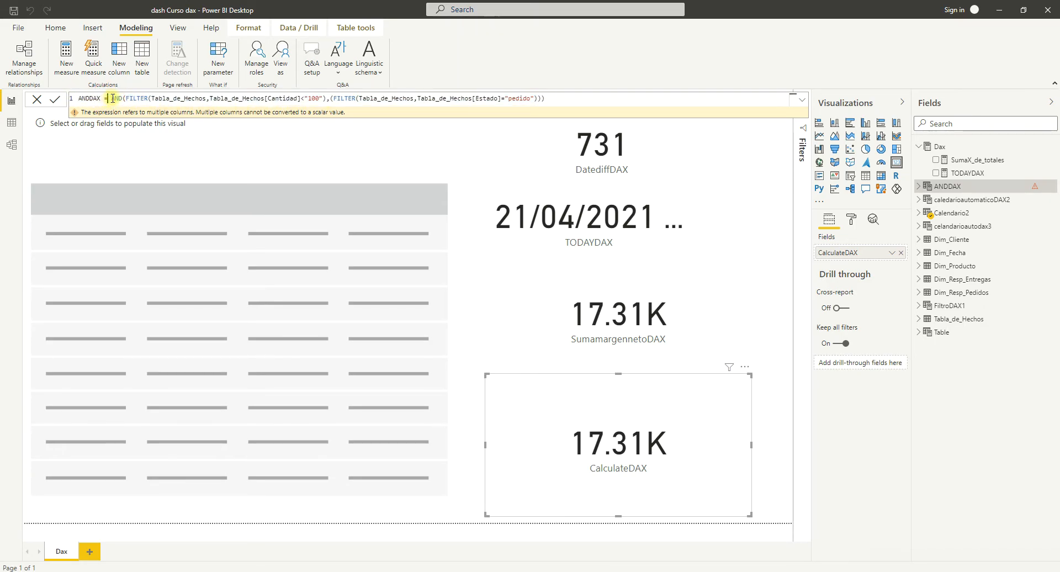
{"action": "left_click_drag", "start_coordinate": [111, 98], "coordinate": [545, 99]}
{"action": "key", "text": "ctrl+c"}
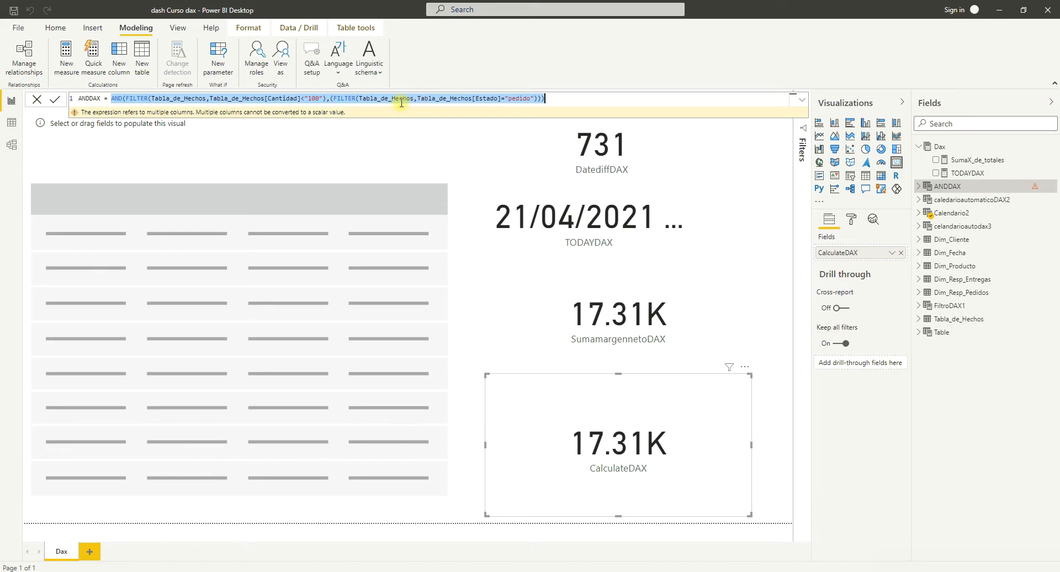
{"action": "key", "text": "BackSpace"}
{"action": "key", "text": "BackSpace"}
{"action": "key", "text": "BackSpace"}
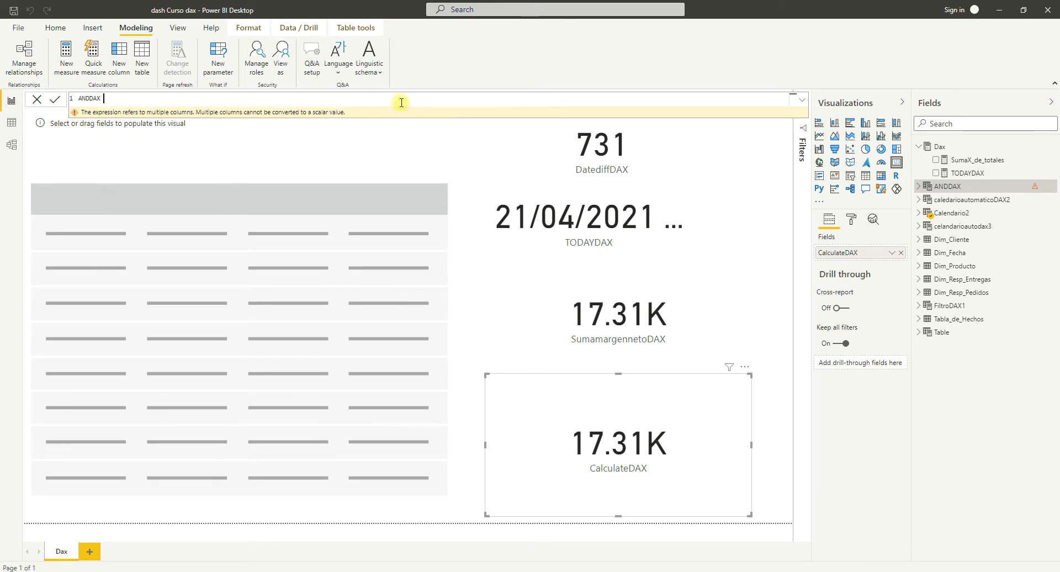
{"action": "key", "text": "BackSpace"}
{"action": "key", "text": "BackSpace"}
{"action": "key", "text": "BackSpace"}
{"action": "key", "text": "BackSpace"}
{"action": "key", "text": "BackSpace"}
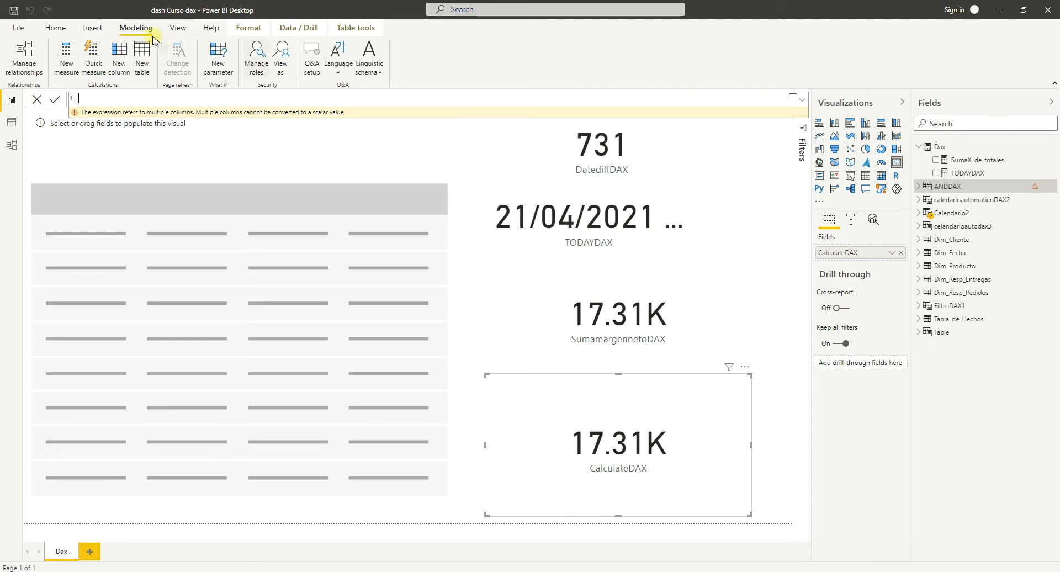
Re-enter the ANDDAX table formula by pasting the AND expression with the Cantidad and Estado filters, and commit it.
{"action": "left_click", "coordinate": [142, 65]}
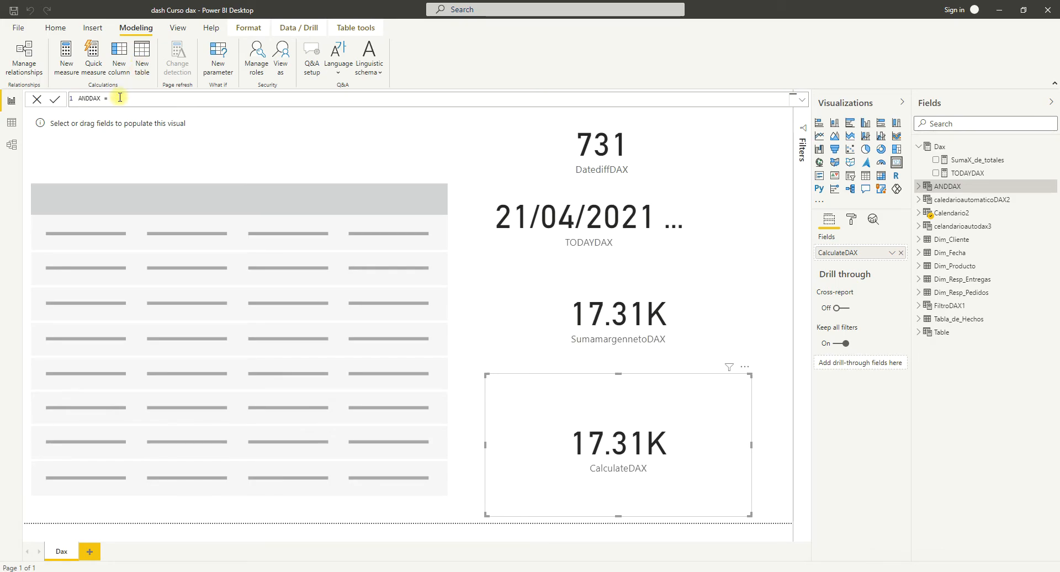
{"action": "key", "text": "ctrl+v"}
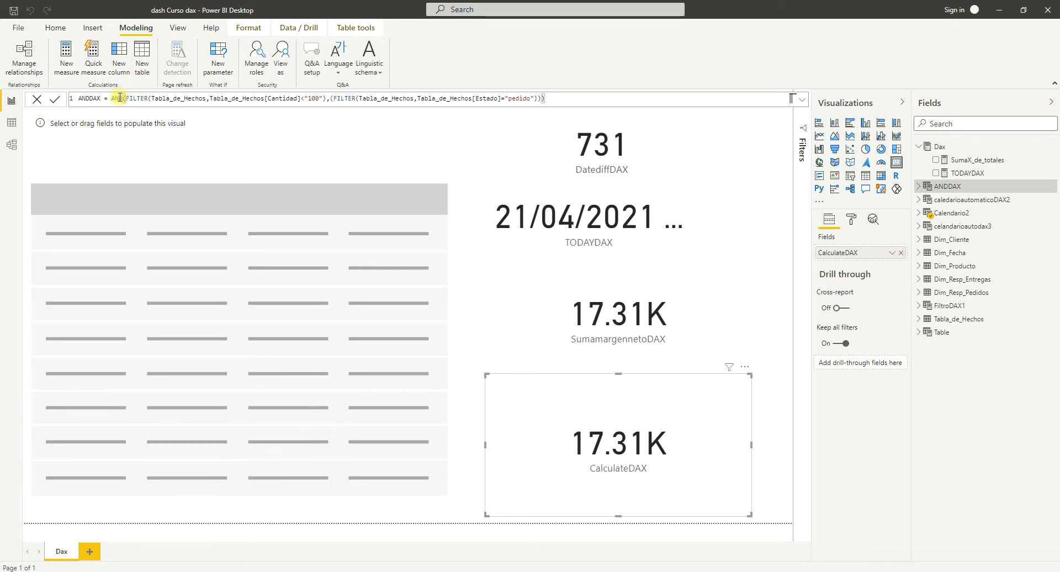
{"action": "key", "text": "Return"}
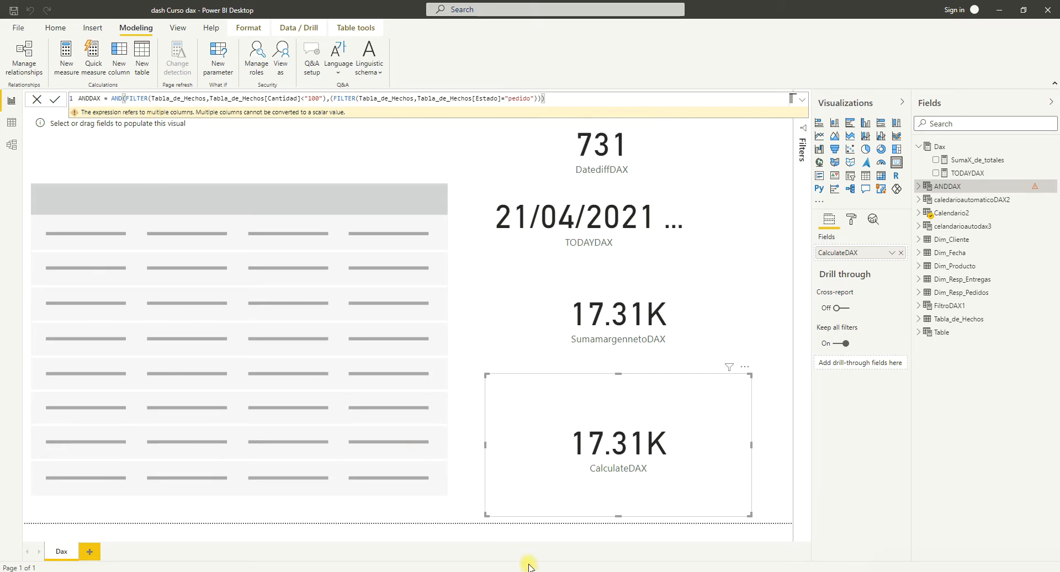
Switch to the browser and read the AND function documentation, covering the return value, remarks and examples.
{"action": "key", "text": "alt+Tab"}
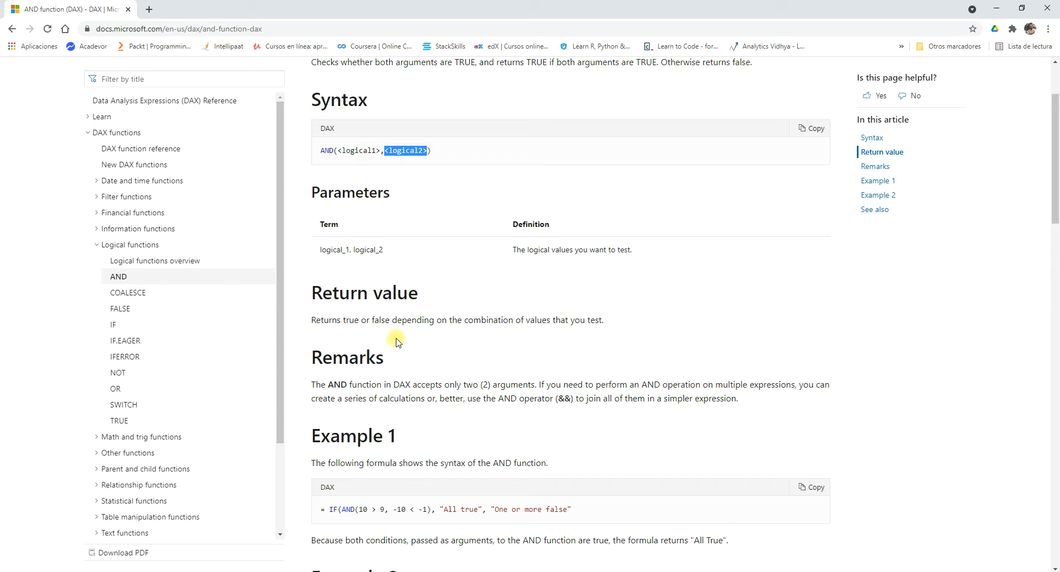
{"action": "scroll", "coordinate": [400, 336], "scroll_direction": "down", "scroll_amount": 2}
{"action": "scroll", "coordinate": [400, 331], "scroll_direction": "up", "scroll_amount": 4}
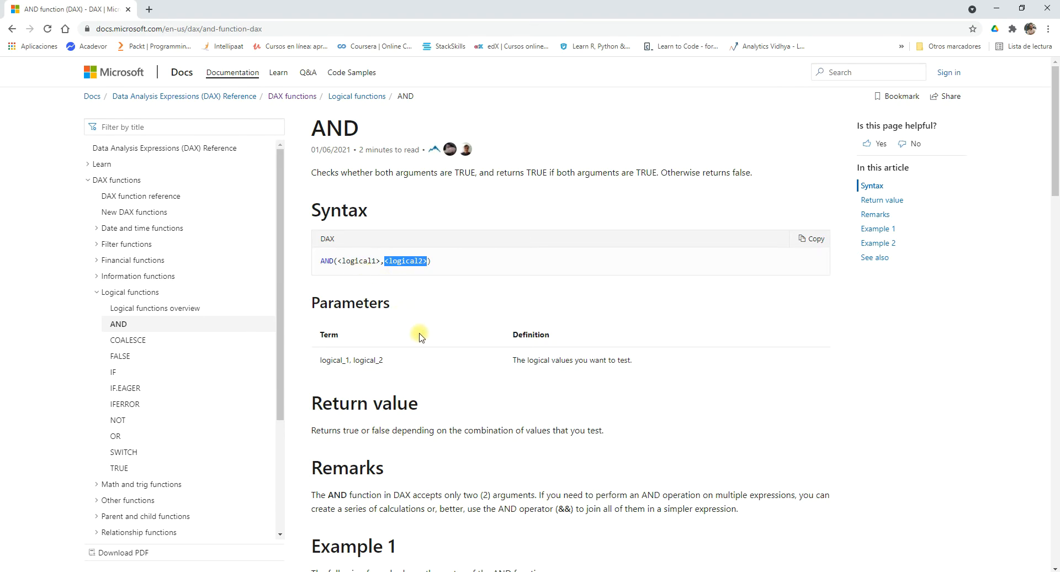
{"action": "scroll", "coordinate": [416, 337], "scroll_direction": "down", "scroll_amount": 1}
{"action": "scroll", "coordinate": [416, 336], "scroll_direction": "down", "scroll_amount": 2}
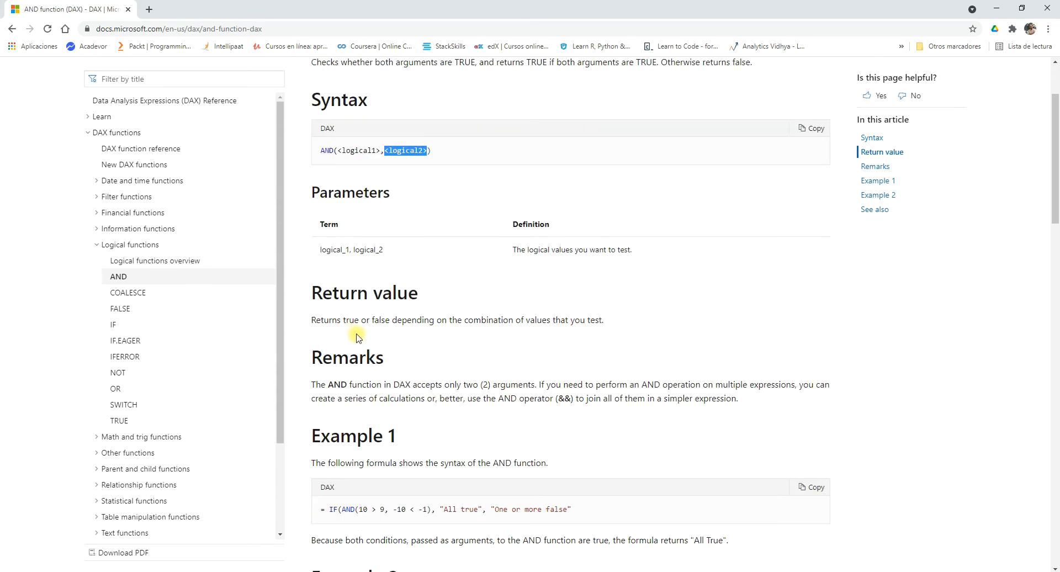
{"action": "left_click_drag", "start_coordinate": [391, 320], "coordinate": [343, 320]}
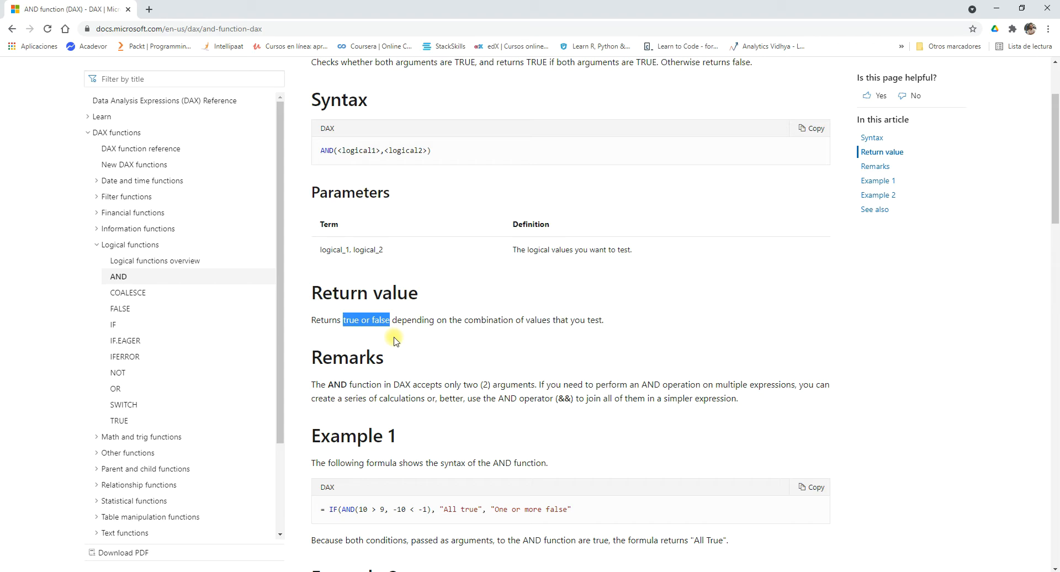
{"action": "scroll", "coordinate": [395, 339], "scroll_direction": "down", "scroll_amount": 2}
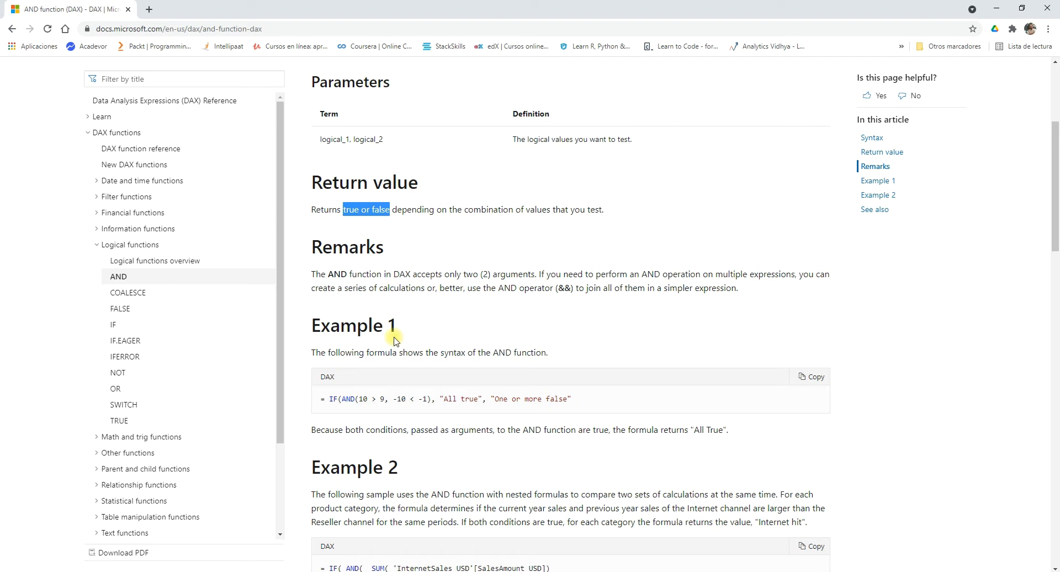
Switch back to Power BI Desktop and remove the AND function and its closing parenthesis from the ANDDAX formula.
{"action": "left_click", "coordinate": [635, 571]}
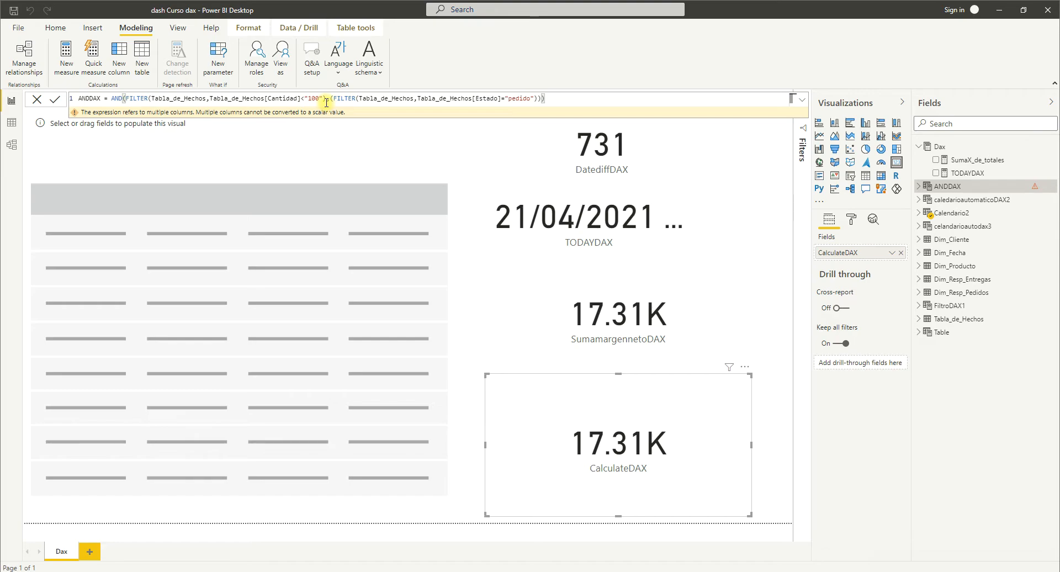
{"action": "left_click", "coordinate": [125, 99]}
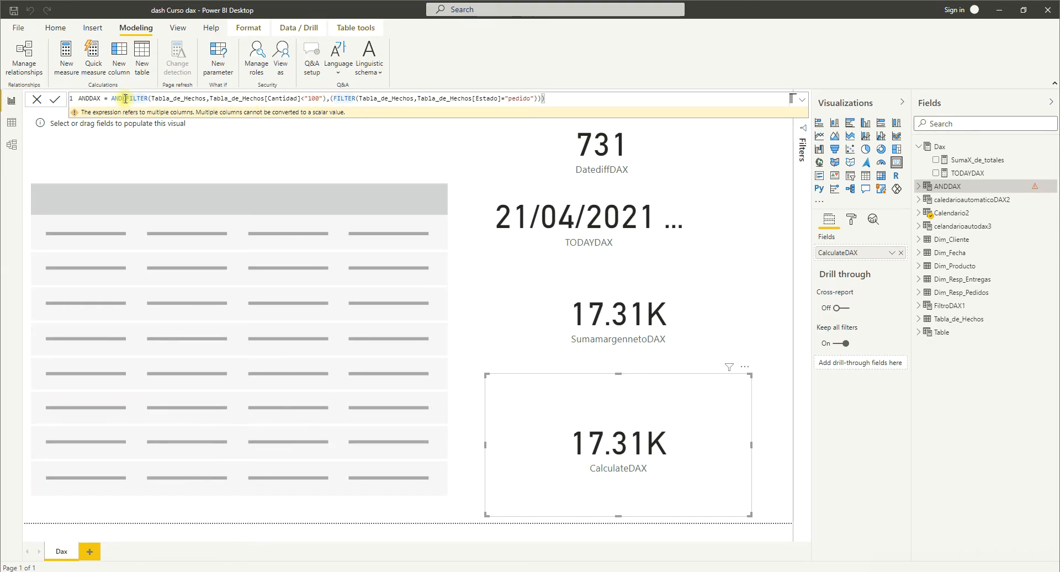
{"action": "key", "text": "BackSpace"}
{"action": "key", "text": "BackSpace"}
{"action": "key", "text": "BackSpace"}
{"action": "key", "text": "BackSpace"}
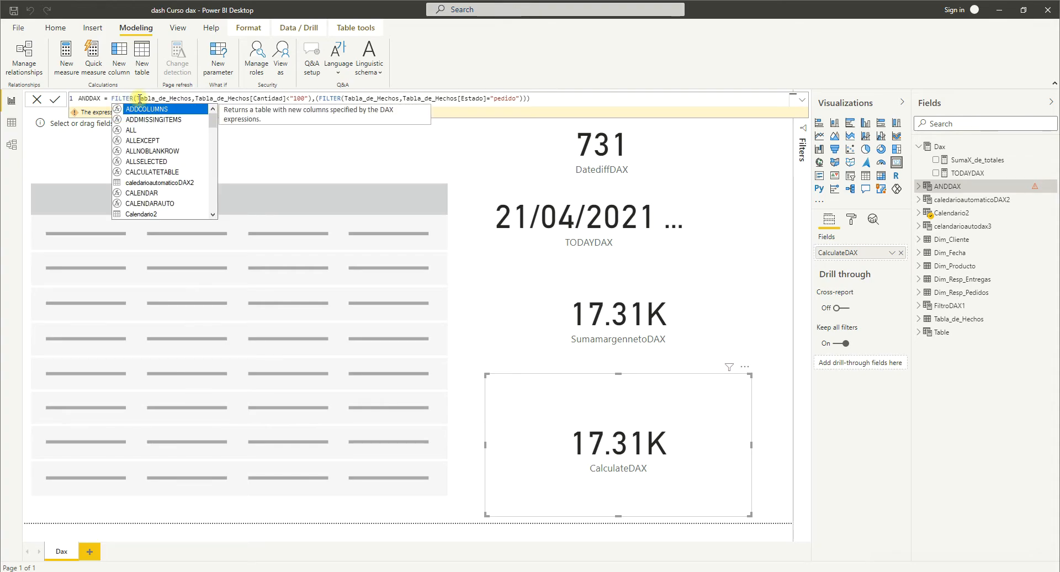
{"action": "left_click", "coordinate": [533, 99]}
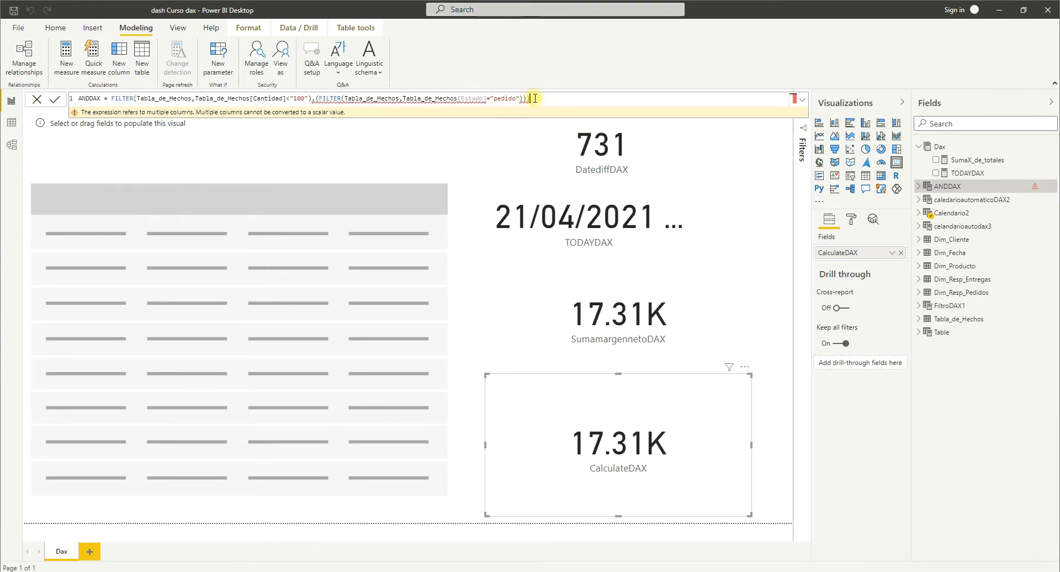
{"action": "key", "text": "BackSpace"}
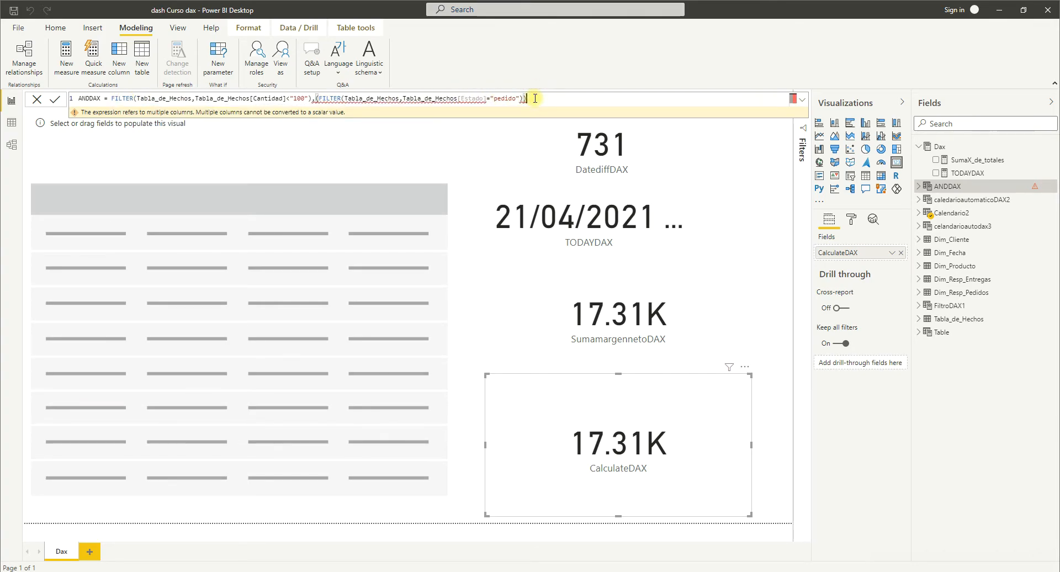
Try to join the Cantidad and Estado FILTER expressions with the && operator instead of the comma, and commit the formula.
{"action": "left_click", "coordinate": [316, 99]}
{"action": "key", "text": "BackSpace"}
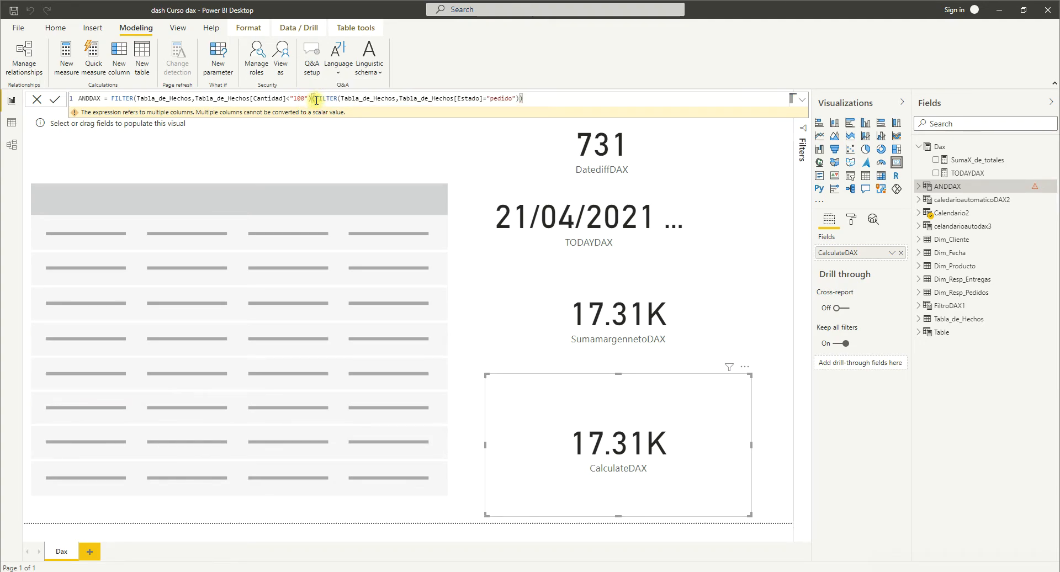
{"action": "type", "text": "&&("}
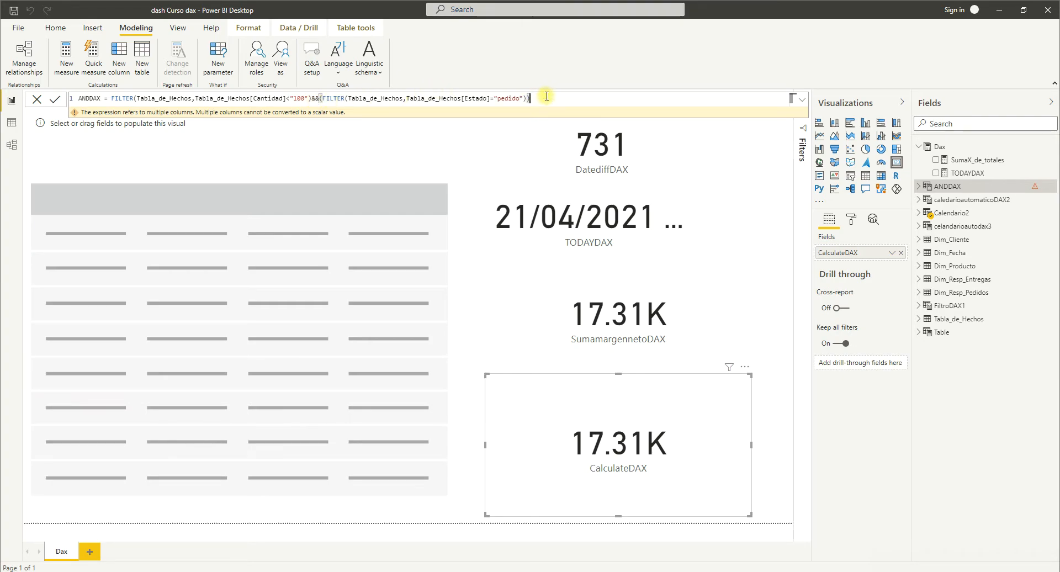
{"action": "key", "text": "Return"}
Replace the whole expression after "ANDDAX =" with an opening IF function.
{"action": "left_click_drag", "start_coordinate": [531, 97], "coordinate": [111, 101]}
{"action": "key", "text": "BackSpace"}
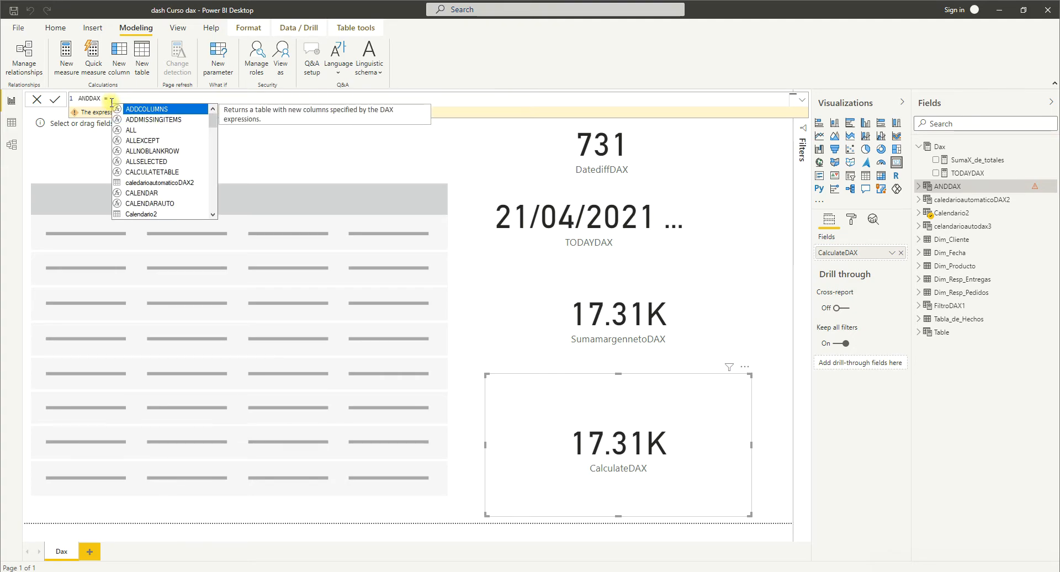
{"action": "type", "text": "if"}
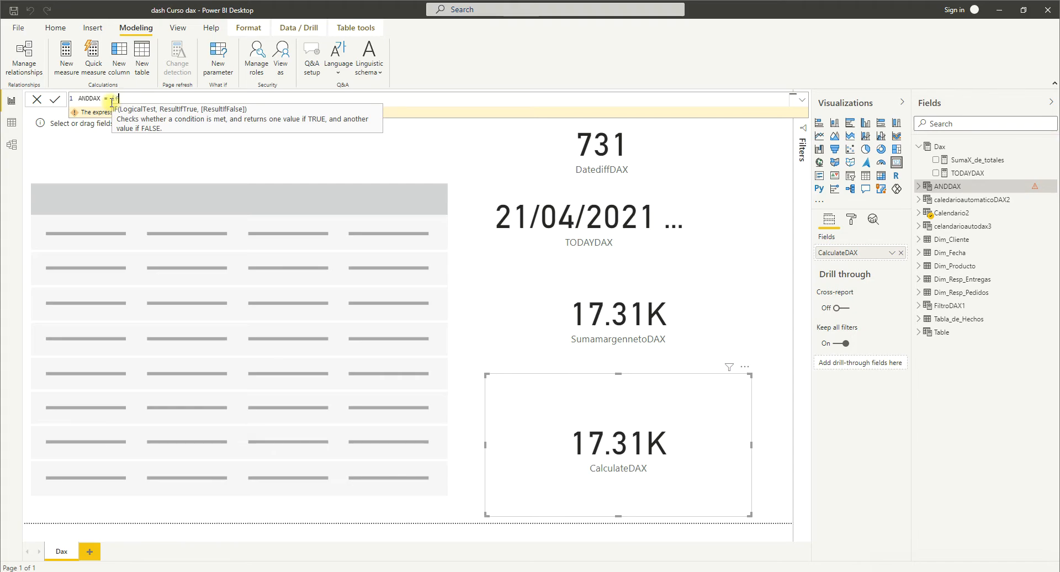
{"action": "type", "text": "("}
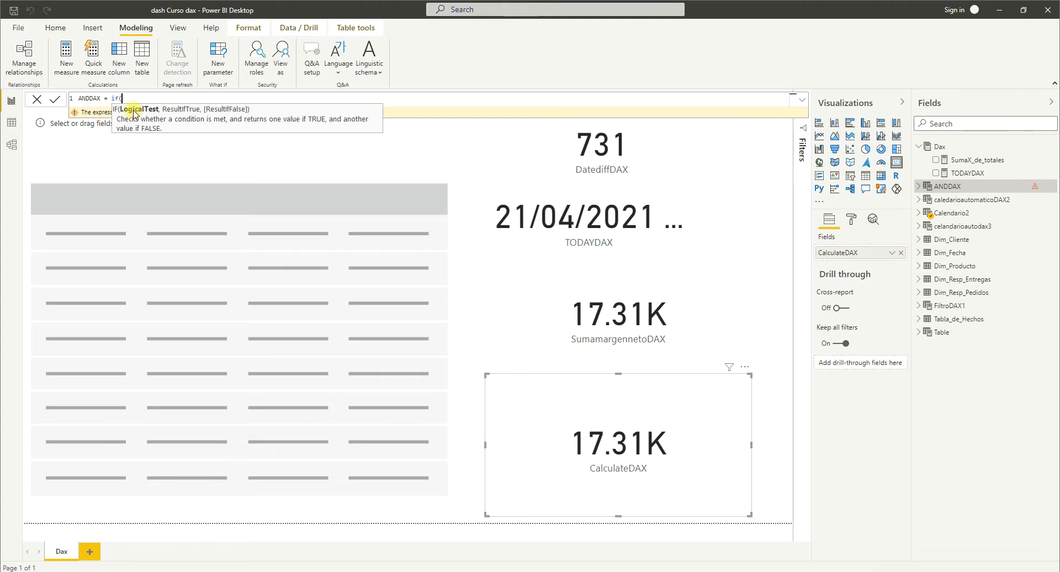
{"action": "type", "text": "ta"}
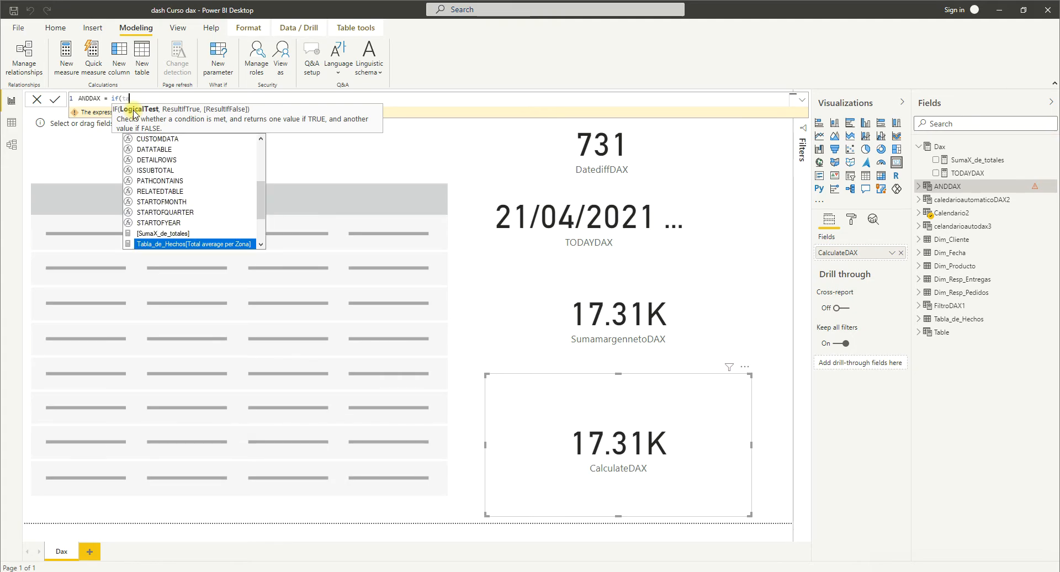
{"action": "left_click_drag", "start_coordinate": [260, 208], "coordinate": [259, 157]}
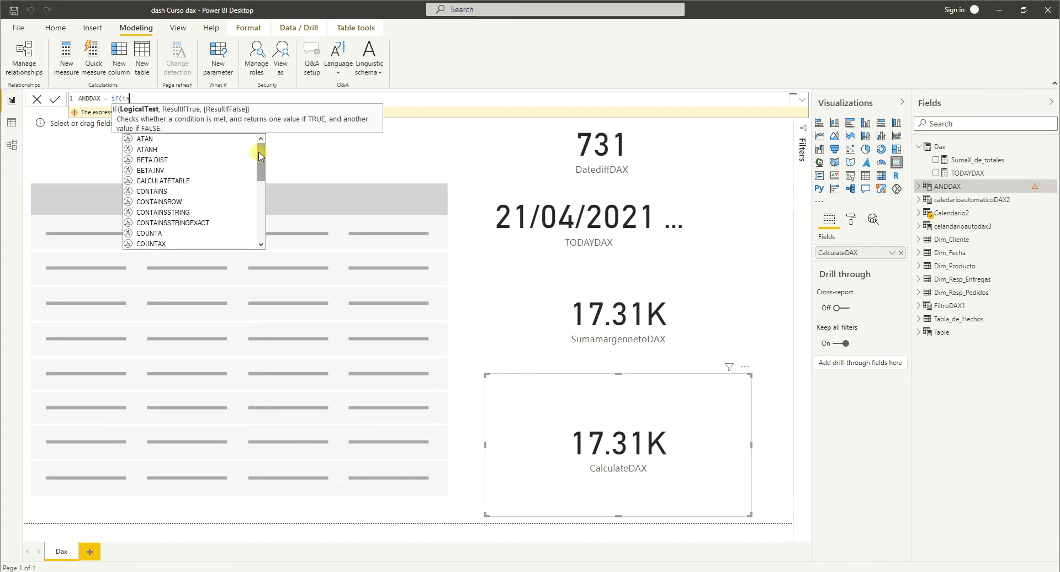
{"action": "type", "text": "b"}
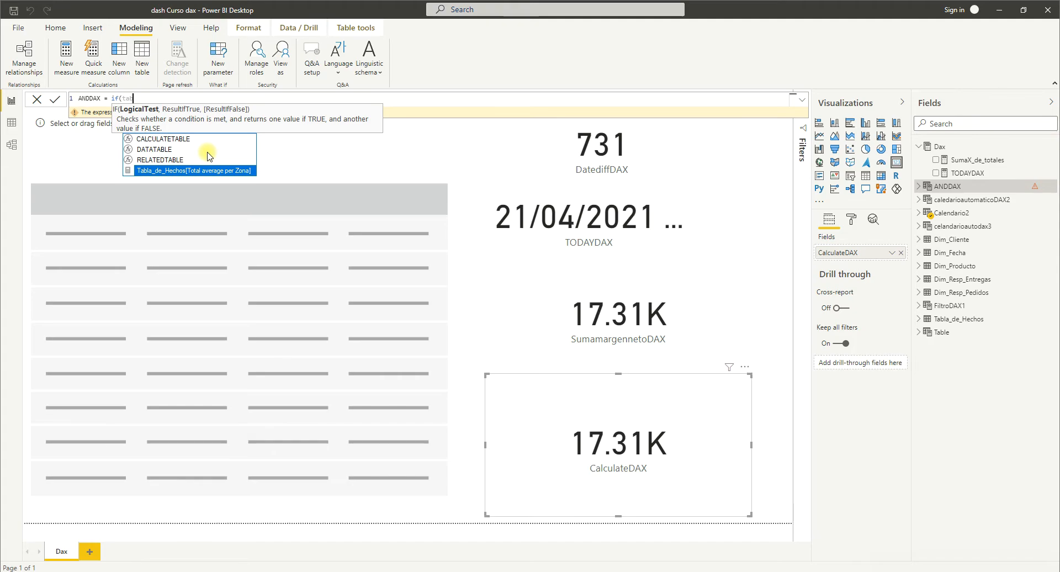
{"action": "key", "text": "Tab"}
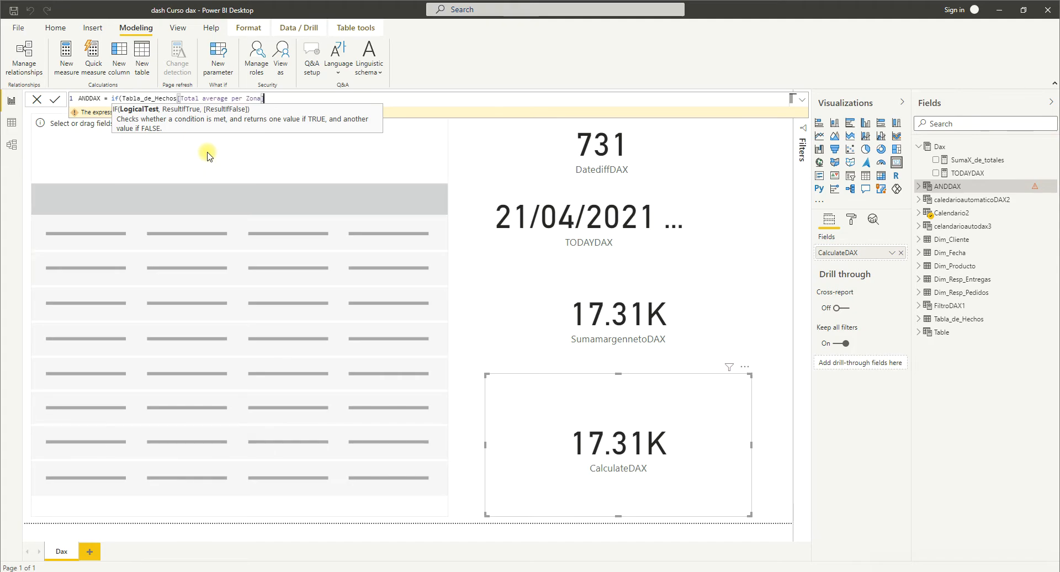
{"action": "key", "text": "BackSpace"}
{"action": "key", "text": "BackSpace"}
{"action": "key", "text": "BackSpace"}
{"action": "key", "text": "BackSpace"}
{"action": "key", "text": "BackSpace"}
{"action": "key", "text": "BackSpace"}
{"action": "key", "text": "BackSpace"}
{"action": "key", "text": "BackSpace"}
{"action": "key", "text": "BackSpace"}
{"action": "key", "text": "BackSpace"}
{"action": "key", "text": "BackSpace"}
{"action": "key", "text": "BackSpace"}
{"action": "key", "text": "BackSpace"}
{"action": "key", "text": "BackSpace"}
{"action": "key", "text": "BackSpace"}
{"action": "key", "text": "BackSpace"}
{"action": "key", "text": "BackSpace"}
{"action": "key", "text": "BackSpace"}
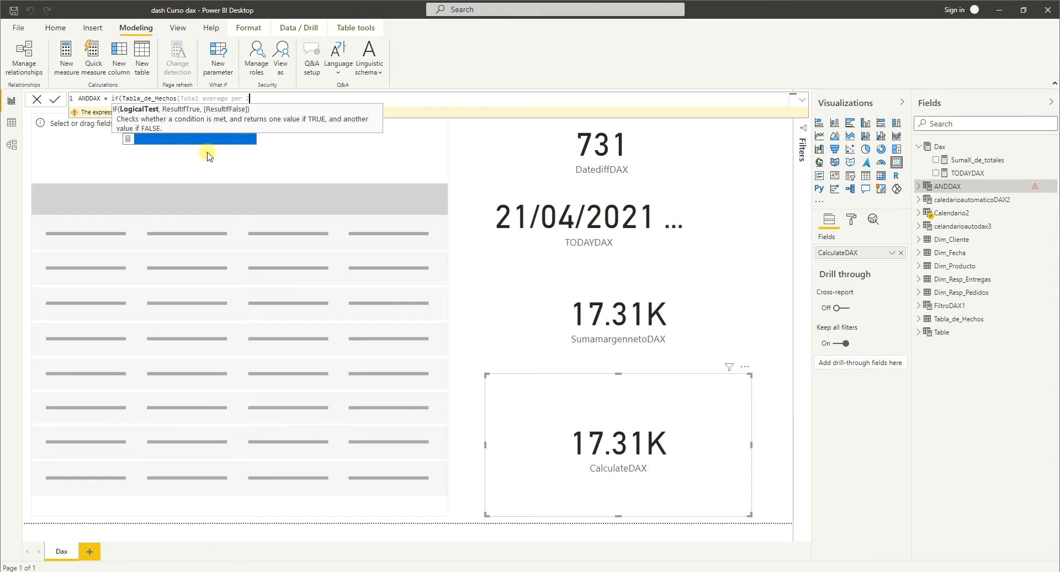
{"action": "key", "text": "BackSpace"}
{"action": "key", "text": "BackSpace"}
{"action": "key", "text": "BackSpace"}
{"action": "key", "text": "BackSpace"}
{"action": "key", "text": "BackSpace"}
{"action": "key", "text": "BackSpace"}
{"action": "key", "text": "BackSpace"}
{"action": "key", "text": "BackSpace"}
{"action": "key", "text": "BackSpace"}
{"action": "key", "text": "BackSpace"}
{"action": "key", "text": "BackSpace"}
{"action": "key", "text": "BackSpace"}
{"action": "key", "text": "BackSpace"}
{"action": "key", "text": "BackSpace"}
{"action": "key", "text": "BackSpace"}
{"action": "key", "text": "BackSpace"}
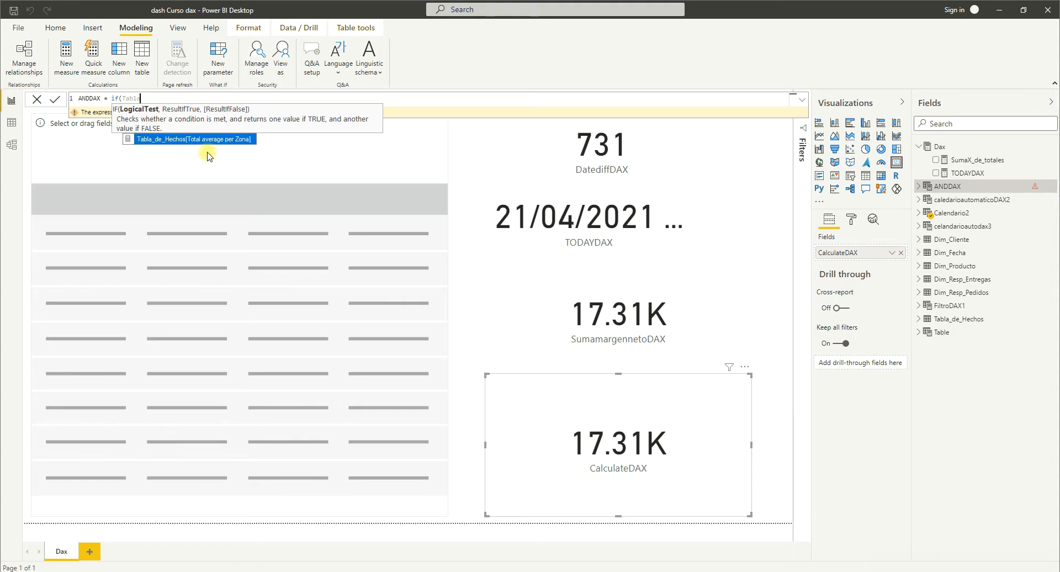
{"action": "key", "text": "BackSpace"}
{"action": "key", "text": "BackSpace"}
{"action": "key", "text": "BackSpace"}
{"action": "key", "text": "BackSpace"}
{"action": "key", "text": "BackSpace"}
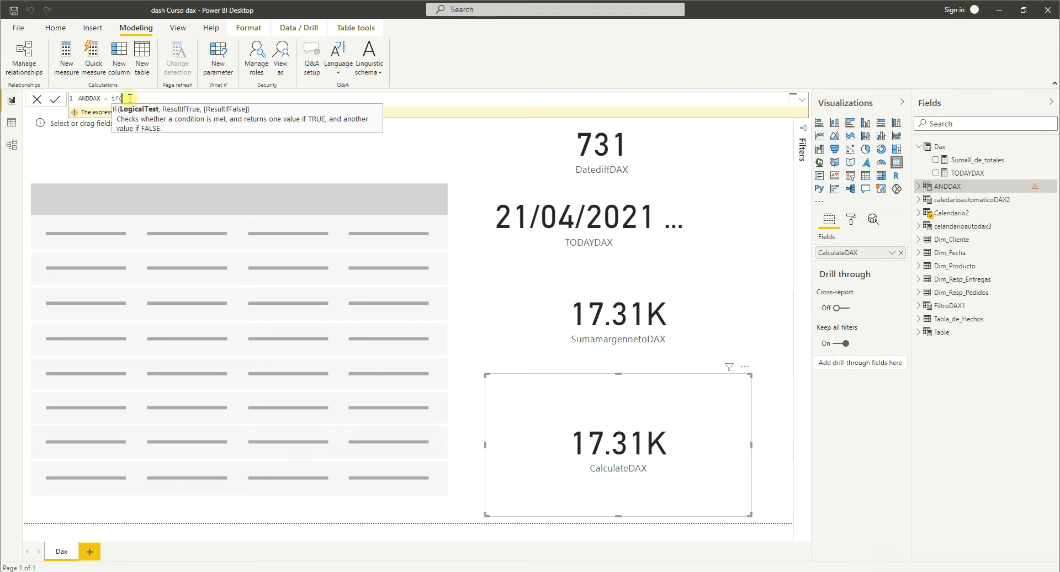
Nest an AND function as the IF test in the ANDDAX formula, with the SumaX_de_totales measure as its first argument.
{"action": "type", "text": "an"}
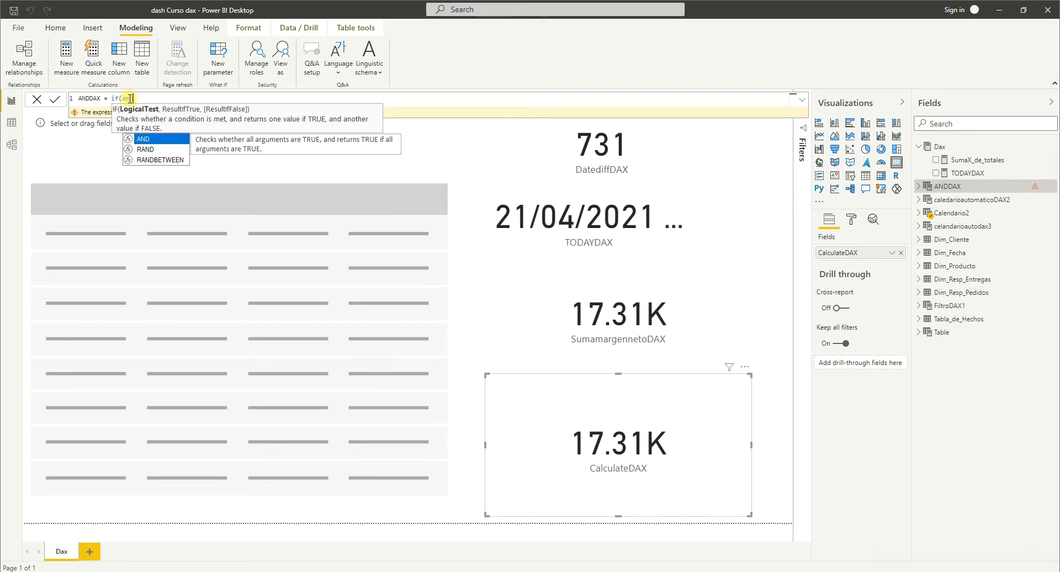
{"action": "key", "text": "Tab"}
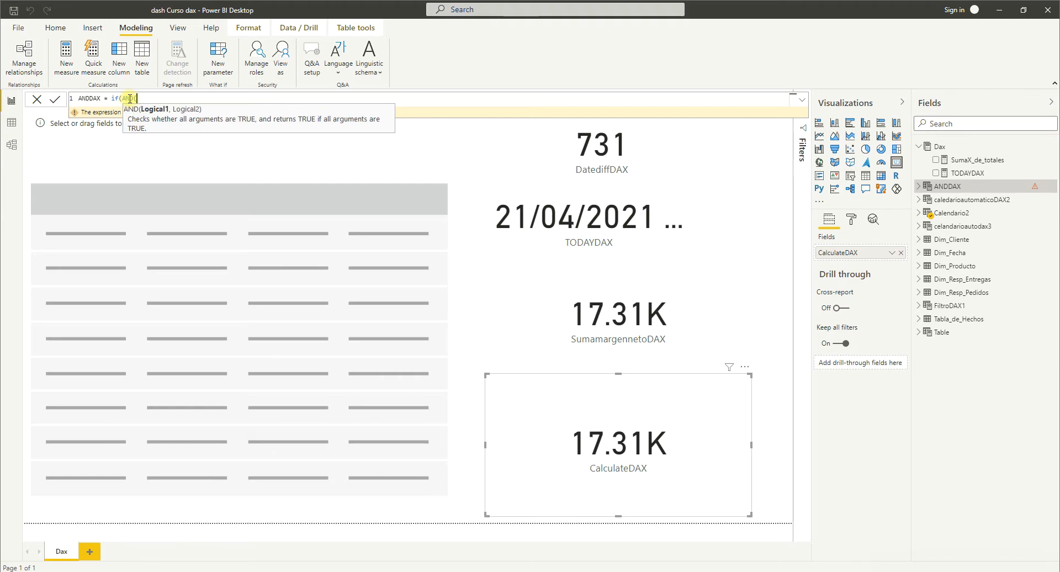
{"action": "type", "text": "ta"}
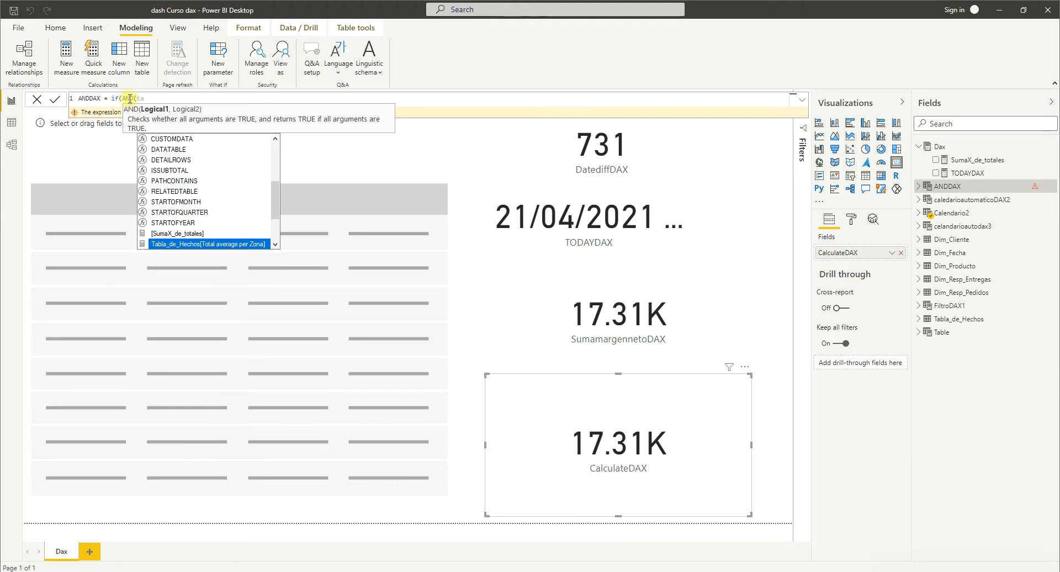
{"action": "scroll", "coordinate": [209, 196], "scroll_direction": "up", "scroll_amount": 5}
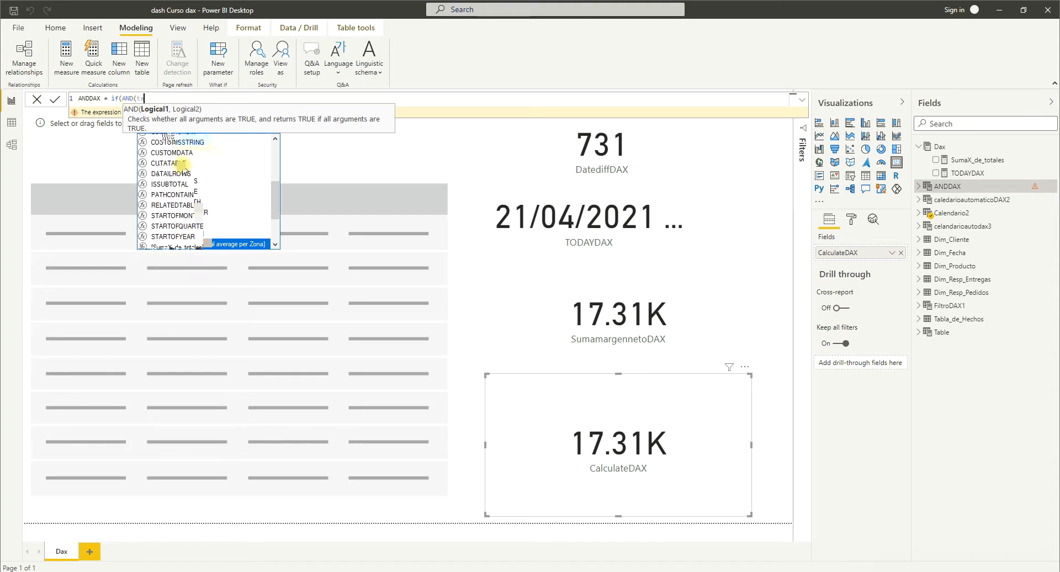
{"action": "scroll", "coordinate": [209, 196], "scroll_direction": "down", "scroll_amount": 5}
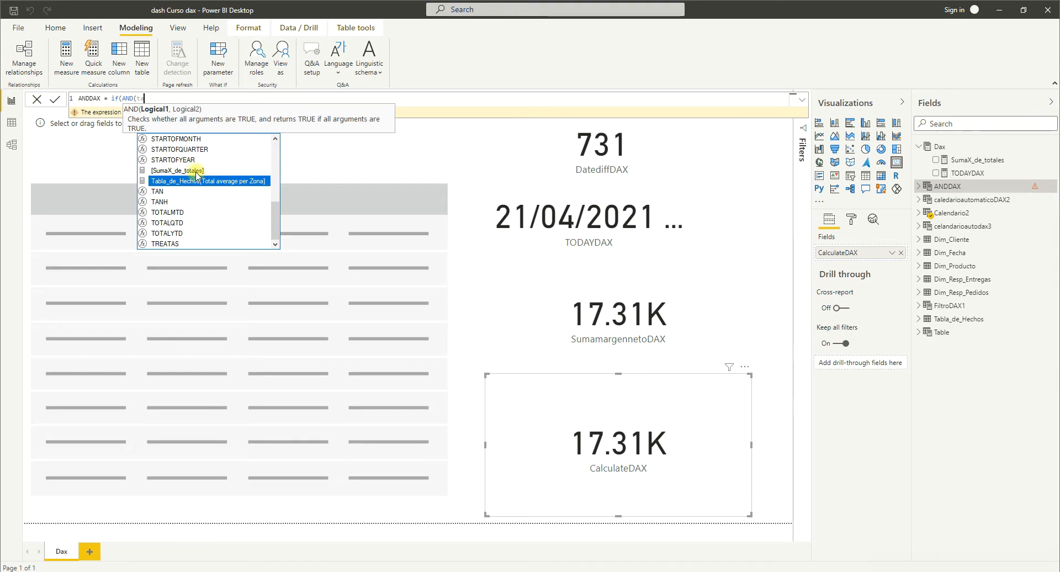
{"action": "key", "text": "Up"}
{"action": "key", "text": "Tab"}
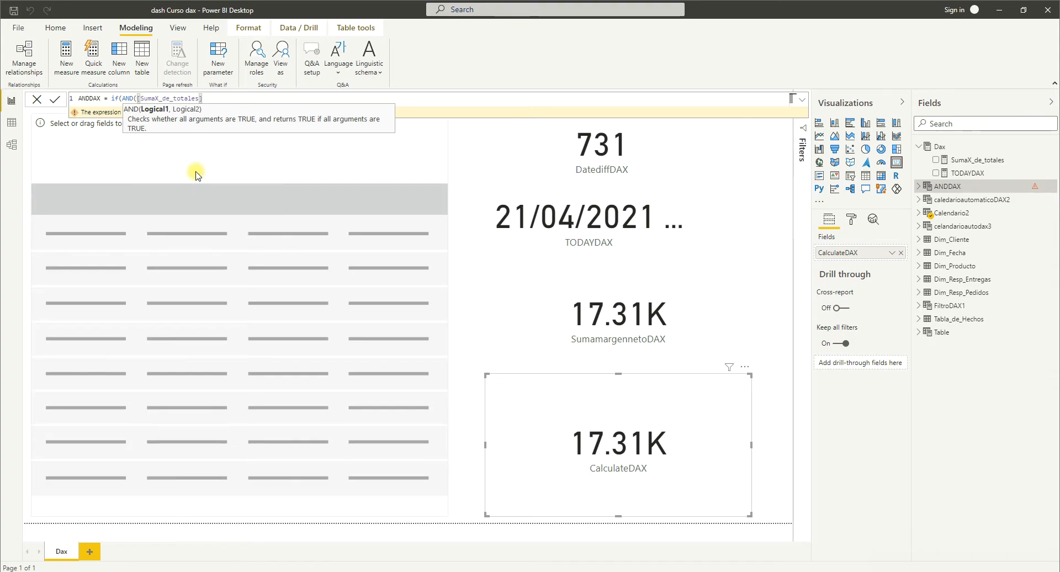
Complete the first AND condition as [SumaX_de_totales]>"100" and add the comma that separates it from the second argument.
{"action": "type", "text": ">"}
{"action": "type", "text": "\"10"}
{"action": "type", "text": "0\""}
{"action": "type", "text": ")"}
{"action": "key", "text": "BackSpace"}
{"action": "type", "text": ","}
{"action": "key", "text": "BackSpace"}
{"action": "key", "text": "BackSpace"}
{"action": "key", "text": "BackSpace"}
{"action": "type", "text": "0\","}
{"action": "key", "text": "BackSpace"}
{"action": "type", "text": ","}
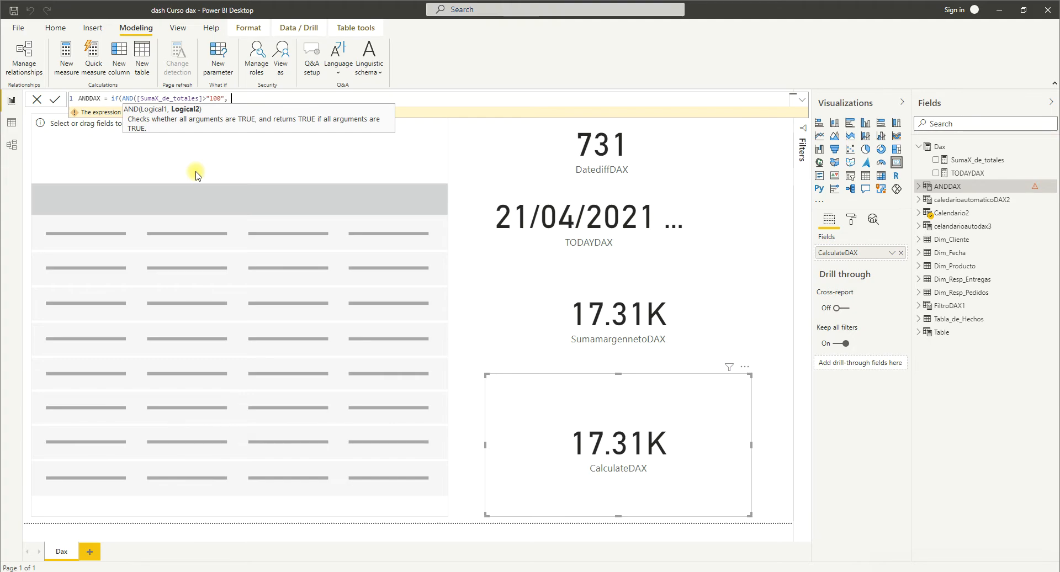
{"action": "type", "text": " su"}
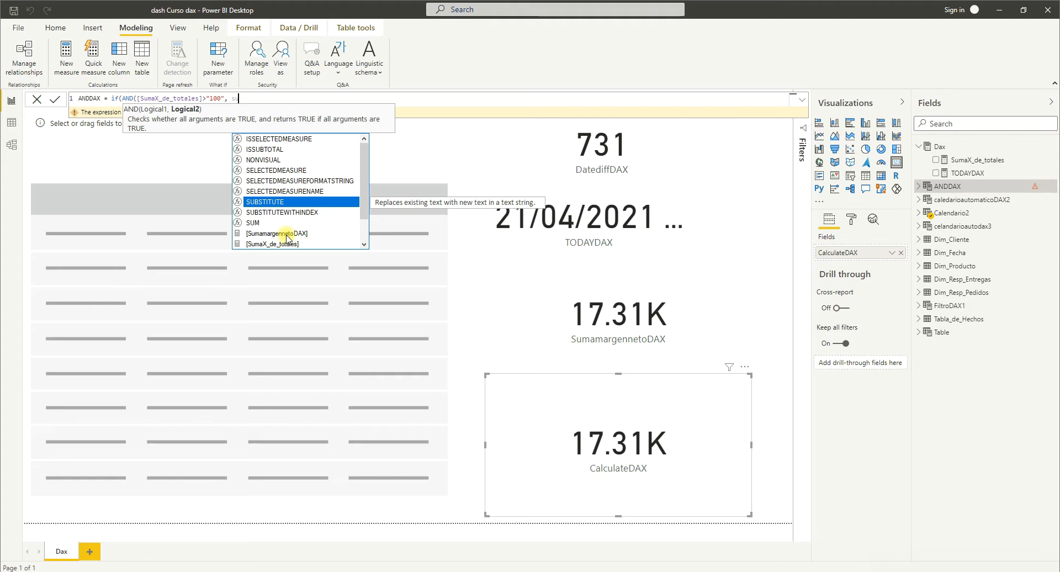
Add [SumamargennetoDAX]>"100" as the second AND condition, close the AND function and review both conditions.
{"action": "scroll", "coordinate": [287, 239], "scroll_direction": "down", "scroll_amount": 2}
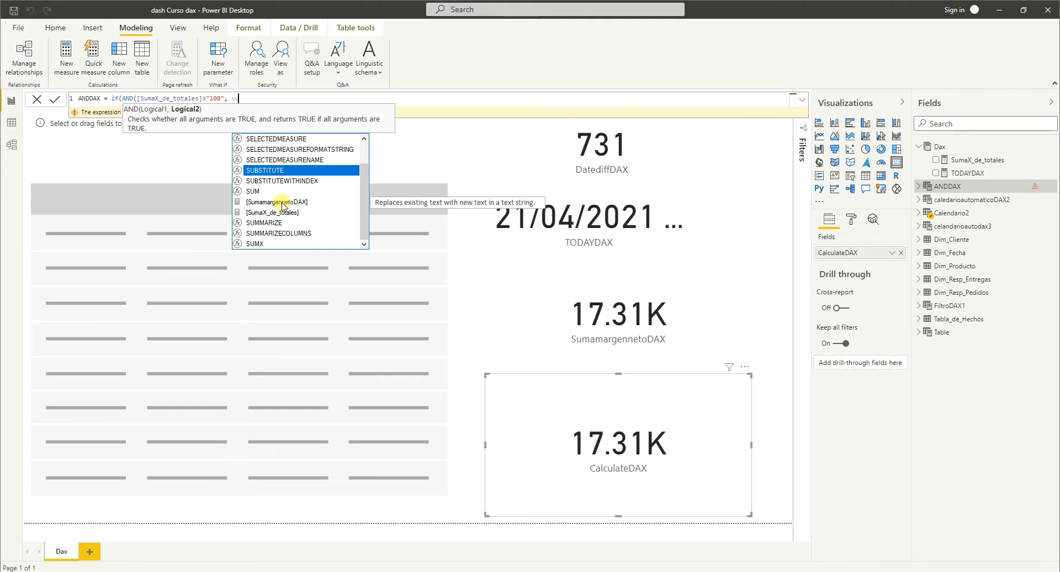
{"action": "left_click", "coordinate": [282, 202]}
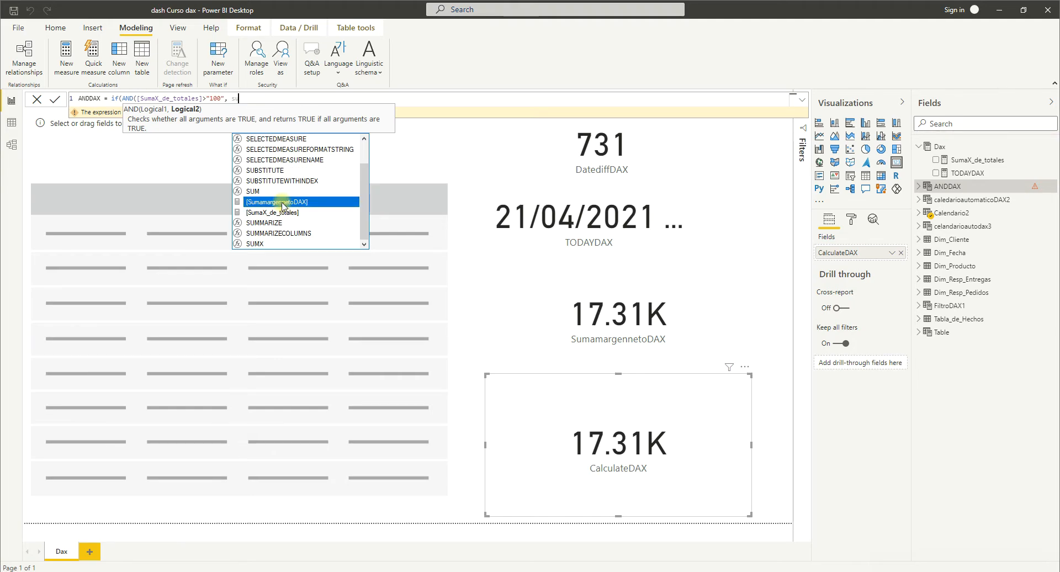
{"action": "left_click", "coordinate": [282, 202]}
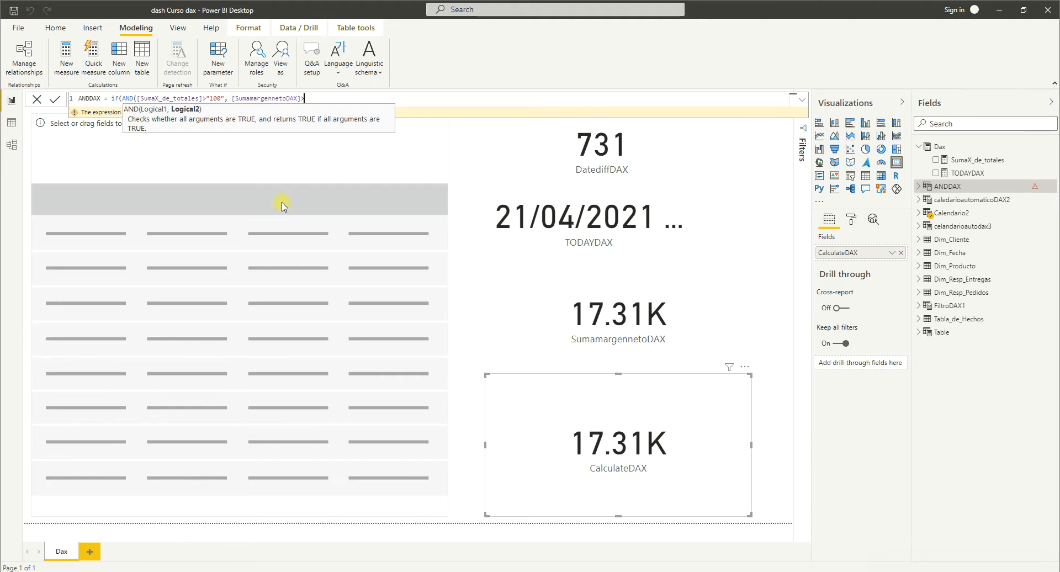
{"action": "type", "text": ">\"100\")"}
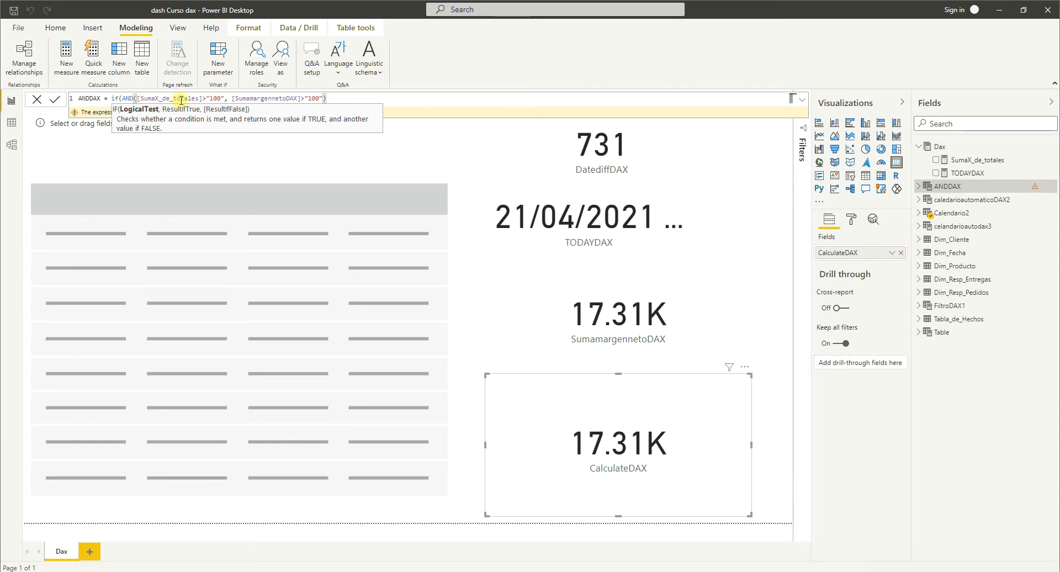
{"action": "left_click_drag", "start_coordinate": [224, 100], "coordinate": [189, 100]}
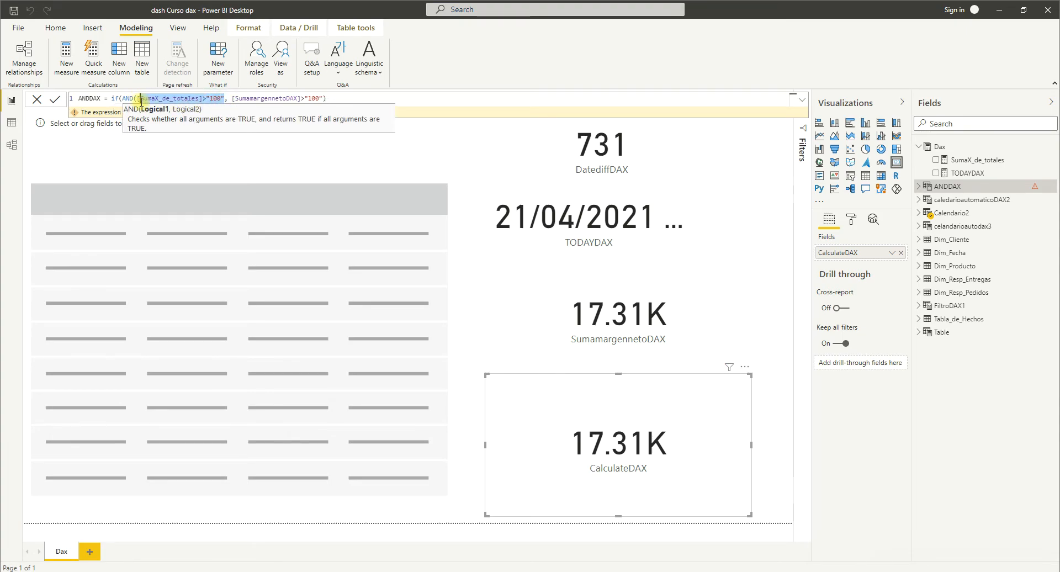
{"action": "left_click_drag", "start_coordinate": [325, 100], "coordinate": [253, 100]}
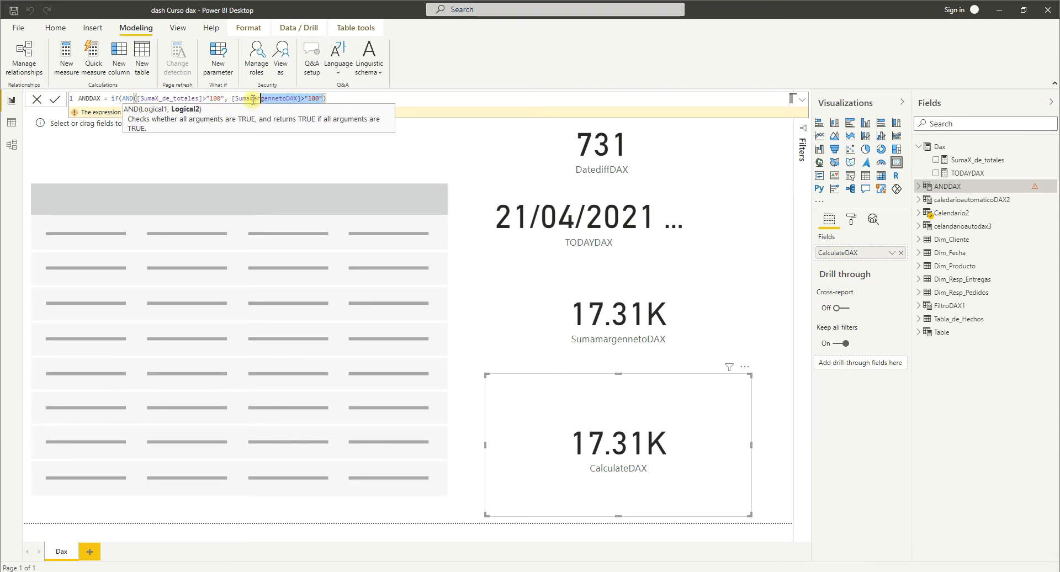
Add "Buena venta" after the AND function as the IF result for a true test, followed by a comma.
{"action": "left_click", "coordinate": [327, 99]}
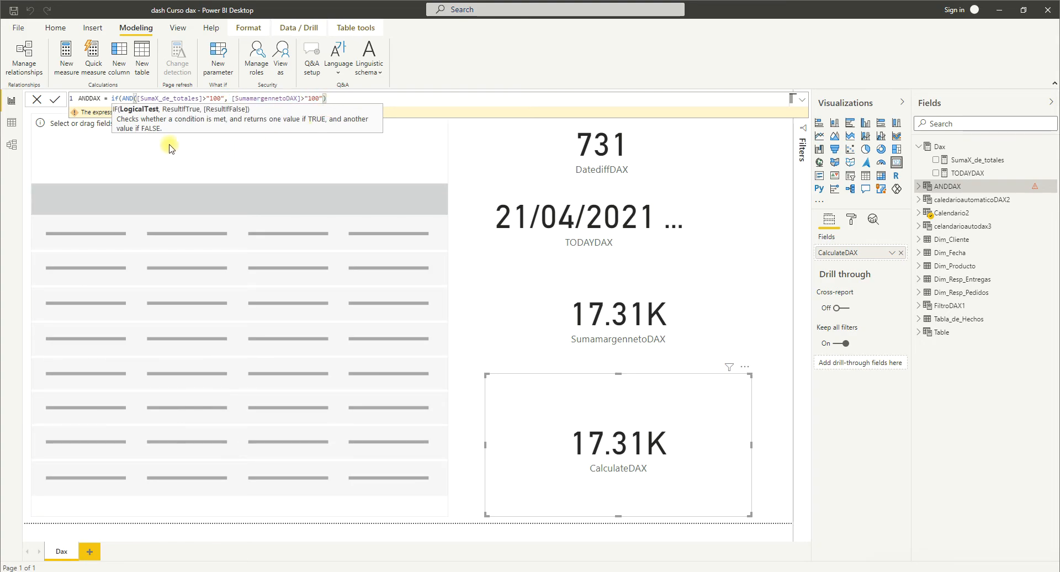
{"action": "type", "text": ","}
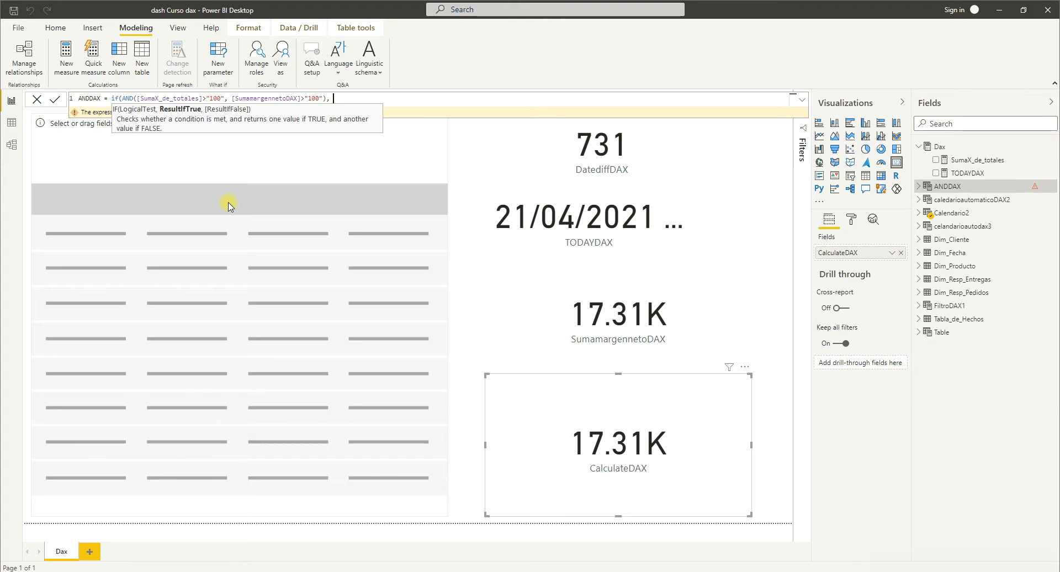
{"action": "type", "text": " \"Buena vena"}
{"action": "key", "text": "BackSpace"}
{"action": "key", "text": "BackSpace"}
{"action": "key", "text": "BackSpace"}
{"action": "type", "text": "r"}
{"action": "type", "text": "ta\","}
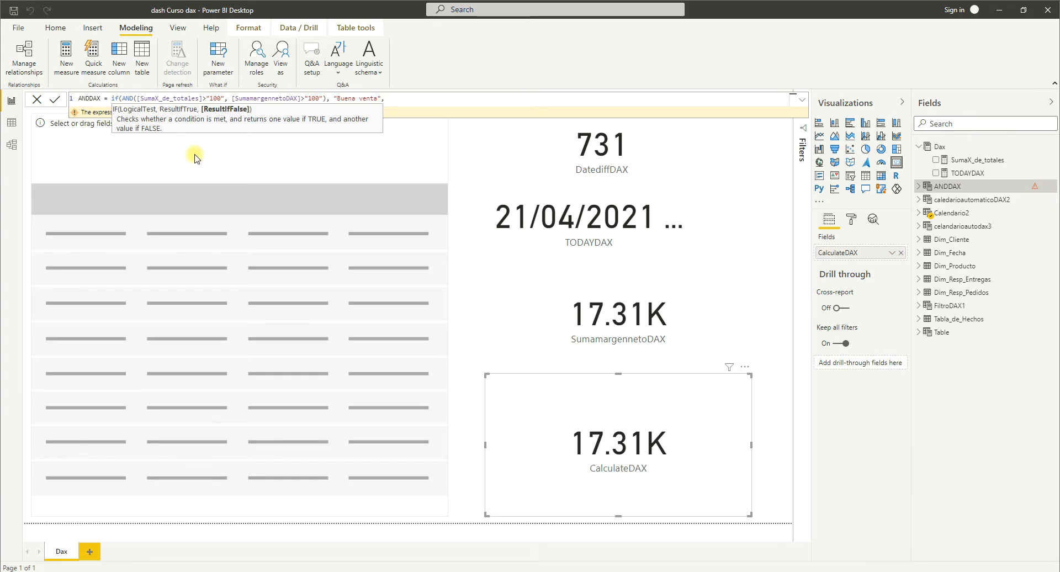
{"action": "type", "text": "\""}
{"action": "type", "text": "Mala venta"}
{"action": "type", "text": ")"}
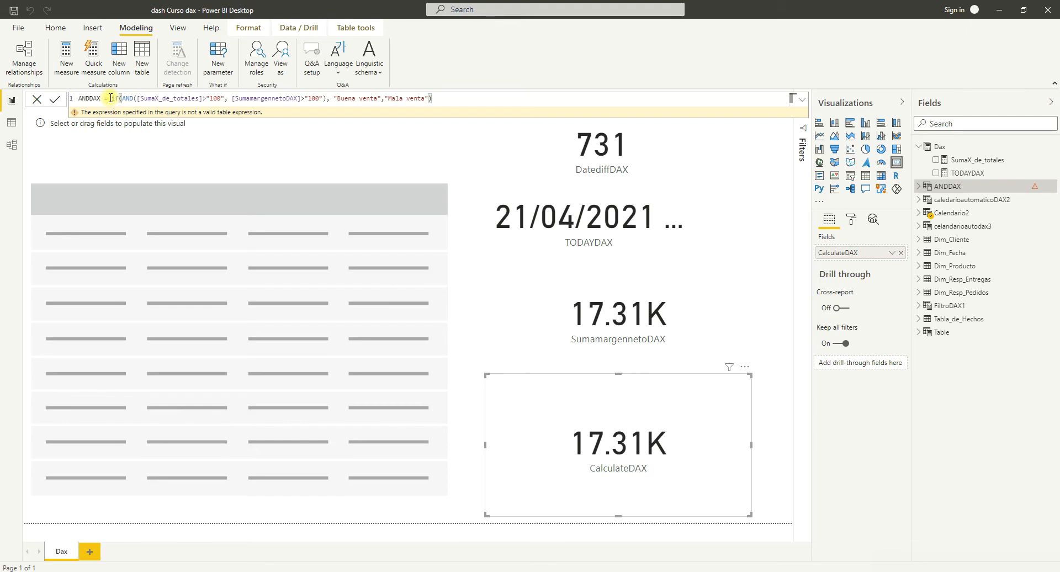
Copy the complete IF expression from the ANDDAX formula and delete the ANDDAX table from the model.
{"action": "left_click", "coordinate": [444, 100]}
{"action": "left_click_drag", "start_coordinate": [443, 100], "coordinate": [133, 97]}
{"action": "key", "text": "ctrl+c"}
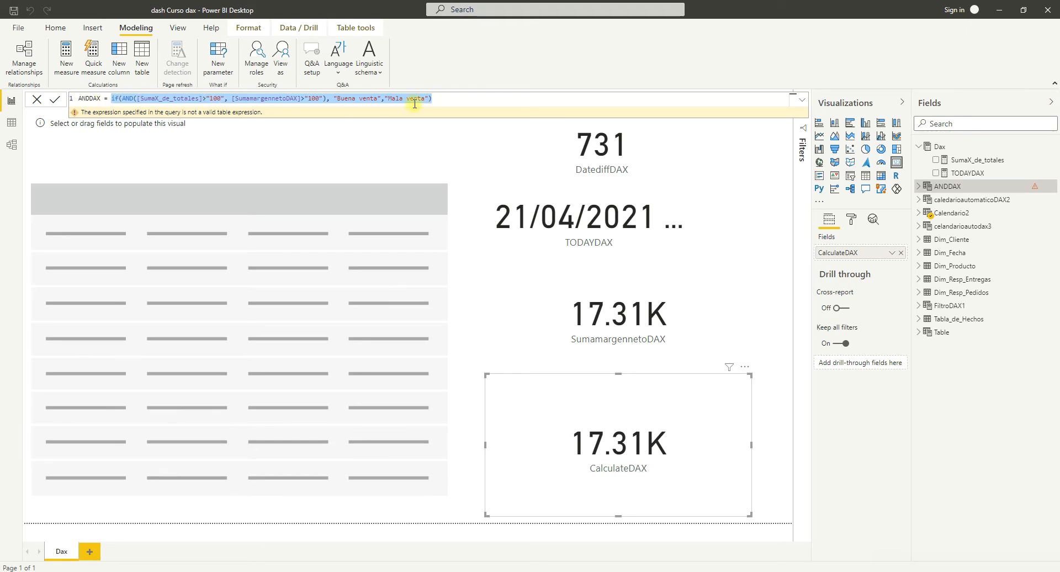
{"action": "left_click", "coordinate": [1026, 188]}
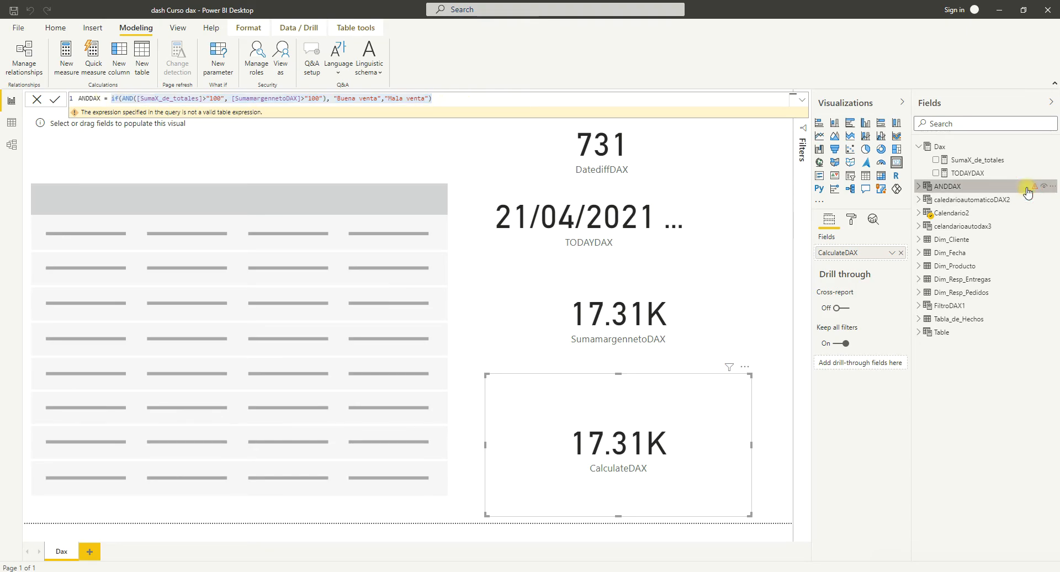
{"action": "left_click", "coordinate": [1052, 186]}
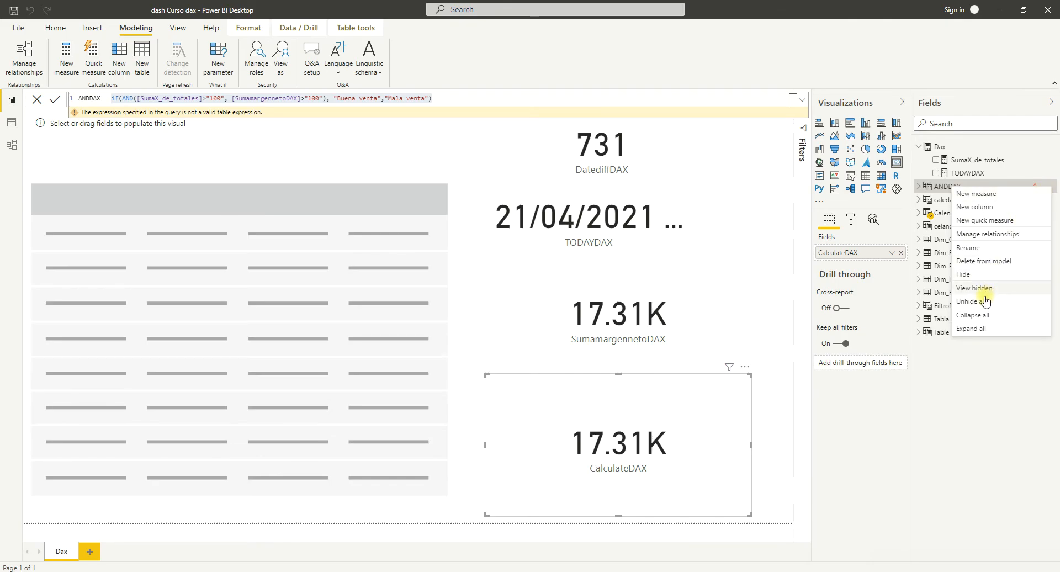
{"action": "left_click", "coordinate": [981, 261]}
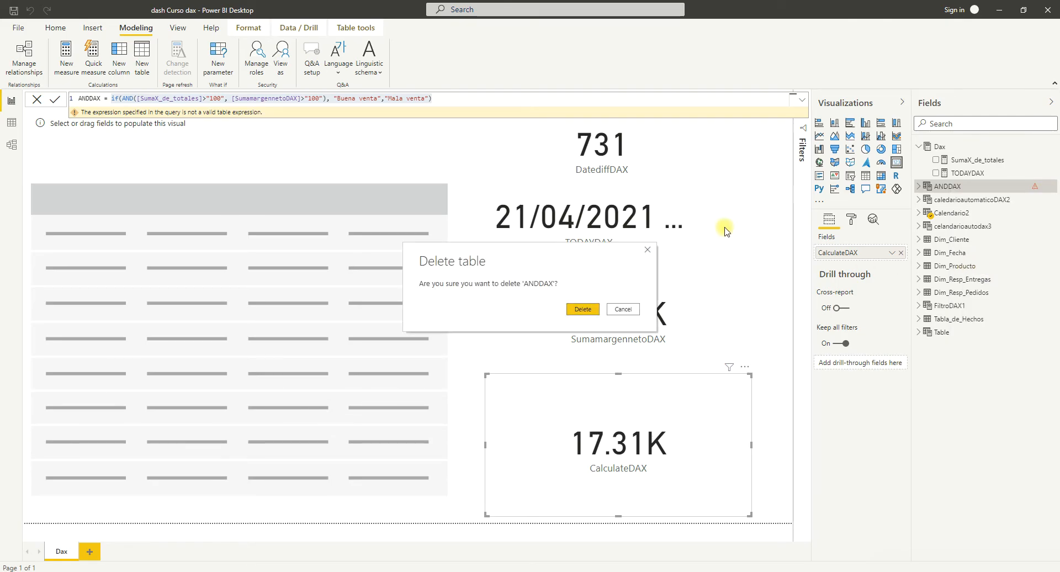
{"action": "left_click", "coordinate": [588, 309]}
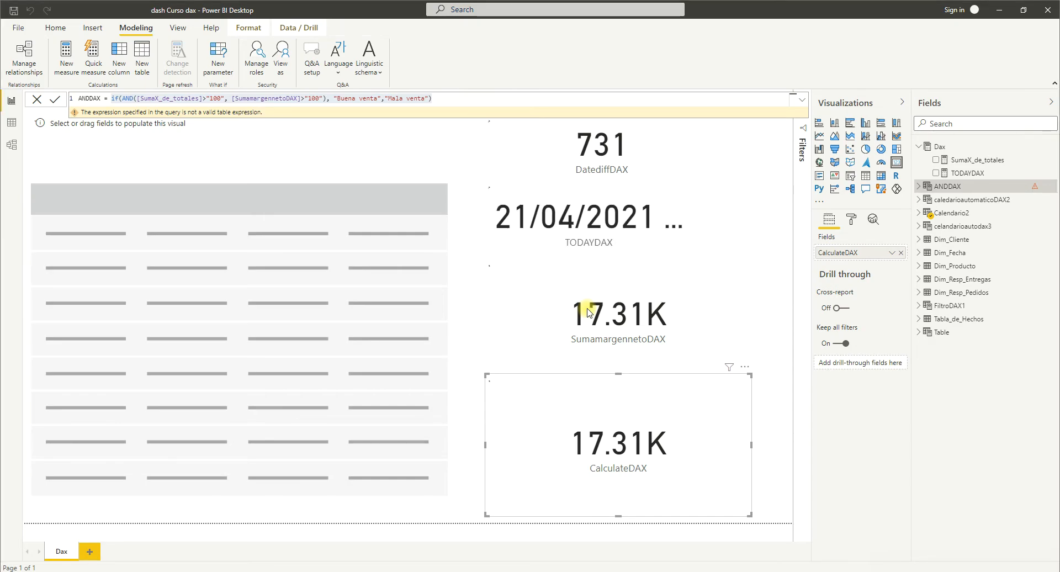
Open the Data view and create a new calculated column in the Tabla_de_Hechos table.
{"action": "left_click", "coordinate": [11, 122]}
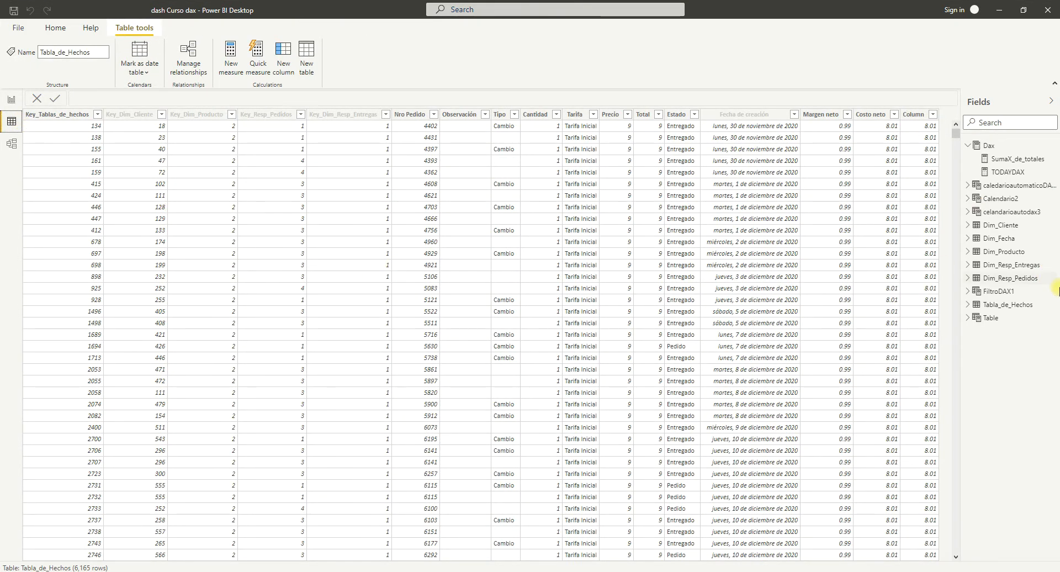
{"action": "left_click", "coordinate": [1009, 306]}
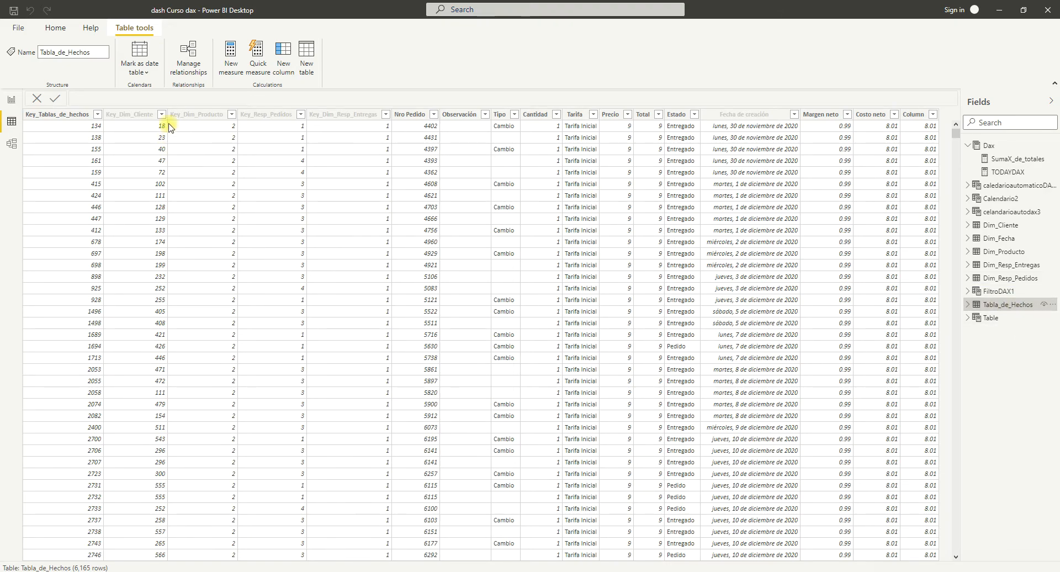
{"action": "left_click", "coordinate": [285, 68]}
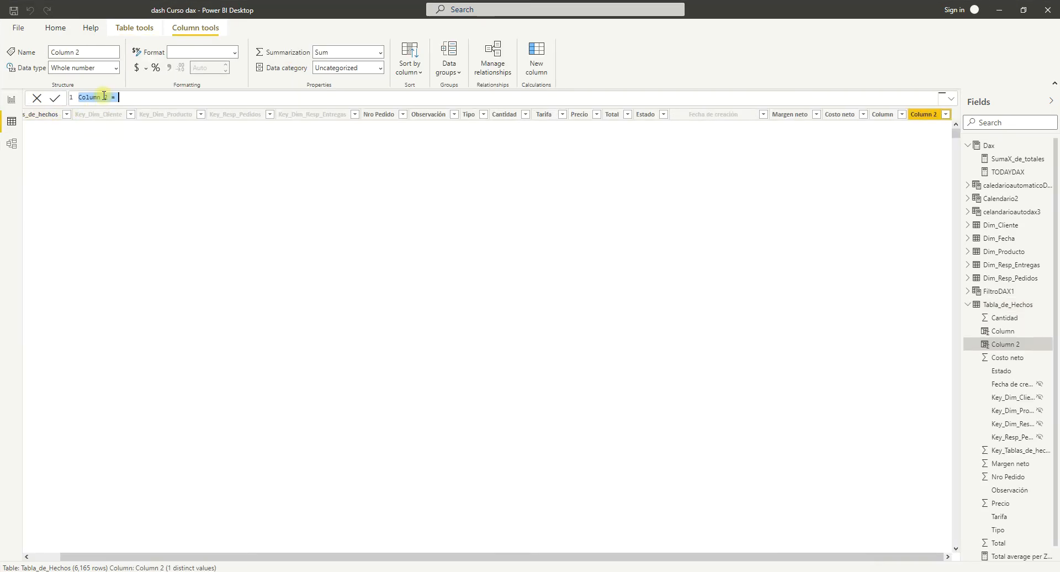
Name the new column Columnnueva, paste the copied IF expression after its equals sign and commit the formula.
{"action": "left_click", "coordinate": [110, 98]}
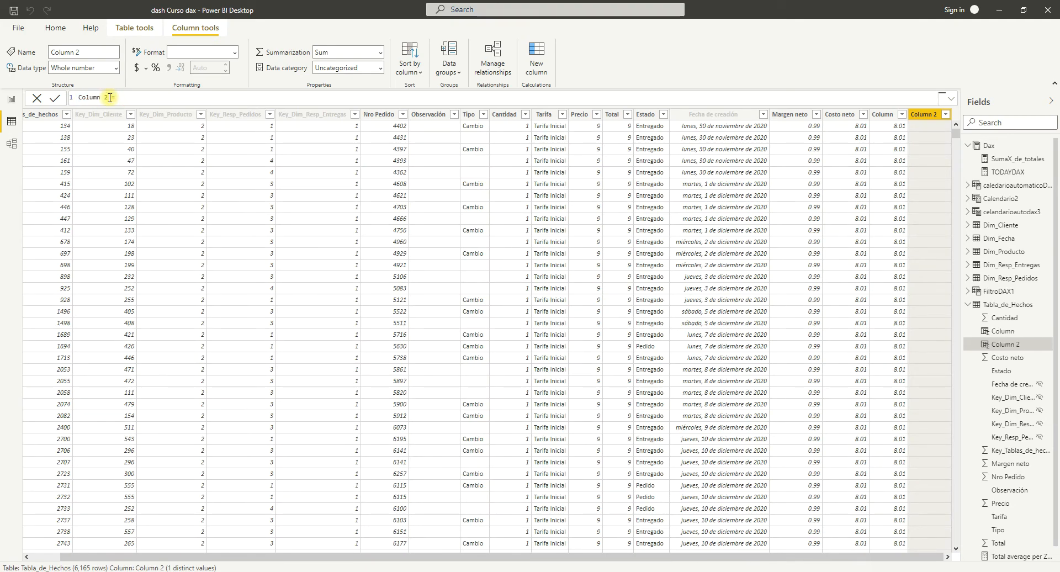
{"action": "type", "text": "nueva"}
{"action": "key", "text": "ctrl+v"}
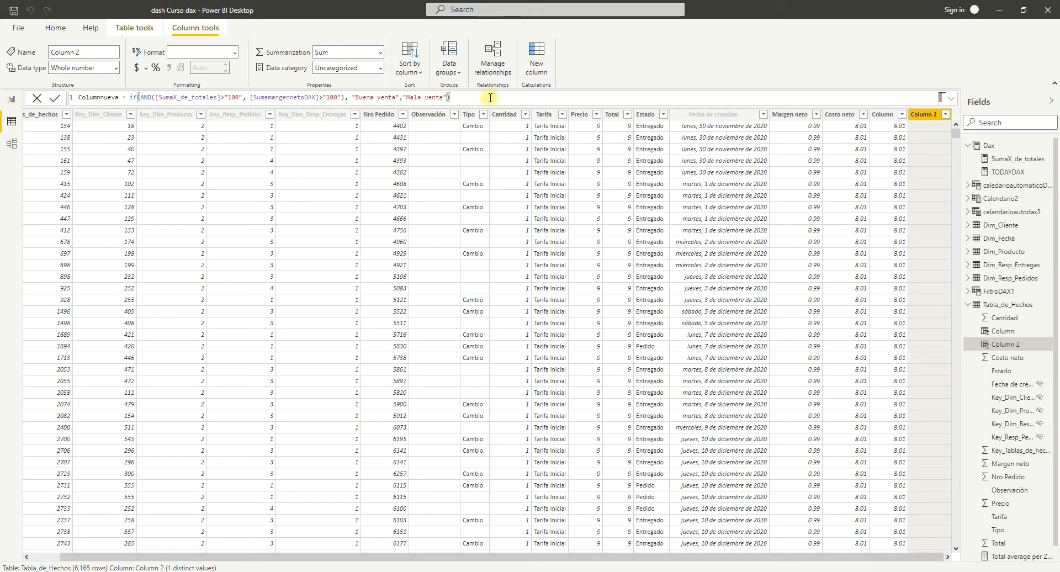
{"action": "key", "text": "Return"}
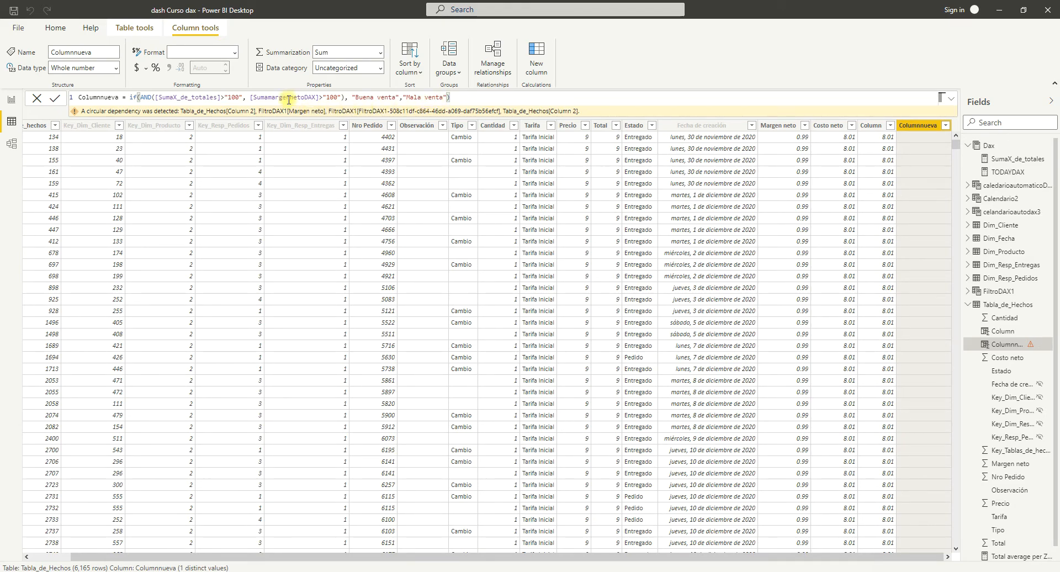
Re-enter the [SumaX_de_totales] reference in the first AND condition of the Columnnueva formula and commit it.
{"action": "left_click", "coordinate": [222, 98]}
{"action": "key", "text": "BackSpace"}
{"action": "key", "text": "BackSpace"}
{"action": "key", "text": "BackSpace"}
{"action": "key", "text": "BackSpace"}
{"action": "key", "text": "BackSpace"}
{"action": "key", "text": "BackSpace"}
{"action": "key", "text": "BackSpace"}
{"action": "key", "text": "BackSpace"}
{"action": "key", "text": "BackSpace"}
{"action": "key", "text": "BackSpace"}
{"action": "key", "text": "BackSpace"}
{"action": "key", "text": "BackSpace"}
{"action": "key", "text": "BackSpace"}
{"action": "key", "text": "BackSpace"}
{"action": "key", "text": "BackSpace"}
{"action": "key", "text": "BackSpace"}
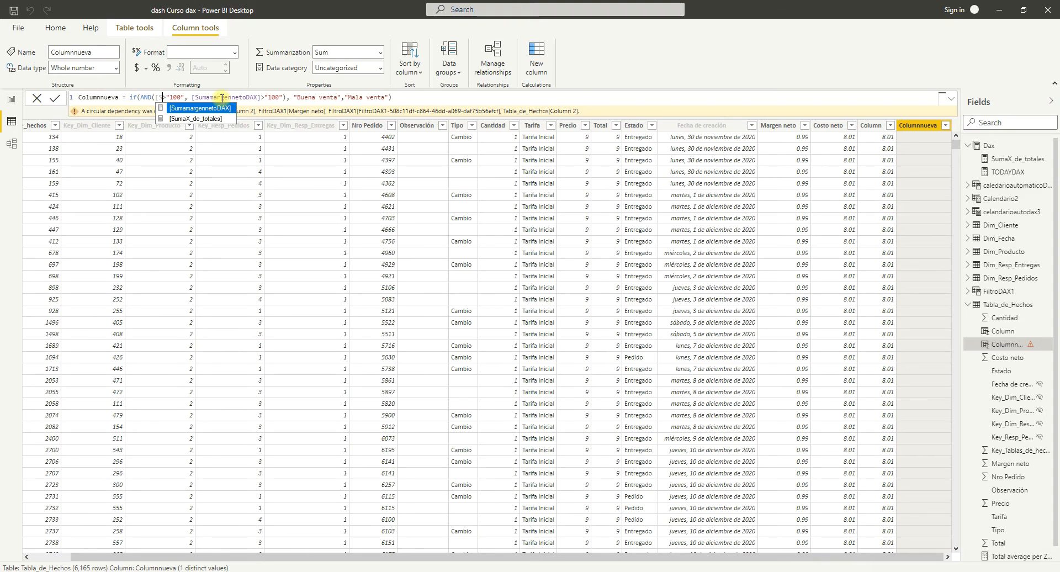
{"action": "key", "text": "Down"}
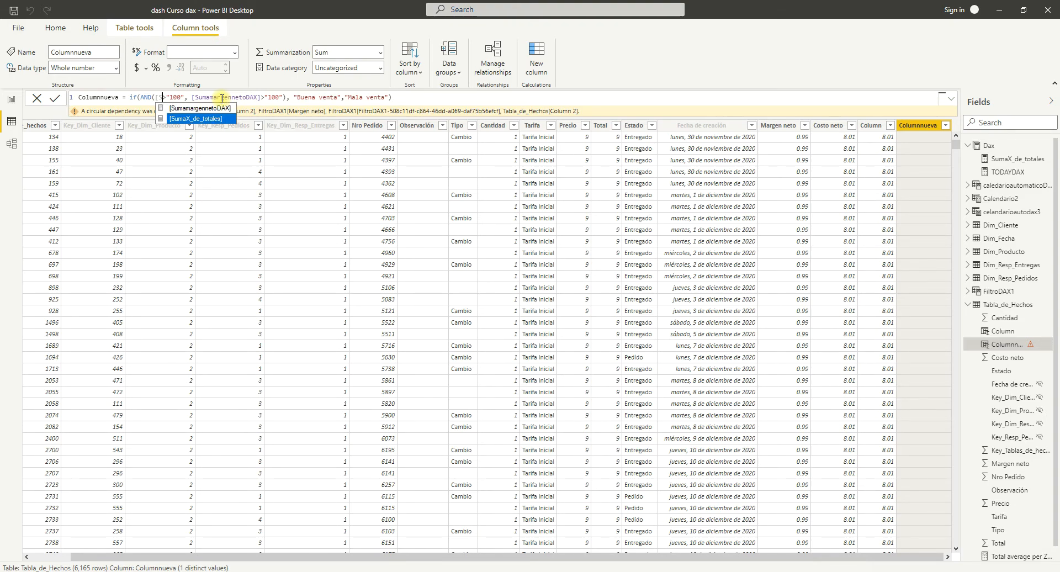
{"action": "key", "text": "Tab"}
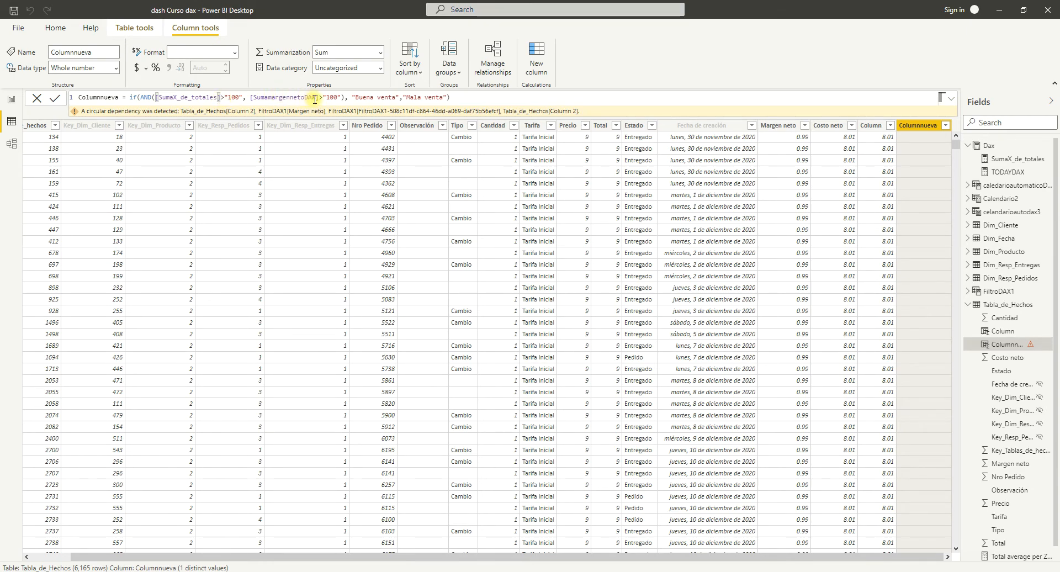
{"action": "left_click", "coordinate": [459, 99]}
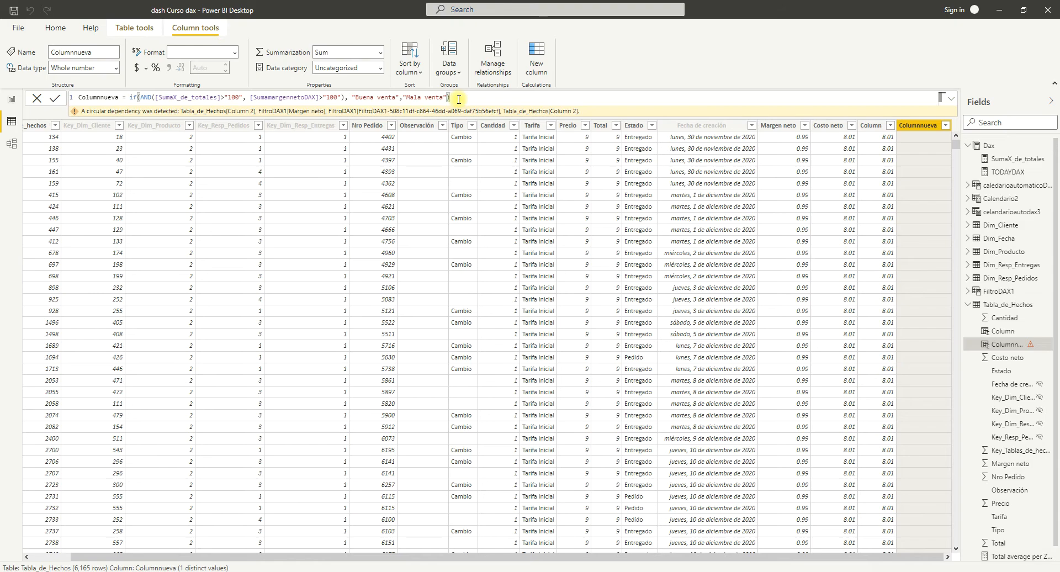
{"action": "key", "text": "Return"}
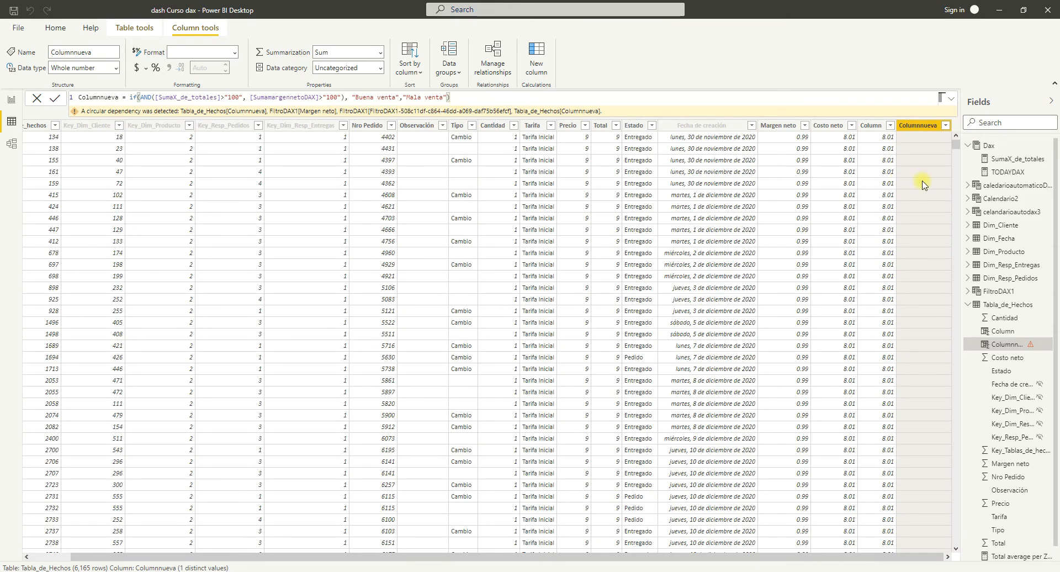
Remove the [SumaX_de_totales] reference from the first AND condition of the Columnnueva formula.
{"action": "left_click", "coordinate": [221, 97]}
{"action": "key", "text": "BackSpace"}
{"action": "key", "text": "BackSpace"}
{"action": "key", "text": "BackSpace"}
{"action": "key", "text": "BackSpace"}
{"action": "key", "text": "BackSpace"}
{"action": "key", "text": "BackSpace"}
{"action": "key", "text": "BackSpace"}
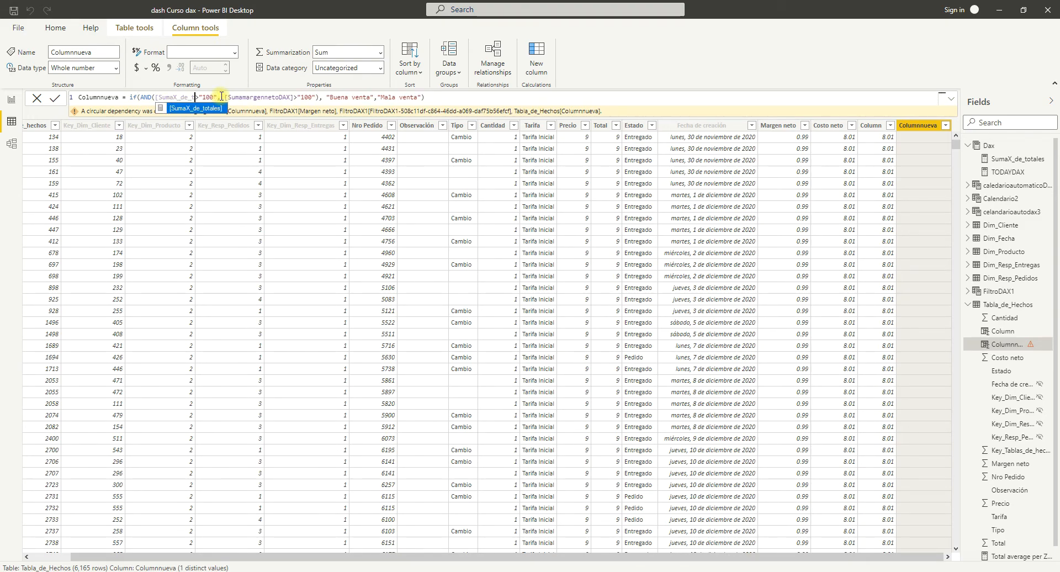
{"action": "key", "text": "BackSpace"}
{"action": "key", "text": "BackSpace"}
{"action": "key", "text": "BackSpace"}
{"action": "key", "text": "BackSpace"}
{"action": "key", "text": "BackSpace"}
{"action": "key", "text": "BackSpace"}
{"action": "key", "text": "BackSpace"}
{"action": "key", "text": "BackSpace"}
{"action": "key", "text": "BackSpace"}
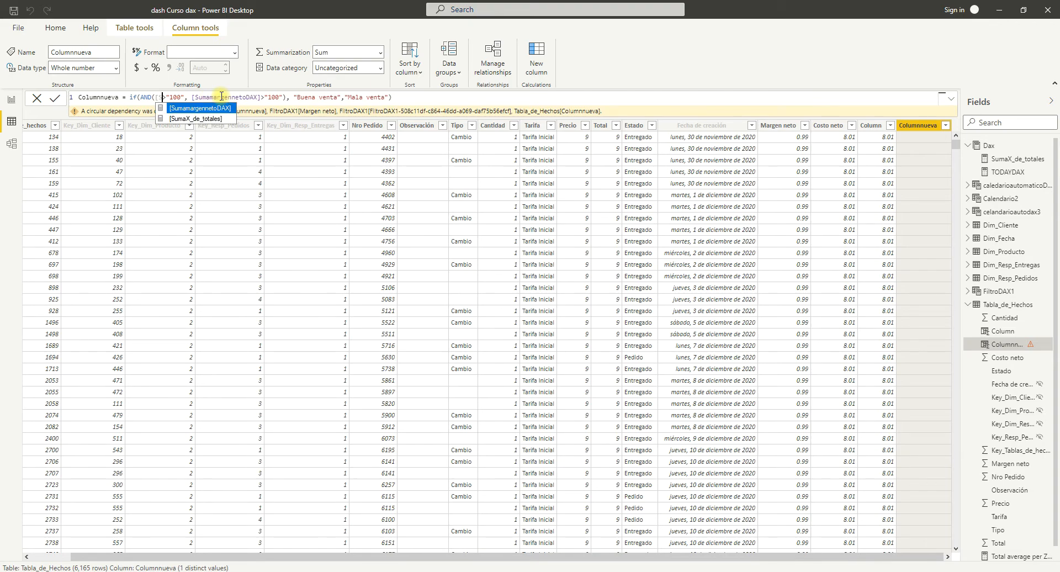
{"action": "key", "text": "BackSpace"}
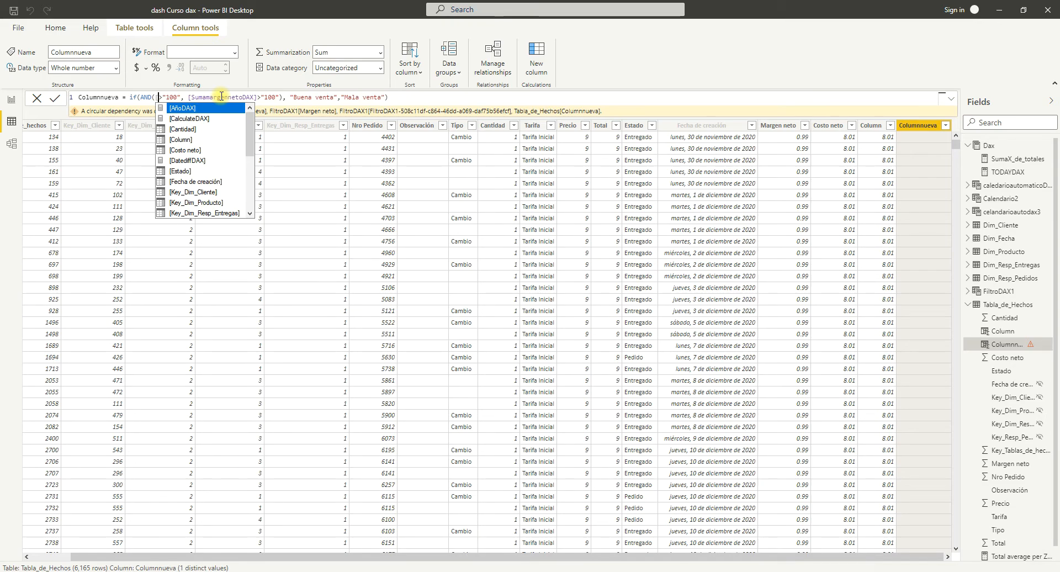
{"action": "key", "text": "Tab"}
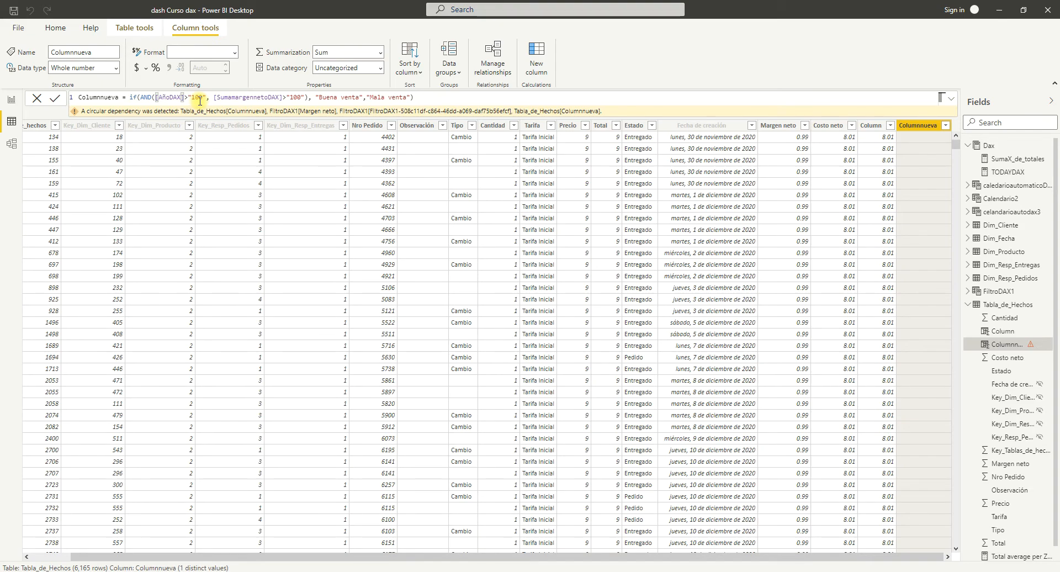
{"action": "key", "text": "BackSpace"}
{"action": "key", "text": "BackSpace"}
{"action": "key", "text": "BackSpace"}
{"action": "key", "text": "BackSpace"}
{"action": "key", "text": "BackSpace"}
{"action": "key", "text": "BackSpace"}
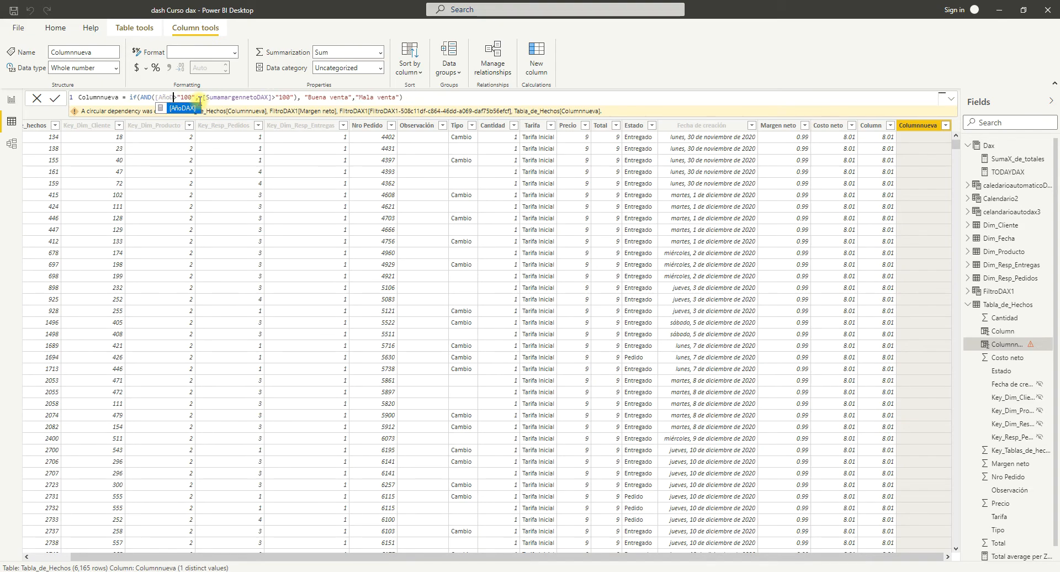
{"action": "key", "text": "BackSpace"}
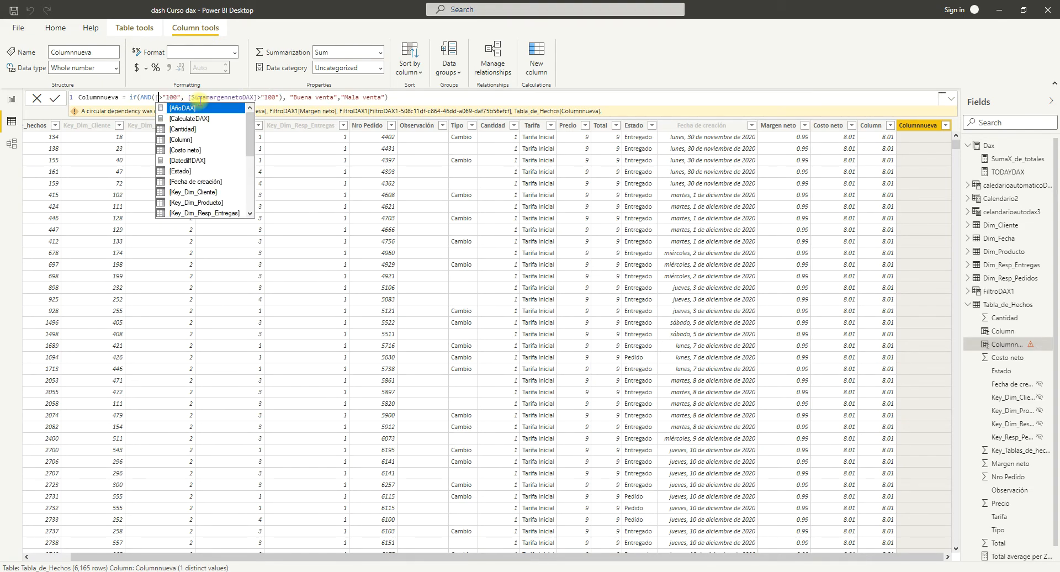
Insert [Cantidad] as the field of the first AND condition and set its comparison value to "10".
{"action": "double_click", "coordinate": [193, 129]}
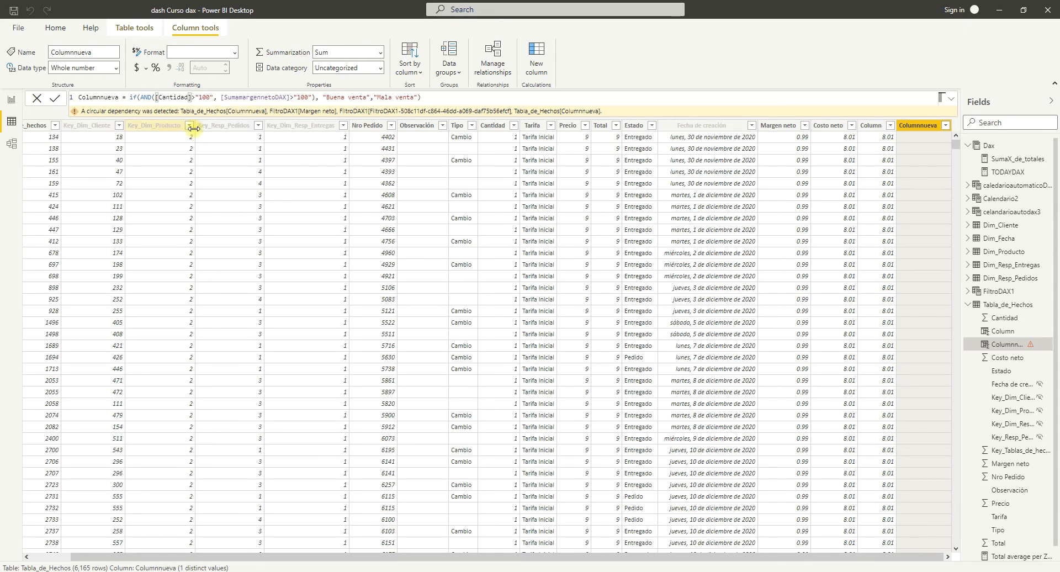
{"action": "left_click", "coordinate": [208, 98]}
{"action": "key", "text": "BackSpace"}
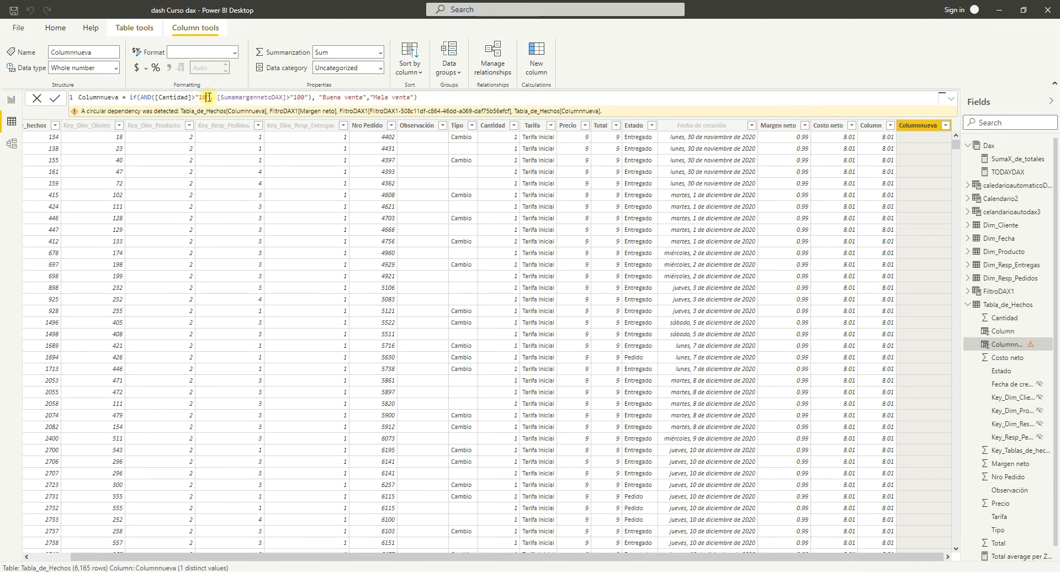
Replace [SumamargennetoDAX] in the second AND condition with Tabla_de_Hechos[Margen neto].
{"action": "left_click", "coordinate": [282, 97]}
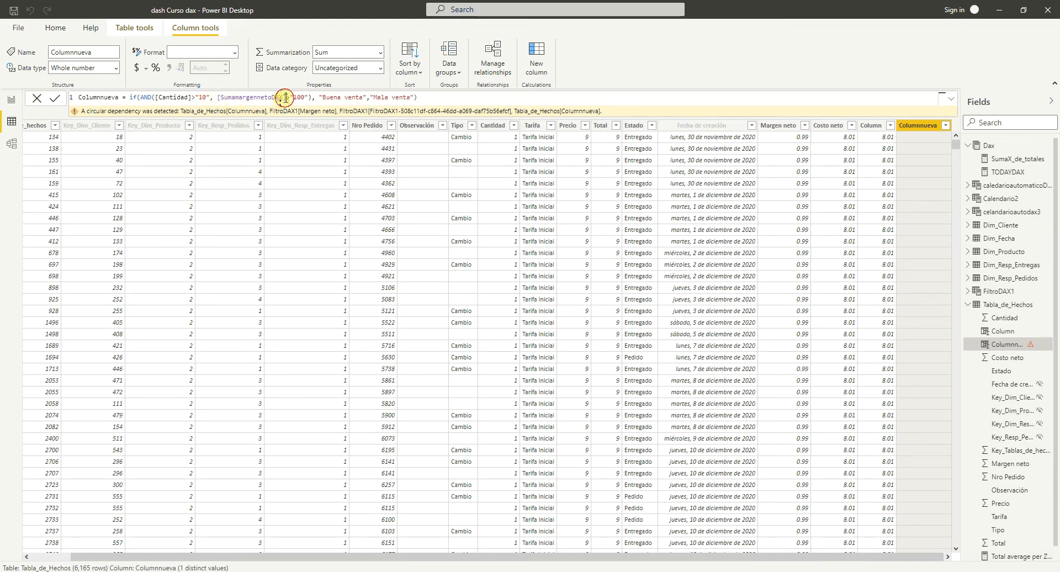
{"action": "key", "text": "BackSpace"}
{"action": "key", "text": "BackSpace"}
{"action": "key", "text": "BackSpace"}
{"action": "key", "text": "BackSpace"}
{"action": "key", "text": "BackSpace"}
{"action": "key", "text": "BackSpace"}
{"action": "key", "text": "BackSpace"}
{"action": "key", "text": "BackSpace"}
{"action": "key", "text": "BackSpace"}
{"action": "key", "text": "BackSpace"}
{"action": "key", "text": "BackSpace"}
{"action": "key", "text": "BackSpace"}
{"action": "key", "text": "BackSpace"}
{"action": "key", "text": "BackSpace"}
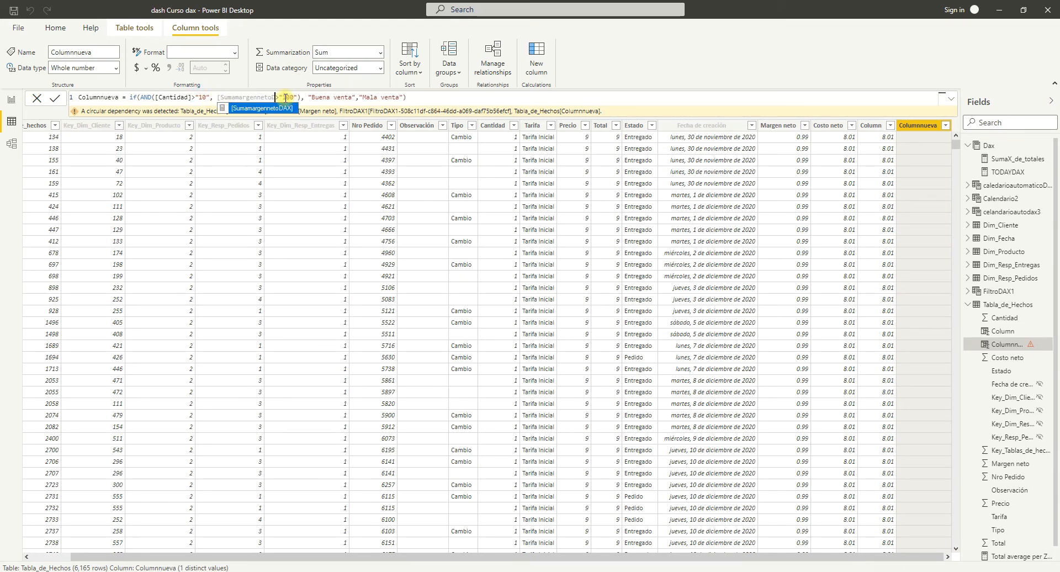
{"action": "key", "text": "BackSpace"}
{"action": "key", "text": "BackSpace"}
{"action": "key", "text": "BackSpace"}
{"action": "key", "text": "BackSpace"}
{"action": "key", "text": "BackSpace"}
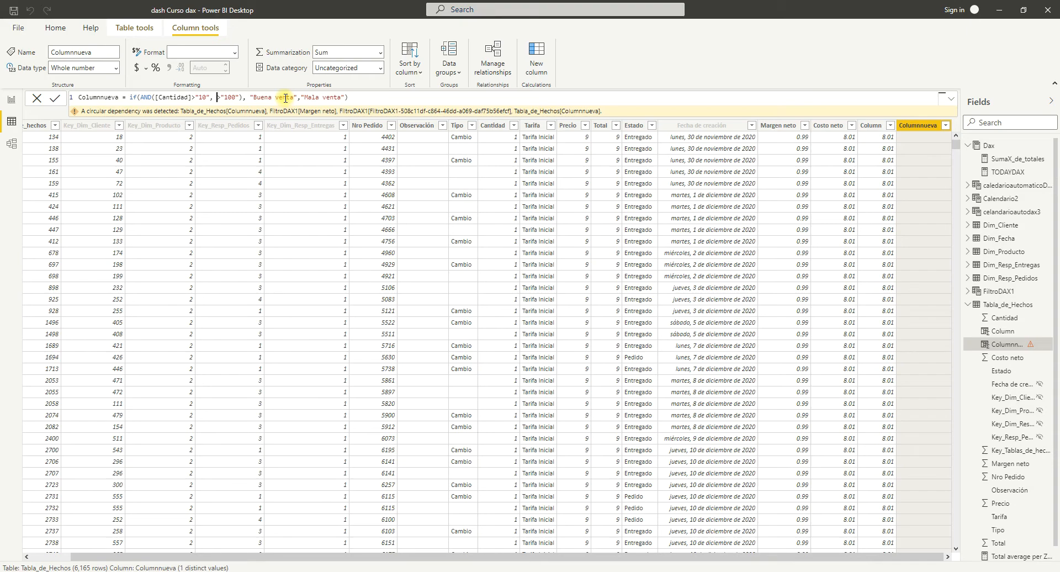
{"action": "type", "text": "ma"}
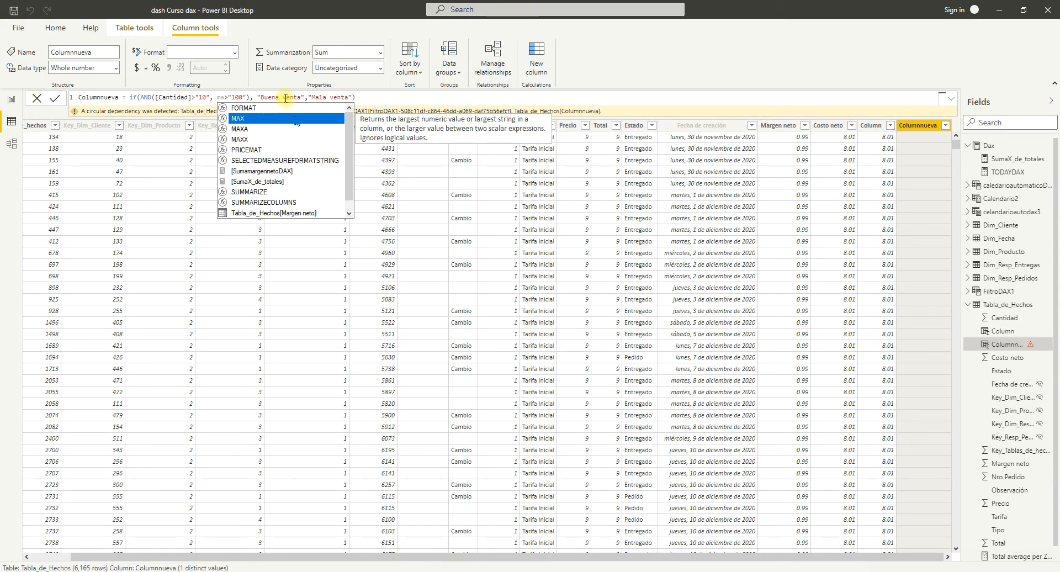
{"action": "left_click", "coordinate": [286, 213]}
{"action": "left_click", "coordinate": [286, 213]}
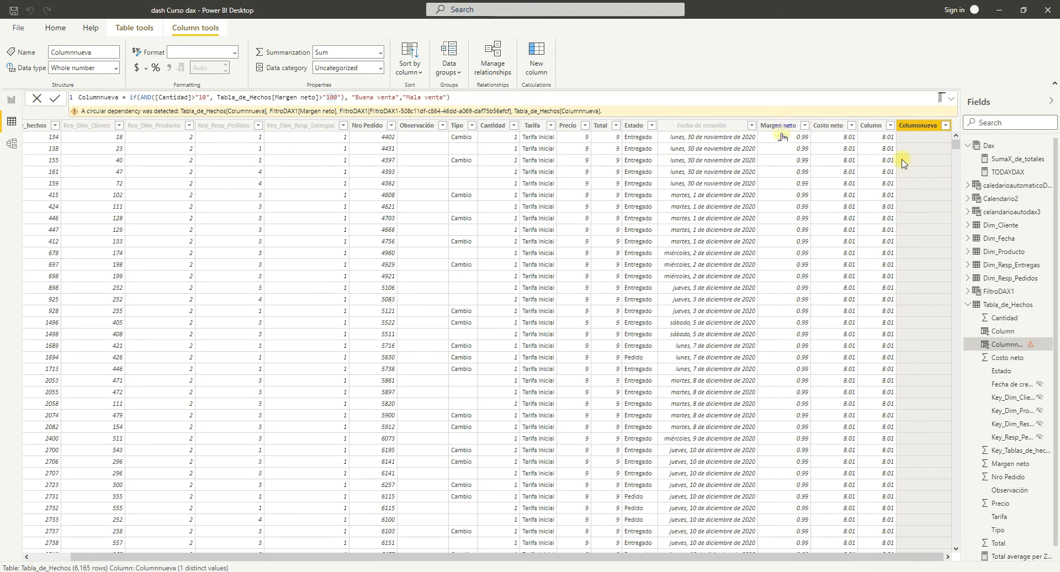
Set the comparison value of the Margen neto condition to "1" and commit the formula.
{"action": "mouse_move", "coordinate": [956, 147]}
{"action": "left_mouse_down"}
{"action": "mouse_move", "coordinate": [960, 197]}
{"action": "mouse_move", "coordinate": [956, 153]}
{"action": "left_mouse_up"}
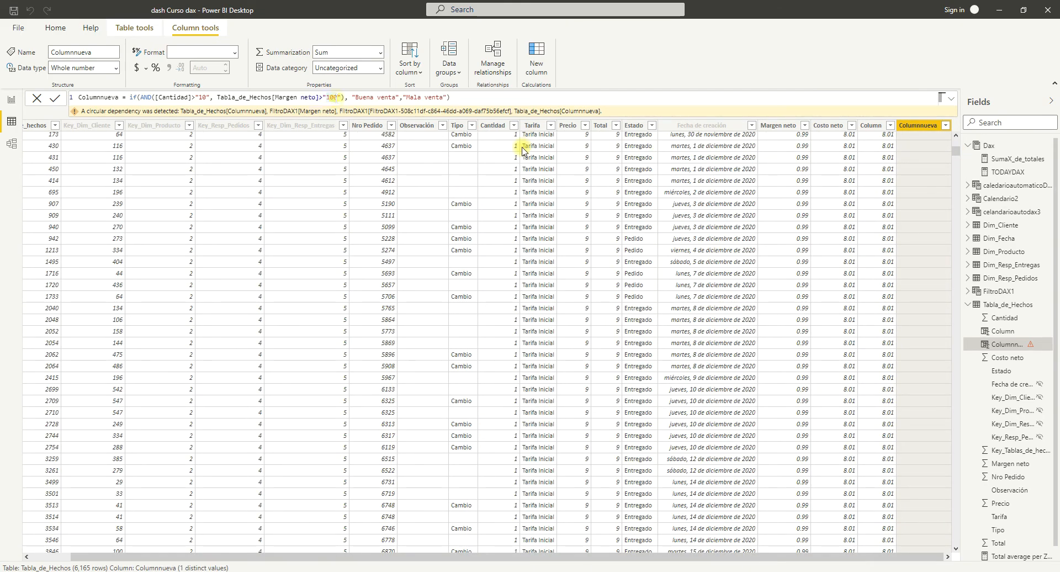
{"action": "left_click", "coordinate": [338, 97]}
{"action": "key", "text": "BackSpace"}
{"action": "key", "text": "BackSpace"}
{"action": "left_click", "coordinate": [456, 98]}
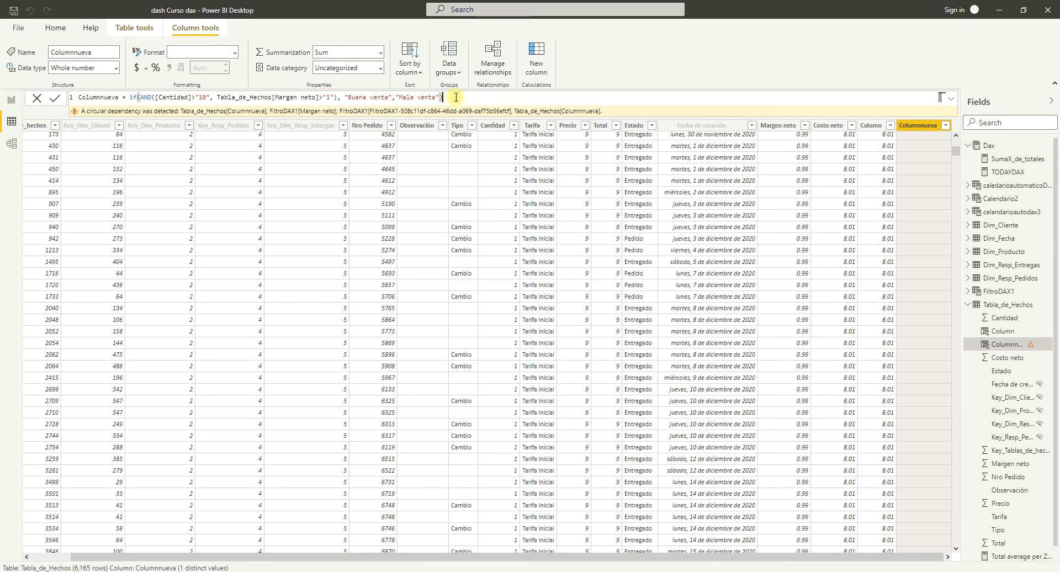
{"action": "key", "text": "Return"}
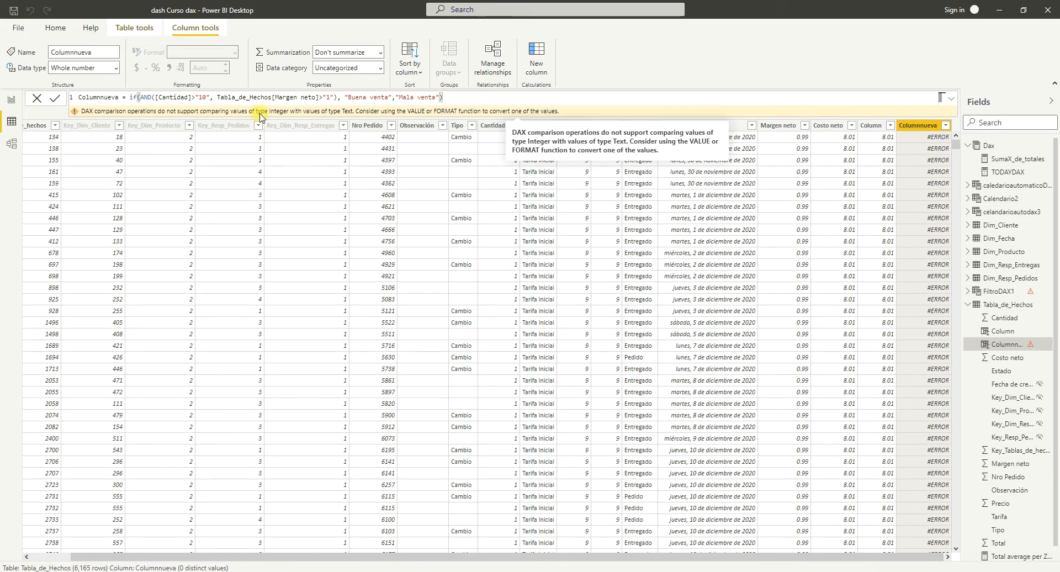
Turn both comparison values, 10 and 1, into numbers by removing their quotation marks and commit the formula.
{"action": "left_click", "coordinate": [199, 98]}
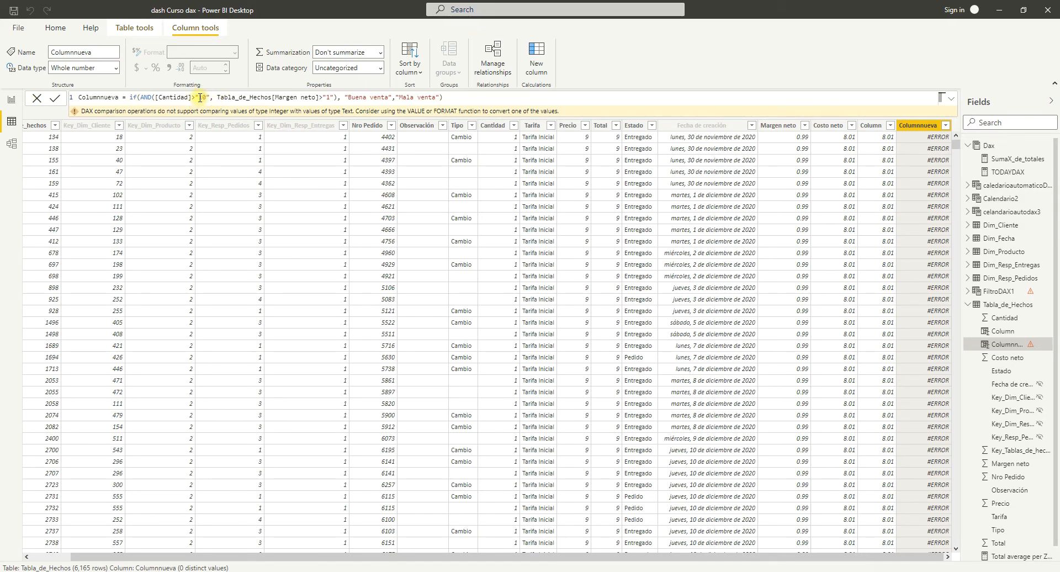
{"action": "key", "text": "BackSpace"}
{"action": "left_click", "coordinate": [205, 98]}
{"action": "key", "text": "BackSpace"}
{"action": "type", "text": ","}
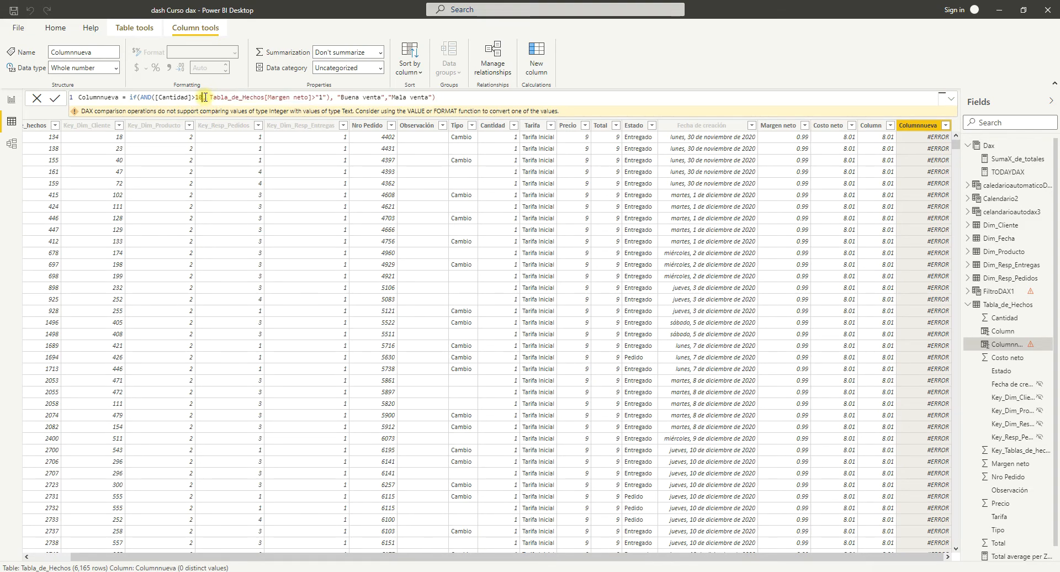
{"action": "left_click", "coordinate": [318, 98]}
{"action": "key", "text": "BackSpace"}
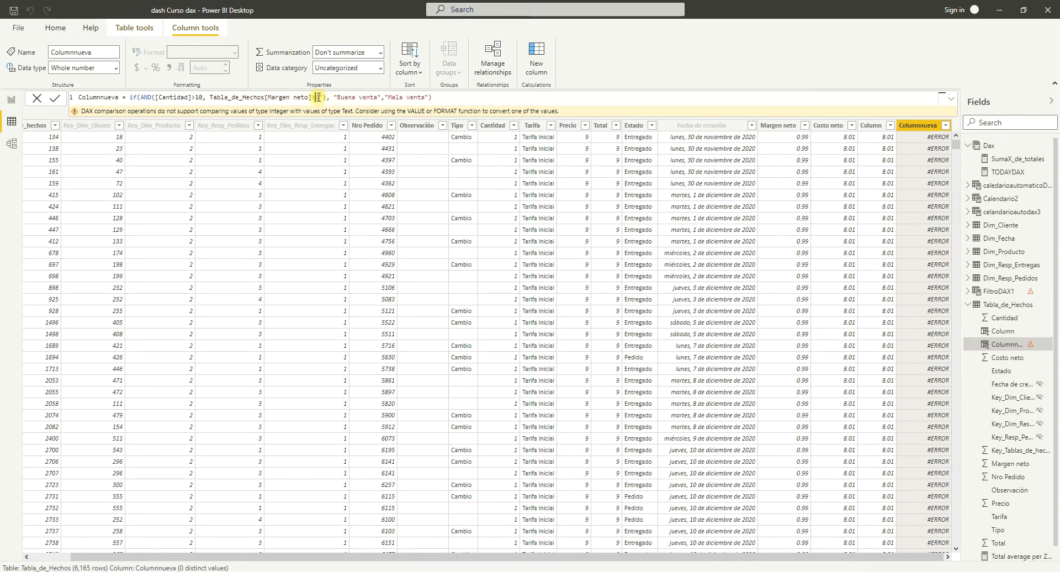
{"action": "key", "text": "BackSpace"}
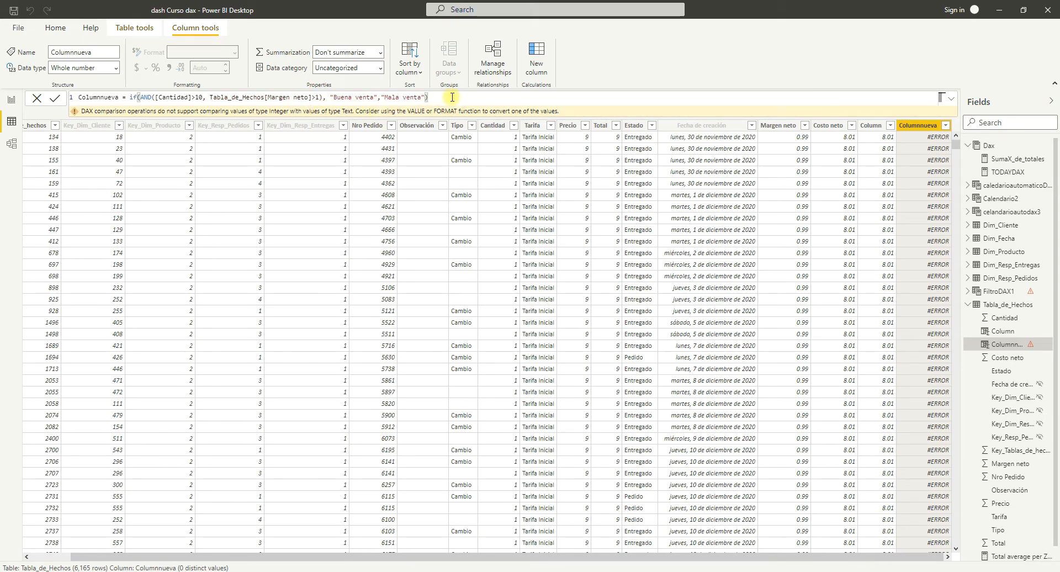
{"action": "key", "text": "Return"}
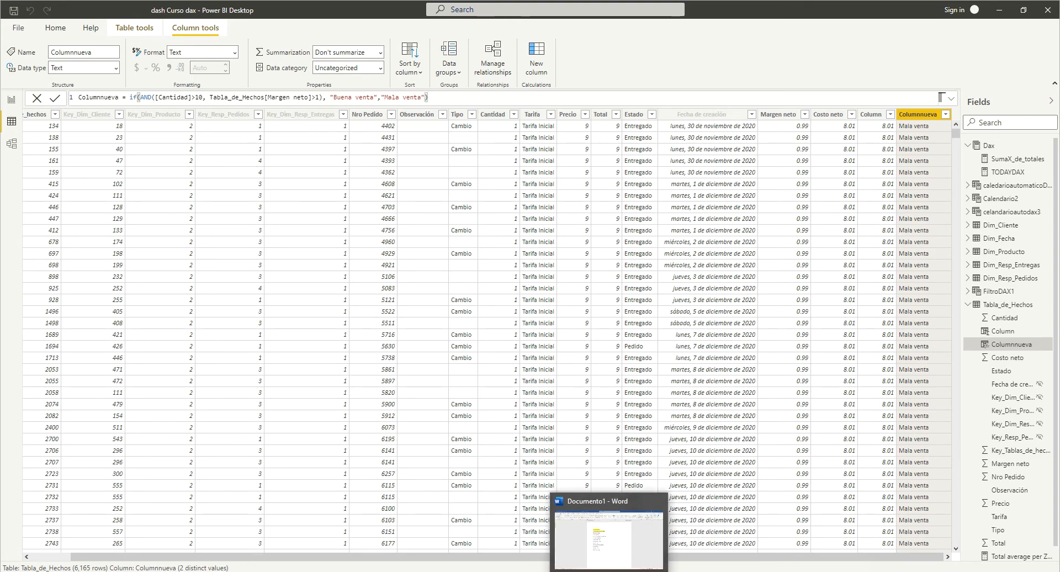
Switch to the DAX reference in the browser and open the CONCATENATE page under Text functions.
{"action": "left_click", "coordinate": [609, 570]}
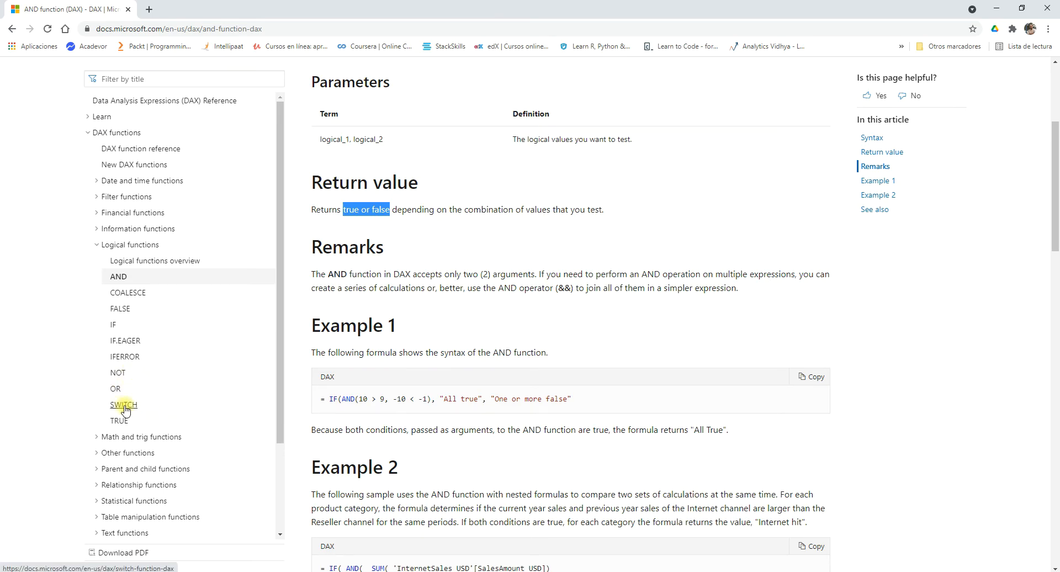
{"action": "left_click", "coordinate": [98, 247]}
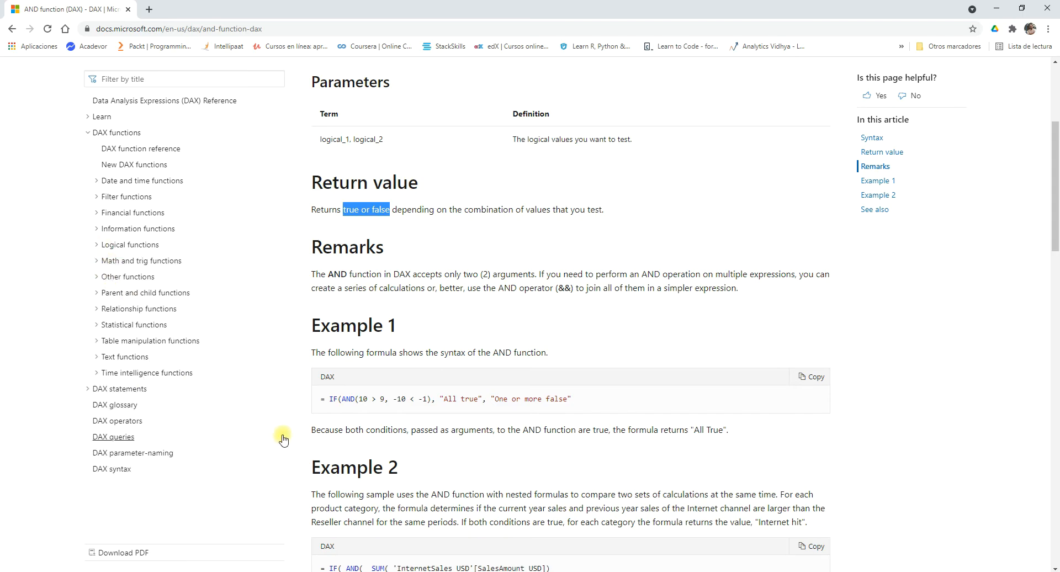
{"action": "key", "text": "alt+Tab"}
{"action": "left_click", "coordinate": [121, 358]}
{"action": "scroll", "coordinate": [202, 320], "scroll_direction": "down", "scroll_amount": 2}
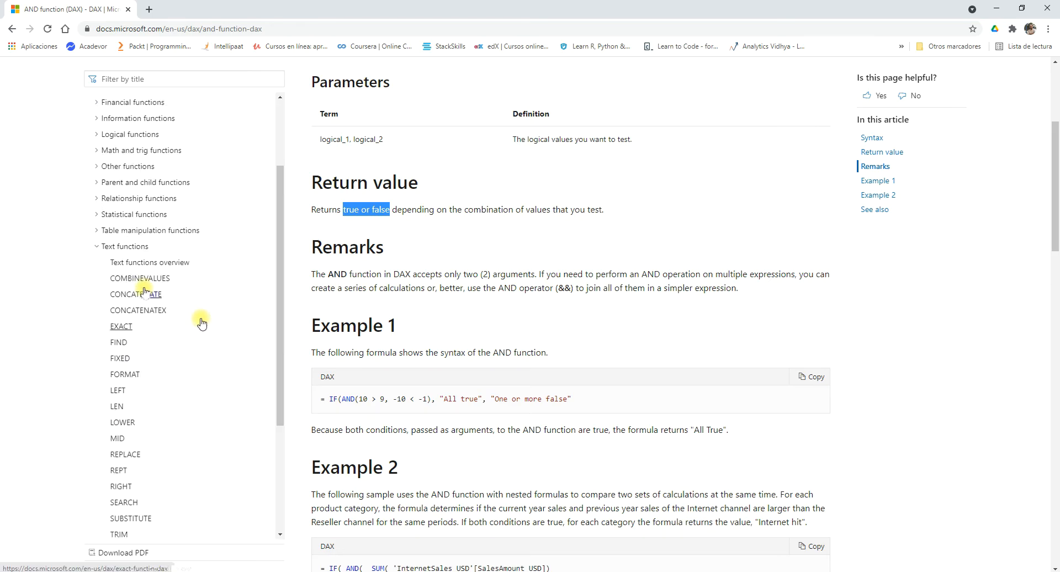
{"action": "left_click", "coordinate": [133, 298]}
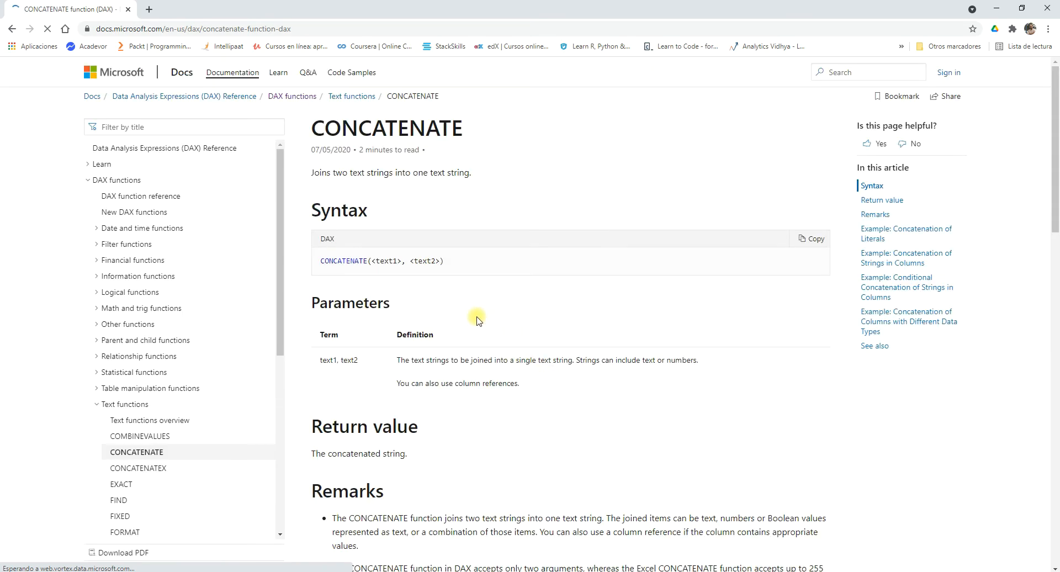
Read the CONCATENATE syntax, its text1 and text2 arguments and the note on using column references.
{"action": "left_click_drag", "start_coordinate": [401, 262], "coordinate": [371, 262]}
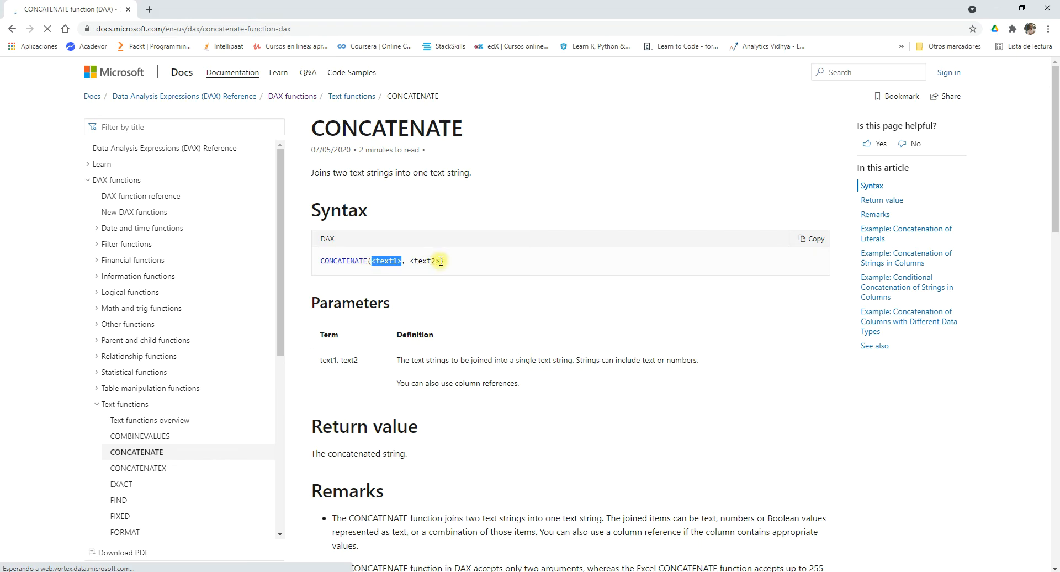
{"action": "left_click_drag", "start_coordinate": [440, 261], "coordinate": [409, 262]}
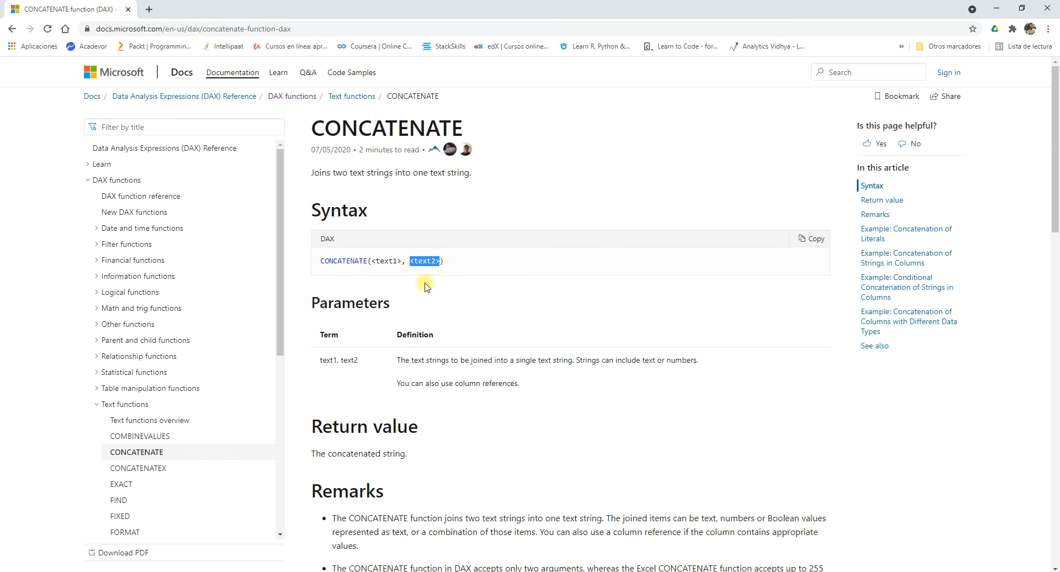
{"action": "scroll", "coordinate": [427, 286], "scroll_direction": "down", "scroll_amount": 2}
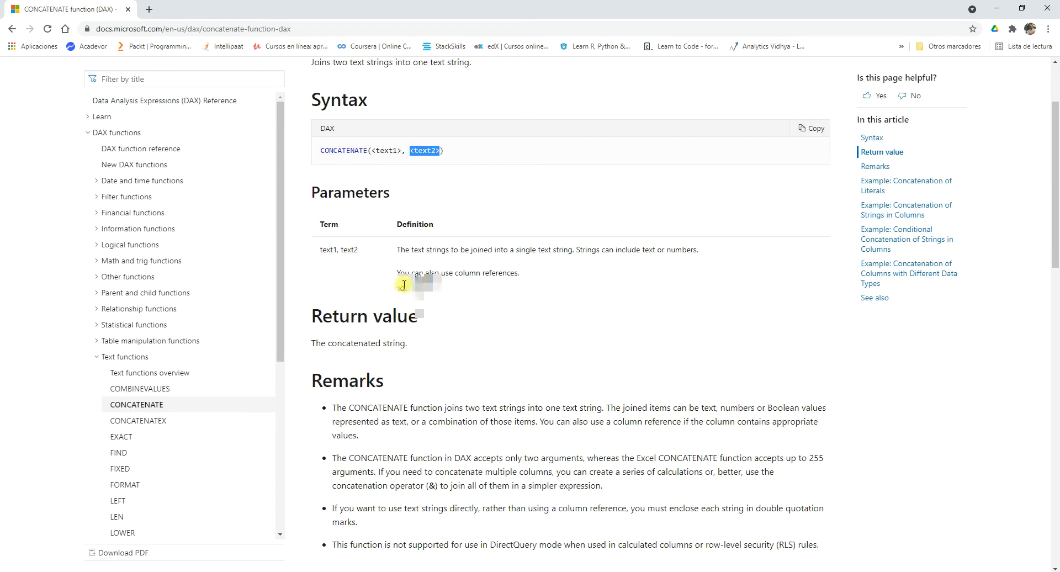
{"action": "scroll", "coordinate": [409, 286], "scroll_direction": "down", "scroll_amount": 1}
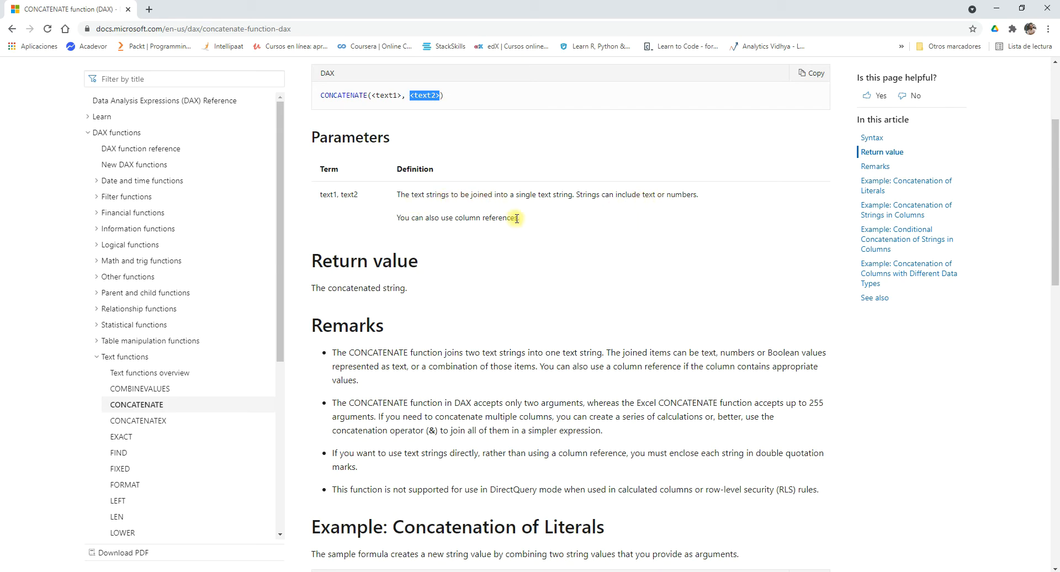
{"action": "left_click_drag", "start_coordinate": [517, 218], "coordinate": [379, 236]}
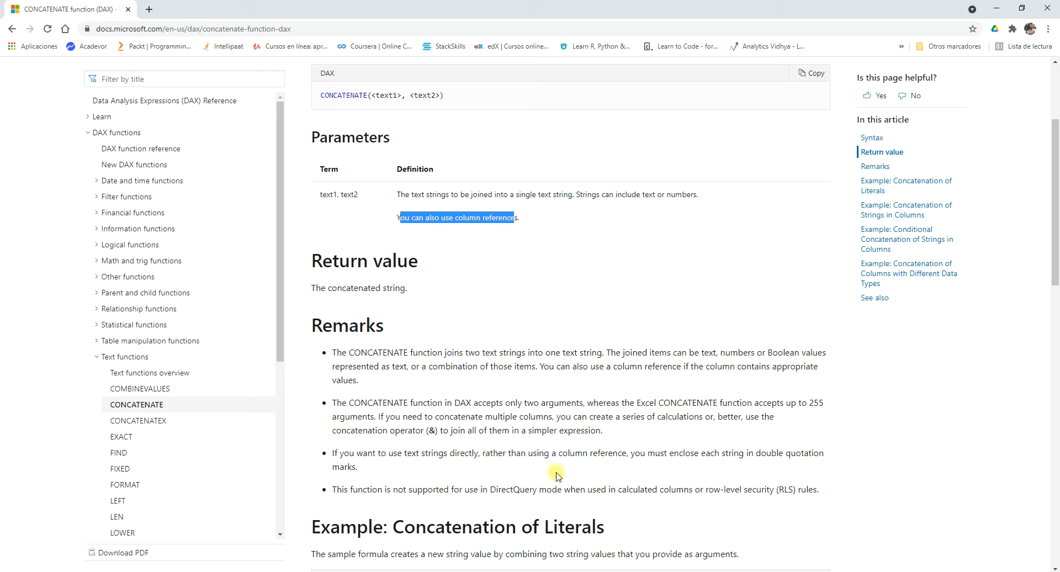
Return to Power BI Desktop and rename the Columnnueva column to Tipo_de_venta.
{"action": "key", "text": "alt+Tab"}
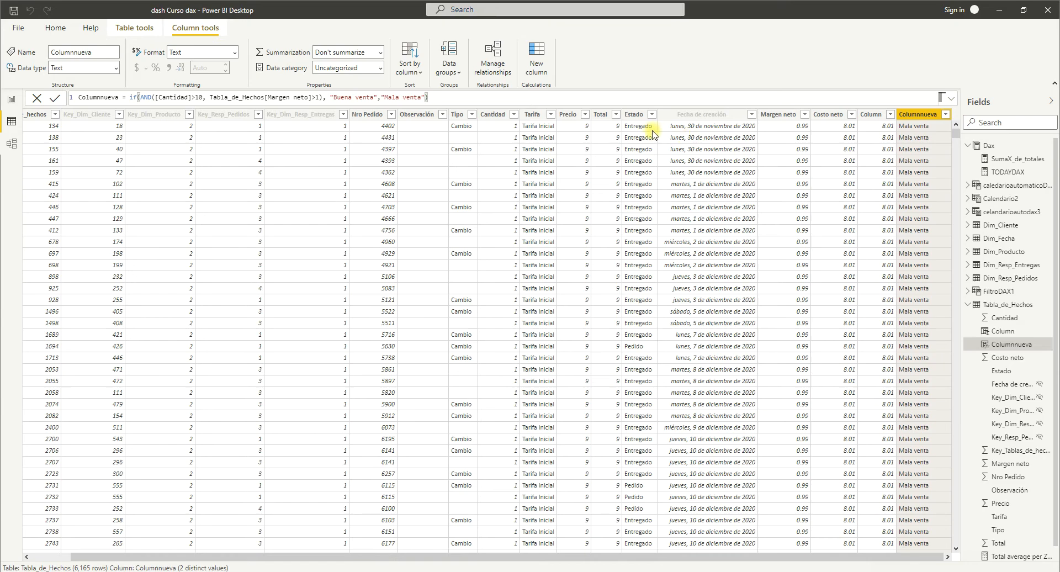
{"action": "double_click", "coordinate": [920, 113]}
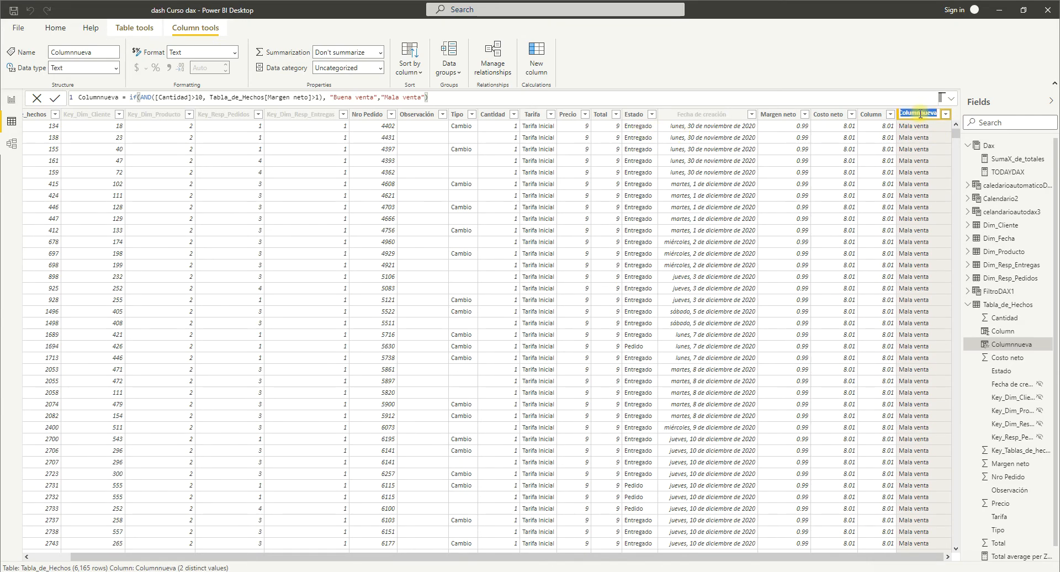
{"action": "type", "text": "Tipo"}
{"action": "type", "text": "_de_venta"}
{"action": "key", "text": "Escape"}
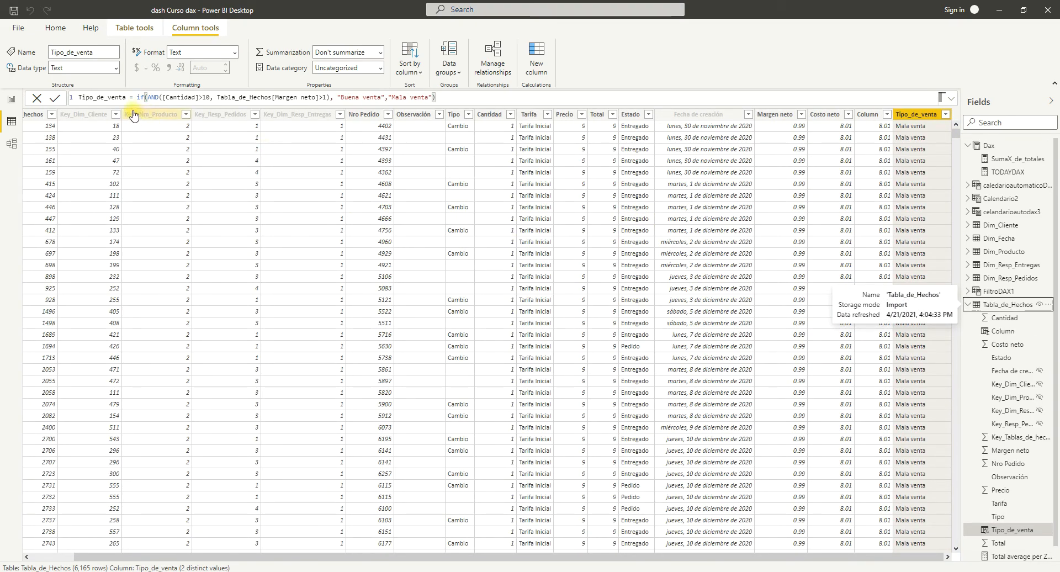
Add a new calculated column to Tabla_de_Hechos and name it CocatenateDAX in the formula.
{"action": "left_click", "coordinate": [57, 30]}
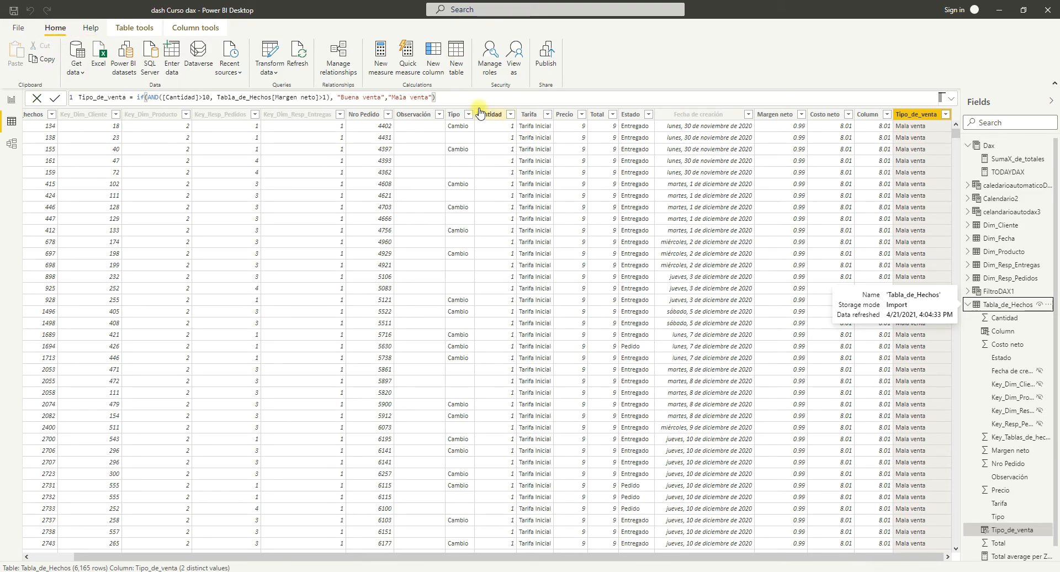
{"action": "left_click", "coordinate": [436, 73]}
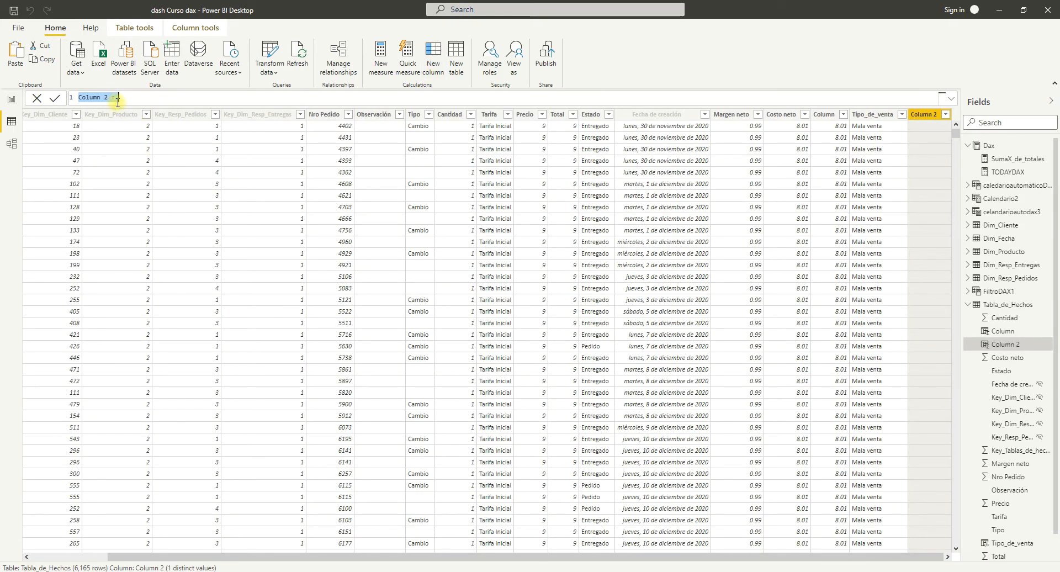
{"action": "left_click", "coordinate": [111, 98]}
{"action": "key", "text": "BackSpace"}
{"action": "key", "text": "BackSpace"}
{"action": "key", "text": "BackSpace"}
{"action": "key", "text": "BackSpace"}
{"action": "key", "text": "BackSpace"}
{"action": "key", "text": "BackSpace"}
{"action": "key", "text": "BackSpace"}
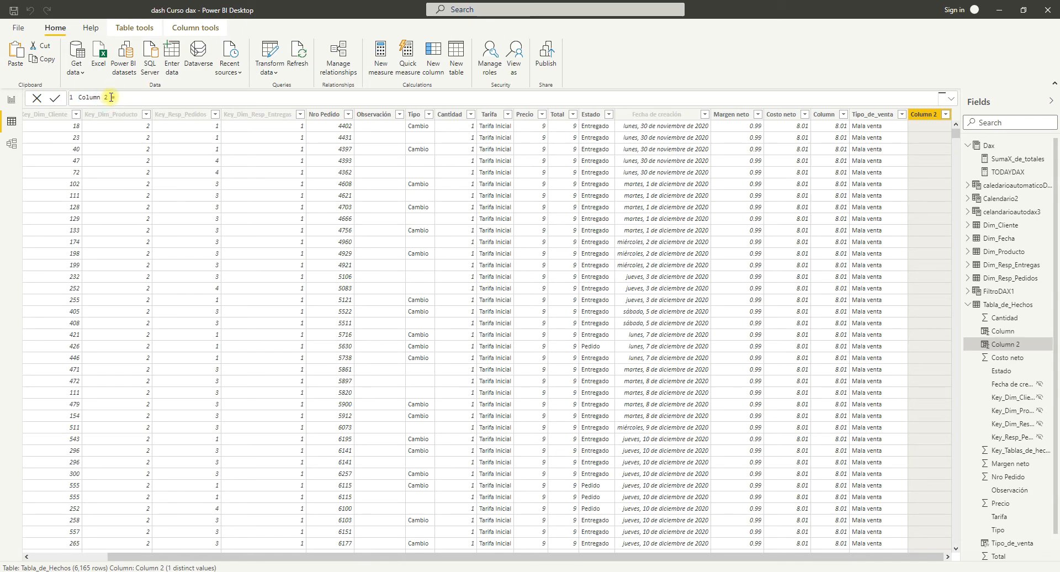
{"action": "key", "text": "BackSpace"}
{"action": "key", "text": "BackSpace"}
{"action": "type", "text": "o"}
{"action": "type", "text": "catenado"}
{"action": "type", "text": "AX="}
{"action": "type", "text": " co"}
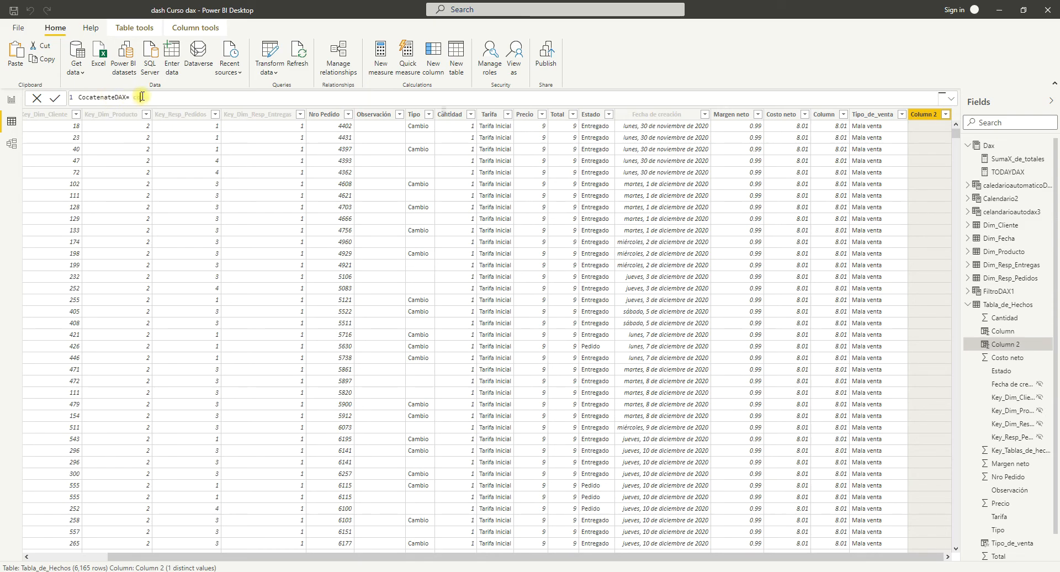
{"action": "type", "text": "nm"}
Start the column's formula with the CONCATENATE function, using Tabla_de_Hechos[Estado] as the first text argument.
{"action": "key", "text": "BackSpace"}
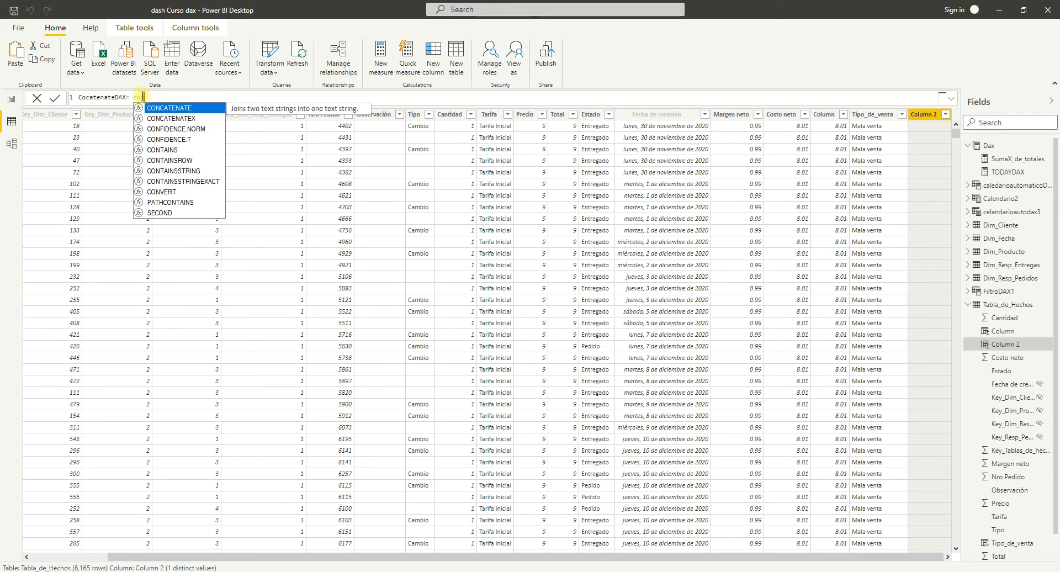
{"action": "key", "text": "Tab"}
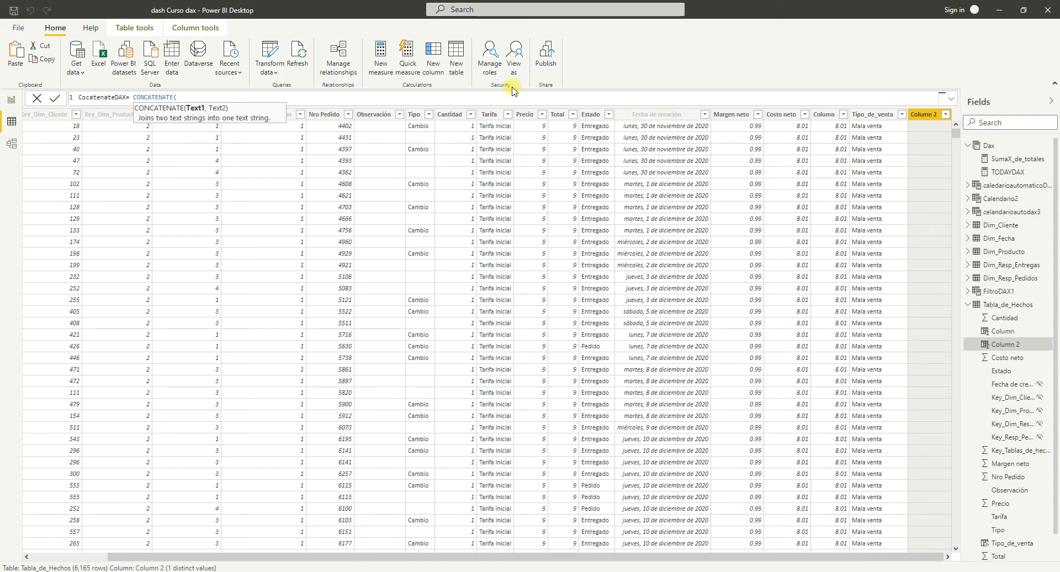
{"action": "type", "text": "ta"}
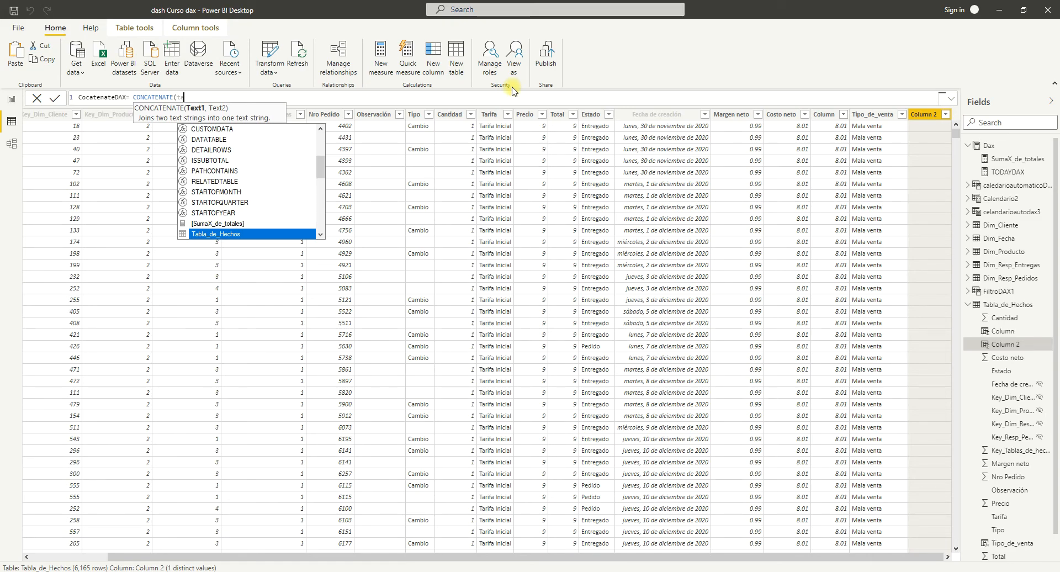
{"action": "scroll", "coordinate": [253, 187], "scroll_direction": "down", "scroll_amount": 1}
{"action": "scroll", "coordinate": [253, 187], "scroll_direction": "down", "scroll_amount": 2}
{"action": "left_click", "coordinate": [252, 182]}
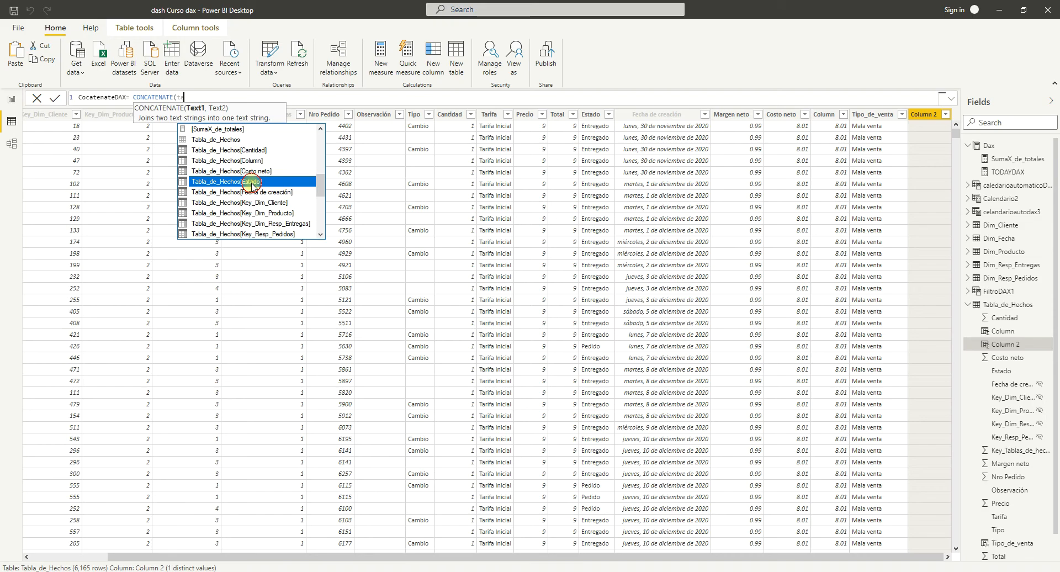
Add Tabla_de_Hechos[Tipo_de_venta] as the second CONCATENATE argument, close the function and commit the formula.
{"action": "type", "text": ",tab"}
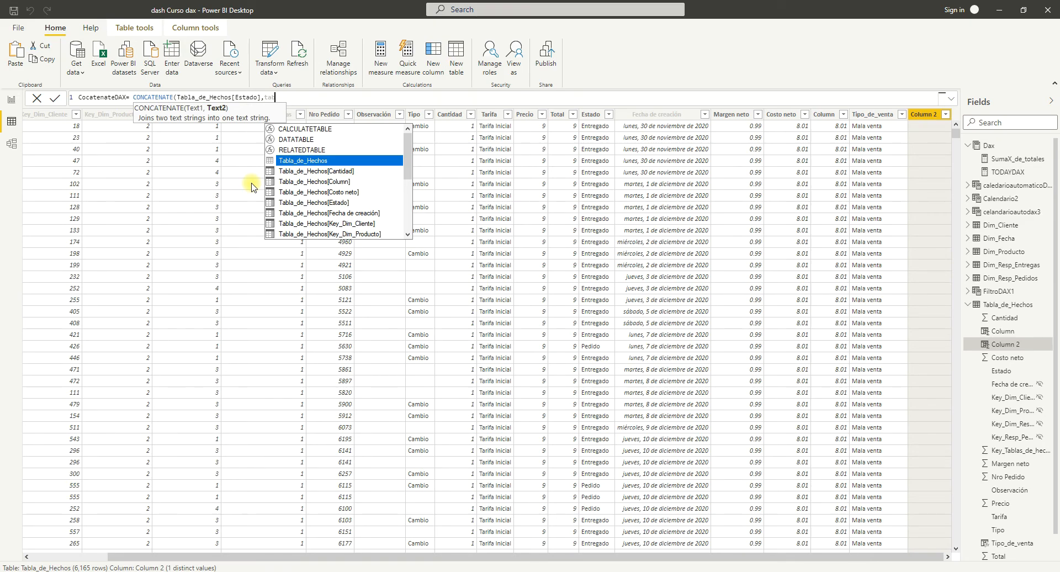
{"action": "scroll", "coordinate": [312, 210], "scroll_direction": "down", "scroll_amount": 2}
{"action": "scroll", "coordinate": [313, 212], "scroll_direction": "down", "scroll_amount": 1}
{"action": "scroll", "coordinate": [315, 212], "scroll_direction": "down", "scroll_amount": 2}
{"action": "double_click", "coordinate": [321, 214]}
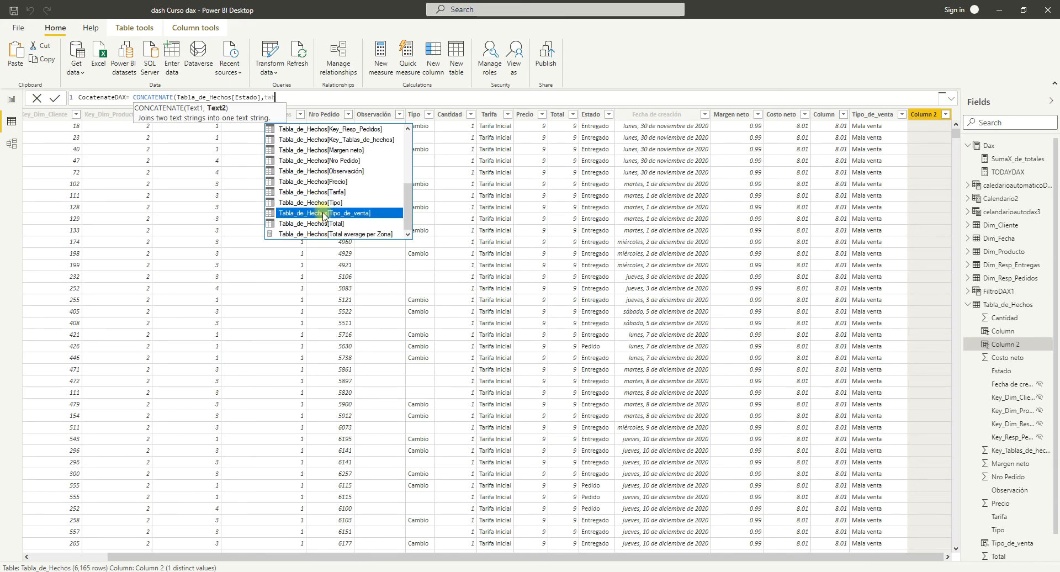
{"action": "type", "text": ")"}
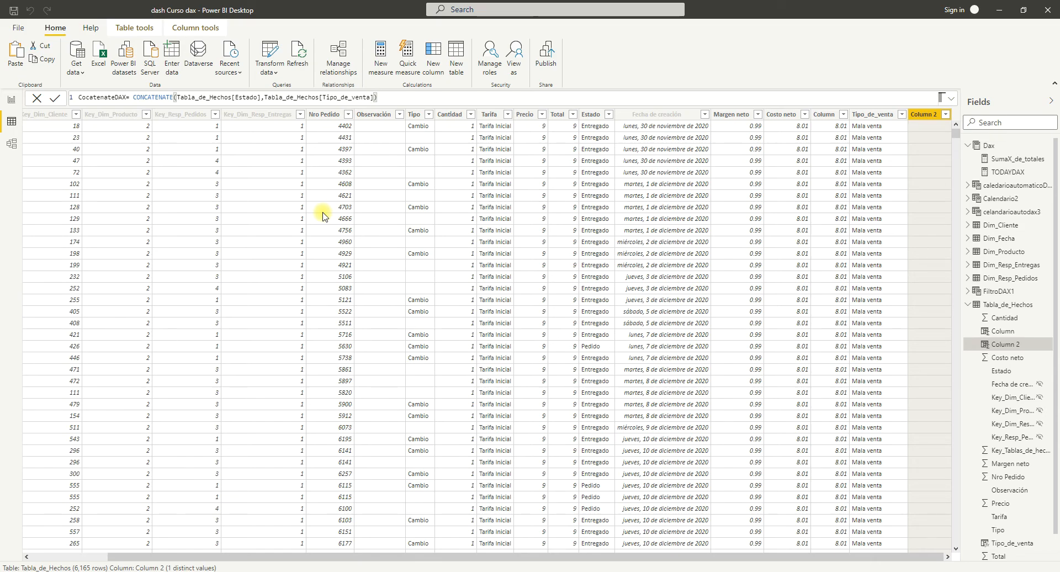
{"action": "key", "text": "Return"}
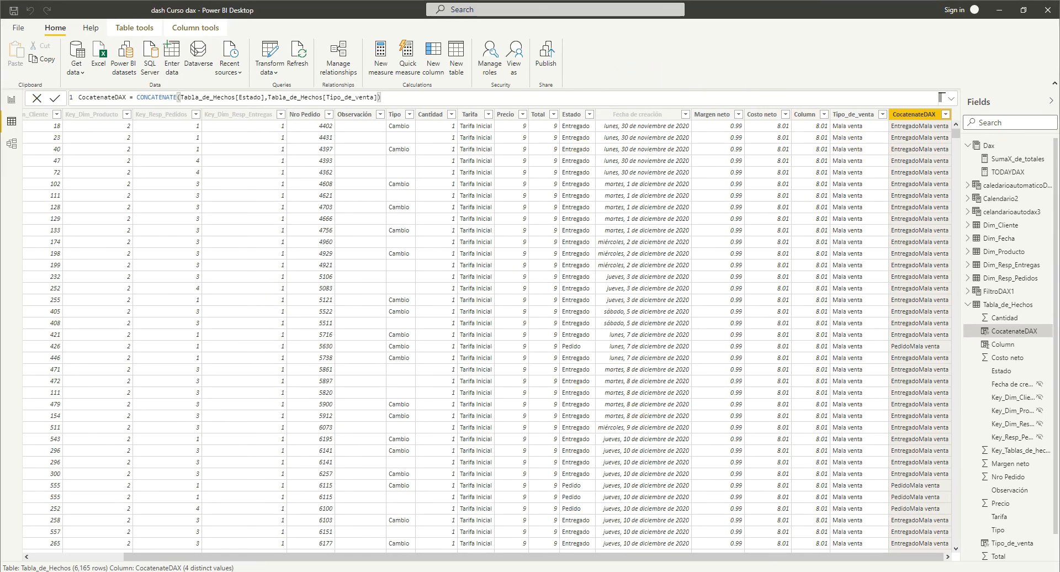
Switch to the DAX reference in the browser and open the EXACT page under Text functions.
{"action": "left_click", "coordinate": [467, 571]}
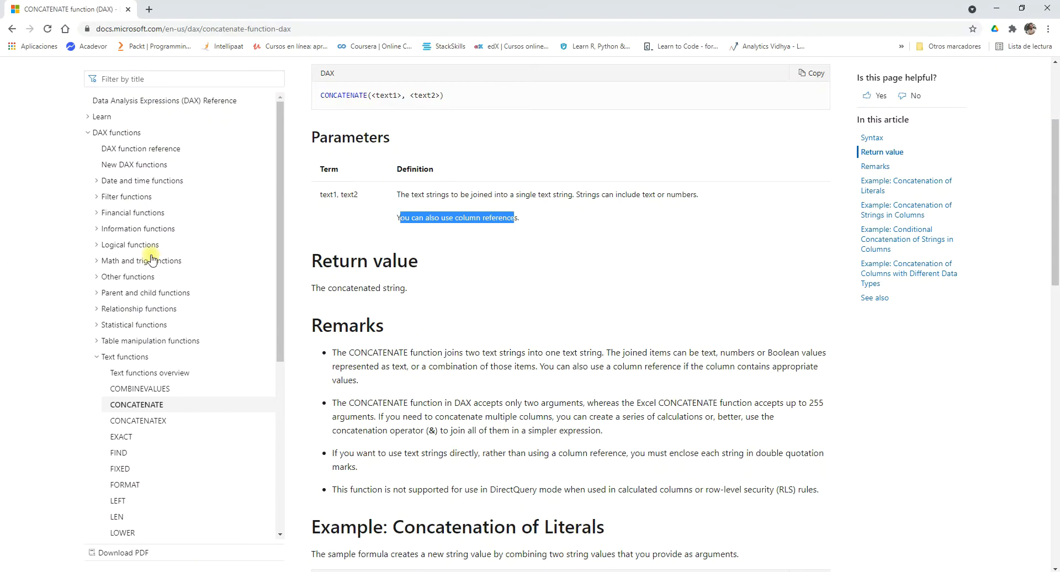
{"action": "scroll", "coordinate": [152, 259], "scroll_direction": "down", "scroll_amount": 2}
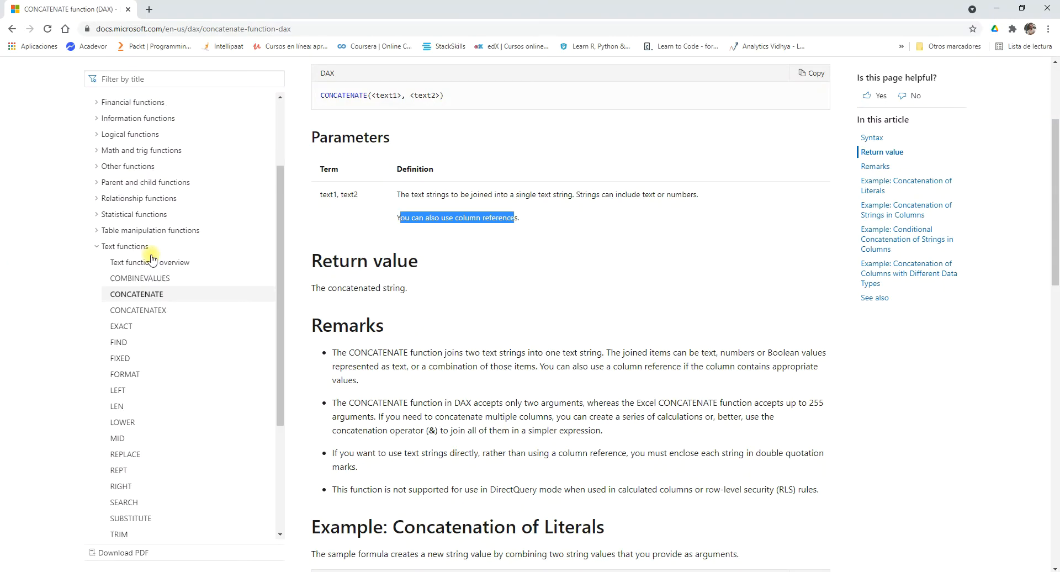
{"action": "left_click", "coordinate": [123, 330]}
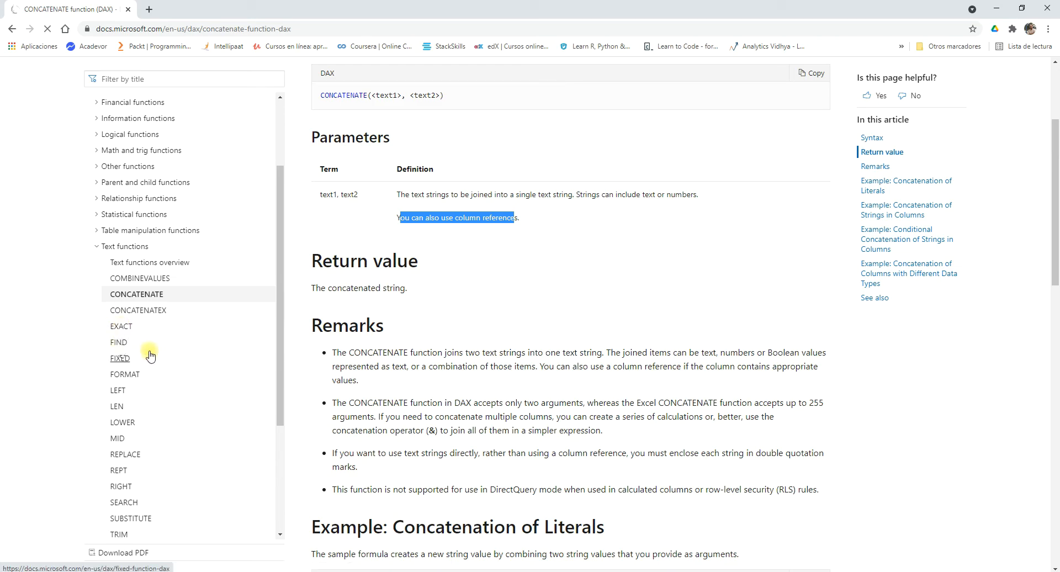
{"action": "scroll", "coordinate": [165, 343], "scroll_direction": "down", "scroll_amount": 1}
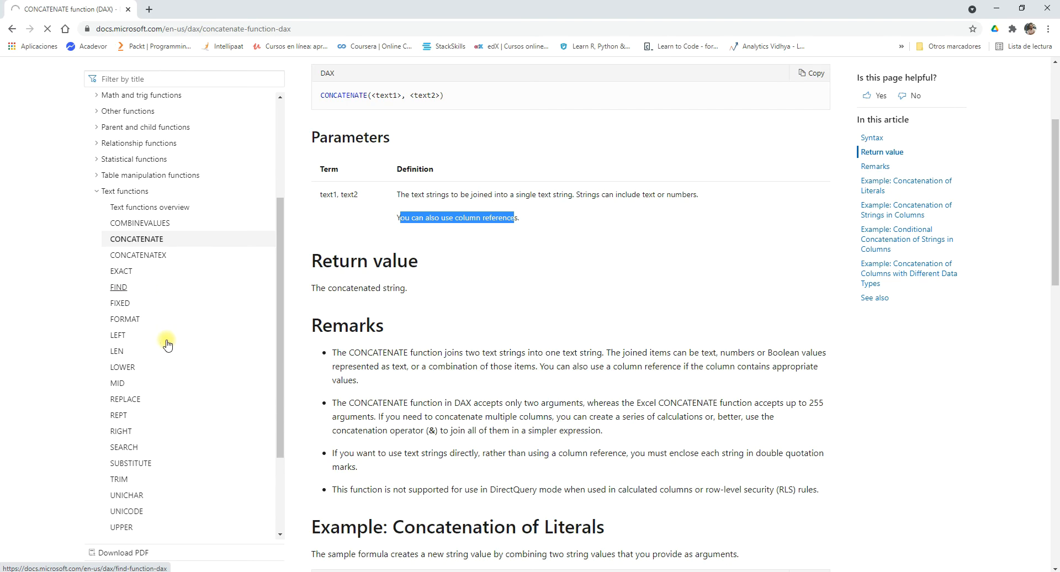
{"action": "scroll", "coordinate": [167, 345], "scroll_direction": "down", "scroll_amount": 1}
{"action": "scroll", "coordinate": [167, 344], "scroll_direction": "down", "scroll_amount": 1}
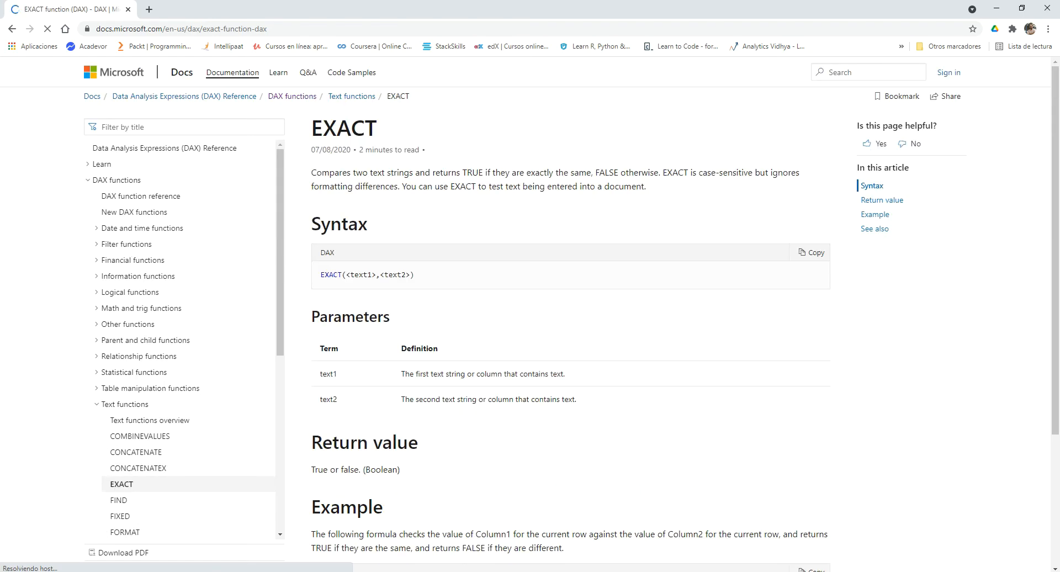
Switch to the topic list in Word and highlight the line Relaciones de Texto in yellow.
{"action": "key", "text": "alt+Tab"}
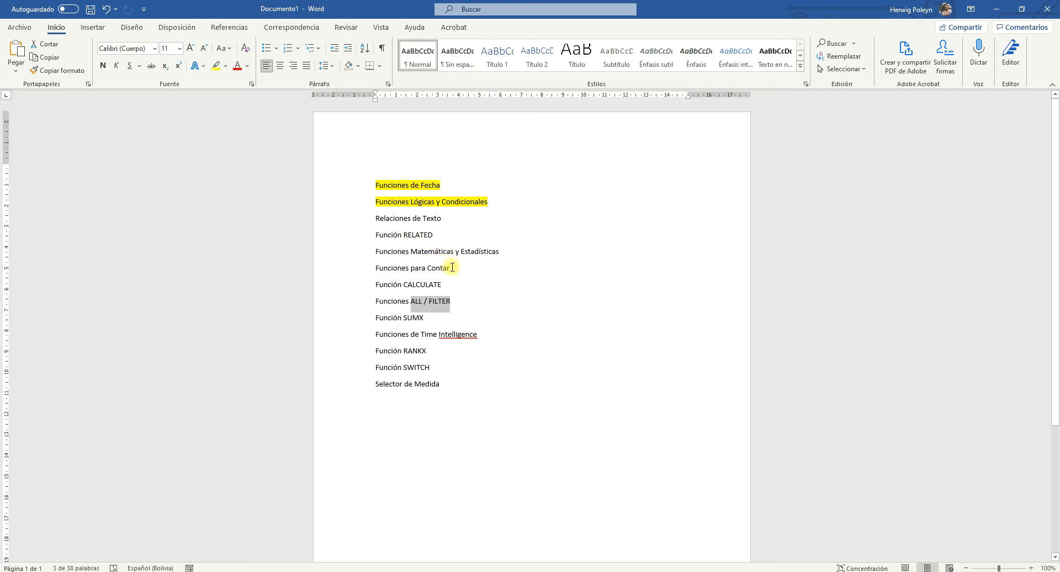
{"action": "left_click_drag", "start_coordinate": [452, 266], "coordinate": [374, 265]}
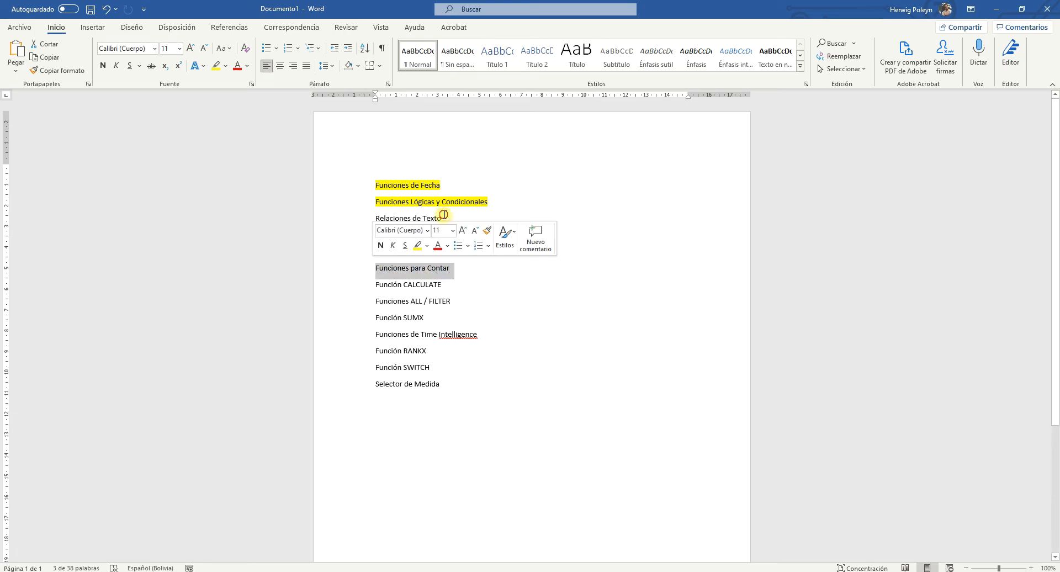
{"action": "left_click_drag", "start_coordinate": [450, 218], "coordinate": [375, 220]}
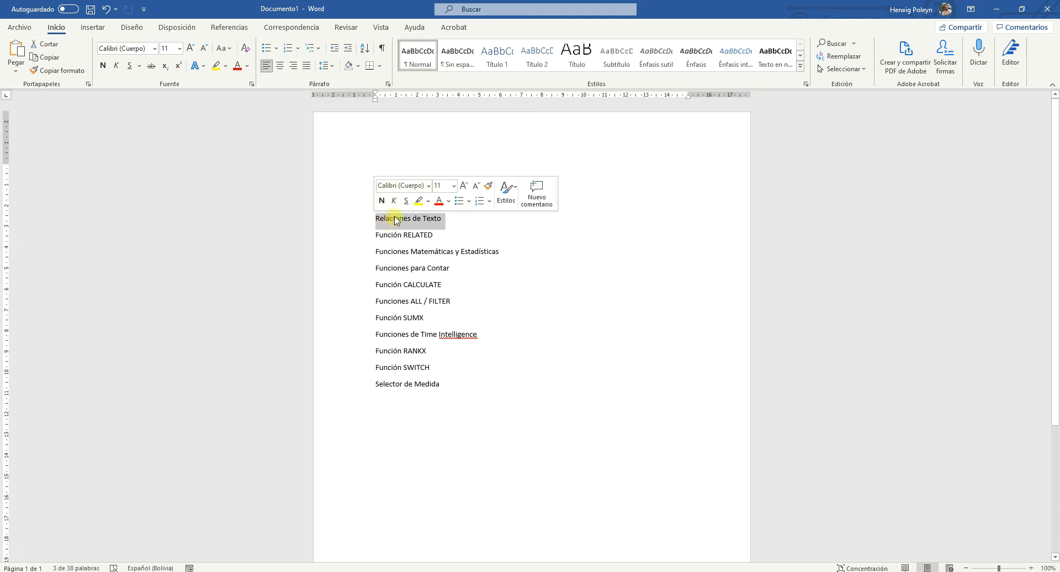
{"action": "left_click", "coordinate": [418, 200]}
{"action": "left_click_drag", "start_coordinate": [450, 268], "coordinate": [386, 270]}
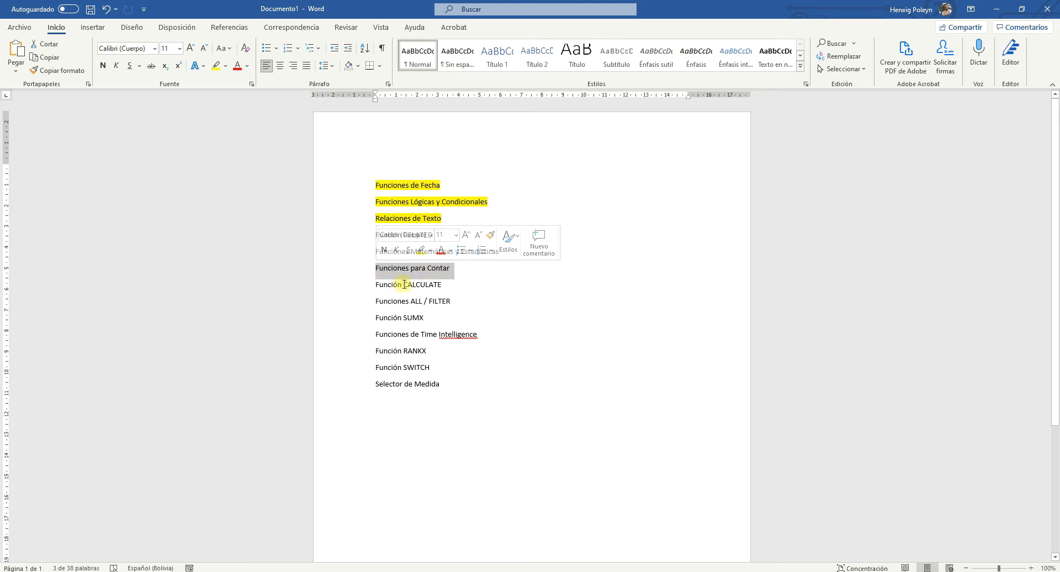
{"action": "scroll", "coordinate": [506, 348], "scroll_direction": "down", "scroll_amount": 1}
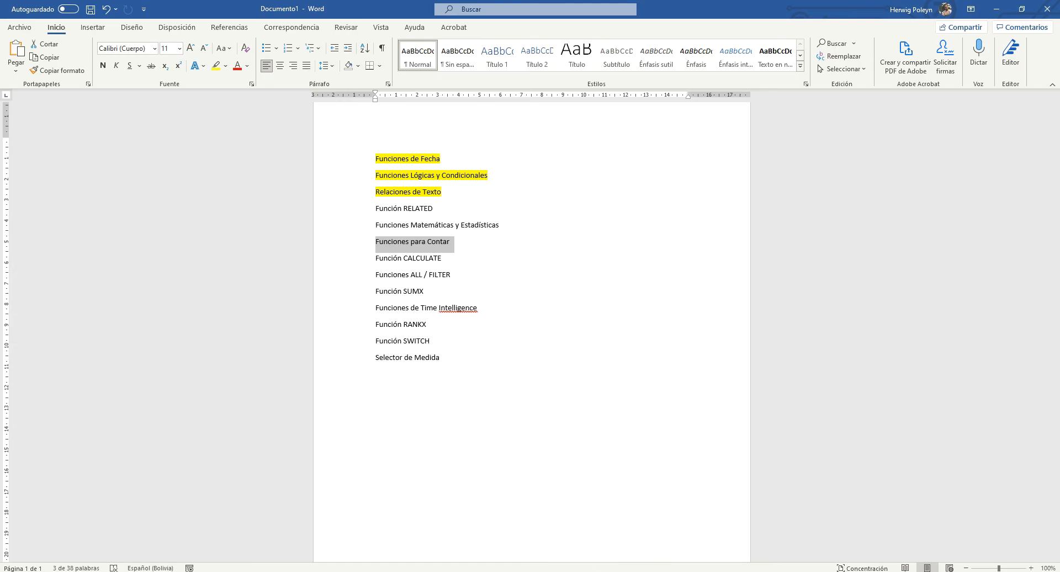
Return to the DAX reference in the browser, collapse Text functions and open the CONTAINS page under Information functions.
{"action": "key", "text": "alt+Tab"}
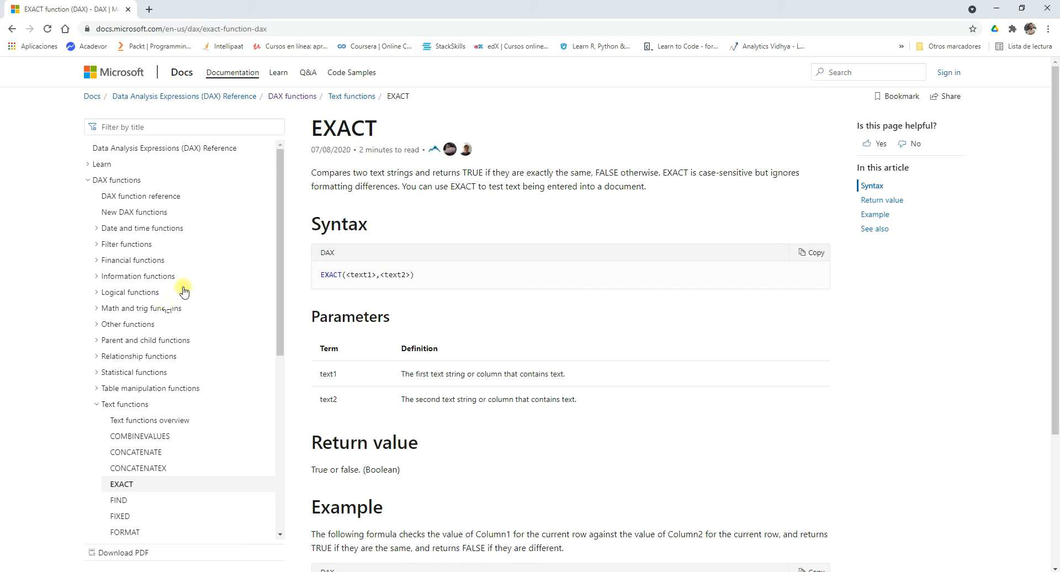
{"action": "left_click", "coordinate": [97, 405]}
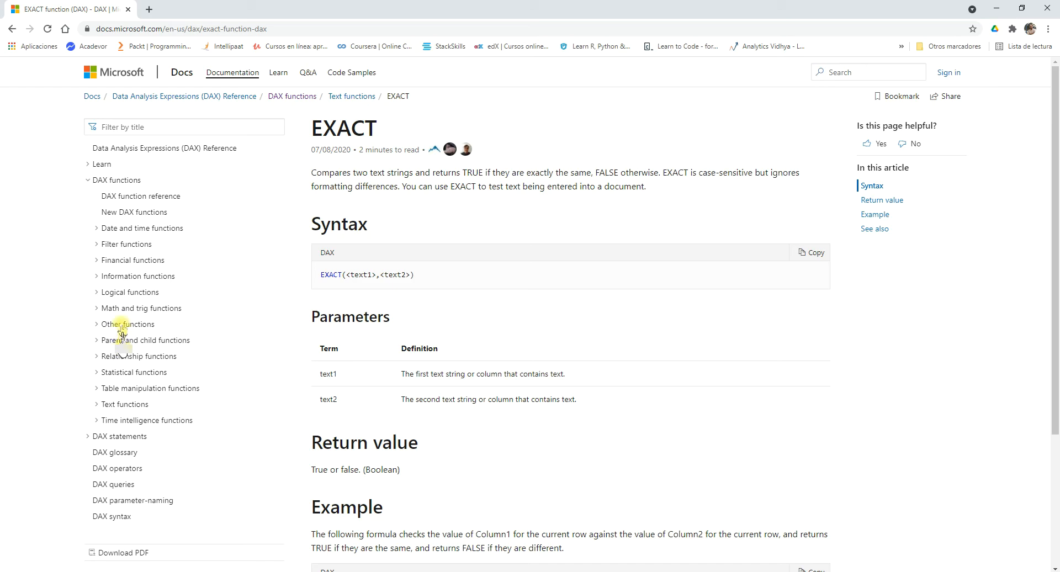
{"action": "left_click", "coordinate": [97, 277]}
{"action": "scroll", "coordinate": [169, 293], "scroll_direction": "down", "scroll_amount": 3}
{"action": "scroll", "coordinate": [171, 297], "scroll_direction": "down", "scroll_amount": 2}
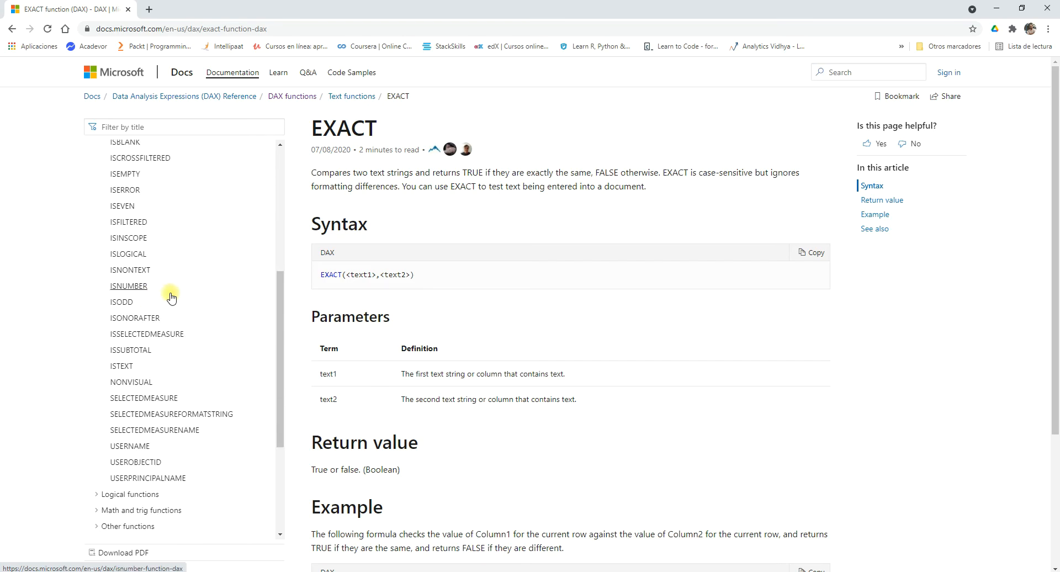
{"action": "scroll", "coordinate": [171, 296], "scroll_direction": "up", "scroll_amount": 3}
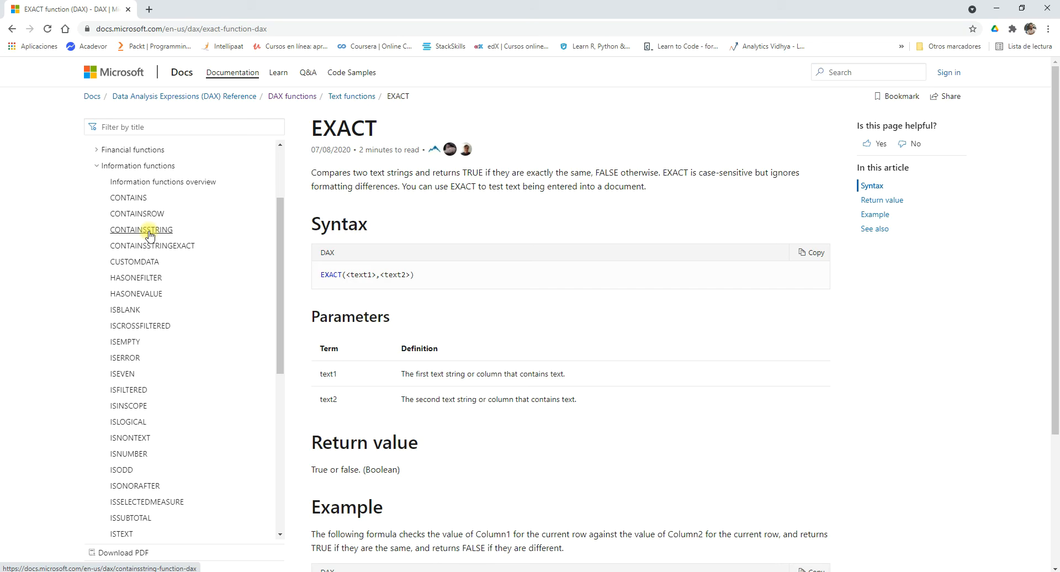
{"action": "scroll", "coordinate": [165, 243], "scroll_direction": "up", "scroll_amount": 2}
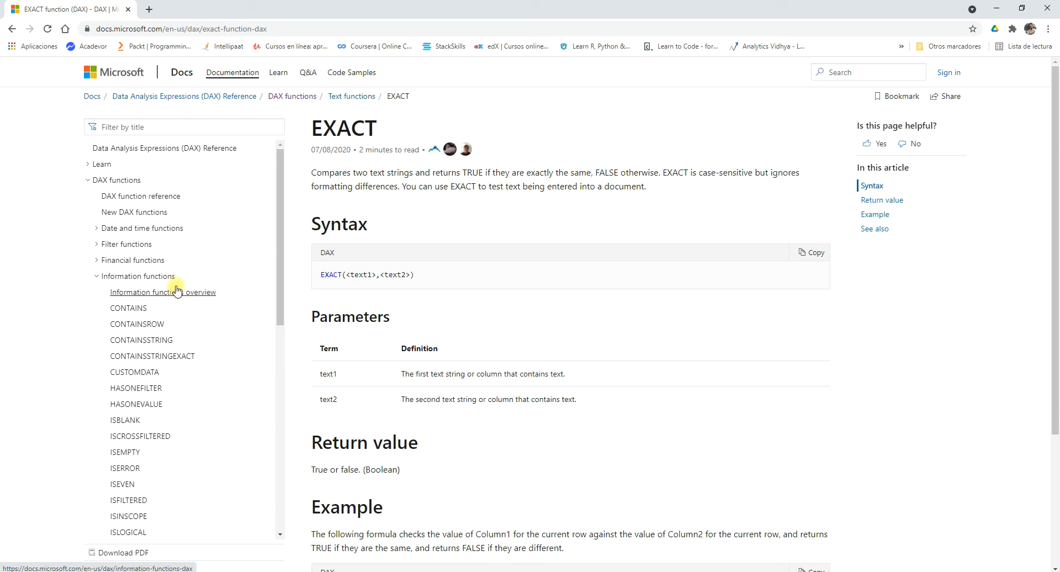
{"action": "scroll", "coordinate": [186, 319], "scroll_direction": "down", "scroll_amount": 3}
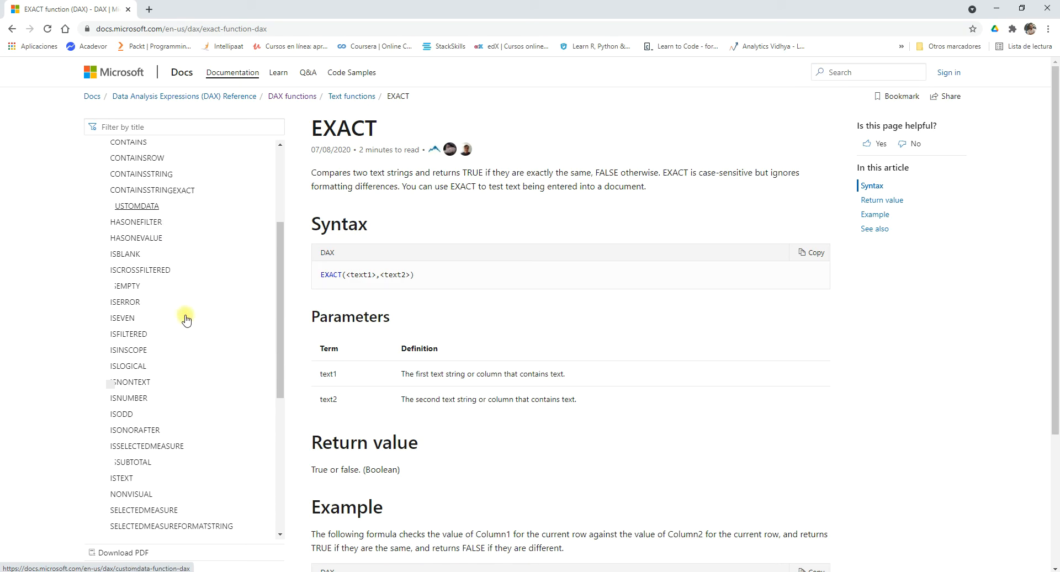
{"action": "scroll", "coordinate": [185, 315], "scroll_direction": "up", "scroll_amount": 2}
{"action": "left_click", "coordinate": [128, 255]}
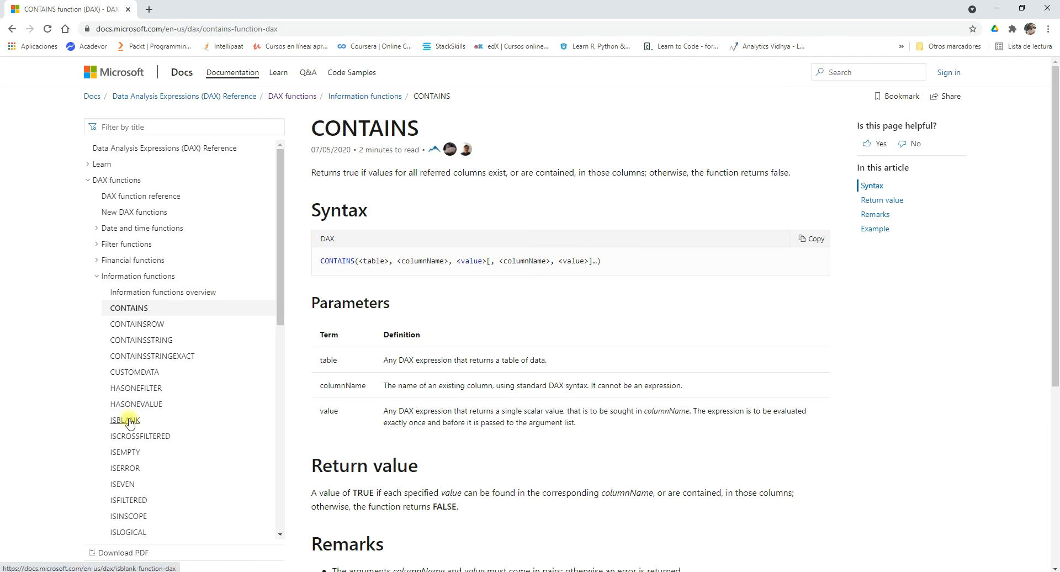
Look through the functions listed under Information functions, from CONTAINS to USERPRINCIPALNAME, keeping the category expanded.
{"action": "scroll", "coordinate": [211, 423], "scroll_direction": "down", "scroll_amount": 1}
{"action": "scroll", "coordinate": [211, 423], "scroll_direction": "down", "scroll_amount": 1}
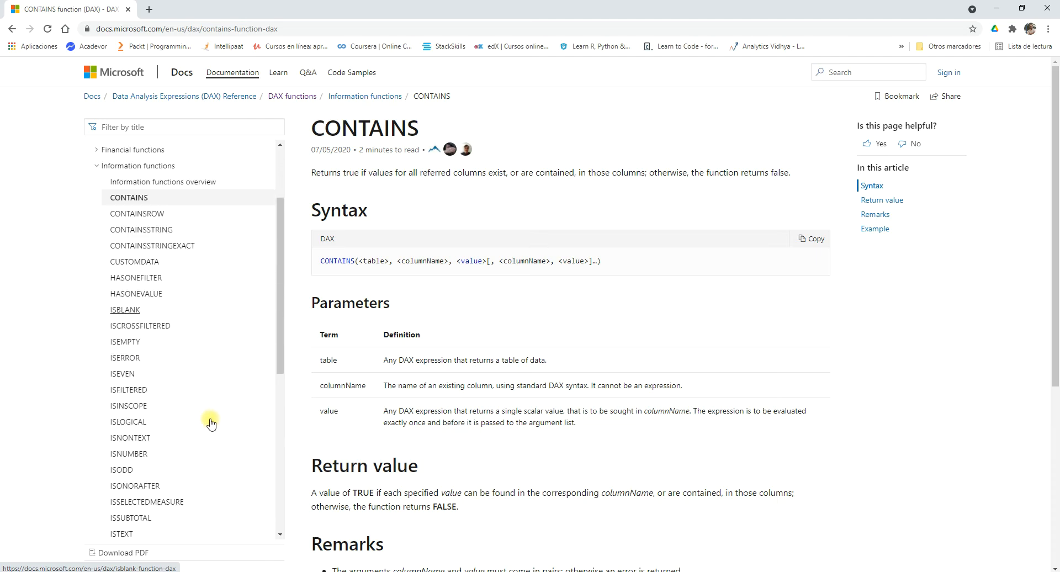
{"action": "scroll", "coordinate": [211, 423], "scroll_direction": "down", "scroll_amount": 1}
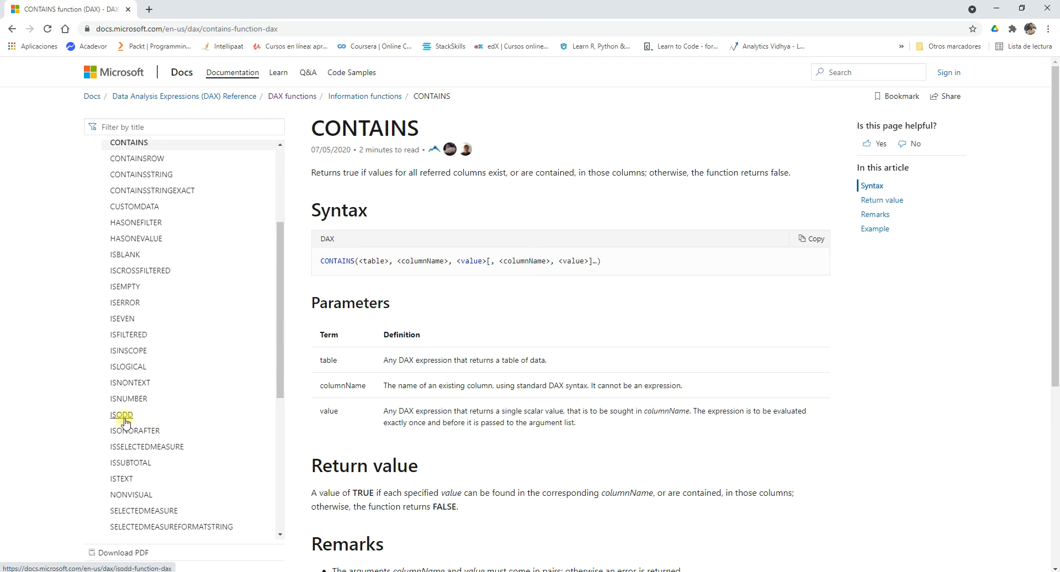
{"action": "scroll", "coordinate": [211, 403], "scroll_direction": "down", "scroll_amount": 3}
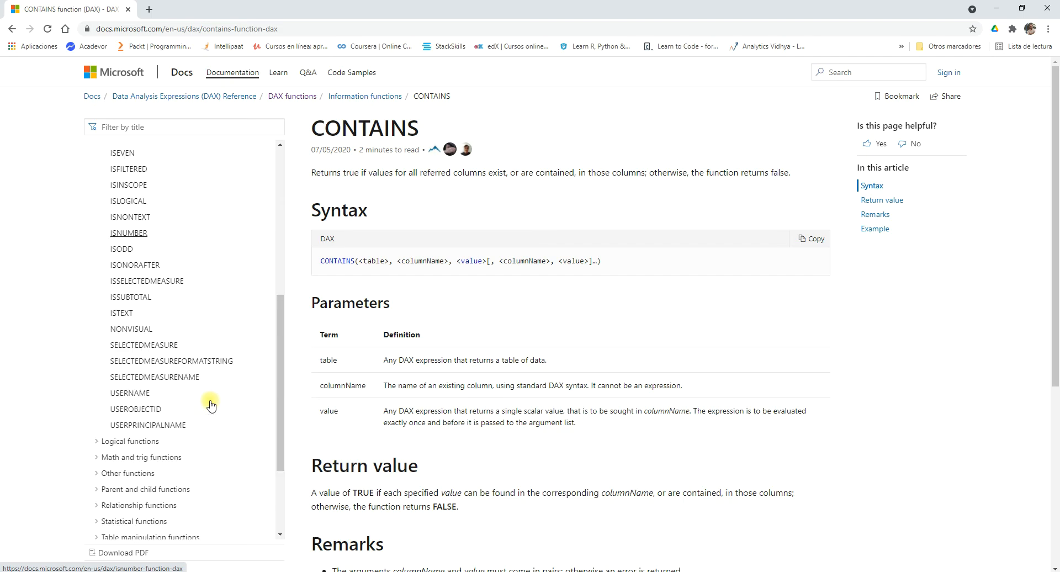
{"action": "scroll", "coordinate": [211, 404], "scroll_direction": "up", "scroll_amount": 3}
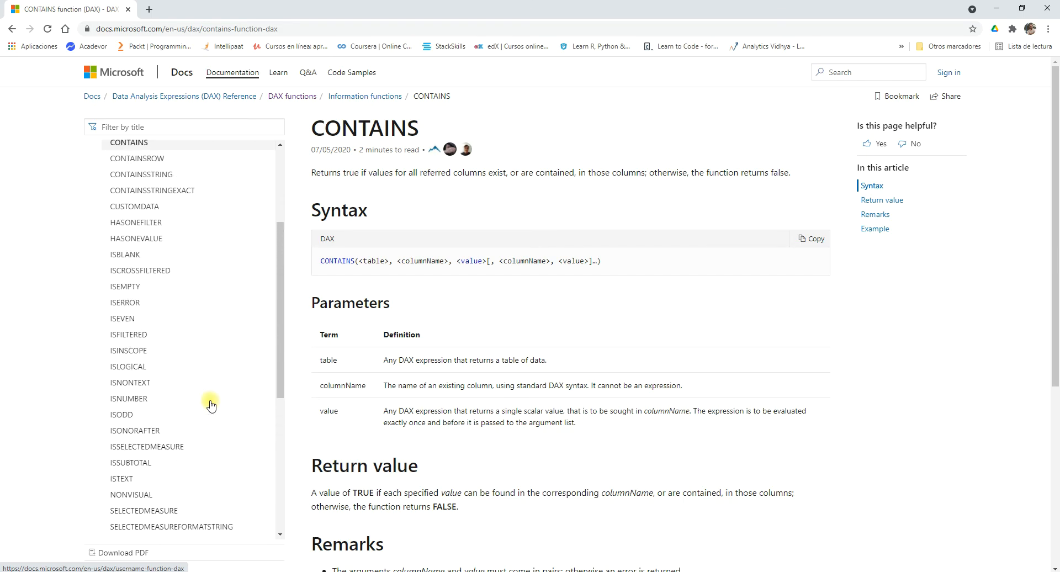
{"action": "scroll", "coordinate": [211, 405], "scroll_direction": "up", "scroll_amount": 2}
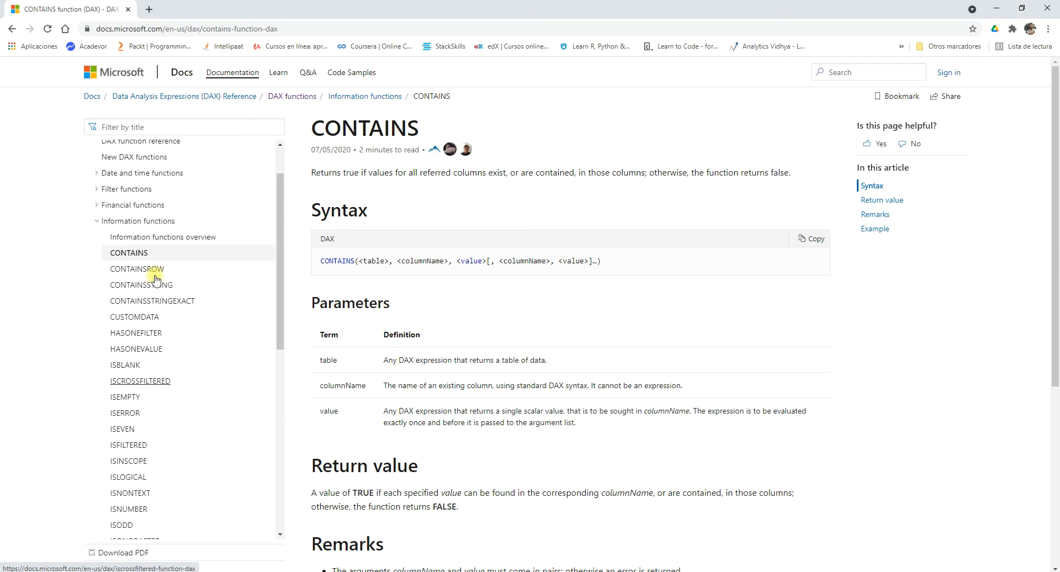
{"action": "left_click", "coordinate": [95, 221]}
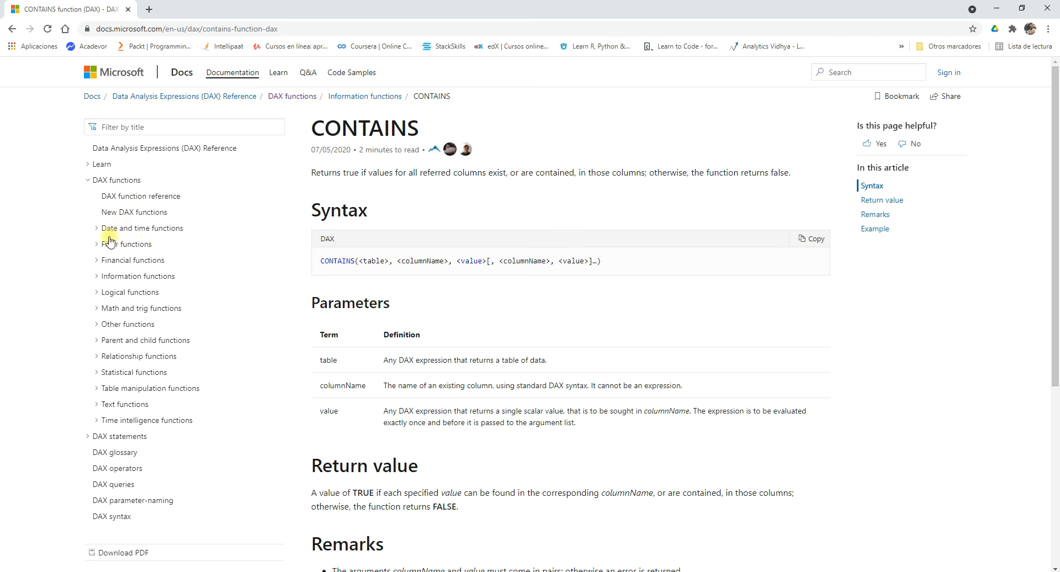
{"action": "left_click", "coordinate": [97, 277]}
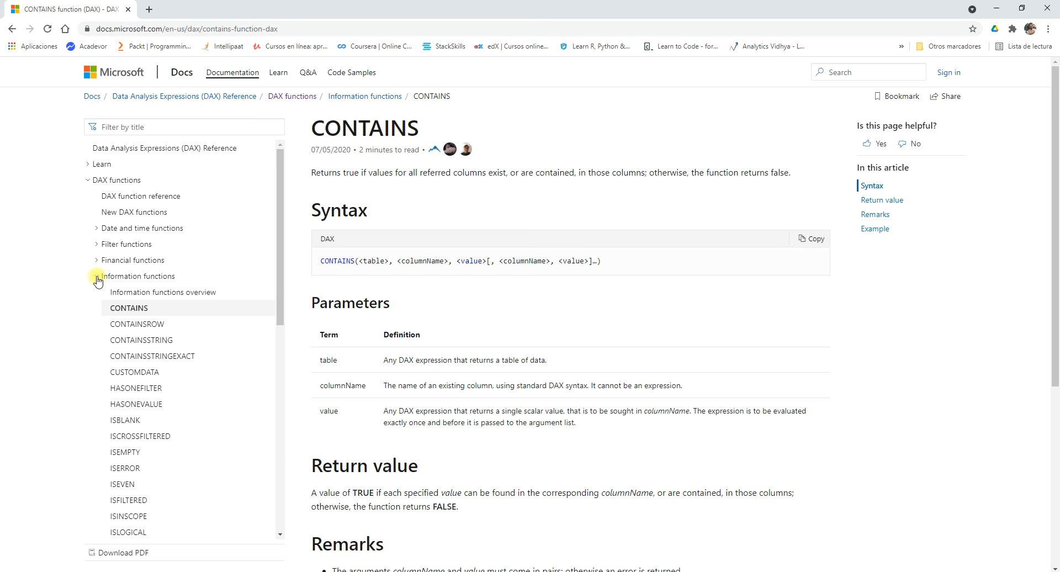
Look through the functions listed under Other functions, Parent and child functions and Relationship functions in the DAX reference, collapsing each category.
{"action": "left_click", "coordinate": [97, 277]}
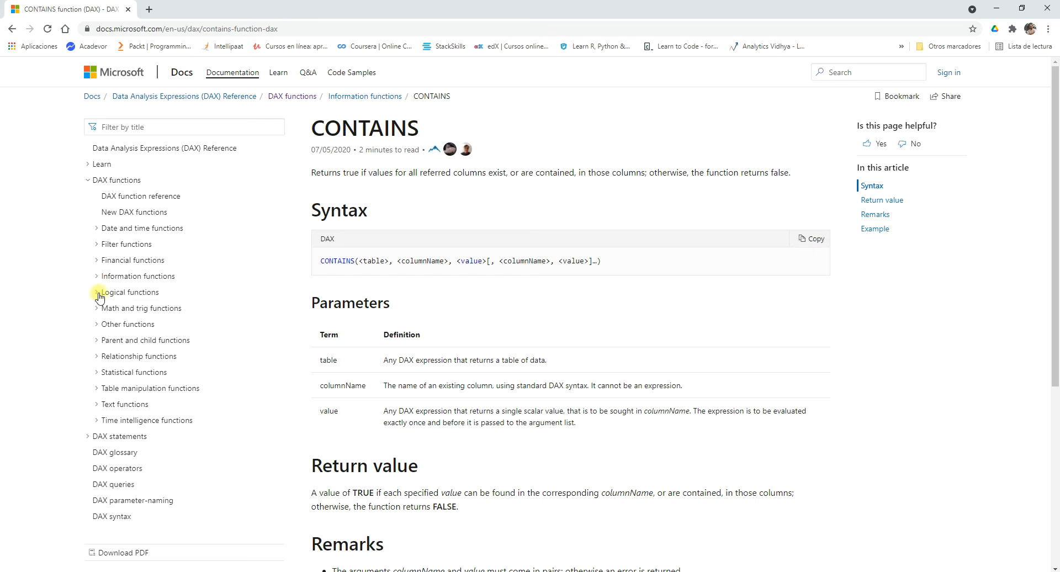
{"action": "left_click", "coordinate": [97, 325]}
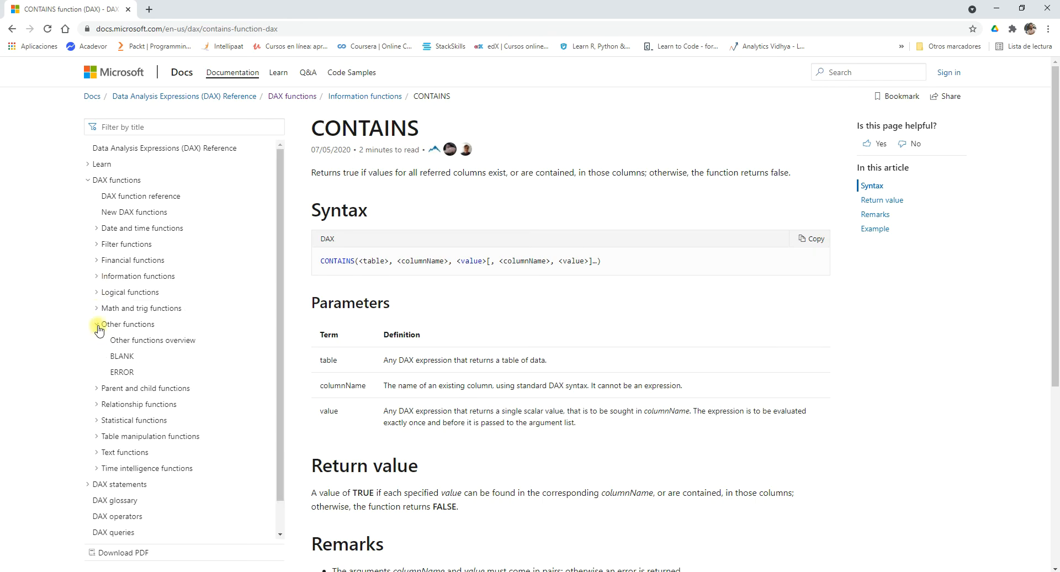
{"action": "left_click", "coordinate": [98, 327]}
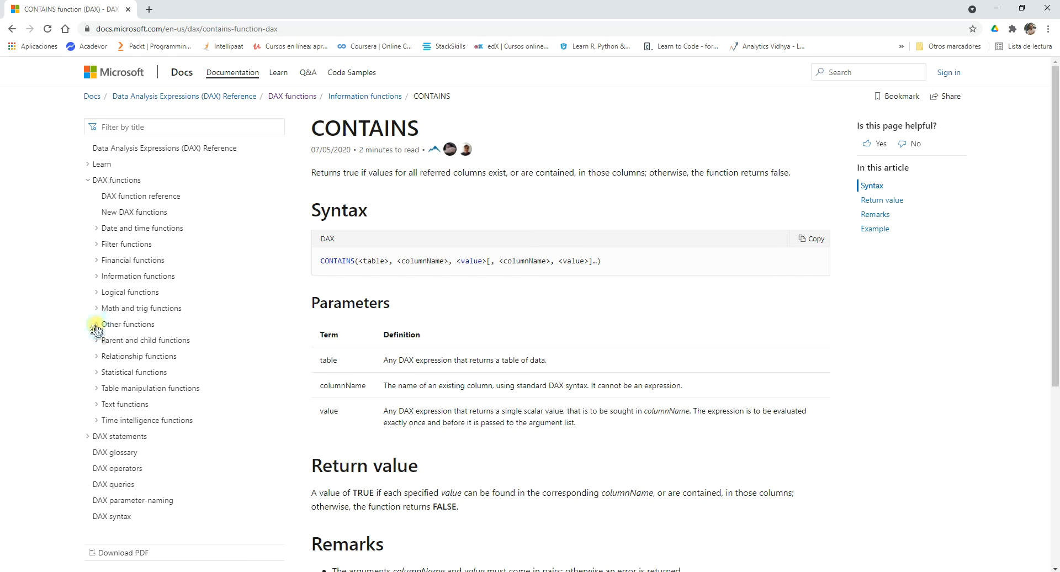
{"action": "left_click", "coordinate": [97, 341]}
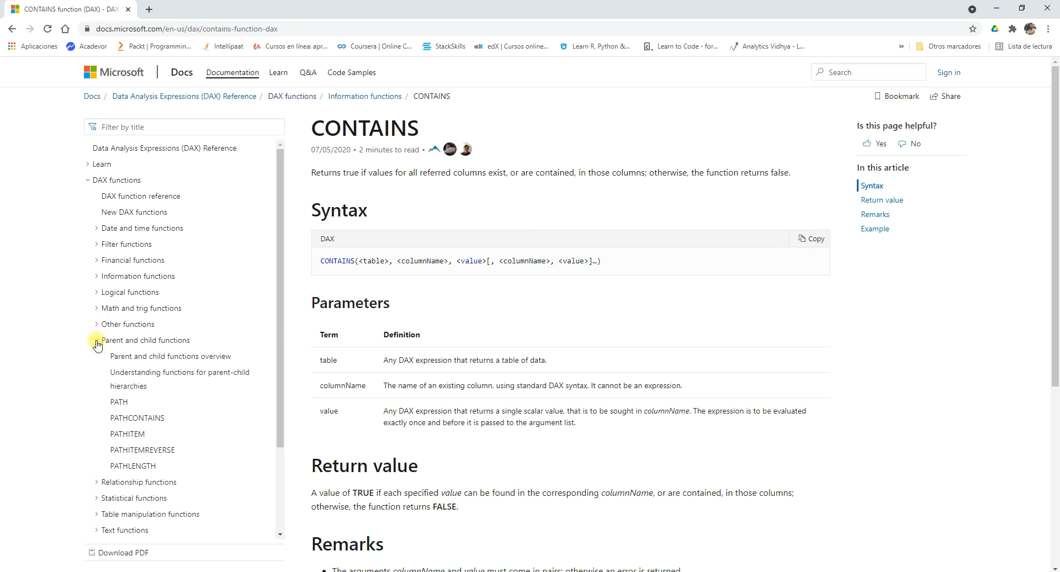
{"action": "left_click", "coordinate": [97, 342]}
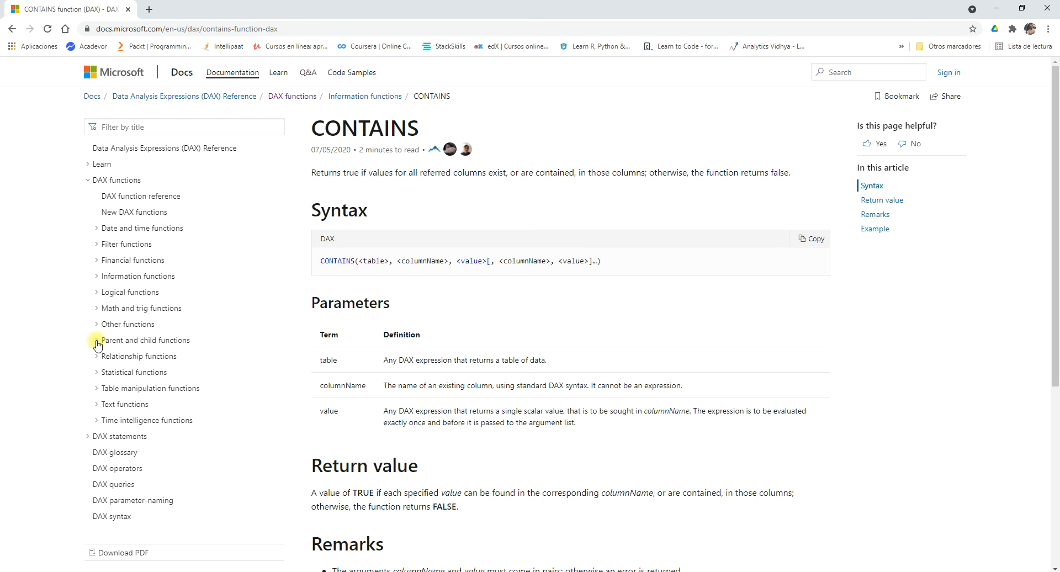
{"action": "left_click", "coordinate": [97, 358]}
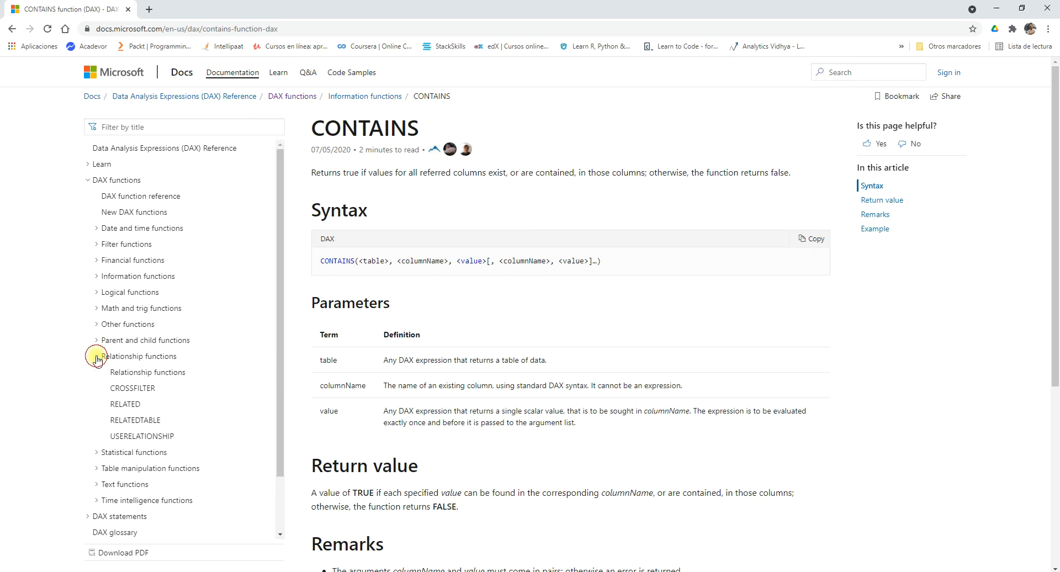
{"action": "left_click", "coordinate": [97, 358]}
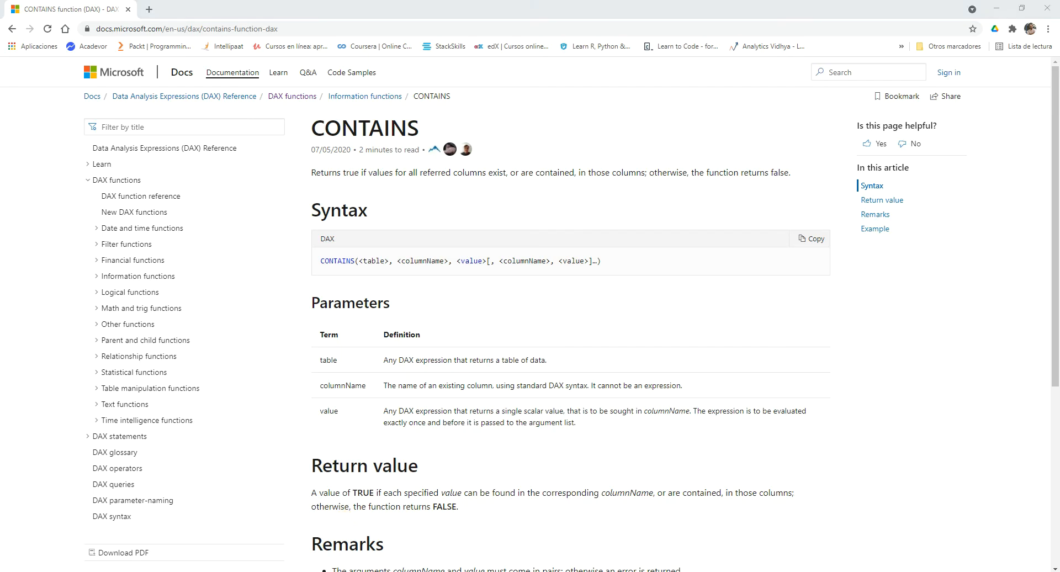
Switch to Power BI Desktop and start a new measure named ConarDAX in Tabla_de_Hechos.
{"action": "left_click", "coordinate": [364, 571]}
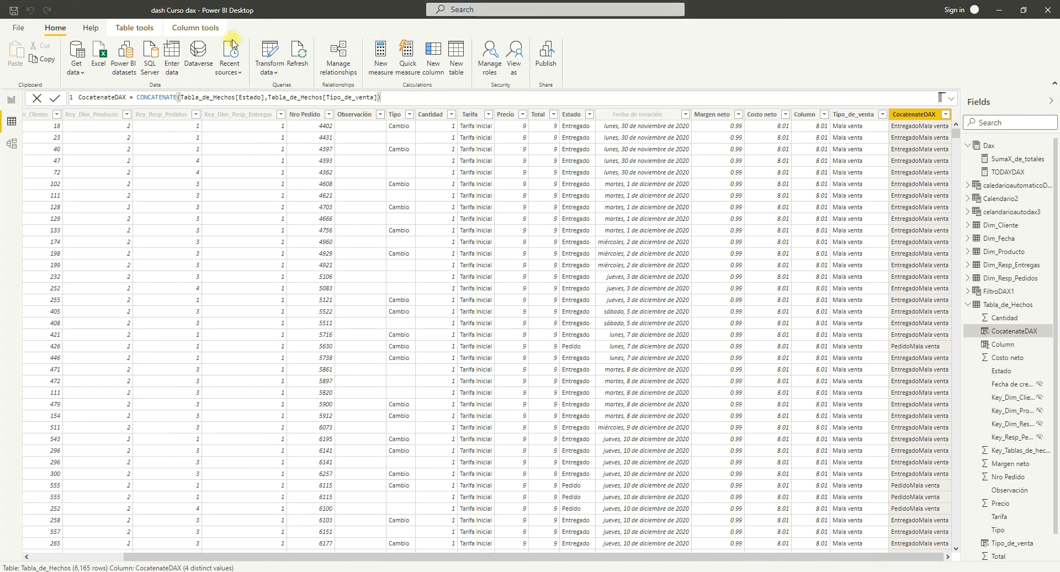
{"action": "left_click", "coordinate": [383, 76]}
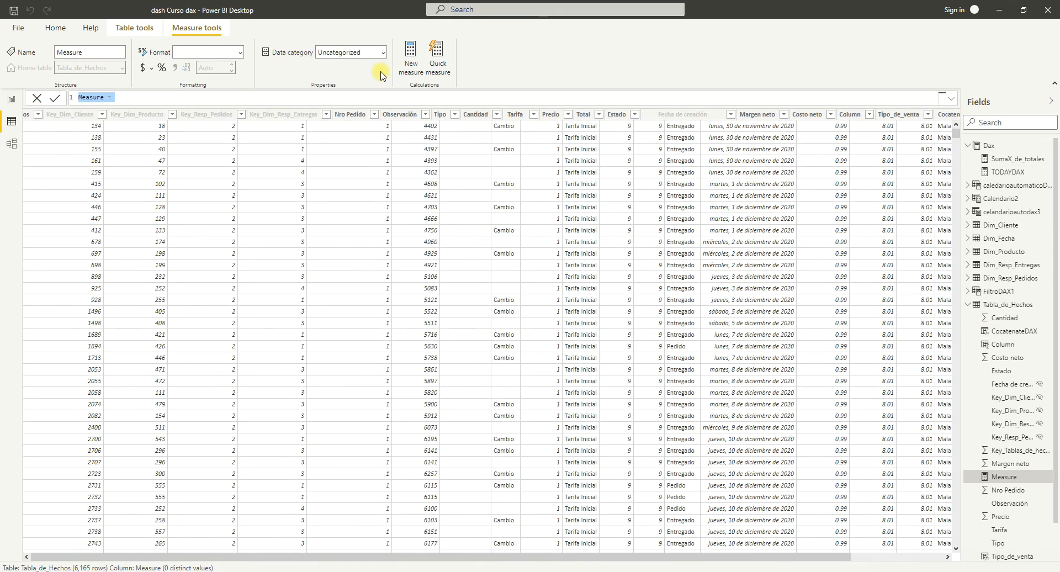
{"action": "type", "text": "Cona"}
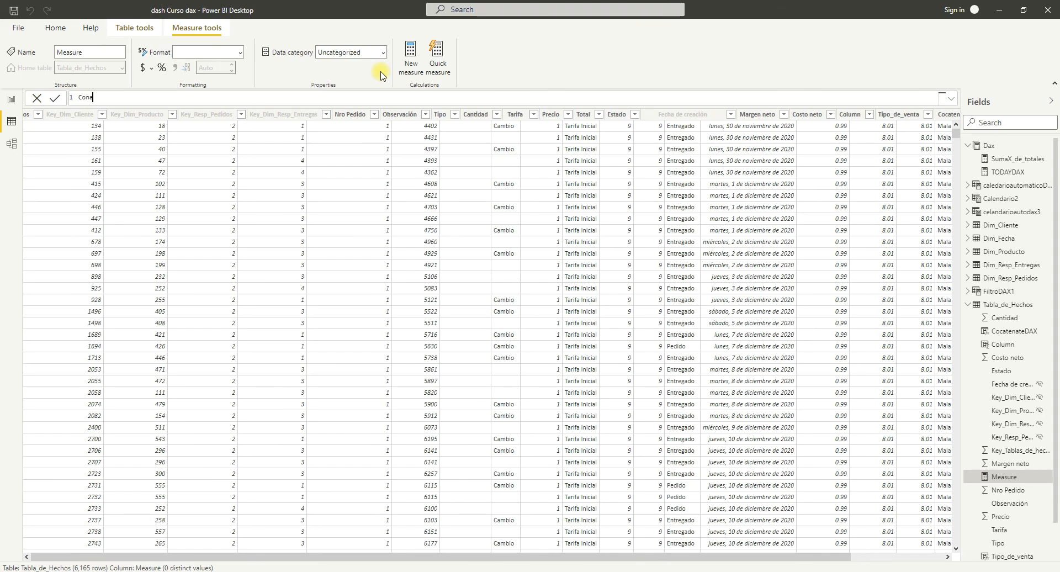
{"action": "type", "text": "rDAX = coun"}
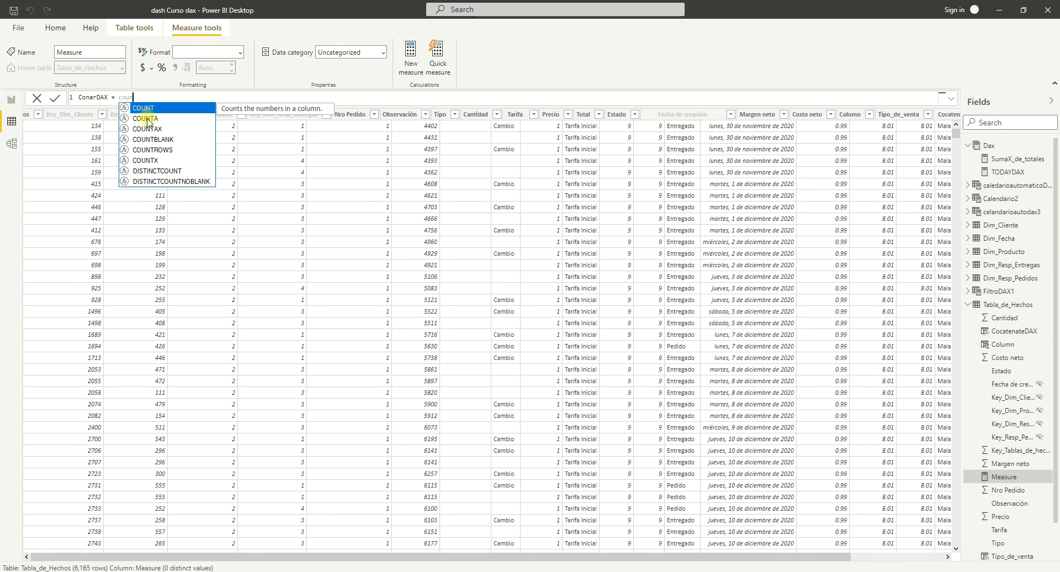
Compare the descriptions of COUNT and COUNTA among the functions suggested for the new measure's formula.
{"action": "key", "text": "Down"}
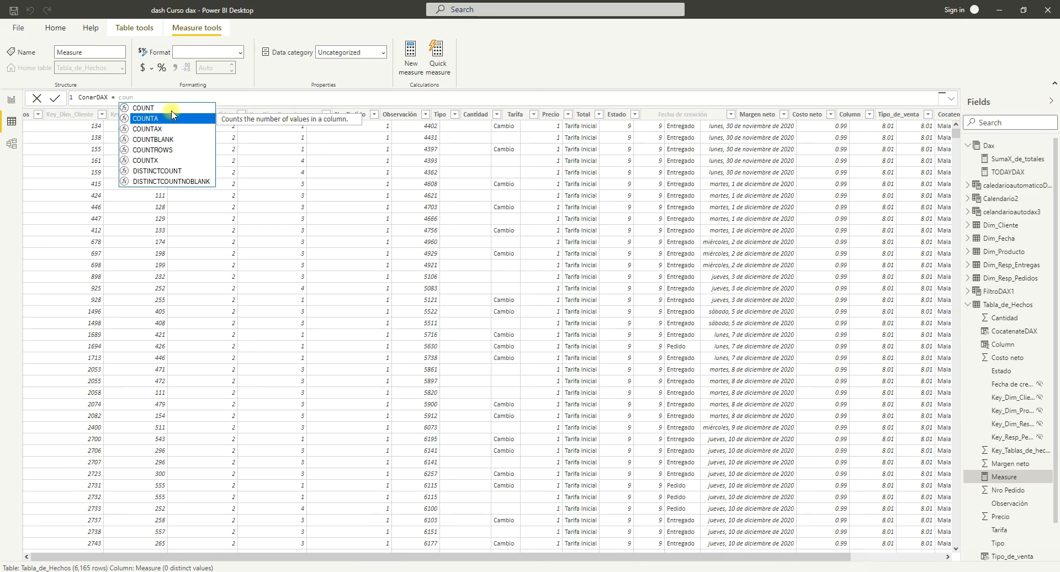
{"action": "key", "text": "Up"}
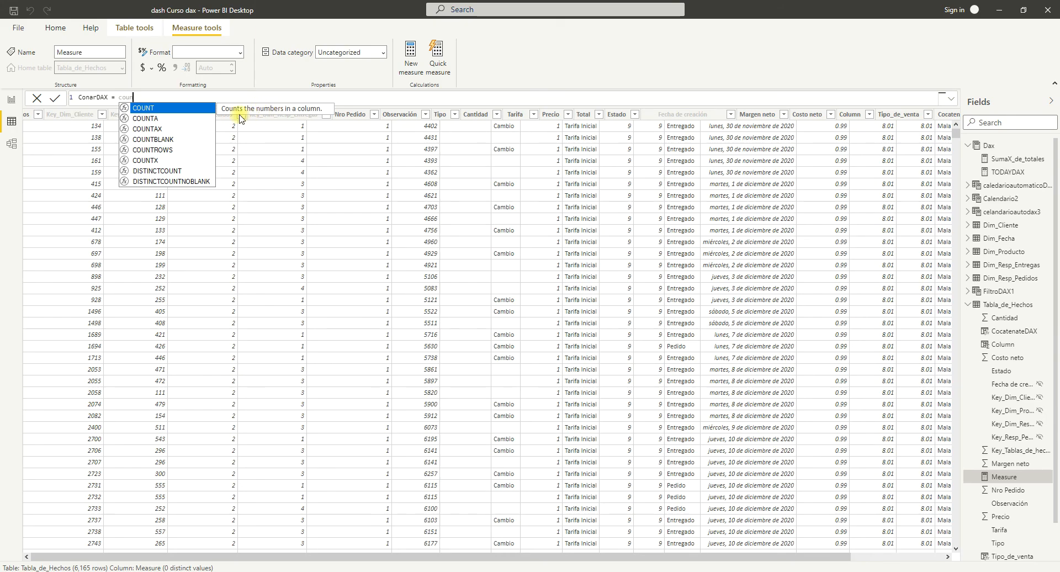
{"action": "key", "text": "Down"}
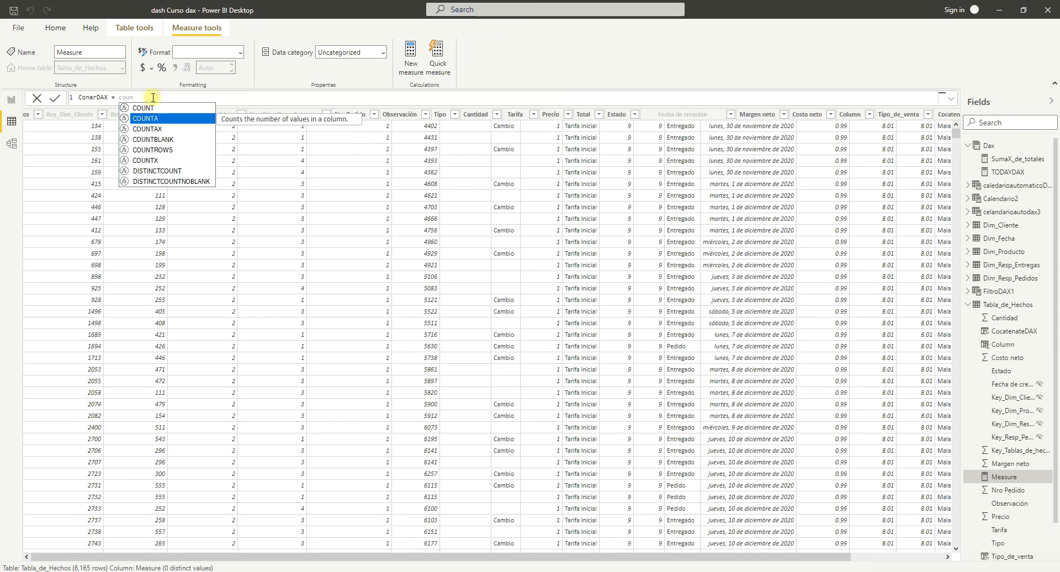
{"action": "left_click", "coordinate": [153, 120]}
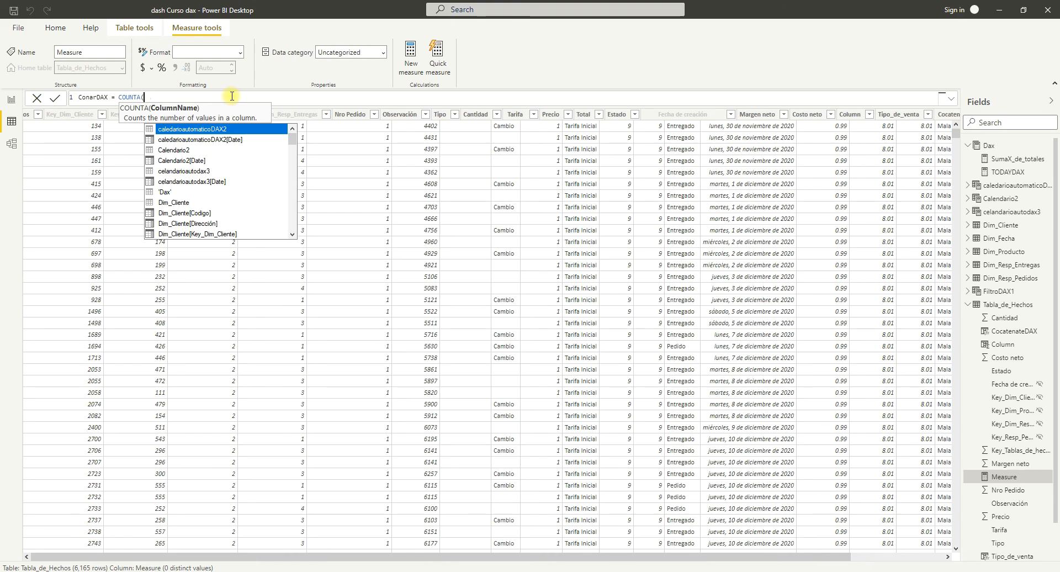
{"action": "type", "text": "ta"}
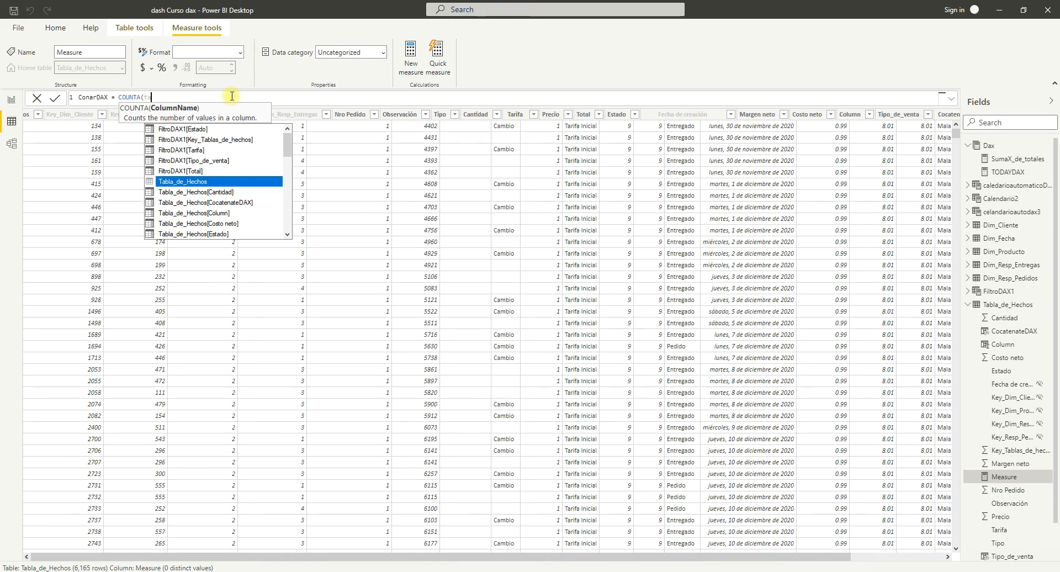
{"action": "double_click", "coordinate": [224, 224]}
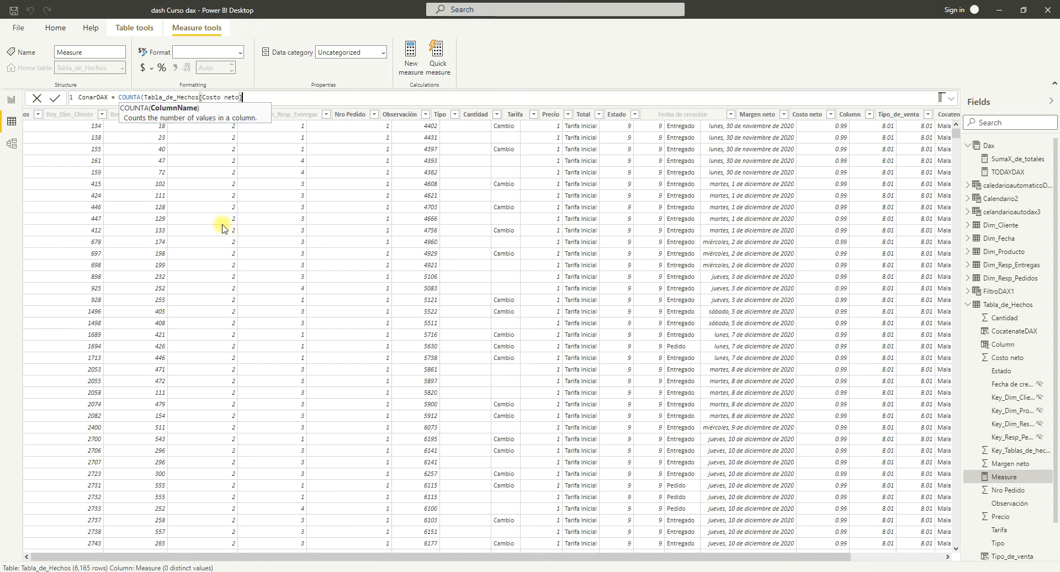
{"action": "type", "text": ")"}
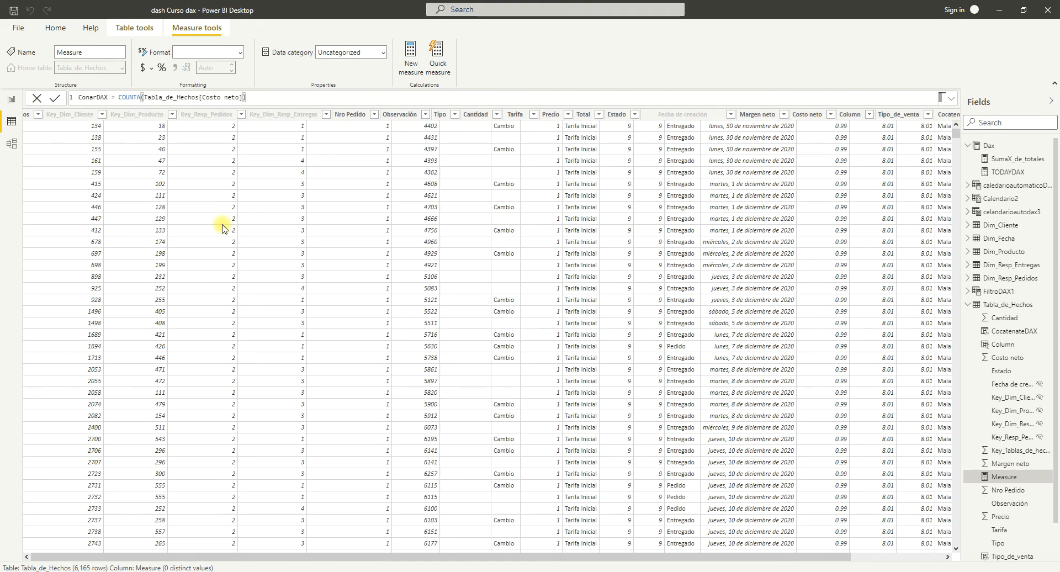
{"action": "key", "text": "BackSpace"}
{"action": "key", "text": "BackSpace"}
{"action": "key", "text": "BackSpace"}
{"action": "key", "text": "BackSpace"}
{"action": "key", "text": "BackSpace"}
{"action": "key", "text": "BackSpace"}
{"action": "key", "text": "BackSpace"}
{"action": "key", "text": "BackSpace"}
{"action": "key", "text": "BackSpace"}
{"action": "key", "text": "BackSpace"}
{"action": "key", "text": "BackSpace"}
{"action": "key", "text": "BackSpace"}
{"action": "key", "text": "BackSpace"}
{"action": "key", "text": "BackSpace"}
{"action": "key", "text": "BackSpace"}
{"action": "key", "text": "BackSpace"}
{"action": "key", "text": "BackSpace"}
{"action": "key", "text": "BackSpace"}
{"action": "key", "text": "BackSpace"}
{"action": "key", "text": "BackSpace"}
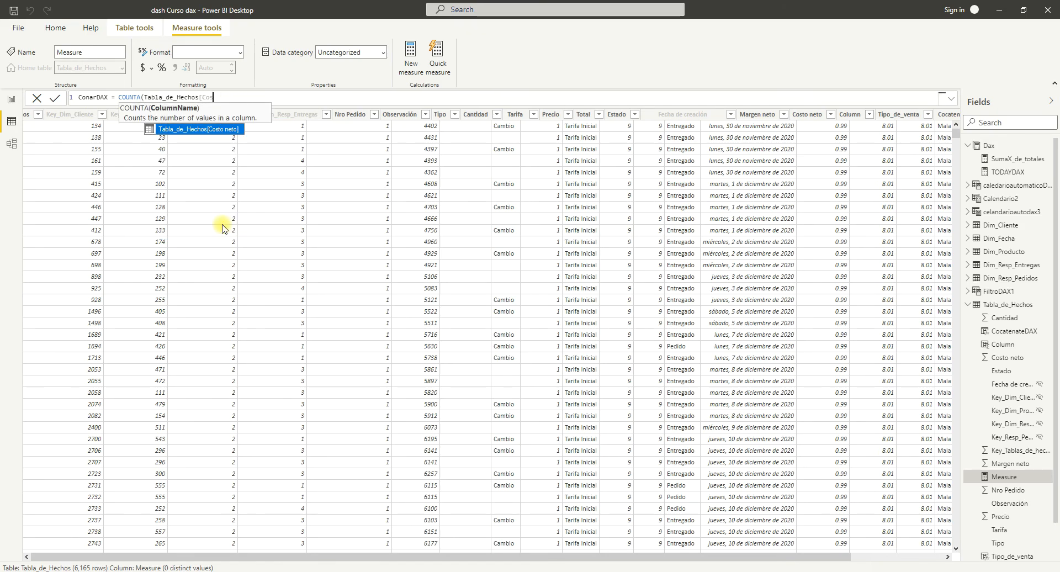
{"action": "key", "text": "BackSpace"}
{"action": "key", "text": "BackSpace"}
{"action": "key", "text": "BackSpace"}
{"action": "key", "text": "BackSpace"}
{"action": "key", "text": "BackSpace"}
{"action": "key", "text": "BackSpace"}
{"action": "key", "text": "BackSpace"}
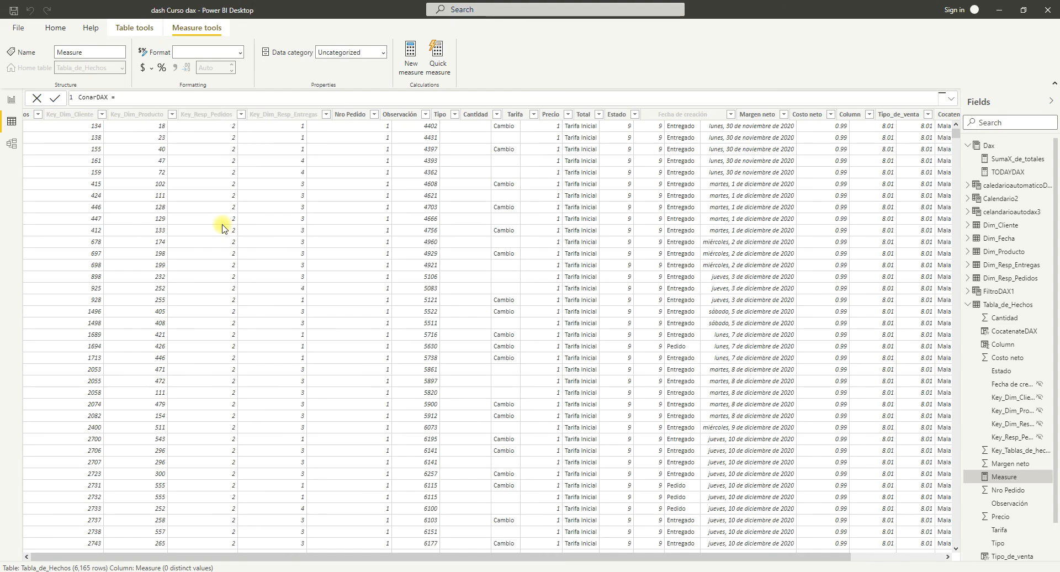
Define the measure as counta(Dim_Cliente[Nombre cliente]) and commit the formula.
{"action": "type", "text": "counta"}
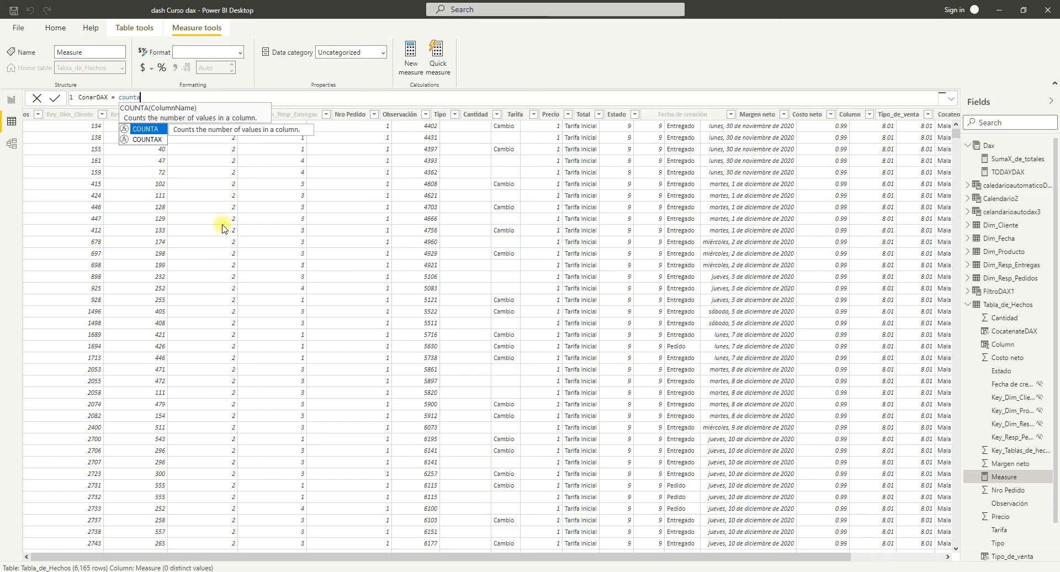
{"action": "type", "text": "(dim"}
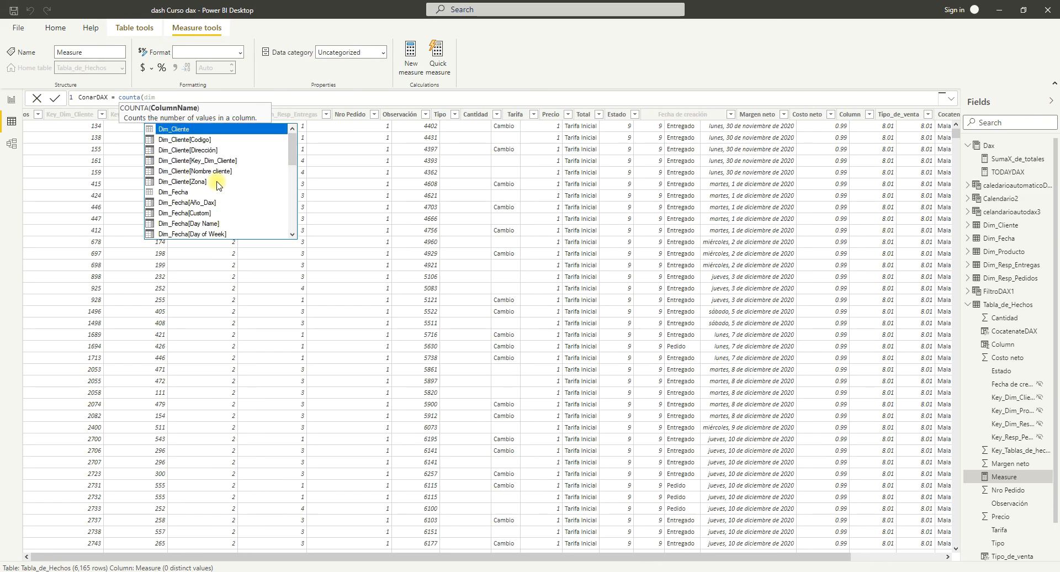
{"action": "scroll", "coordinate": [218, 185], "scroll_direction": "down", "scroll_amount": 4}
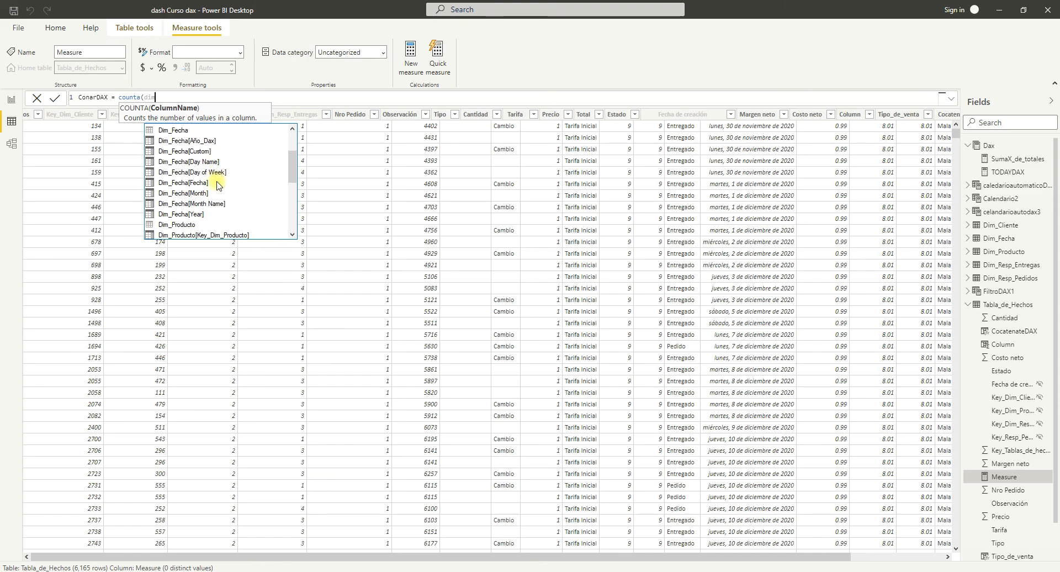
{"action": "scroll", "coordinate": [218, 185], "scroll_direction": "up", "scroll_amount": 2}
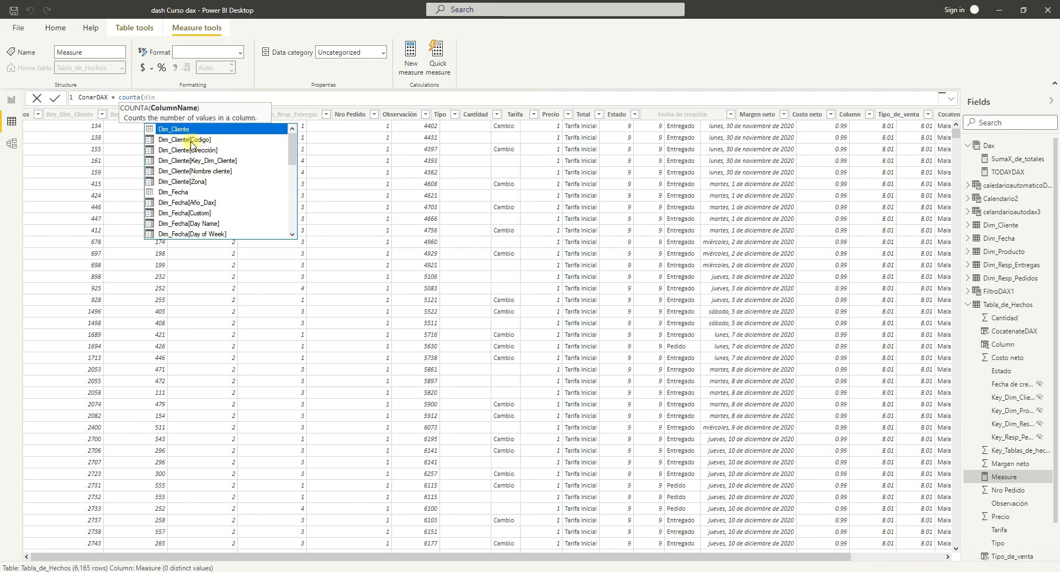
{"action": "left_click", "coordinate": [202, 174]}
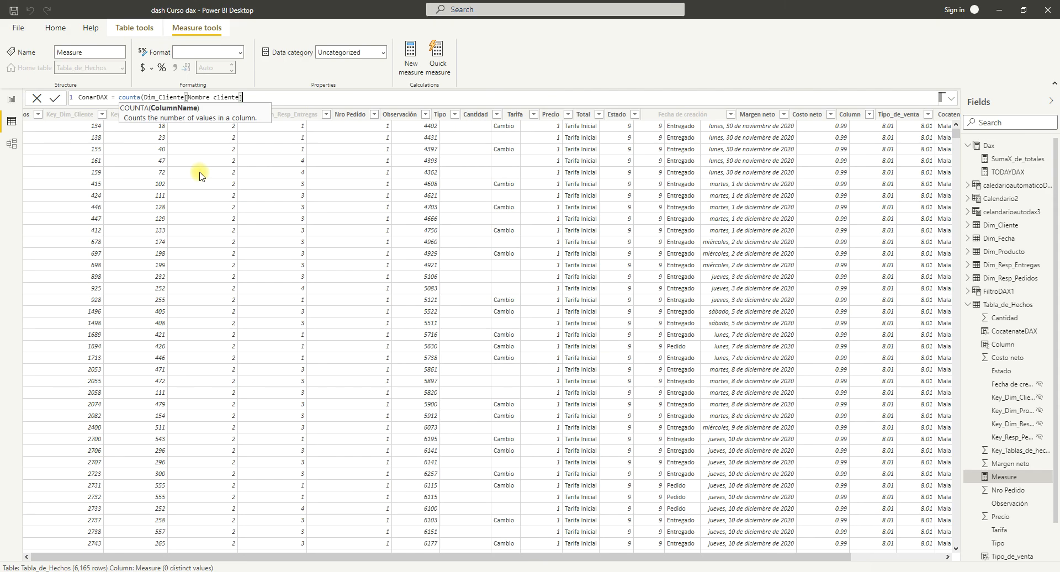
{"action": "type", "text": ")"}
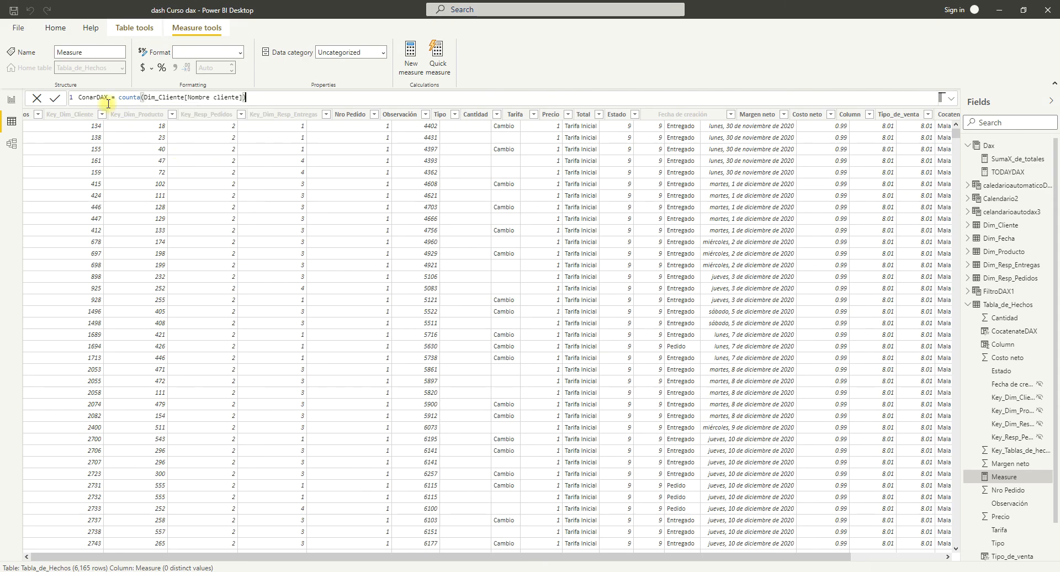
{"action": "key", "text": "Return"}
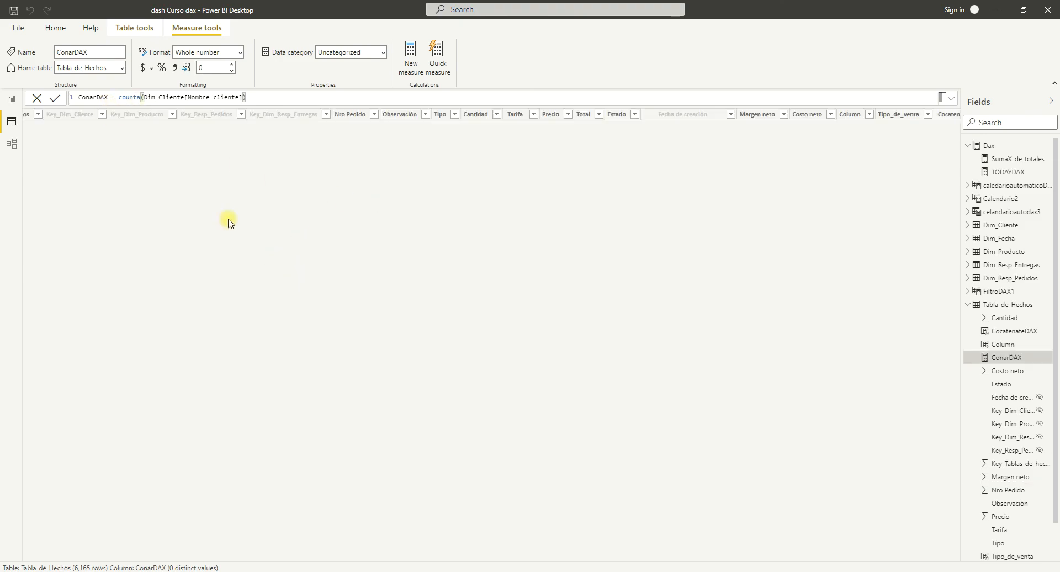
Go to the report page Dax and delete the empty table visual.
{"action": "left_click", "coordinate": [12, 100]}
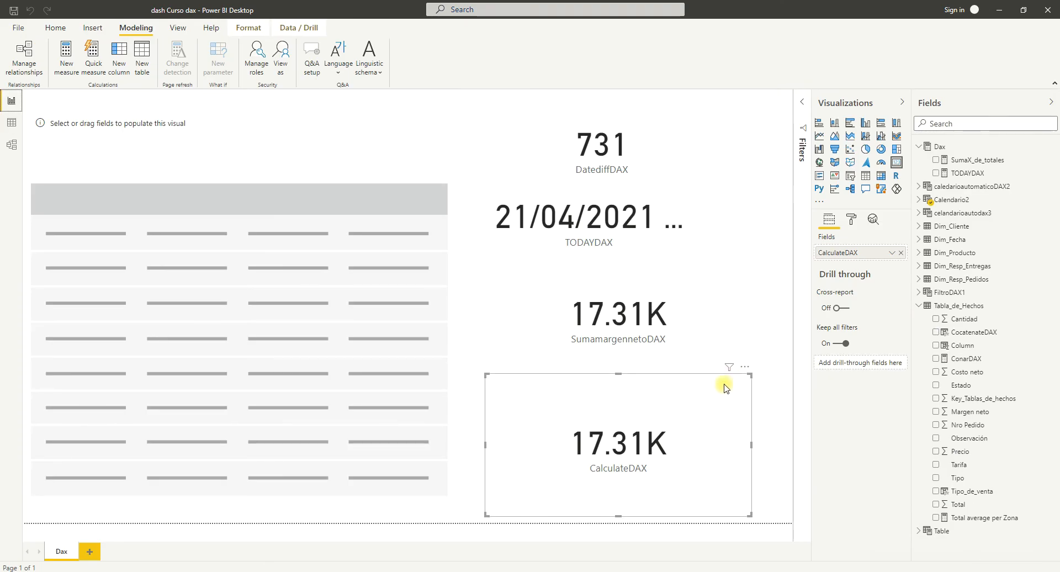
{"action": "left_click", "coordinate": [329, 131]}
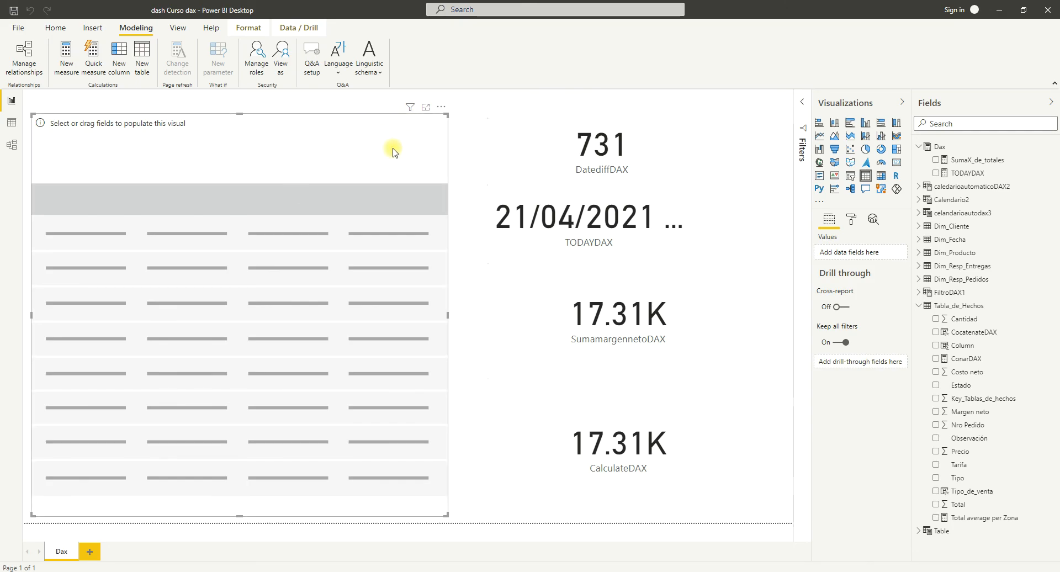
{"action": "key", "text": "Delete"}
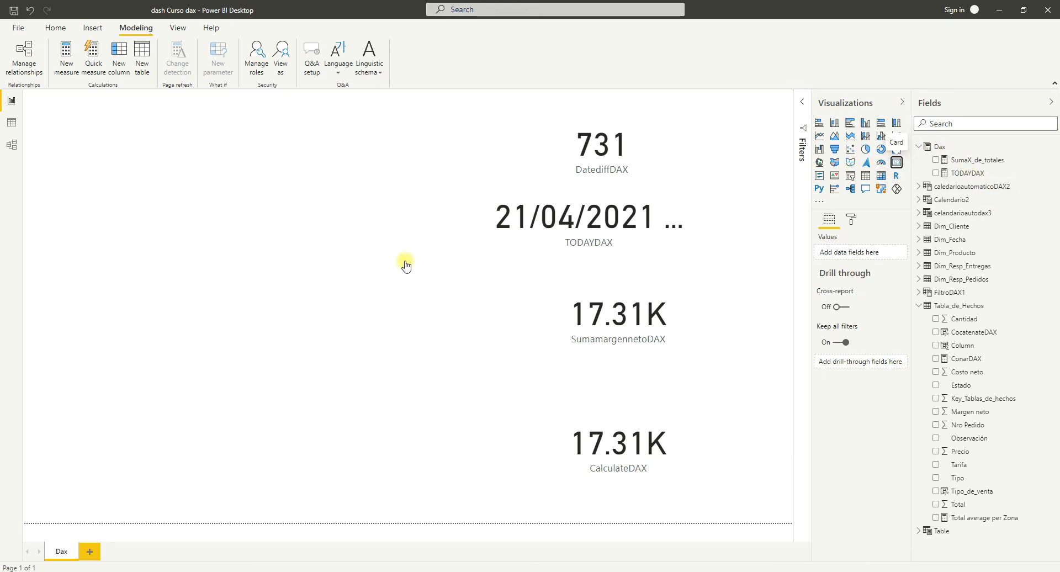
Place a card visual in the cleared area of the report page and show the ConarDAX measure in it.
{"action": "key", "text": "ctrl+z"}
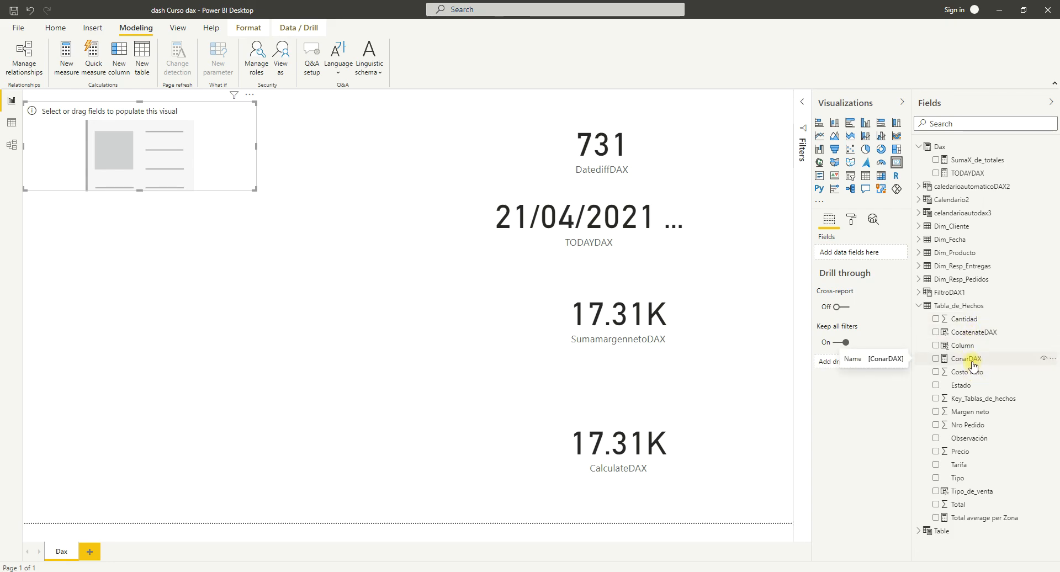
{"action": "left_click", "coordinate": [941, 361]}
{"action": "left_click_drag", "start_coordinate": [941, 362], "coordinate": [849, 255]}
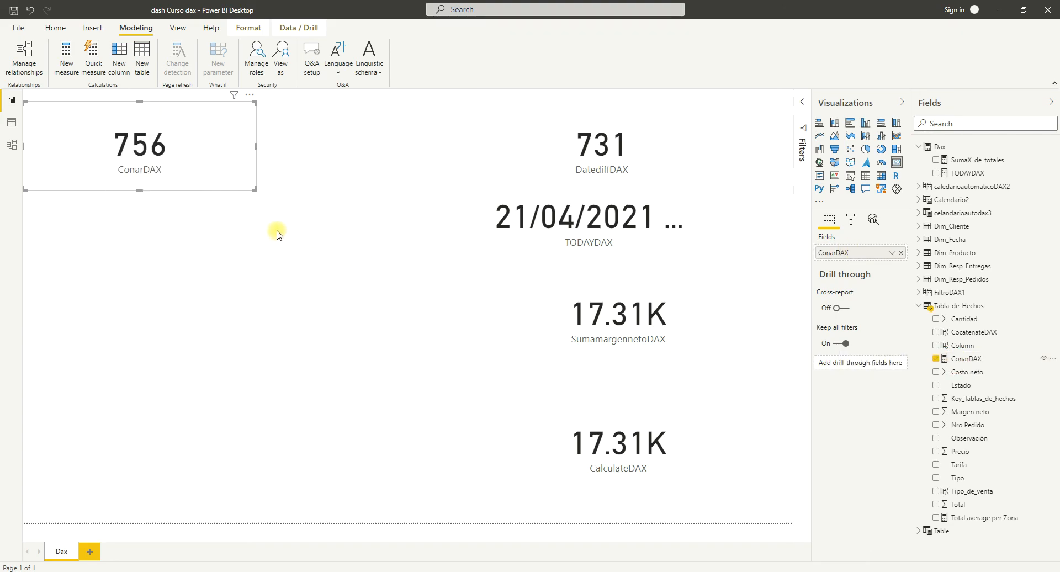
Correct the measure name ConarDAX to ContarDAX in its formula and commit the change.
{"action": "left_click", "coordinate": [971, 359]}
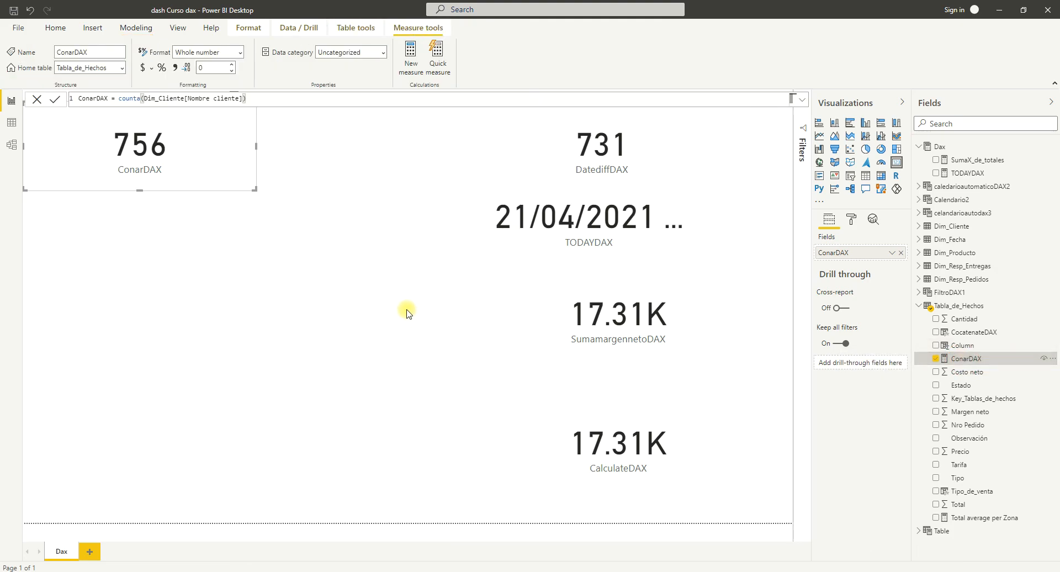
{"action": "double_click", "coordinate": [88, 99]}
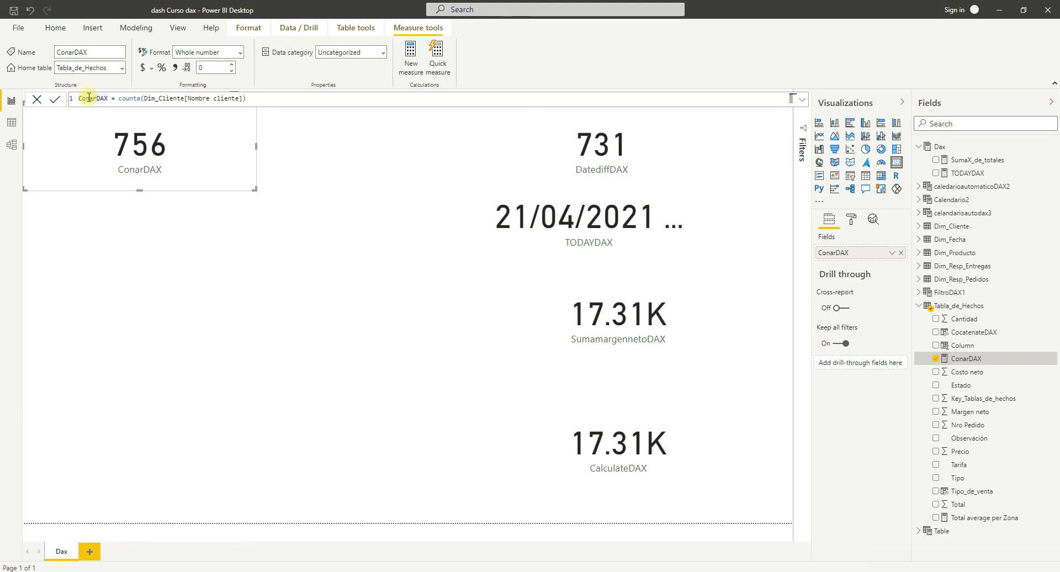
{"action": "left_click", "coordinate": [89, 97]}
{"action": "type", "text": "t"}
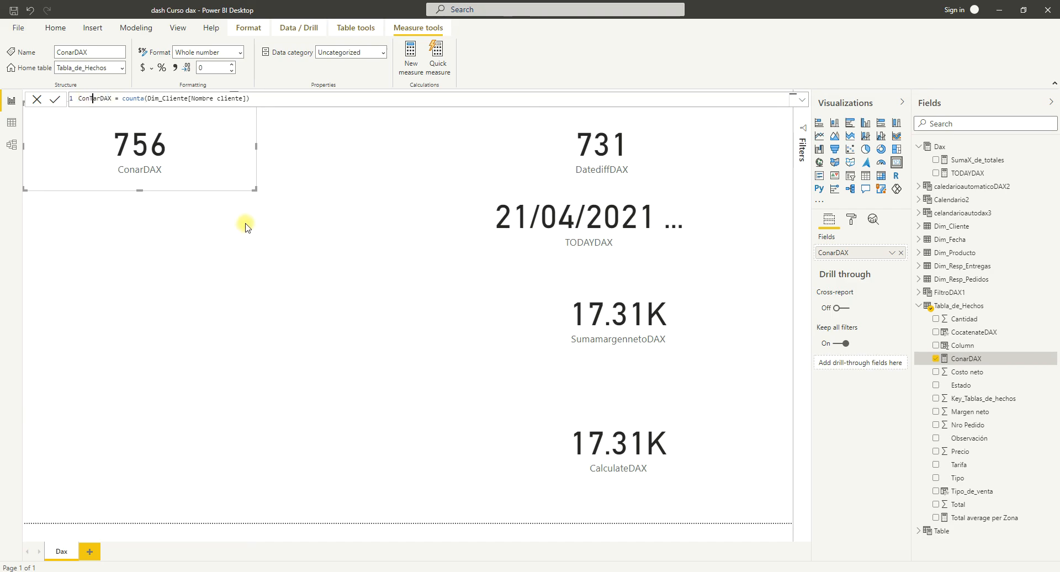
{"action": "key", "text": "BackSpace"}
{"action": "type", "text": "t"}
{"action": "key", "text": "Return"}
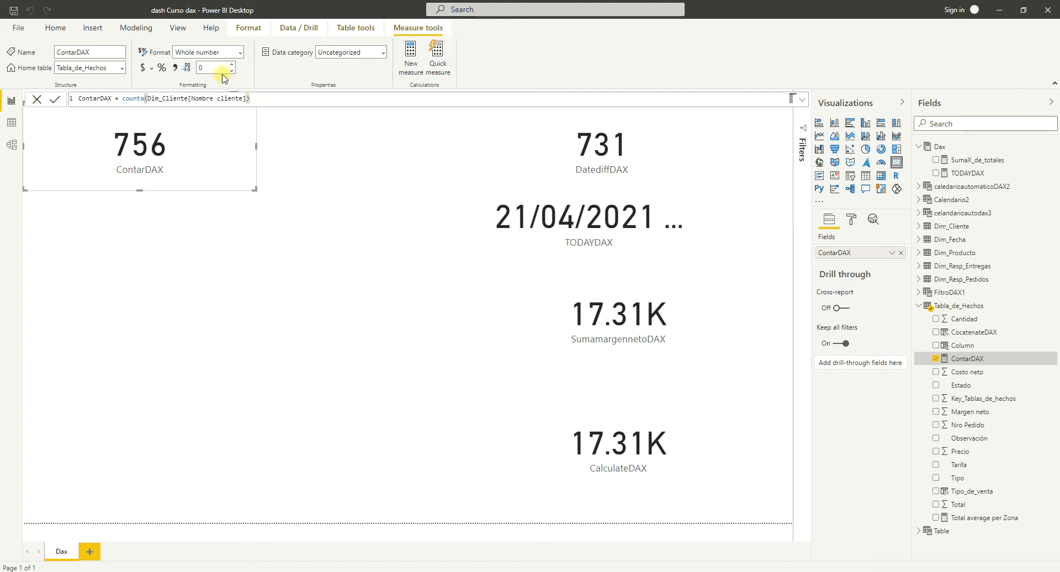
Create a new measure in Tabla_de_Hechos defined as CountDAX = COUNT(Dim_Cliente[Nombre cliente]) and commit the formula.
{"action": "left_click", "coordinate": [136, 28]}
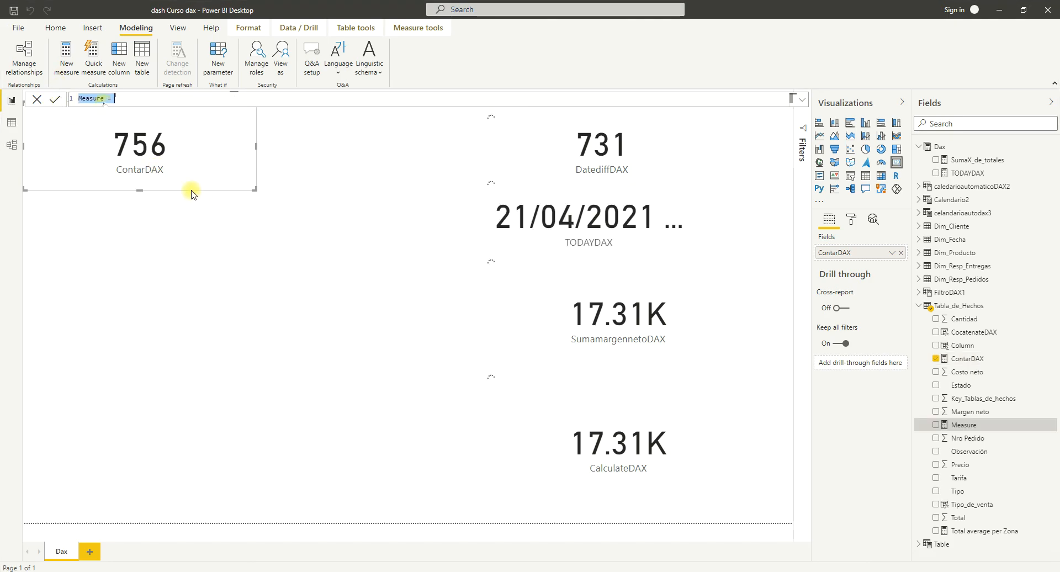
{"action": "key", "text": "BackSpace"}
{"action": "type", "text": "CountDAX = count"}
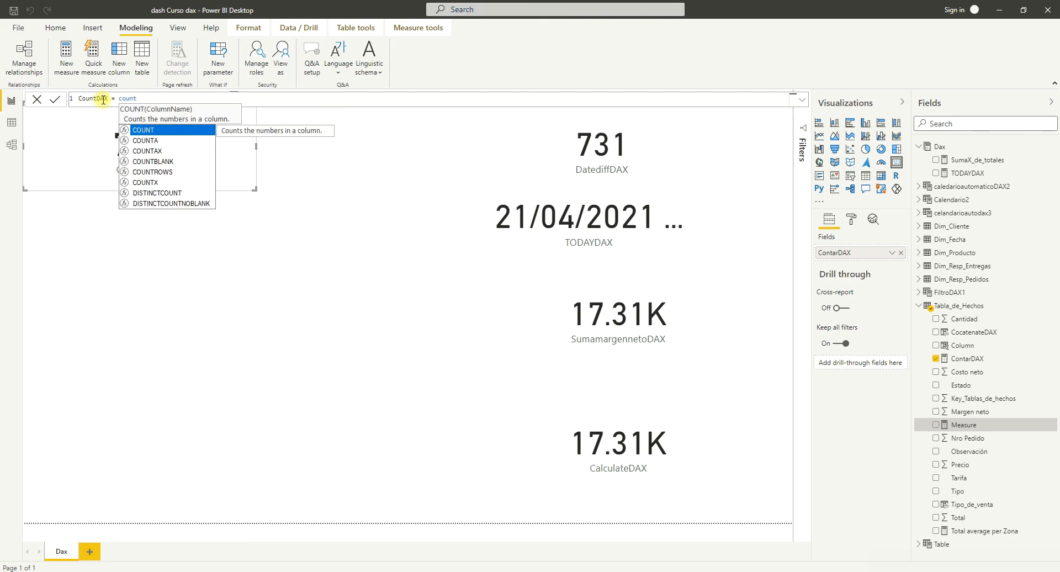
{"action": "key", "text": "Tab"}
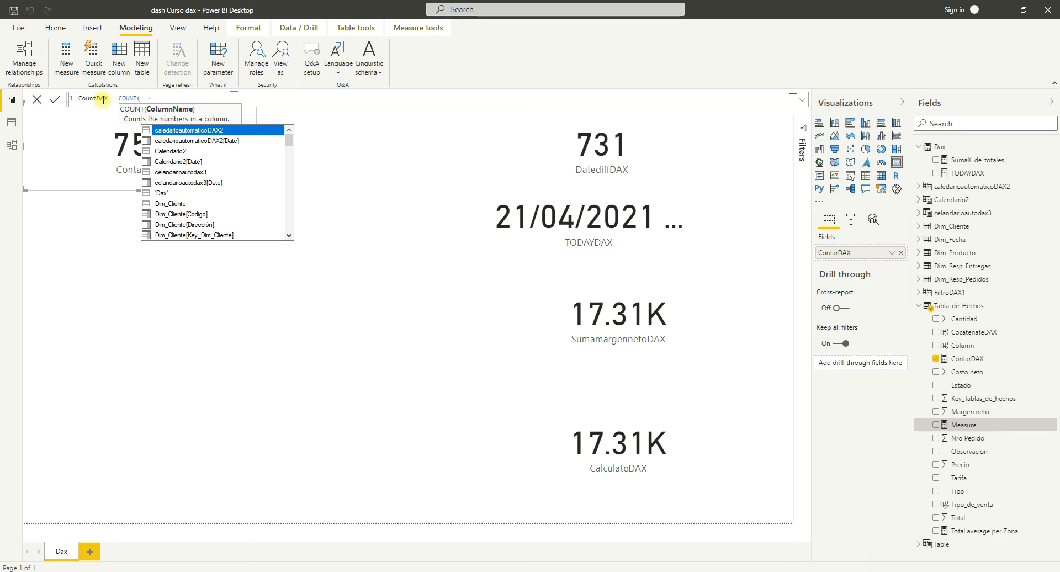
{"action": "type", "text": "dim"}
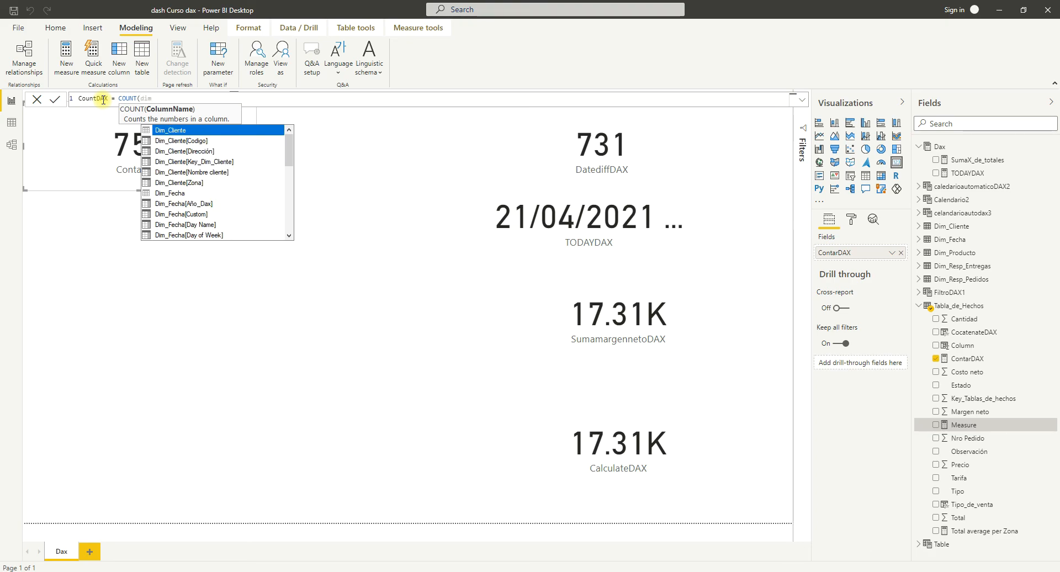
{"action": "left_click", "coordinate": [189, 173]}
{"action": "double_click", "coordinate": [188, 174]}
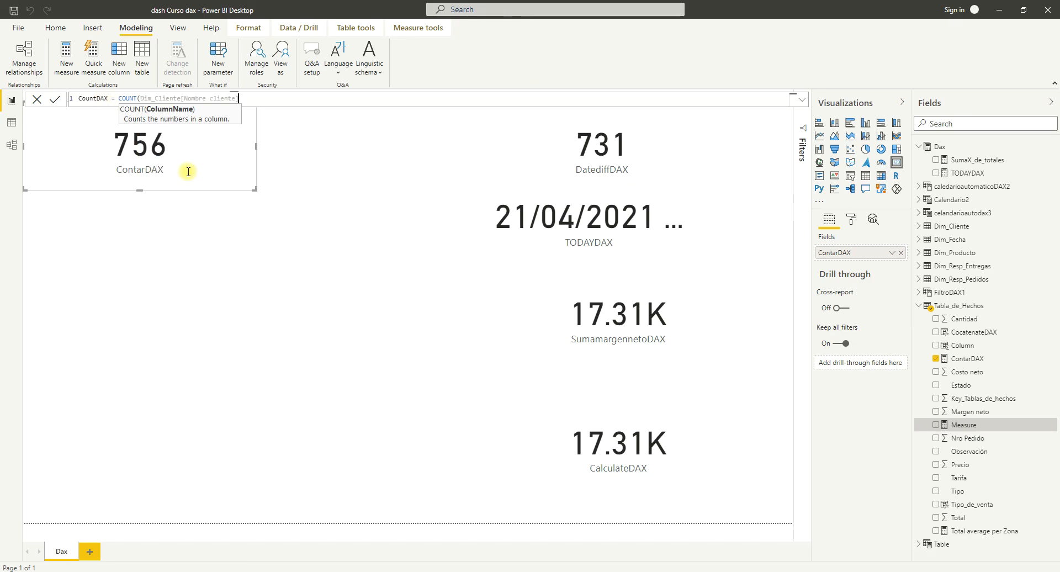
{"action": "type", "text": ")"}
{"action": "key", "text": "Return"}
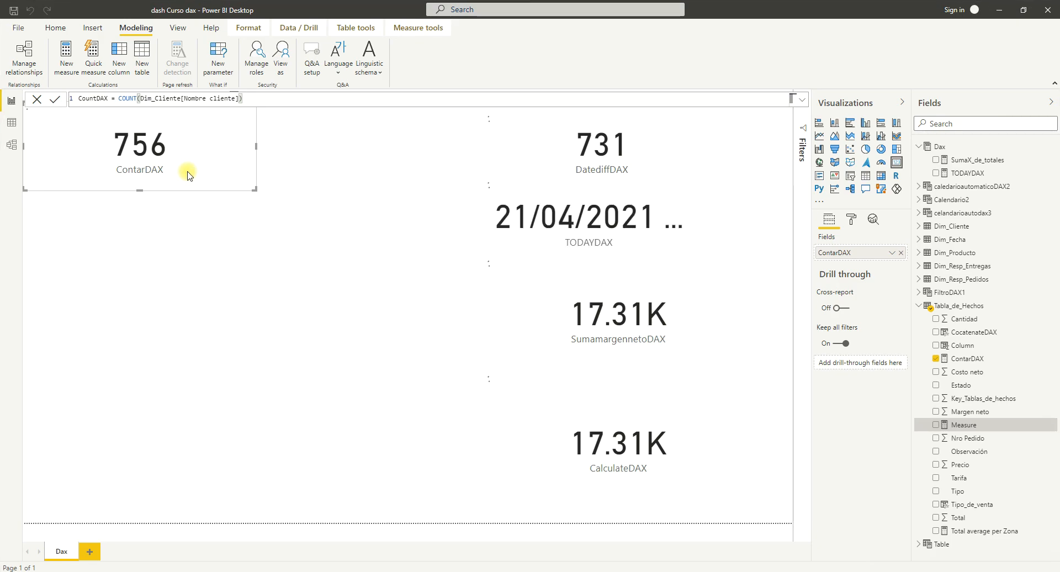
Add a new card visual below the ContarDAX card and show the CountDAX measure in it.
{"action": "left_click", "coordinate": [158, 268]}
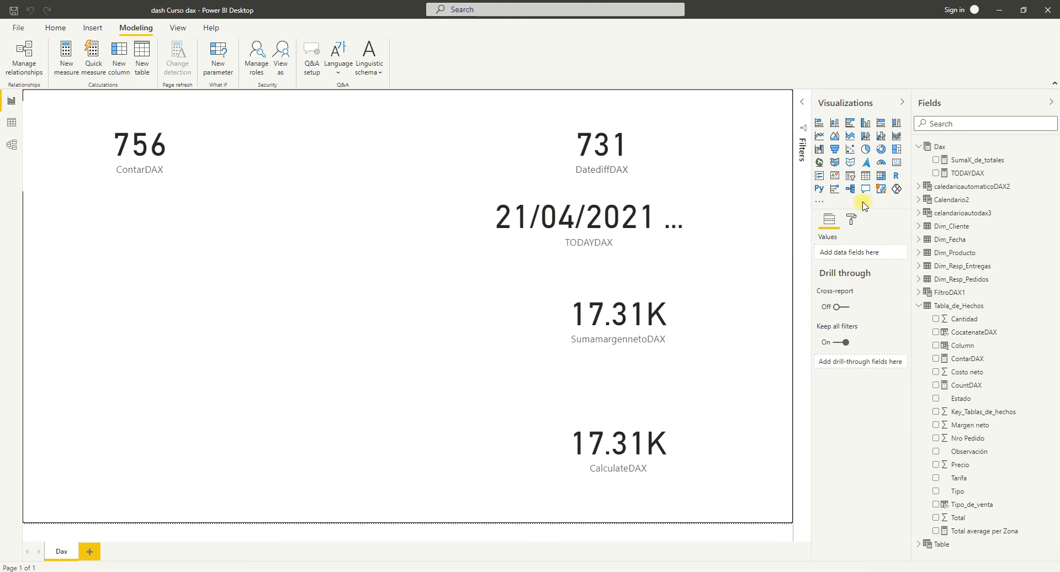
{"action": "left_click", "coordinate": [896, 163]}
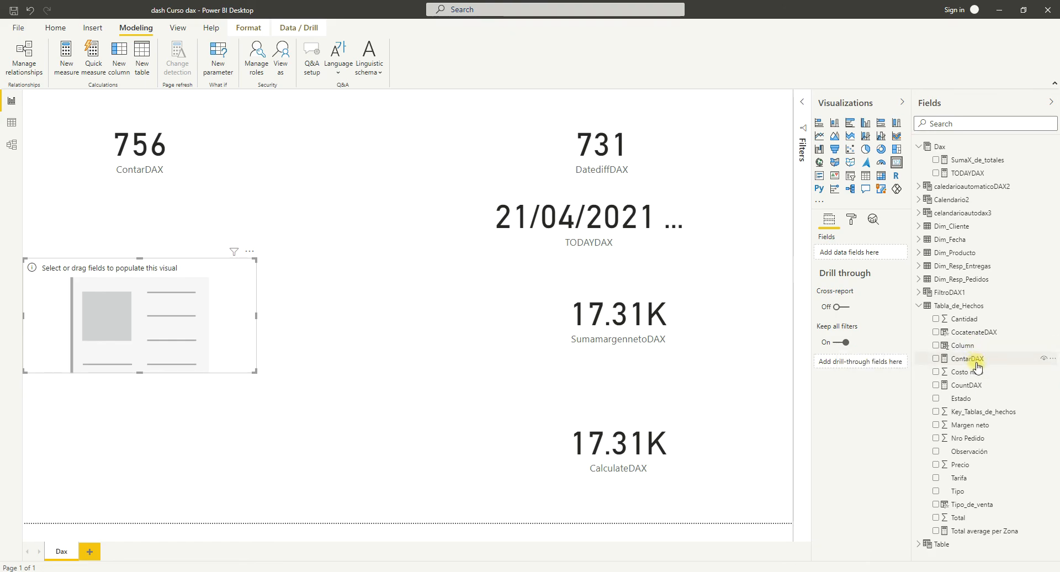
{"action": "left_click_drag", "start_coordinate": [980, 385], "coordinate": [844, 253]}
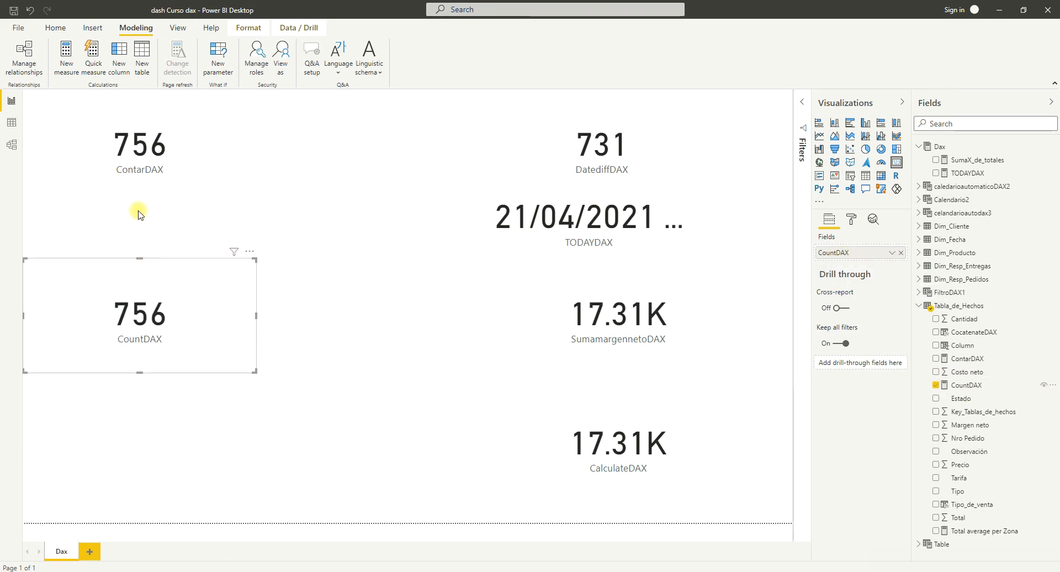